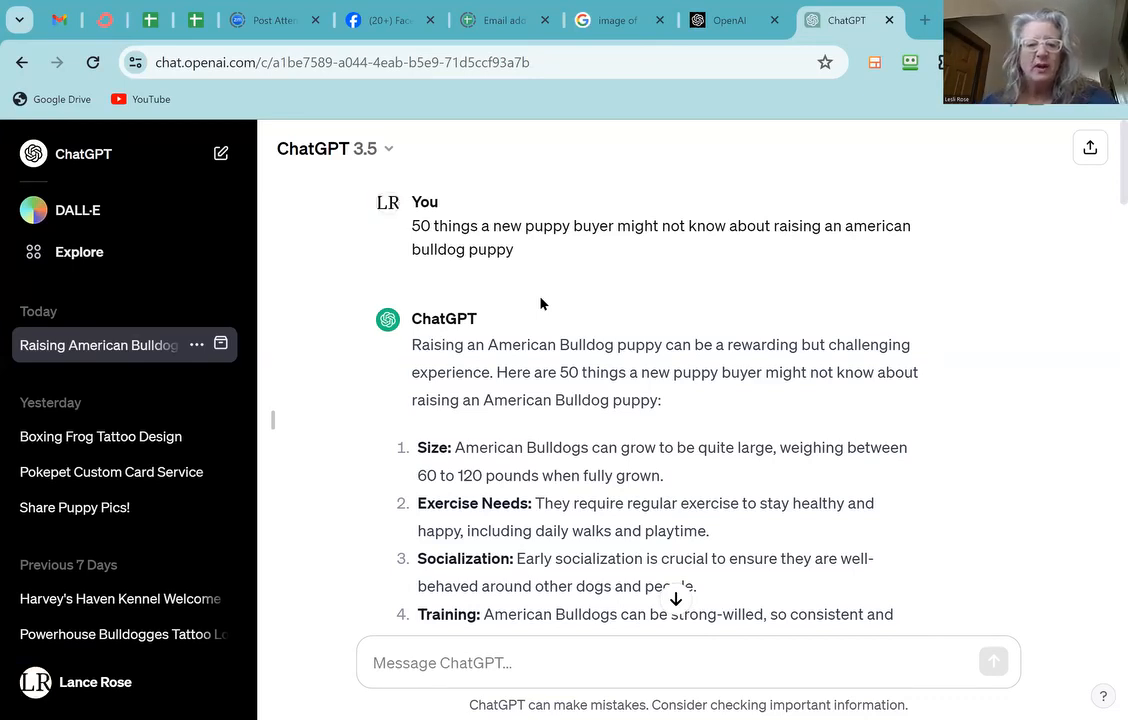
Step: Copy ChatGPT's complete 50-tip answer about raising an American Bulldog puppy
{"action": "scroll", "coordinate": [488, 452], "scroll_direction": "down", "scroll_amount": 3}
{"action": "scroll", "coordinate": [488, 452], "scroll_direction": "down", "scroll_amount": 7}
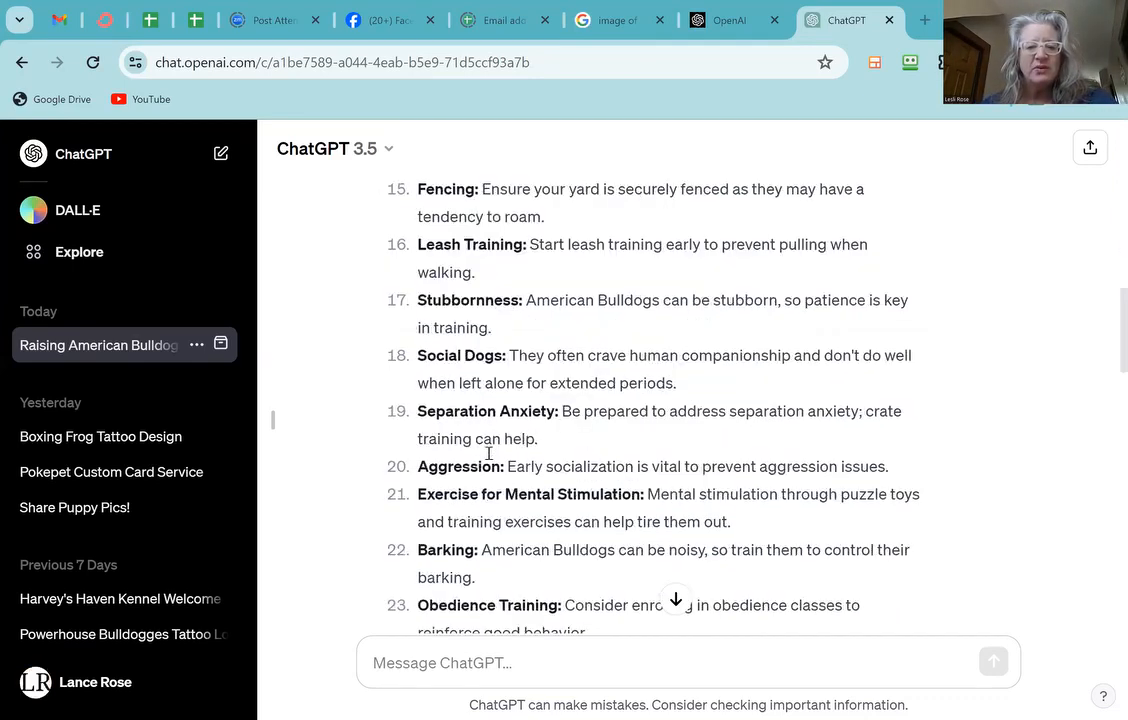
{"action": "scroll", "coordinate": [488, 452], "scroll_direction": "down", "scroll_amount": 10}
{"action": "scroll", "coordinate": [433, 531], "scroll_direction": "down", "scroll_amount": 4}
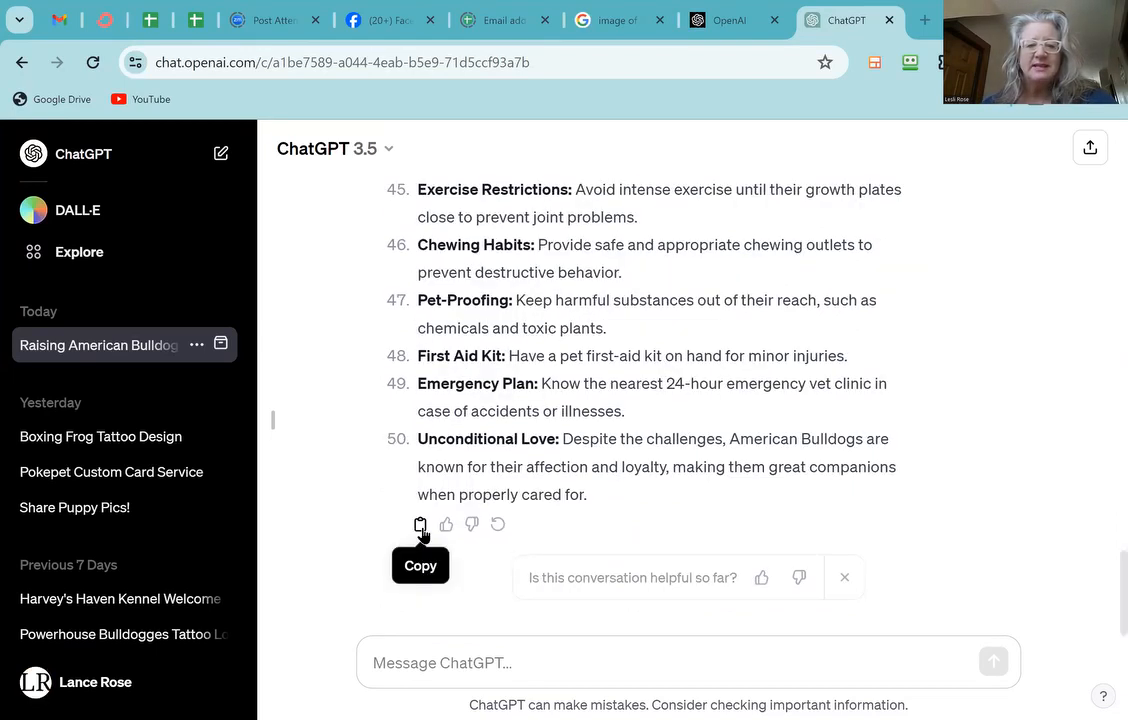
{"action": "left_click", "coordinate": [420, 530]}
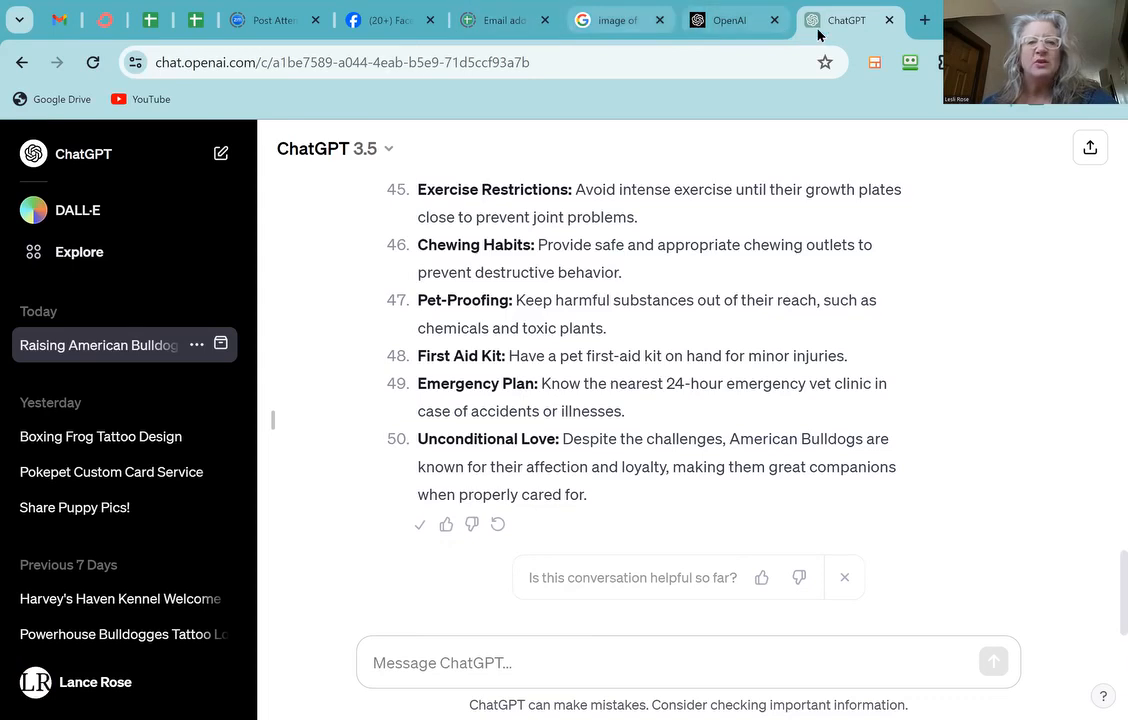
Step: In a new Chrome tab, go to Google Sheets through the Google apps grid
{"action": "left_click", "coordinate": [925, 21]}
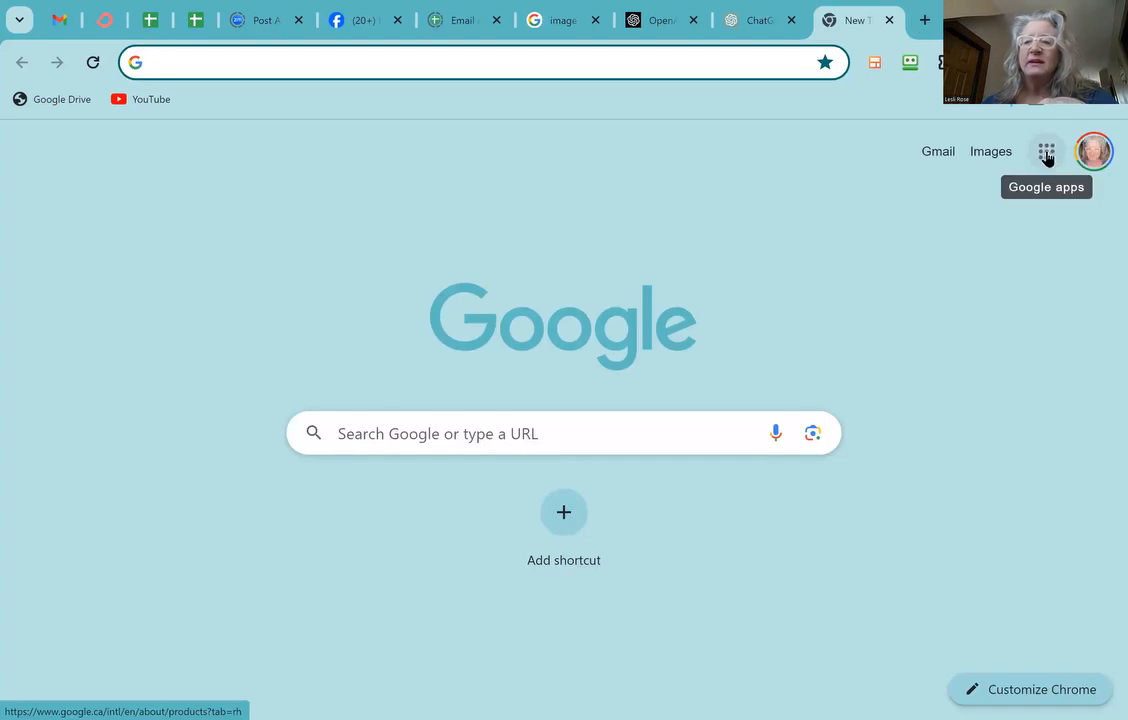
{"action": "left_click", "coordinate": [1046, 152]}
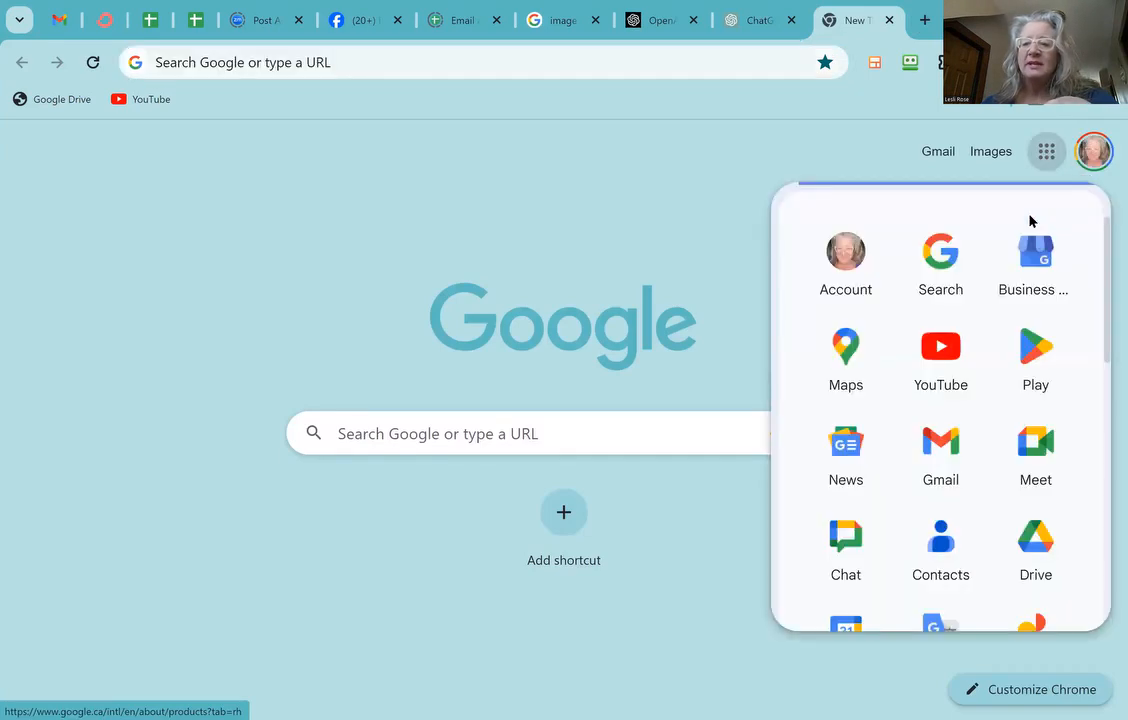
{"action": "scroll", "coordinate": [980, 486], "scroll_direction": "down", "scroll_amount": 3}
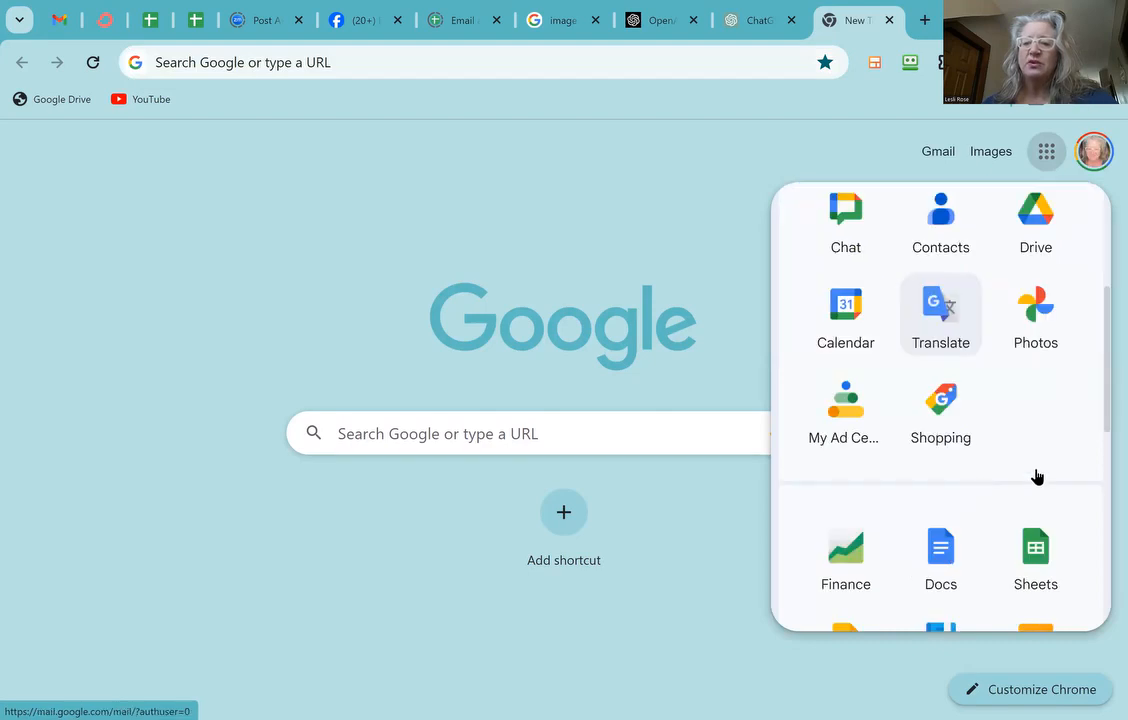
{"action": "scroll", "coordinate": [1038, 476], "scroll_direction": "down", "scroll_amount": 1}
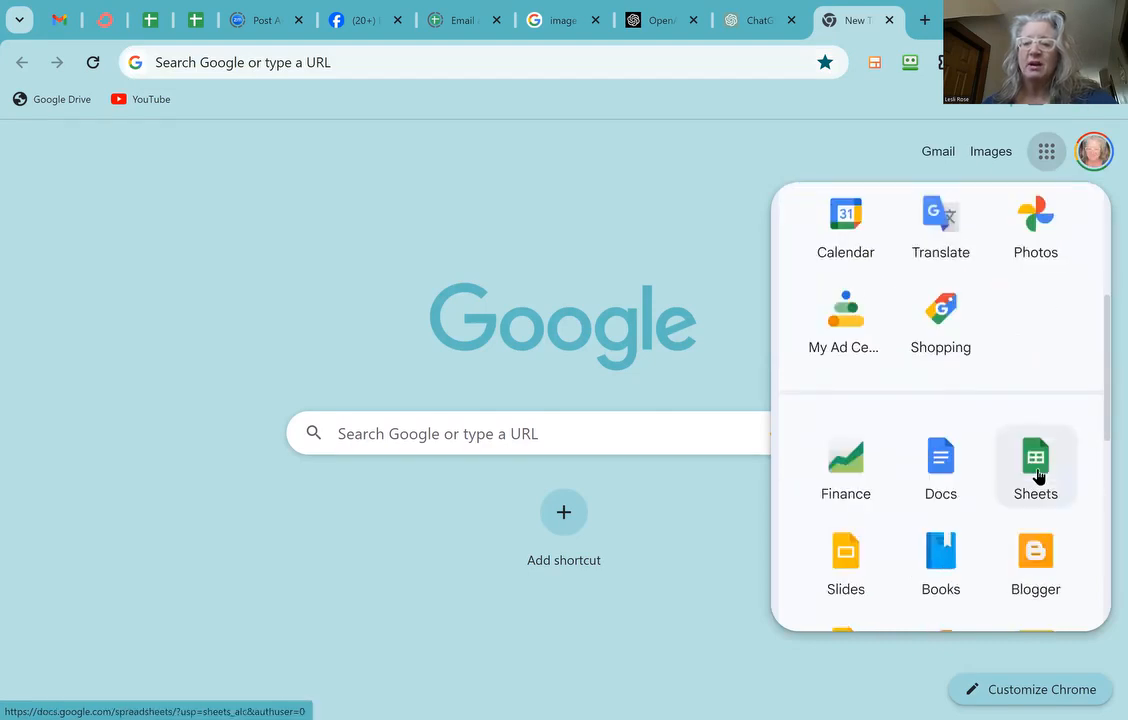
{"action": "left_click", "coordinate": [1037, 476]}
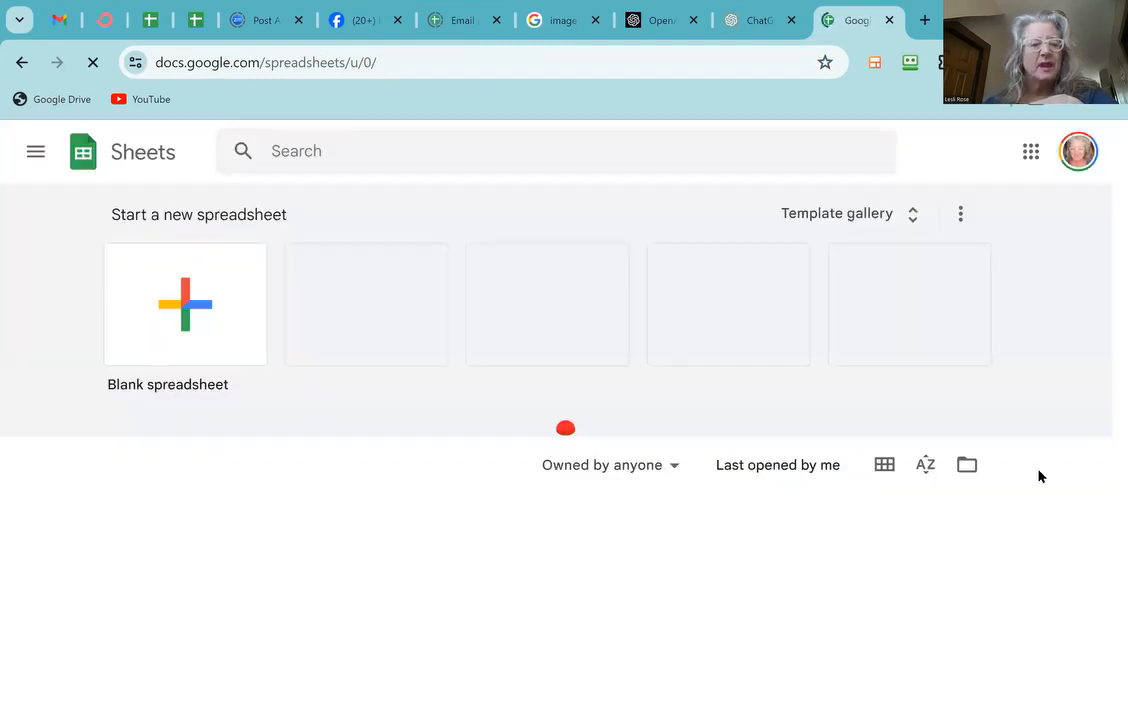
Step: Create a blank spreadsheet titled '50 Things a New Puppy Buyer Might Not Know About Raising an American Bulldog'
{"action": "left_click", "coordinate": [189, 312]}
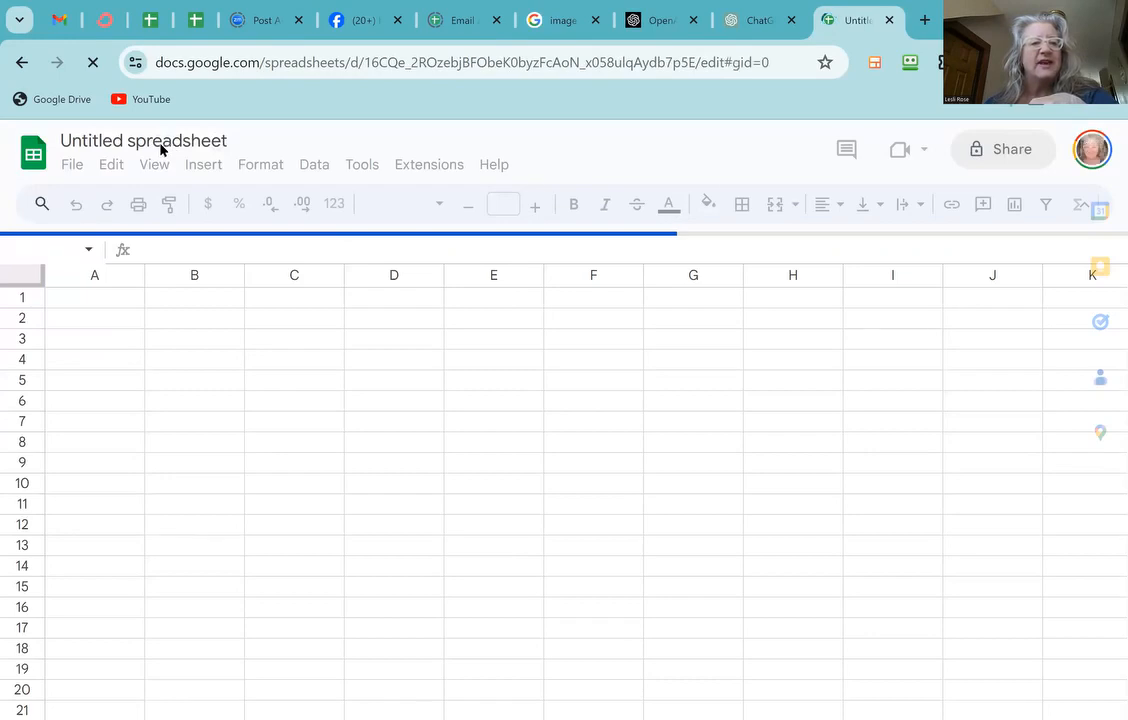
{"action": "left_click", "coordinate": [160, 148]}
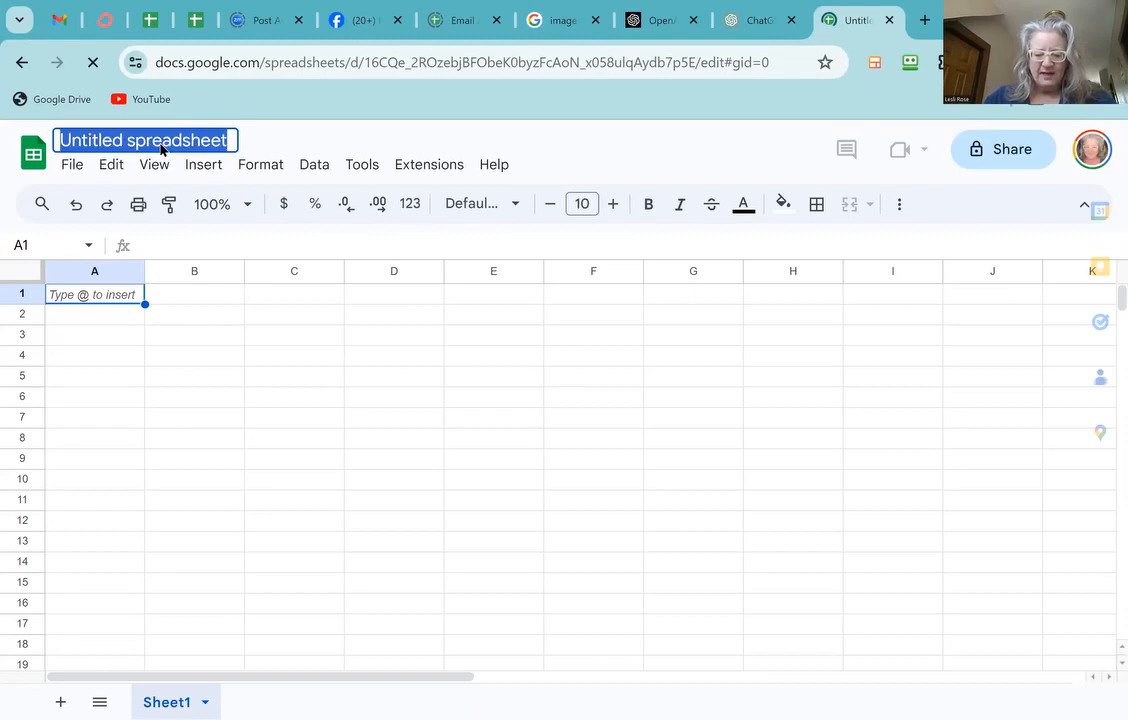
{"action": "type", "text": "50 T"}
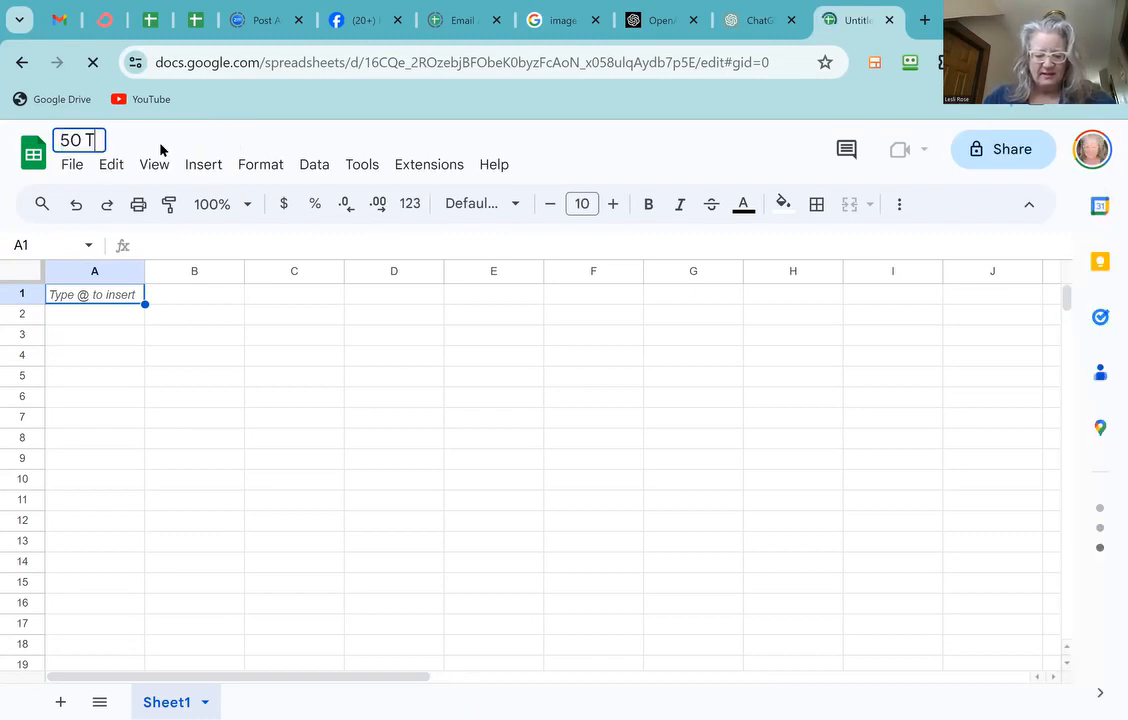
{"action": "type", "text": "hings a N"}
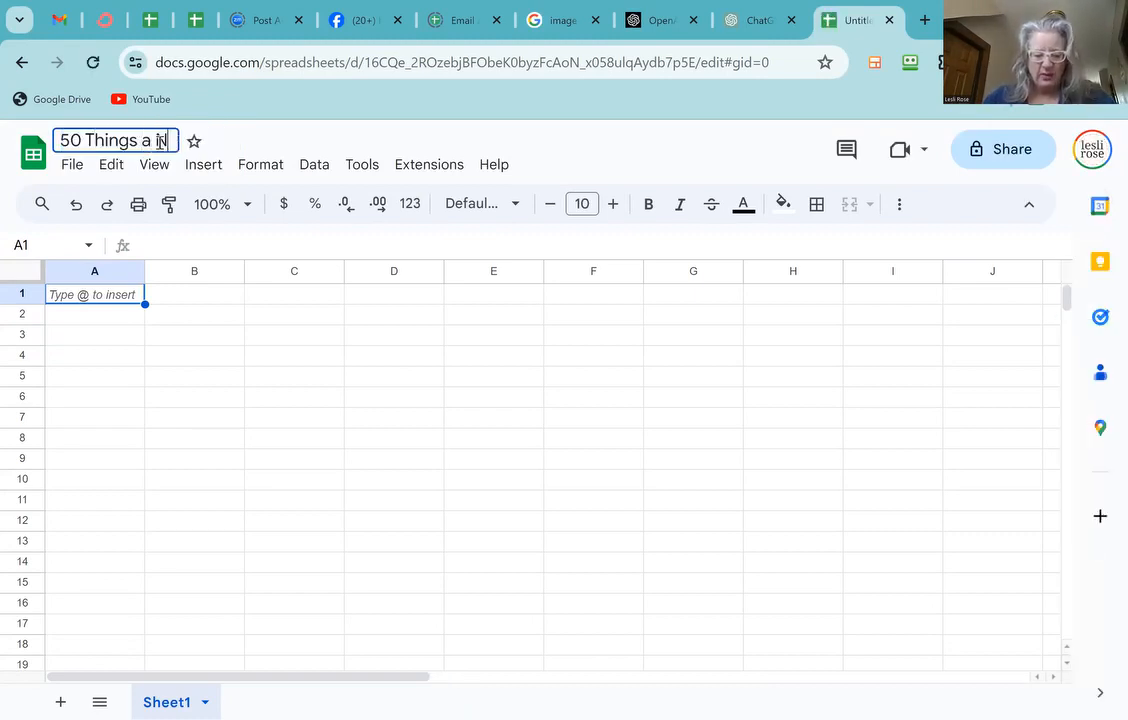
{"action": "type", "text": "ew Pupp"}
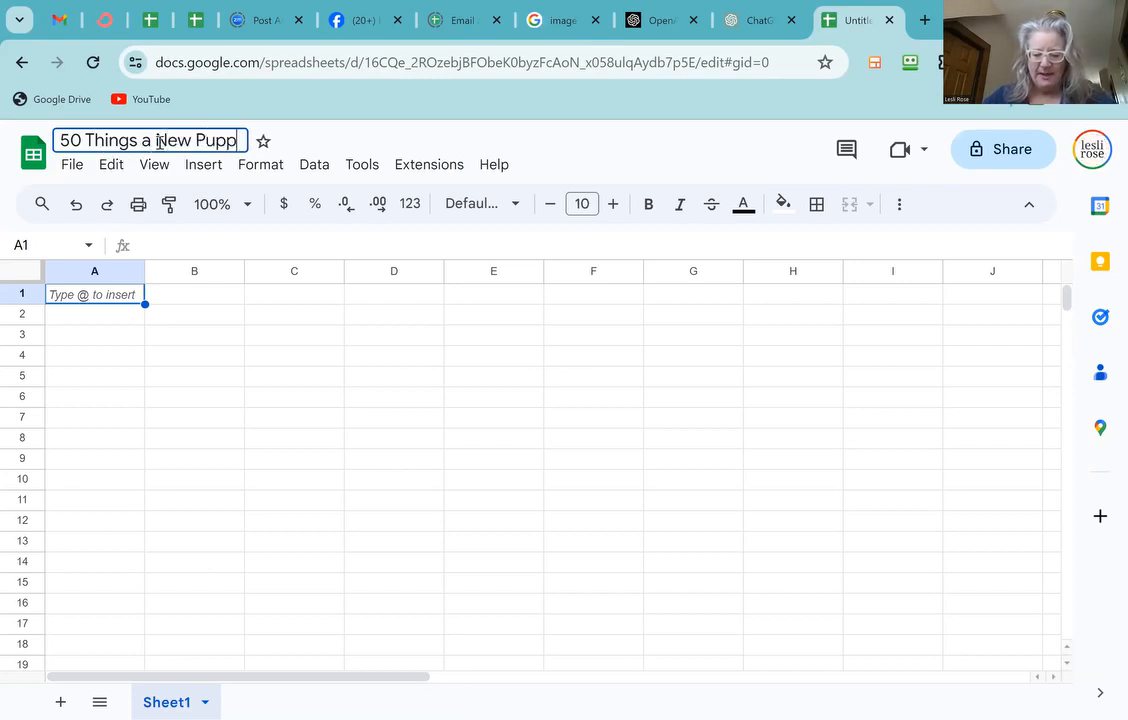
{"action": "type", "text": "y Buyer "}
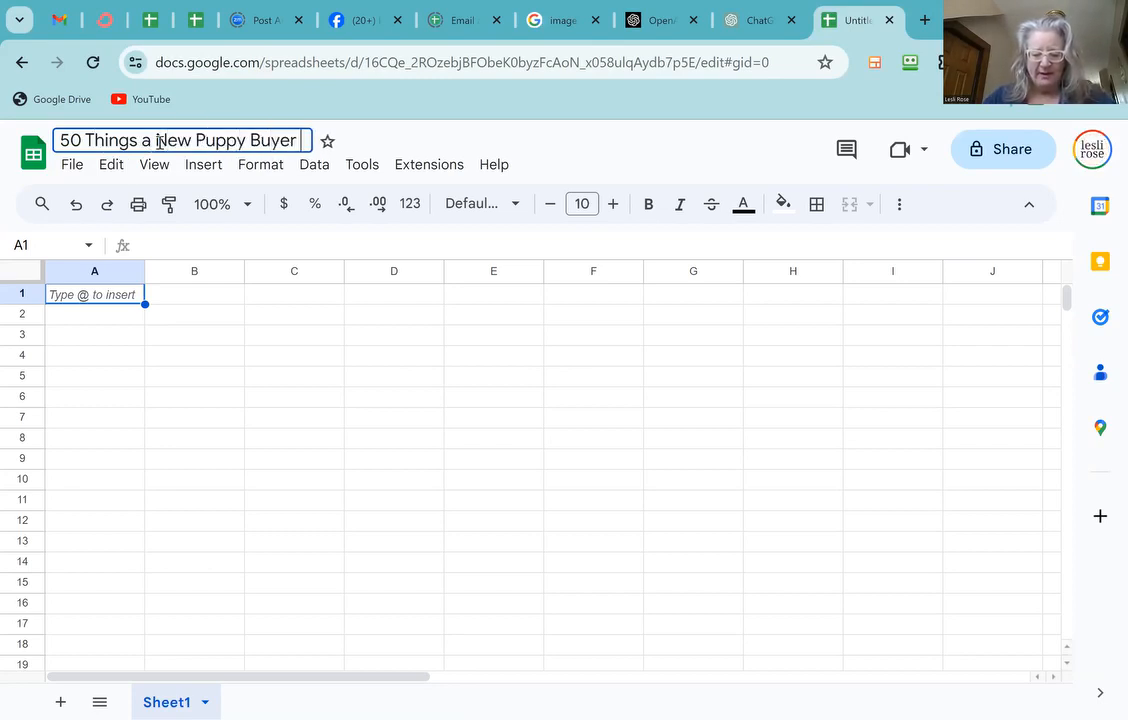
{"action": "type", "text": "Mig"}
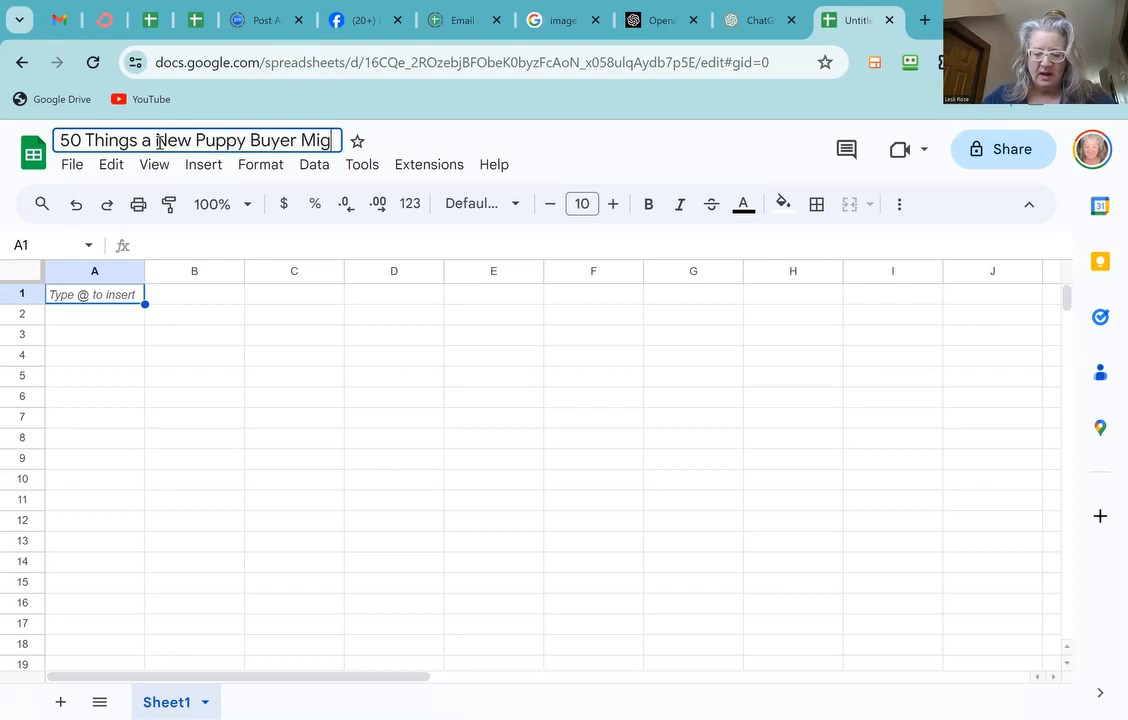
{"action": "type", "text": "ht Not "}
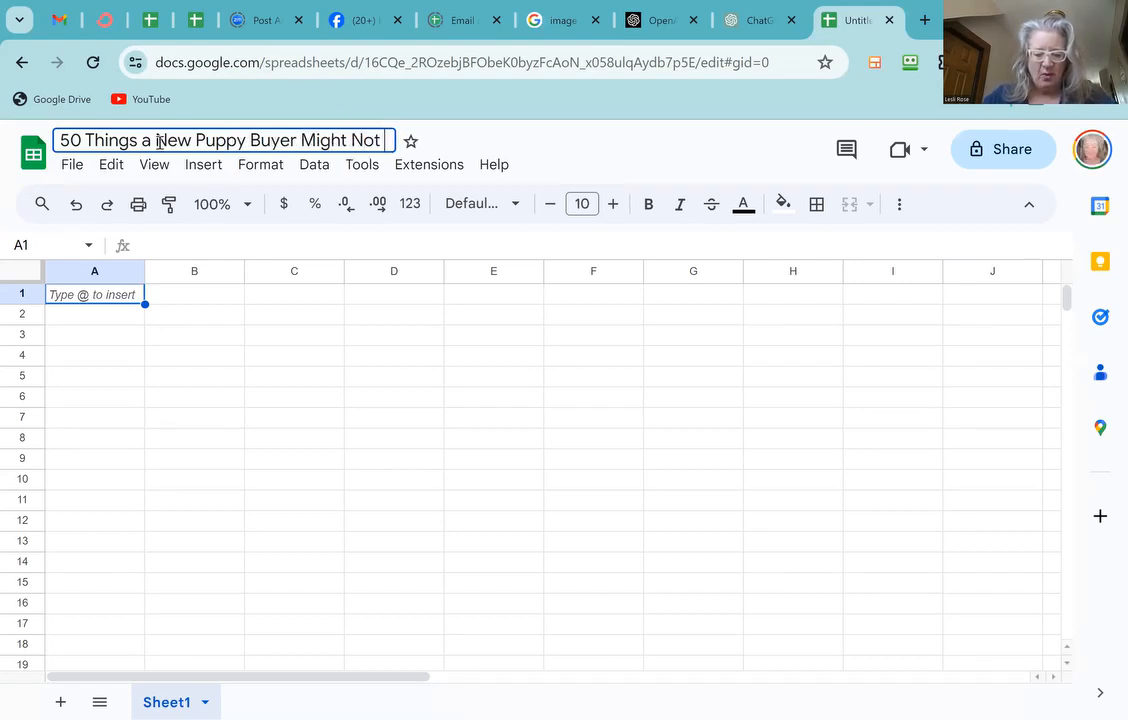
{"action": "type", "text": "Know About"}
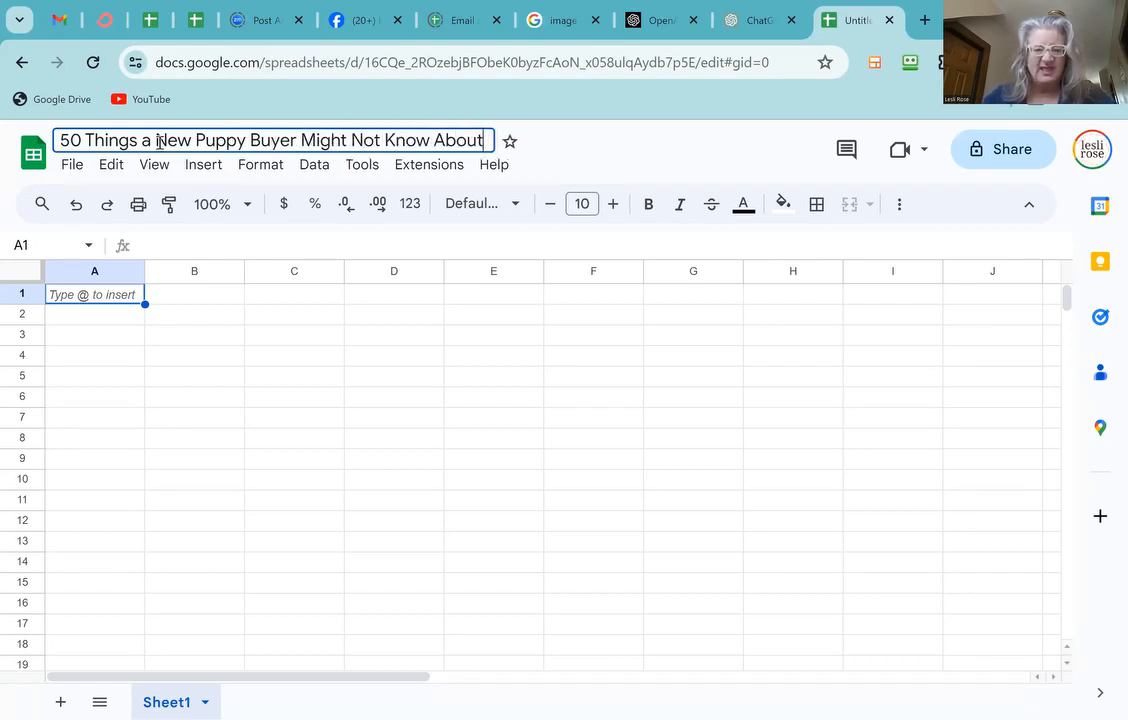
{"action": "type", "text": " Raisin"}
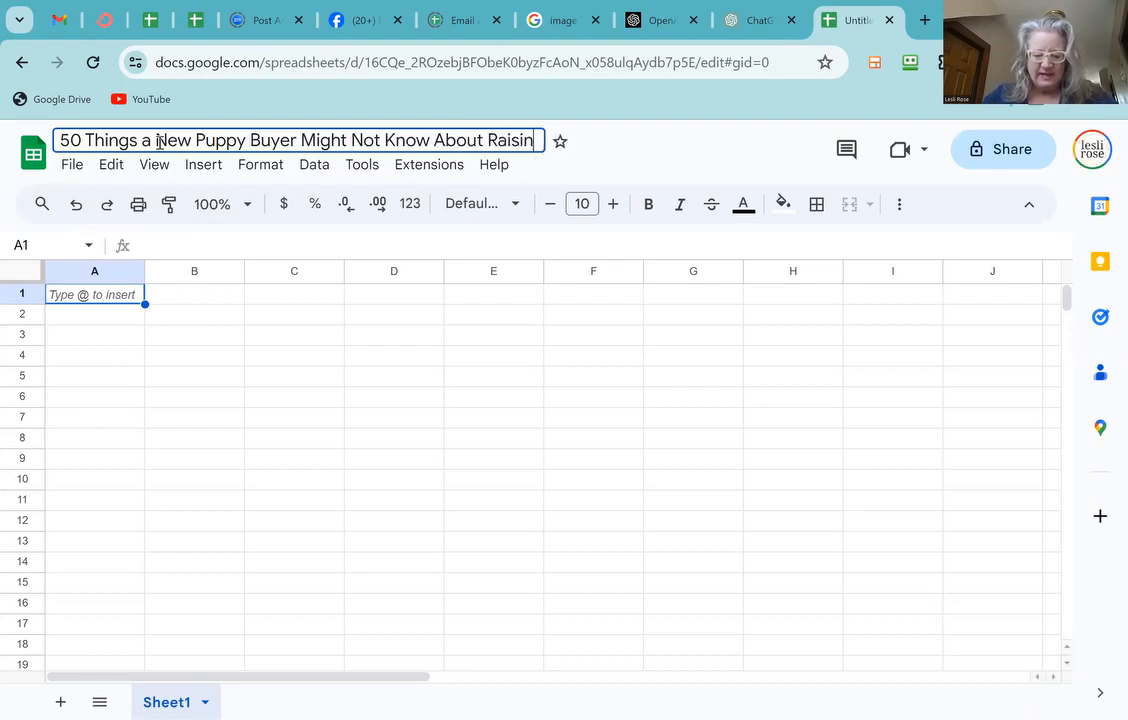
{"action": "type", "text": "g an American B"}
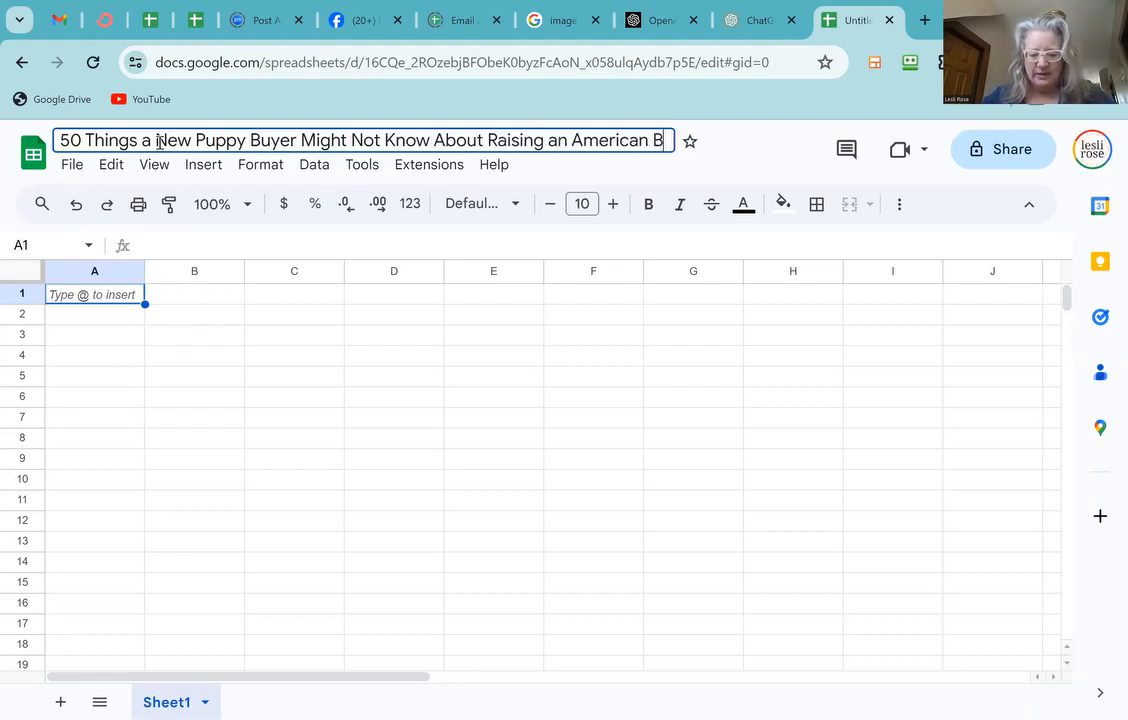
{"action": "type", "text": "ulld"}
{"action": "key", "text": "Return"}
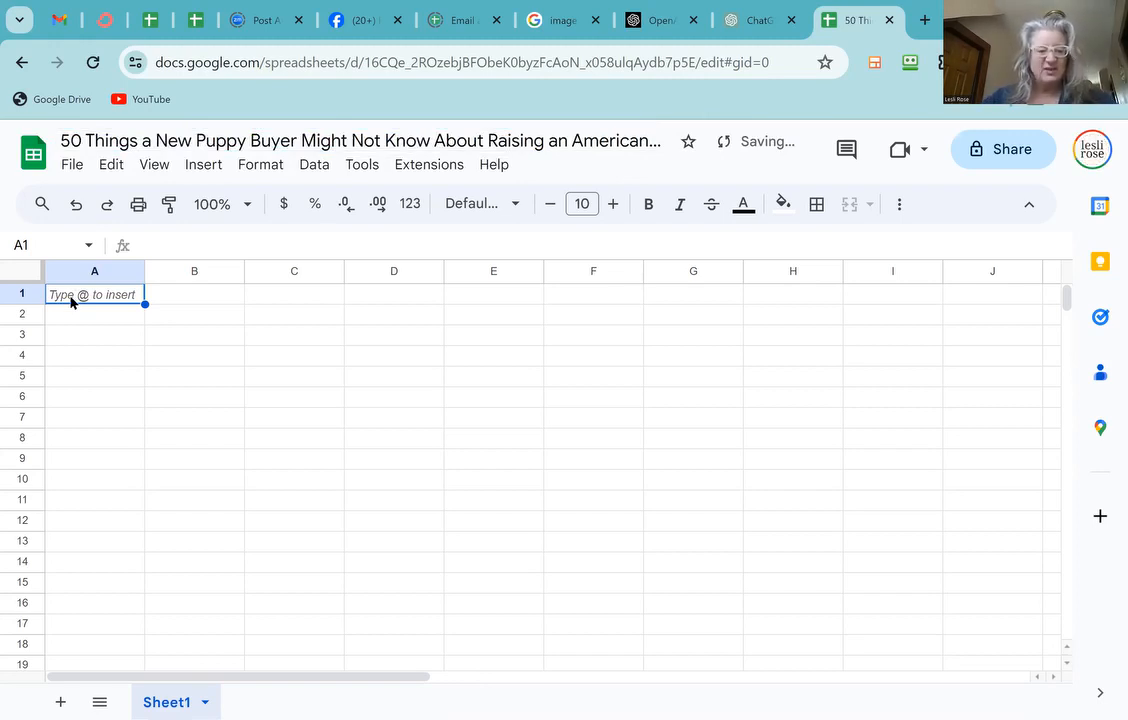
Step: Paste the tip list into column A and download the sheet as a .csv file
{"action": "key", "text": "ctrl+v"}
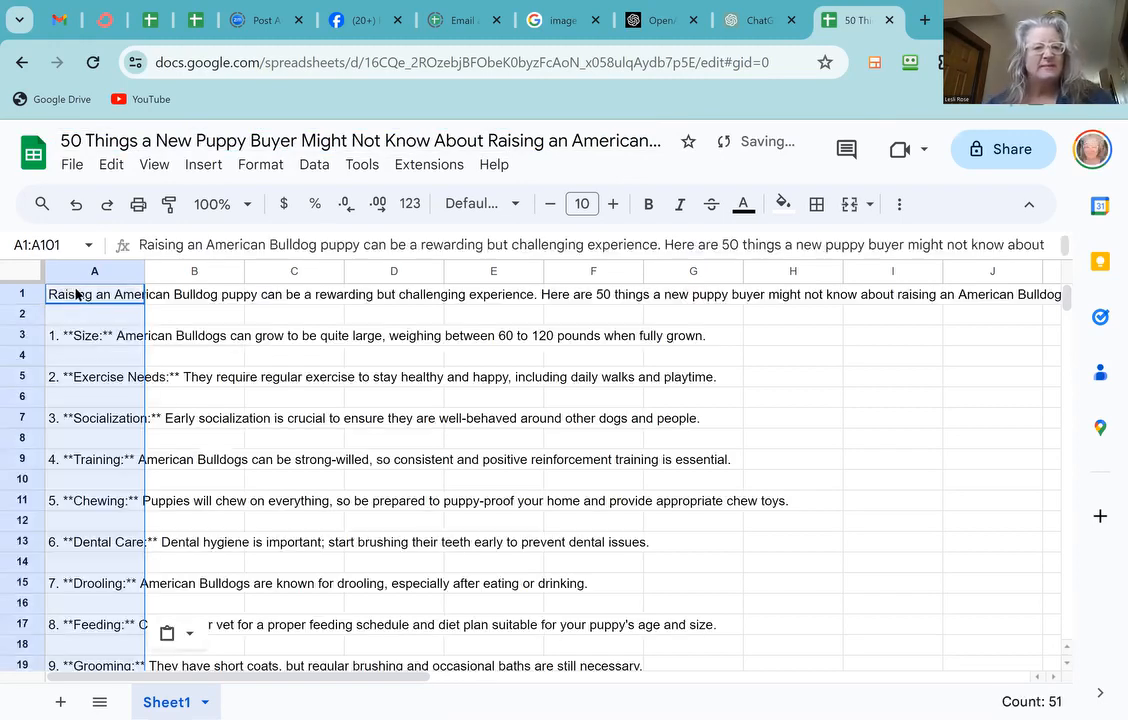
{"action": "left_click", "coordinate": [70, 166]}
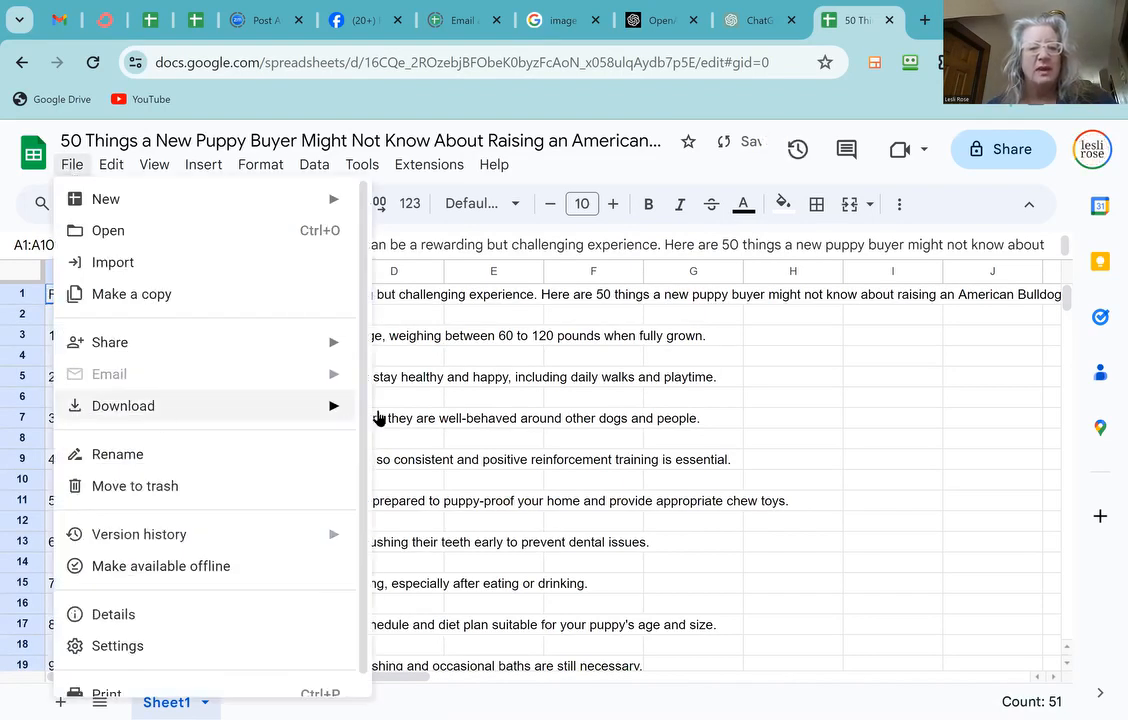
{"action": "mouse_move", "coordinate": [340, 406]}
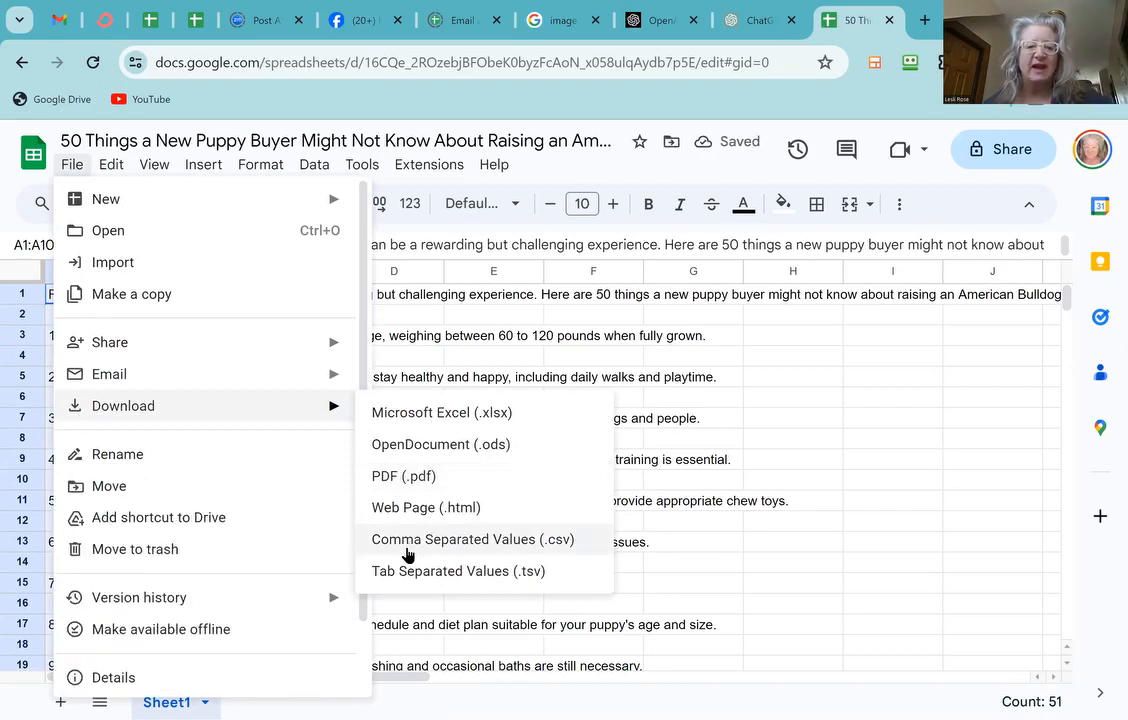
{"action": "left_click", "coordinate": [519, 546]}
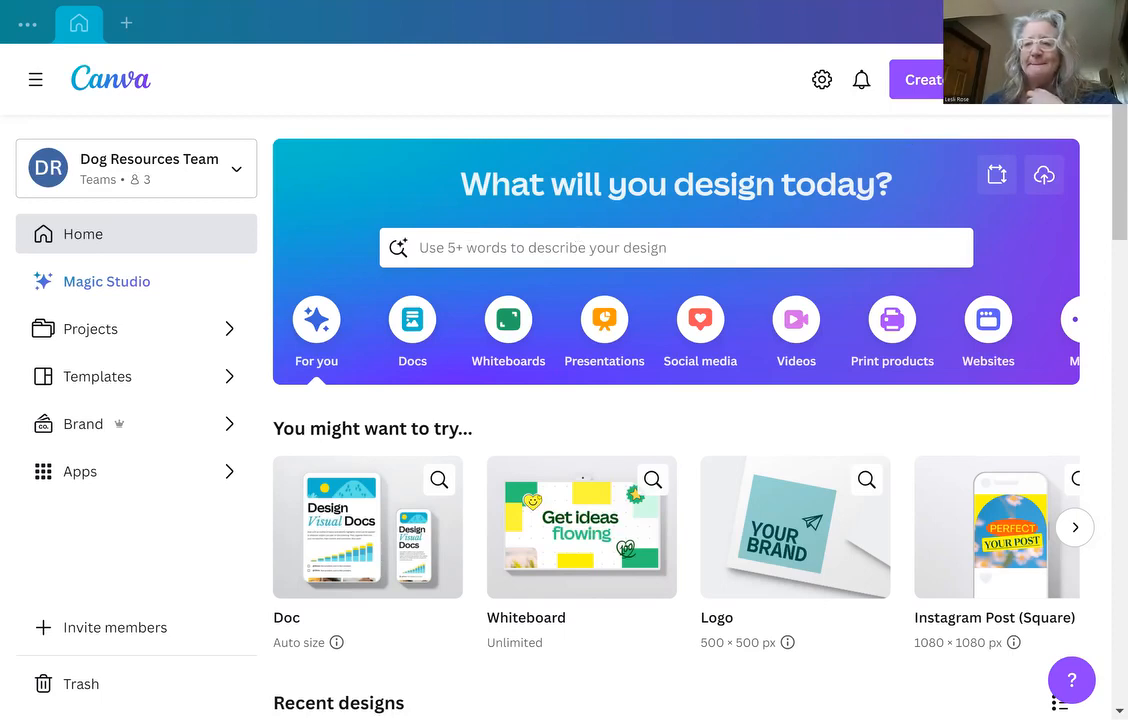
Step: Create a new Instagram Post (Square) design
{"action": "left_click", "coordinate": [912, 79]}
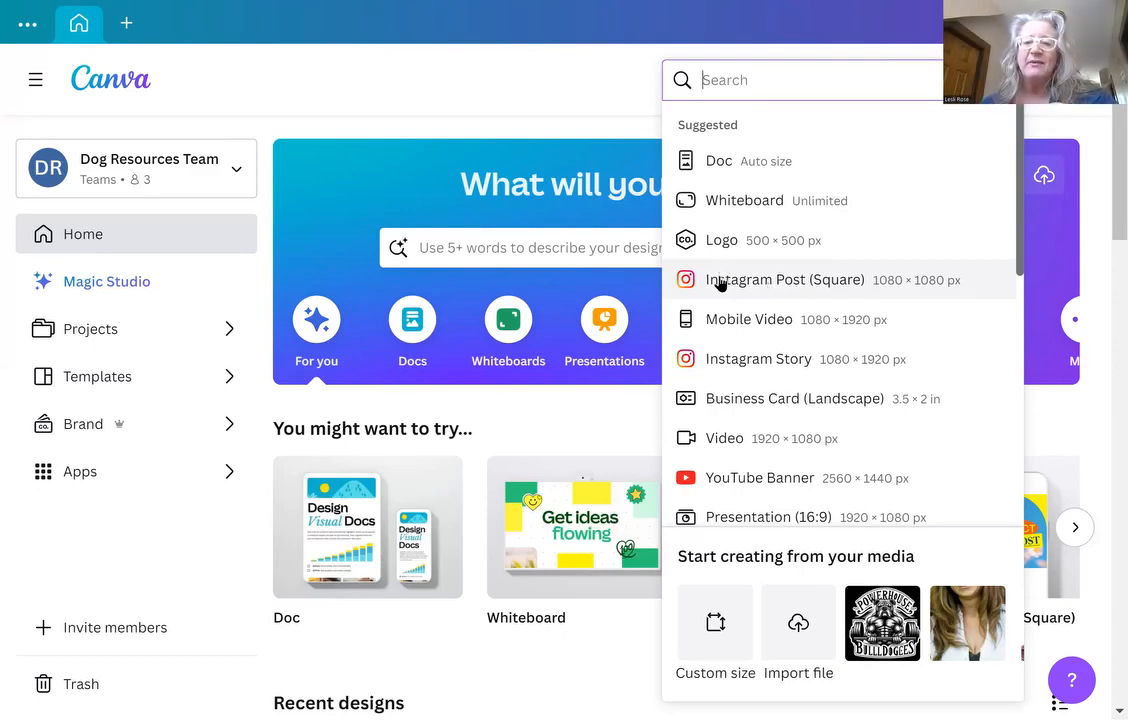
{"action": "left_click", "coordinate": [720, 284]}
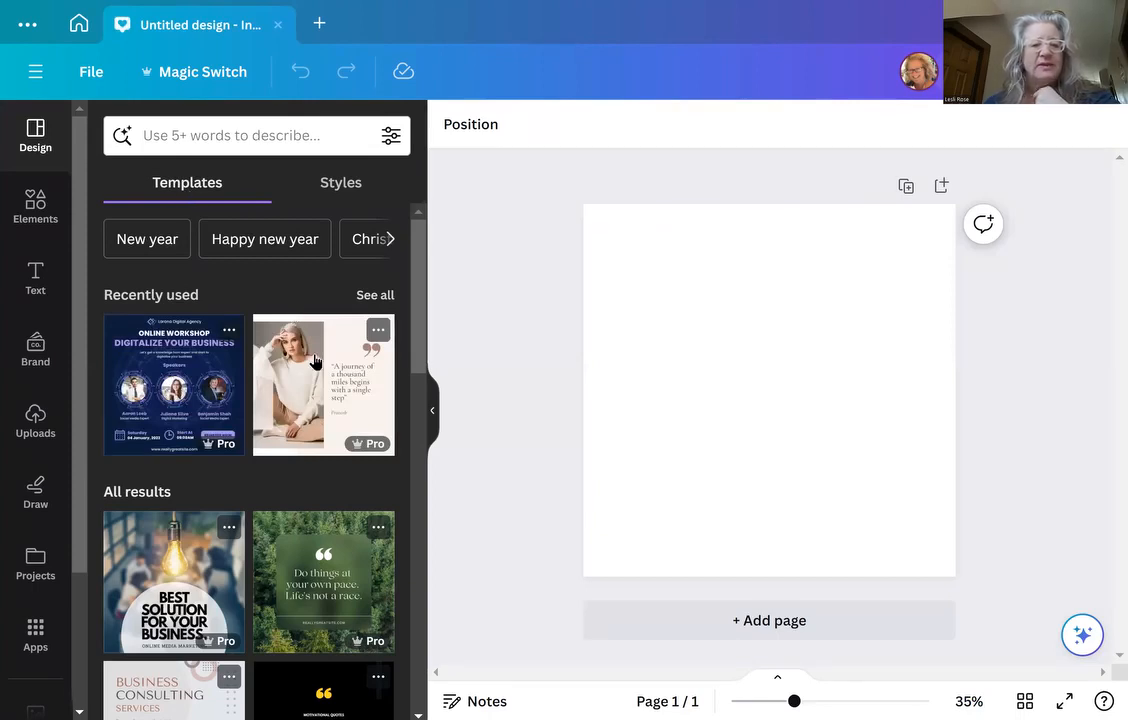
Step: Search the Design panel templates for 'quote'
{"action": "scroll", "coordinate": [288, 480], "scroll_direction": "down", "scroll_amount": 2}
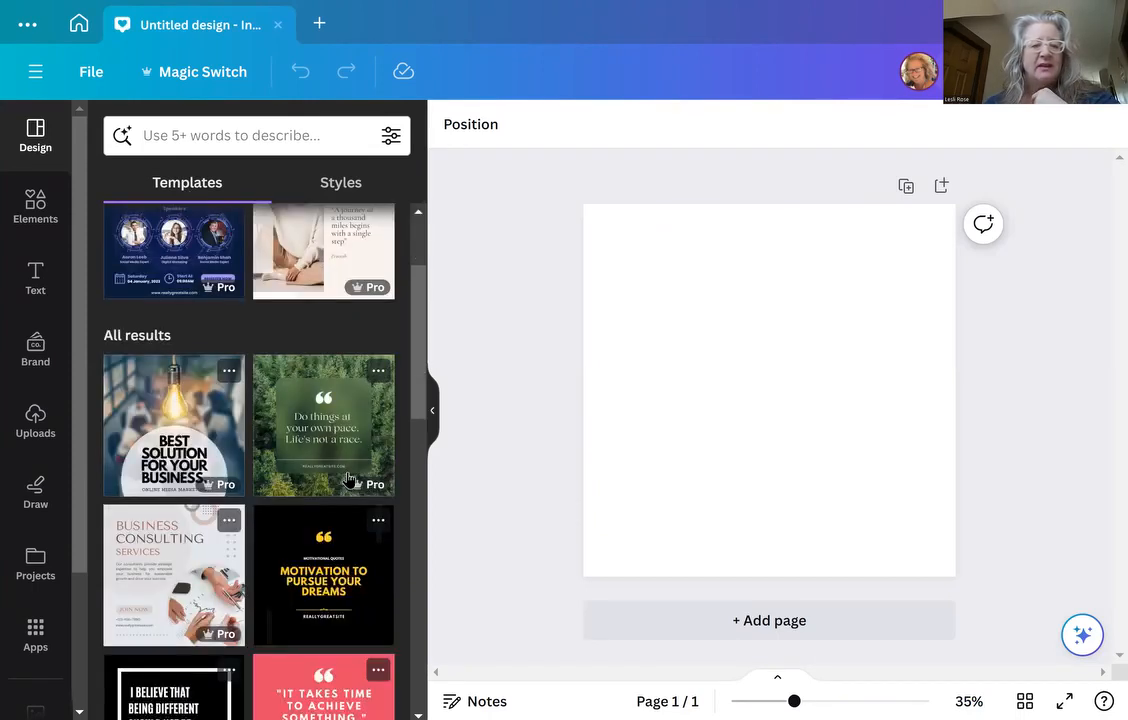
{"action": "scroll", "coordinate": [328, 560], "scroll_direction": "up", "scroll_amount": 2}
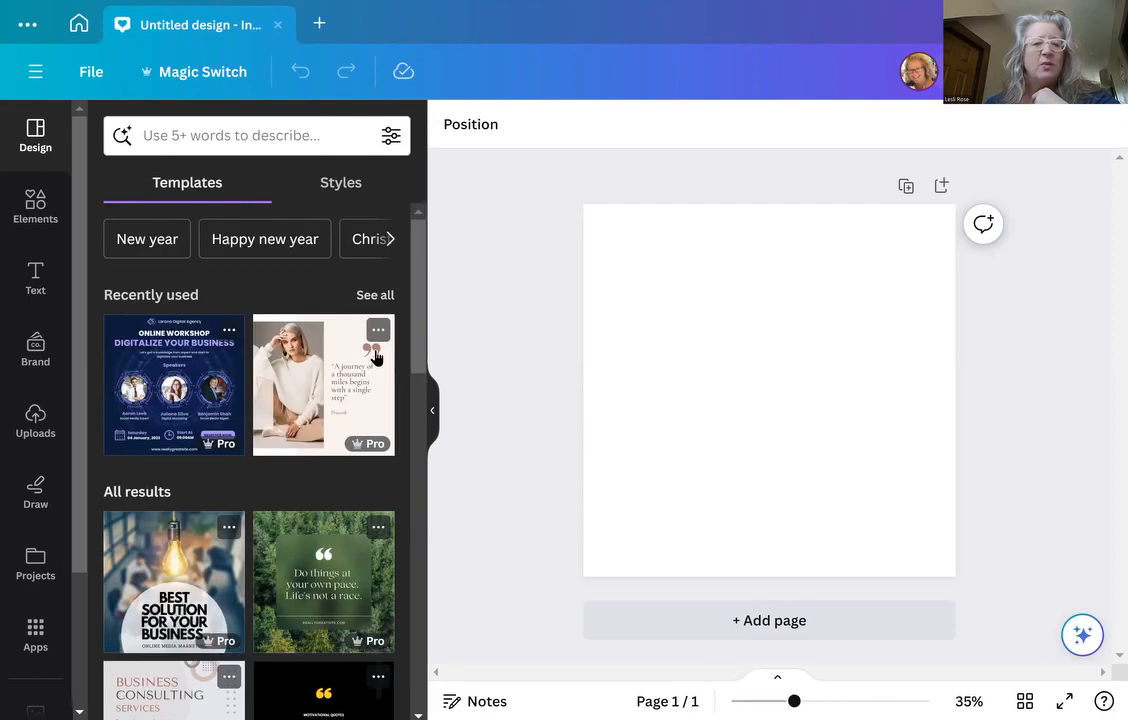
{"action": "left_click", "coordinate": [239, 140]}
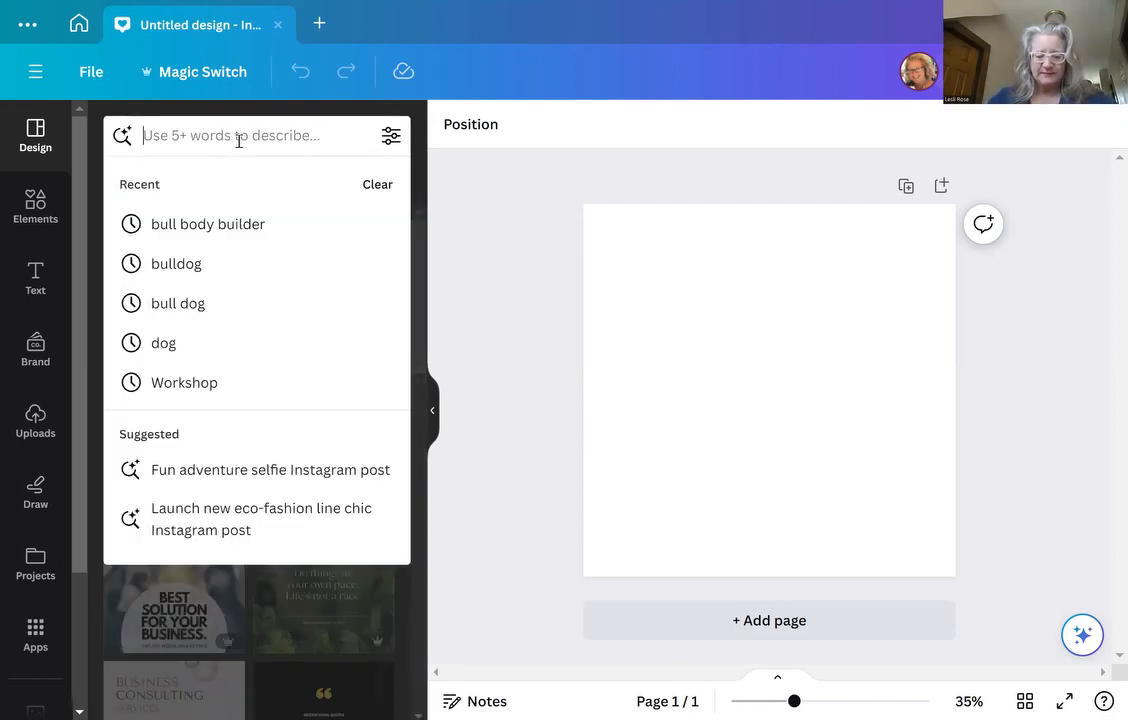
{"action": "type", "text": "qotes"}
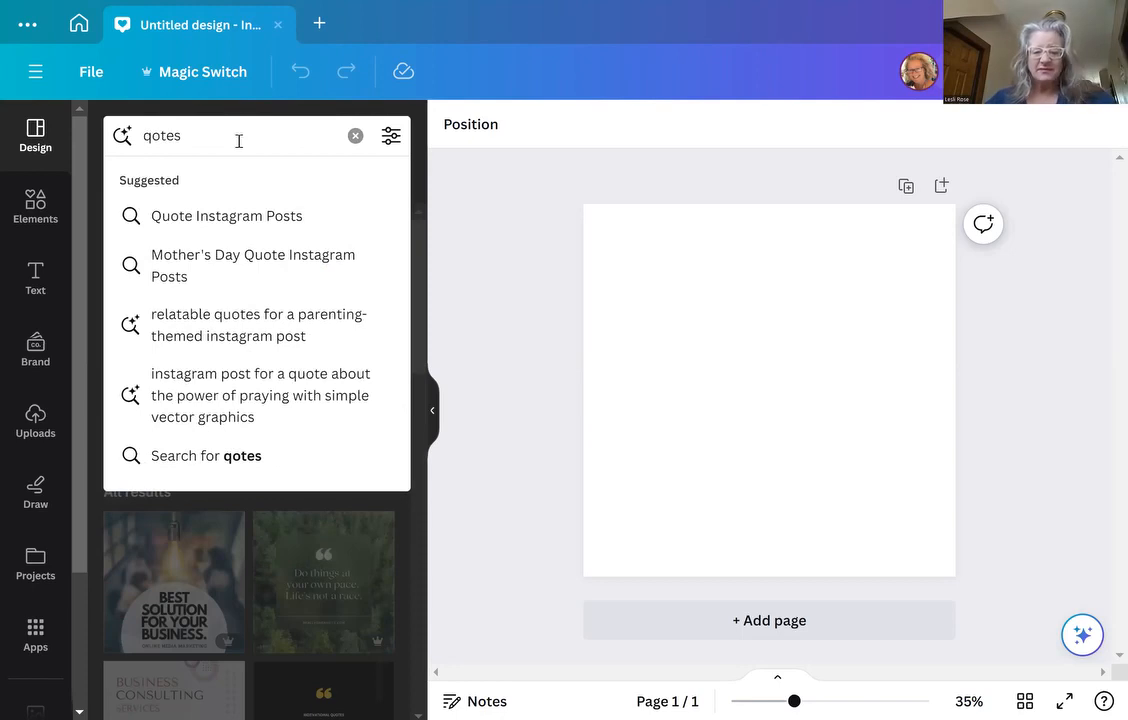
{"action": "key", "text": "BackSpace"}
{"action": "key", "text": "BackSpace"}
{"action": "key", "text": "BackSpace"}
{"action": "key", "text": "BackSpace"}
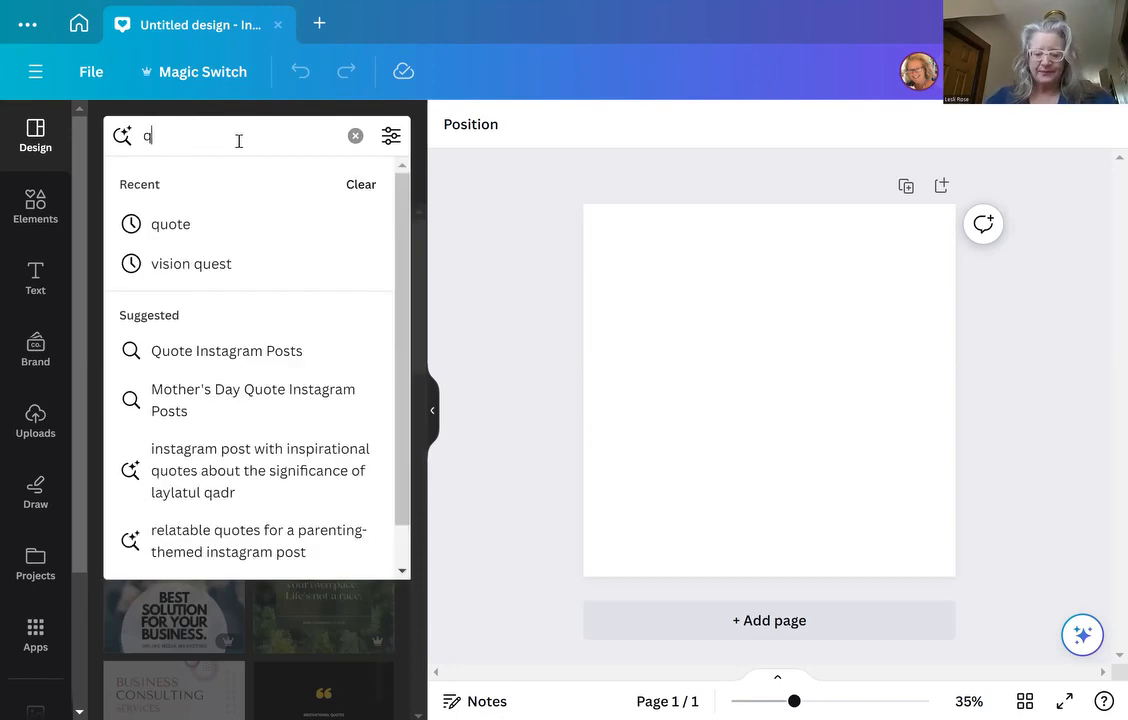
{"action": "type", "text": "uot"}
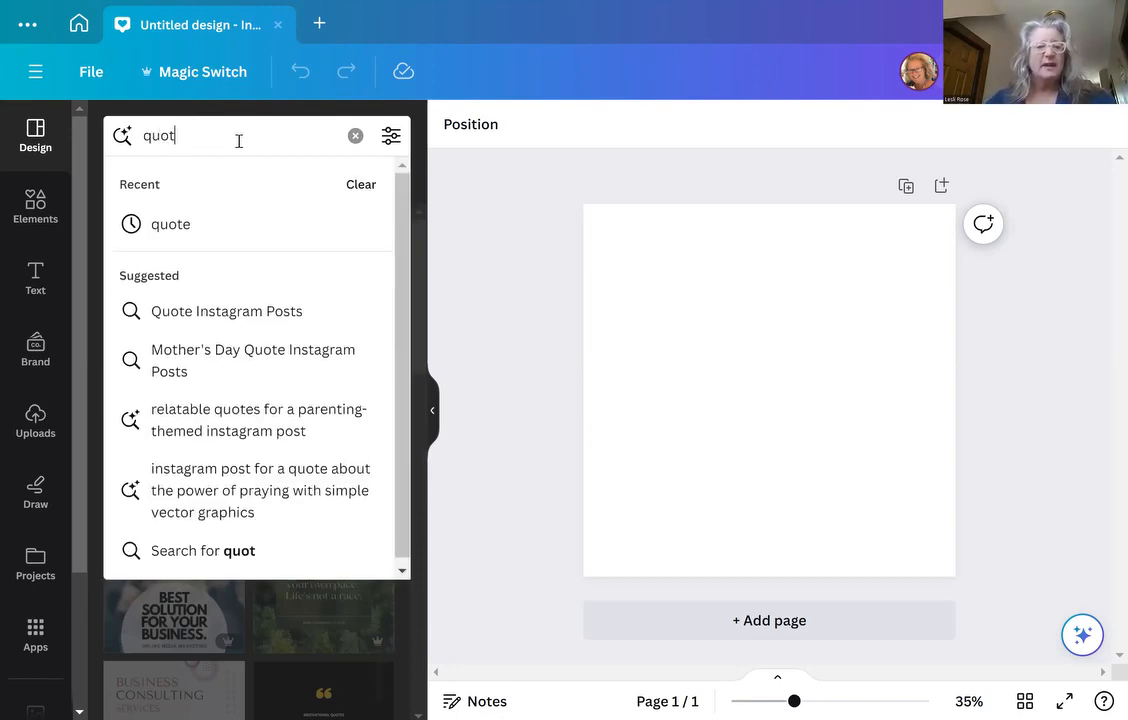
{"action": "type", "text": "e"}
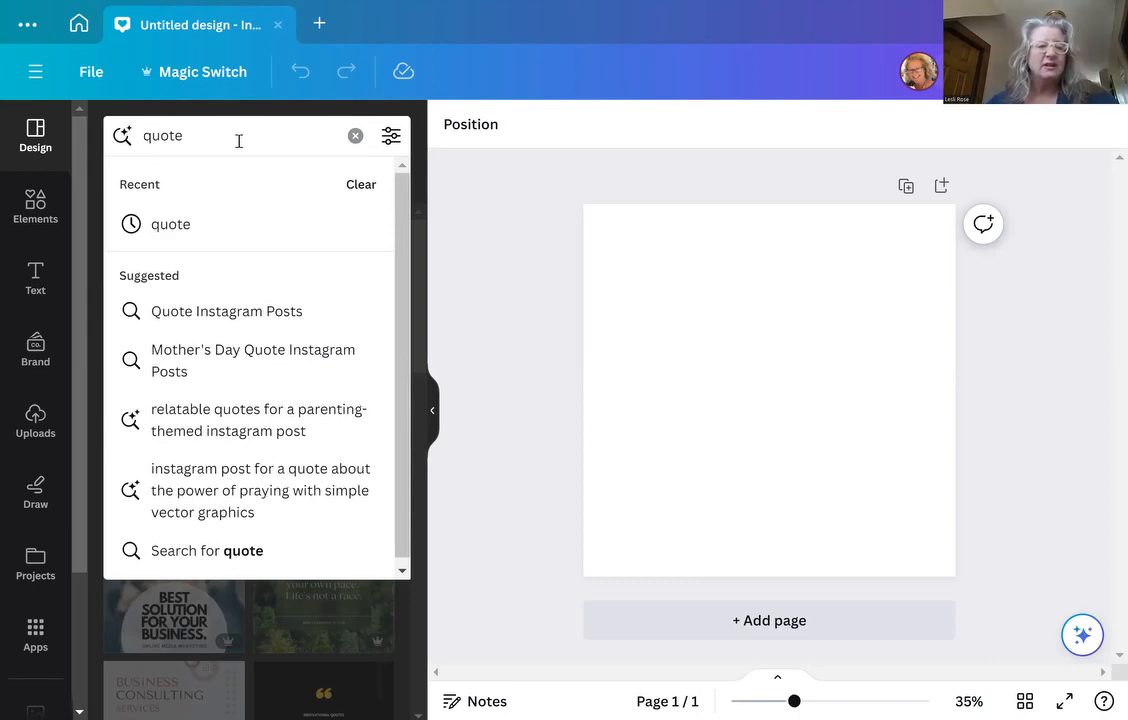
{"action": "key", "text": "Return"}
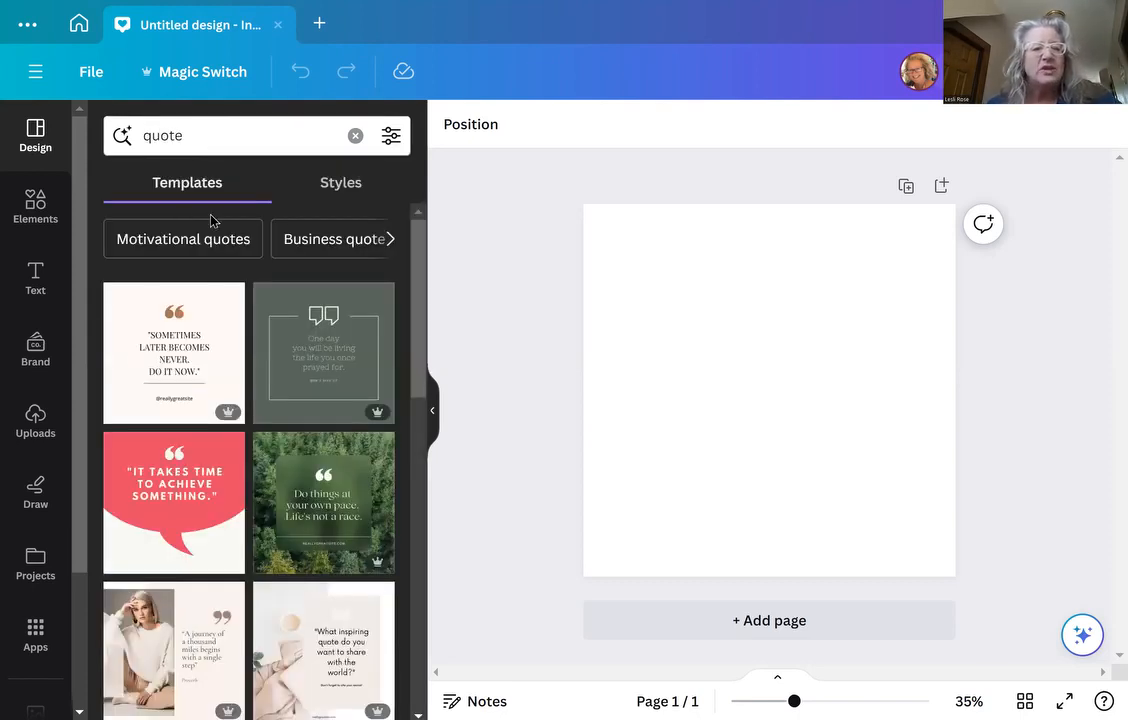
Step: Browse the quote results and apply The News quote template to the page
{"action": "scroll", "coordinate": [276, 262], "scroll_direction": "down", "scroll_amount": 1}
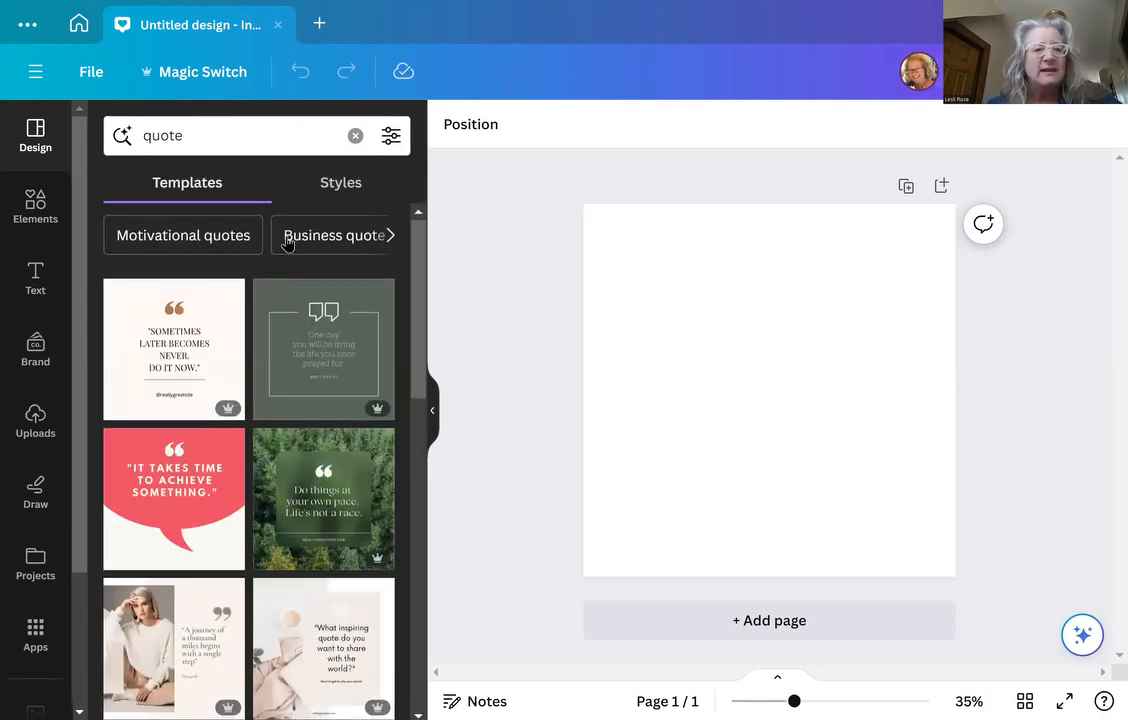
{"action": "scroll", "coordinate": [284, 256], "scroll_direction": "down", "scroll_amount": 3}
{"action": "scroll", "coordinate": [310, 277], "scroll_direction": "down", "scroll_amount": 3}
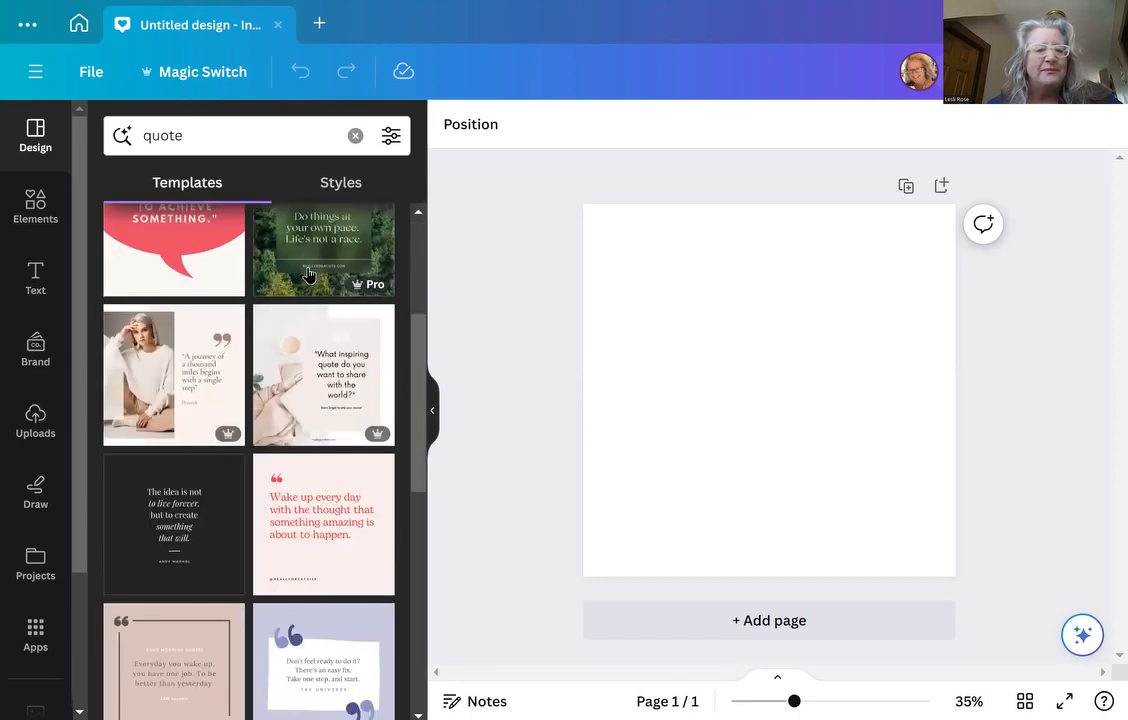
{"action": "scroll", "coordinate": [328, 315], "scroll_direction": "down", "scroll_amount": 3}
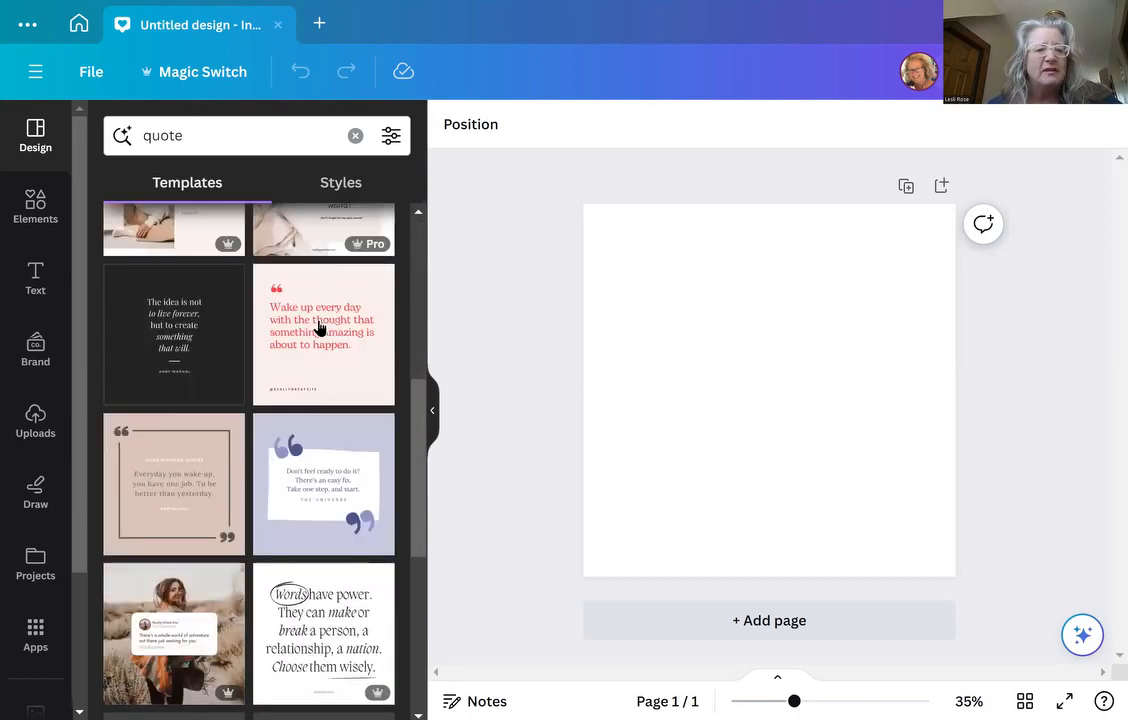
{"action": "scroll", "coordinate": [300, 290], "scroll_direction": "down", "scroll_amount": 1}
{"action": "scroll", "coordinate": [330, 365], "scroll_direction": "down", "scroll_amount": 1}
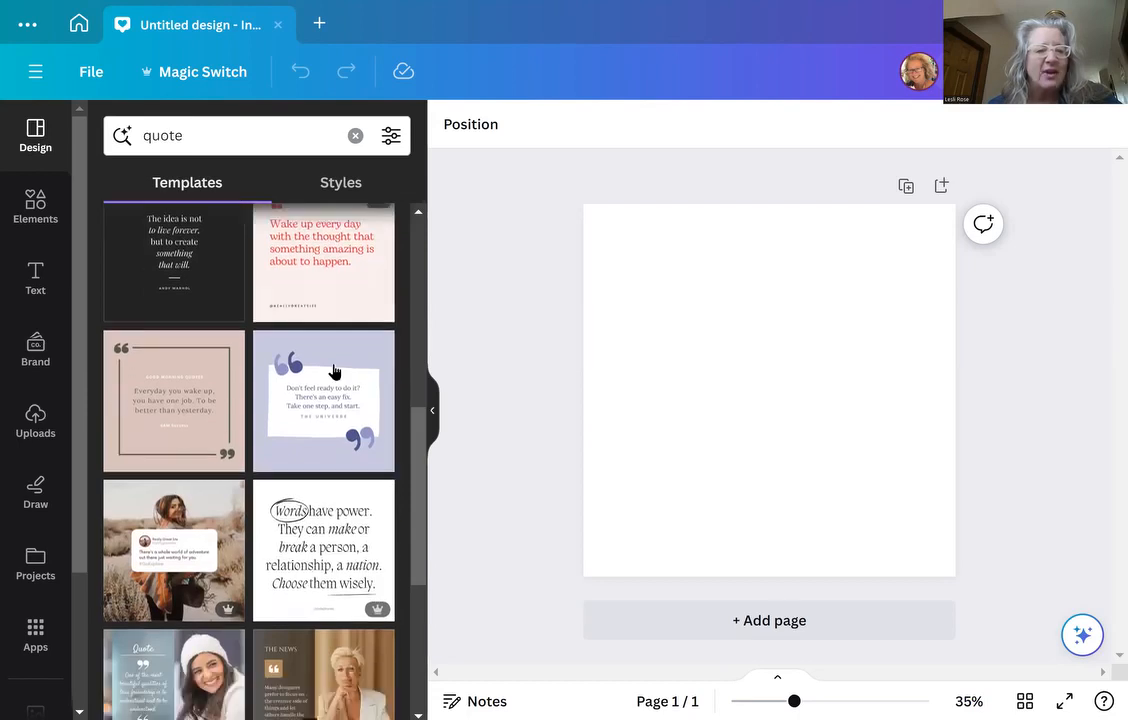
{"action": "scroll", "coordinate": [305, 374], "scroll_direction": "down", "scroll_amount": 3}
{"action": "scroll", "coordinate": [305, 374], "scroll_direction": "down", "scroll_amount": 1}
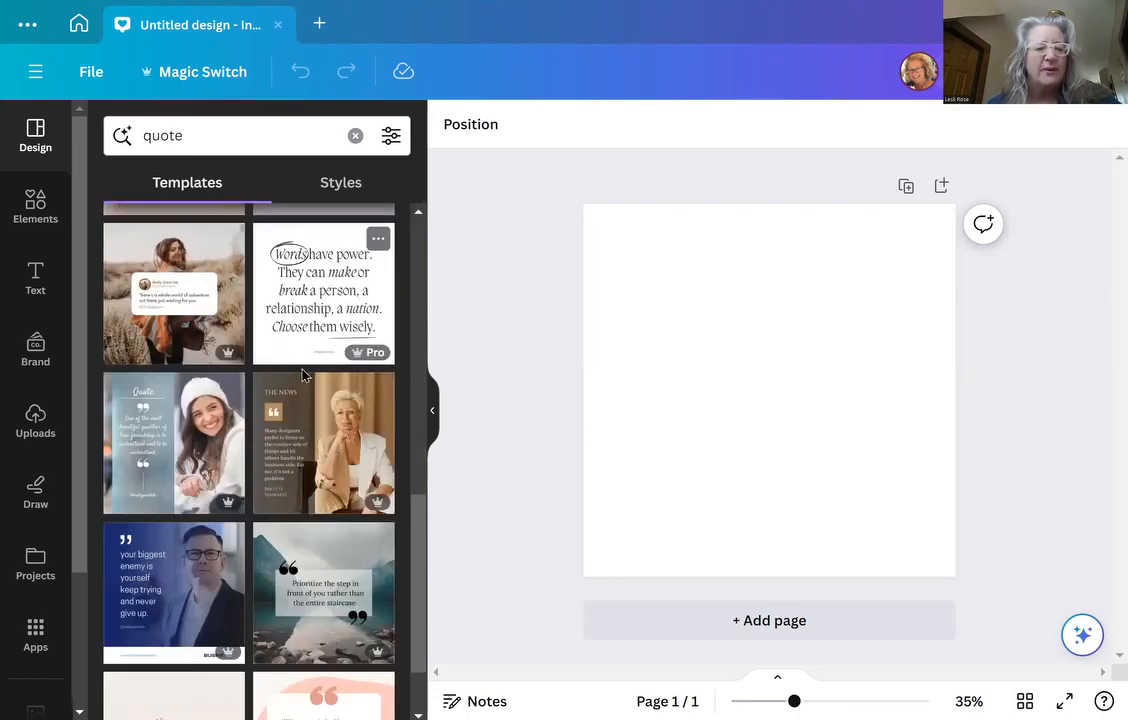
{"action": "scroll", "coordinate": [287, 395], "scroll_direction": "down", "scroll_amount": 1}
{"action": "scroll", "coordinate": [292, 390], "scroll_direction": "down", "scroll_amount": 1}
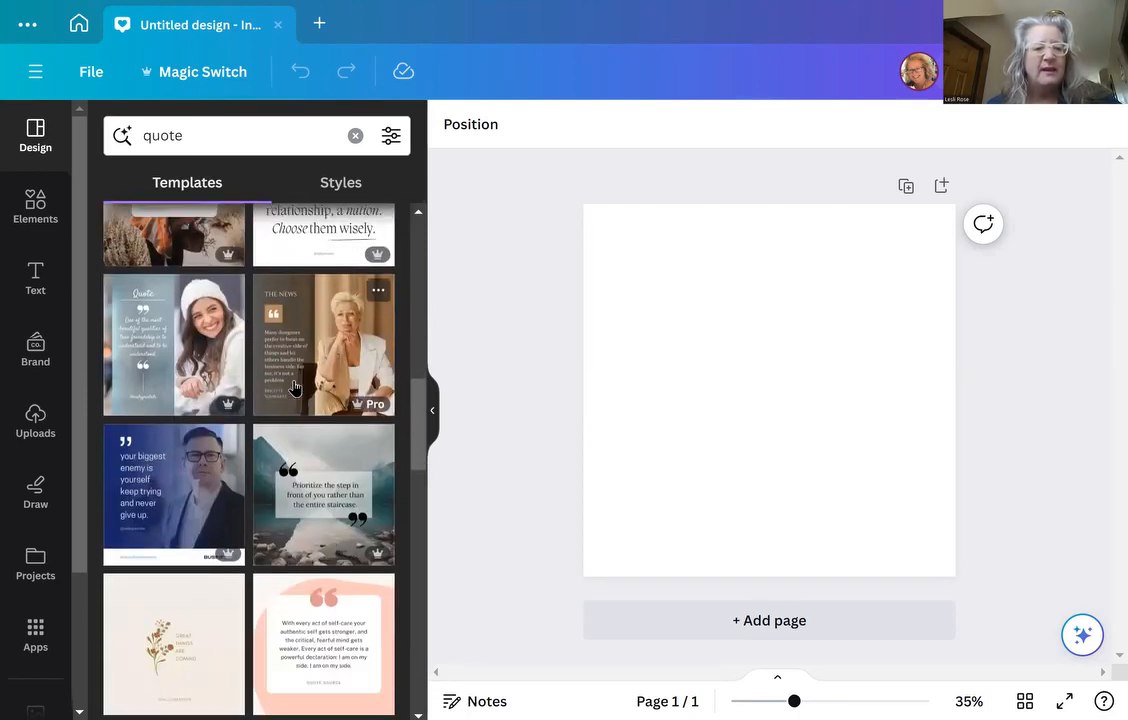
{"action": "scroll", "coordinate": [296, 385], "scroll_direction": "down", "scroll_amount": 1}
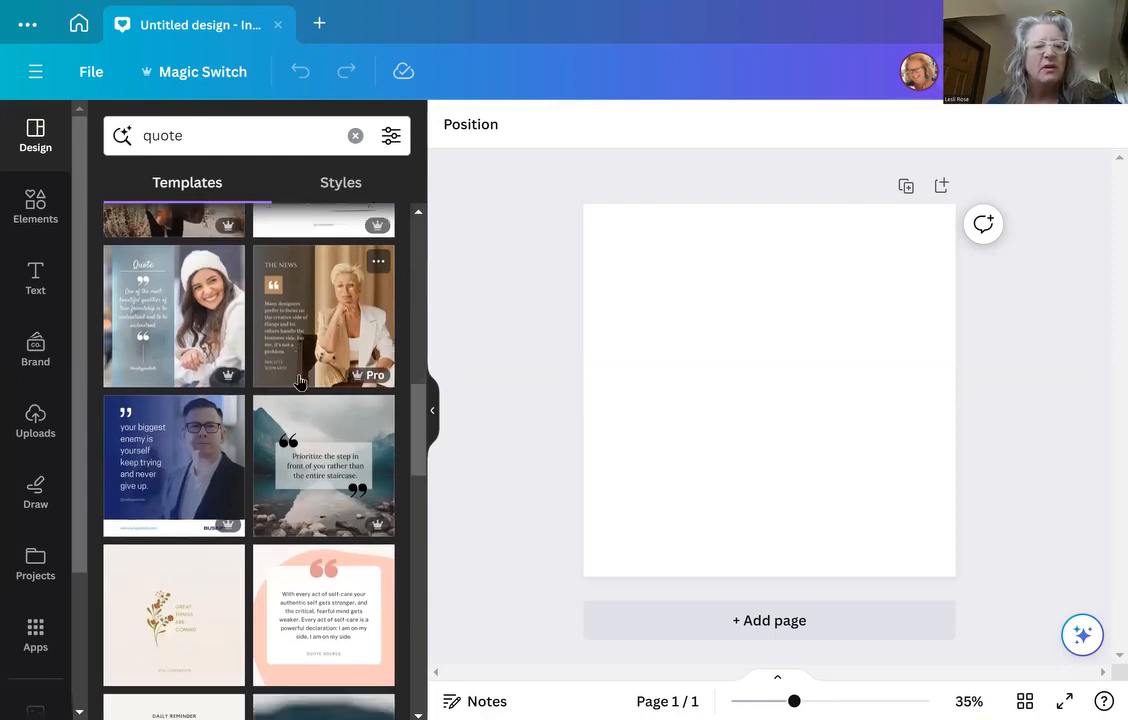
{"action": "left_click", "coordinate": [335, 299]}
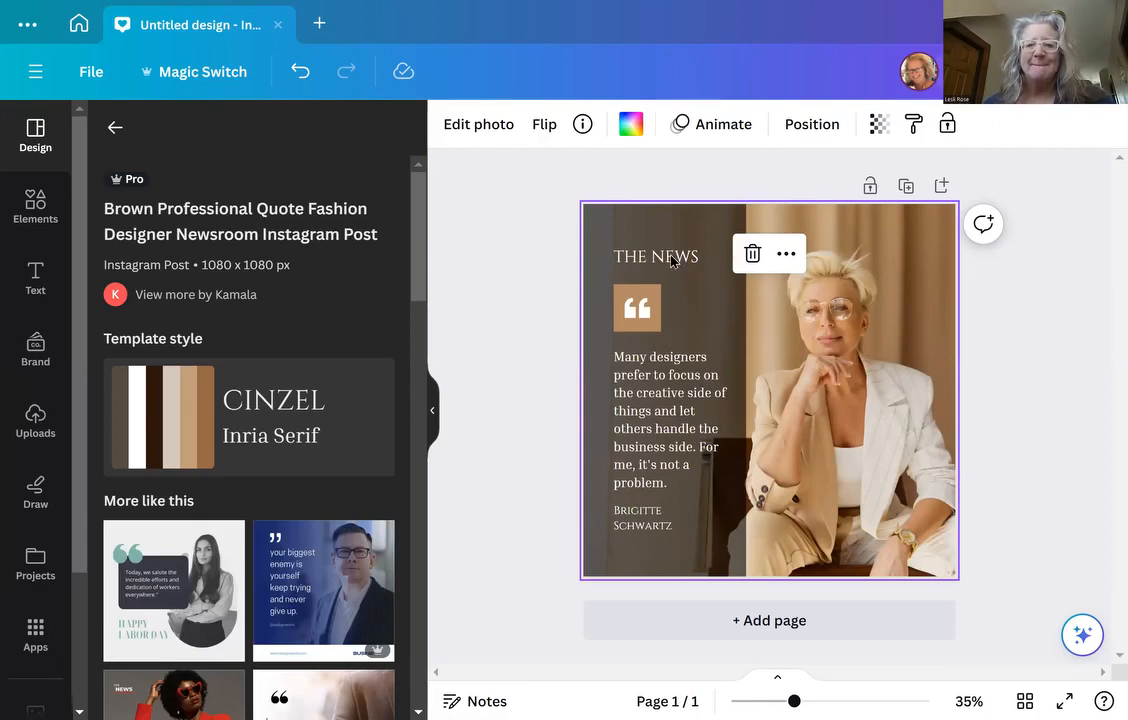
Step: Check the template's dark text panel, then delete the woman's sample photo
{"action": "left_click", "coordinate": [699, 229]}
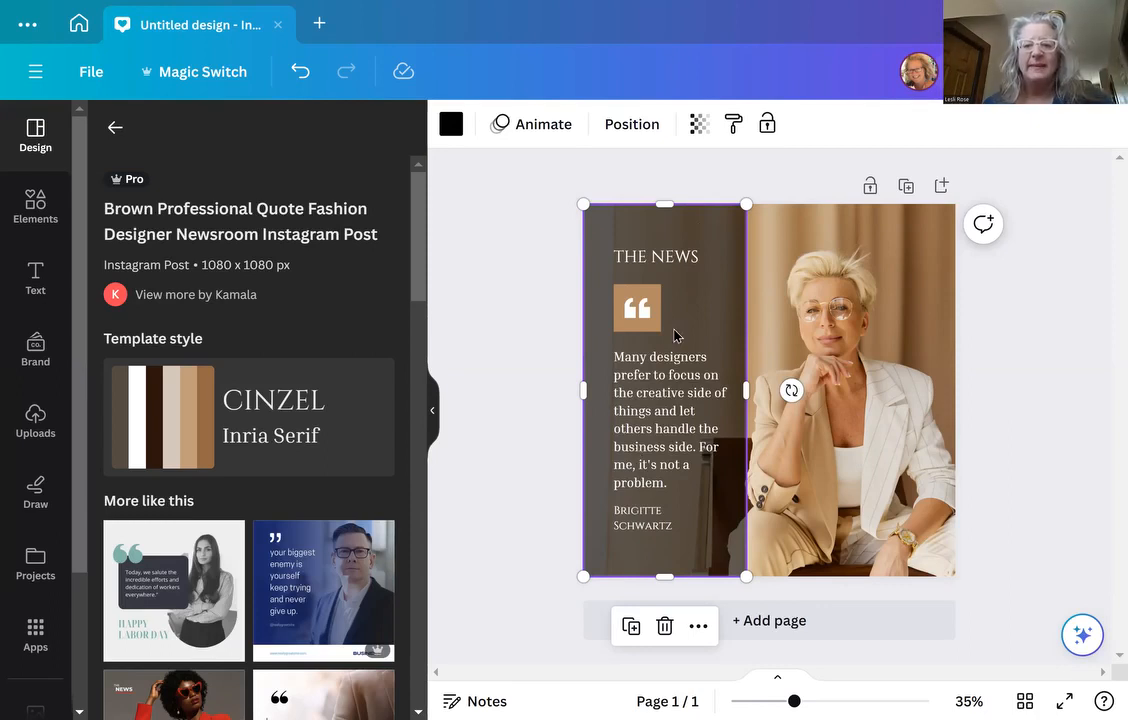
{"action": "left_click", "coordinate": [875, 247]}
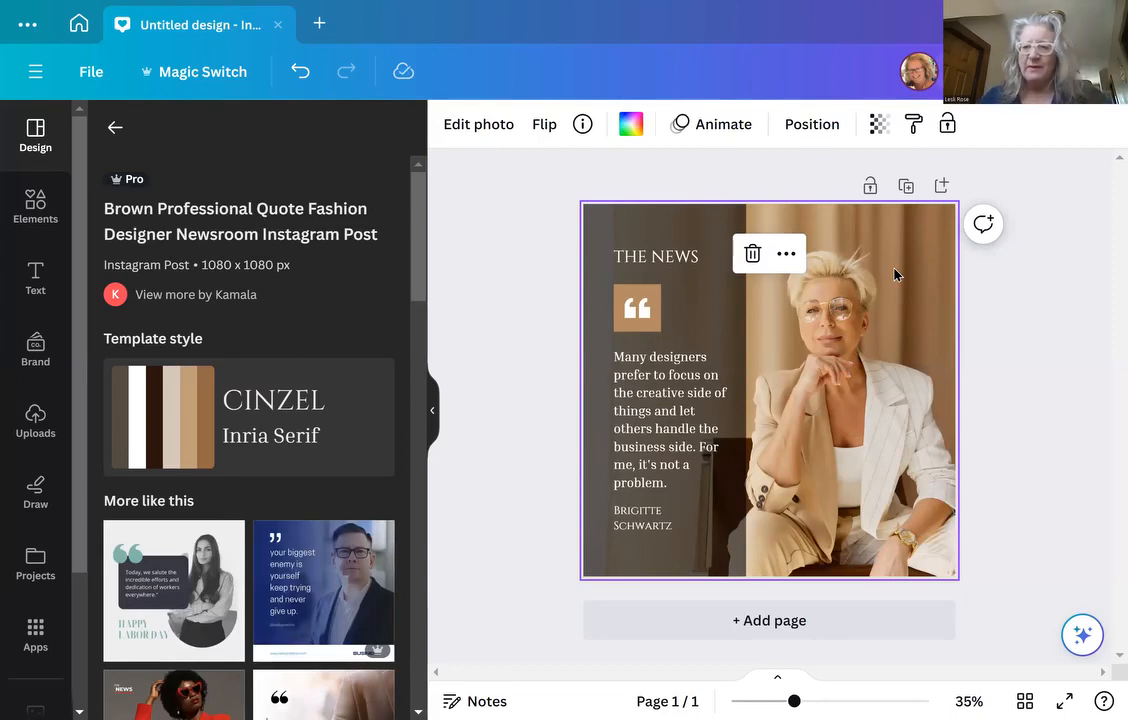
{"action": "key", "text": "Delete"}
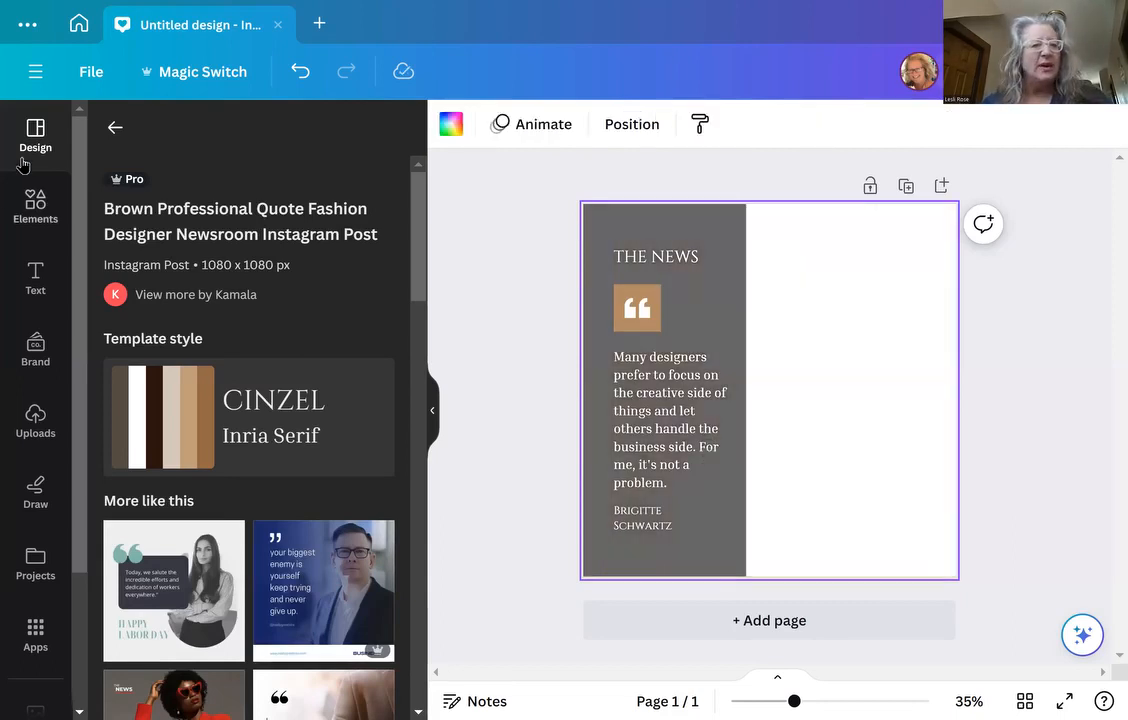
Step: Add the uploaded white bulldog photo and size it to fill the post's right half
{"action": "left_click", "coordinate": [35, 425]}
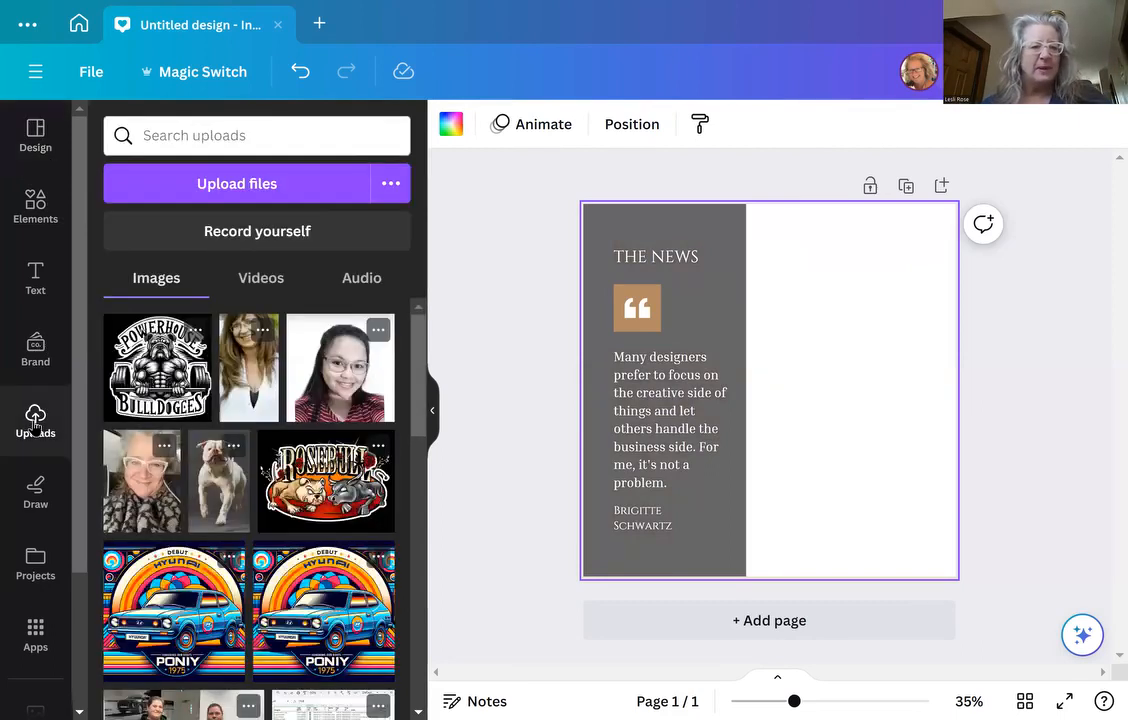
{"action": "left_click", "coordinate": [214, 499]}
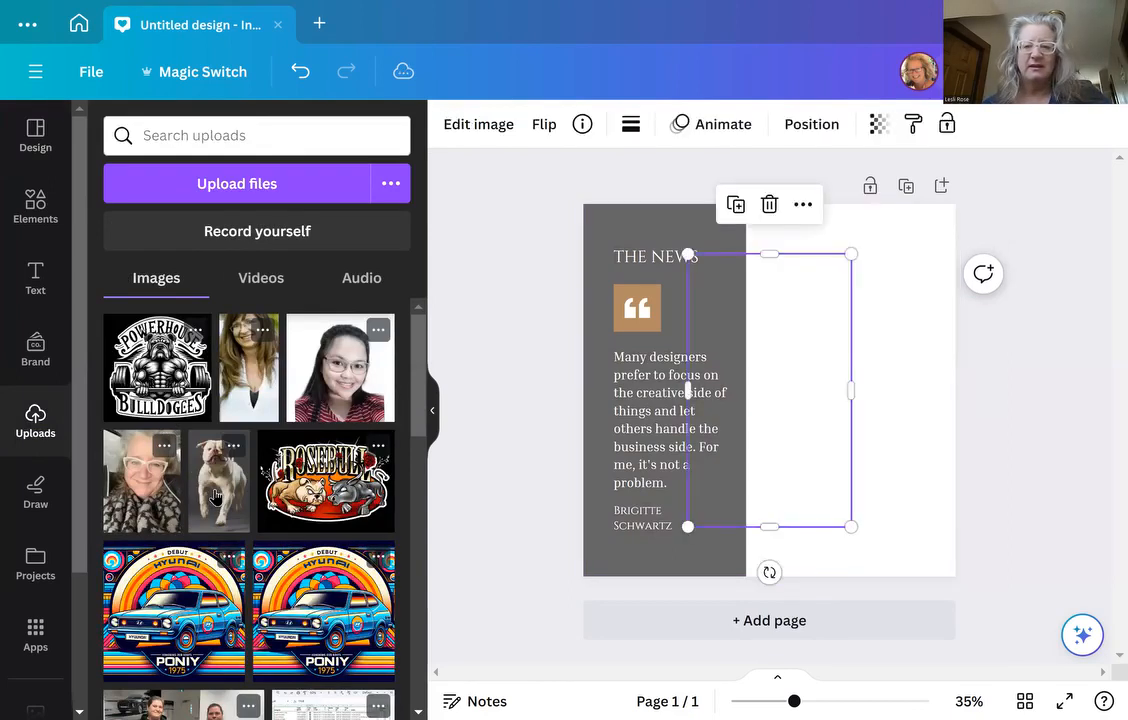
{"action": "left_click_drag", "start_coordinate": [771, 351], "coordinate": [865, 281]}
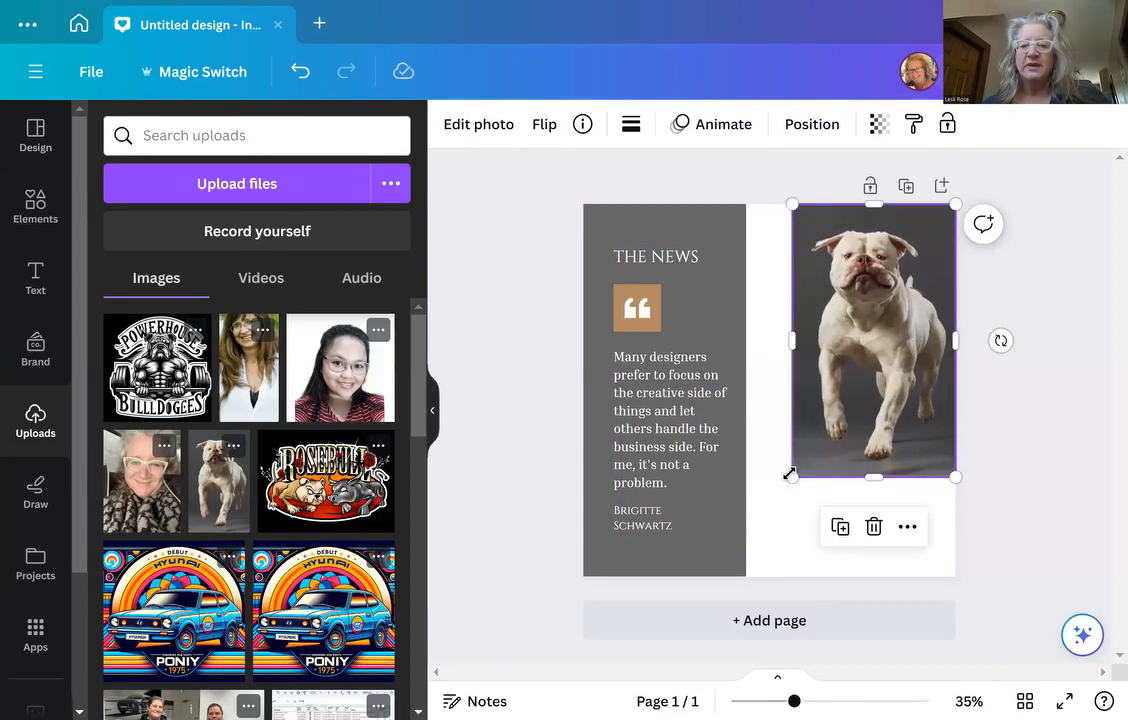
{"action": "left_click_drag", "start_coordinate": [790, 479], "coordinate": [643, 543]}
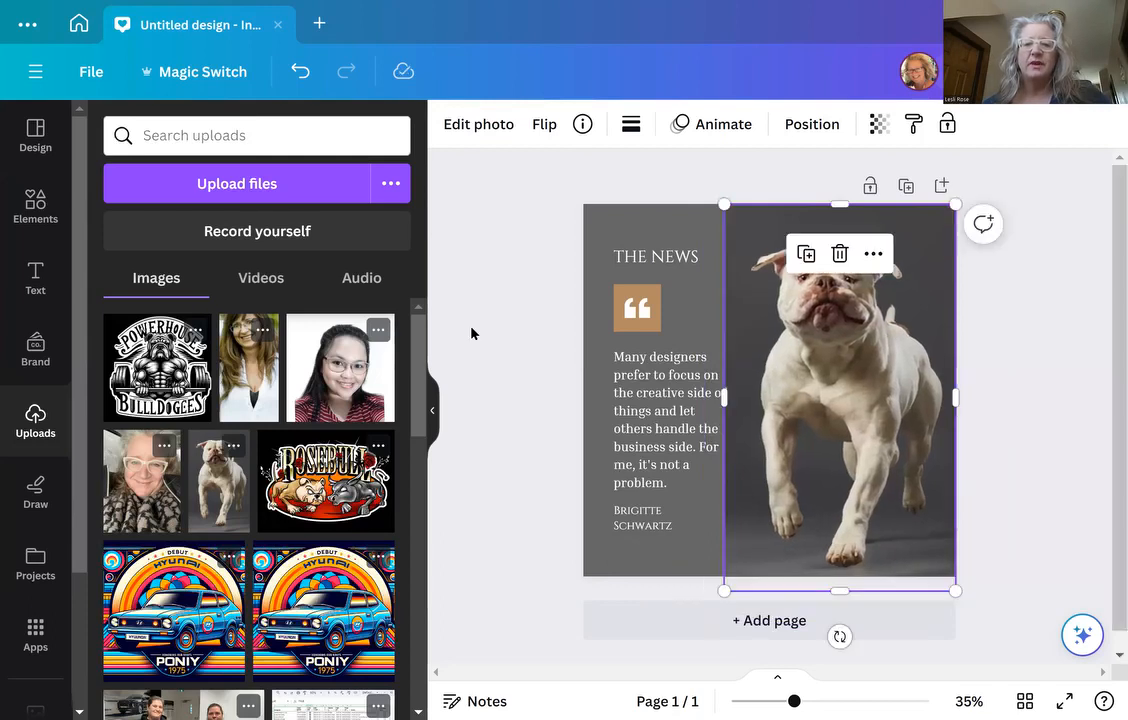
{"action": "left_click", "coordinate": [594, 214]}
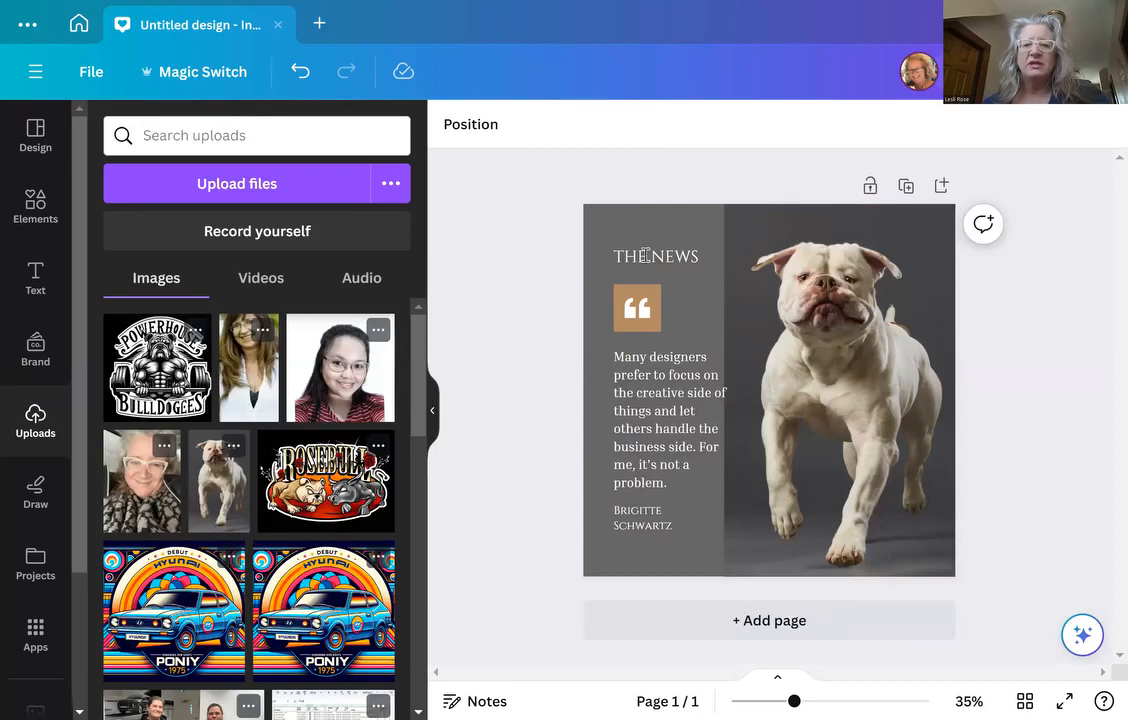
{"action": "double_click", "coordinate": [695, 252]}
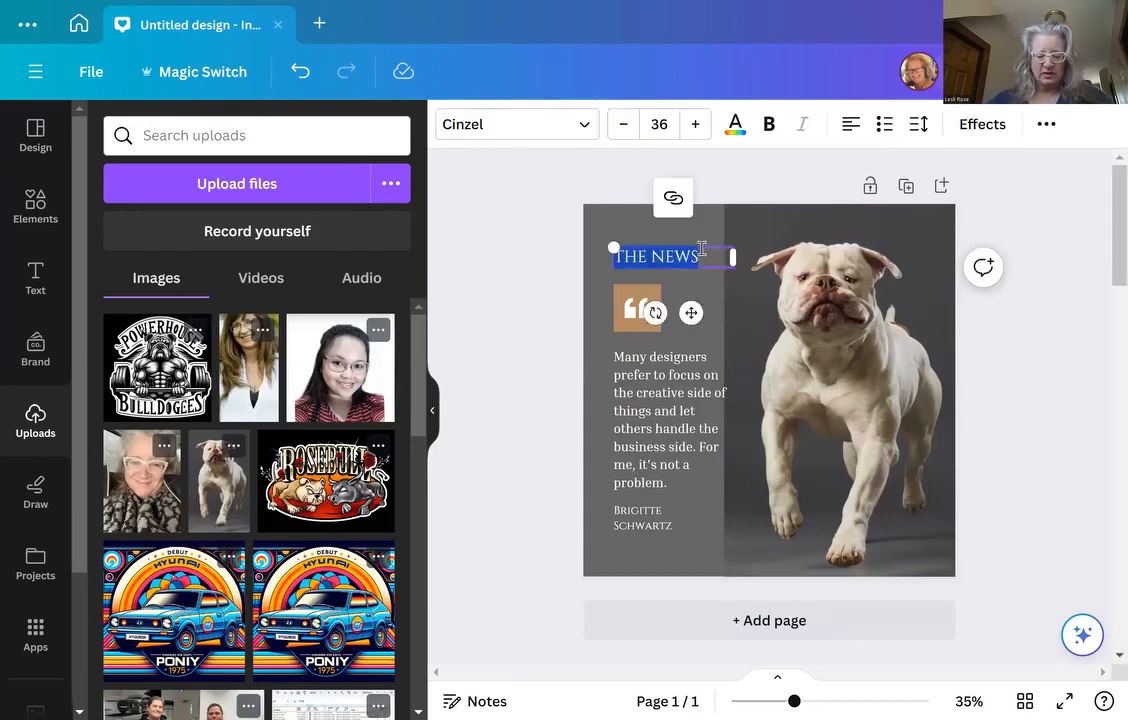
Step: Change the heading to 'Stuff You Should Know About Raising an American Bulldog Puppy' at size 16
{"action": "type", "text": "S"}
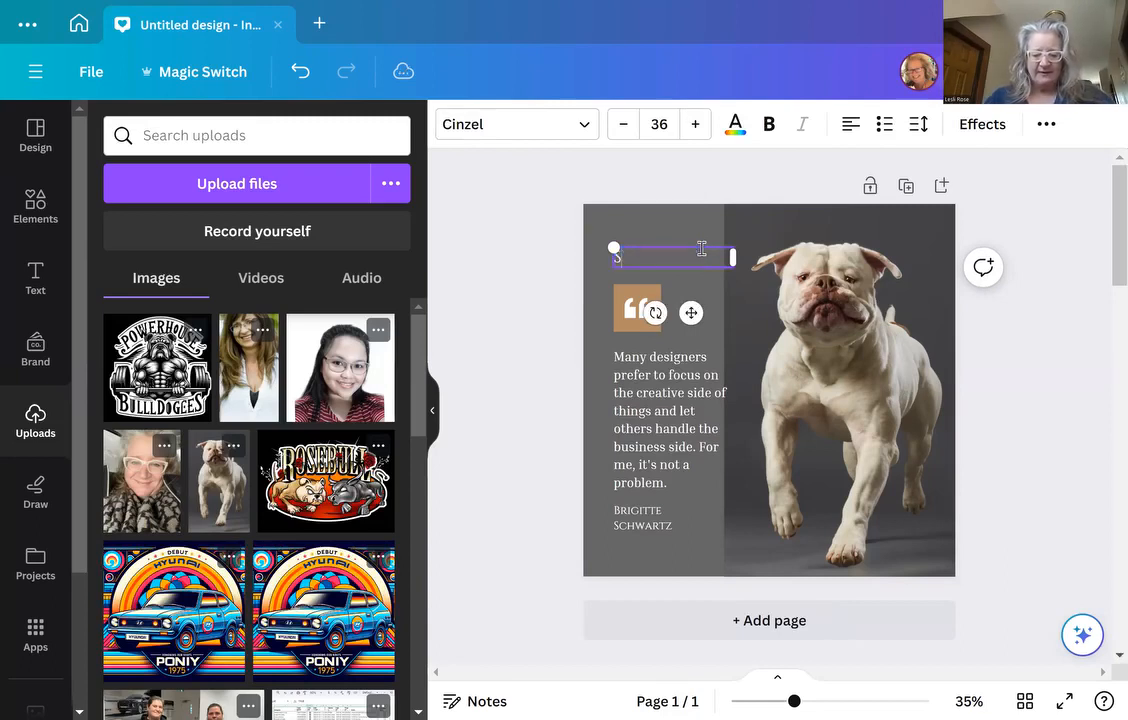
{"action": "type", "text": "TUFF Y"}
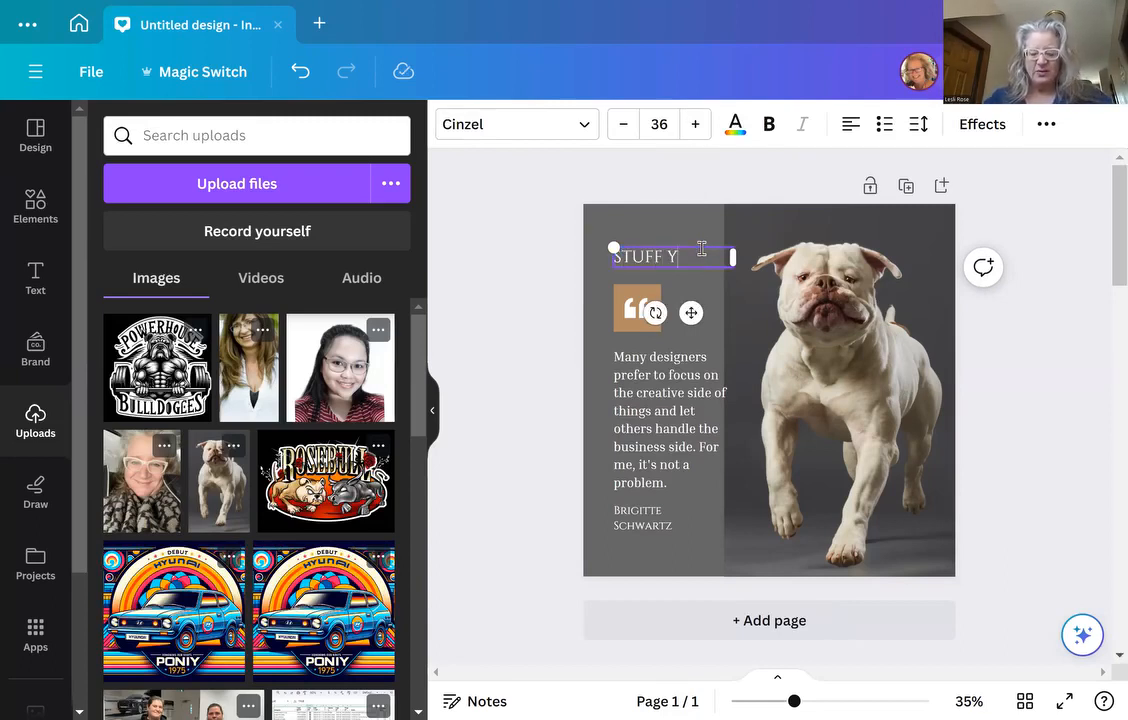
{"action": "type", "text": "OU"}
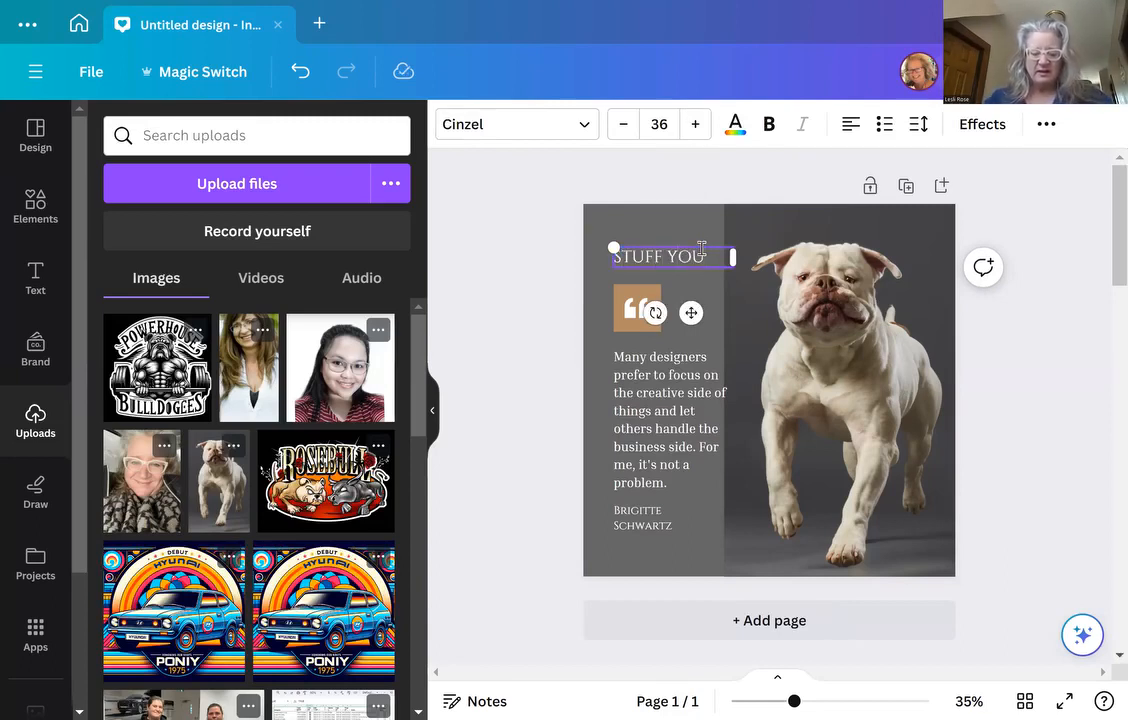
{"action": "type", "text": " SH"}
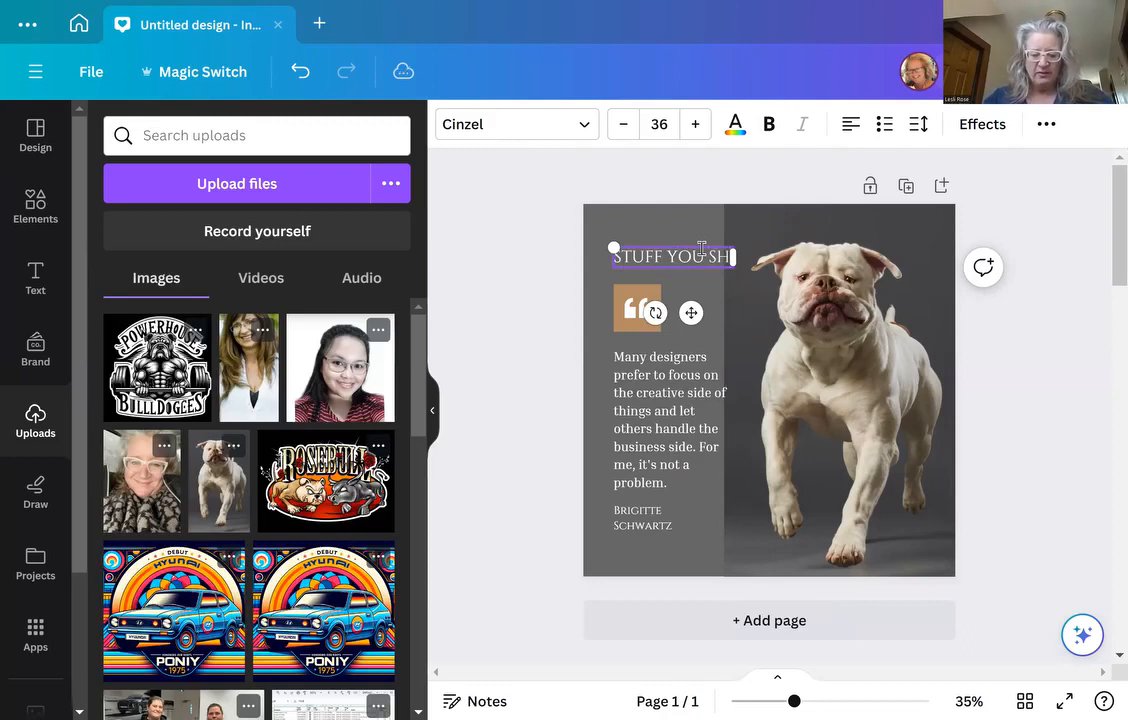
{"action": "type", "text": "OULD"}
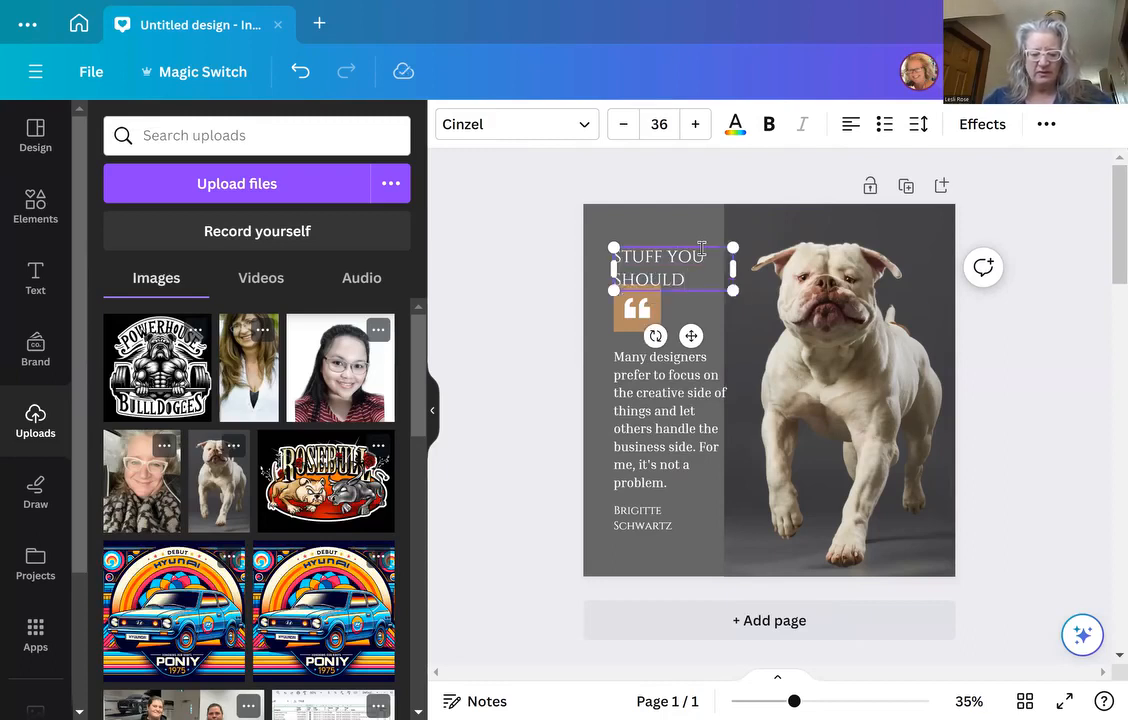
{"action": "type", "text": " KNOW A"}
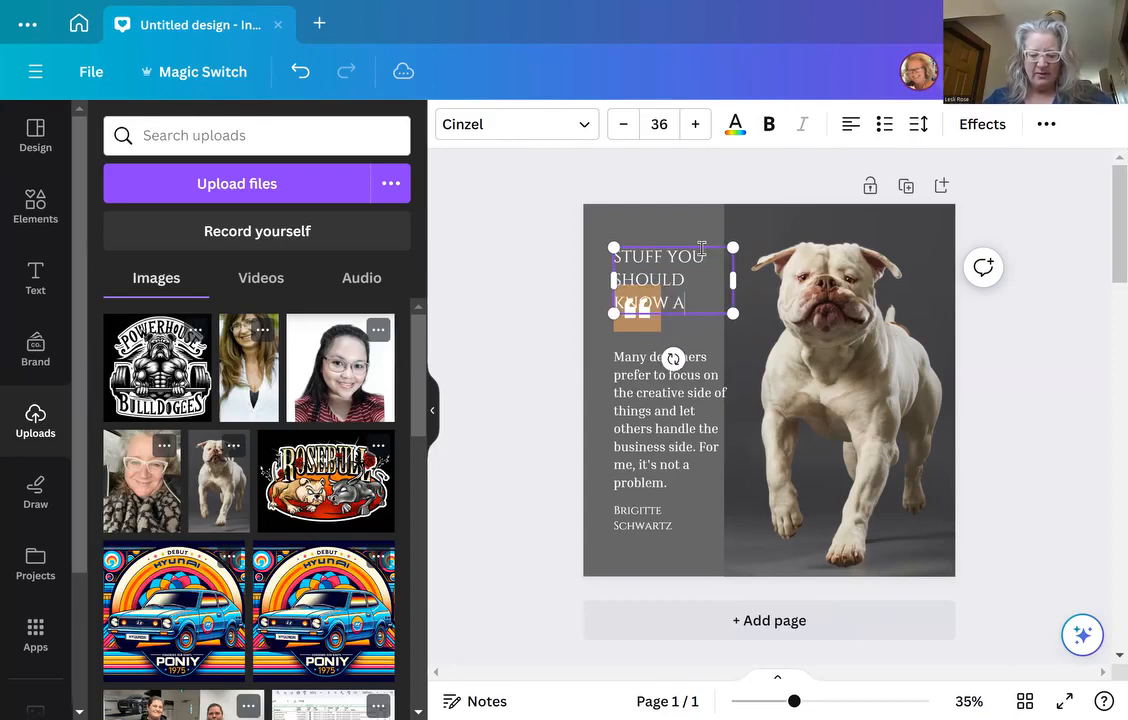
{"action": "type", "text": "BOUT RA"}
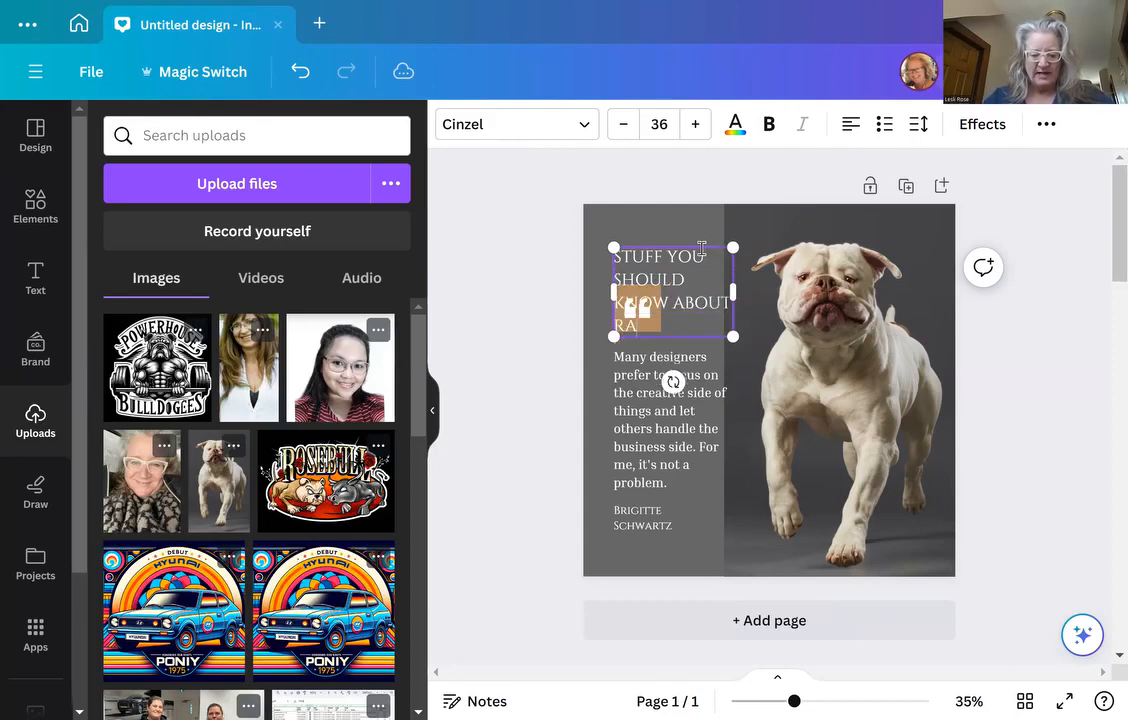
{"action": "type", "text": "ISING AN"}
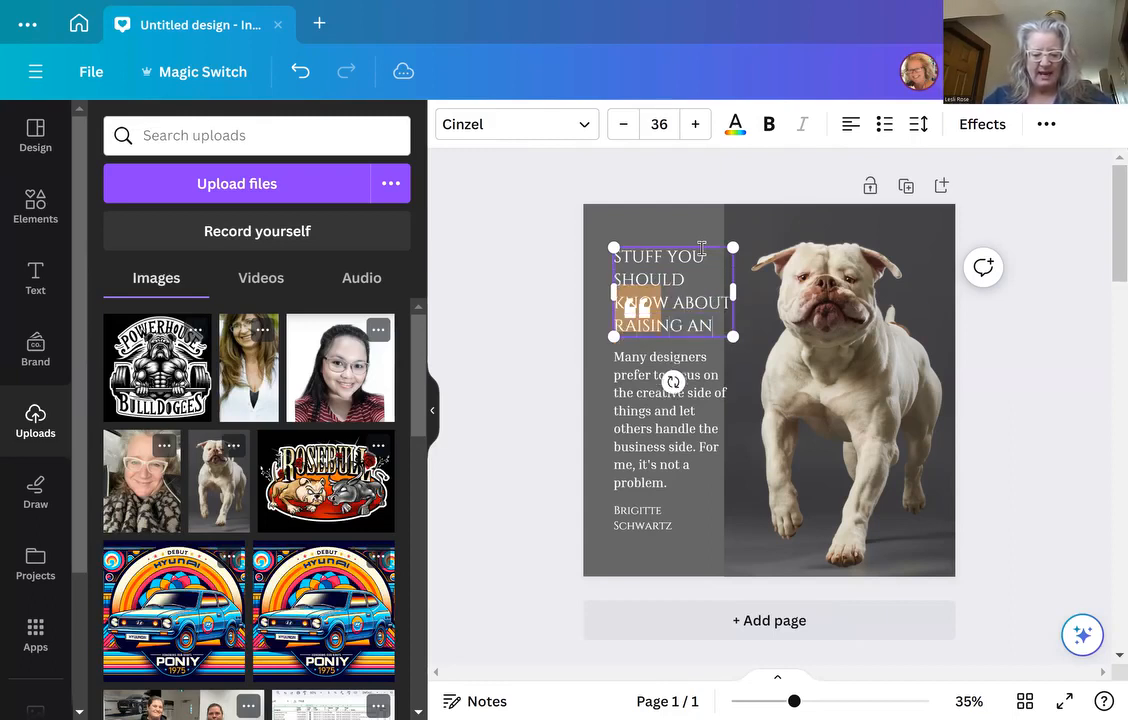
{"action": "type", "text": " Ameri"}
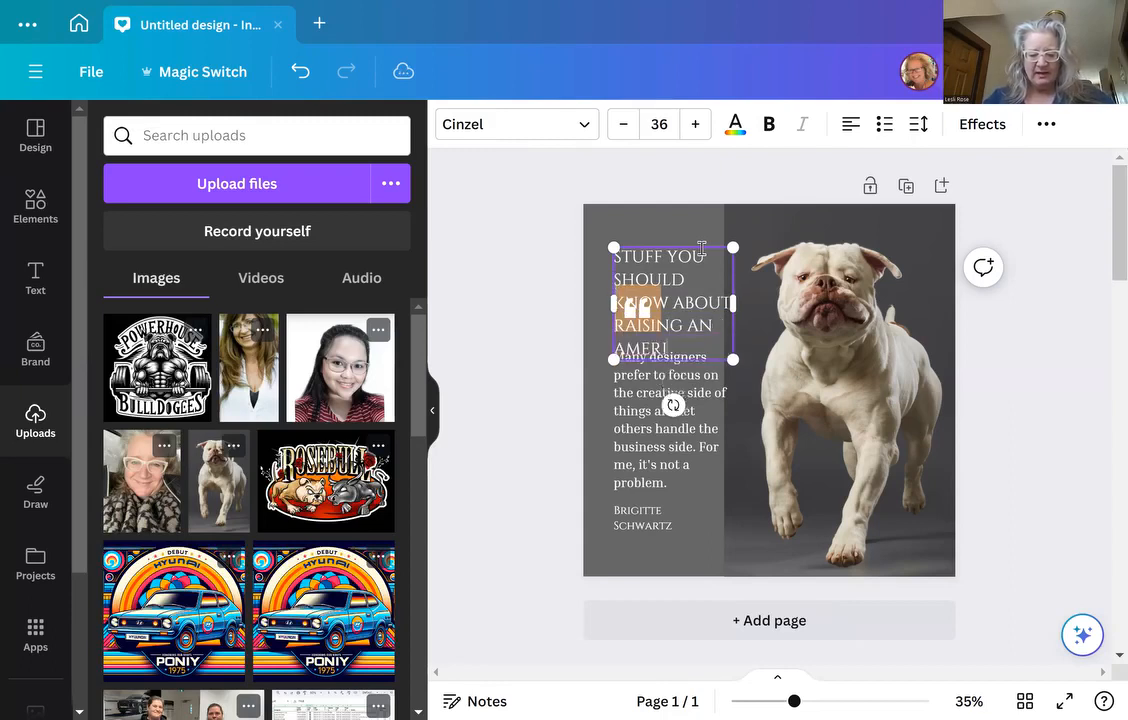
{"action": "type", "text": "can Bulldo"}
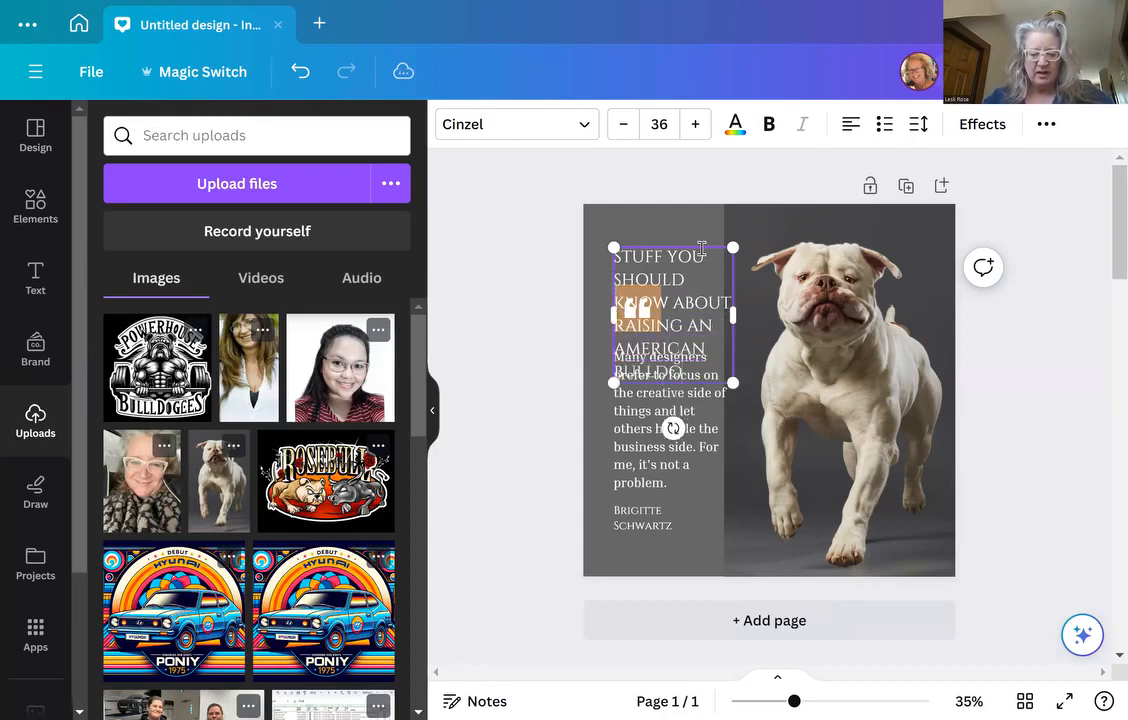
{"action": "type", "text": "g pupp"}
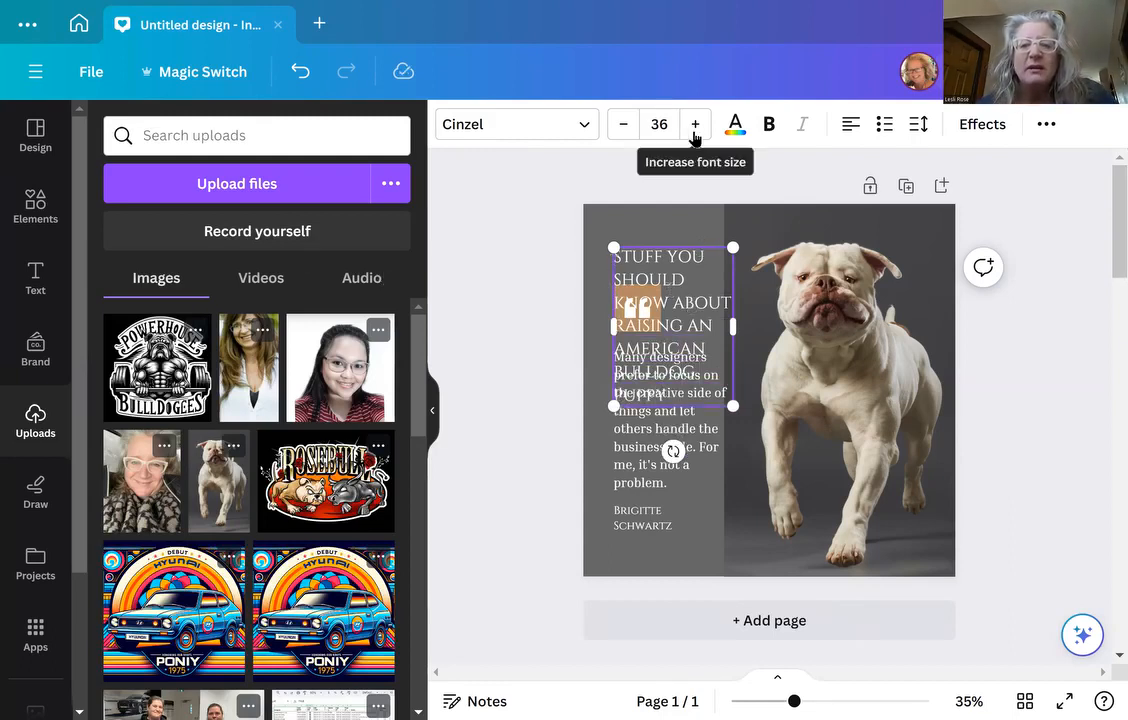
{"action": "left_click", "coordinate": [646, 124]}
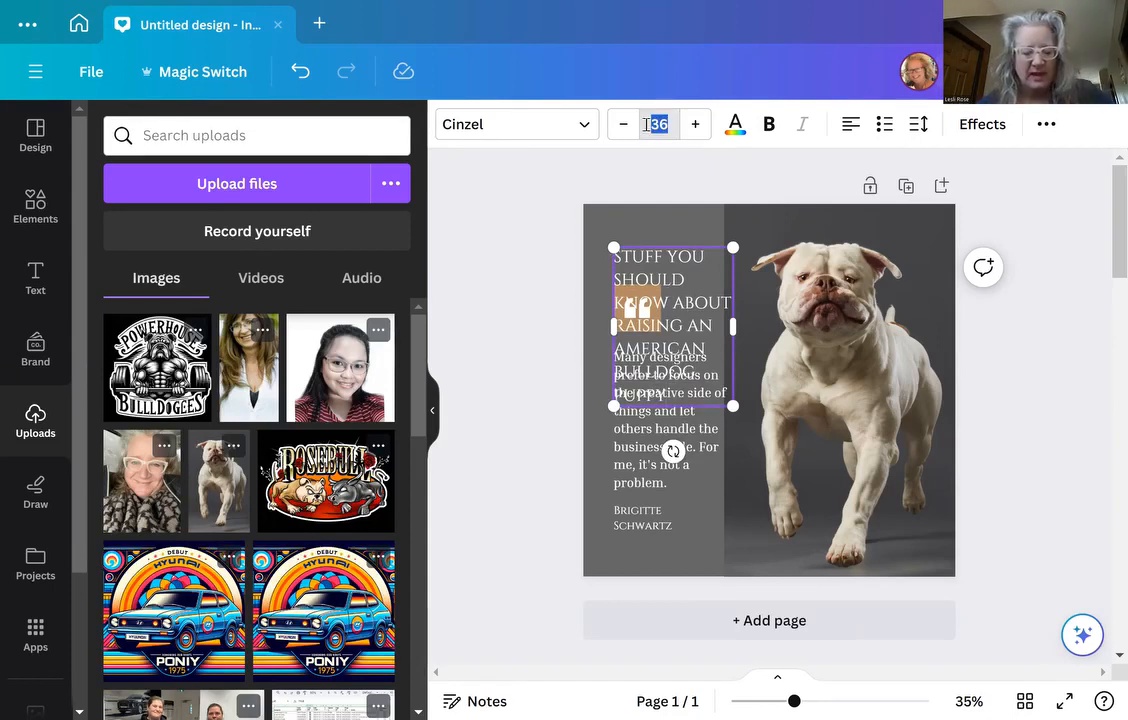
{"action": "type", "text": "12"}
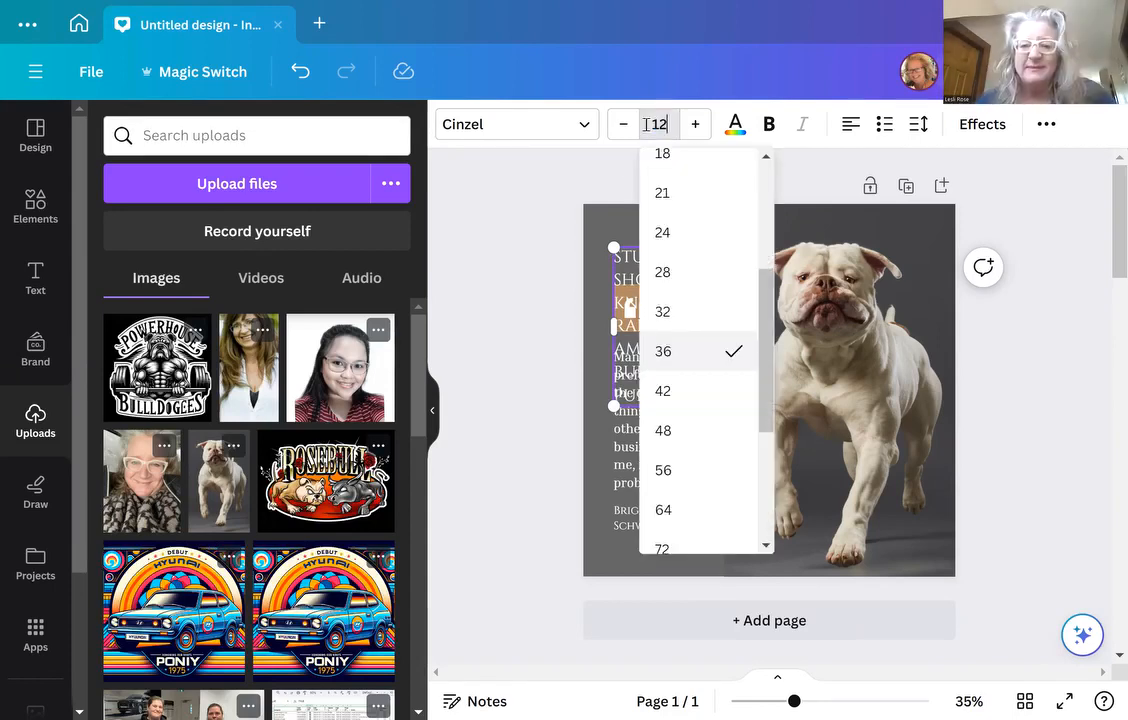
{"action": "key", "text": "Return"}
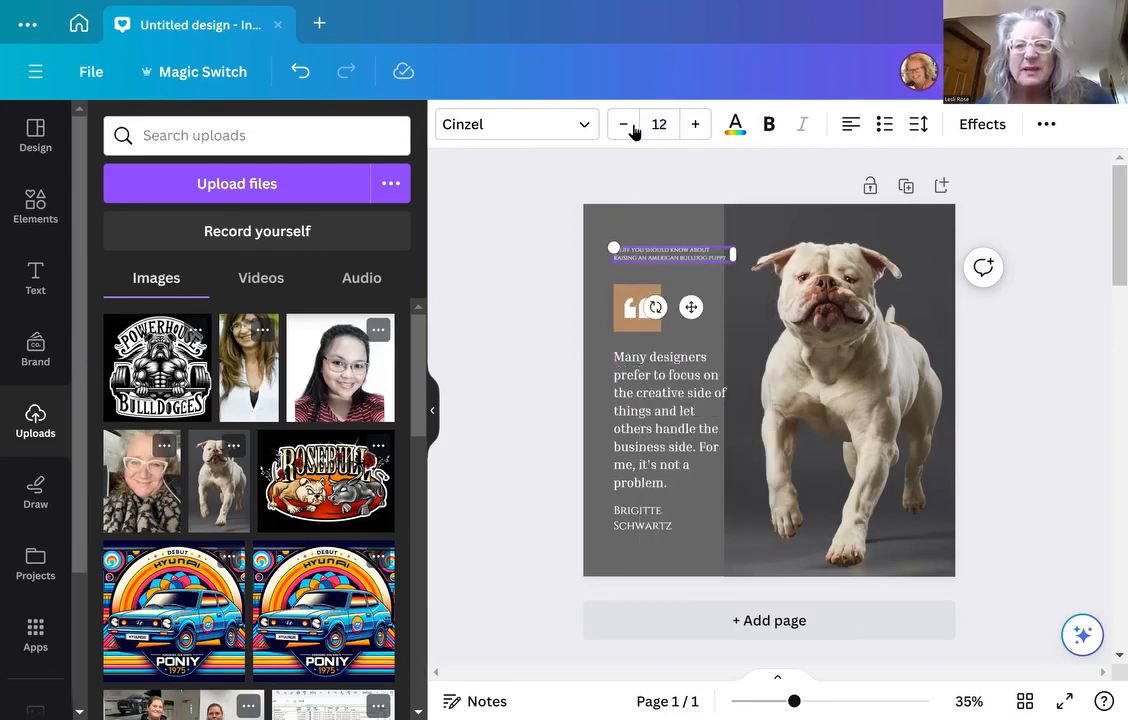
{"action": "left_click", "coordinate": [701, 132]}
{"action": "left_click", "coordinate": [701, 132]}
{"action": "left_click", "coordinate": [701, 132]}
{"action": "left_click", "coordinate": [701, 132]}
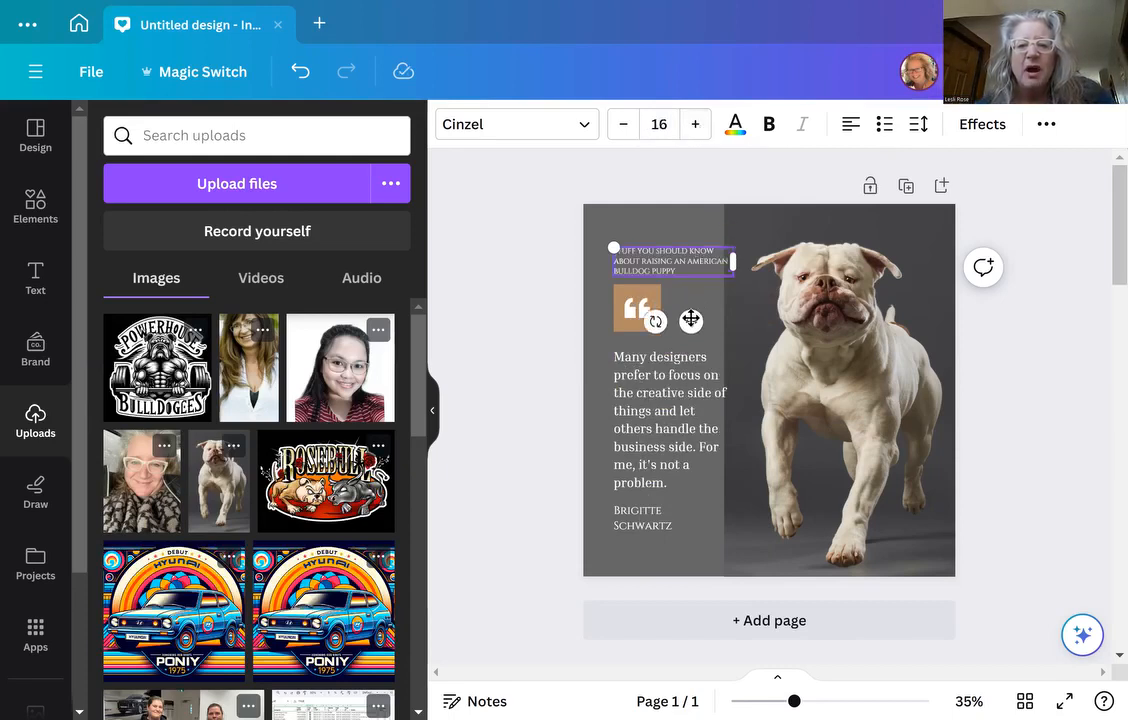
Step: Move the heading to the top-left of the text column
{"action": "left_click_drag", "start_coordinate": [691, 320], "coordinate": [679, 310]}
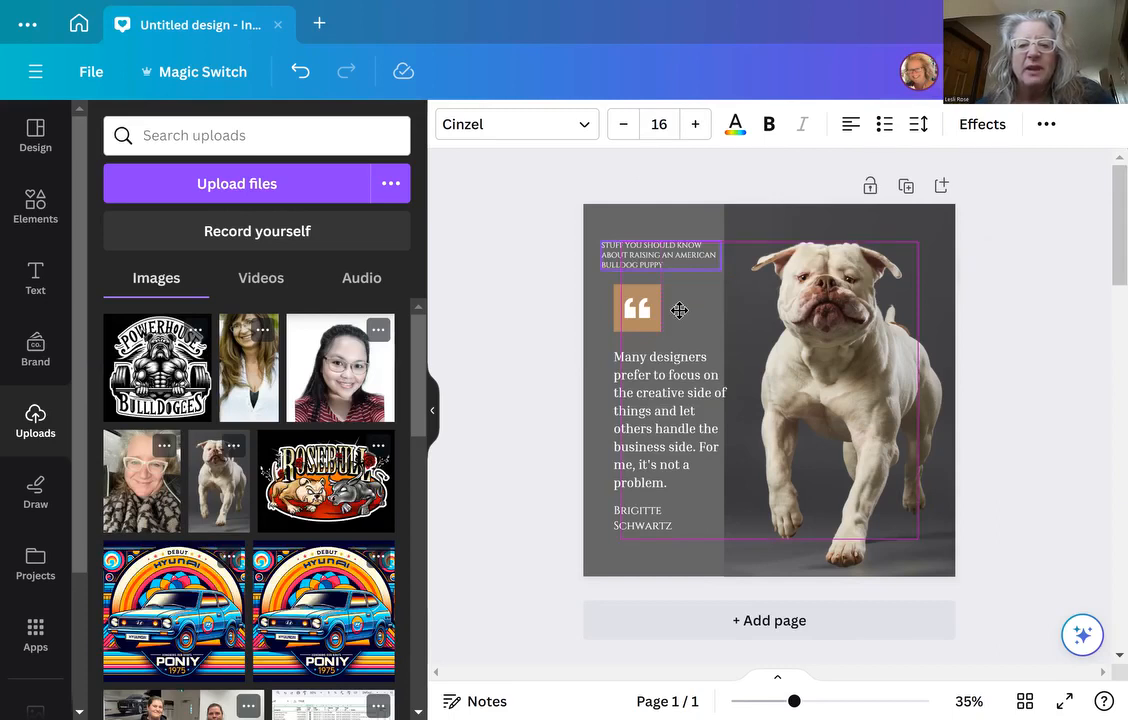
{"action": "left_click_drag", "start_coordinate": [679, 310], "coordinate": [679, 311]}
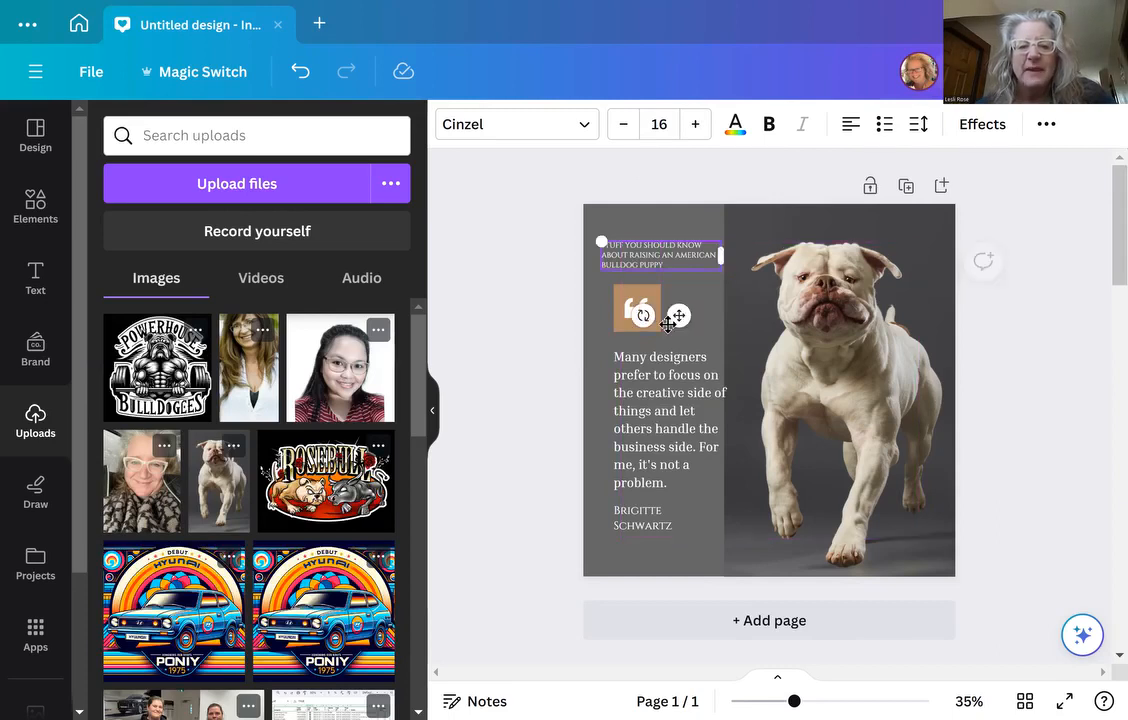
{"action": "left_click", "coordinate": [627, 302]}
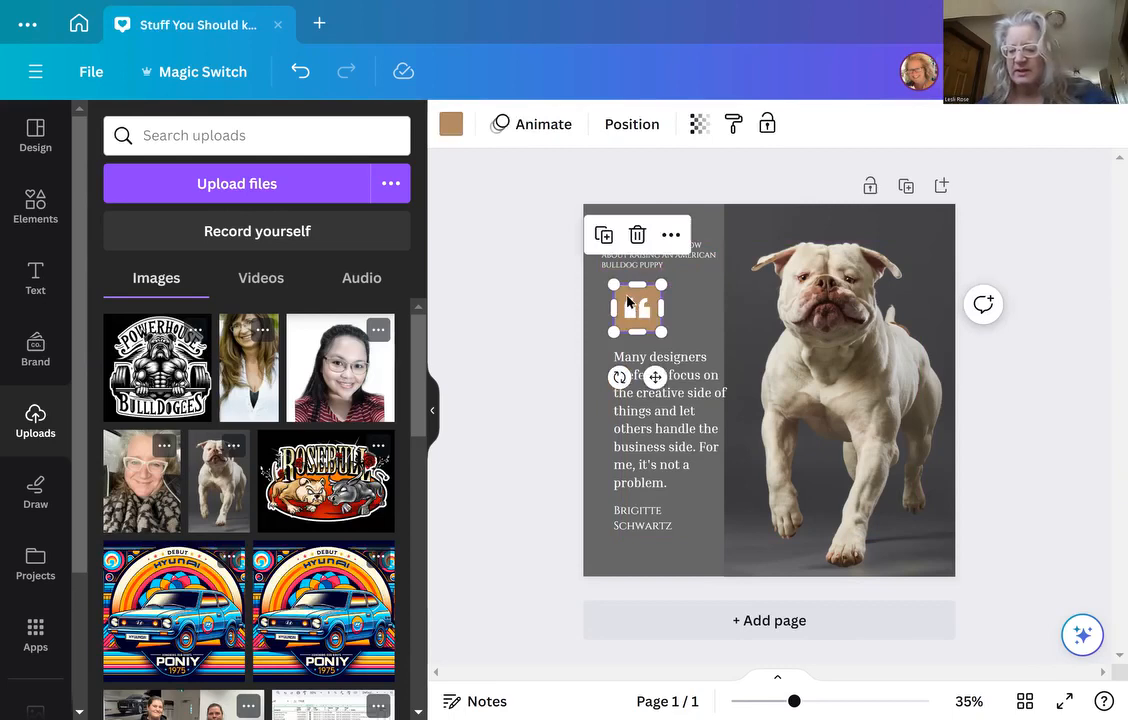
Step: Delete the brown square and white quote mark, then raise the paragraph beneath the heading
{"action": "key", "text": "Delete"}
{"action": "left_click", "coordinate": [634, 312]}
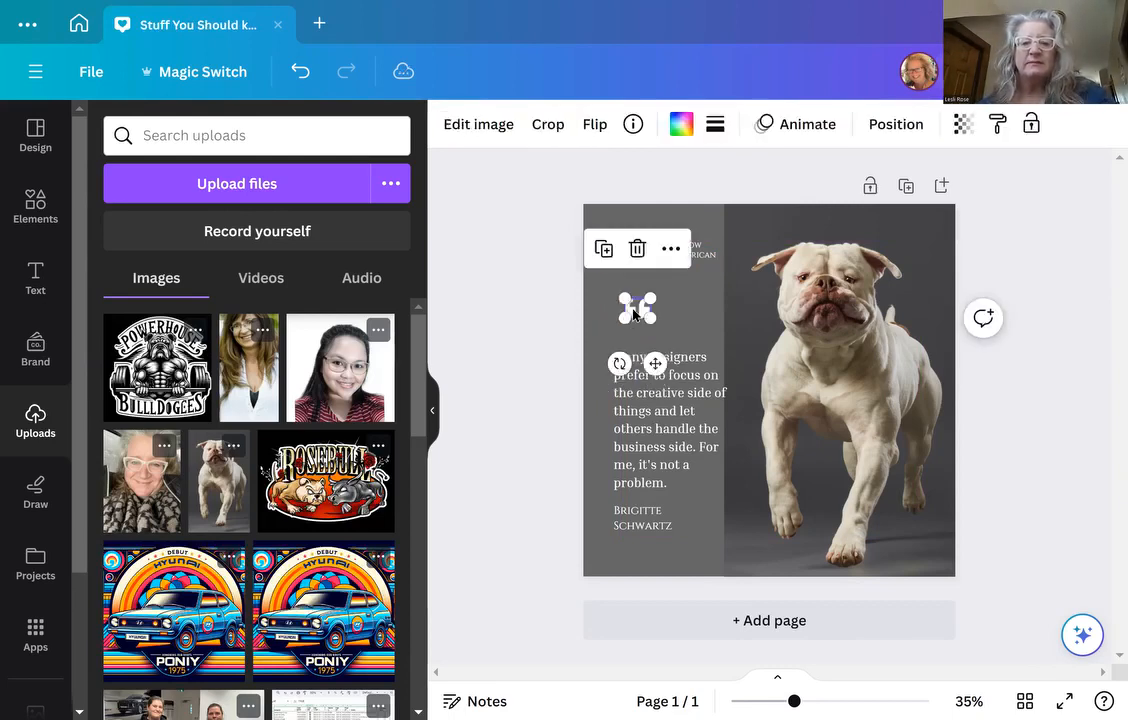
{"action": "key", "text": "Delete"}
{"action": "left_click_drag", "start_coordinate": [671, 400], "coordinate": [659, 352]}
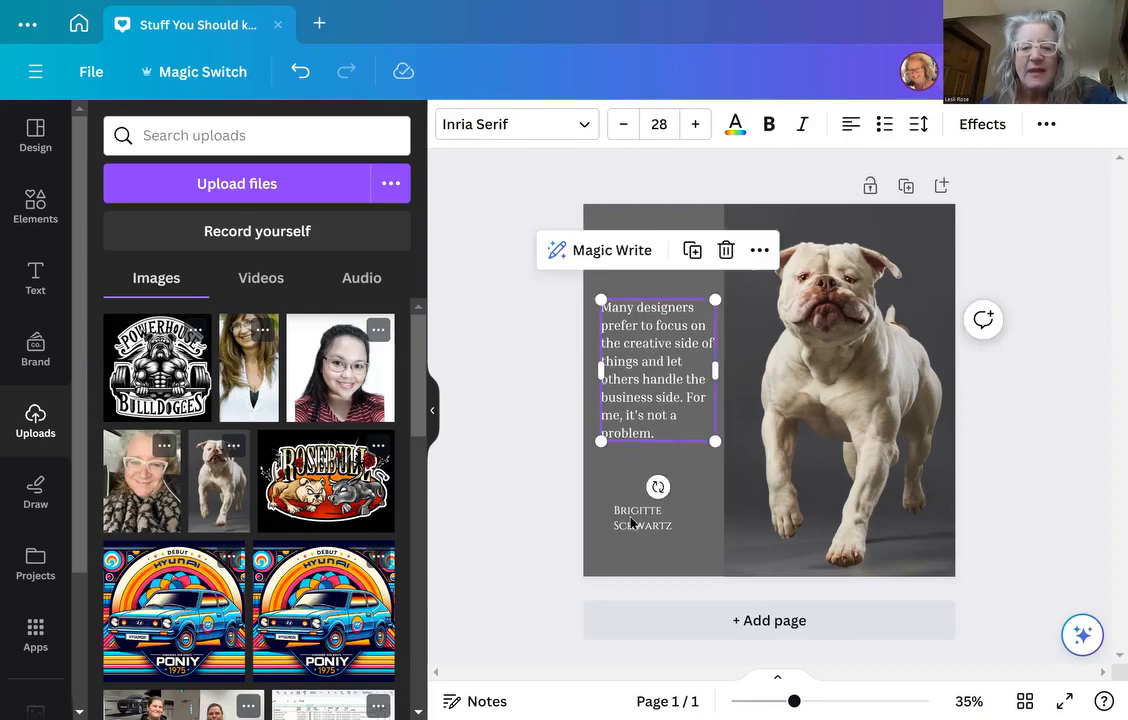
{"action": "double_click", "coordinate": [647, 519]}
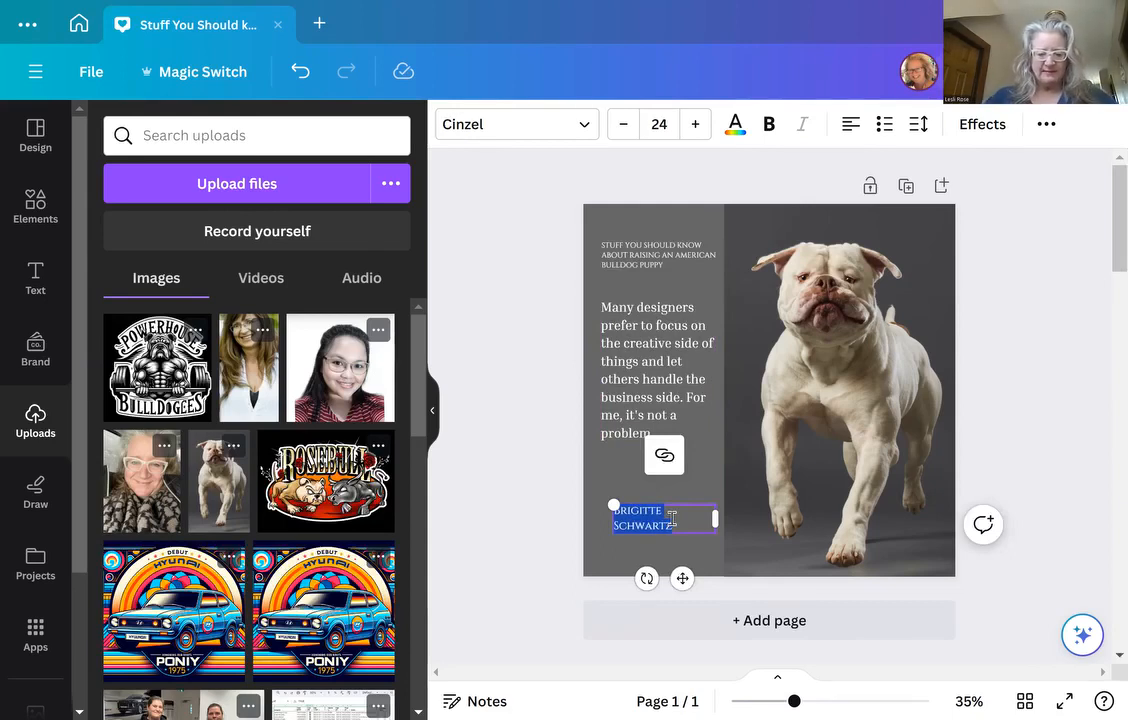
Step: Replace the author name with Rosebull.com and align it with the paragraph's left edge
{"action": "key", "text": "BackSpace"}
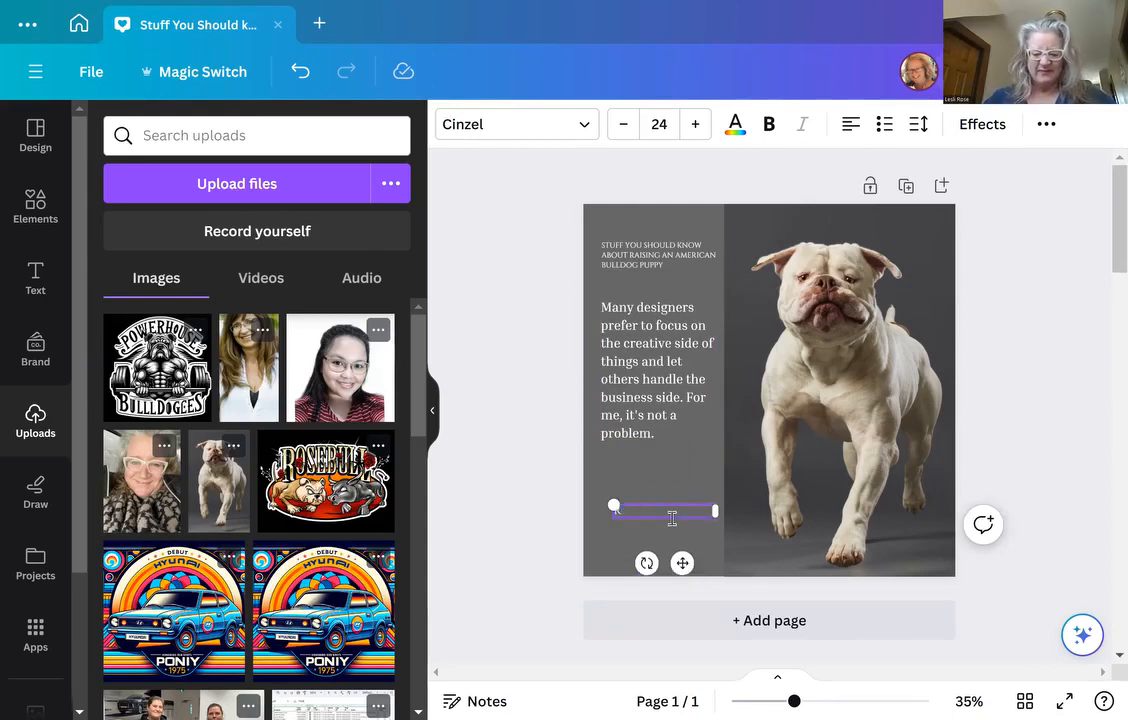
{"action": "type", "text": "Rose"}
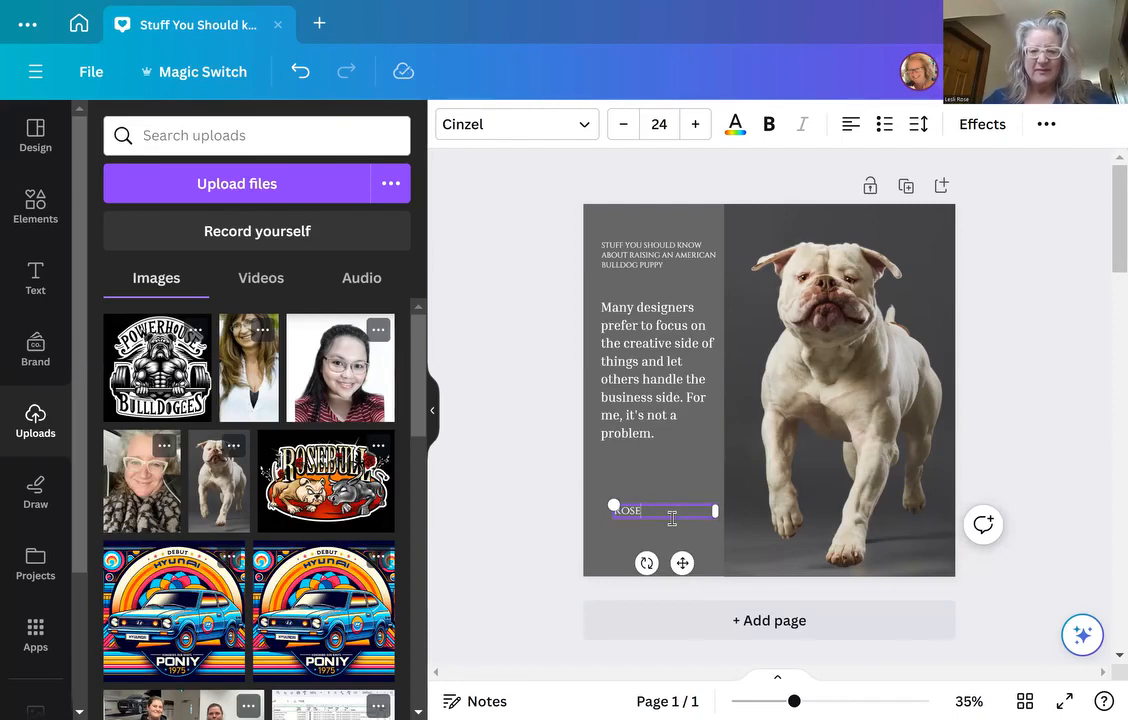
{"action": "type", "text": "bull"}
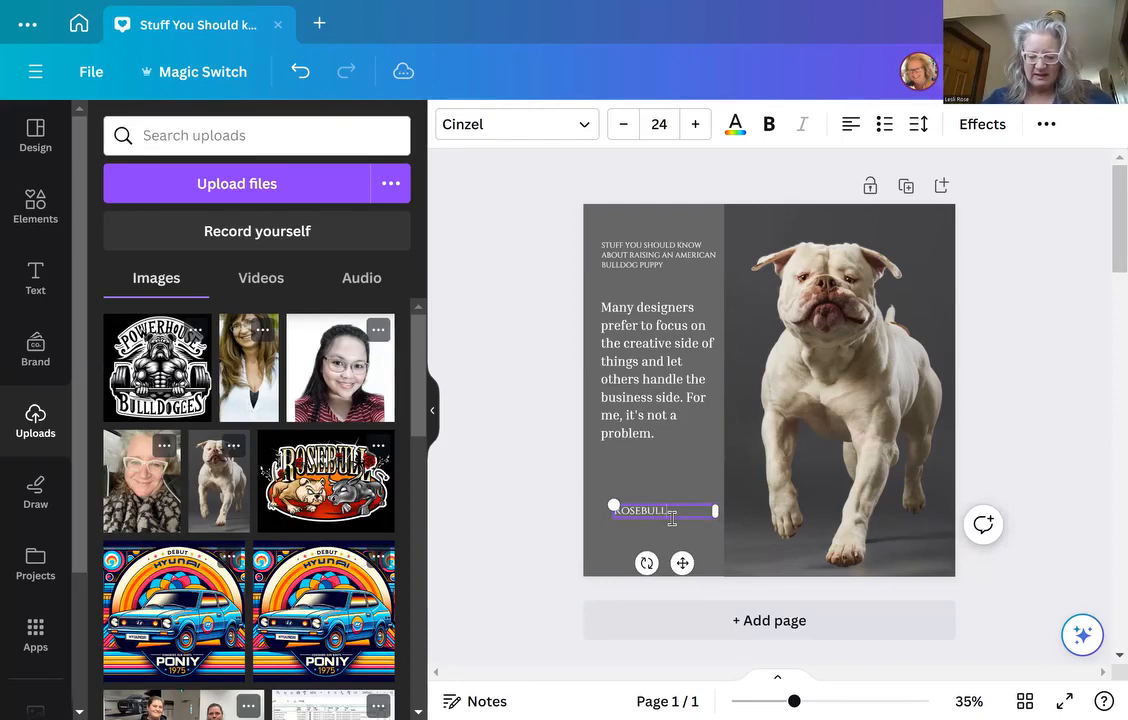
{"action": "type", "text": ".com"}
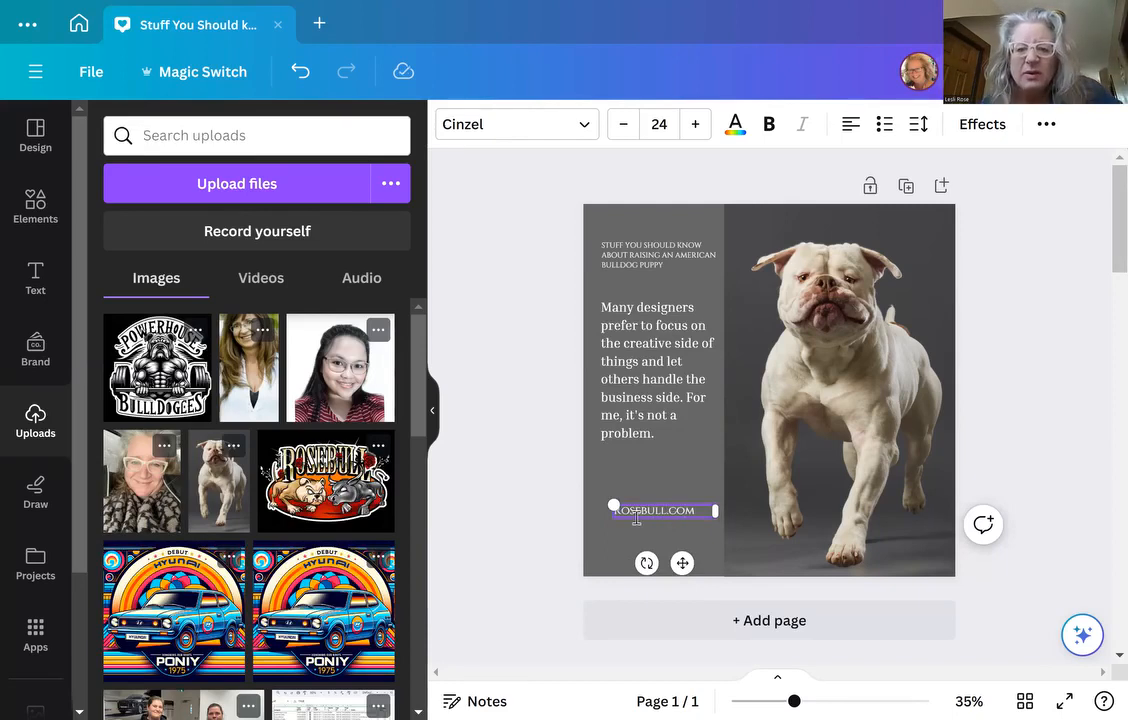
{"action": "left_click_drag", "start_coordinate": [682, 563], "coordinate": [664, 580]}
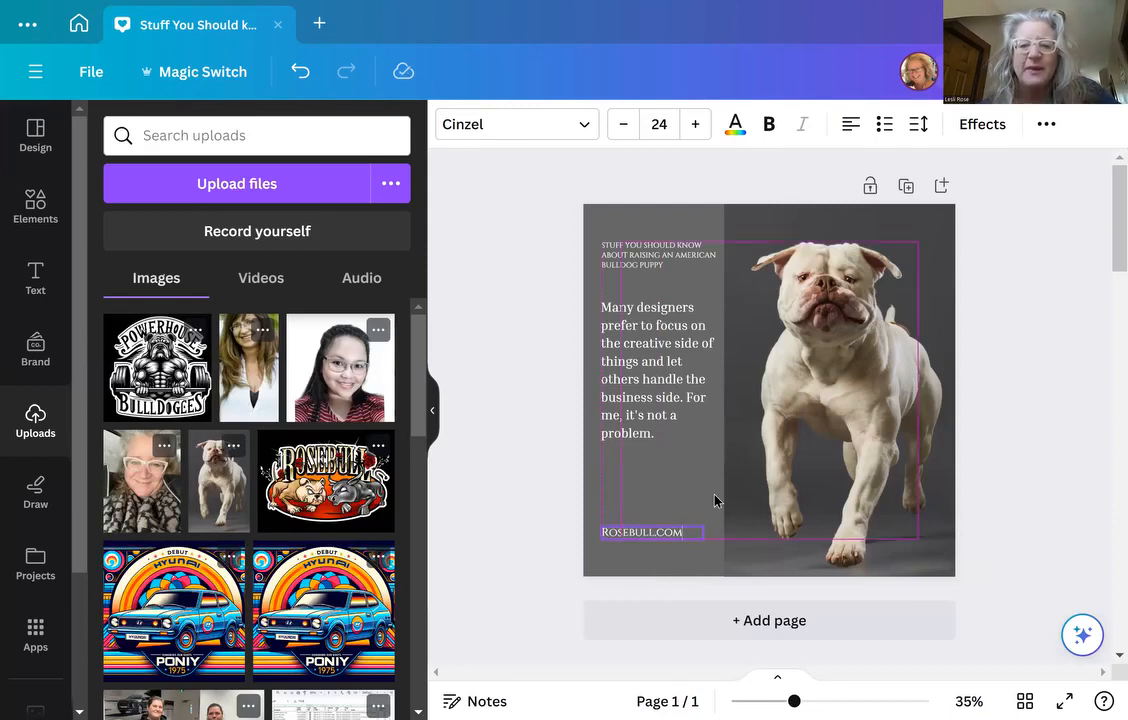
{"action": "left_click", "coordinate": [652, 399]}
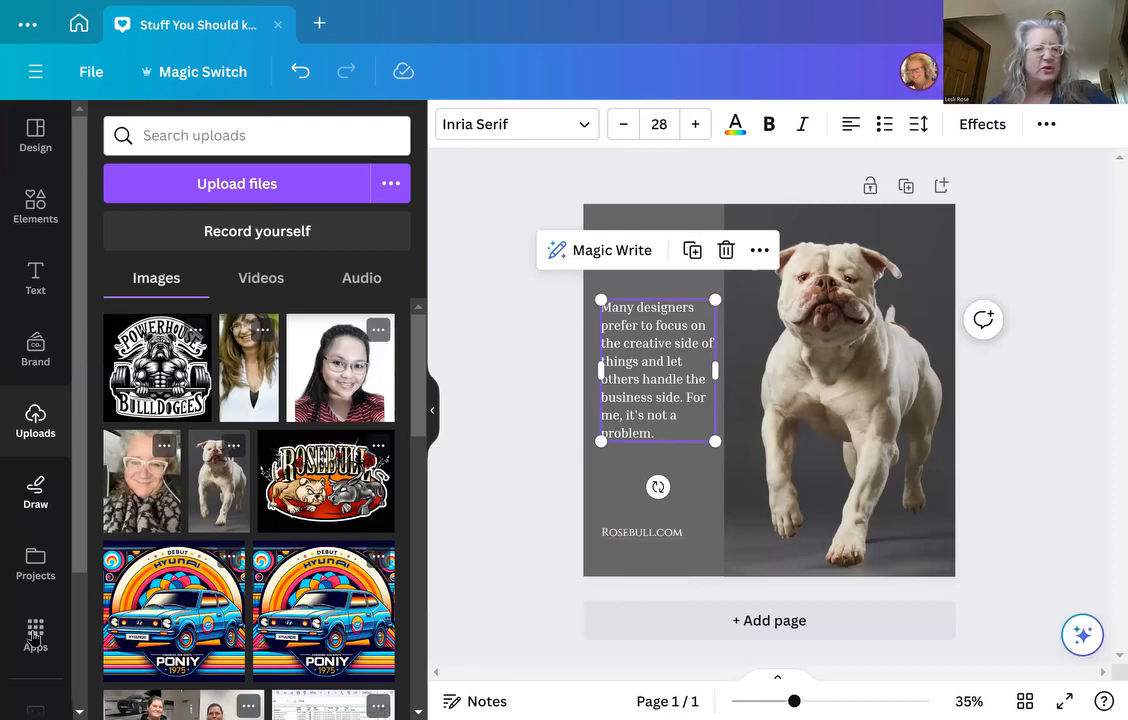
{"action": "scroll", "coordinate": [30, 620], "scroll_direction": "down", "scroll_amount": 2}
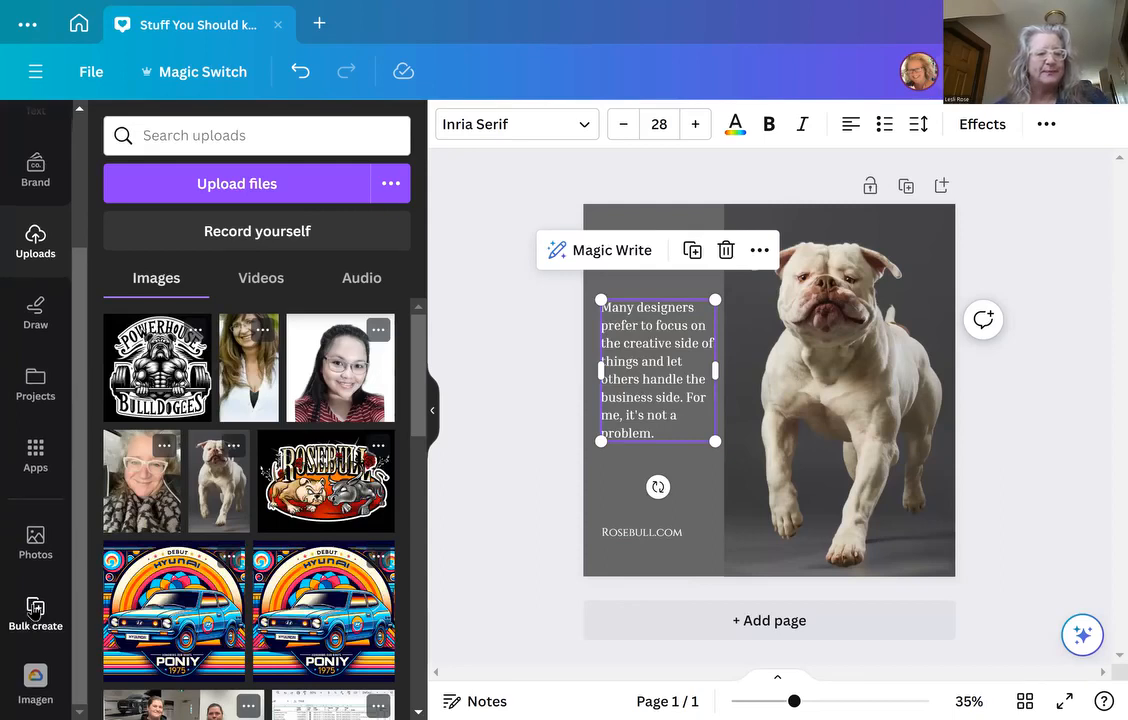
Step: Start Bulk create from the sidebar and choose Upload CSV
{"action": "left_click", "coordinate": [35, 612]}
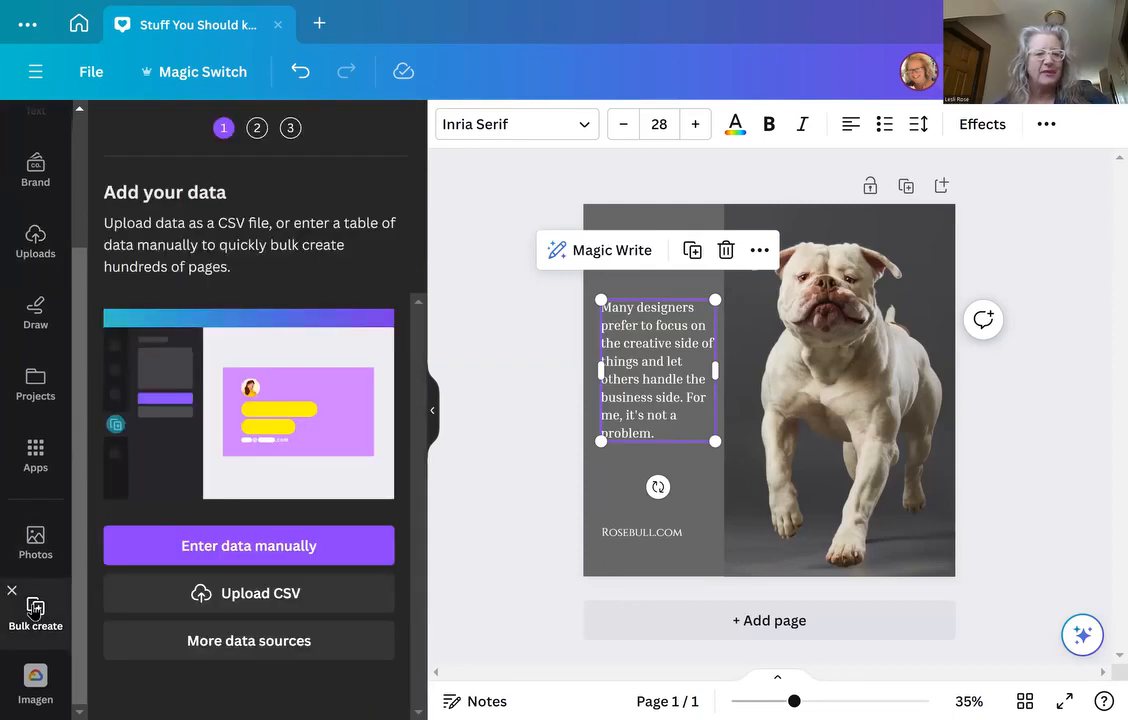
{"action": "left_click", "coordinate": [245, 596]}
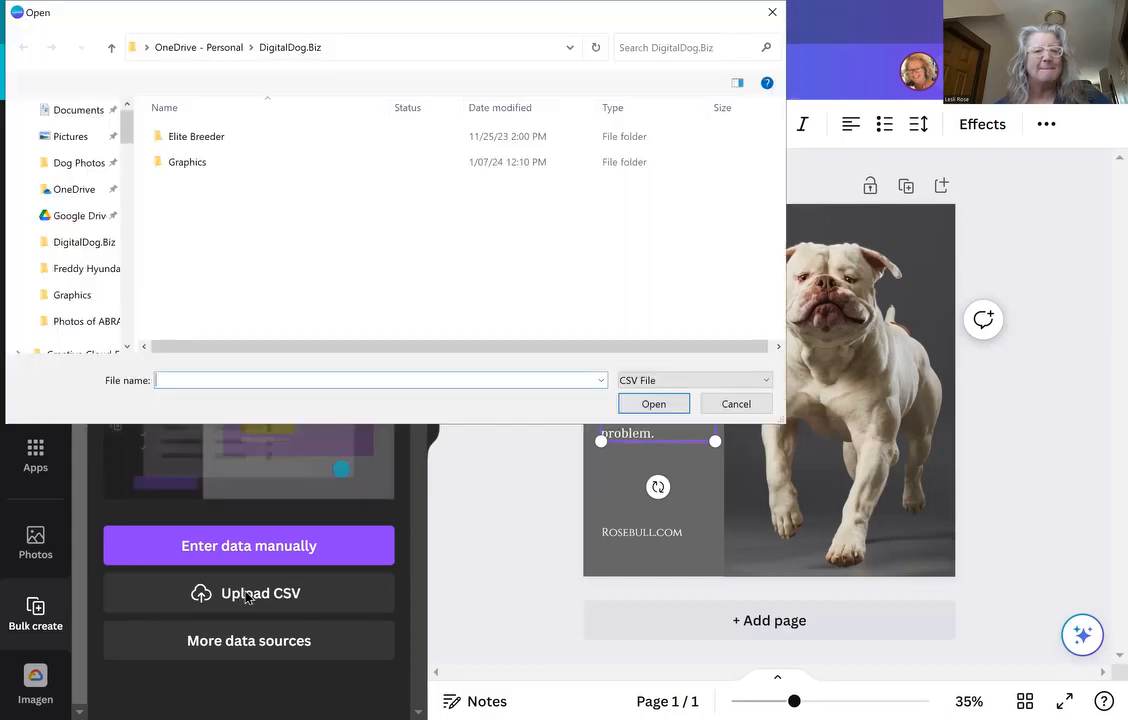
Step: Browse Quick access and the Downloads folder looking for the puppy tips CSV
{"action": "scroll", "coordinate": [35, 225], "scroll_direction": "up", "scroll_amount": 5}
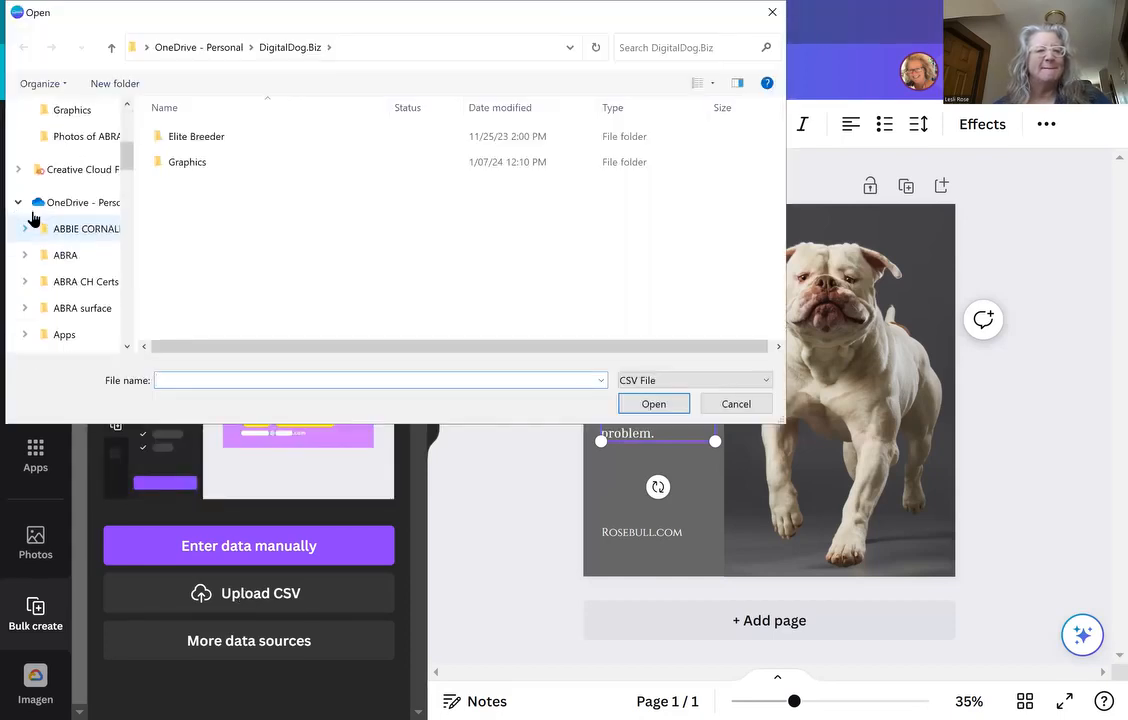
{"action": "scroll", "coordinate": [38, 130], "scroll_direction": "up", "scroll_amount": 5}
{"action": "left_click", "coordinate": [40, 120]}
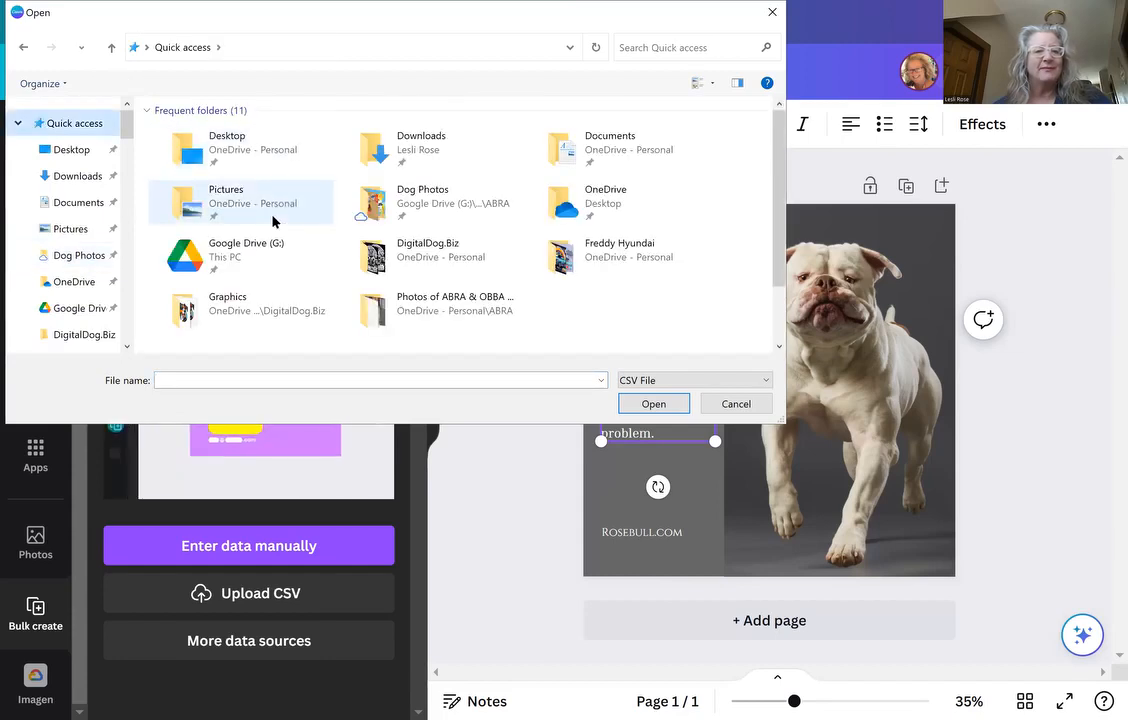
{"action": "scroll", "coordinate": [256, 312], "scroll_direction": "down", "scroll_amount": 1}
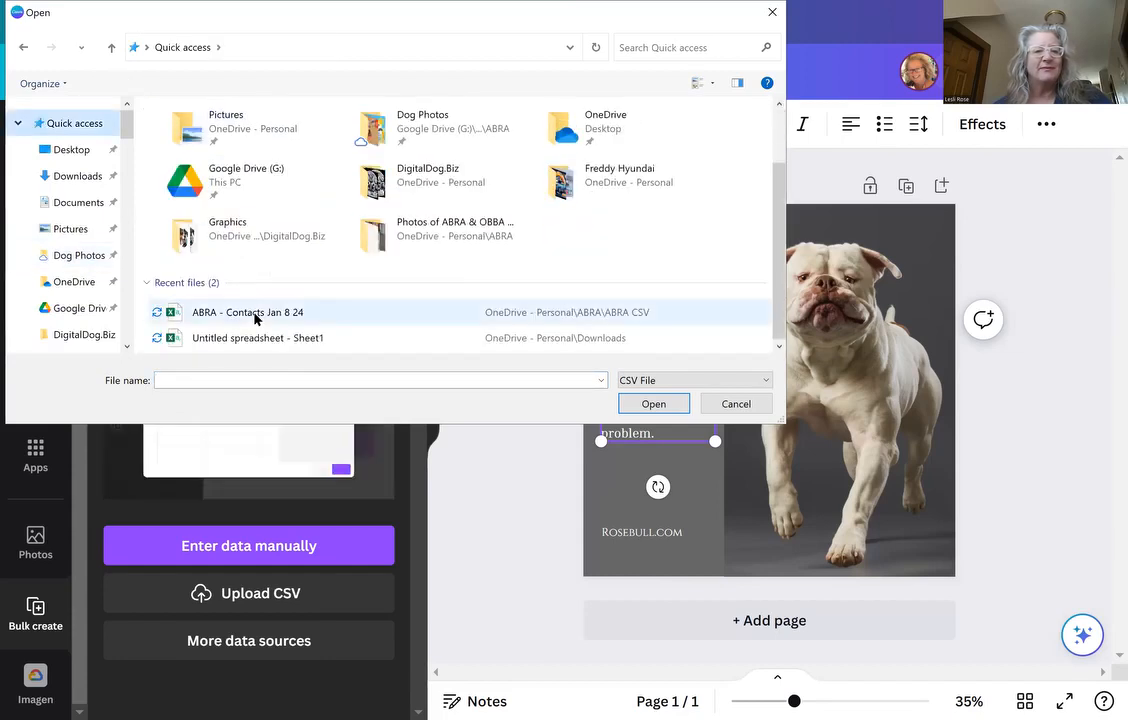
{"action": "scroll", "coordinate": [256, 318], "scroll_direction": "up", "scroll_amount": 1}
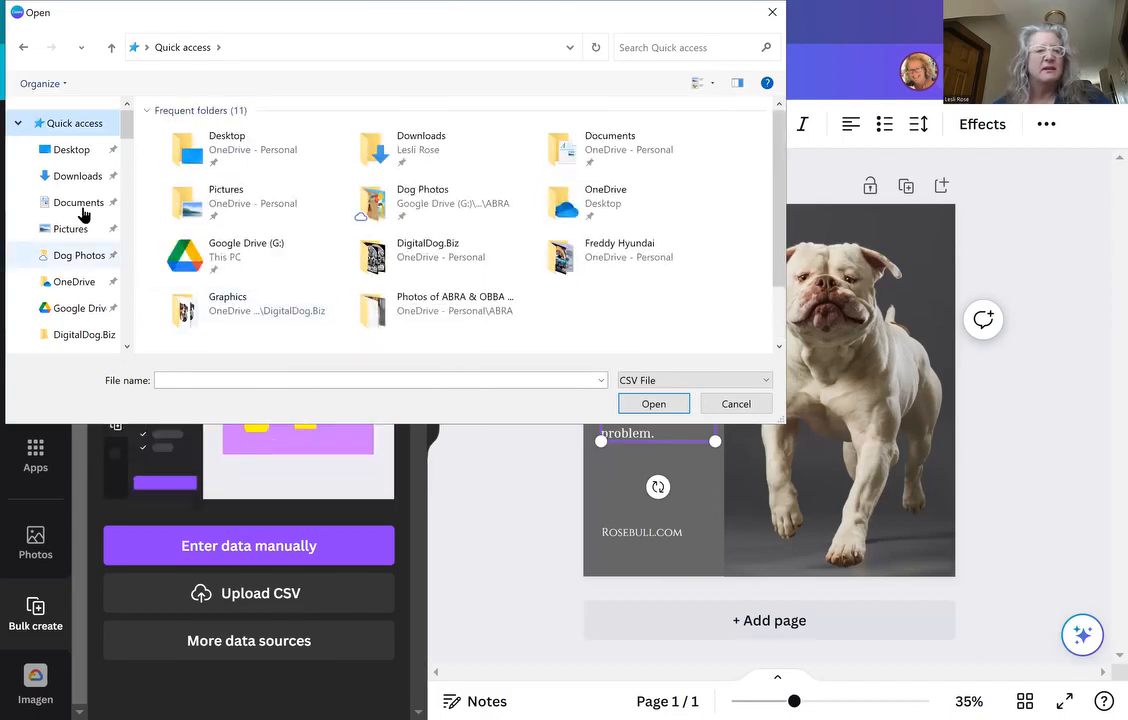
{"action": "left_click", "coordinate": [77, 176]}
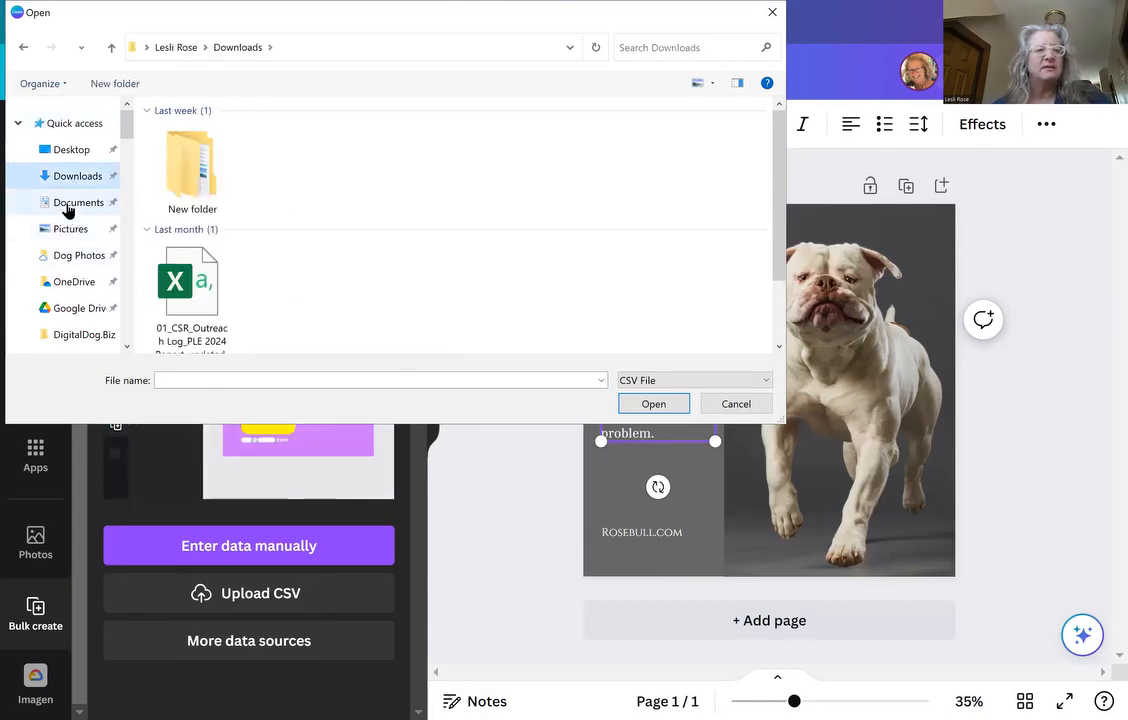
{"action": "scroll", "coordinate": [53, 195], "scroll_direction": "down", "scroll_amount": 1}
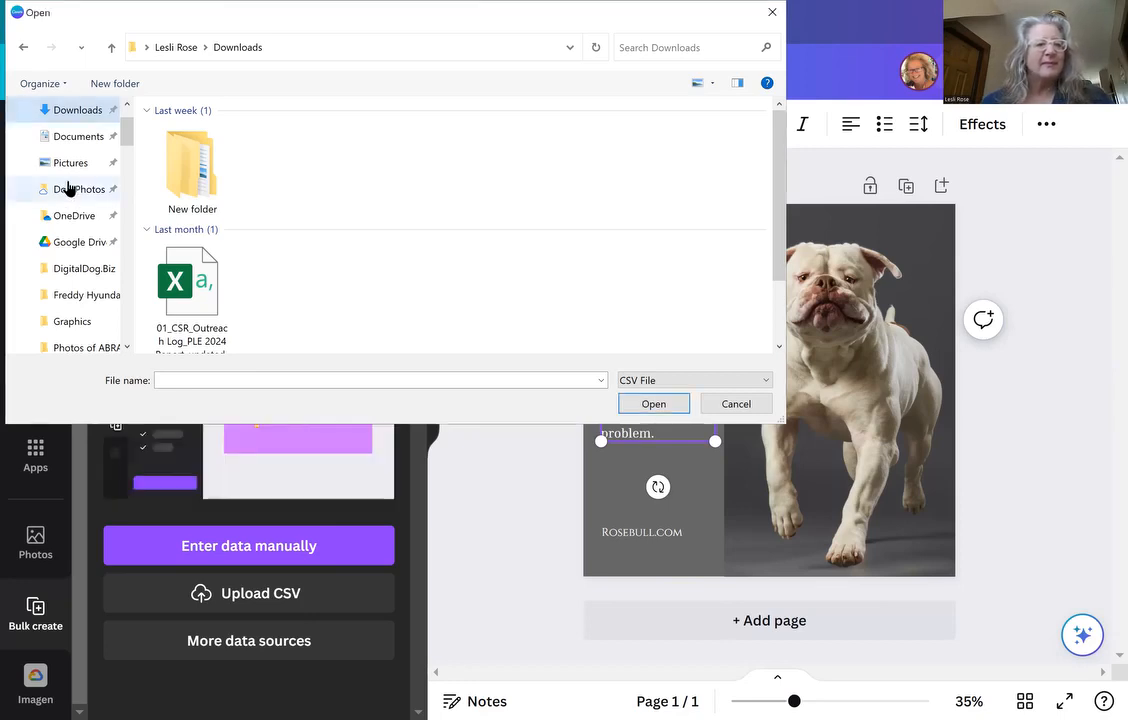
{"action": "scroll", "coordinate": [68, 189], "scroll_direction": "up", "scroll_amount": 1}
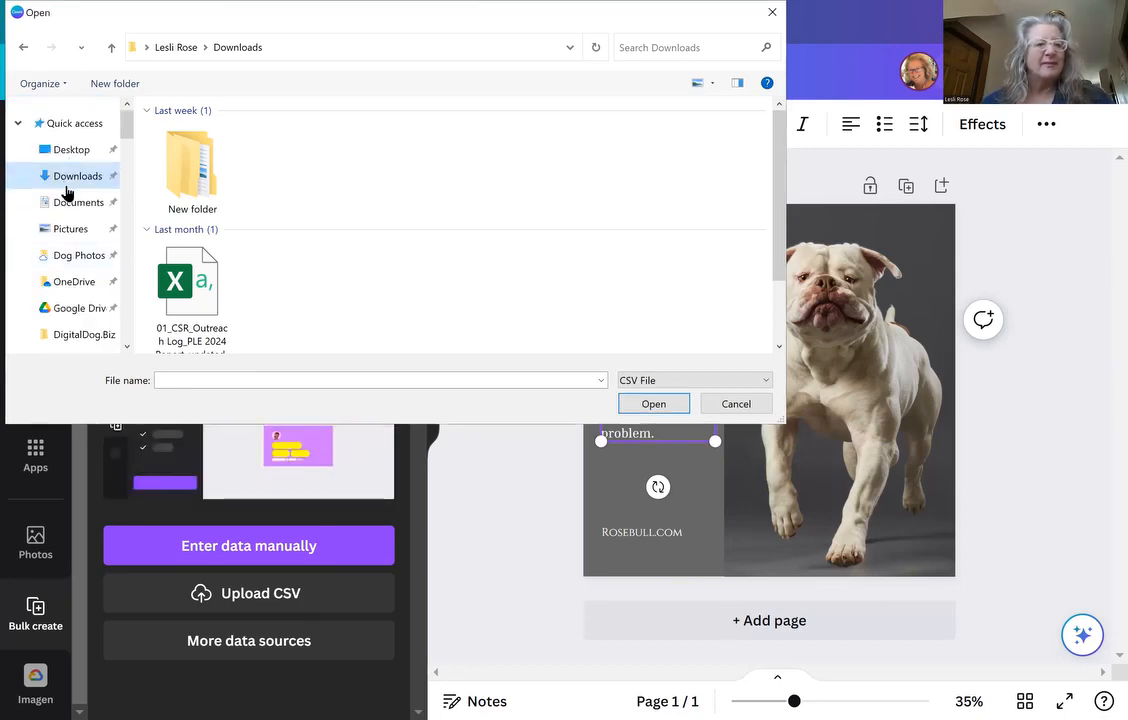
Step: Import the '50 Things a New Puppy Buyer…' CSV from OneDrive's Downloads folder
{"action": "left_click", "coordinate": [62, 285]}
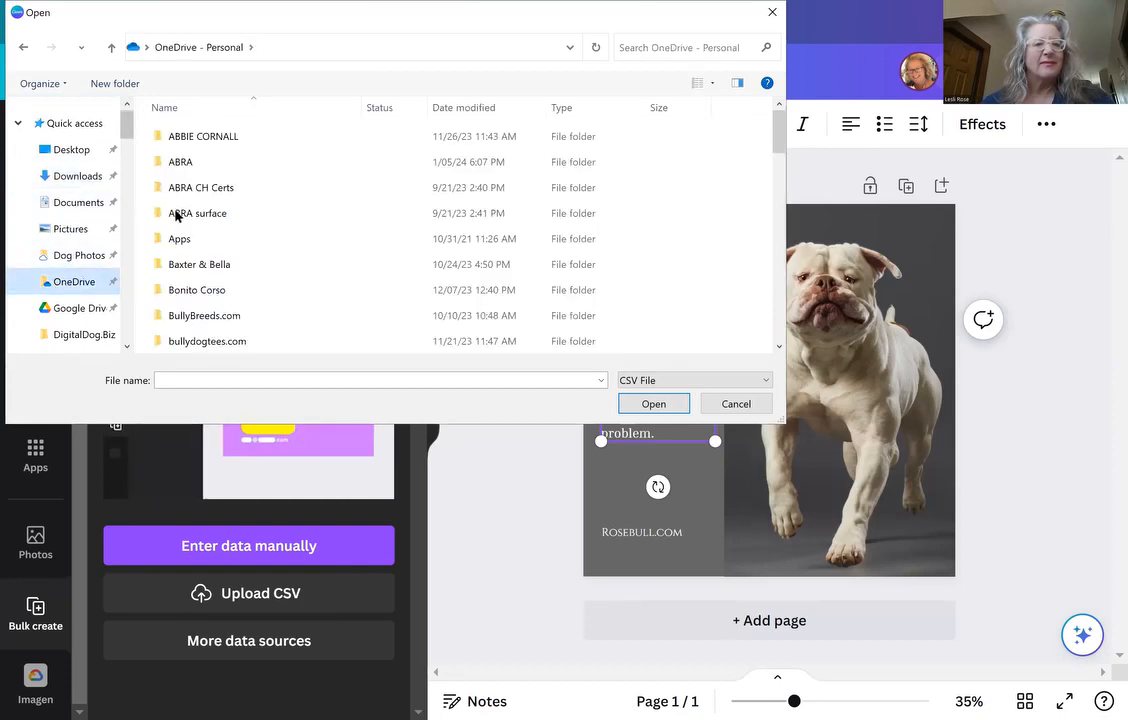
{"action": "scroll", "coordinate": [176, 215], "scroll_direction": "down", "scroll_amount": 1}
{"action": "scroll", "coordinate": [177, 230], "scroll_direction": "down", "scroll_amount": 3}
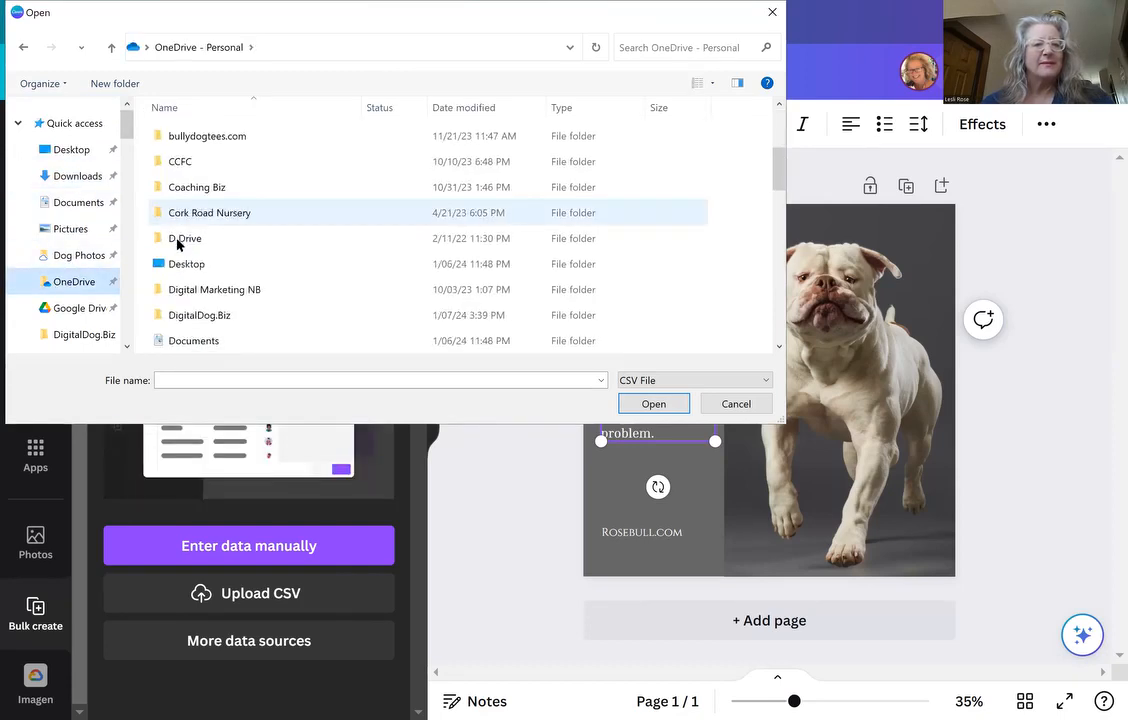
{"action": "scroll", "coordinate": [180, 275], "scroll_direction": "down", "scroll_amount": 1}
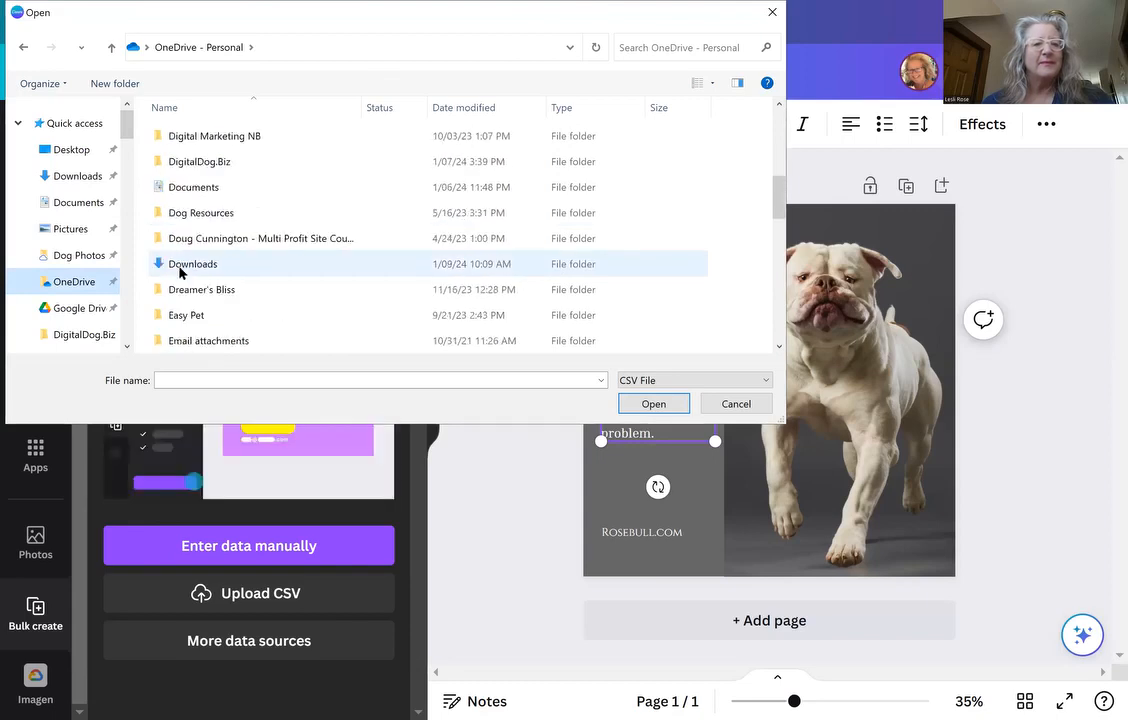
{"action": "double_click", "coordinate": [180, 268]}
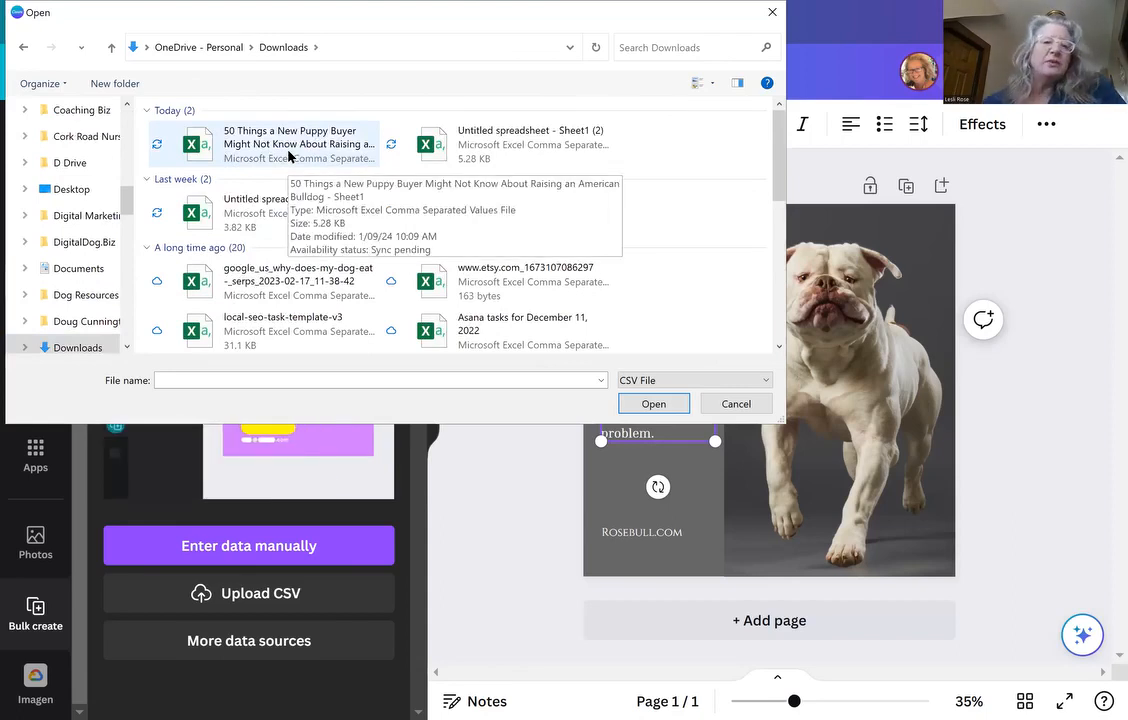
{"action": "left_click", "coordinate": [288, 150]}
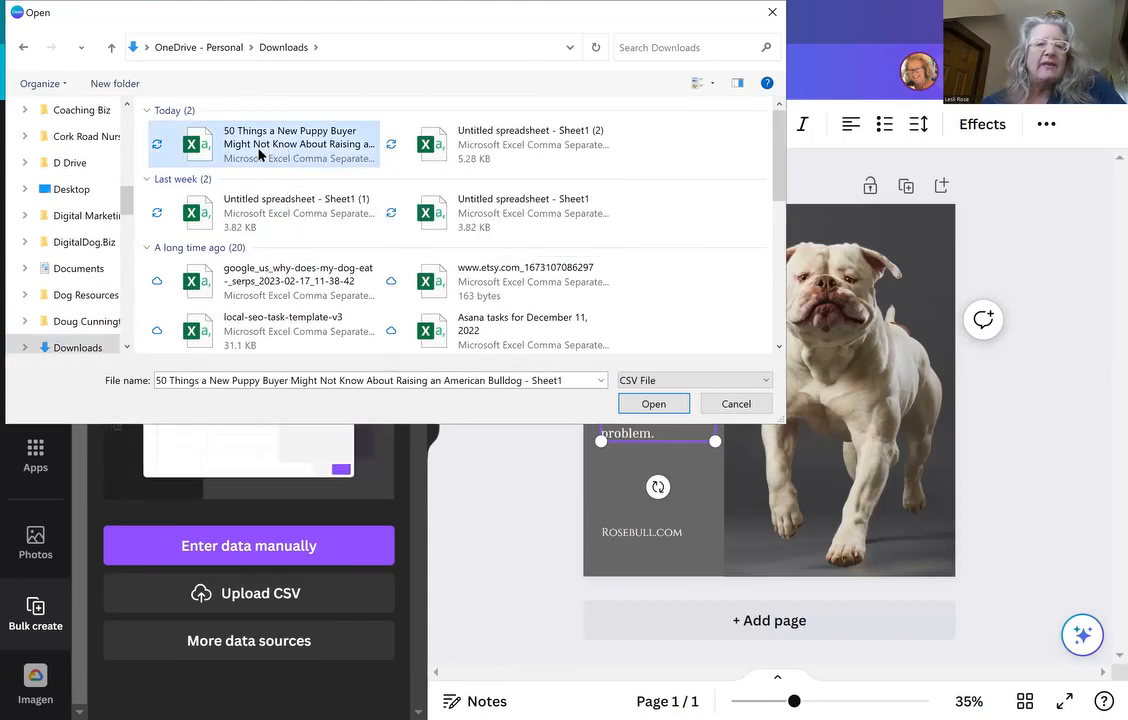
{"action": "left_click", "coordinate": [633, 405]}
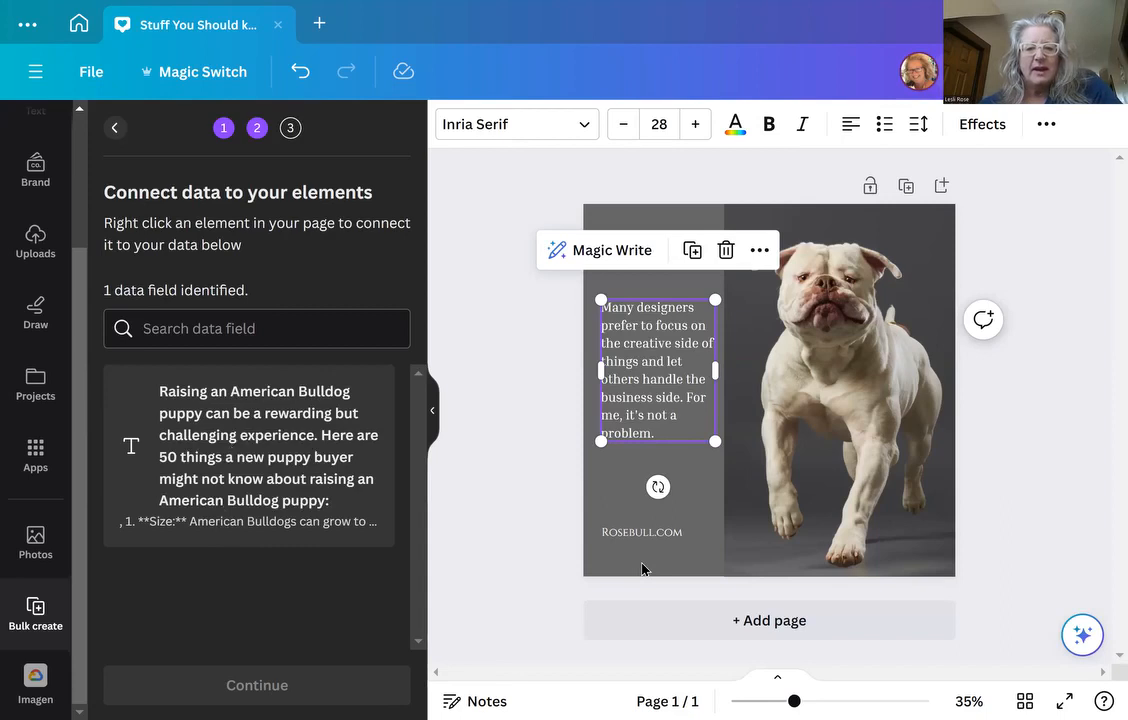
Step: Connect the body text box to the puppy tips data field and generate 100 designs
{"action": "right_click", "coordinate": [658, 358]}
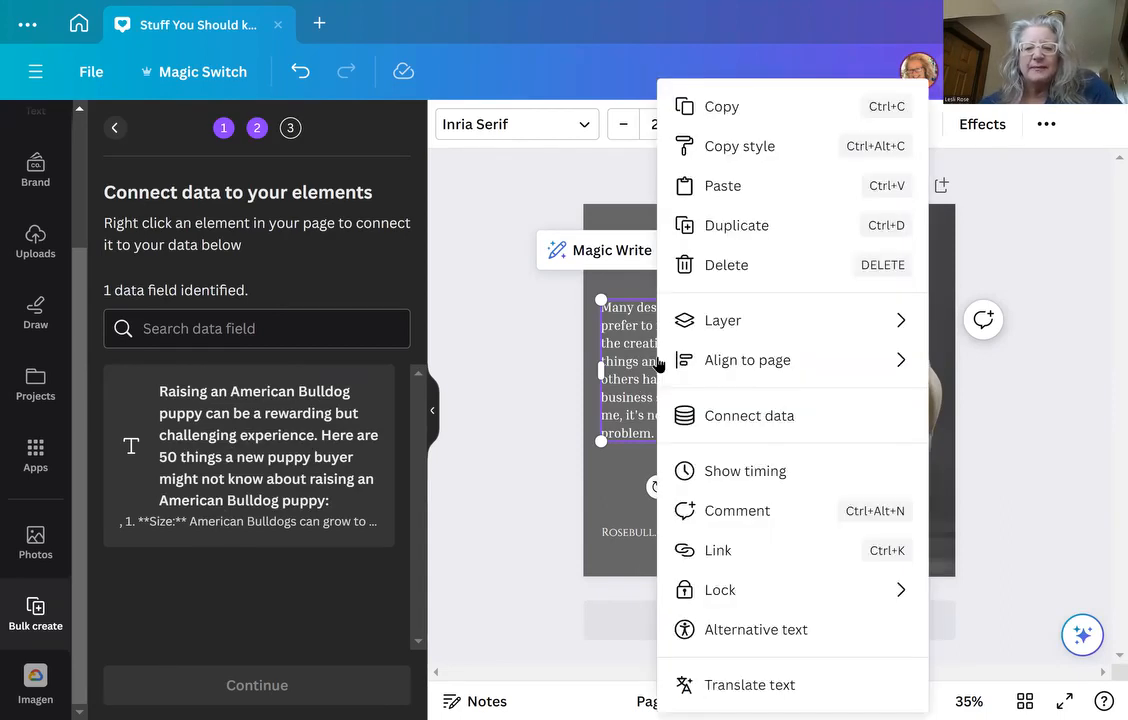
{"action": "left_click", "coordinate": [740, 416]}
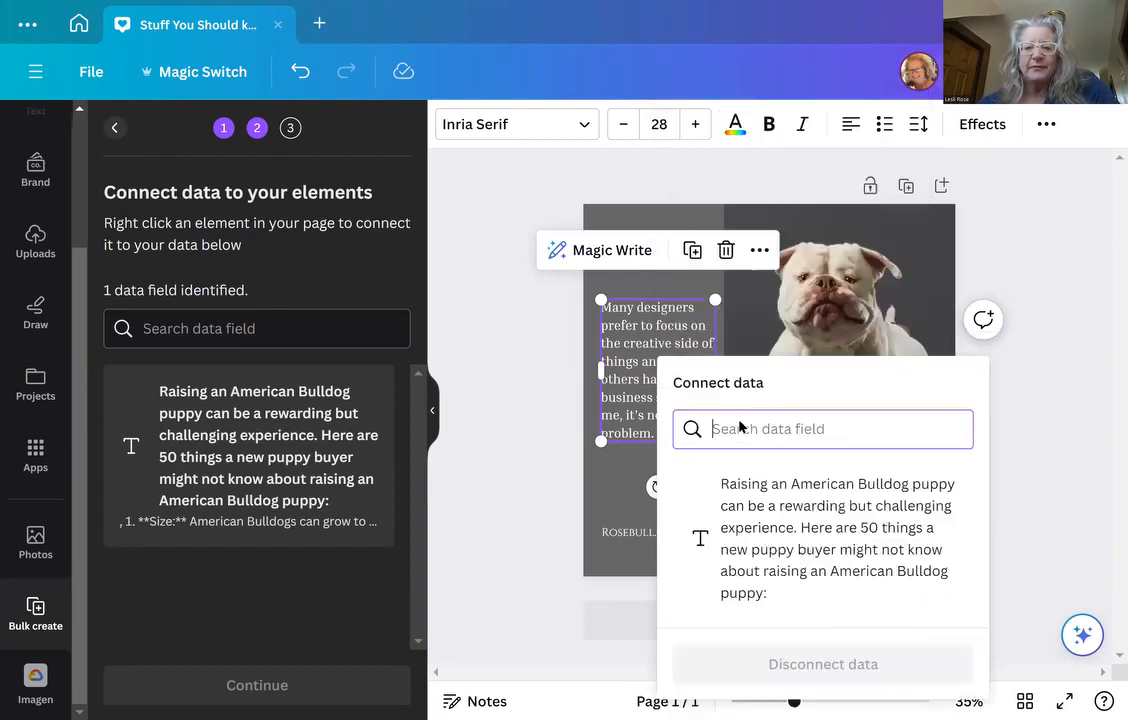
{"action": "left_click", "coordinate": [781, 538]}
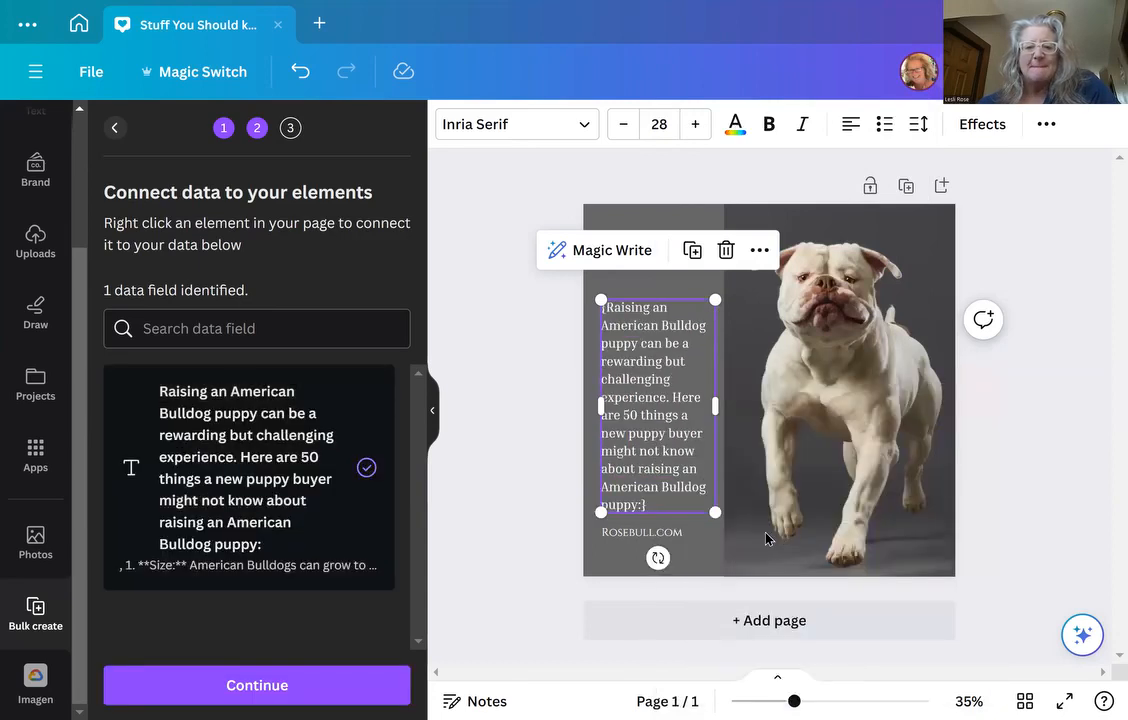
{"action": "left_click", "coordinate": [238, 687]}
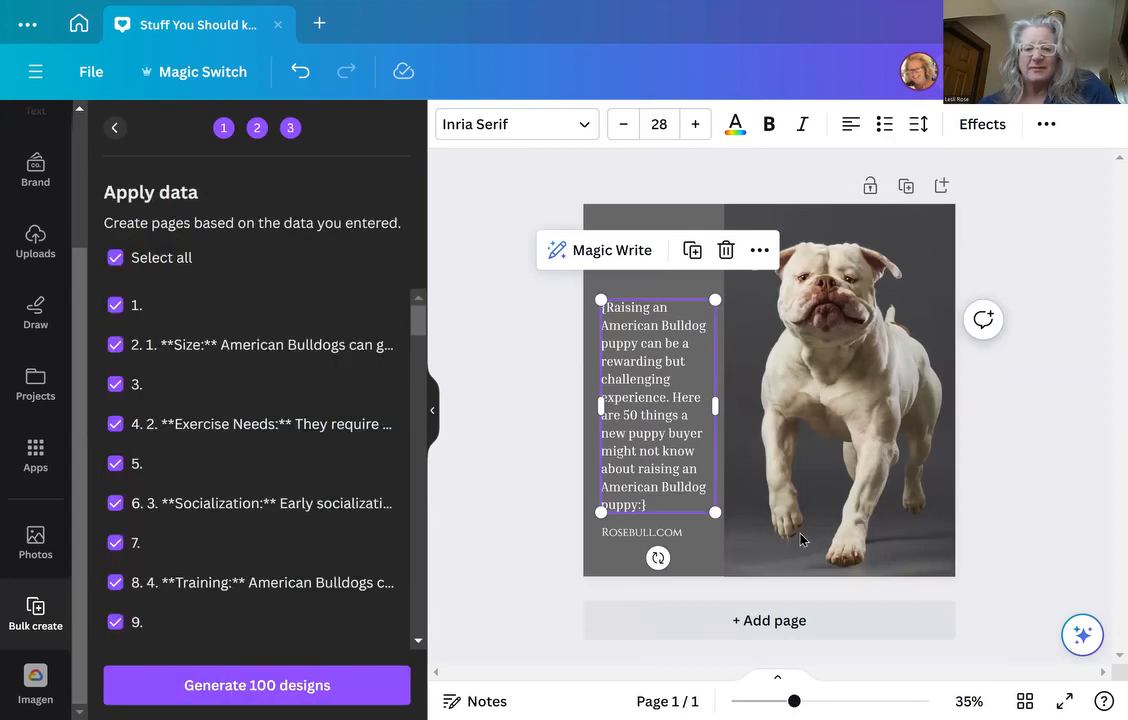
{"action": "left_click", "coordinate": [236, 688]}
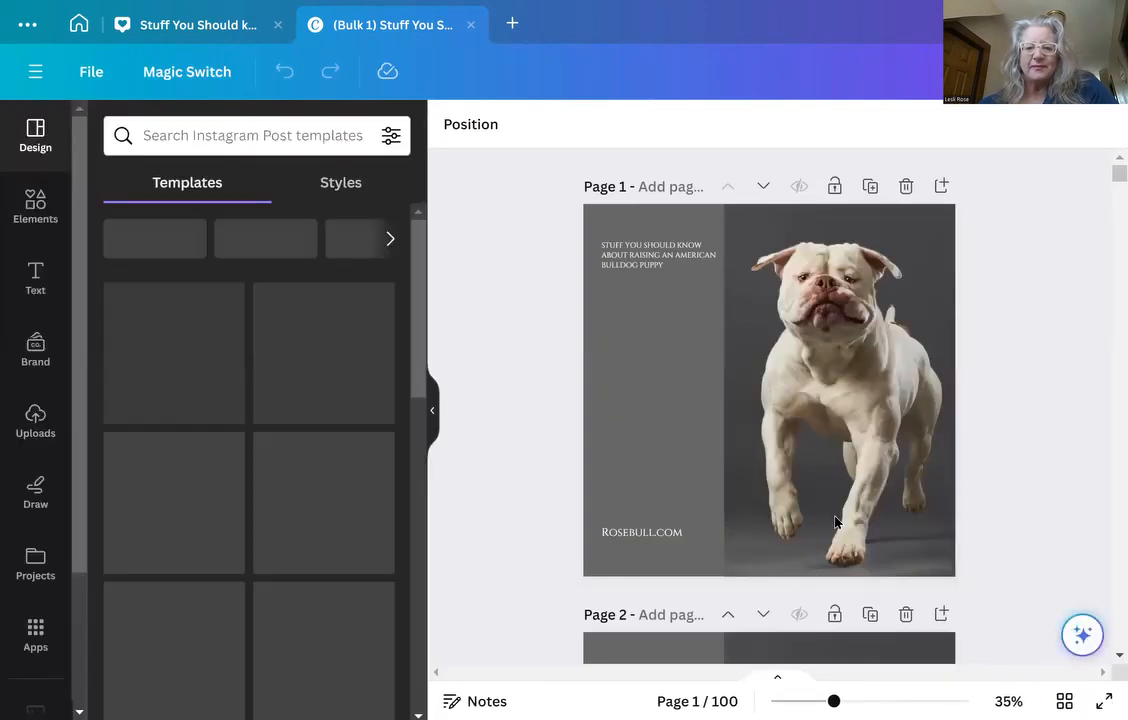
Step: Review the generated Bulk 1 pages 1–8, each showing a numbered puppy tip
{"action": "scroll", "coordinate": [835, 521], "scroll_direction": "down", "scroll_amount": 2}
{"action": "scroll", "coordinate": [835, 521], "scroll_direction": "down", "scroll_amount": 2}
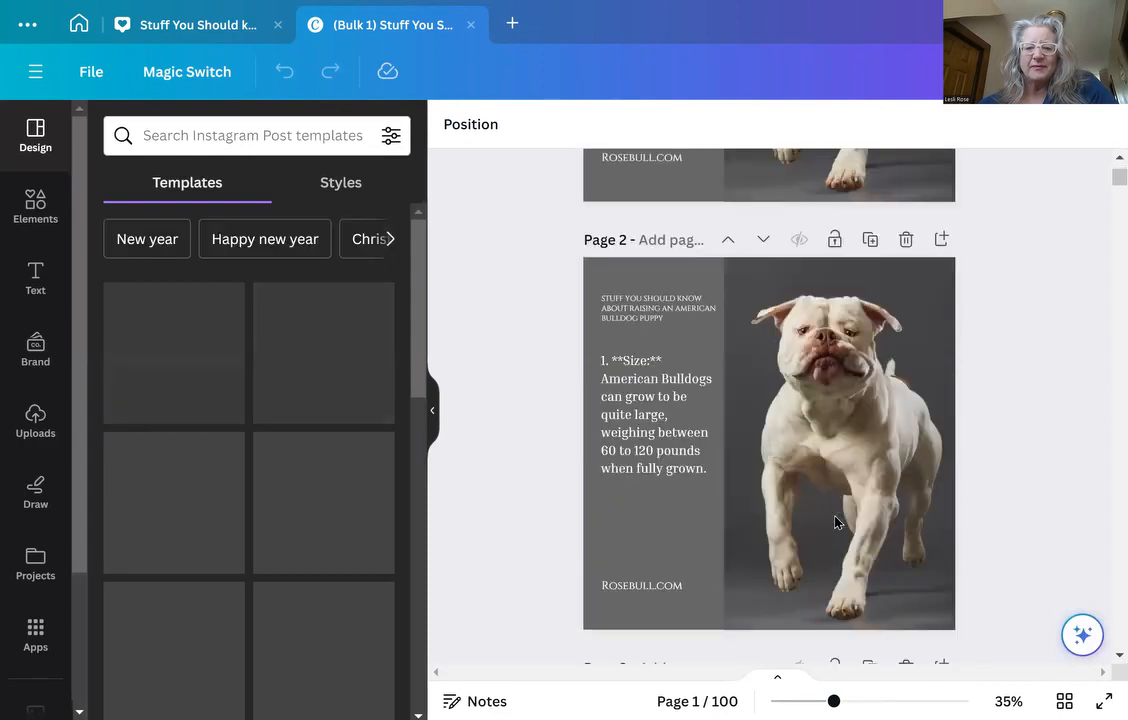
{"action": "scroll", "coordinate": [835, 521], "scroll_direction": "down", "scroll_amount": 5}
{"action": "scroll", "coordinate": [835, 521], "scroll_direction": "down", "scroll_amount": 3}
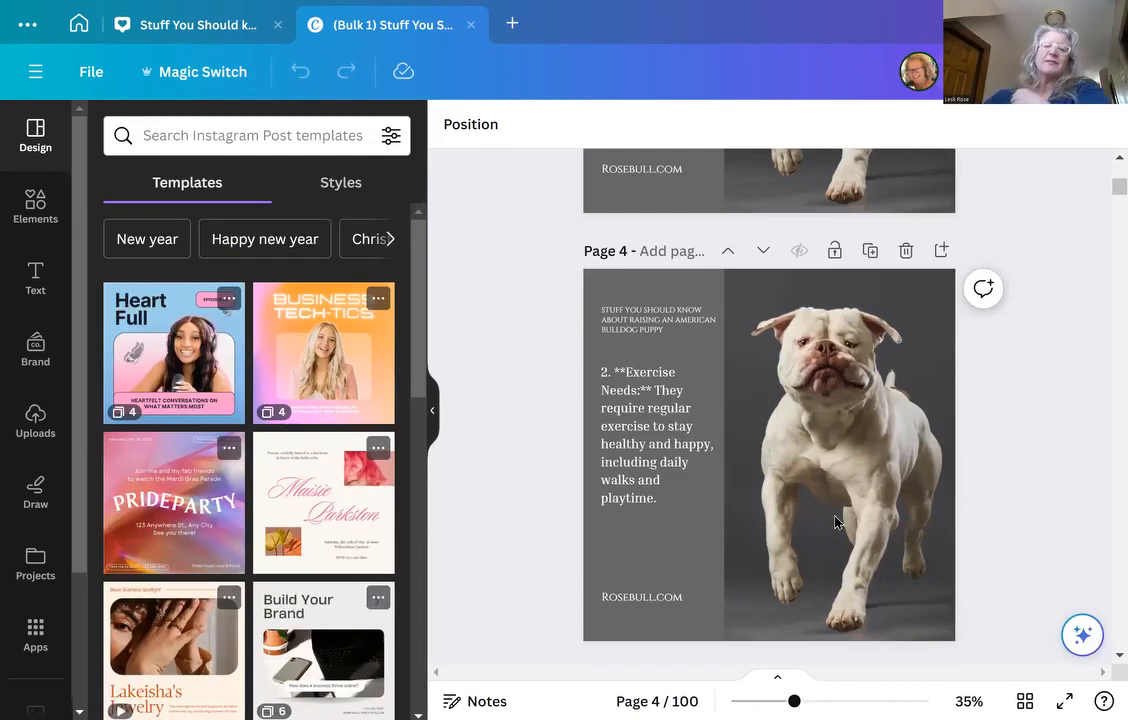
{"action": "scroll", "coordinate": [744, 348], "scroll_direction": "up", "scroll_amount": 2}
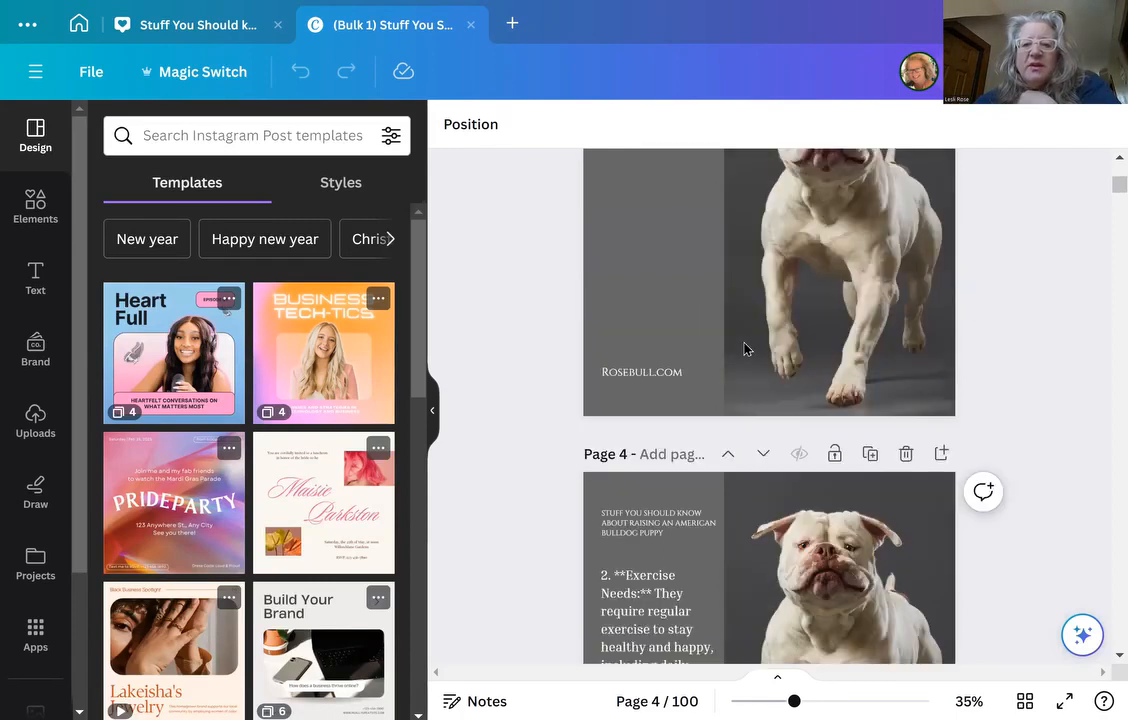
{"action": "scroll", "coordinate": [744, 348], "scroll_direction": "up", "scroll_amount": 2}
{"action": "scroll", "coordinate": [744, 348], "scroll_direction": "up", "scroll_amount": 2}
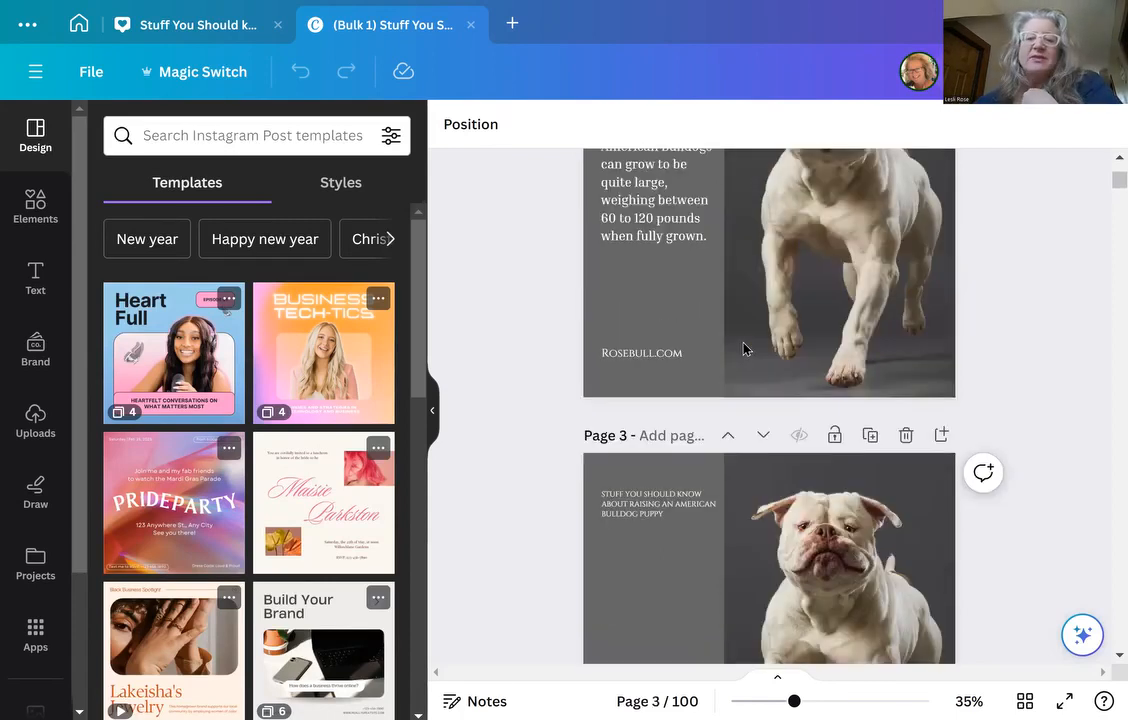
{"action": "scroll", "coordinate": [745, 347], "scroll_direction": "up", "scroll_amount": 2}
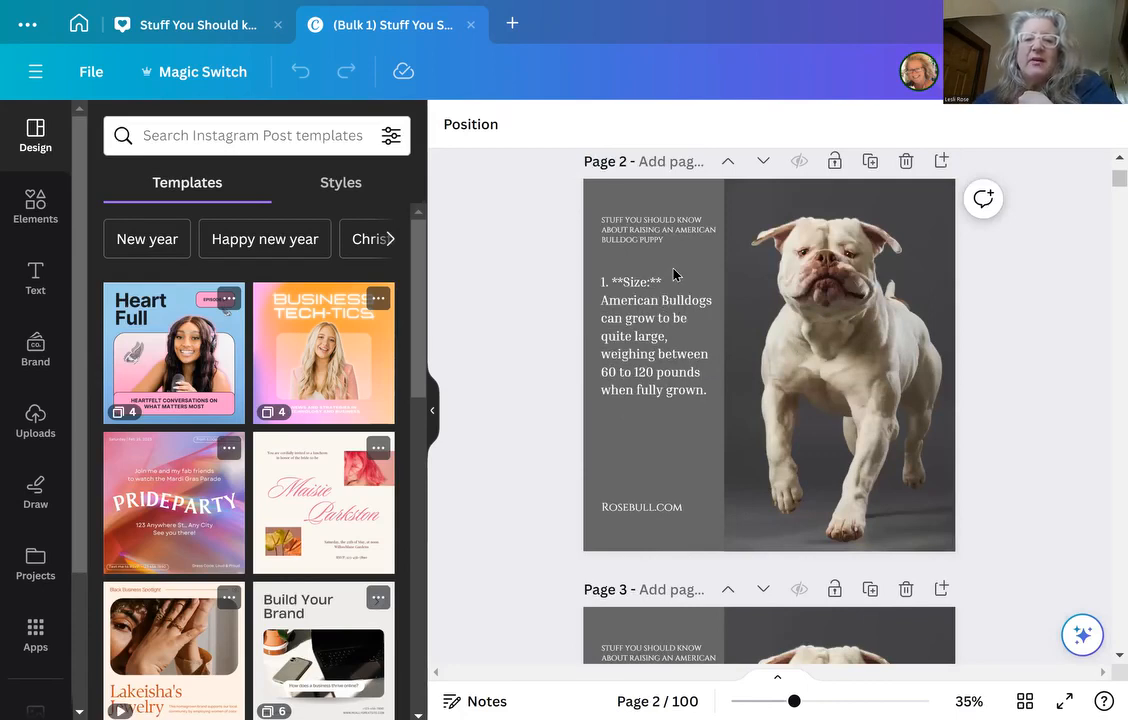
{"action": "scroll", "coordinate": [680, 259], "scroll_direction": "up", "scroll_amount": 1}
{"action": "scroll", "coordinate": [746, 248], "scroll_direction": "up", "scroll_amount": 2}
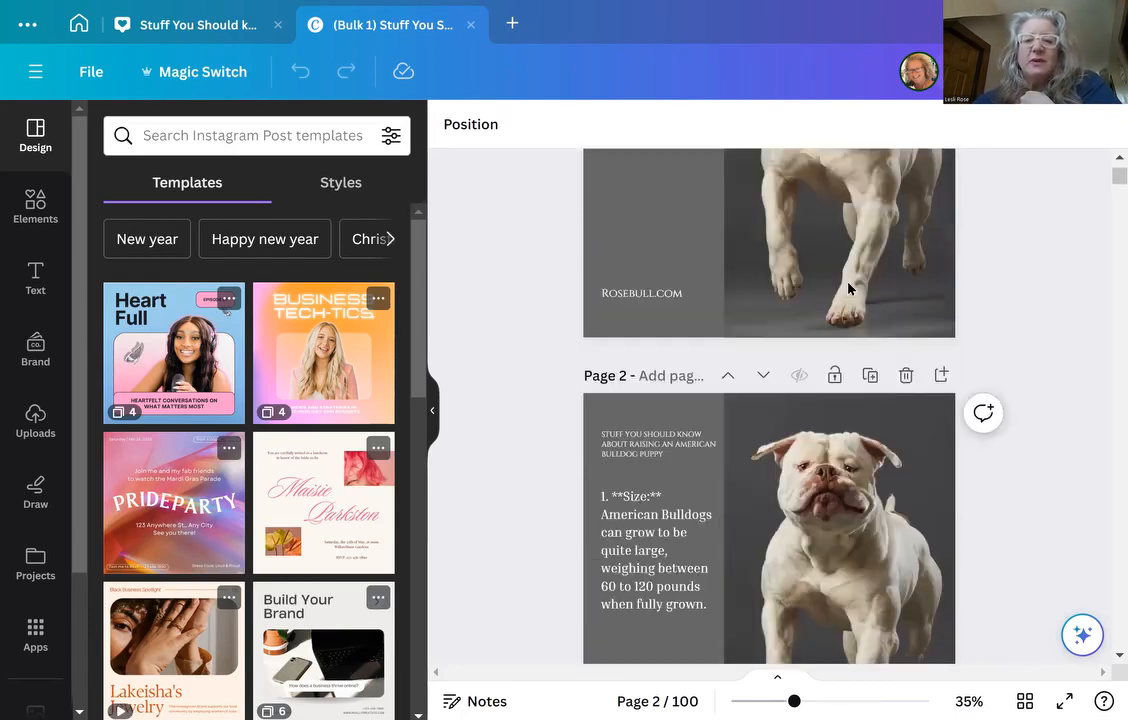
{"action": "scroll", "coordinate": [702, 365], "scroll_direction": "up", "scroll_amount": 2}
{"action": "scroll", "coordinate": [807, 367], "scroll_direction": "down", "scroll_amount": 3}
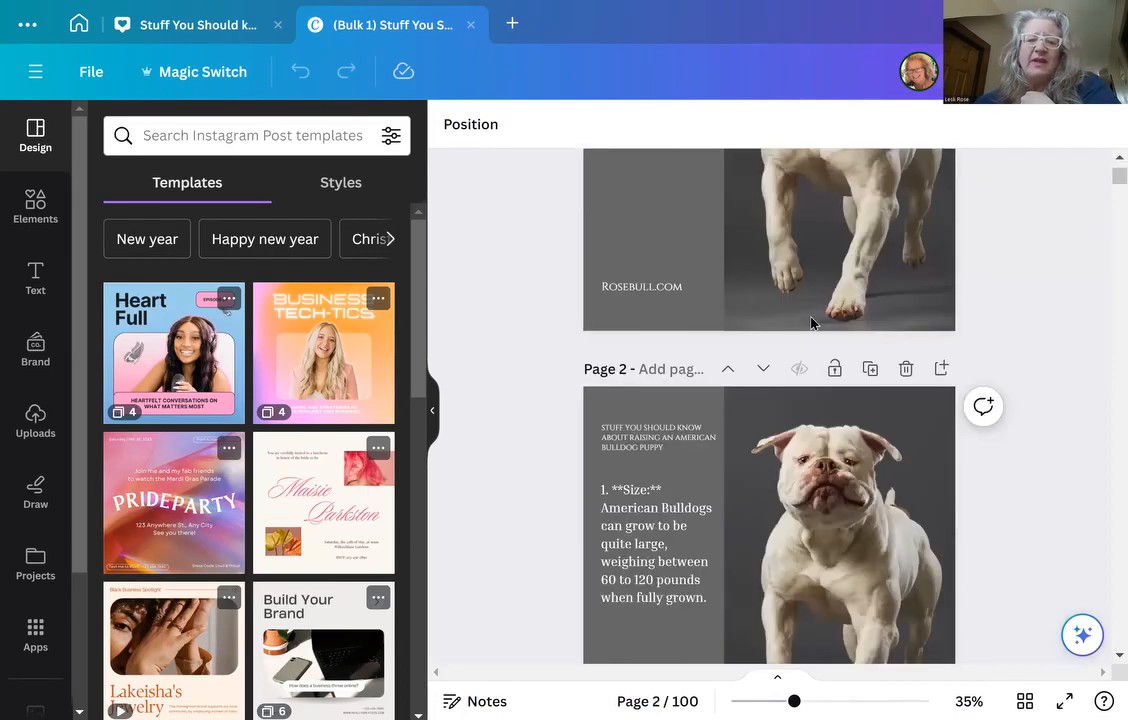
{"action": "scroll", "coordinate": [811, 330], "scroll_direction": "up", "scroll_amount": 2}
{"action": "scroll", "coordinate": [778, 380], "scroll_direction": "up", "scroll_amount": 2}
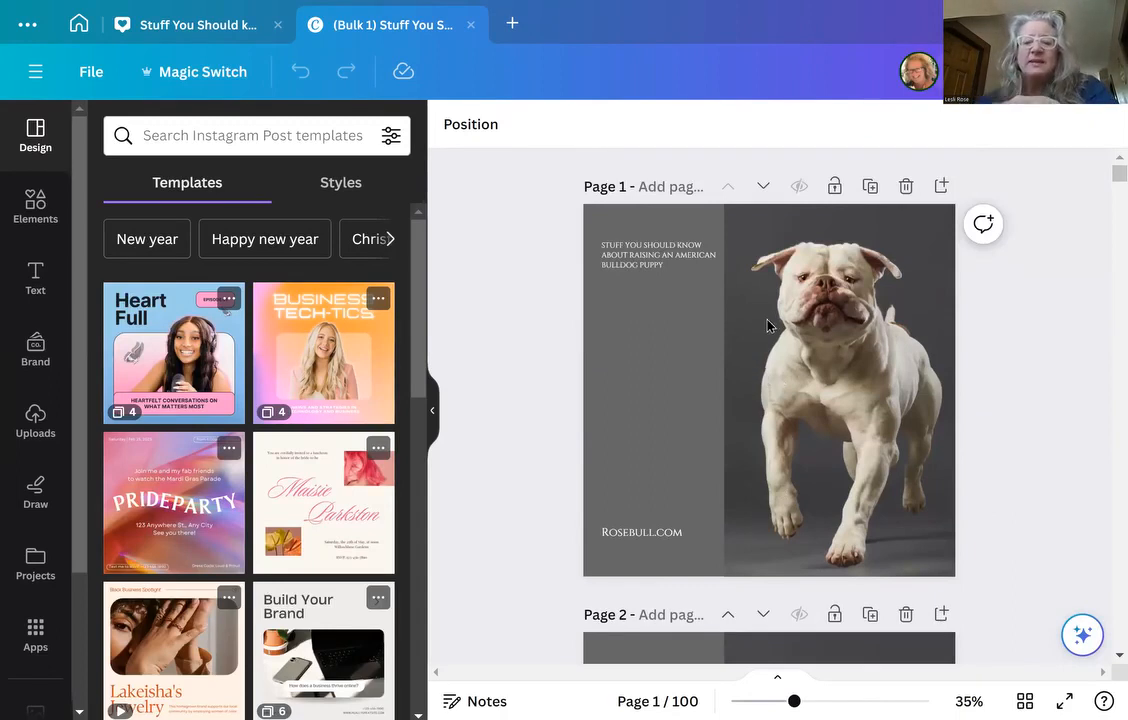
{"action": "scroll", "coordinate": [800, 325], "scroll_direction": "down", "scroll_amount": 5}
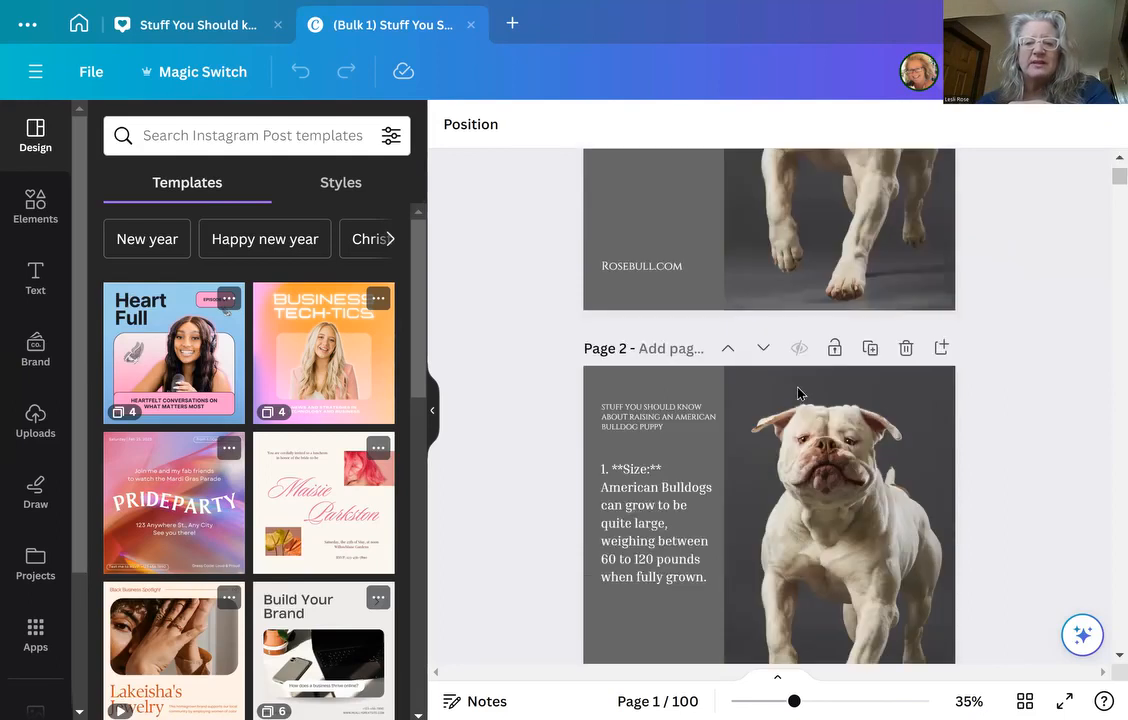
{"action": "scroll", "coordinate": [799, 393], "scroll_direction": "down", "scroll_amount": 4}
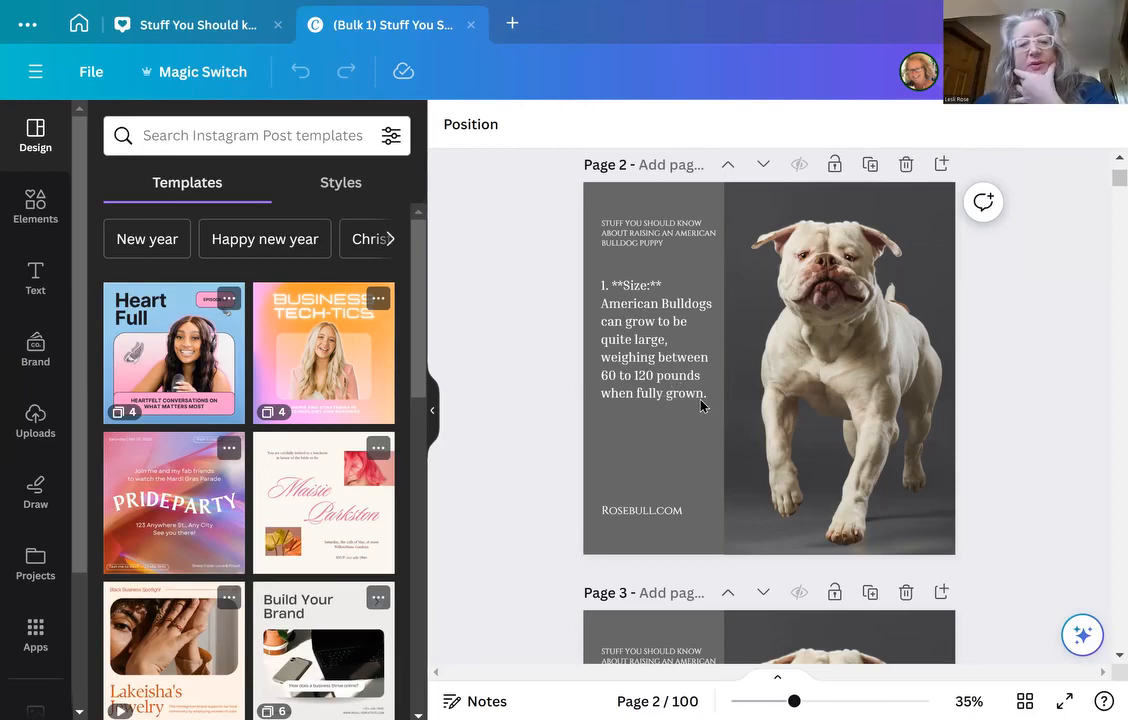
{"action": "scroll", "coordinate": [758, 391], "scroll_direction": "down", "scroll_amount": 2}
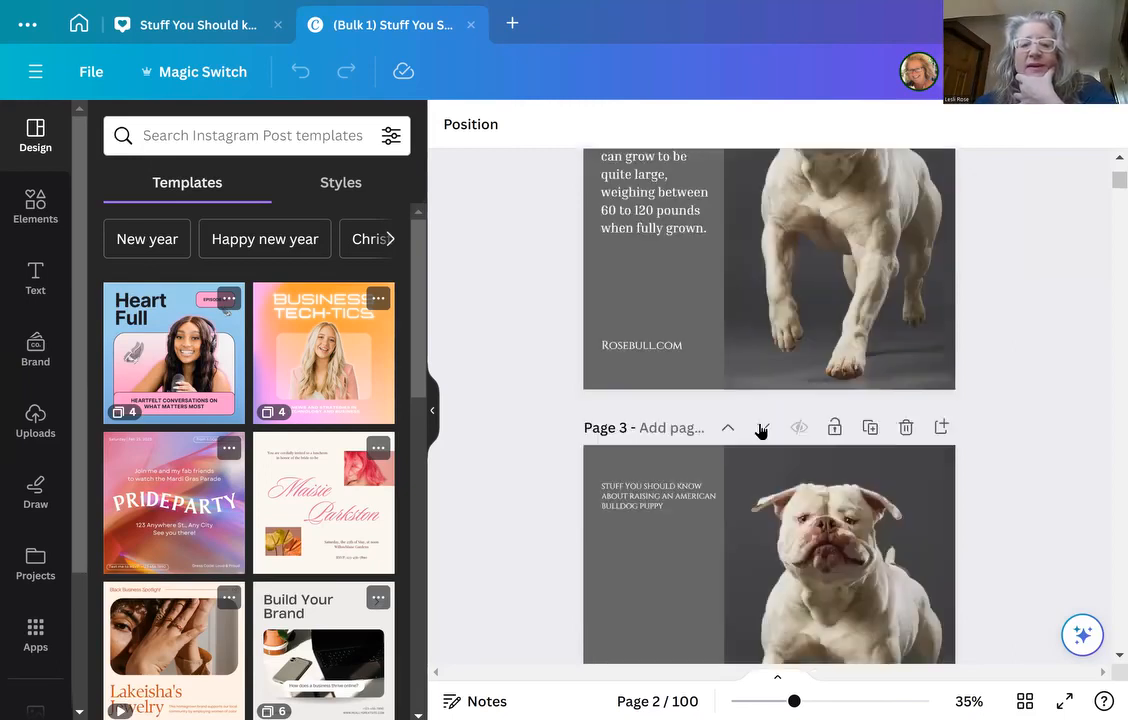
{"action": "scroll", "coordinate": [760, 428], "scroll_direction": "down", "scroll_amount": 2}
{"action": "scroll", "coordinate": [760, 430], "scroll_direction": "down", "scroll_amount": 2}
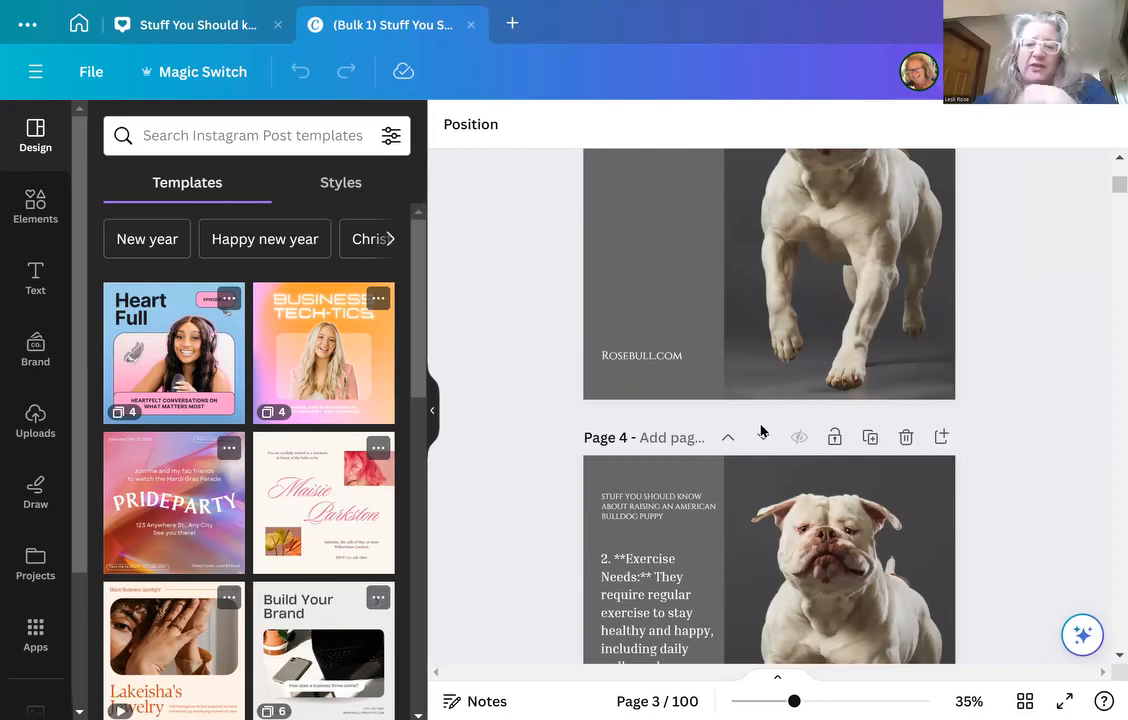
{"action": "scroll", "coordinate": [760, 425], "scroll_direction": "down", "scroll_amount": 1}
{"action": "scroll", "coordinate": [755, 440], "scroll_direction": "down", "scroll_amount": 2}
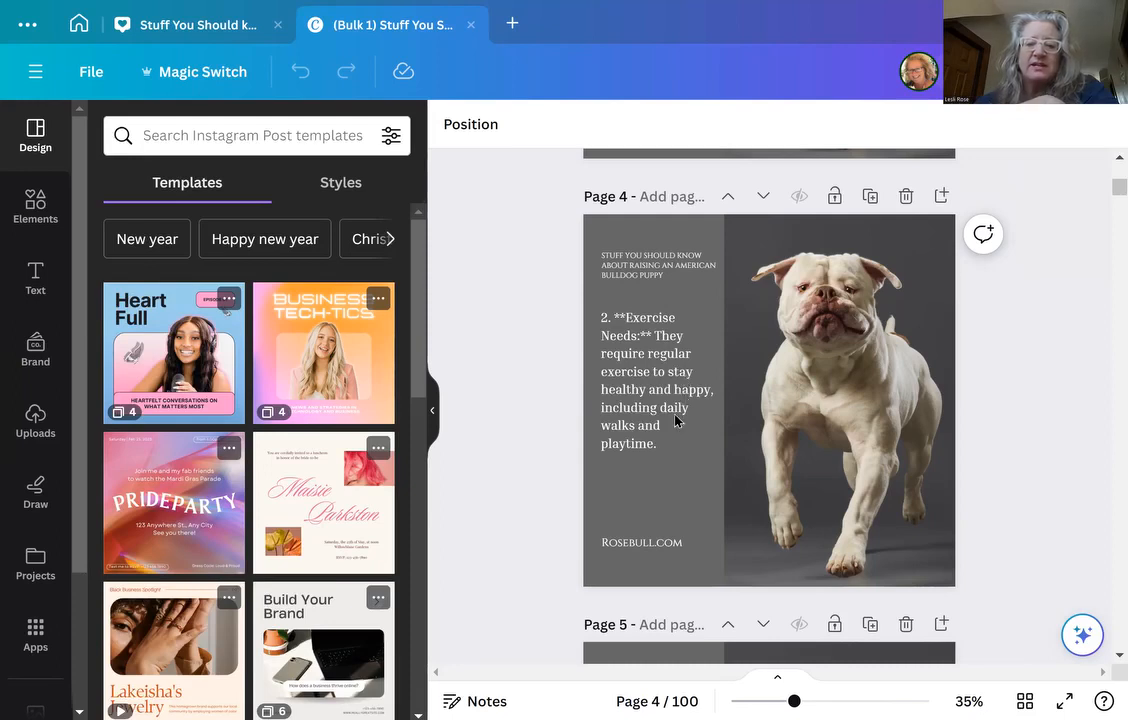
{"action": "scroll", "coordinate": [700, 400], "scroll_direction": "down", "scroll_amount": 1}
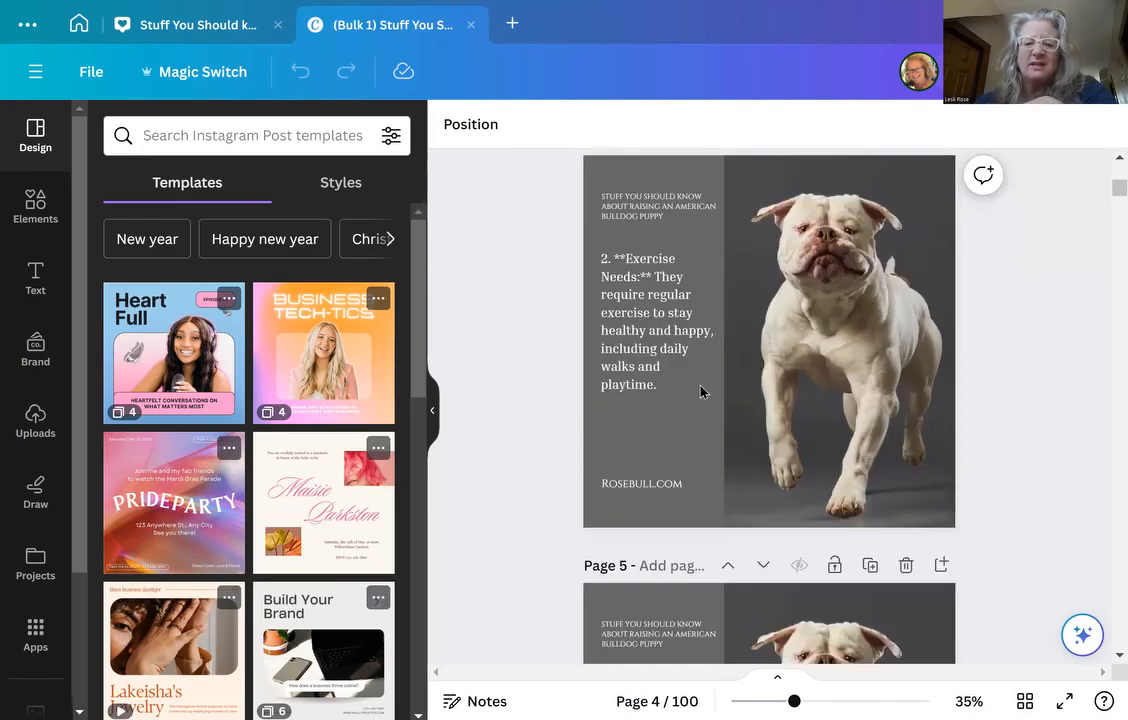
{"action": "scroll", "coordinate": [745, 393], "scroll_direction": "down", "scroll_amount": 1}
{"action": "scroll", "coordinate": [749, 391], "scroll_direction": "down", "scroll_amount": 2}
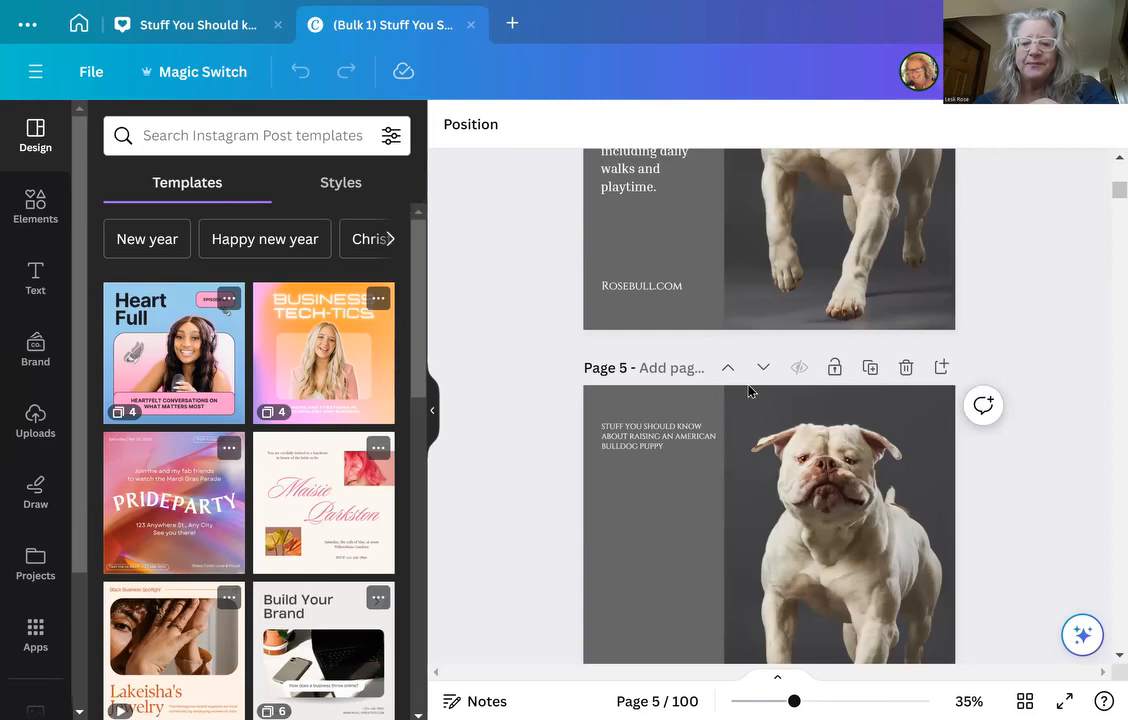
{"action": "scroll", "coordinate": [748, 393], "scroll_direction": "down", "scroll_amount": 7}
{"action": "scroll", "coordinate": [749, 457], "scroll_direction": "down", "scroll_amount": 2}
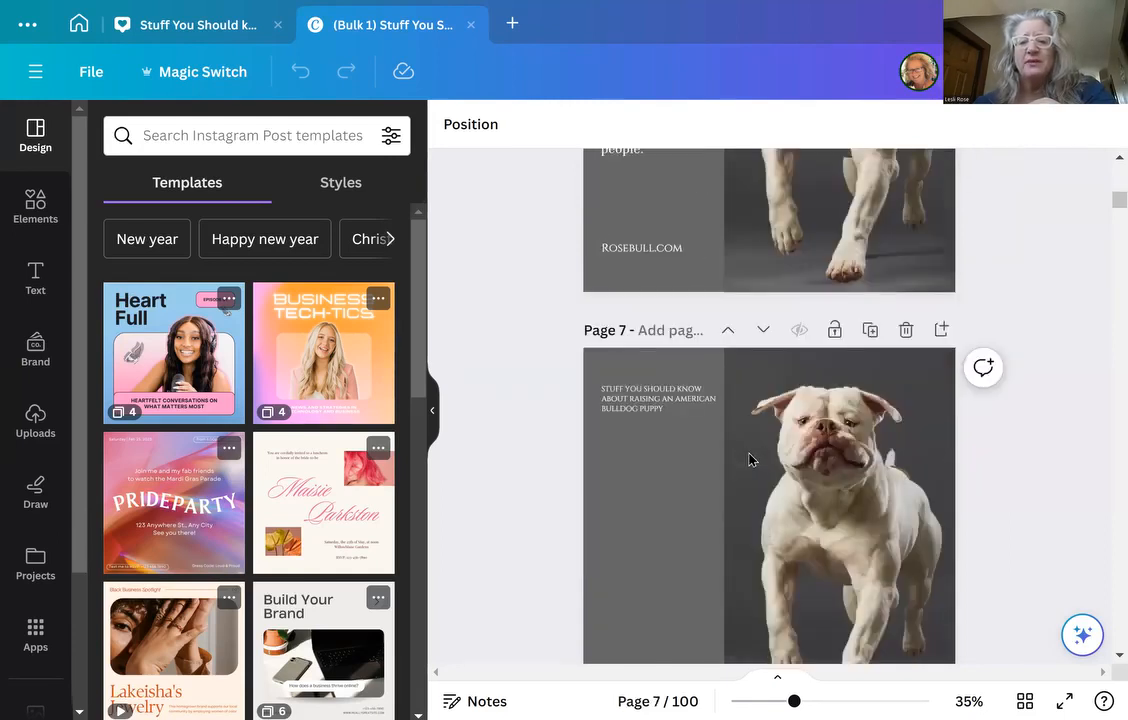
{"action": "scroll", "coordinate": [749, 457], "scroll_direction": "down", "scroll_amount": 4}
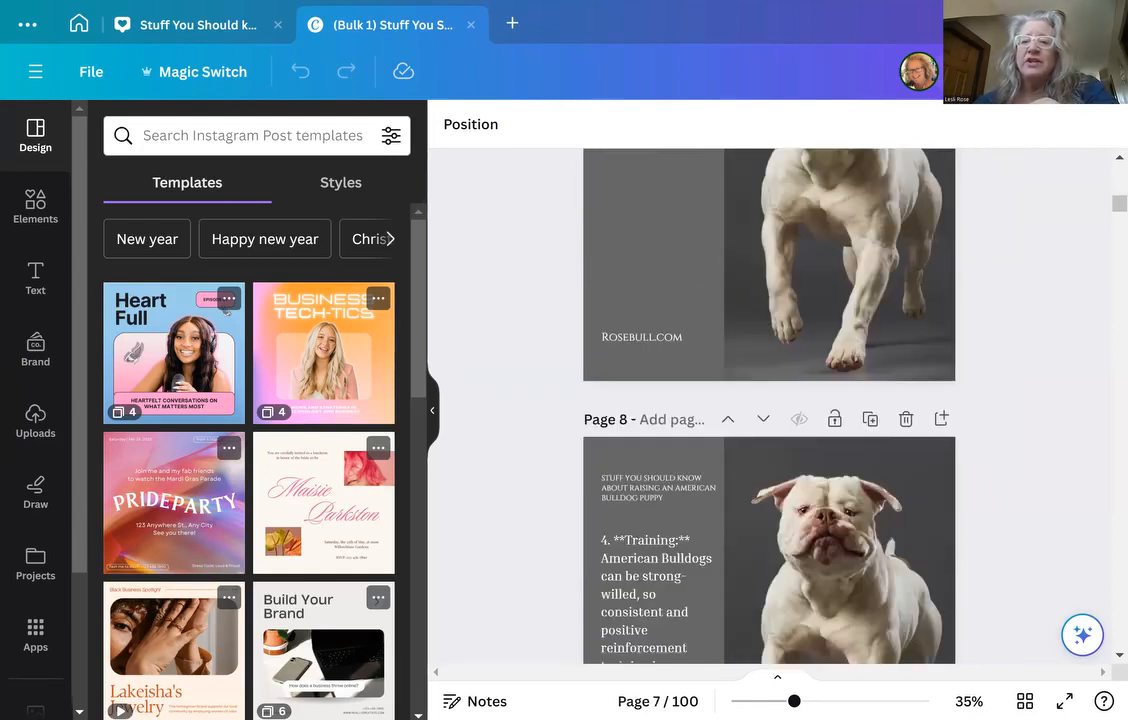
{"action": "scroll", "coordinate": [769, 406], "scroll_direction": "down", "scroll_amount": 2}
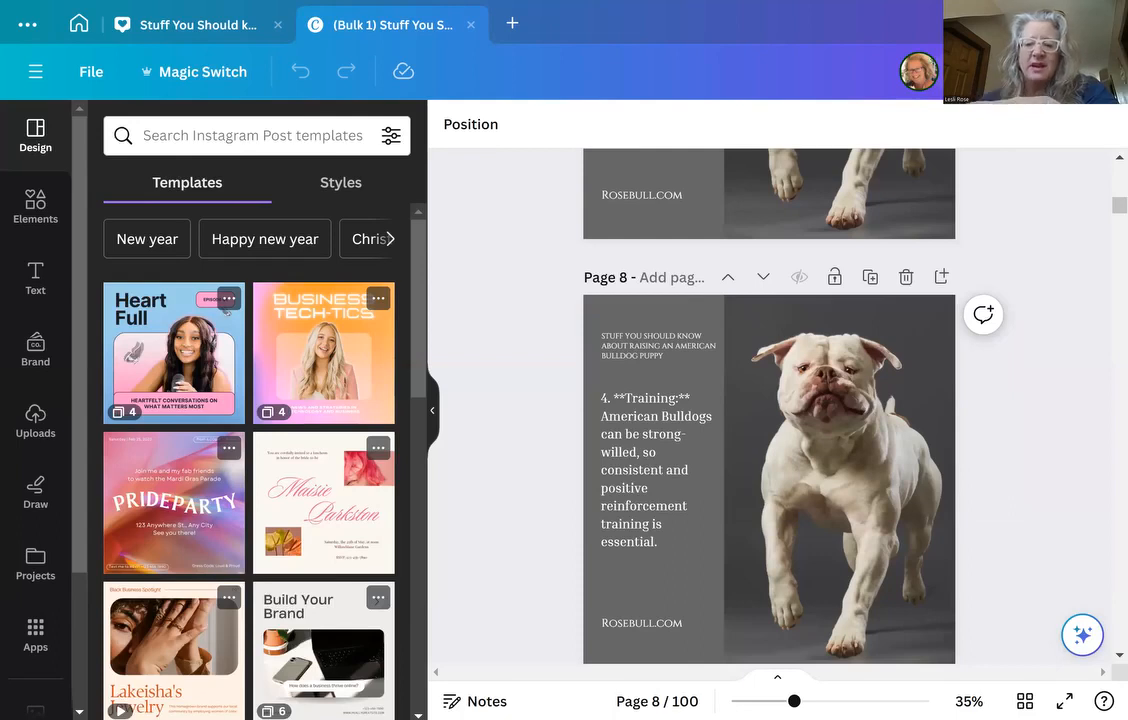
{"action": "left_click", "coordinate": [90, 73]}
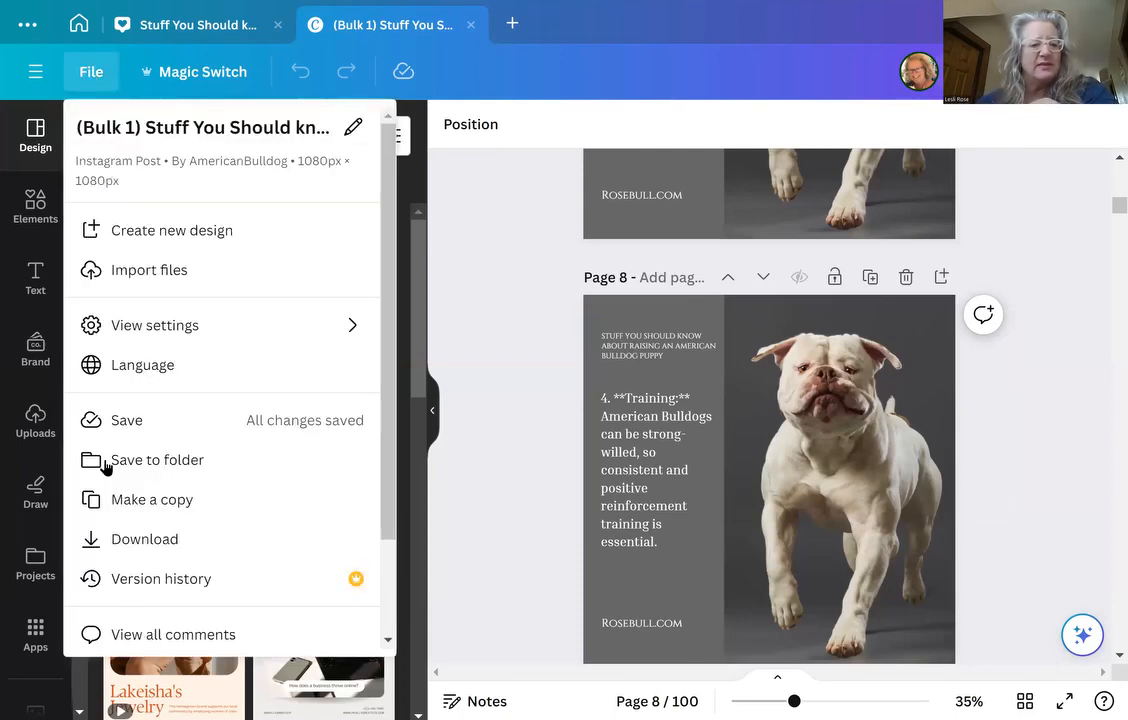
Step: Save the 100-page bulk design into the Rosebull Youtube Thumbnails folder
{"action": "left_click", "coordinate": [136, 462]}
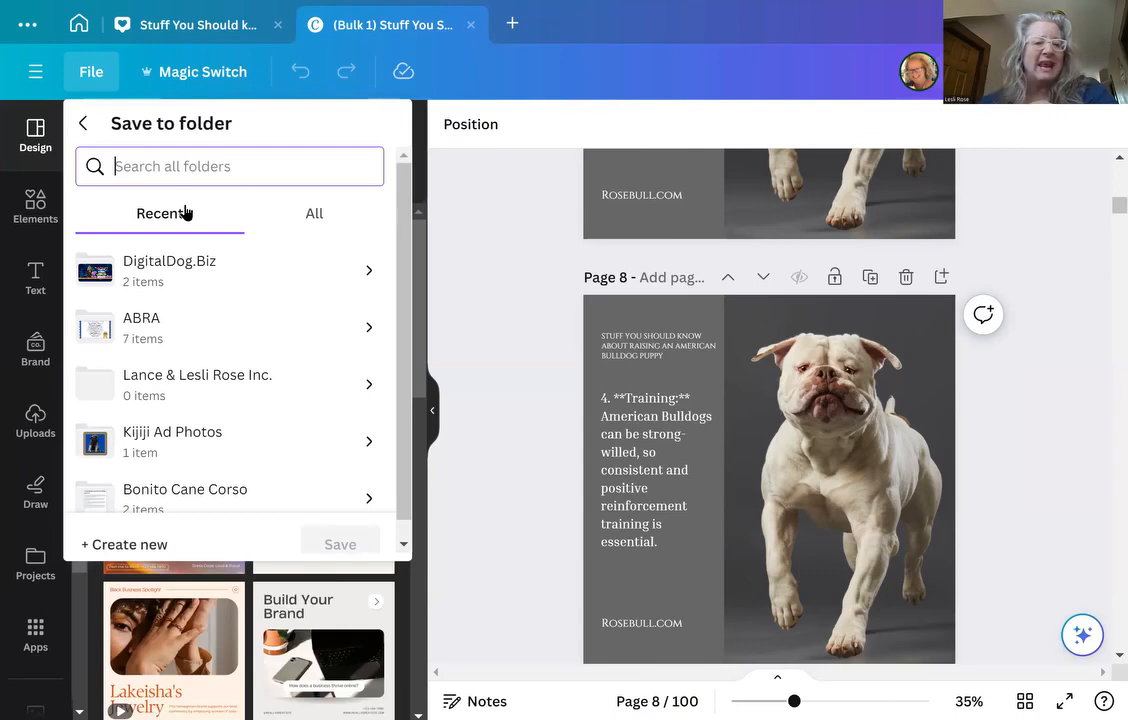
{"action": "scroll", "coordinate": [167, 318], "scroll_direction": "down", "scroll_amount": 1}
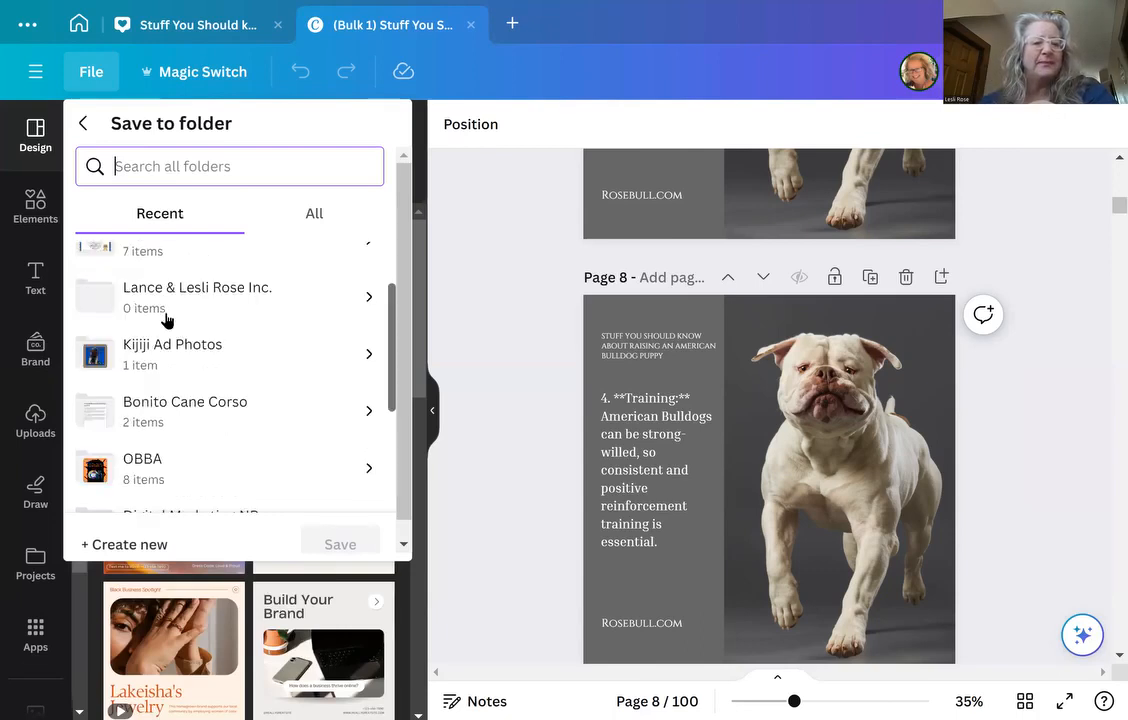
{"action": "scroll", "coordinate": [167, 320], "scroll_direction": "down", "scroll_amount": 3}
{"action": "scroll", "coordinate": [167, 320], "scroll_direction": "down", "scroll_amount": 1}
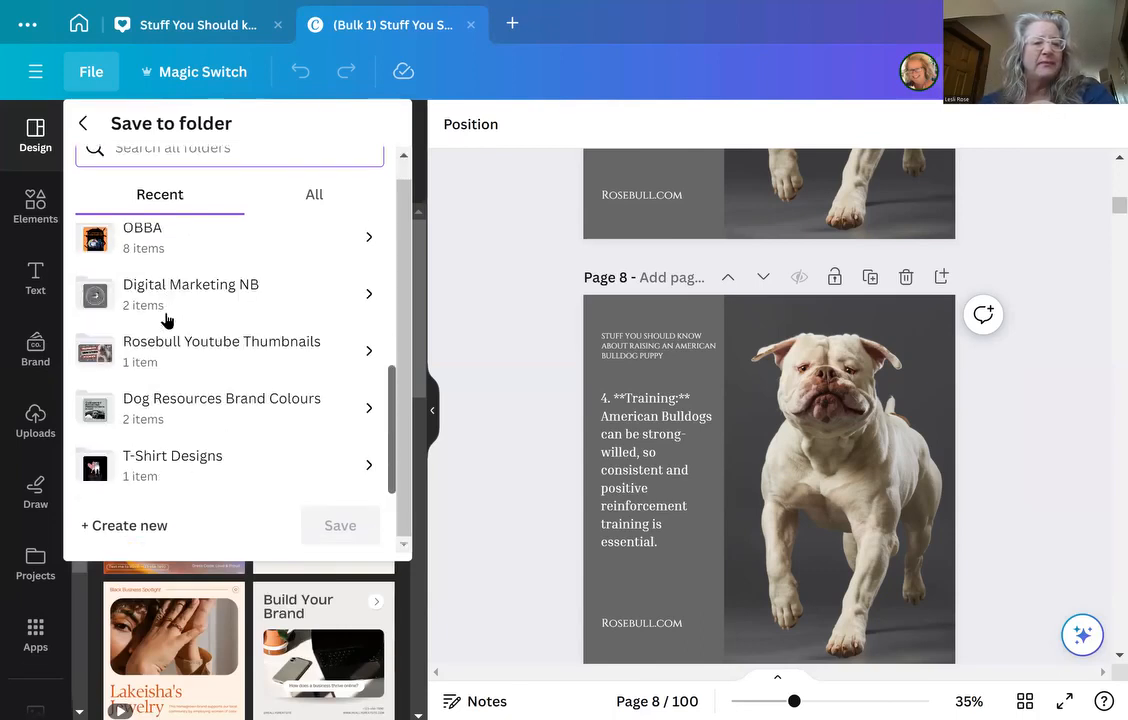
{"action": "left_click", "coordinate": [157, 352]}
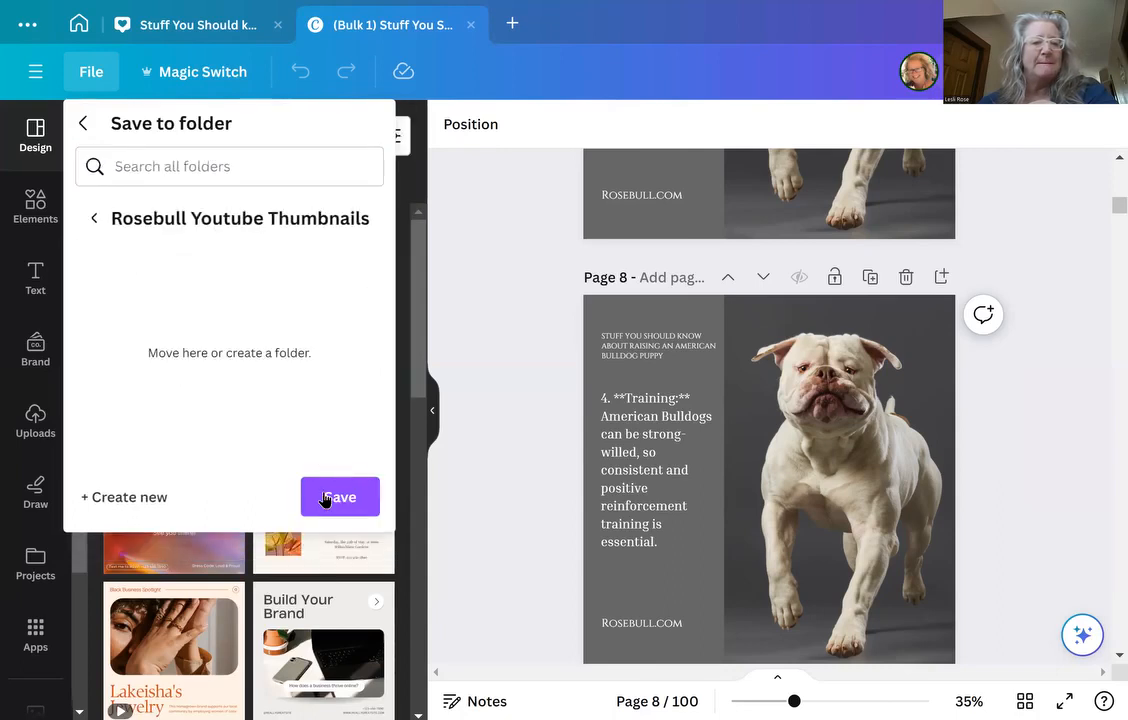
{"action": "left_click", "coordinate": [325, 498]}
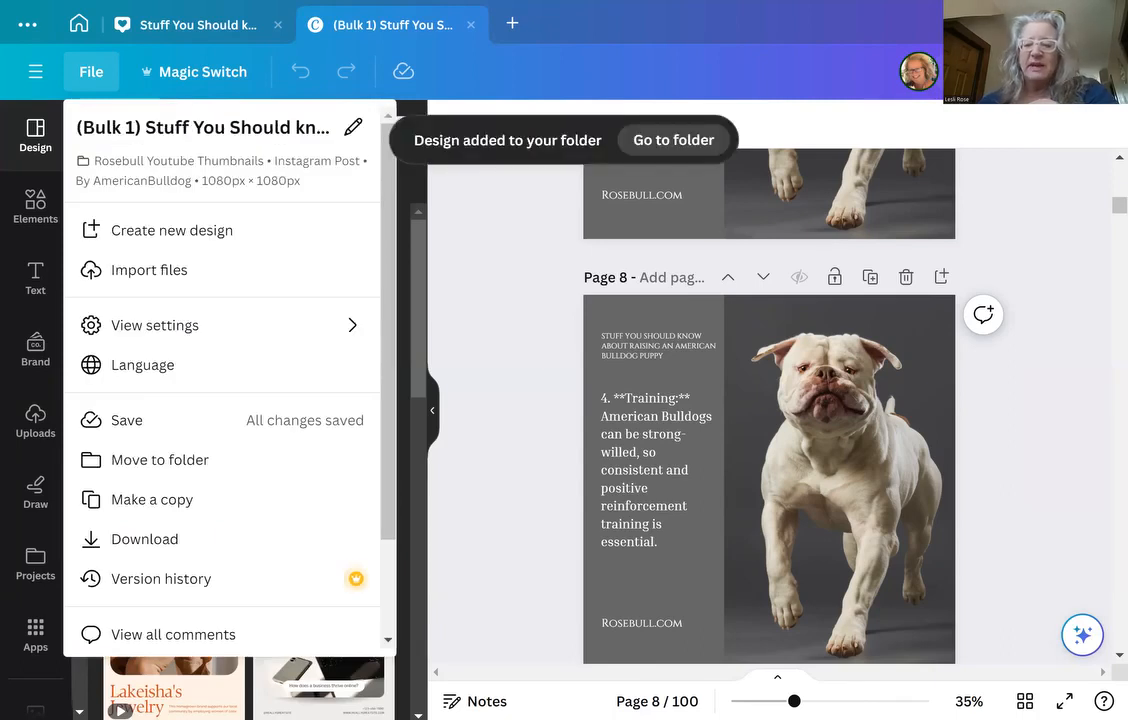
{"action": "left_click", "coordinate": [1068, 72]}
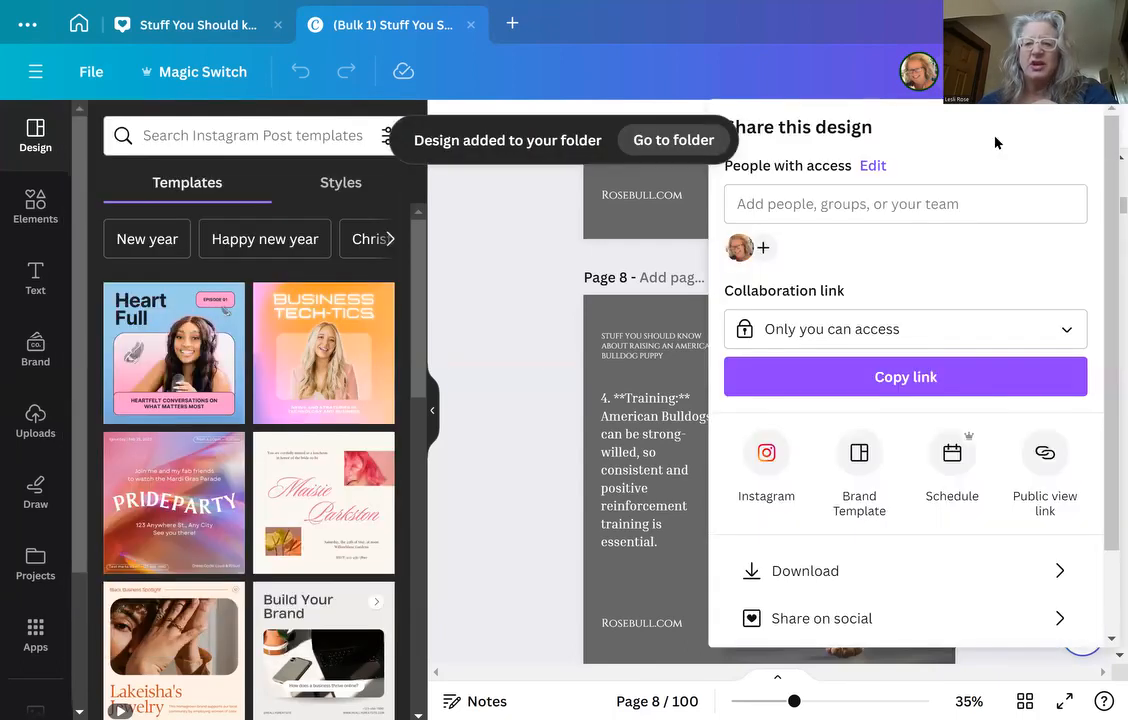
Step: Download all 100 pages of the design as PNG images
{"action": "left_click", "coordinate": [790, 572]}
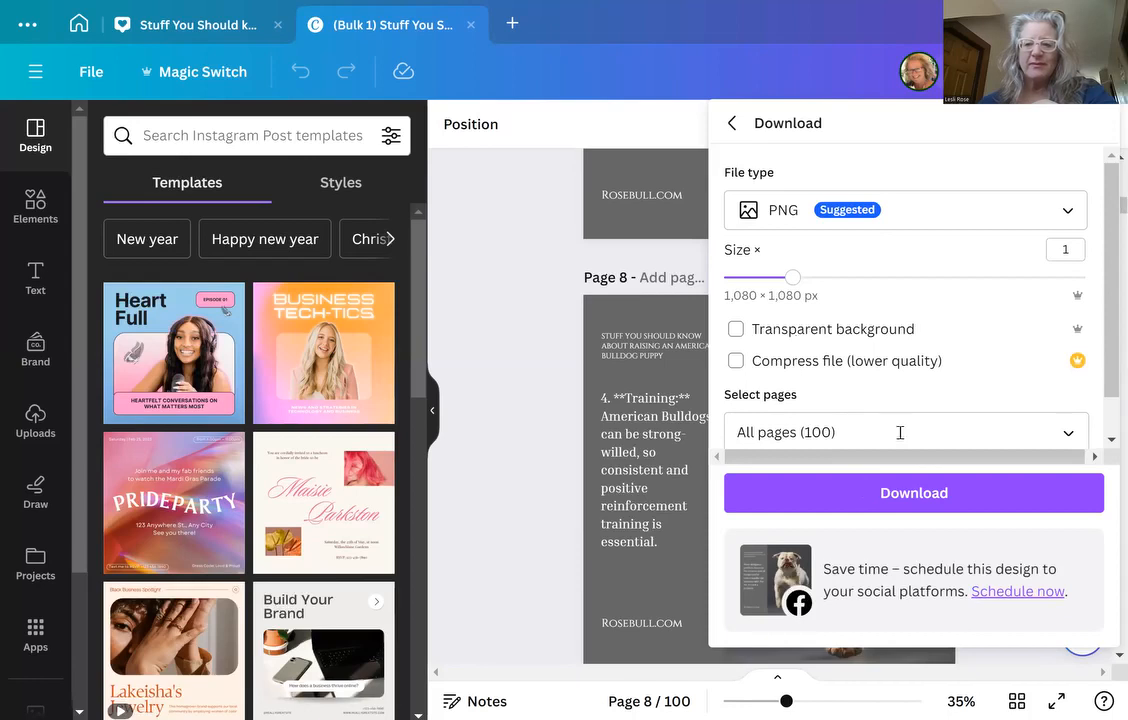
{"action": "left_click", "coordinate": [897, 493]}
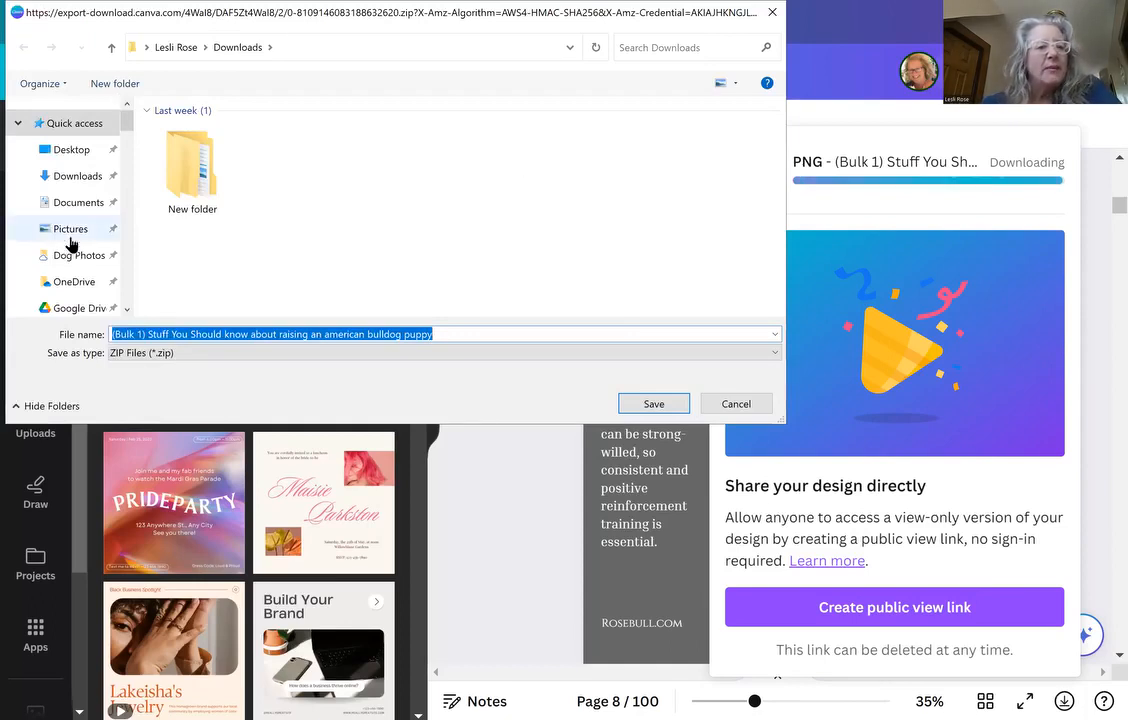
Step: Save the PNG ZIP into OneDrive's RoseBull > 50 Posts about AB folder
{"action": "scroll", "coordinate": [75, 241], "scroll_direction": "down", "scroll_amount": 1}
{"action": "scroll", "coordinate": [75, 241], "scroll_direction": "down", "scroll_amount": 2}
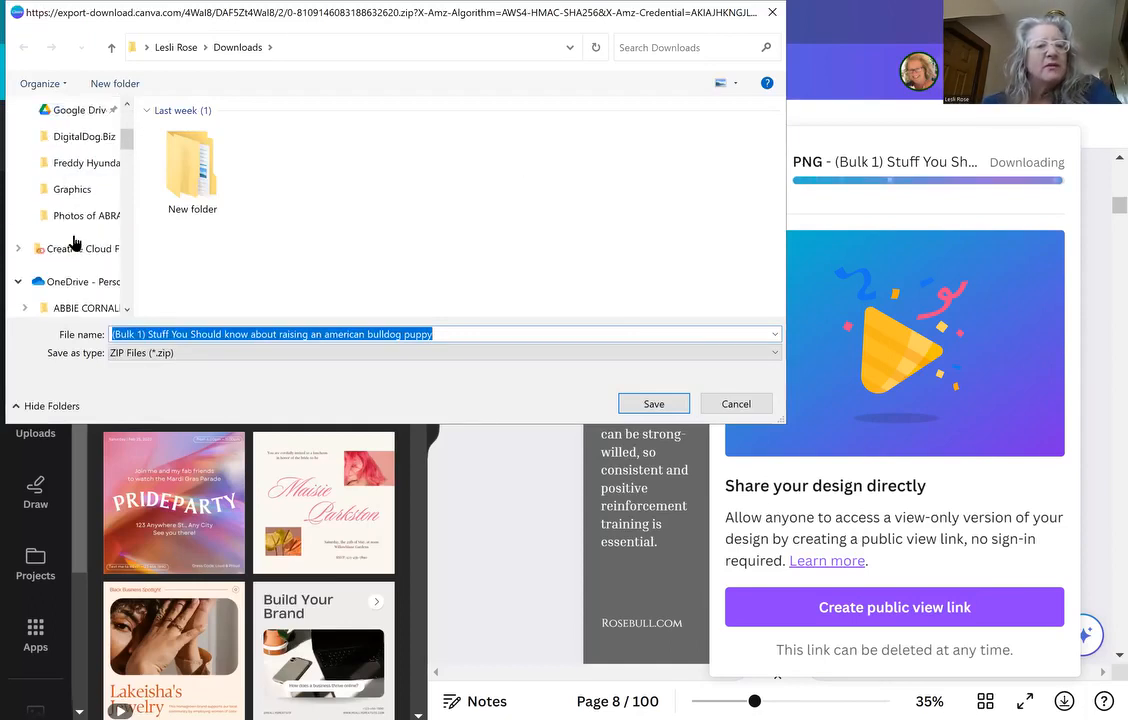
{"action": "scroll", "coordinate": [75, 243], "scroll_direction": "down", "scroll_amount": 1}
{"action": "scroll", "coordinate": [75, 242], "scroll_direction": "down", "scroll_amount": 1}
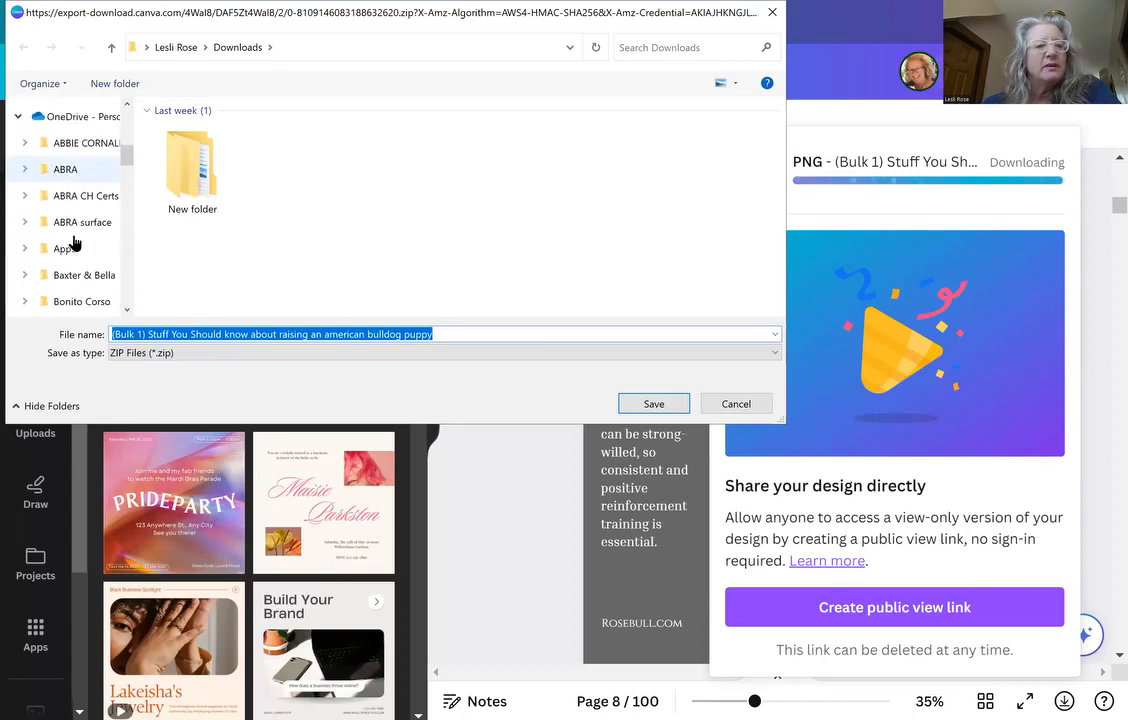
{"action": "scroll", "coordinate": [73, 242], "scroll_direction": "down", "scroll_amount": 2}
{"action": "scroll", "coordinate": [73, 242], "scroll_direction": "down", "scroll_amount": 2}
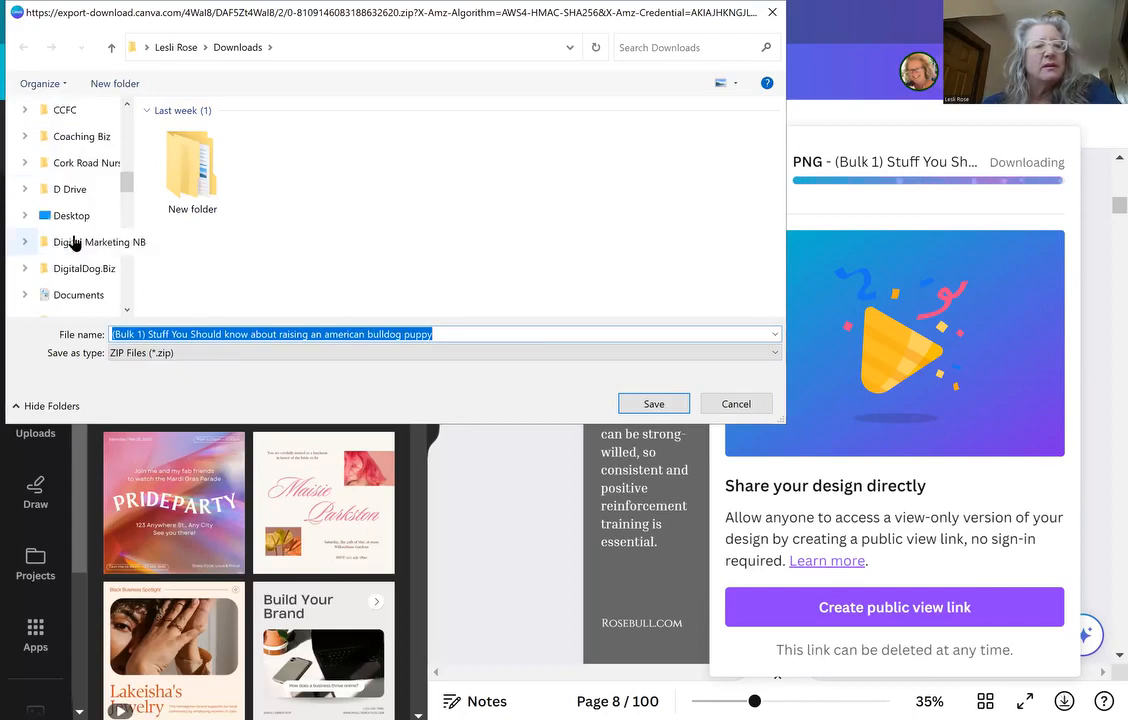
{"action": "scroll", "coordinate": [73, 242], "scroll_direction": "down", "scroll_amount": 1}
{"action": "scroll", "coordinate": [73, 242], "scroll_direction": "down", "scroll_amount": 1}
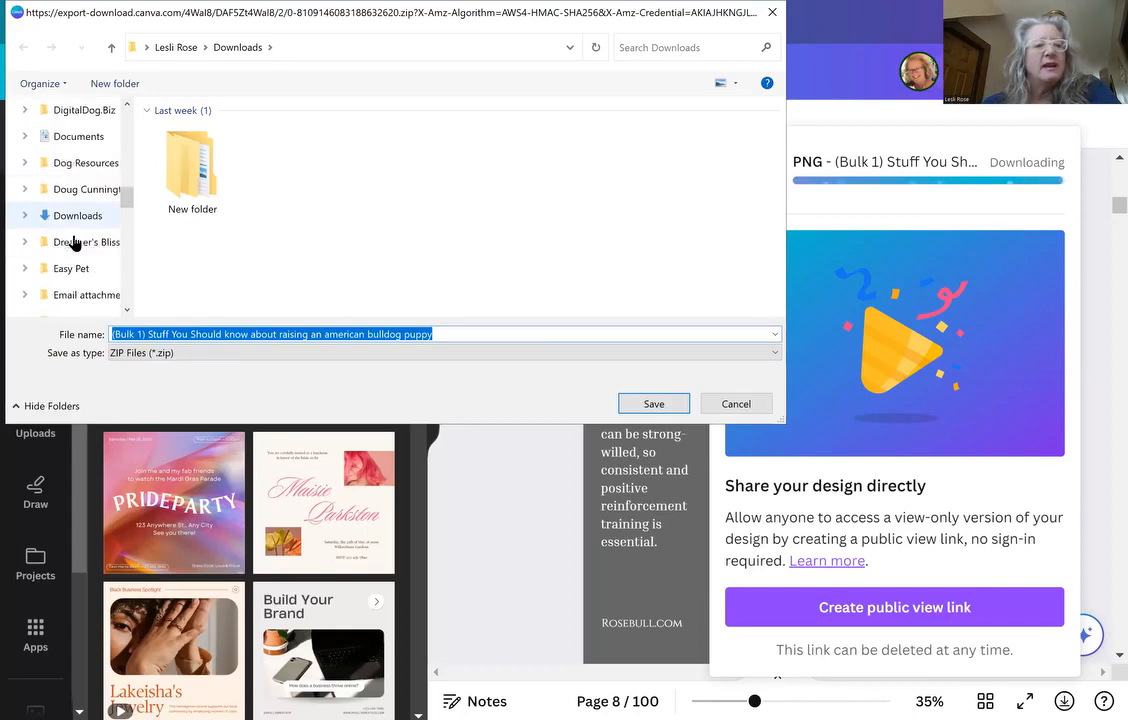
{"action": "scroll", "coordinate": [73, 242], "scroll_direction": "down", "scroll_amount": 1}
{"action": "scroll", "coordinate": [73, 242], "scroll_direction": "down", "scroll_amount": 1}
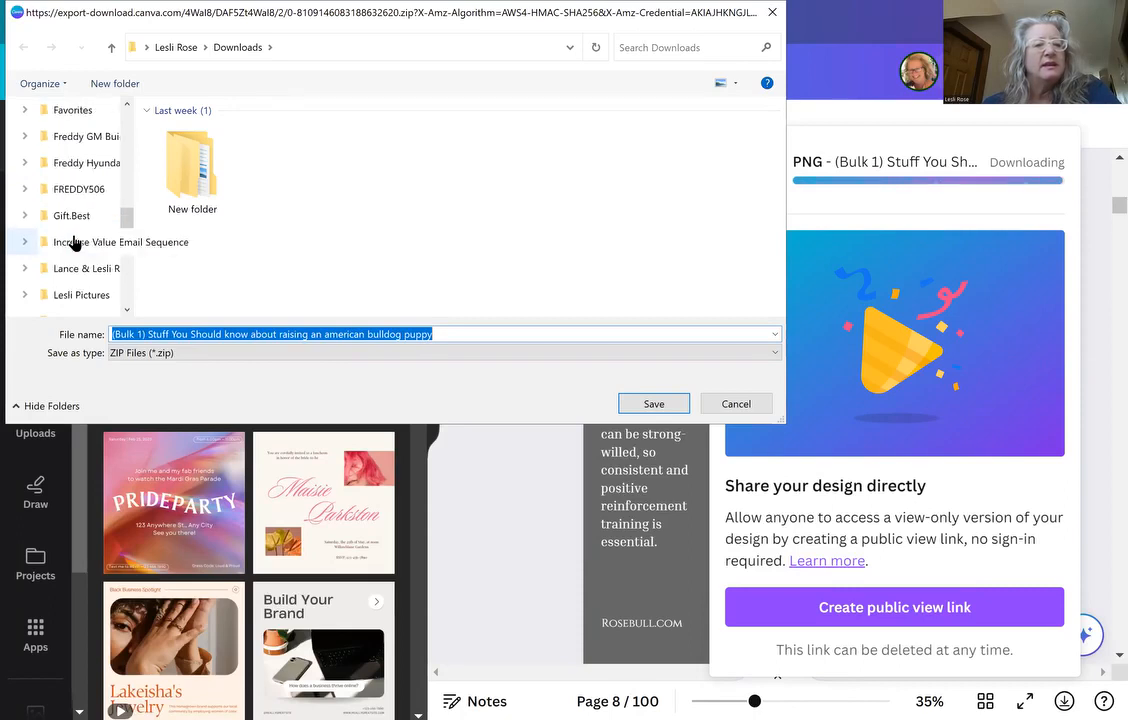
{"action": "scroll", "coordinate": [73, 242], "scroll_direction": "down", "scroll_amount": 1}
{"action": "scroll", "coordinate": [73, 242], "scroll_direction": "down", "scroll_amount": 1}
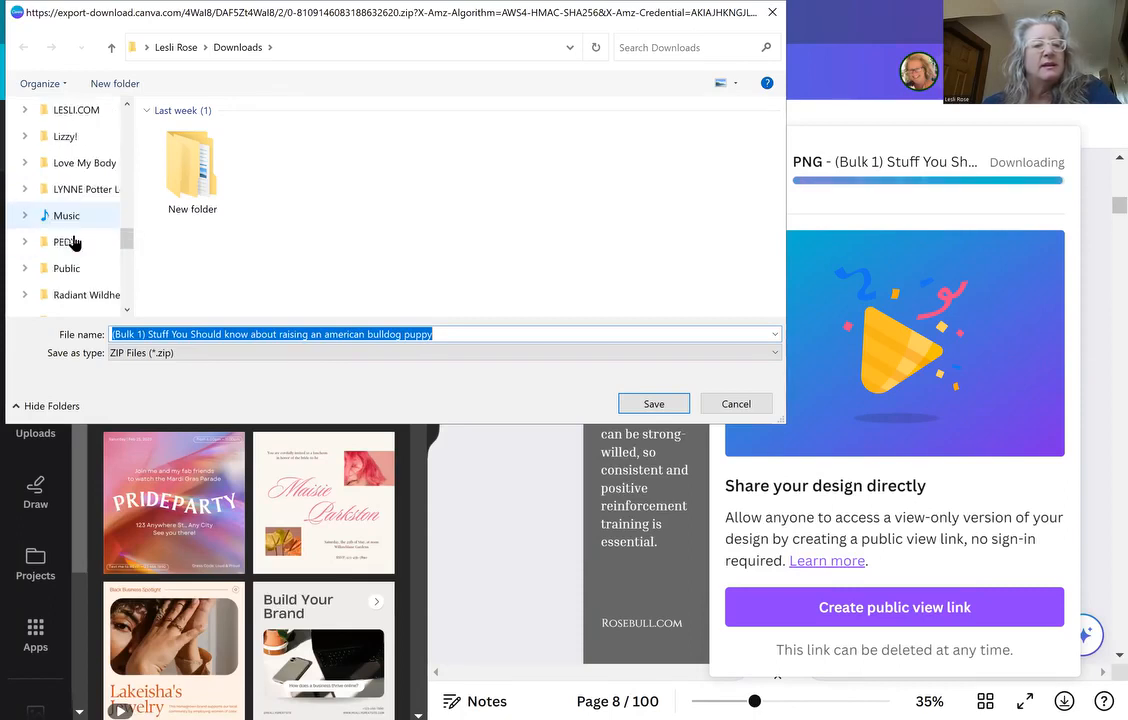
{"action": "scroll", "coordinate": [73, 242], "scroll_direction": "down", "scroll_amount": 1}
{"action": "scroll", "coordinate": [64, 279], "scroll_direction": "down", "scroll_amount": 1}
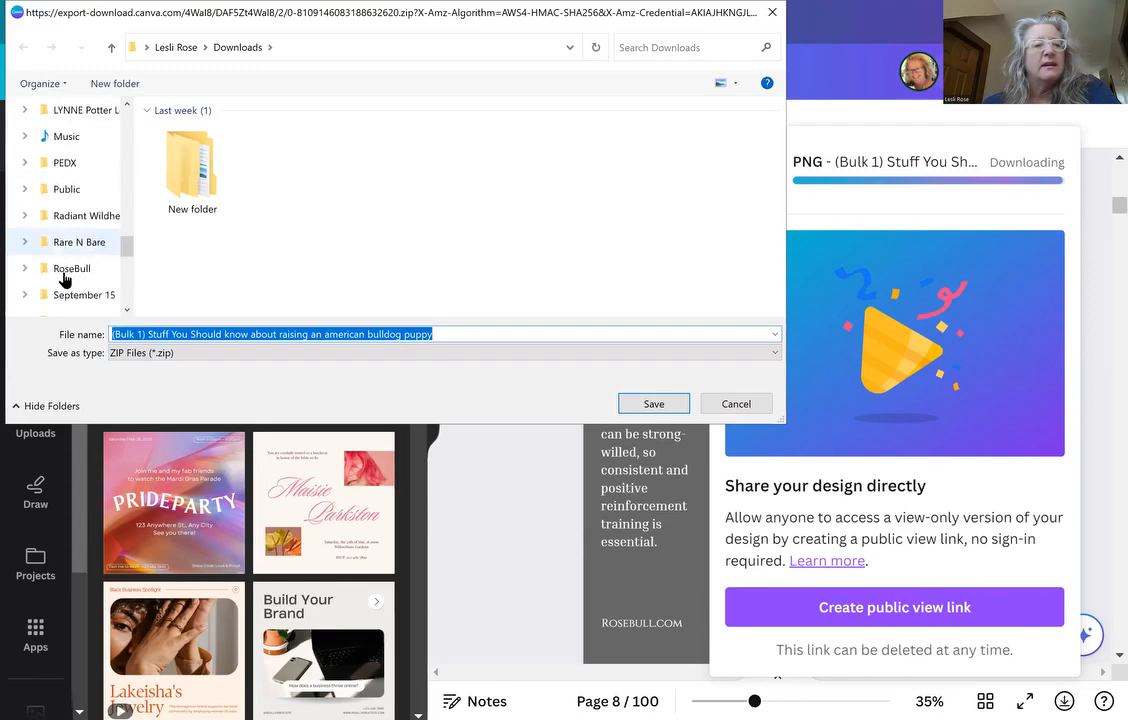
{"action": "left_click", "coordinate": [63, 272]}
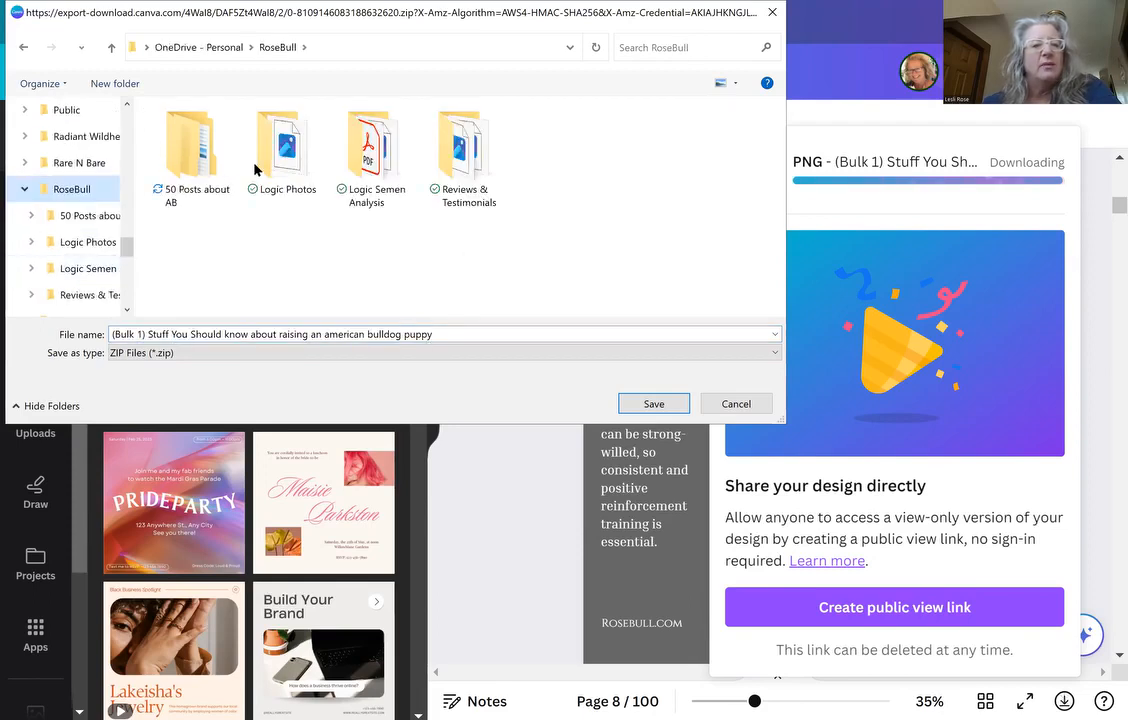
{"action": "double_click", "coordinate": [193, 168]}
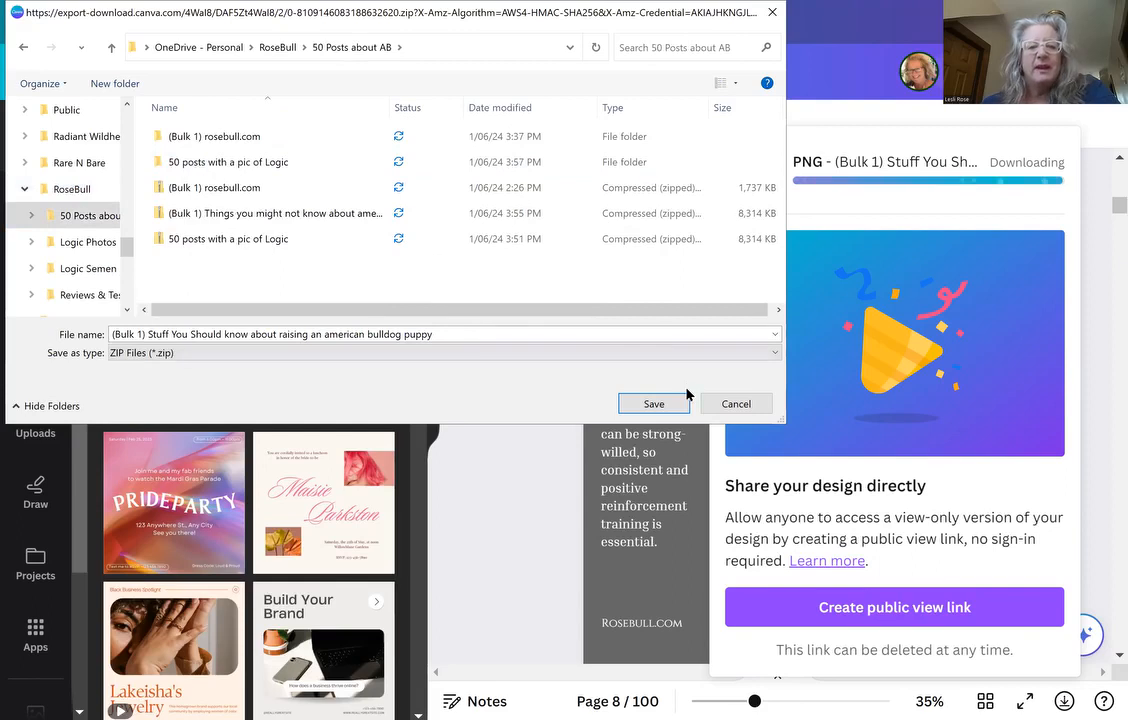
{"action": "left_click", "coordinate": [654, 404]}
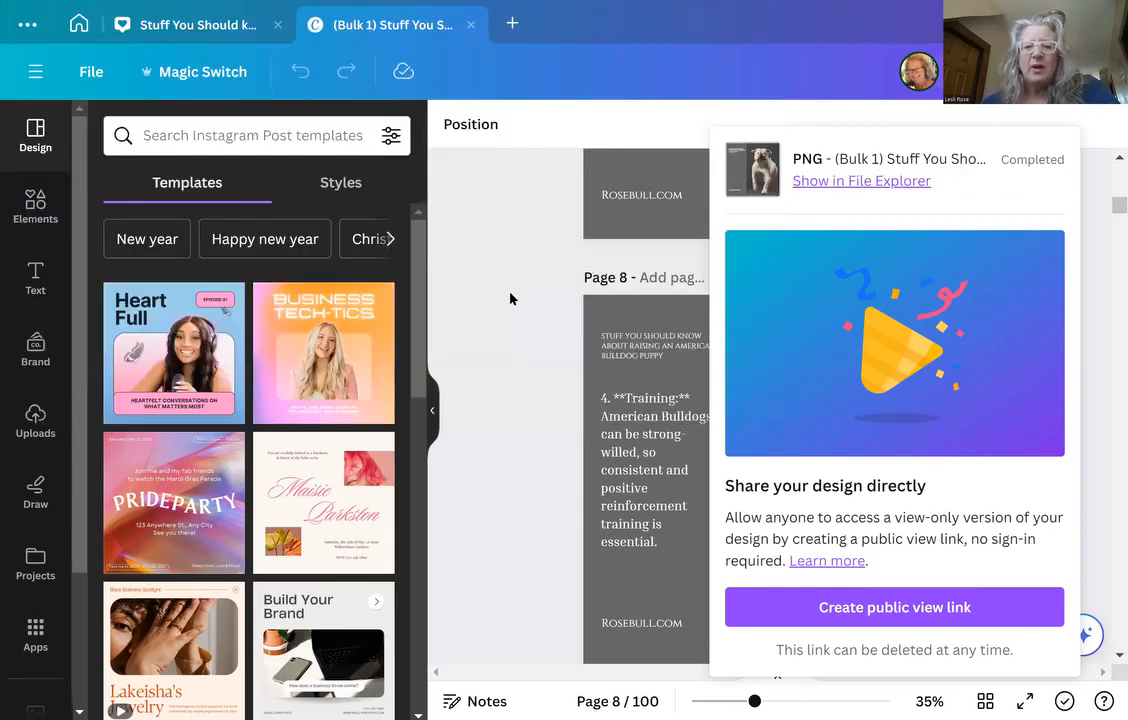
Step: Scroll back to page 2 and select its white bulldog photo
{"action": "scroll", "coordinate": [808, 325], "scroll_direction": "up", "scroll_amount": 3}
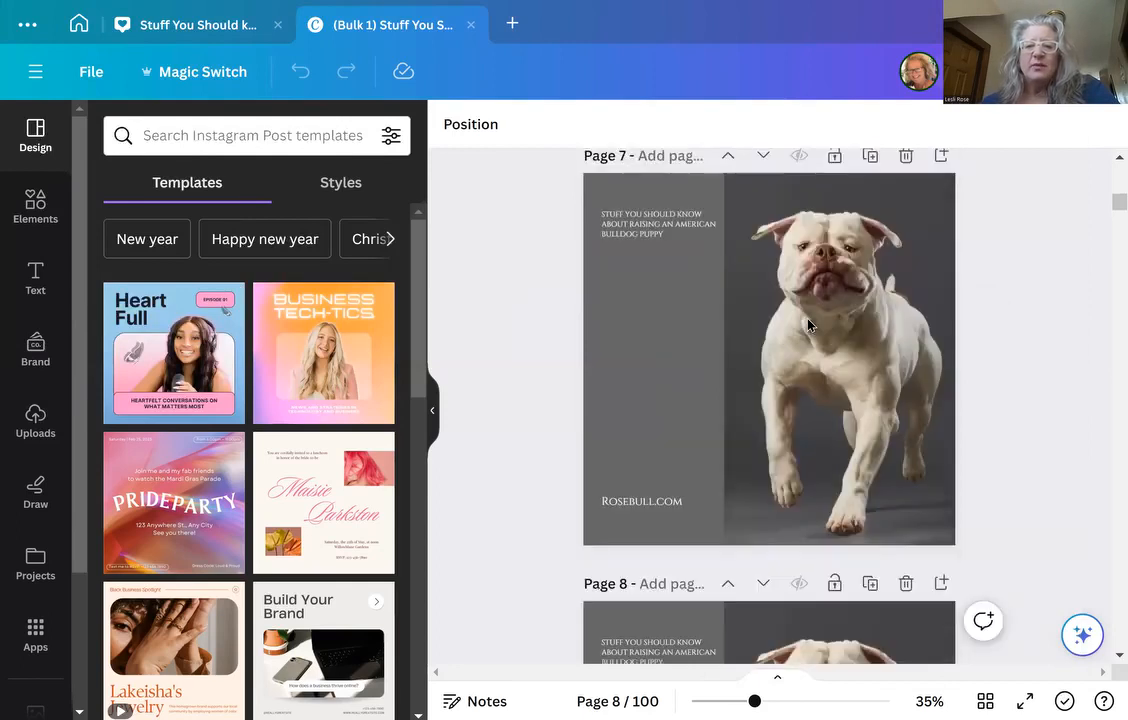
{"action": "scroll", "coordinate": [808, 325], "scroll_direction": "up", "scroll_amount": 2}
{"action": "scroll", "coordinate": [808, 325], "scroll_direction": "down", "scroll_amount": 2}
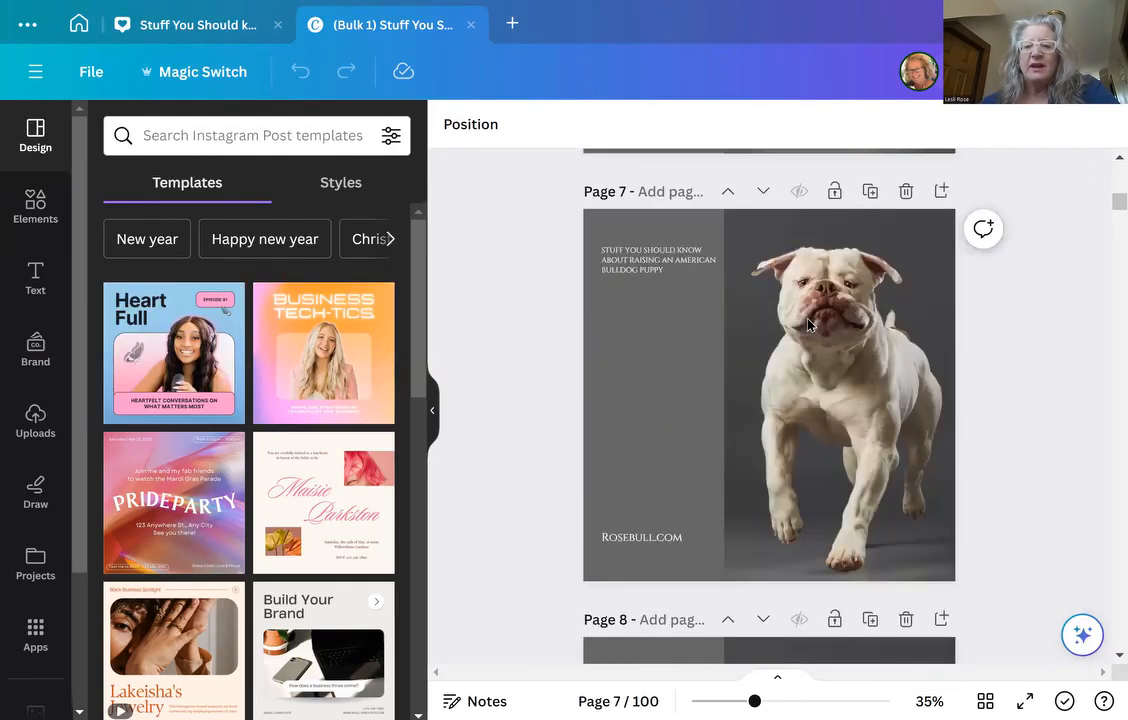
{"action": "scroll", "coordinate": [808, 325], "scroll_direction": "up", "scroll_amount": 3}
{"action": "scroll", "coordinate": [808, 325], "scroll_direction": "up", "scroll_amount": 3}
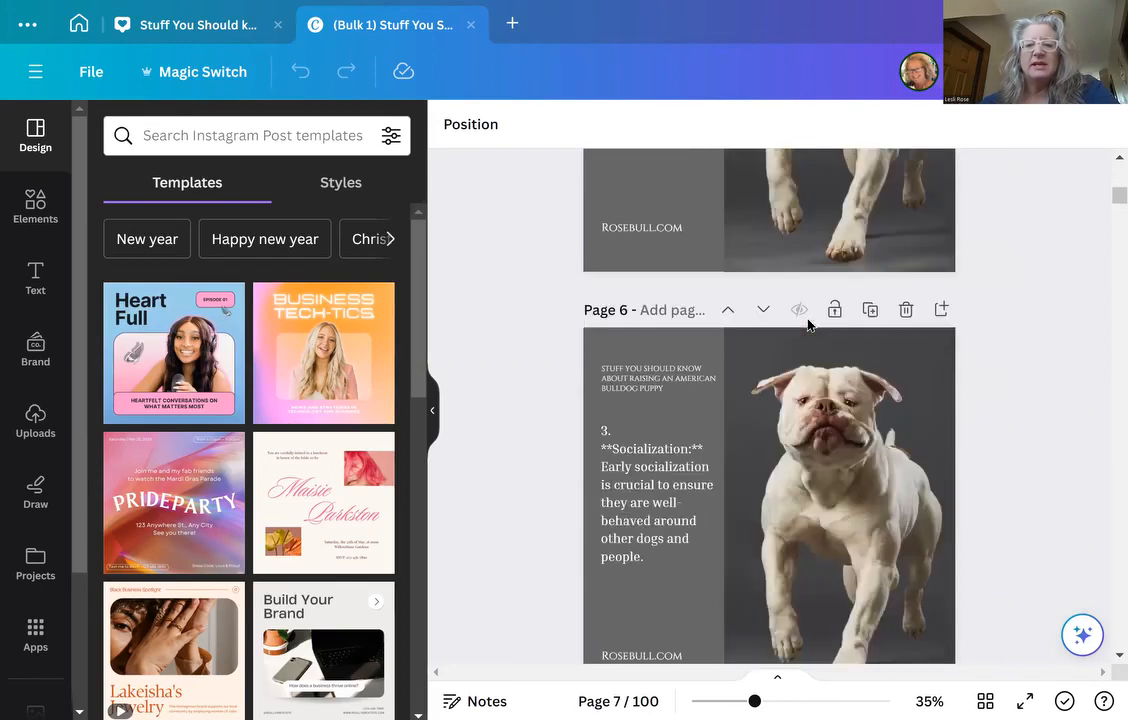
{"action": "scroll", "coordinate": [808, 325], "scroll_direction": "up", "scroll_amount": 3}
{"action": "scroll", "coordinate": [806, 272], "scroll_direction": "up", "scroll_amount": 6}
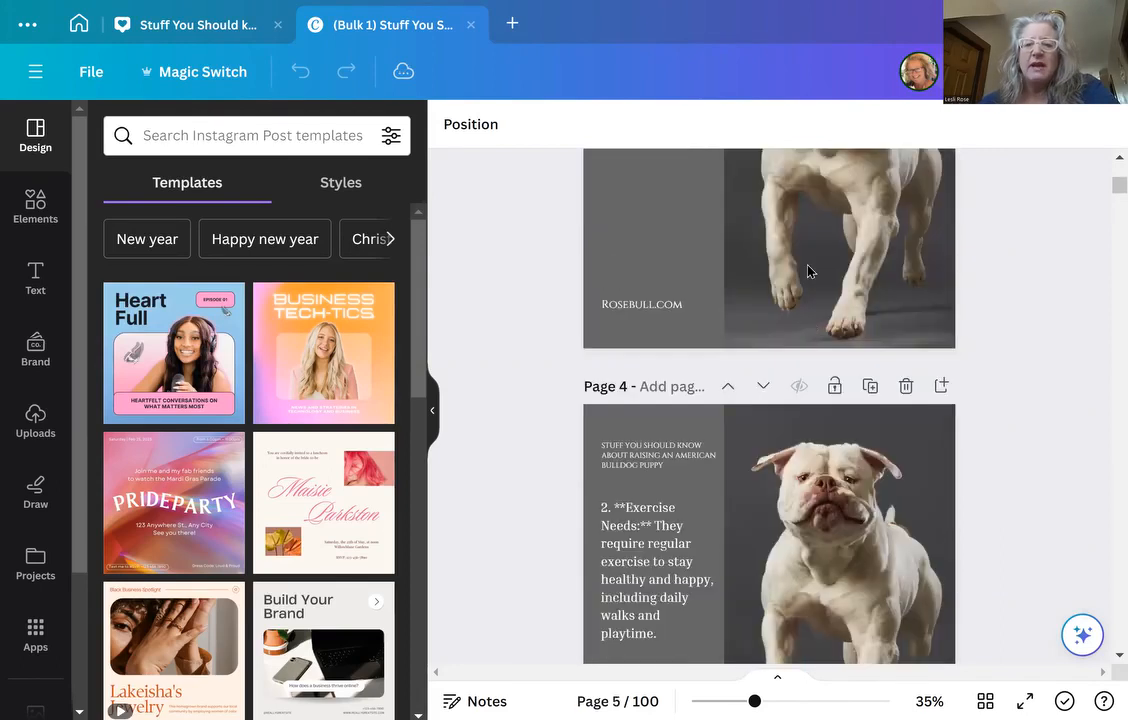
{"action": "scroll", "coordinate": [810, 253], "scroll_direction": "up", "scroll_amount": 3}
{"action": "scroll", "coordinate": [810, 250], "scroll_direction": "down", "scroll_amount": 1}
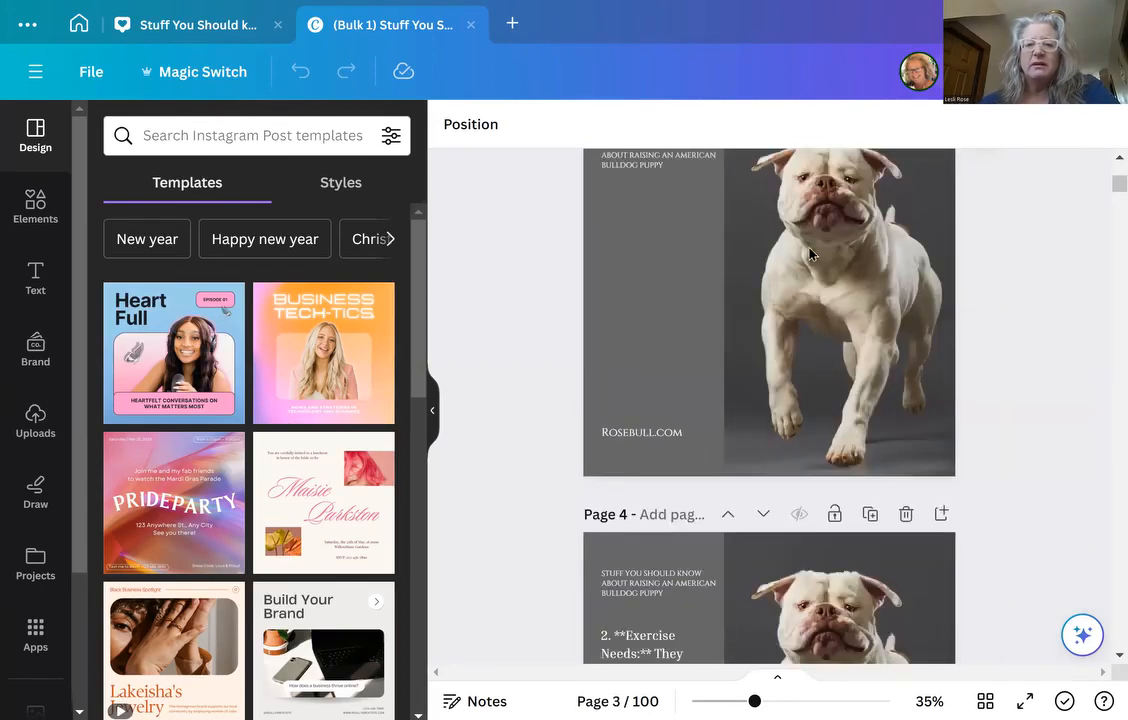
{"action": "scroll", "coordinate": [820, 300], "scroll_direction": "up", "scroll_amount": 5}
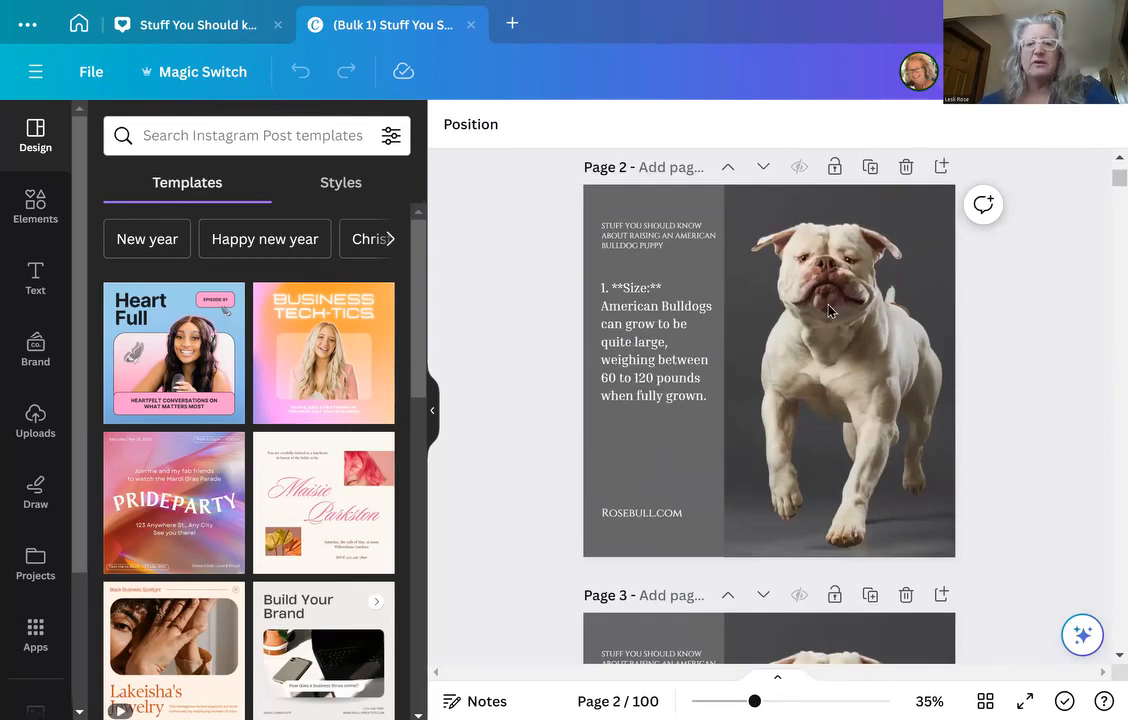
{"action": "left_click", "coordinate": [828, 311]}
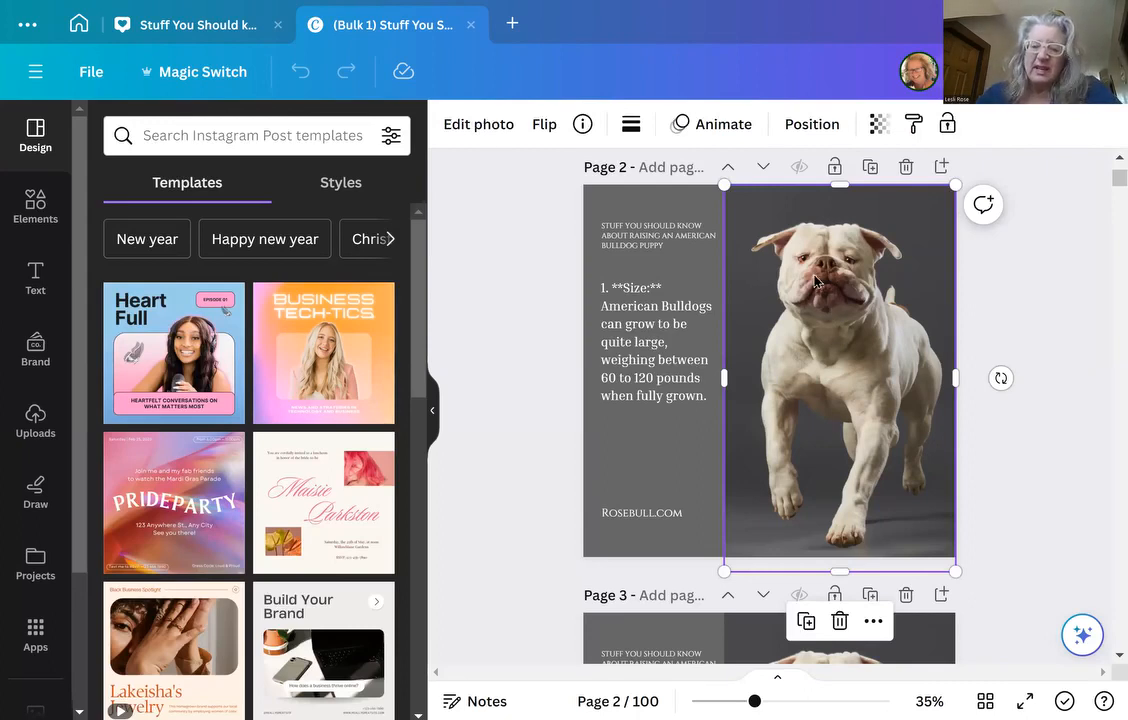
{"action": "key", "text": "Delete"}
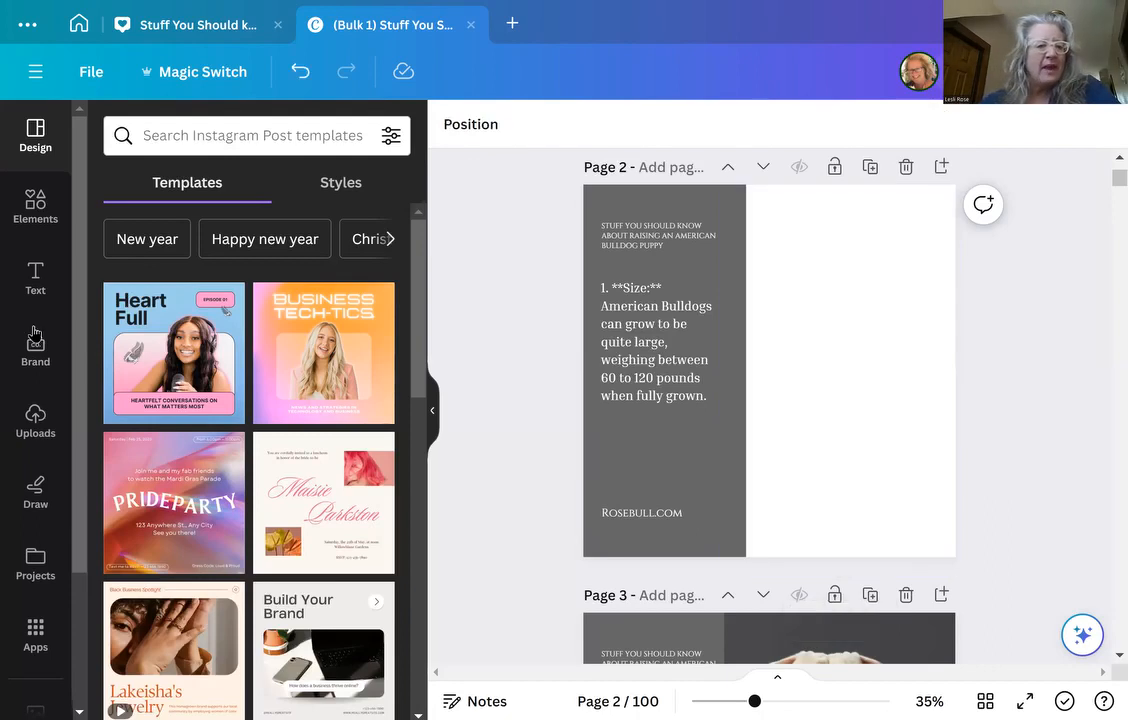
{"action": "left_click", "coordinate": [33, 422]}
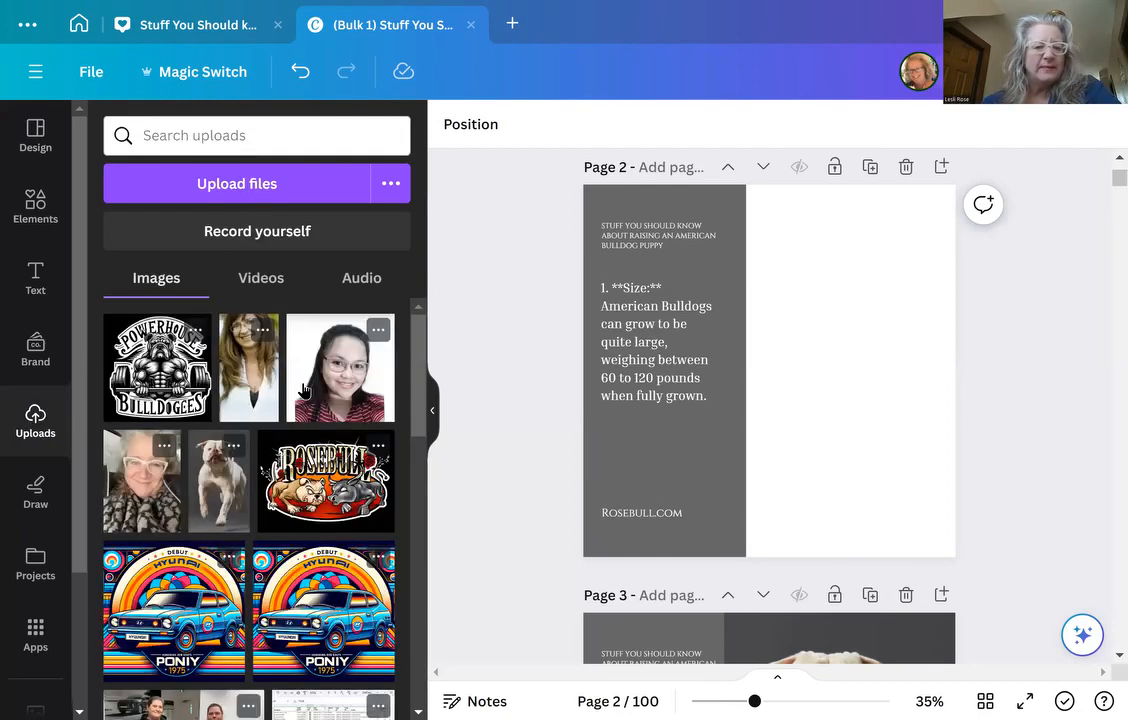
{"action": "scroll", "coordinate": [304, 390], "scroll_direction": "down", "scroll_amount": 2}
{"action": "scroll", "coordinate": [304, 390], "scroll_direction": "down", "scroll_amount": 3}
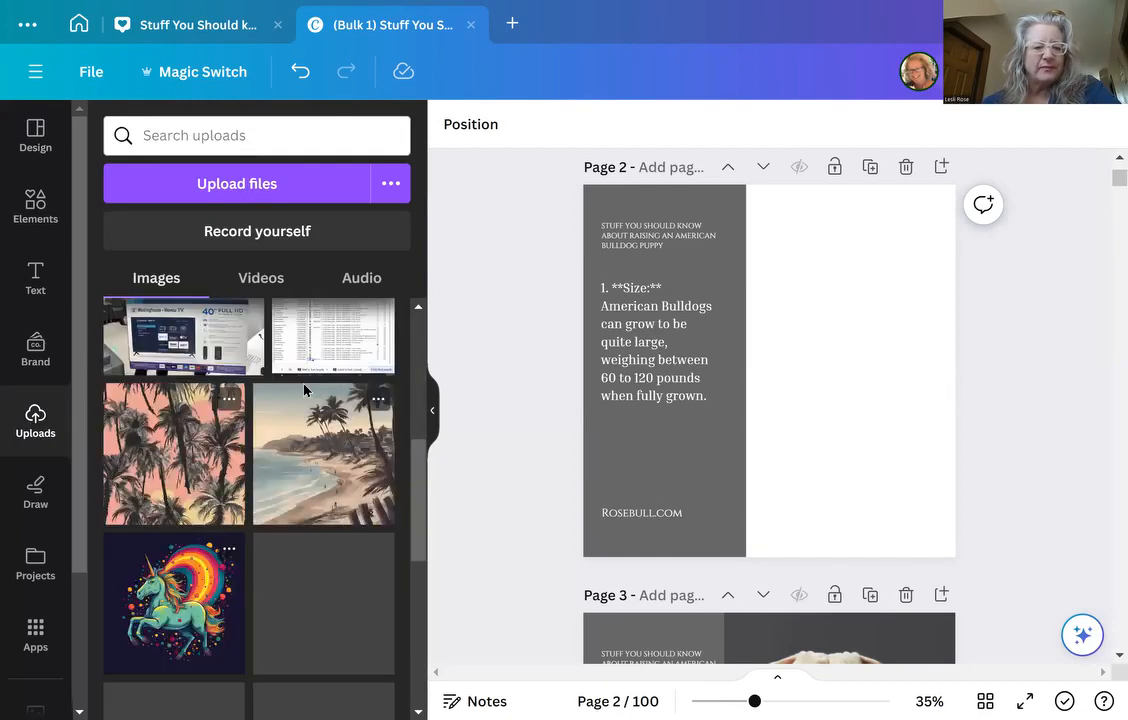
{"action": "scroll", "coordinate": [304, 390], "scroll_direction": "down", "scroll_amount": 2}
{"action": "scroll", "coordinate": [304, 390], "scroll_direction": "down", "scroll_amount": 1}
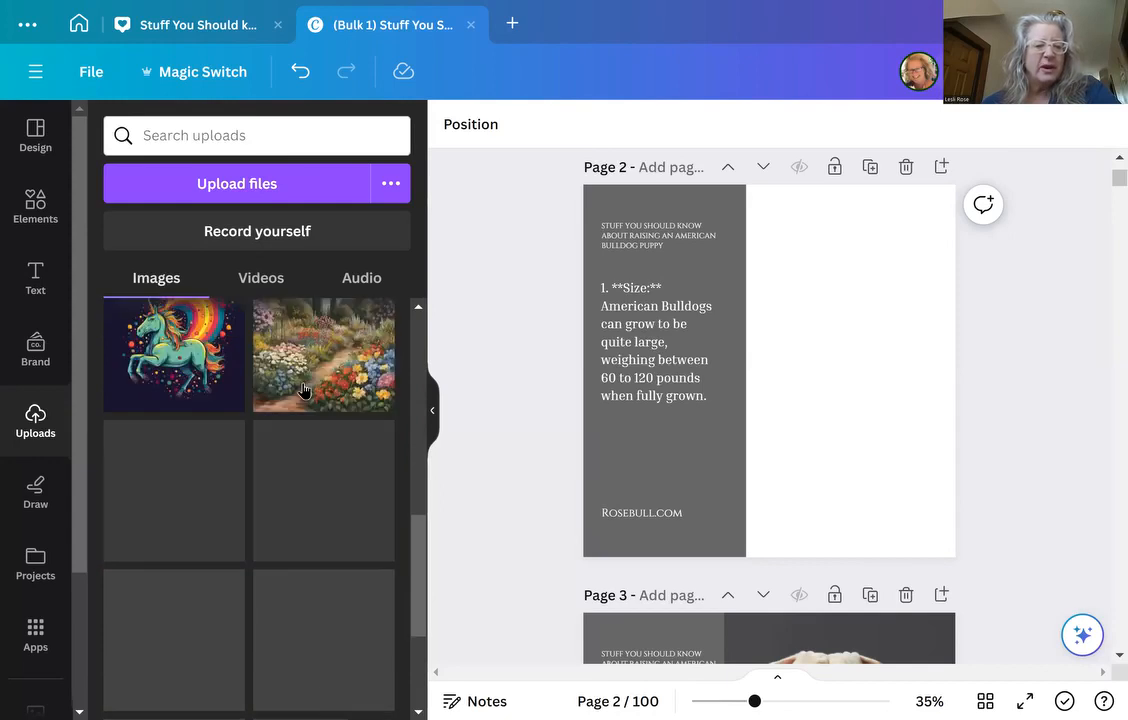
{"action": "scroll", "coordinate": [304, 390], "scroll_direction": "down", "scroll_amount": 1}
{"action": "scroll", "coordinate": [304, 390], "scroll_direction": "down", "scroll_amount": 2}
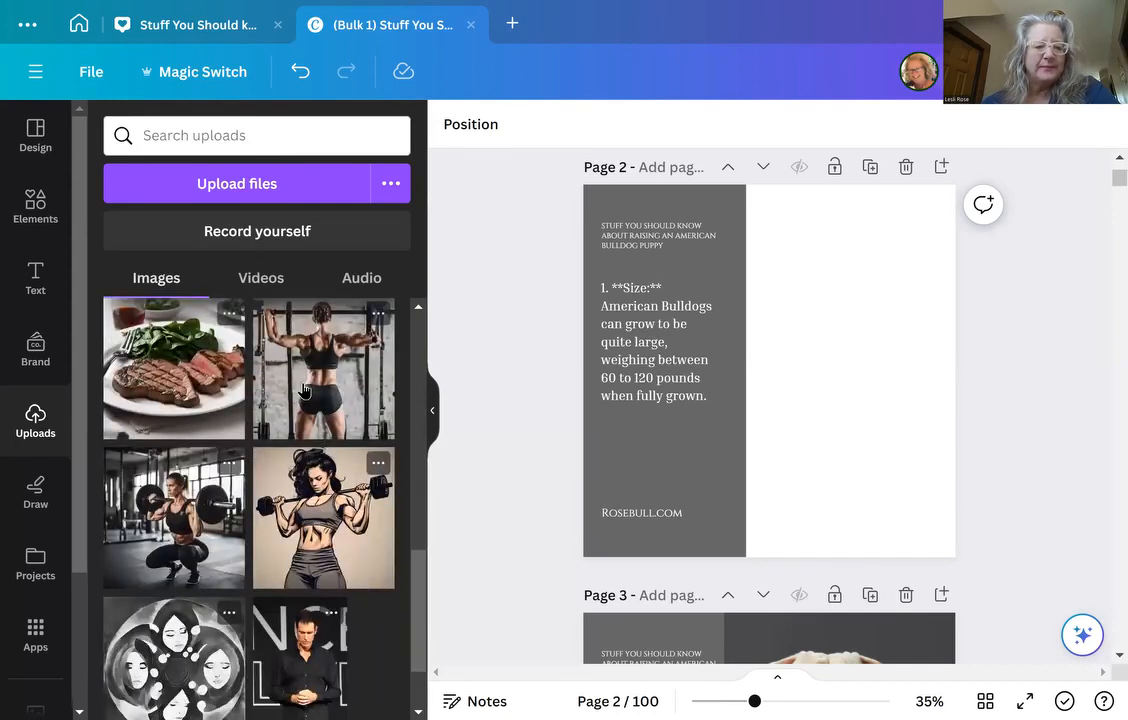
{"action": "scroll", "coordinate": [304, 390], "scroll_direction": "down", "scroll_amount": 2}
{"action": "scroll", "coordinate": [304, 390], "scroll_direction": "down", "scroll_amount": 2}
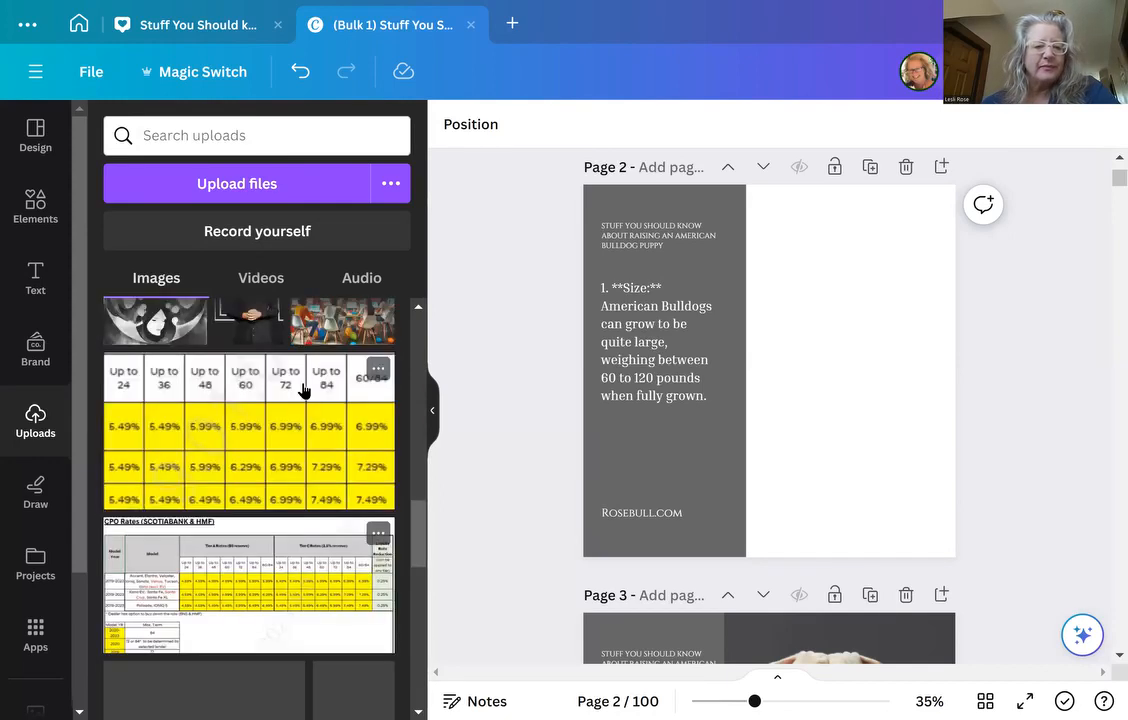
{"action": "scroll", "coordinate": [304, 390], "scroll_direction": "down", "scroll_amount": 2}
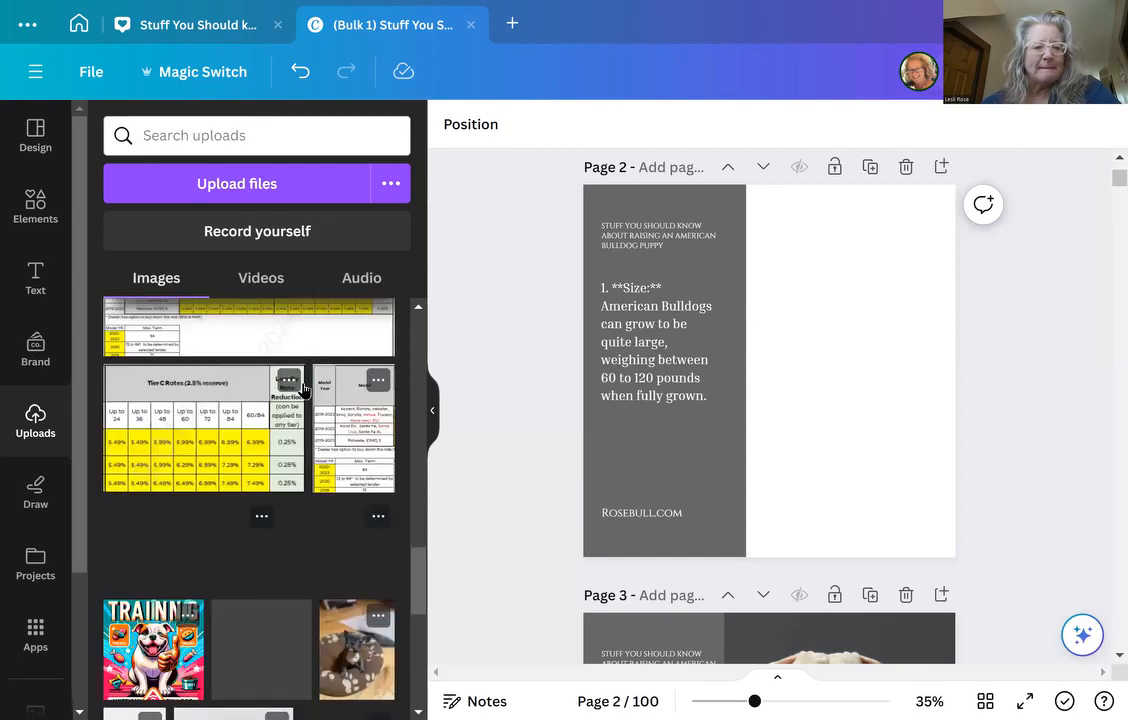
{"action": "scroll", "coordinate": [304, 390], "scroll_direction": "down", "scroll_amount": 2}
{"action": "scroll", "coordinate": [304, 390], "scroll_direction": "down", "scroll_amount": 2}
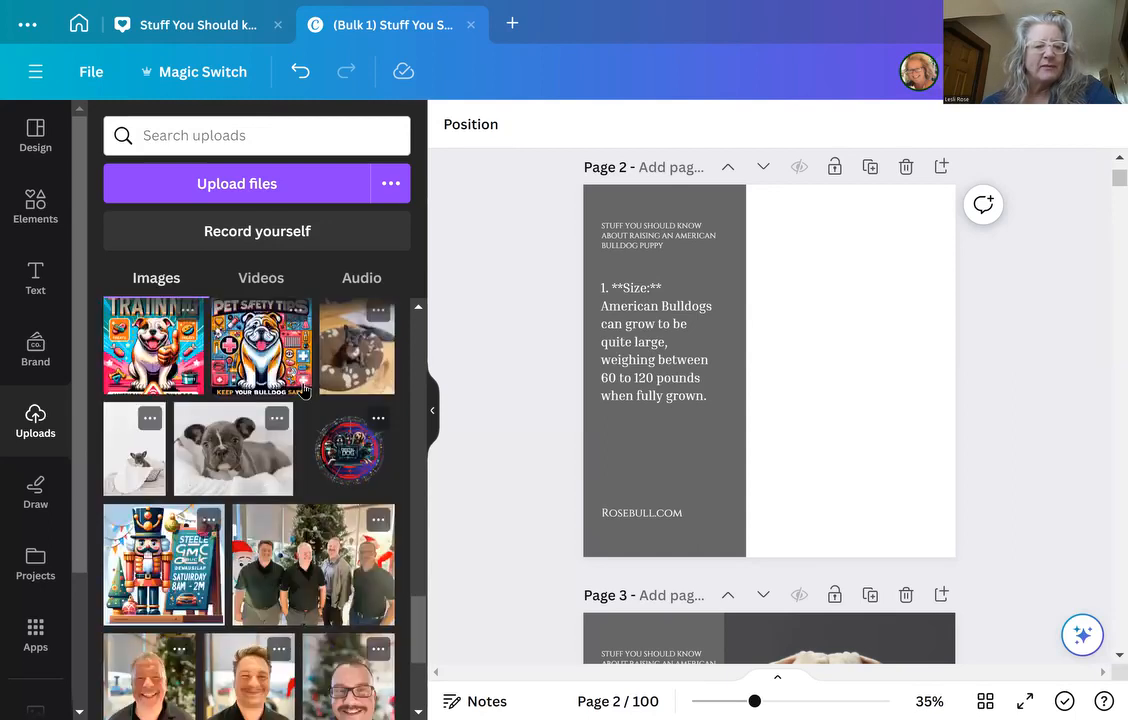
{"action": "scroll", "coordinate": [304, 390], "scroll_direction": "down", "scroll_amount": 2}
{"action": "scroll", "coordinate": [304, 390], "scroll_direction": "down", "scroll_amount": 2}
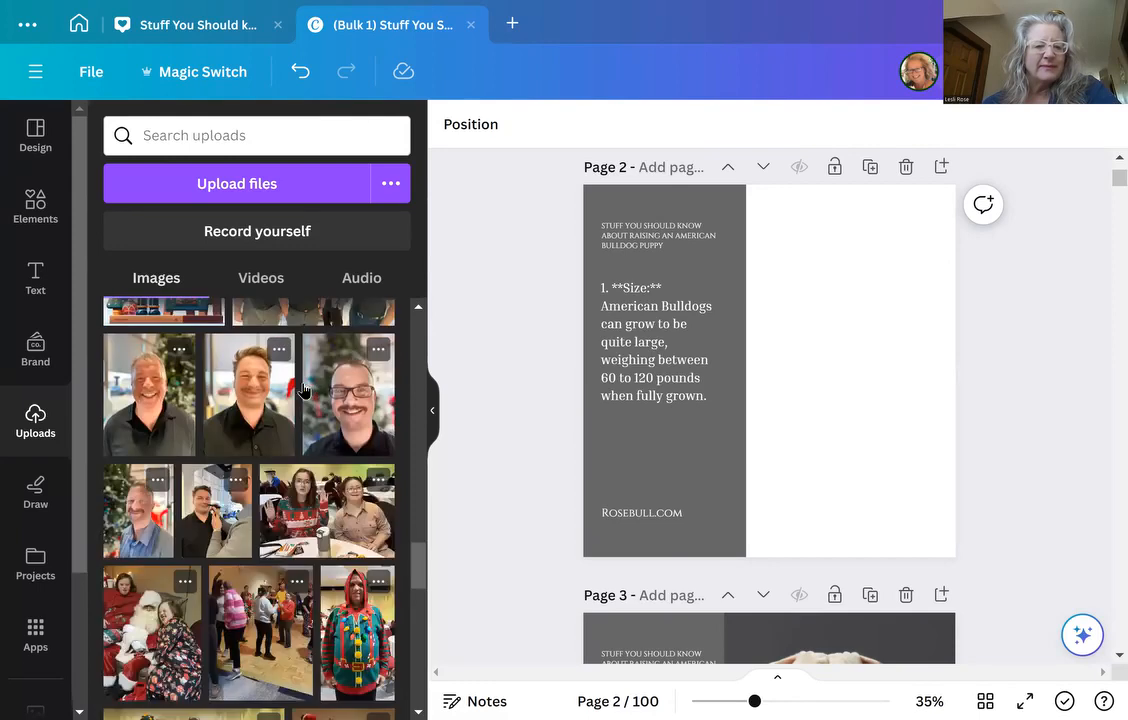
{"action": "scroll", "coordinate": [304, 390], "scroll_direction": "down", "scroll_amount": 2}
{"action": "scroll", "coordinate": [304, 390], "scroll_direction": "down", "scroll_amount": 2}
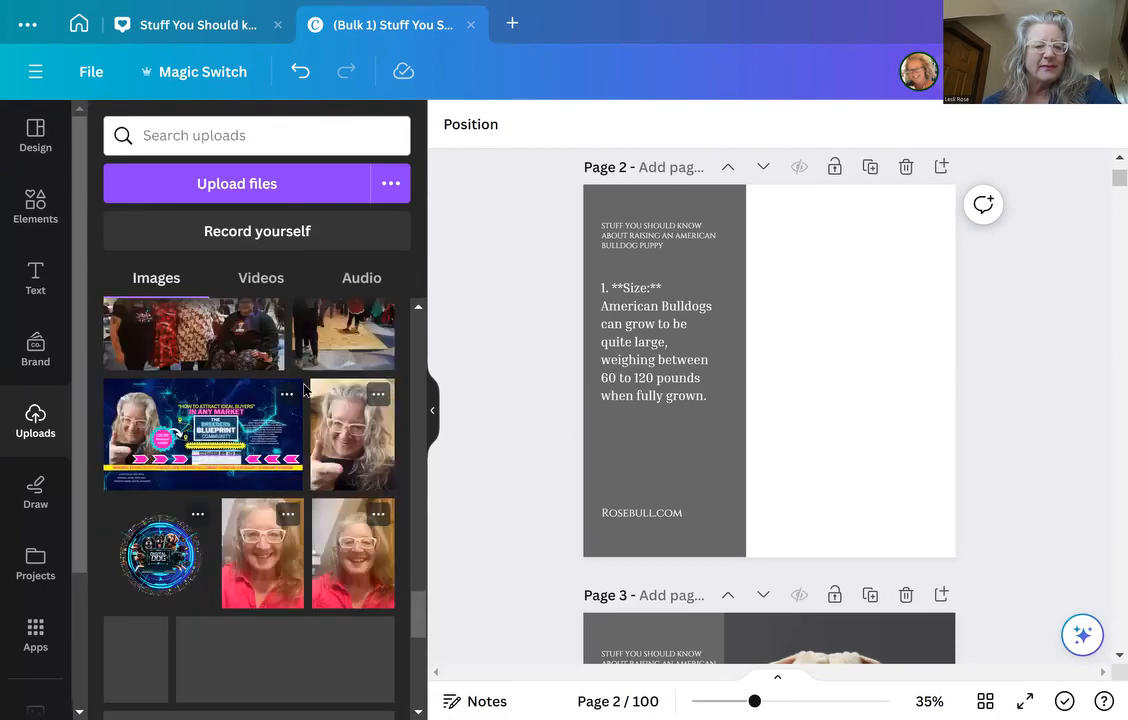
{"action": "scroll", "coordinate": [304, 390], "scroll_direction": "down", "scroll_amount": 2}
{"action": "scroll", "coordinate": [304, 390], "scroll_direction": "down", "scroll_amount": 1}
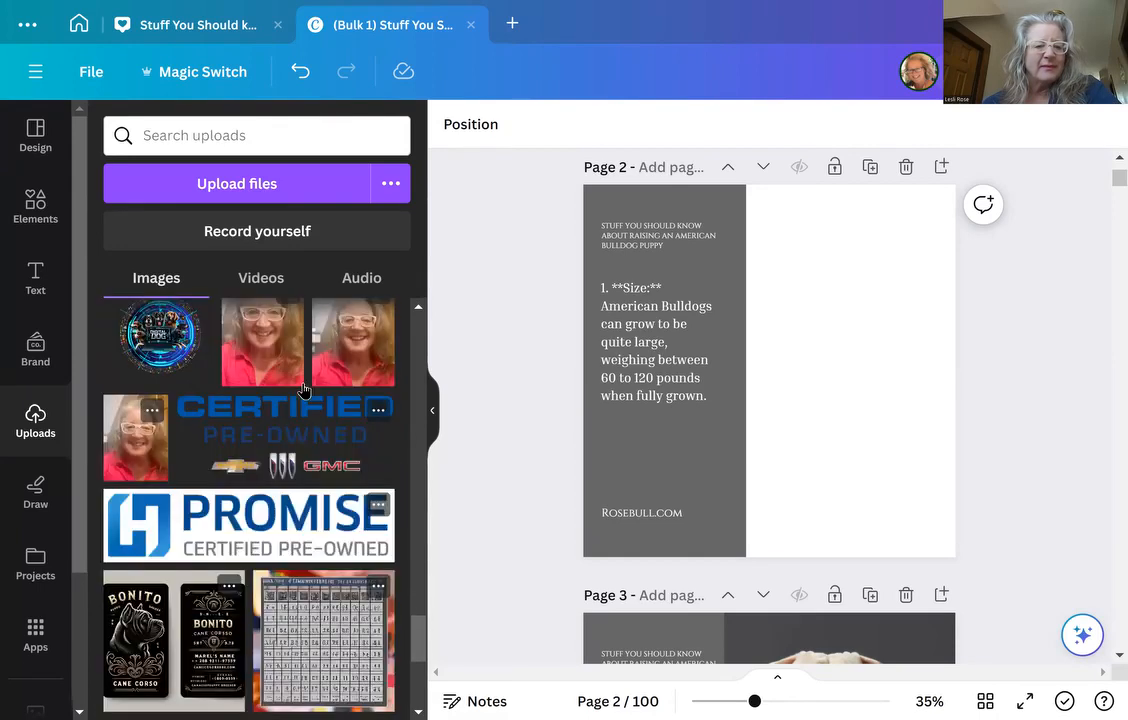
{"action": "scroll", "coordinate": [304, 390], "scroll_direction": "down", "scroll_amount": 3}
{"action": "scroll", "coordinate": [305, 390], "scroll_direction": "down", "scroll_amount": 3}
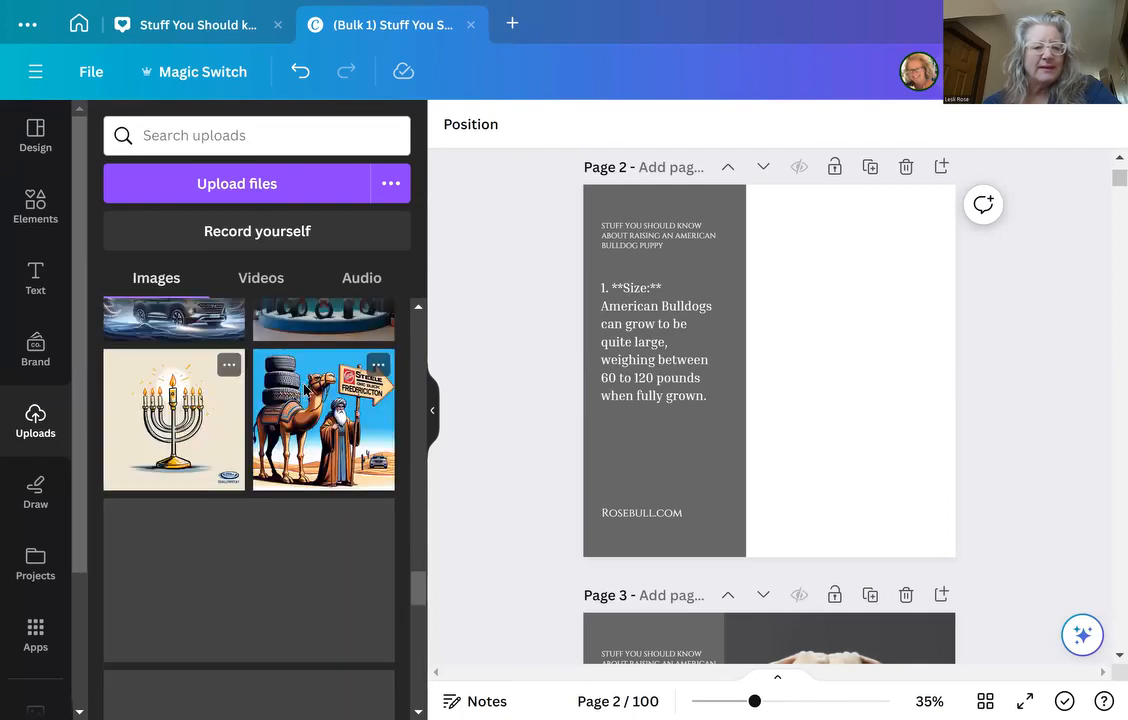
{"action": "scroll", "coordinate": [304, 390], "scroll_direction": "down", "scroll_amount": 2}
{"action": "scroll", "coordinate": [304, 390], "scroll_direction": "down", "scroll_amount": 2}
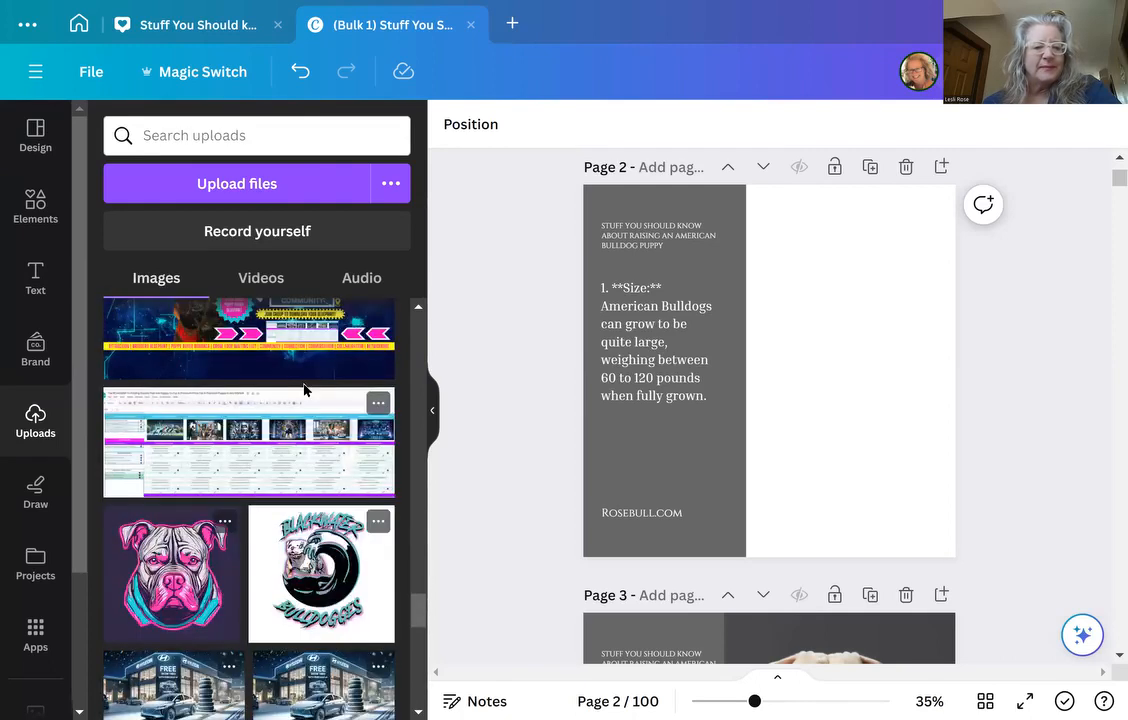
{"action": "scroll", "coordinate": [304, 390], "scroll_direction": "down", "scroll_amount": 2}
{"action": "scroll", "coordinate": [304, 390], "scroll_direction": "down", "scroll_amount": 3}
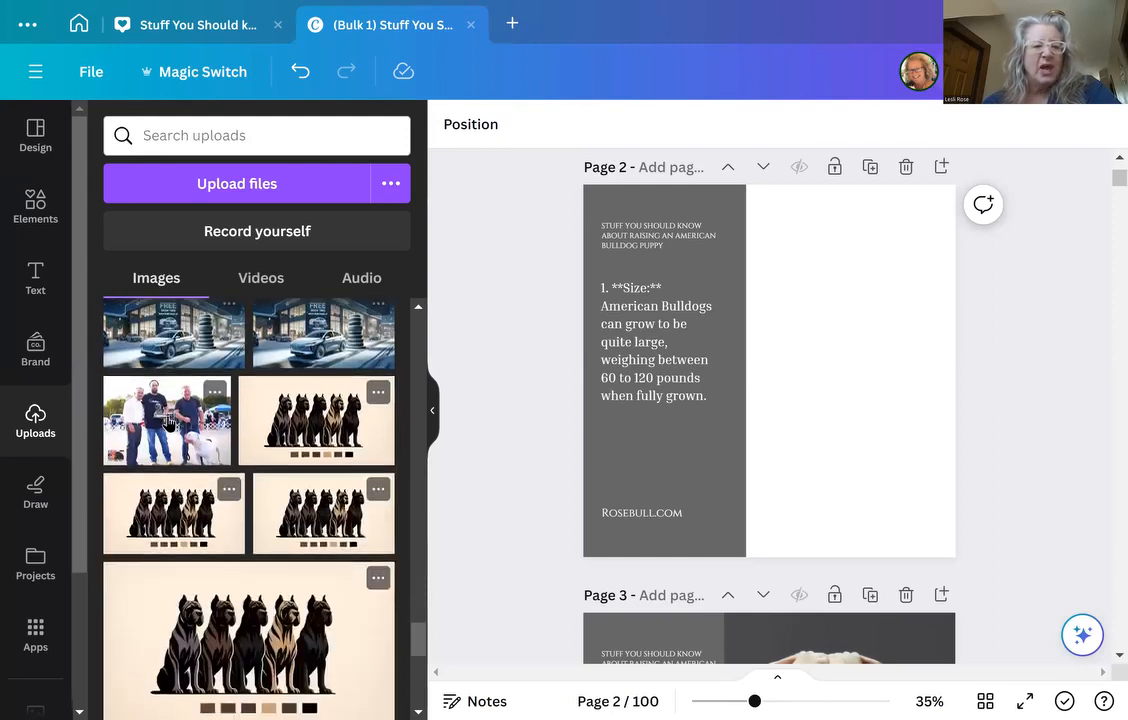
{"action": "left_click", "coordinate": [168, 424]}
Step: Enlarge the men-and-bulldog photo to fill Page 2 and send it behind the text panel
{"action": "left_click_drag", "start_coordinate": [759, 344], "coordinate": [834, 246]}
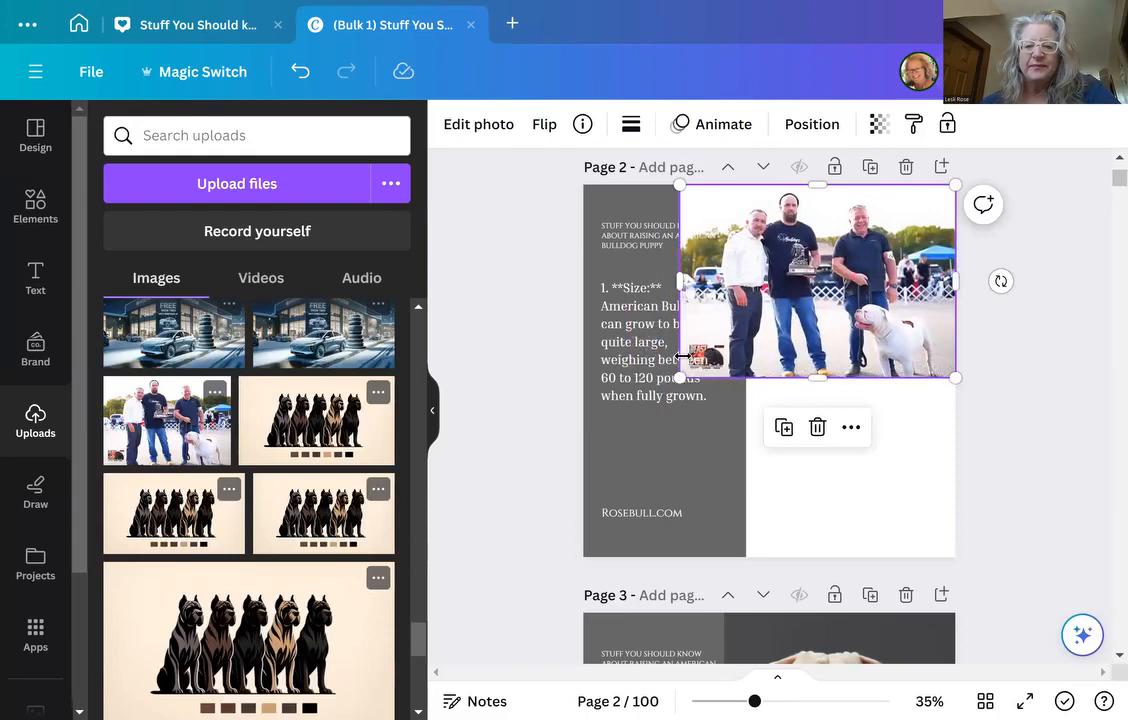
{"action": "left_click_drag", "start_coordinate": [679, 377], "coordinate": [541, 705]}
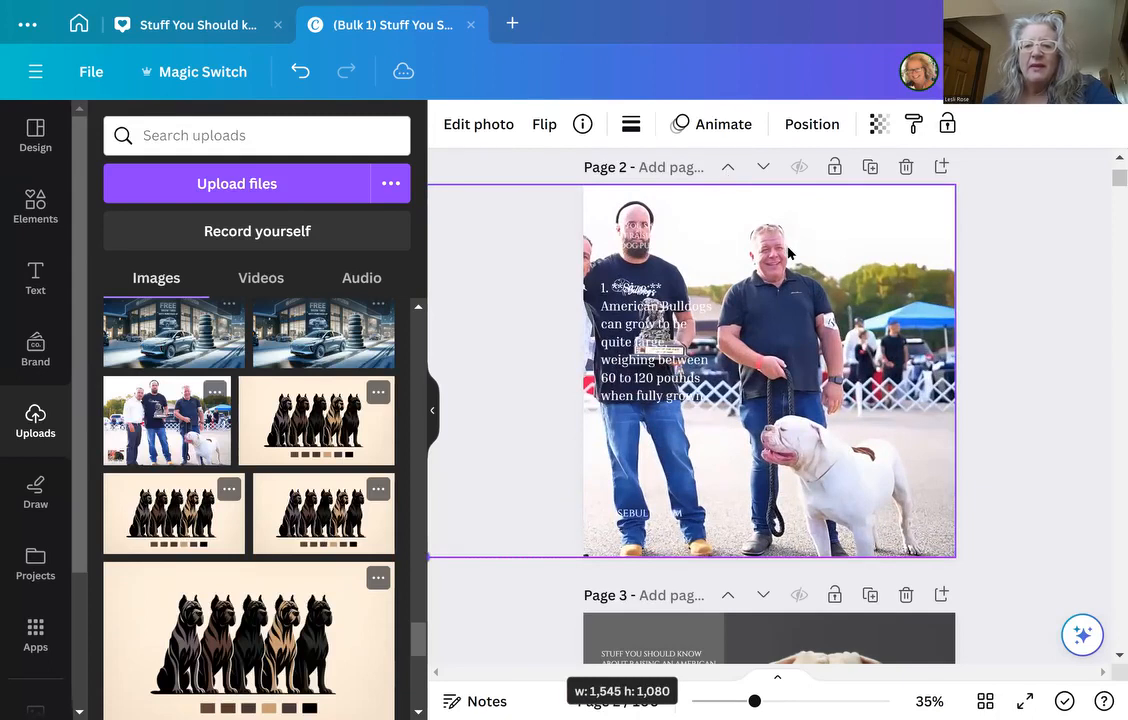
{"action": "left_click_drag", "start_coordinate": [805, 305], "coordinate": [831, 305]}
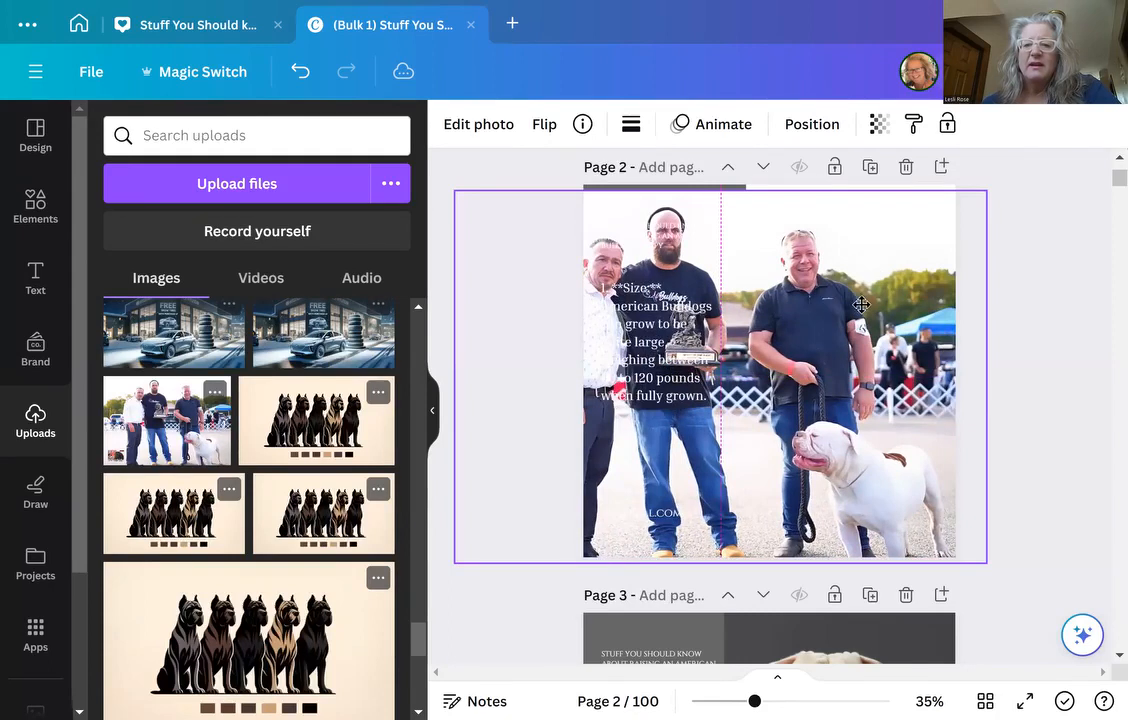
{"action": "left_click_drag", "start_coordinate": [858, 304], "coordinate": [908, 310]}
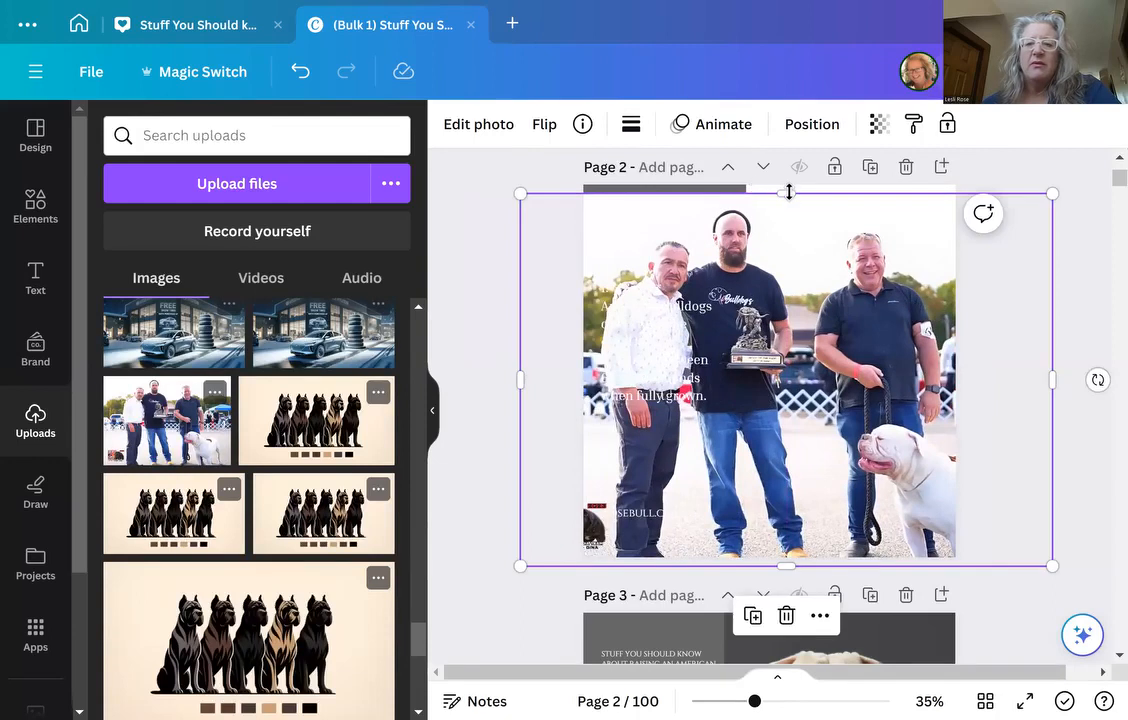
{"action": "left_click_drag", "start_coordinate": [798, 217], "coordinate": [800, 208]}
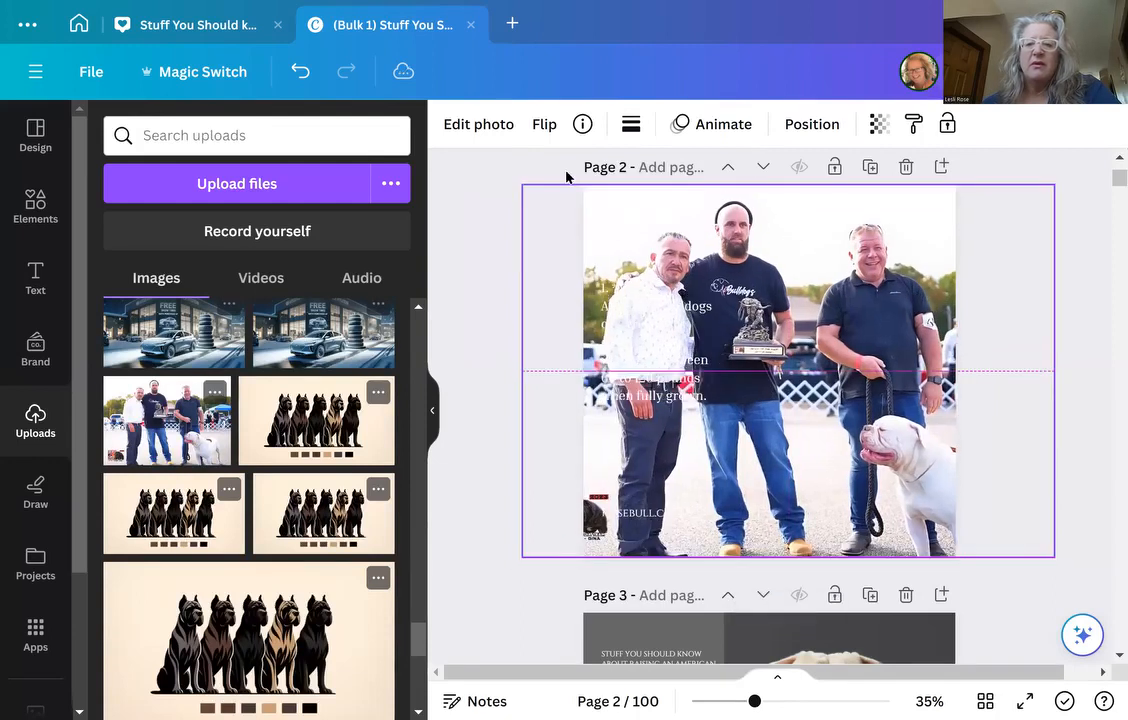
{"action": "left_click", "coordinate": [799, 130]}
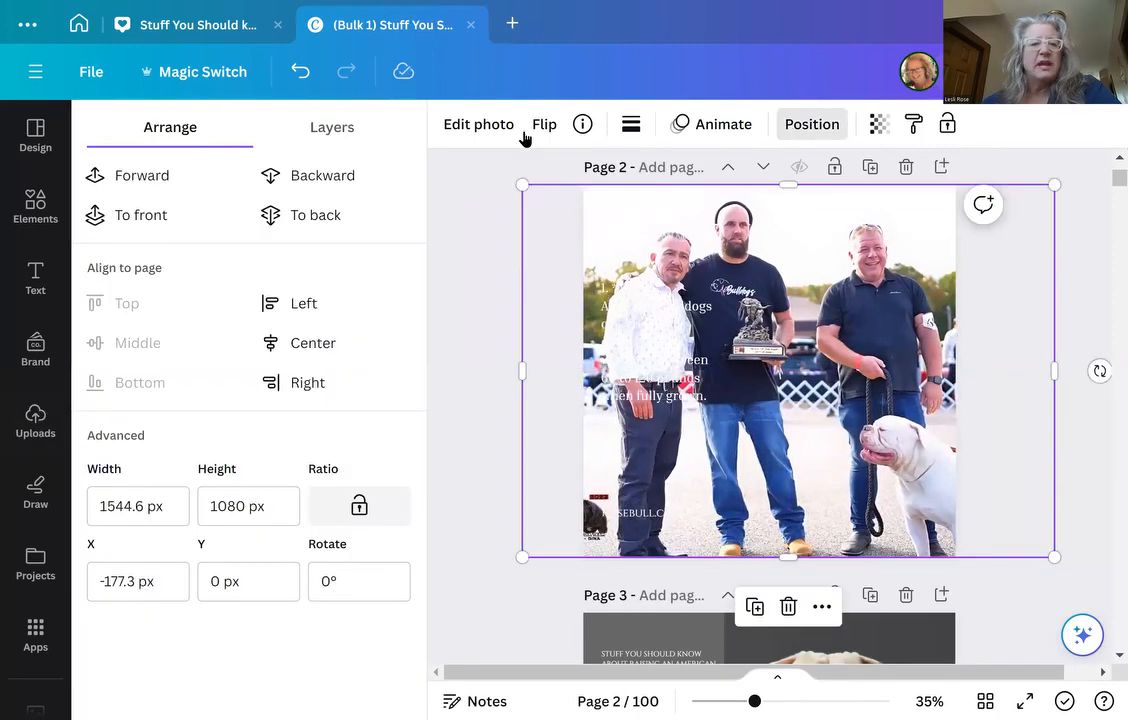
{"action": "left_click", "coordinate": [315, 175]}
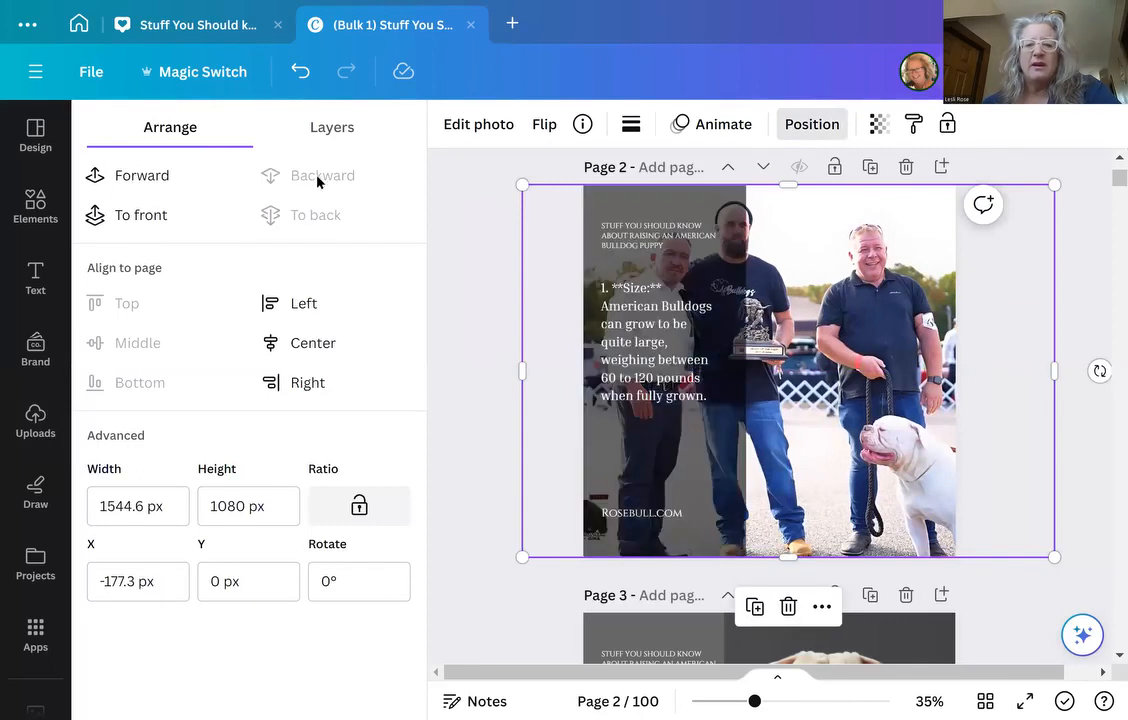
Step: Narrow the dark text panel to about 398 px wide
{"action": "left_click", "coordinate": [743, 191]}
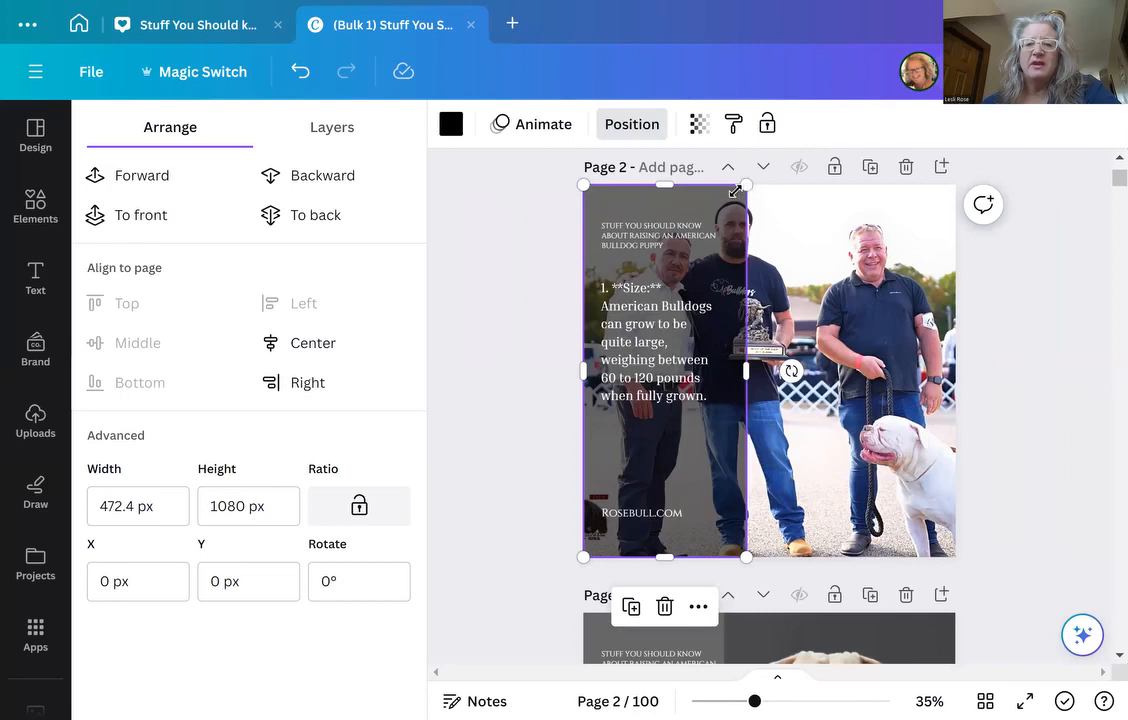
{"action": "left_click_drag", "start_coordinate": [740, 188], "coordinate": [742, 193]}
{"action": "left_click_drag", "start_coordinate": [668, 178], "coordinate": [649, 154]}
{"action": "left_click_drag", "start_coordinate": [738, 355], "coordinate": [718, 372]}
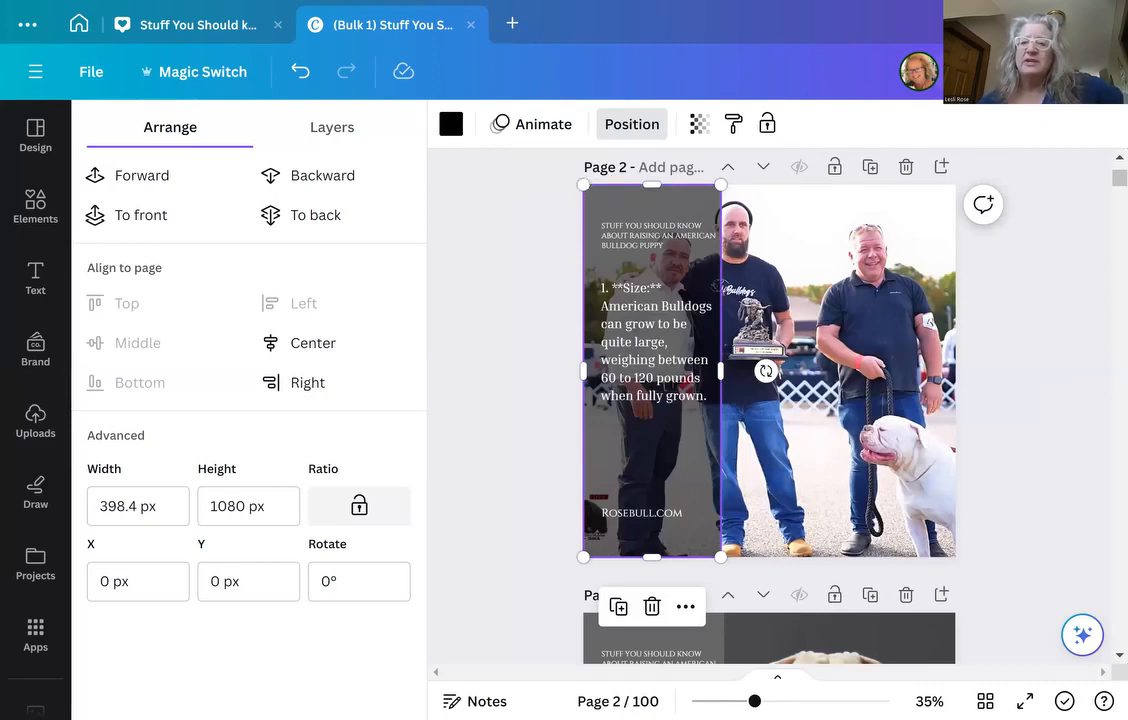
{"action": "left_click", "coordinate": [1076, 72]}
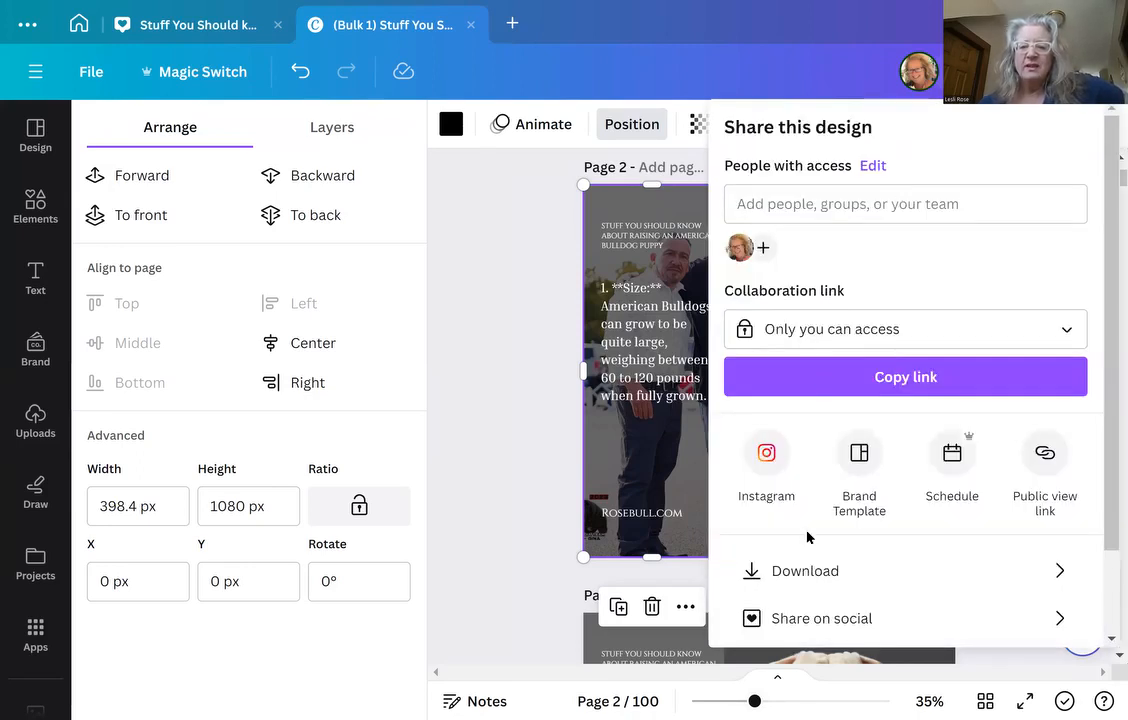
Step: Limit the PNG download's page selection to Page 2 only and confirm it
{"action": "left_click", "coordinate": [806, 571]}
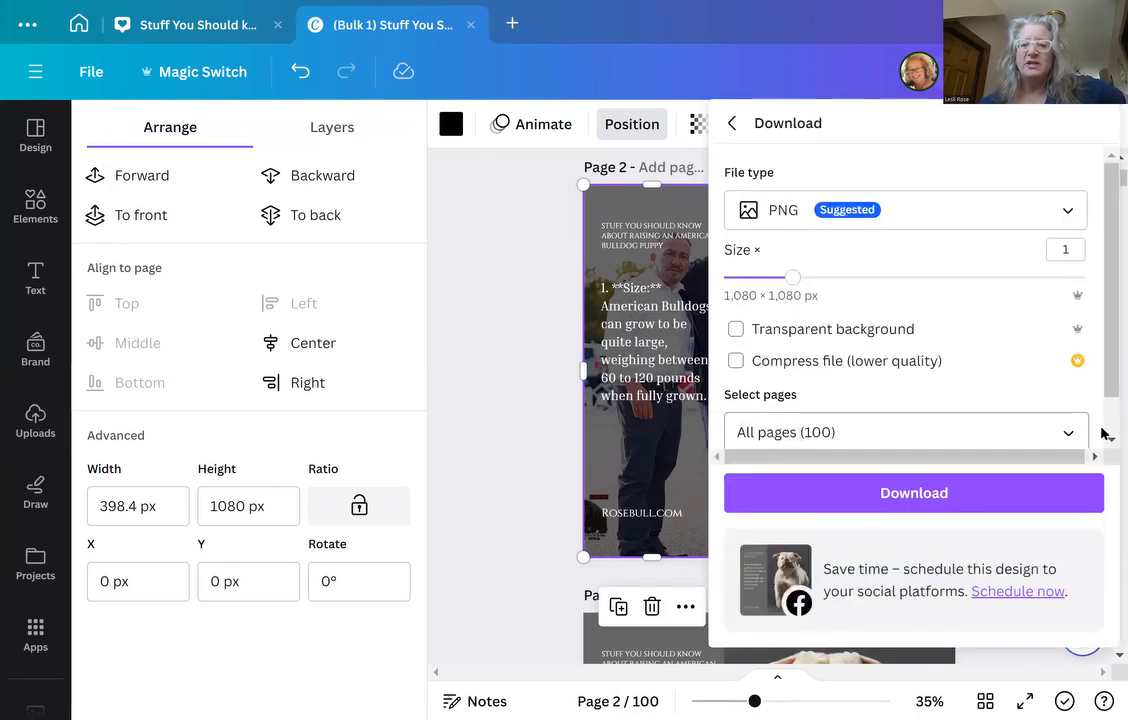
{"action": "left_click", "coordinate": [1070, 436]}
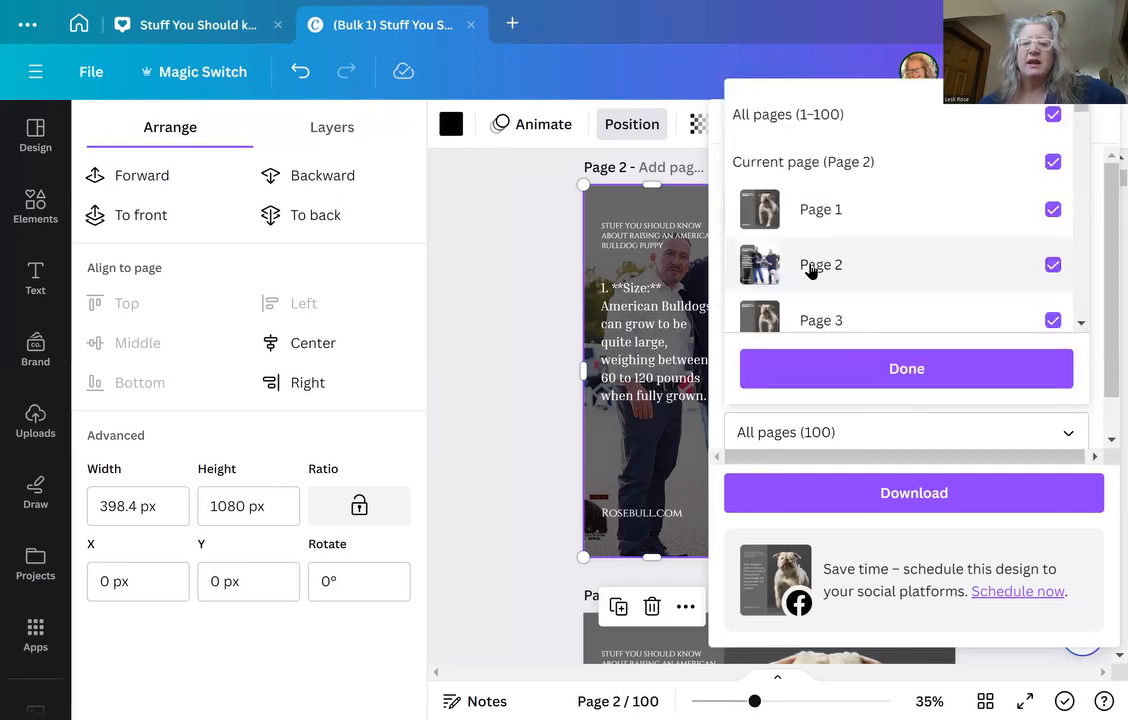
{"action": "left_click", "coordinate": [823, 246]}
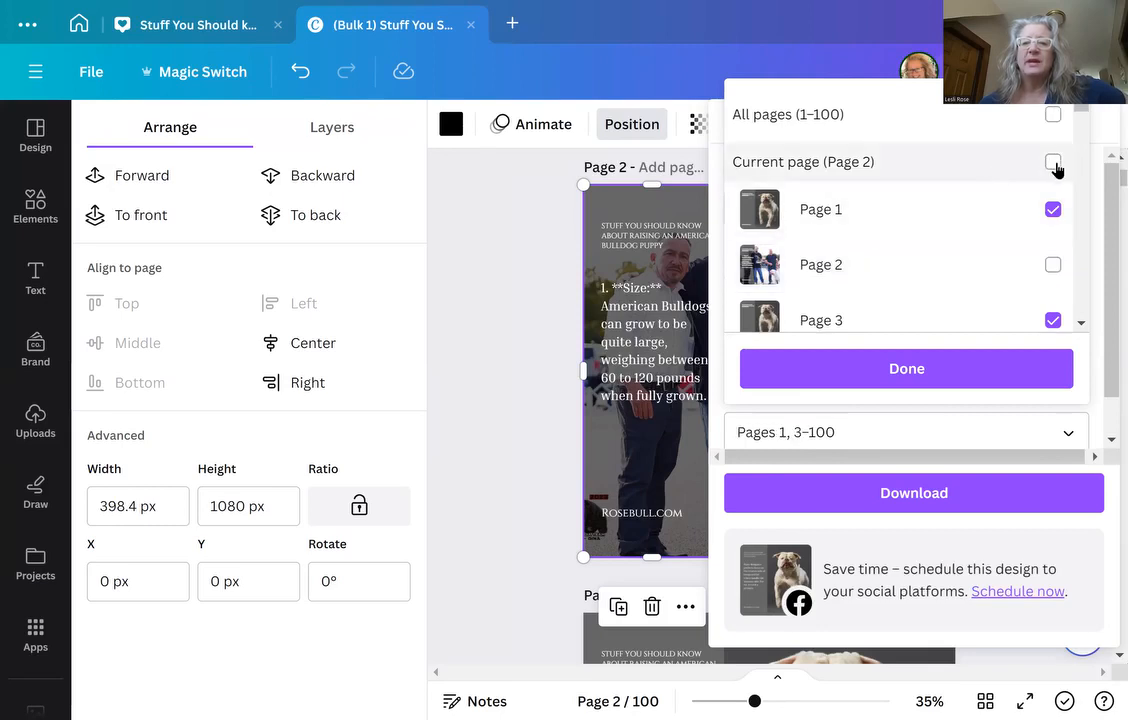
{"action": "left_click", "coordinate": [1040, 186]}
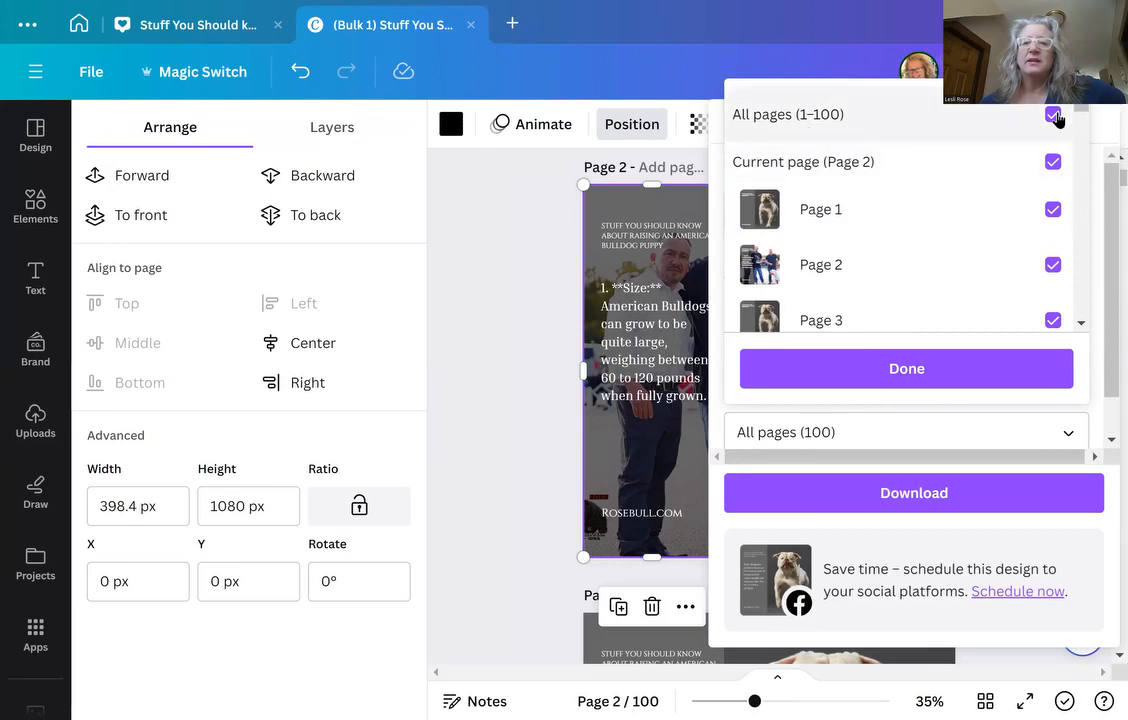
{"action": "left_click", "coordinate": [1053, 115]}
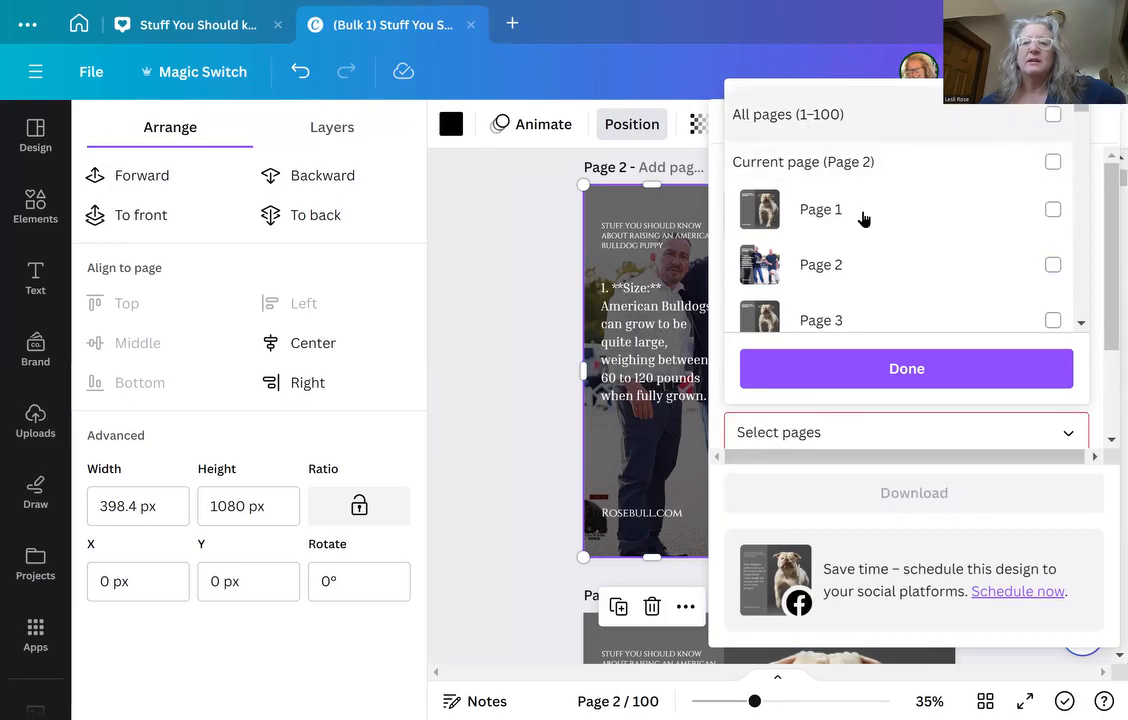
{"action": "left_click", "coordinate": [834, 263]}
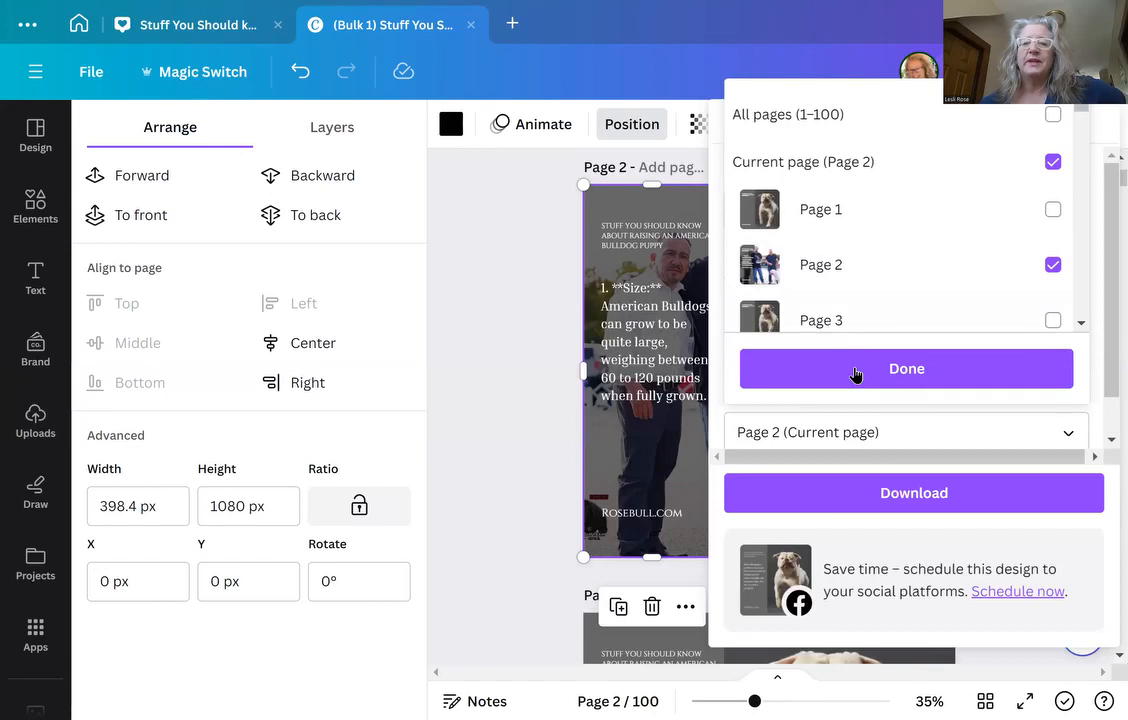
{"action": "left_click", "coordinate": [855, 372]}
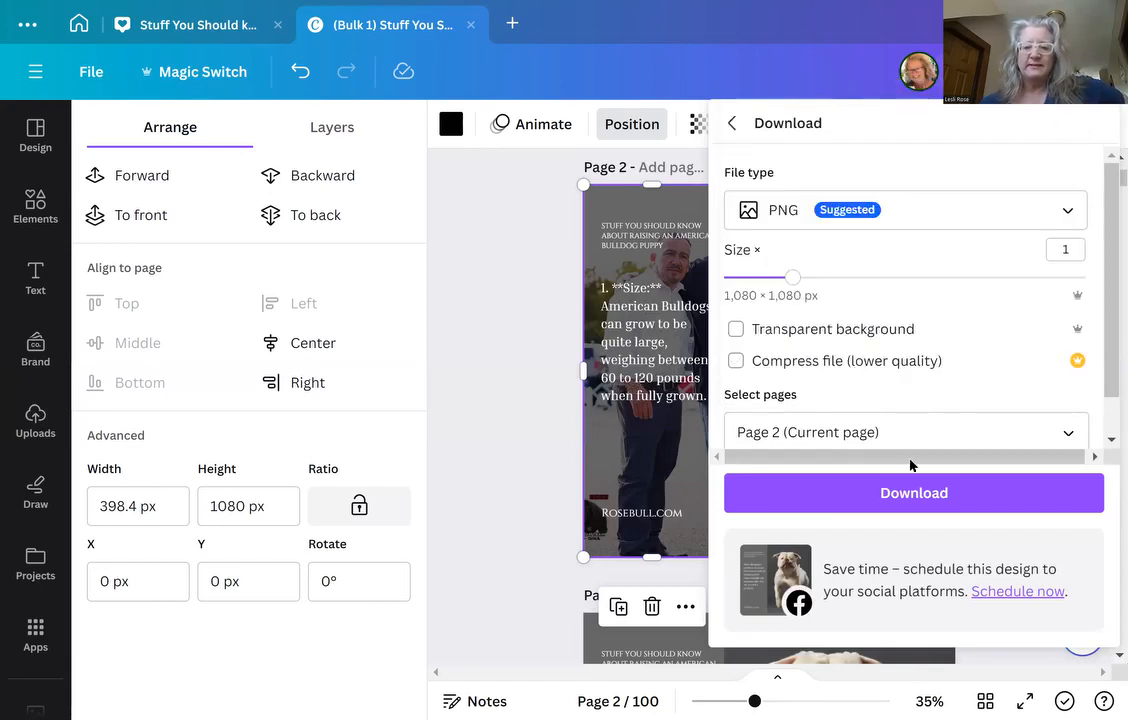
{"action": "scroll", "coordinate": [911, 403], "scroll_direction": "down", "scroll_amount": 1}
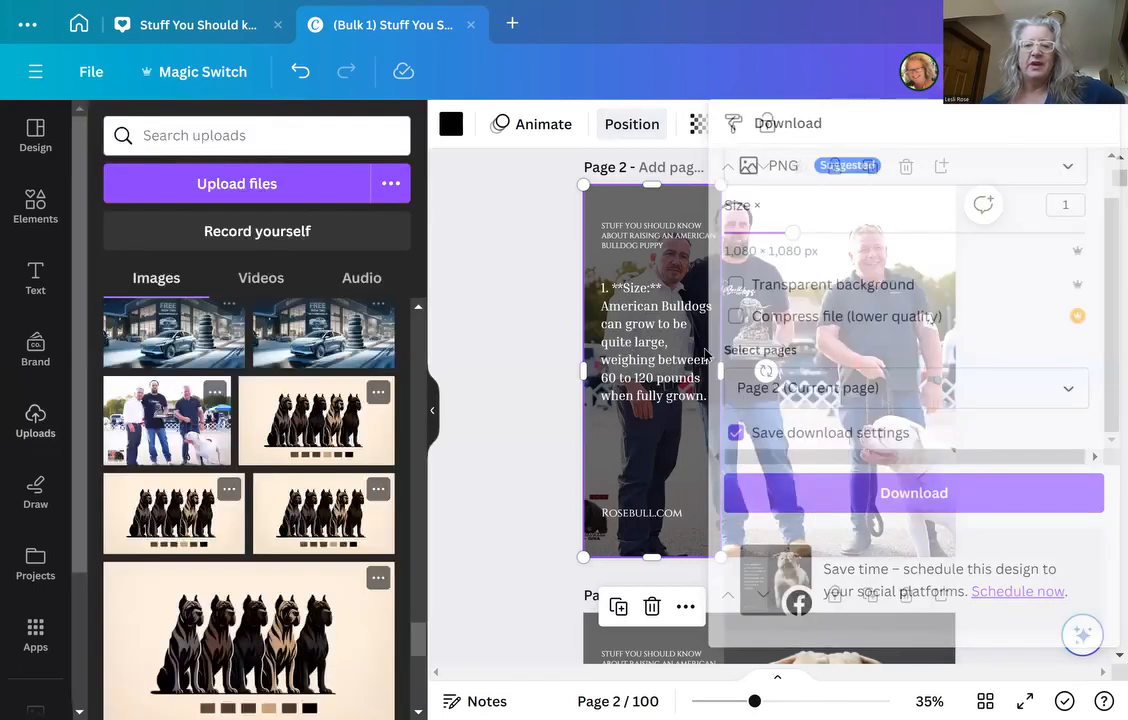
{"action": "scroll", "coordinate": [903, 459], "scroll_direction": "down", "scroll_amount": 2}
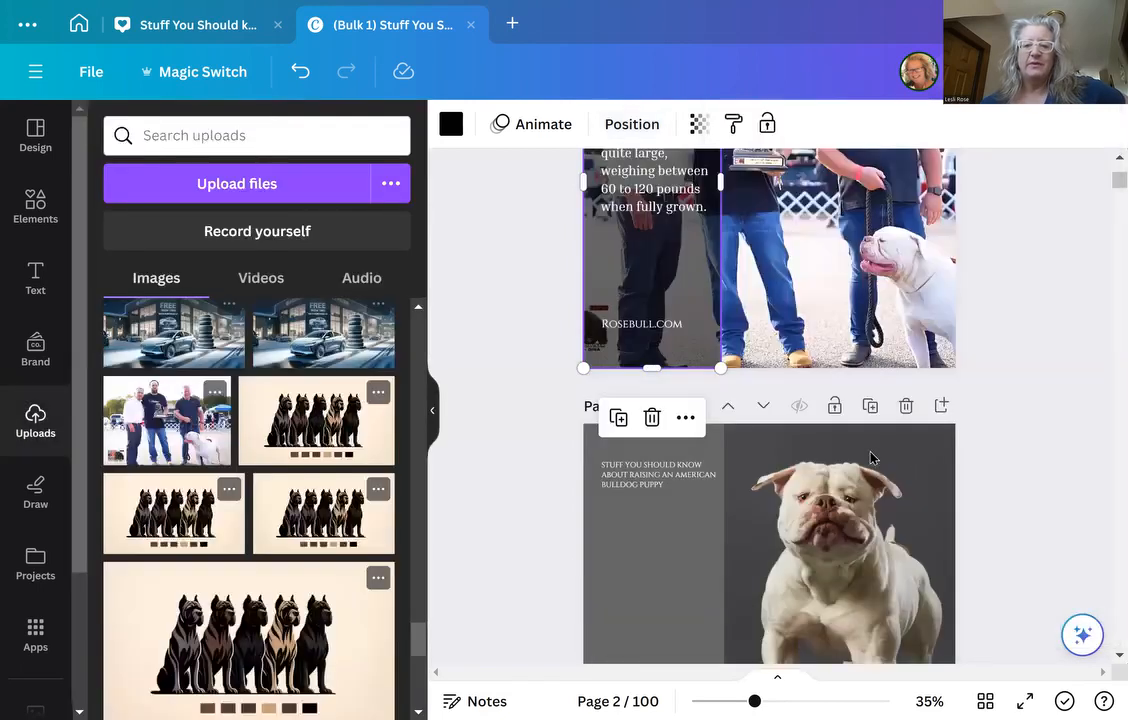
{"action": "scroll", "coordinate": [870, 452], "scroll_direction": "down", "scroll_amount": 6}
{"action": "scroll", "coordinate": [839, 397], "scroll_direction": "up", "scroll_amount": 5}
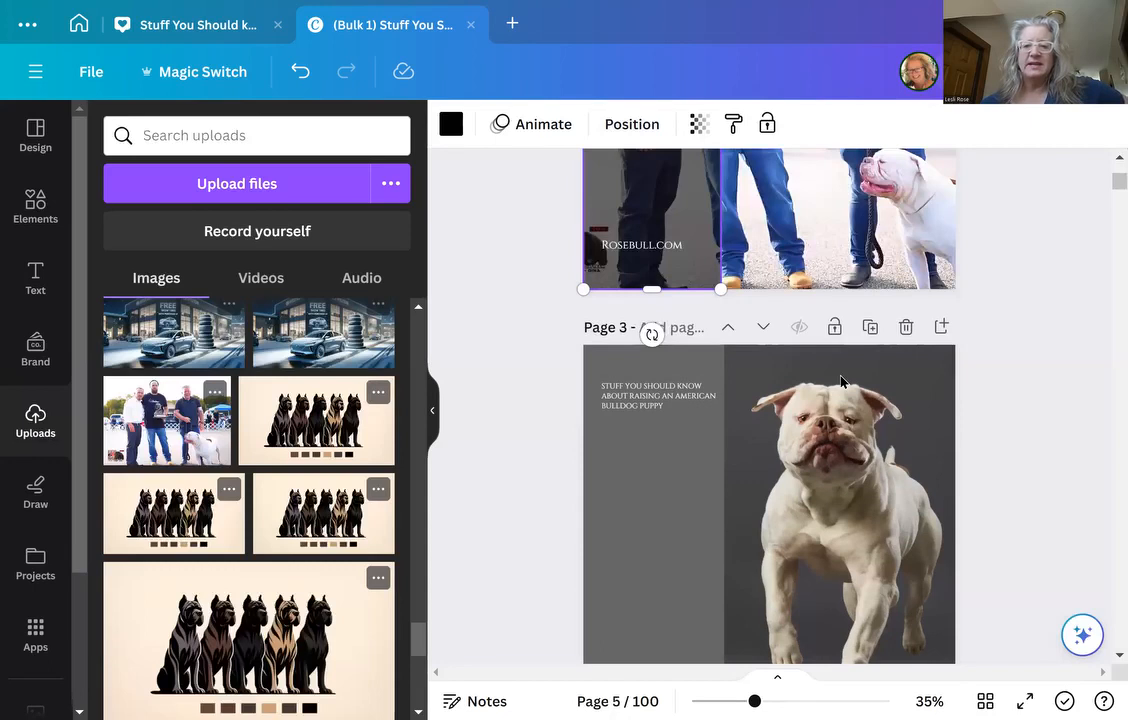
{"action": "scroll", "coordinate": [735, 658], "scroll_direction": "up", "scroll_amount": 6}
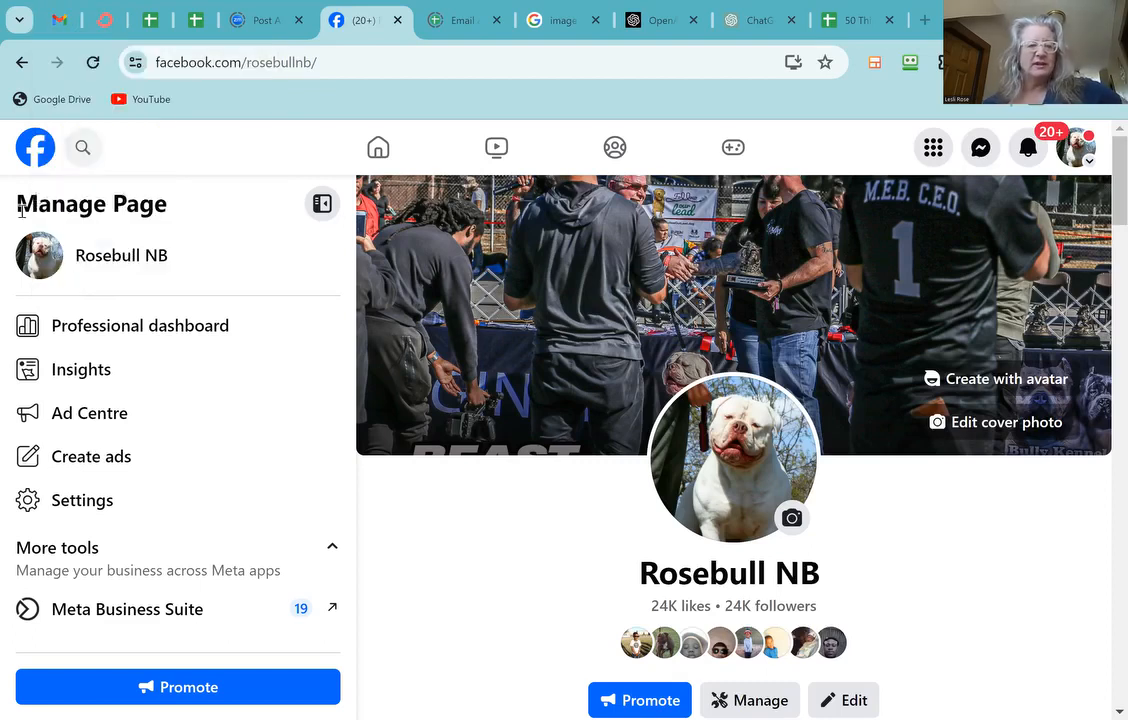
Step: Go to the Rosebull NB page from the home feed and launch Meta Business Suite in a new tab
{"action": "left_click", "coordinate": [378, 149]}
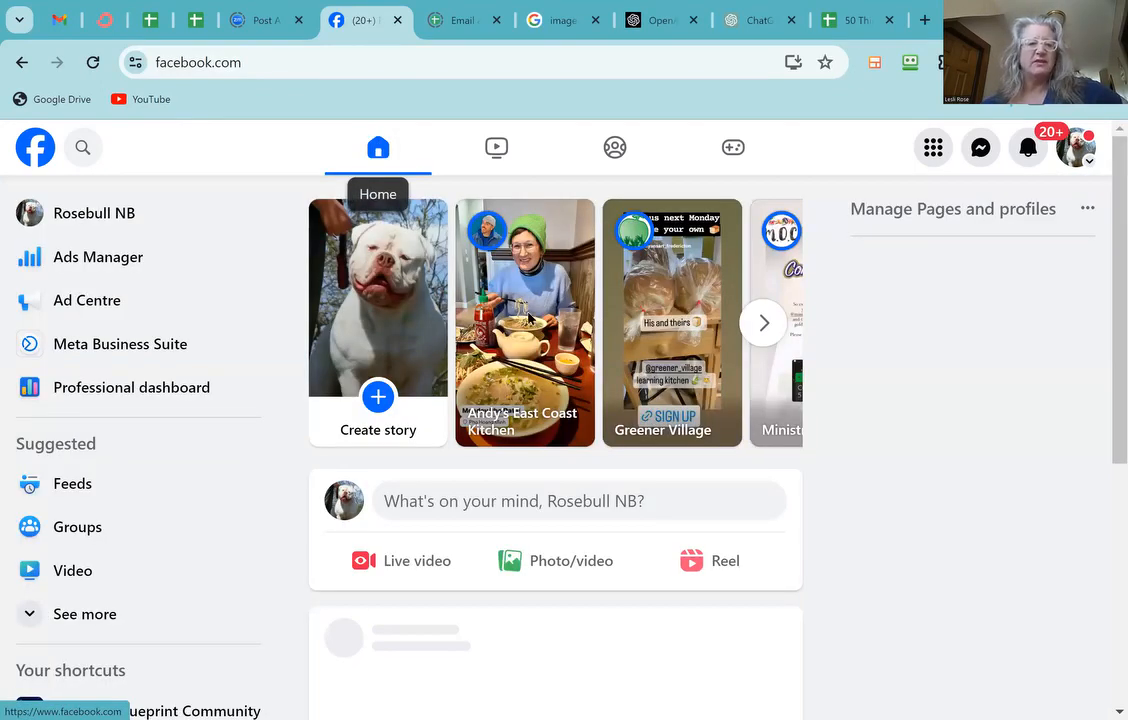
{"action": "scroll", "coordinate": [600, 315], "scroll_direction": "down", "scroll_amount": 1}
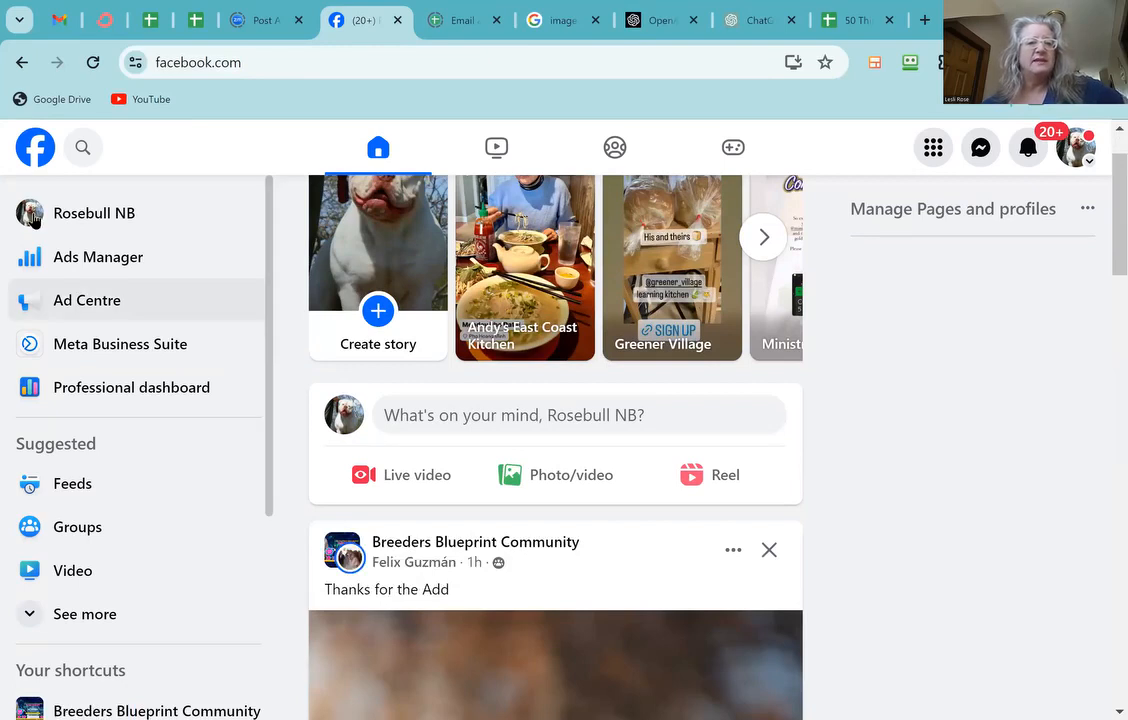
{"action": "left_click", "coordinate": [33, 214]}
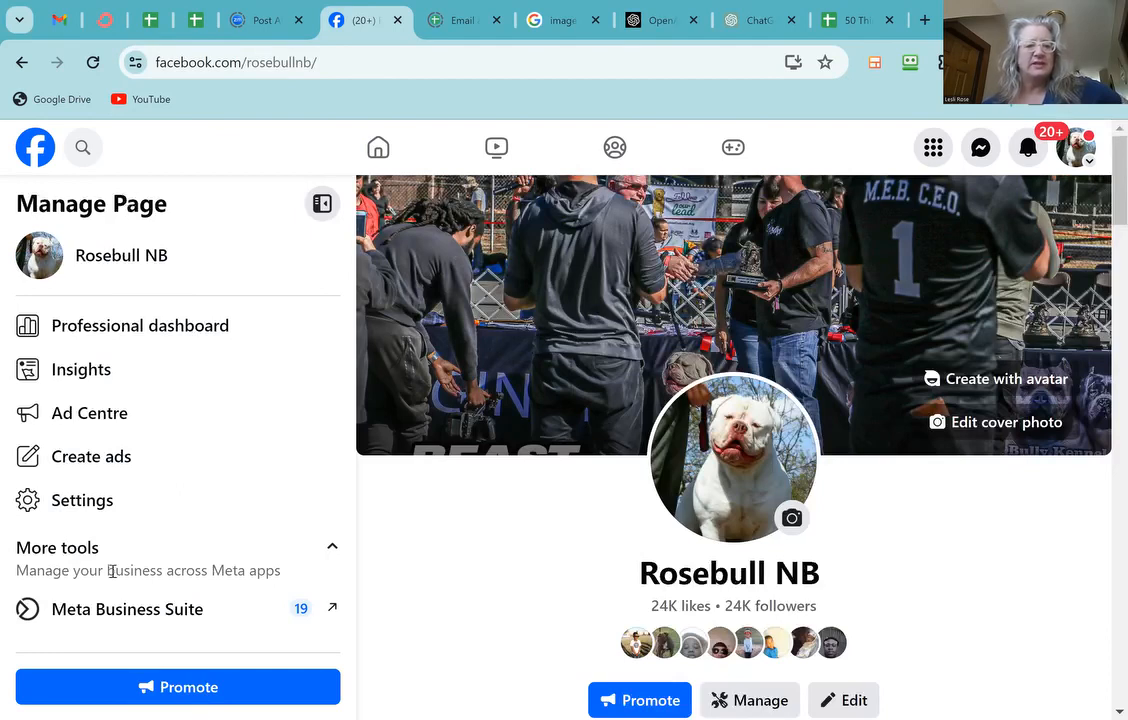
{"action": "left_click", "coordinate": [305, 614]}
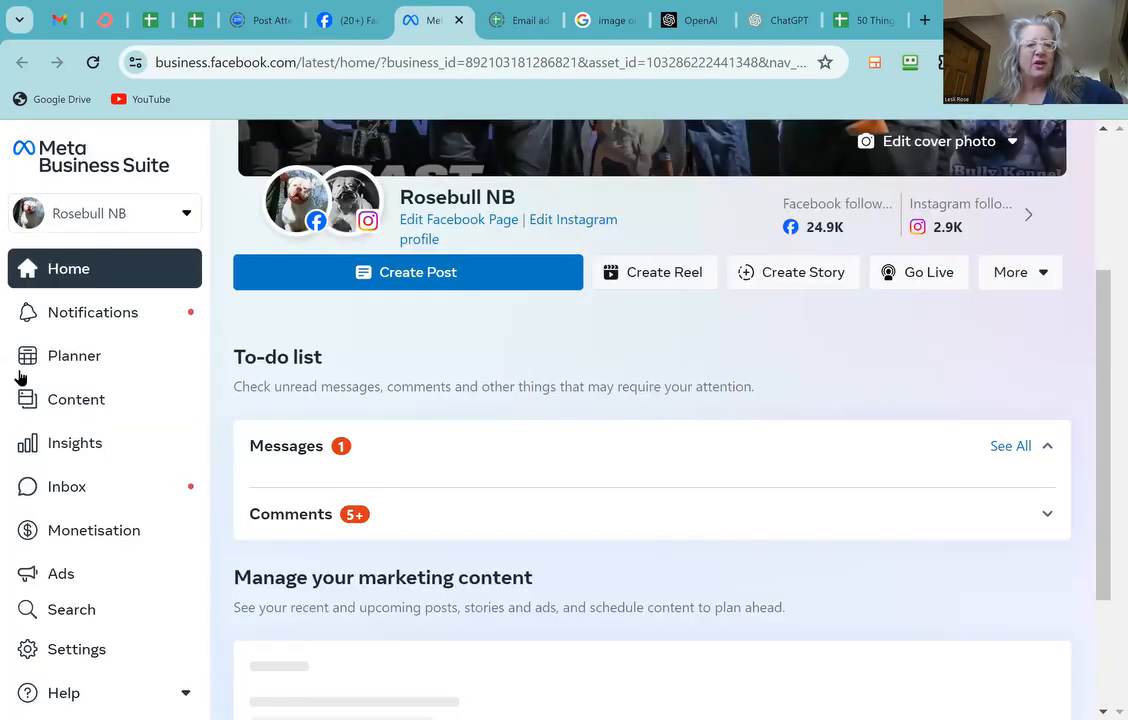
Step: Browse the Rosebull NB week view in Planner, then start a new post from Tuesday
{"action": "left_click", "coordinate": [79, 358]}
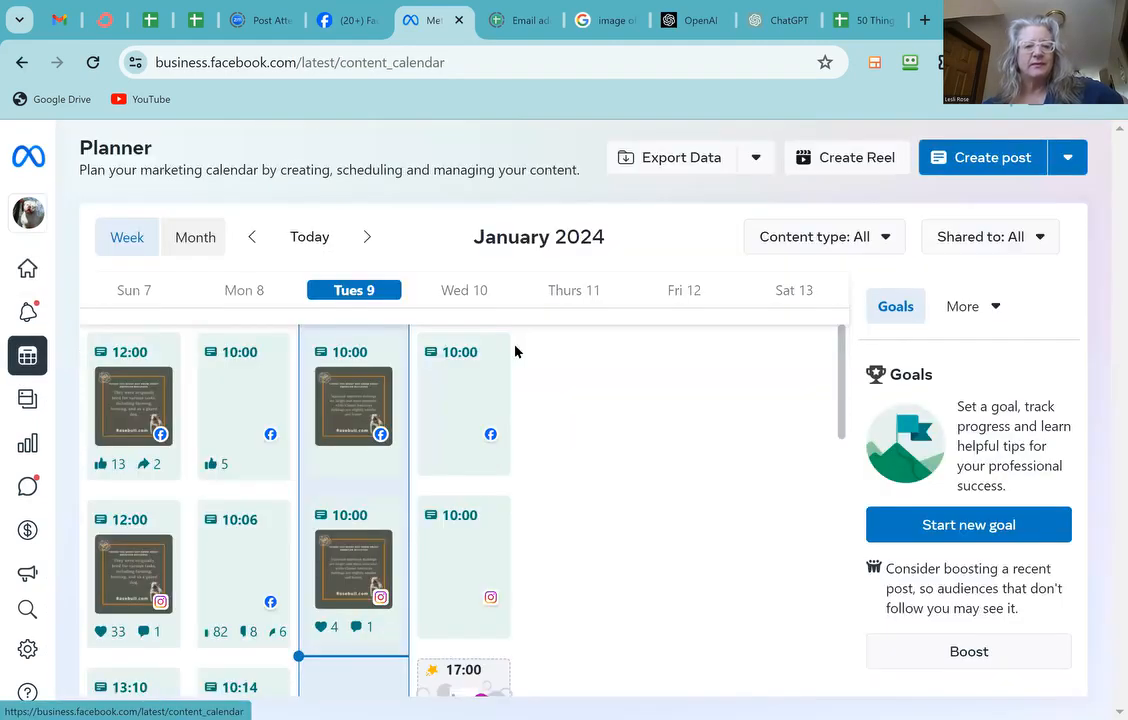
{"action": "scroll", "coordinate": [594, 413], "scroll_direction": "down", "scroll_amount": 2}
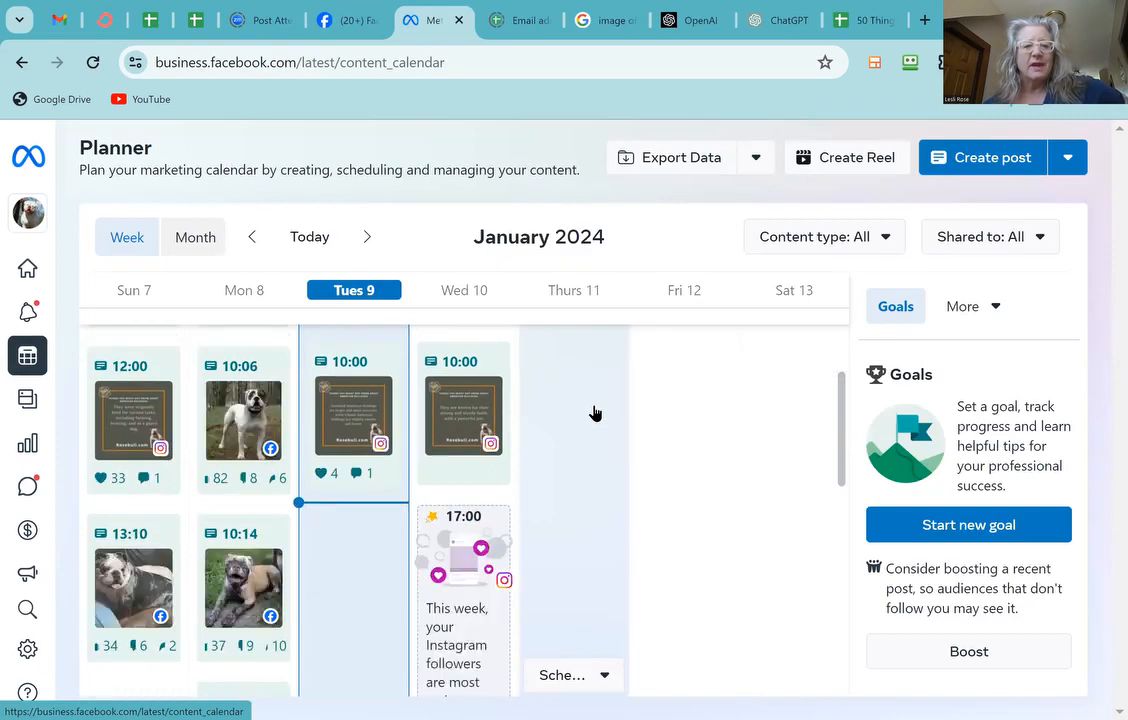
{"action": "scroll", "coordinate": [594, 413], "scroll_direction": "up", "scroll_amount": 1}
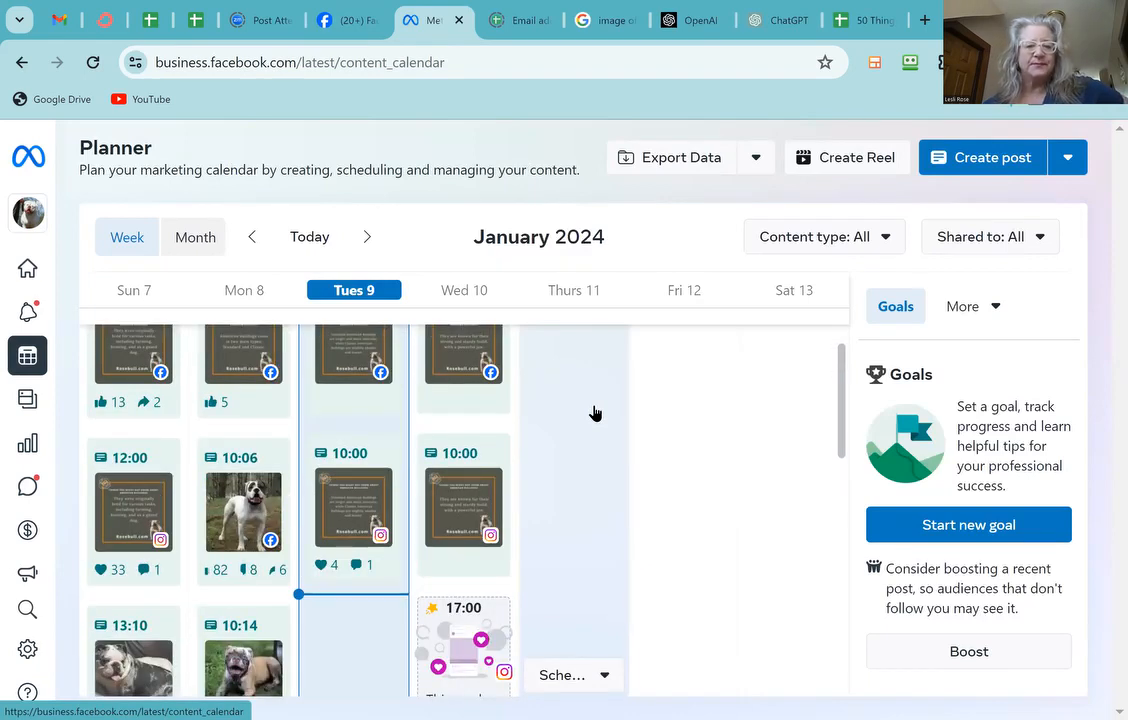
{"action": "scroll", "coordinate": [595, 413], "scroll_direction": "up", "scroll_amount": 1}
{"action": "scroll", "coordinate": [594, 413], "scroll_direction": "down", "scroll_amount": 3}
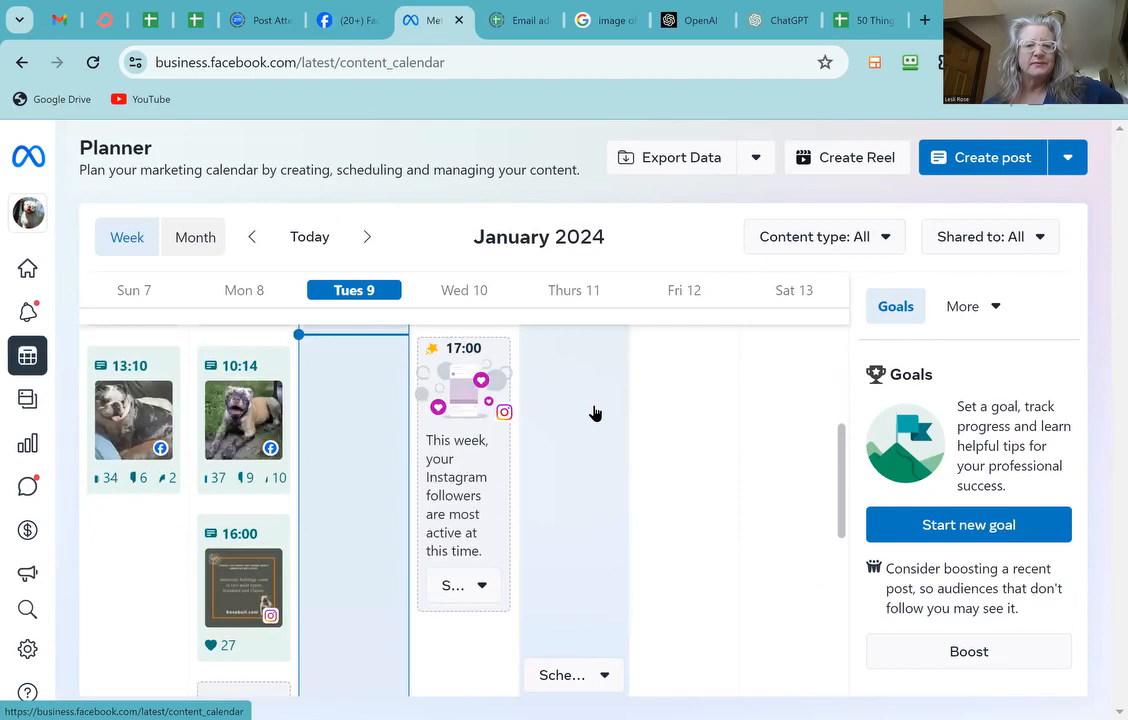
{"action": "scroll", "coordinate": [594, 413], "scroll_direction": "down", "scroll_amount": 3}
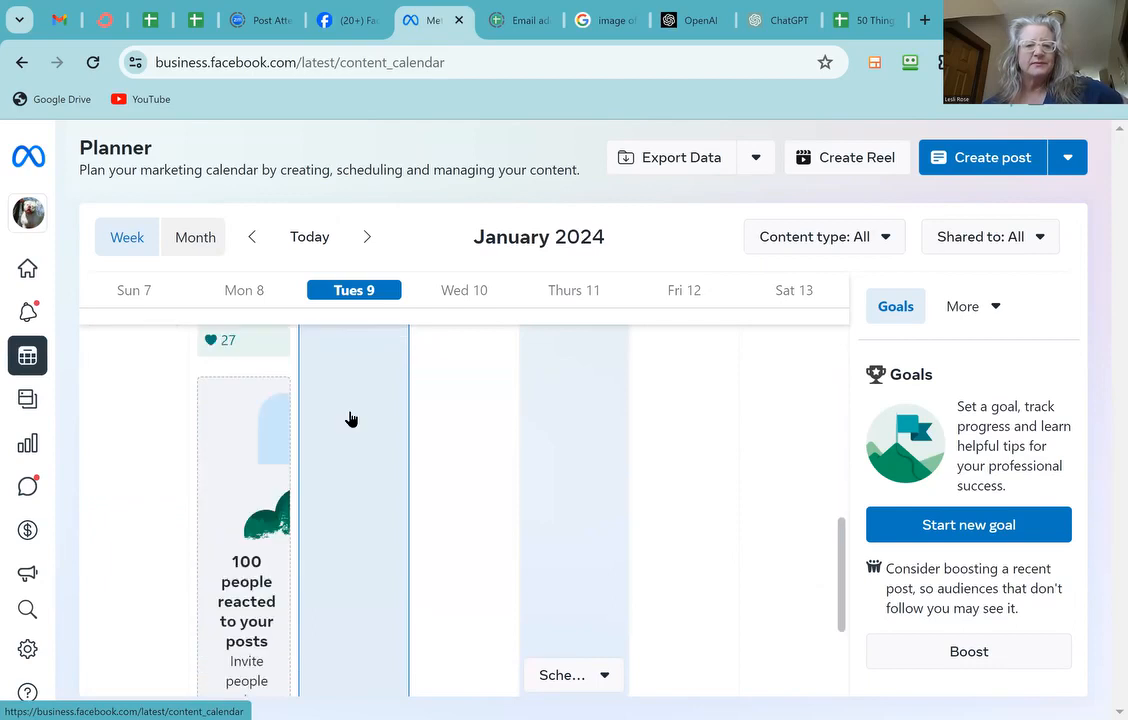
{"action": "left_click", "coordinate": [356, 652]}
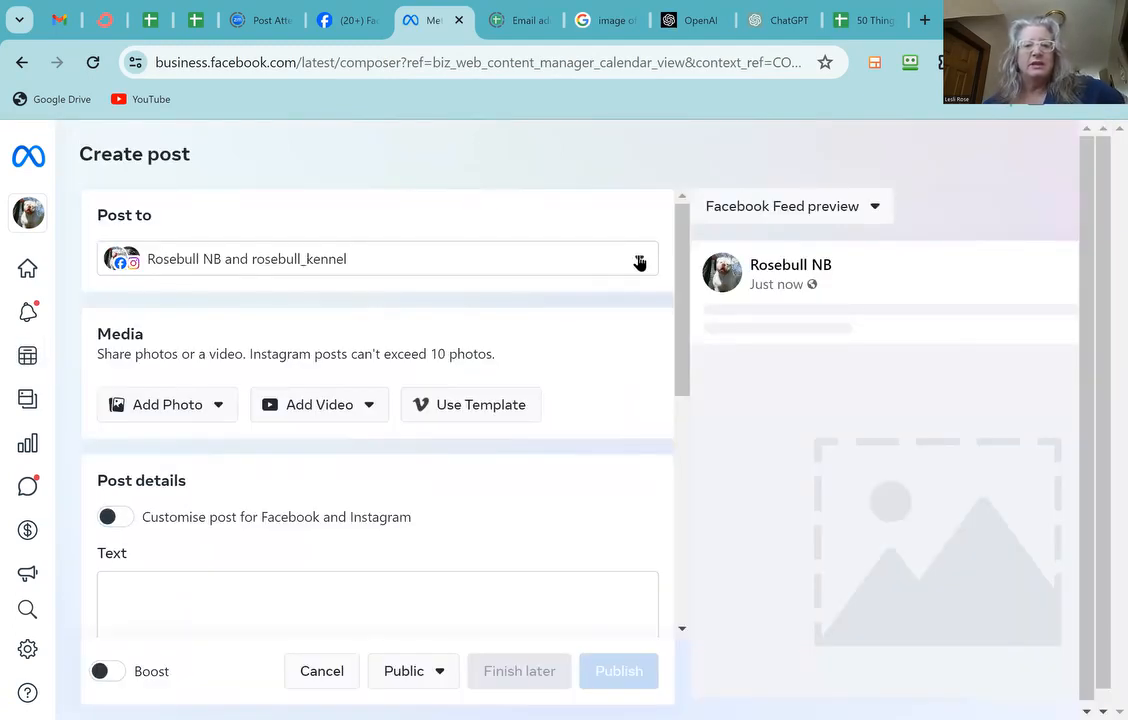
Step: Keep both Rosebull NB Facebook and rosebull_kennel Instagram as targets, then choose Upload from desktop
{"action": "left_click", "coordinate": [640, 260]}
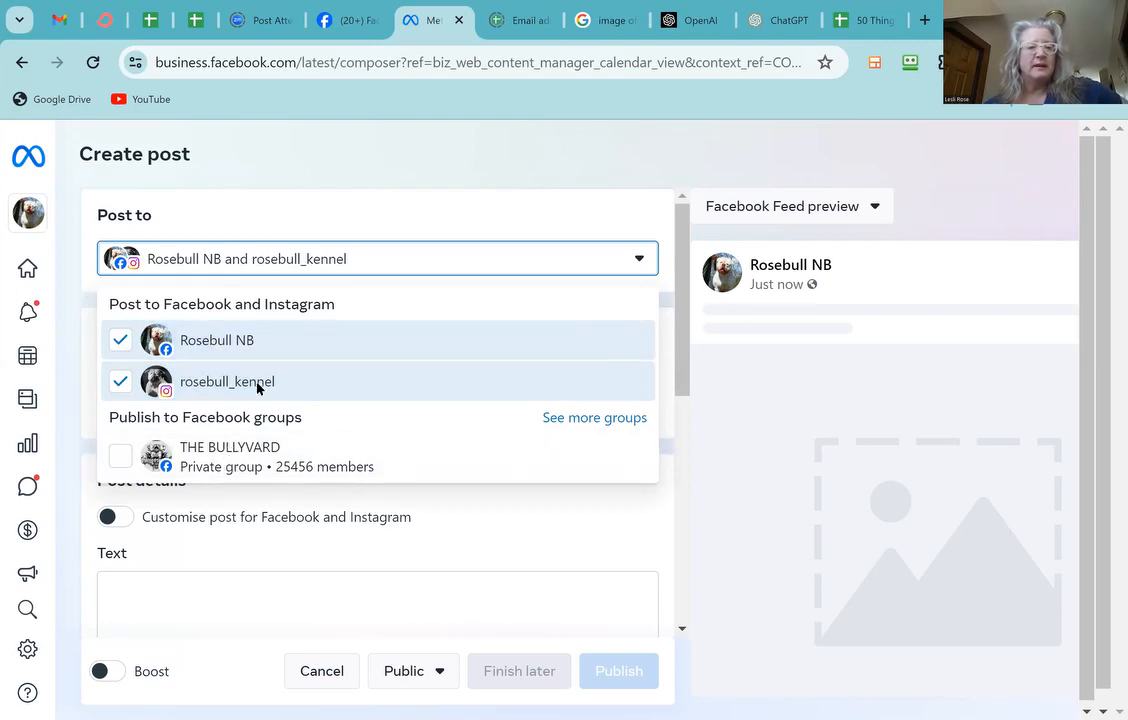
{"action": "left_click", "coordinate": [271, 274]}
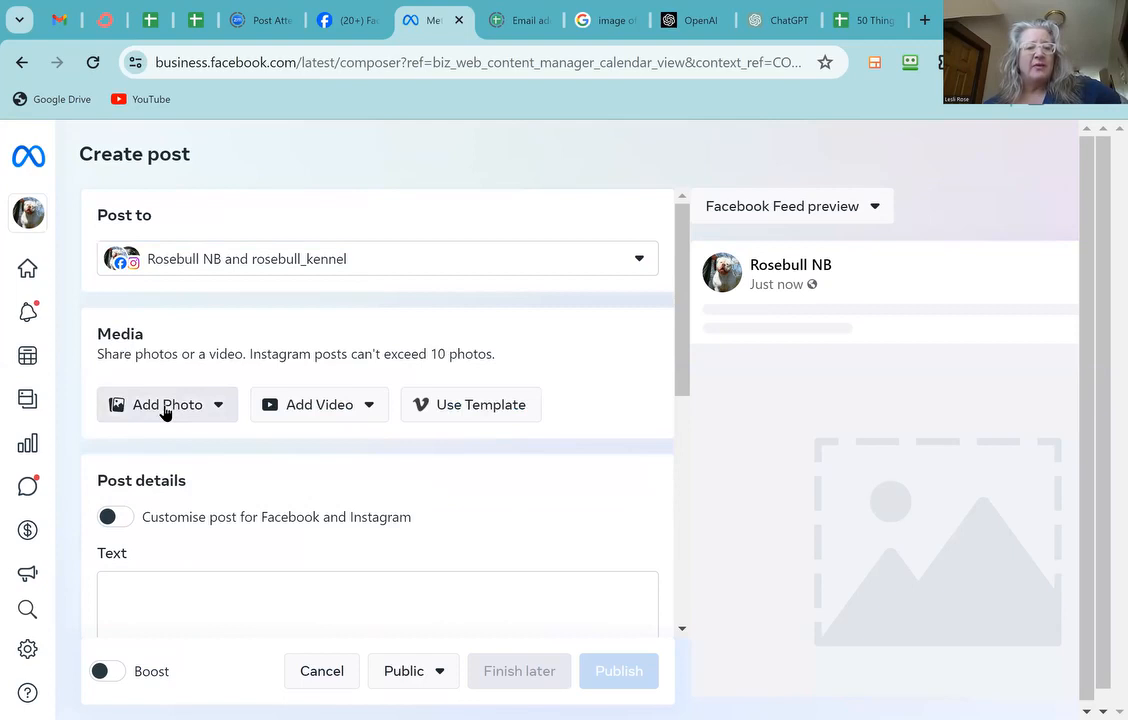
{"action": "left_click", "coordinate": [166, 410]}
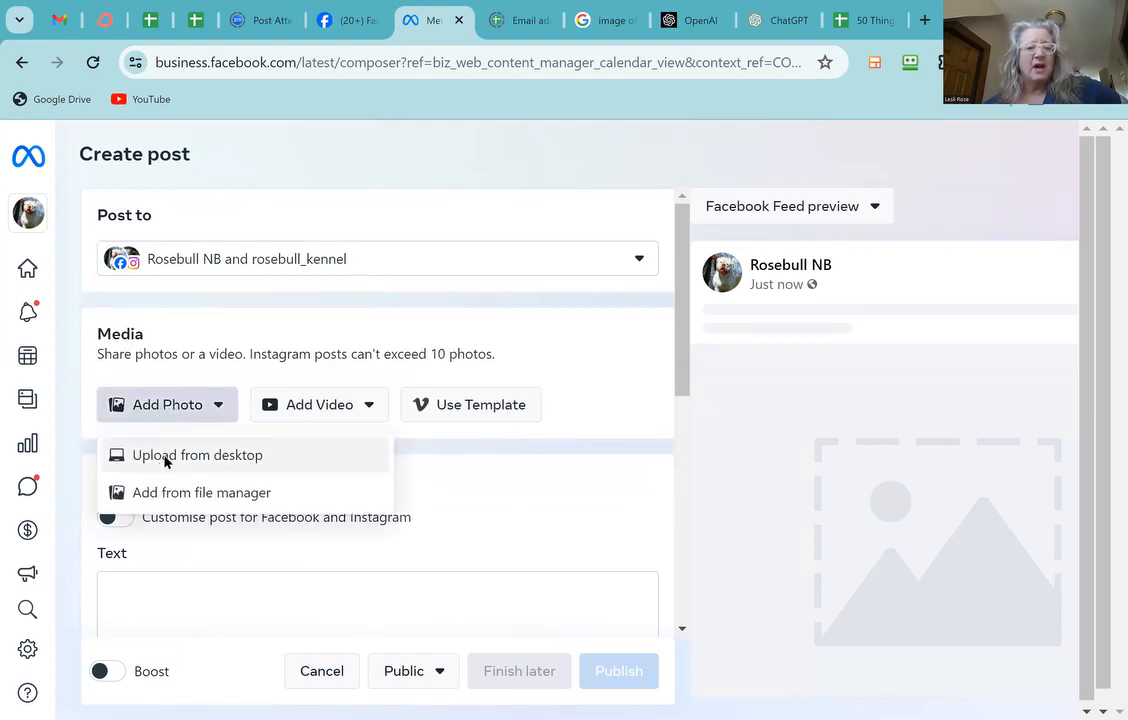
{"action": "left_click", "coordinate": [166, 458]}
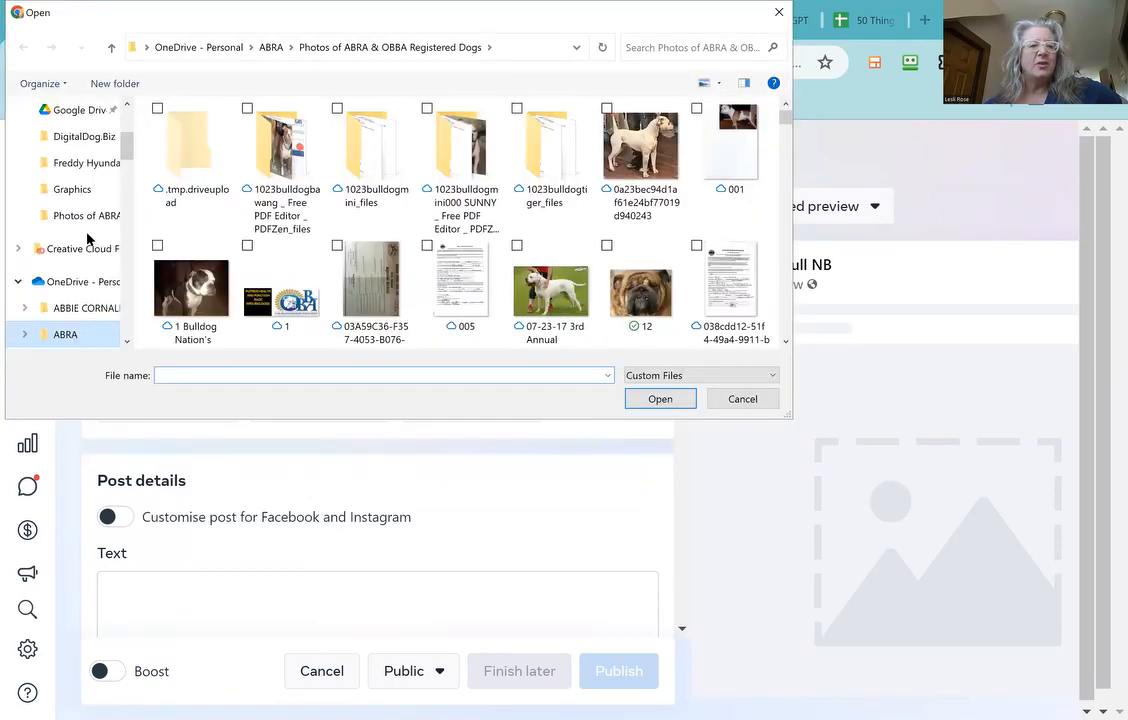
Step: Navigate to OneDrive > RoseBull > 50 Posts about AB > (Bulk 1) rosebull.com folder
{"action": "scroll", "coordinate": [87, 240], "scroll_direction": "down", "scroll_amount": 1}
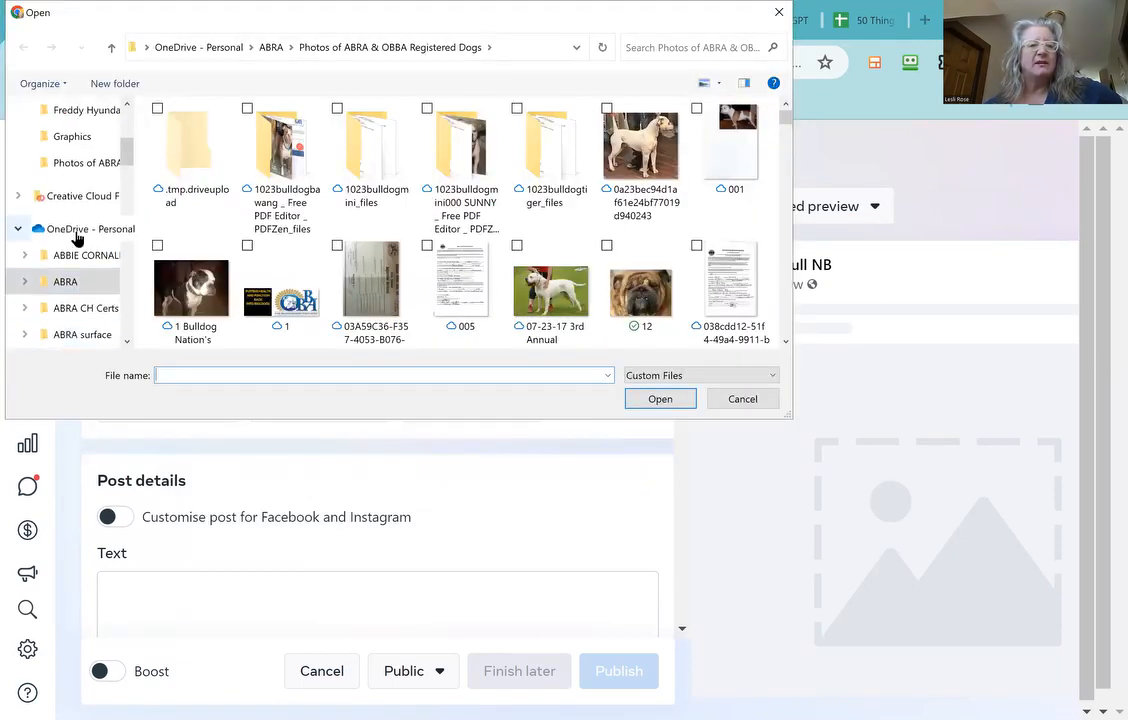
{"action": "scroll", "coordinate": [77, 238], "scroll_direction": "down", "scroll_amount": 3}
{"action": "scroll", "coordinate": [77, 238], "scroll_direction": "down", "scroll_amount": 3}
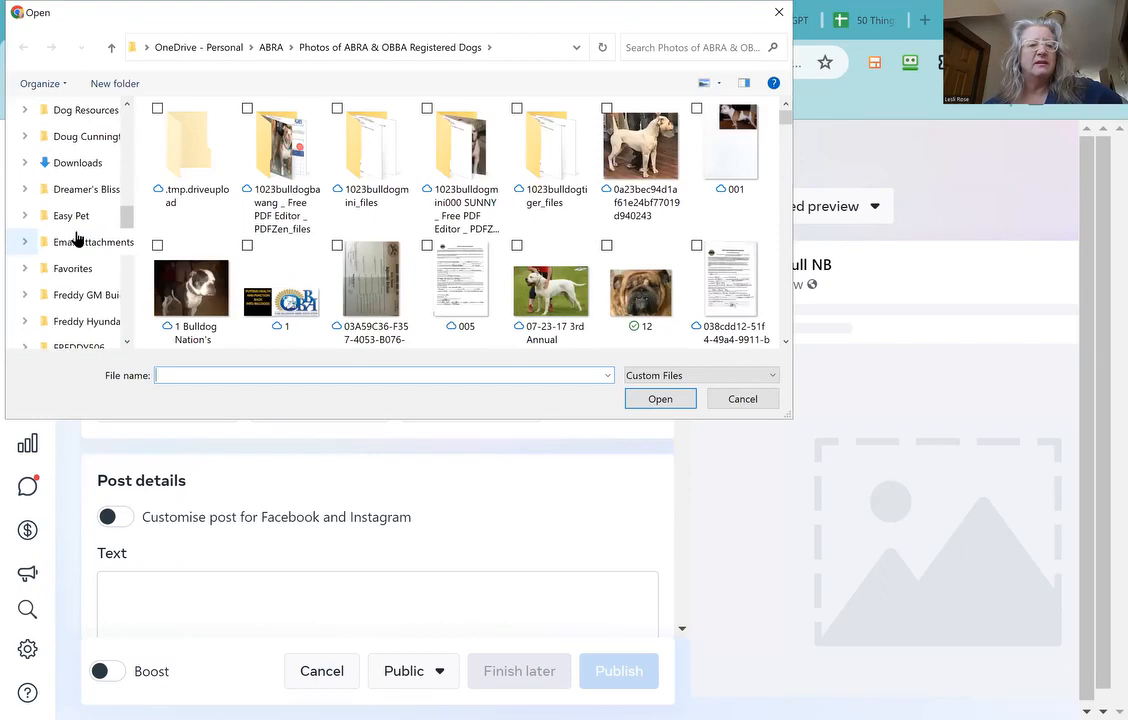
{"action": "scroll", "coordinate": [77, 238], "scroll_direction": "down", "scroll_amount": 2}
{"action": "scroll", "coordinate": [77, 238], "scroll_direction": "down", "scroll_amount": 2}
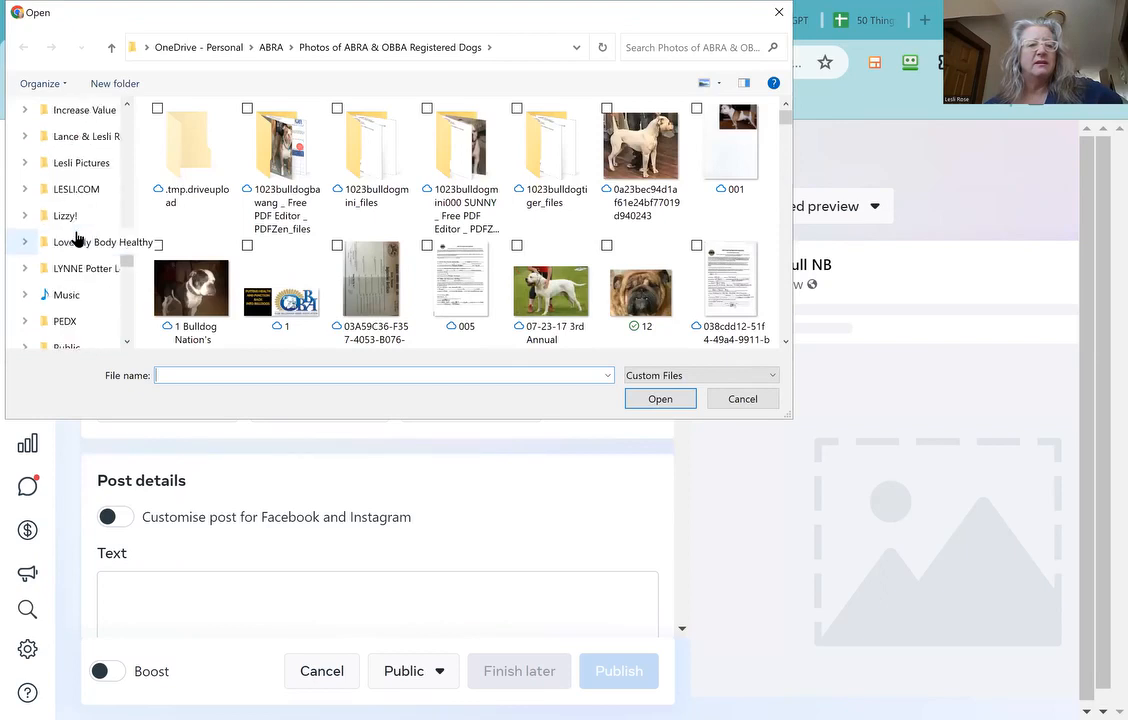
{"action": "scroll", "coordinate": [77, 238], "scroll_direction": "down", "scroll_amount": 2}
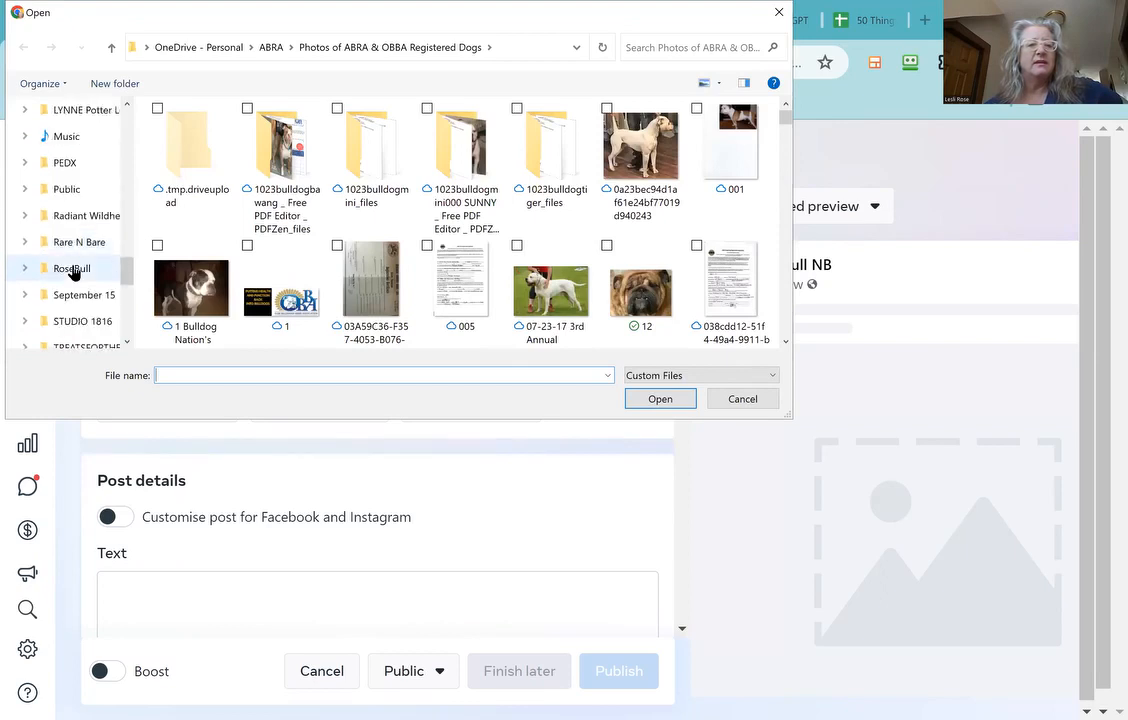
{"action": "left_click", "coordinate": [72, 269]}
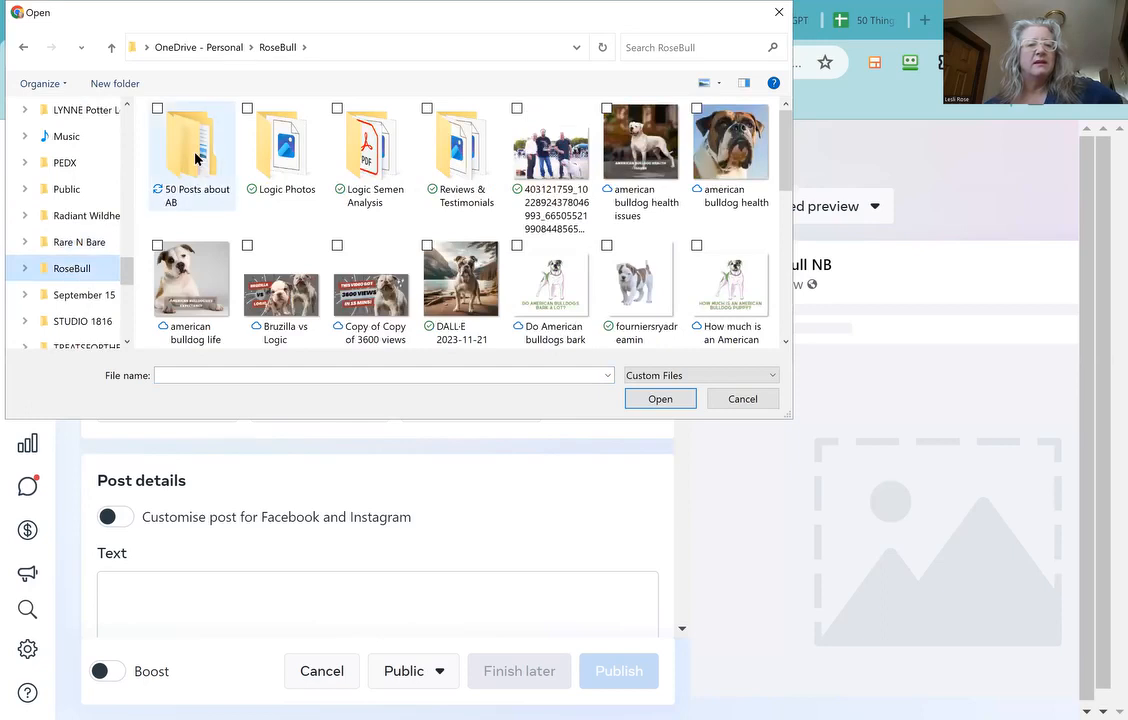
{"action": "double_click", "coordinate": [196, 158]}
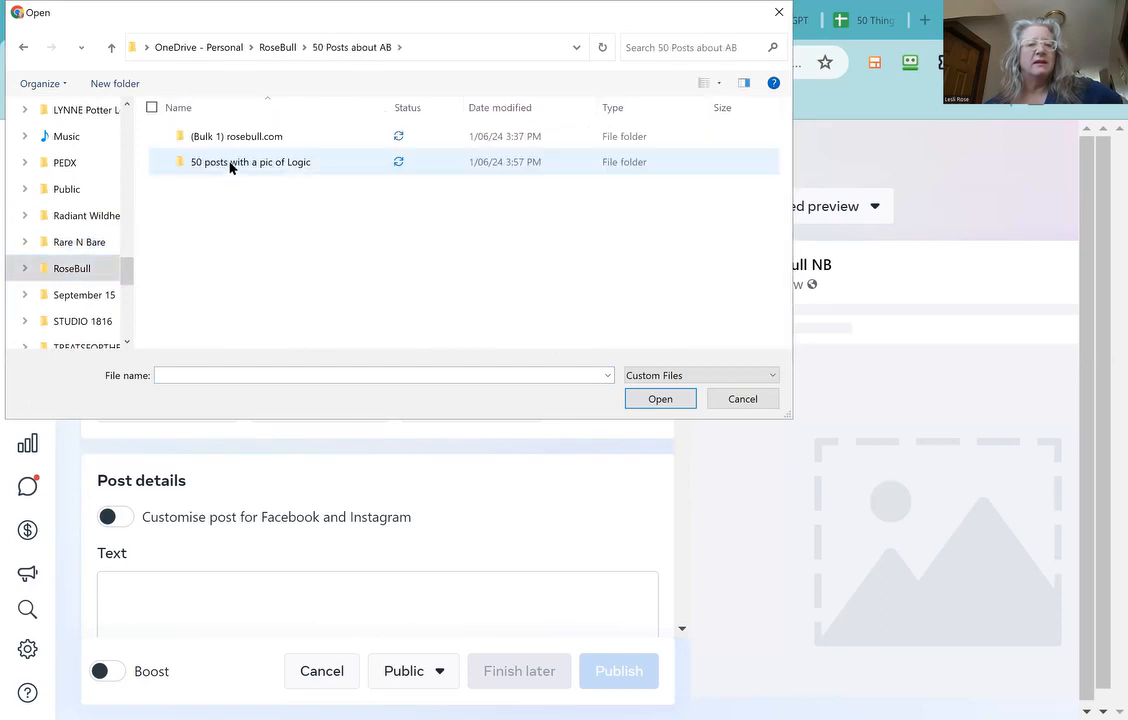
{"action": "left_click", "coordinate": [231, 146]}
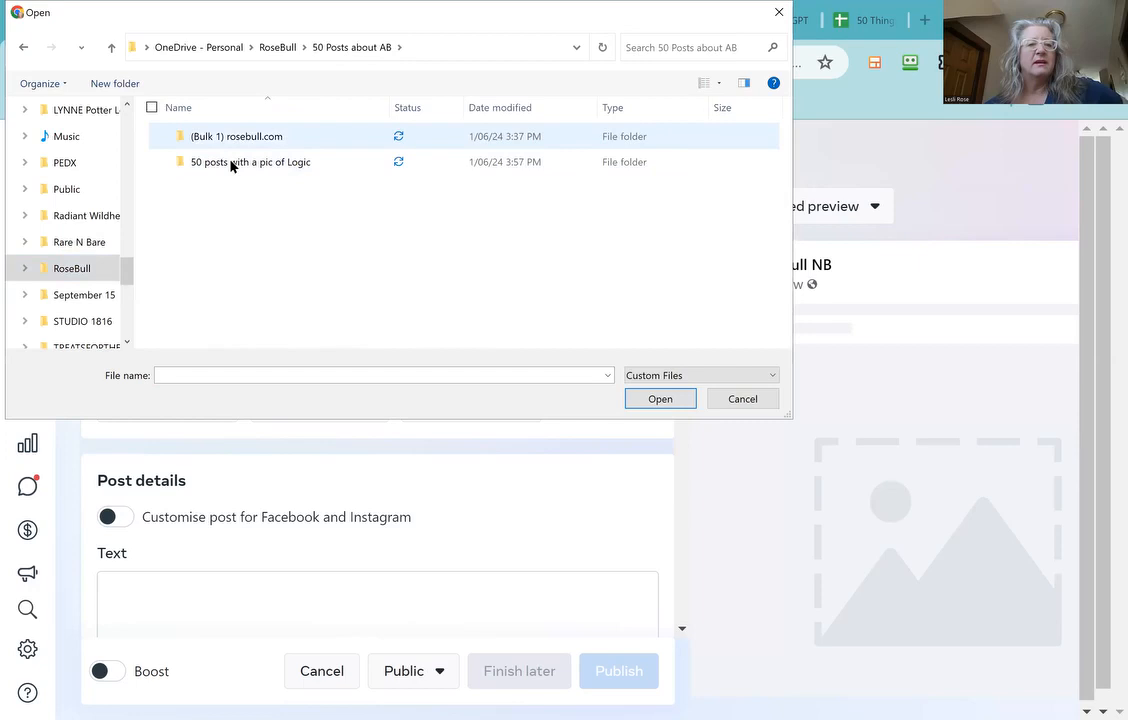
{"action": "left_click", "coordinate": [231, 166]}
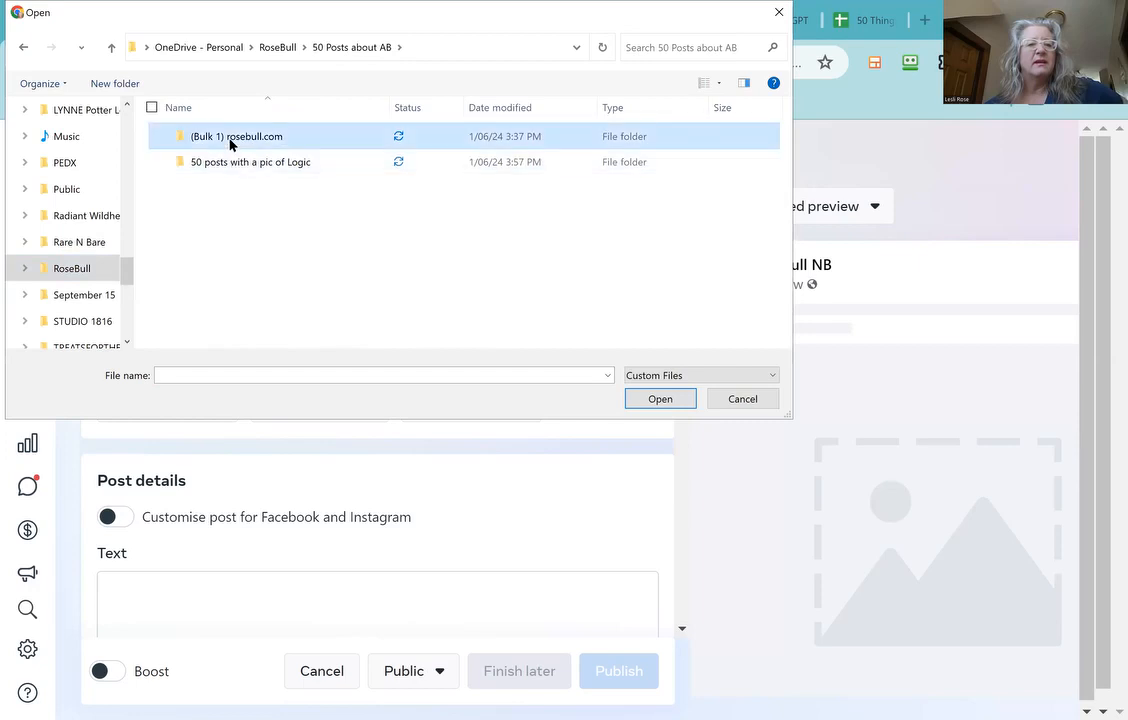
{"action": "double_click", "coordinate": [230, 140]}
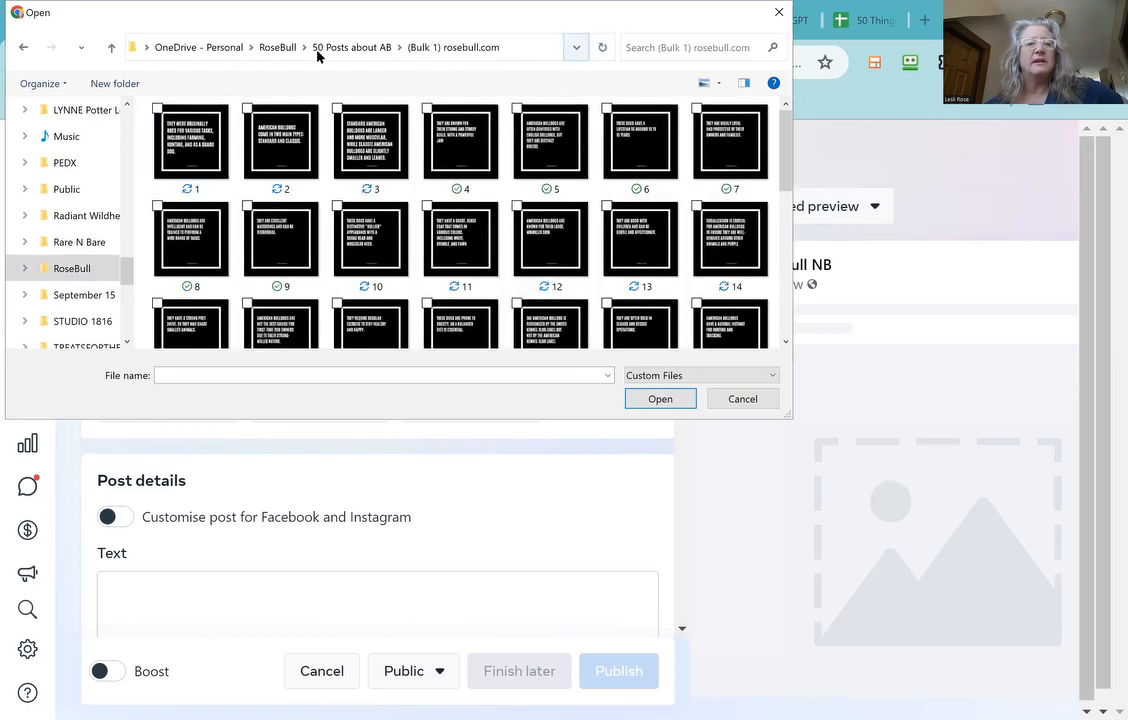
Step: Switch the file filter to All Files and pick the (Bulk 1) Good morning Quotes zip
{"action": "left_click", "coordinate": [676, 376]}
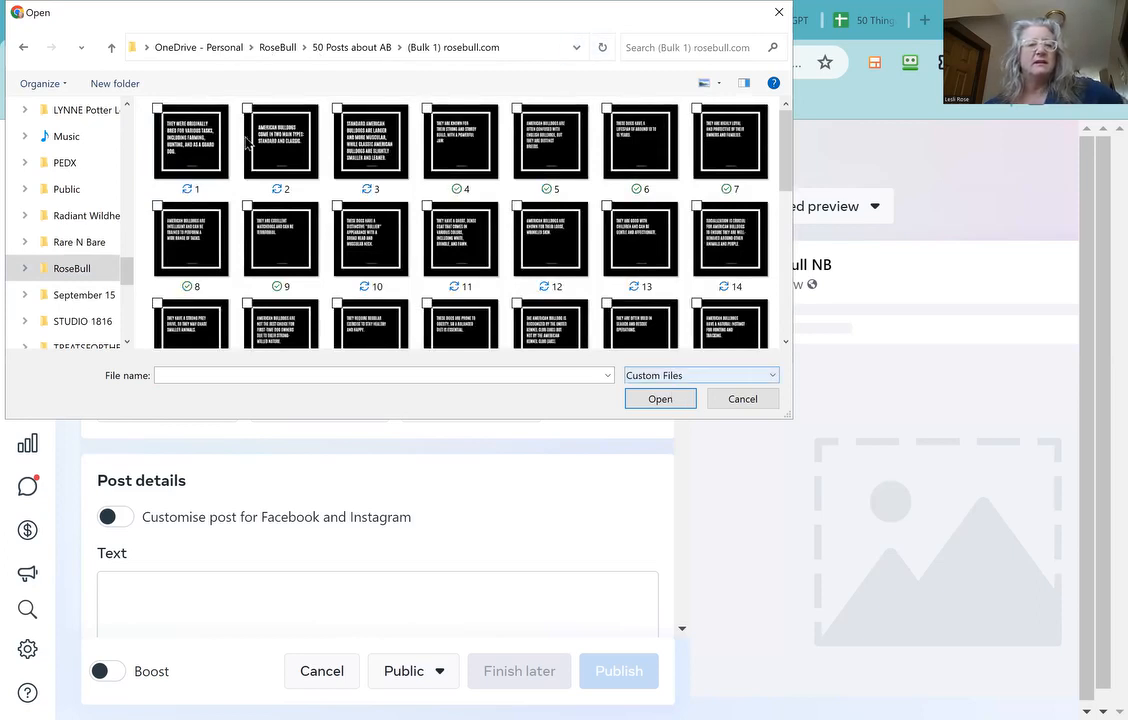
{"action": "left_click", "coordinate": [660, 403]}
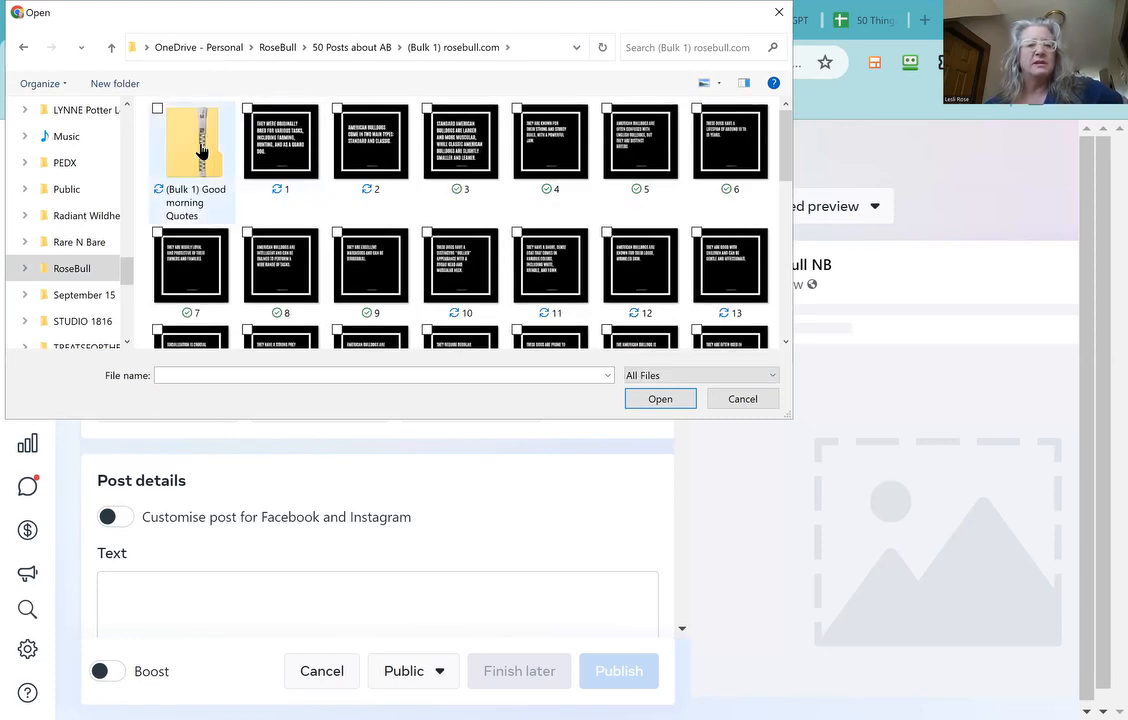
{"action": "double_click", "coordinate": [200, 152]}
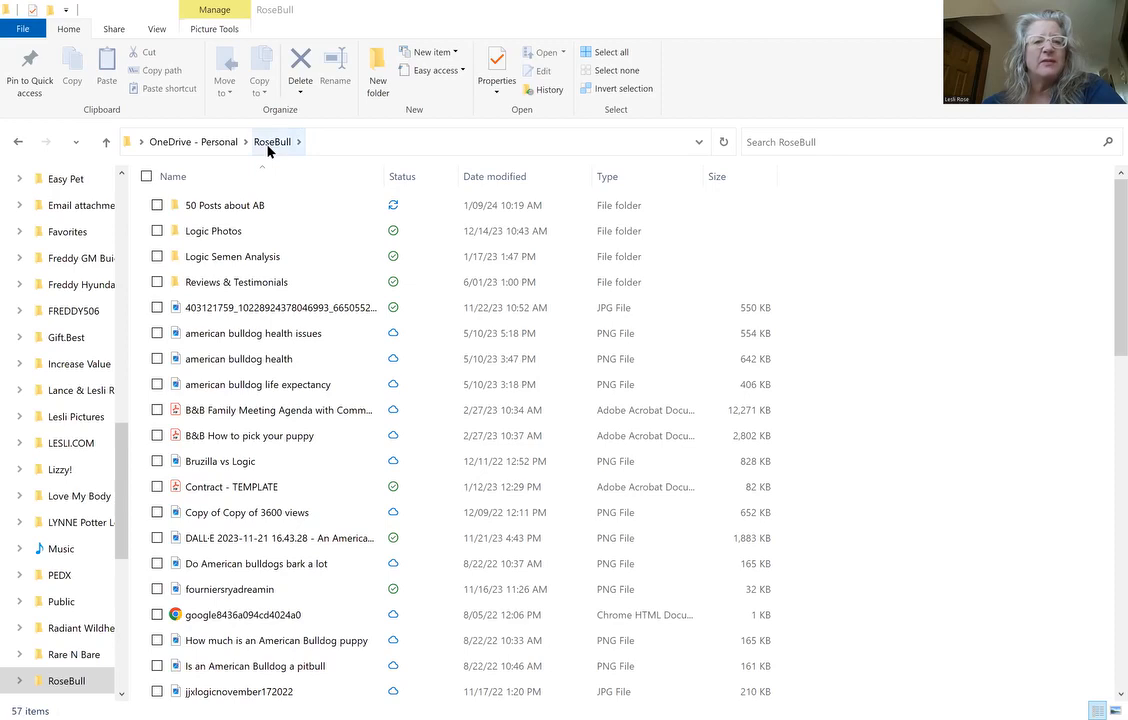
Step: Run Extract all on the (Bulk 1) Stuff You Should know zip in 50 Posts about AB
{"action": "double_click", "coordinate": [183, 210]}
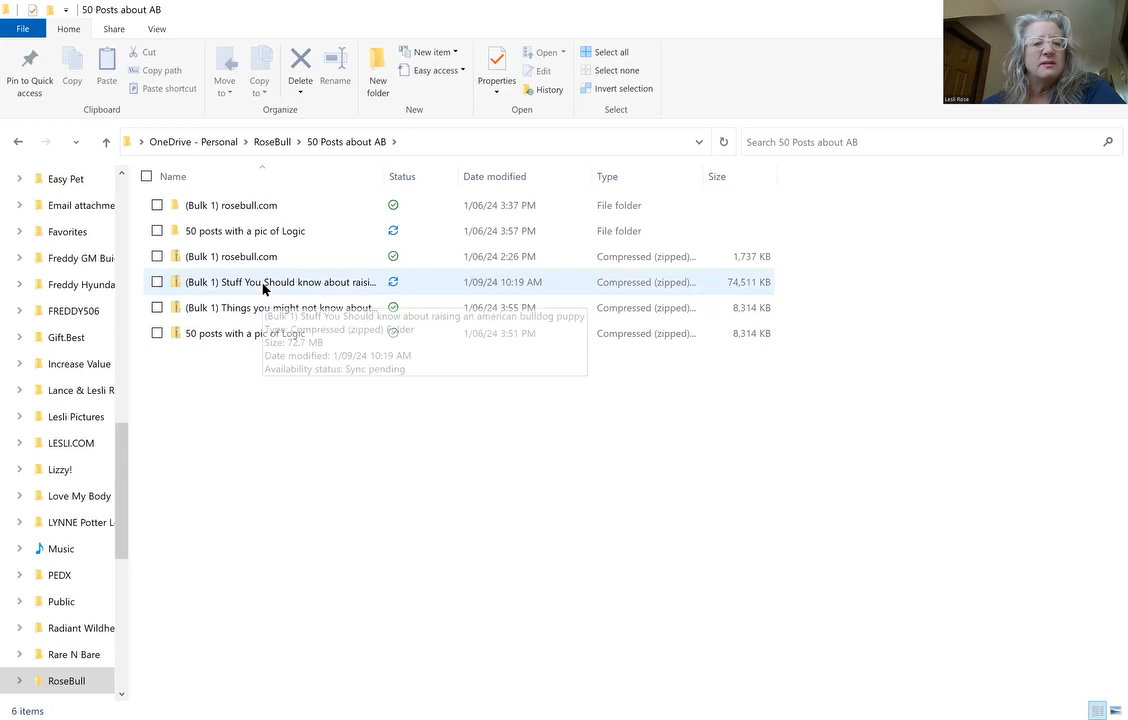
{"action": "left_click", "coordinate": [263, 286]}
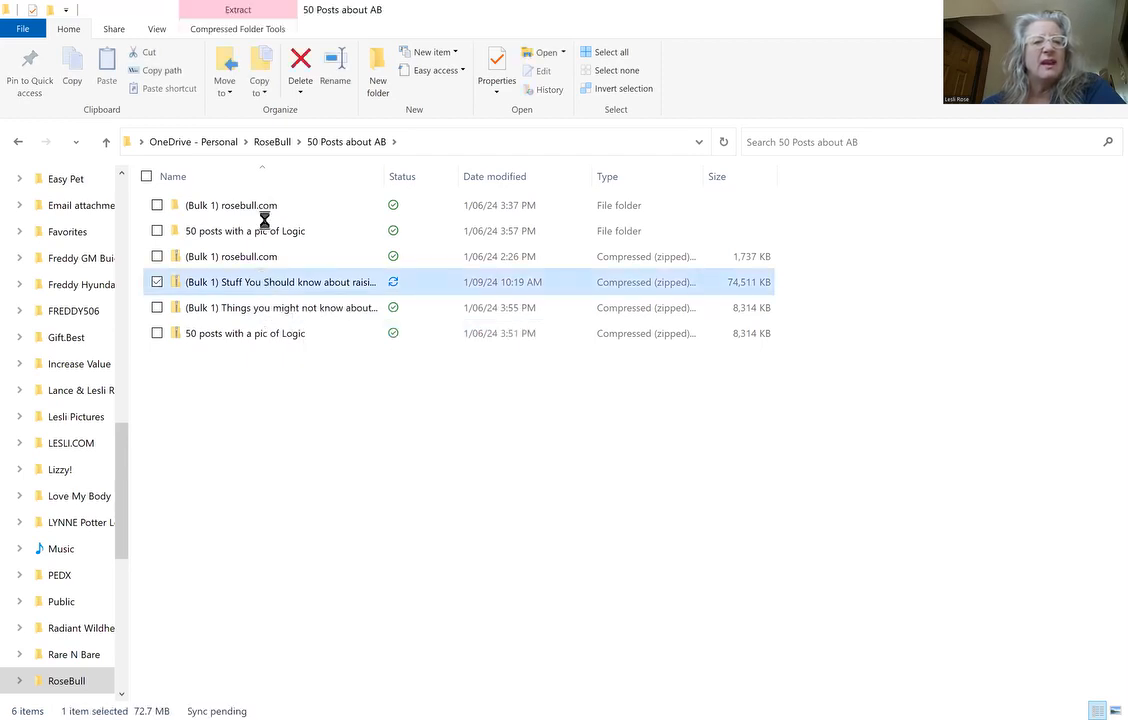
{"action": "left_click", "coordinate": [255, 14]}
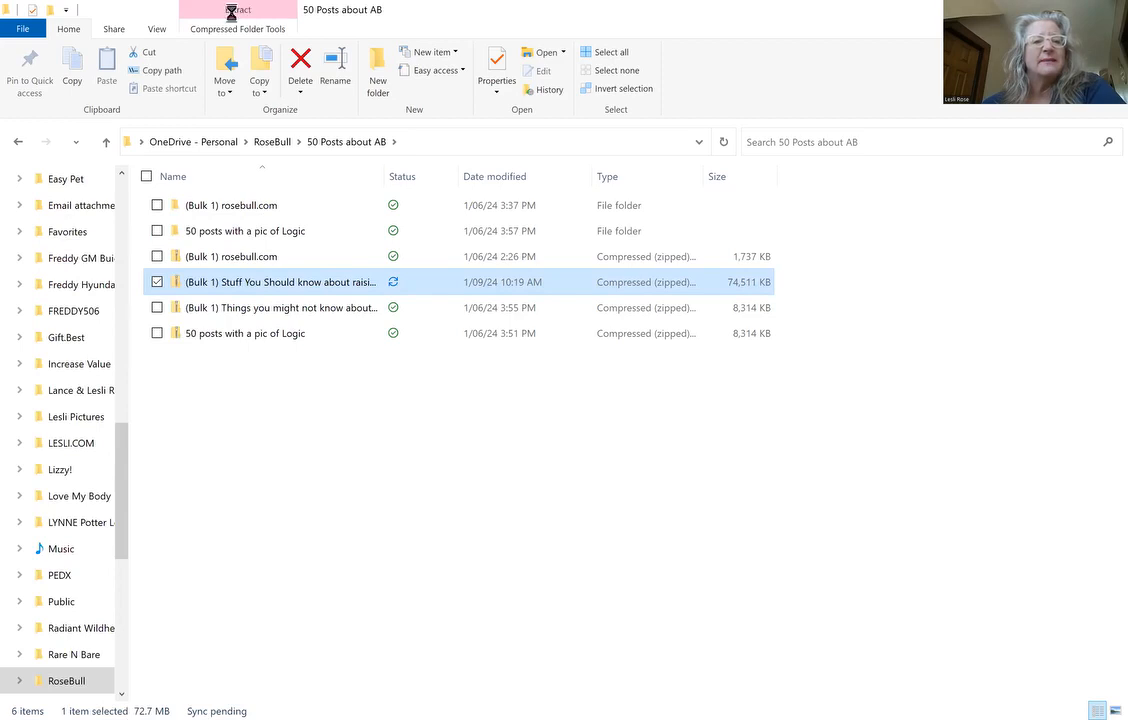
{"action": "left_click", "coordinate": [237, 14]}
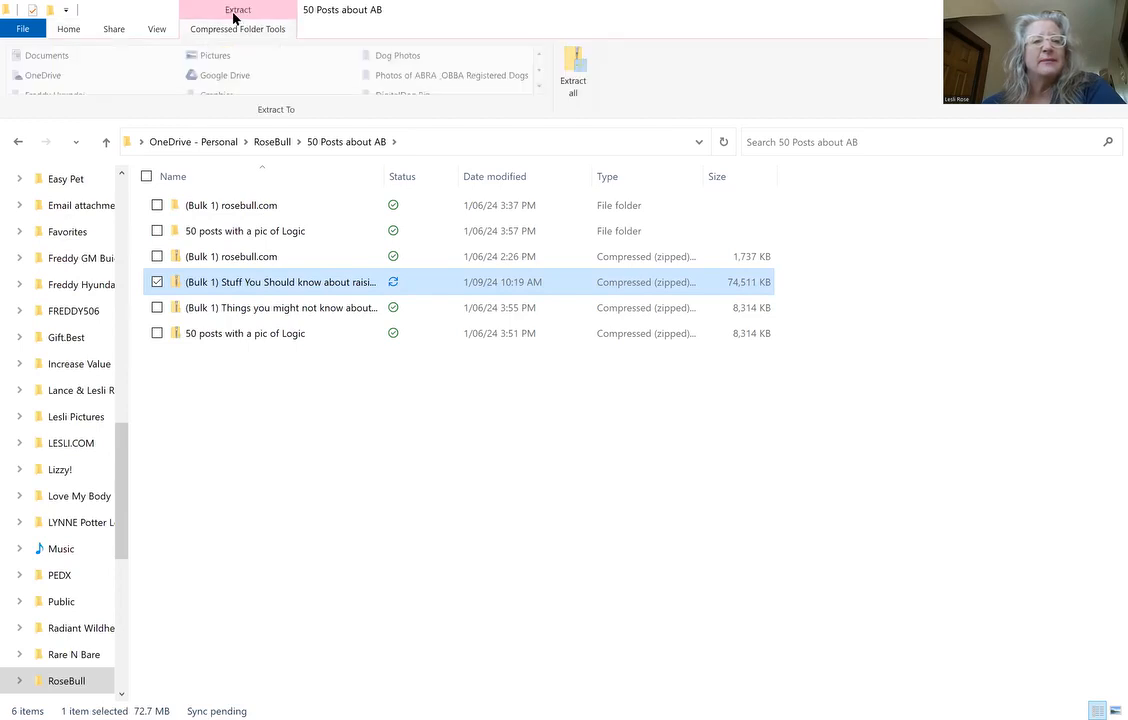
{"action": "left_click", "coordinate": [577, 67]}
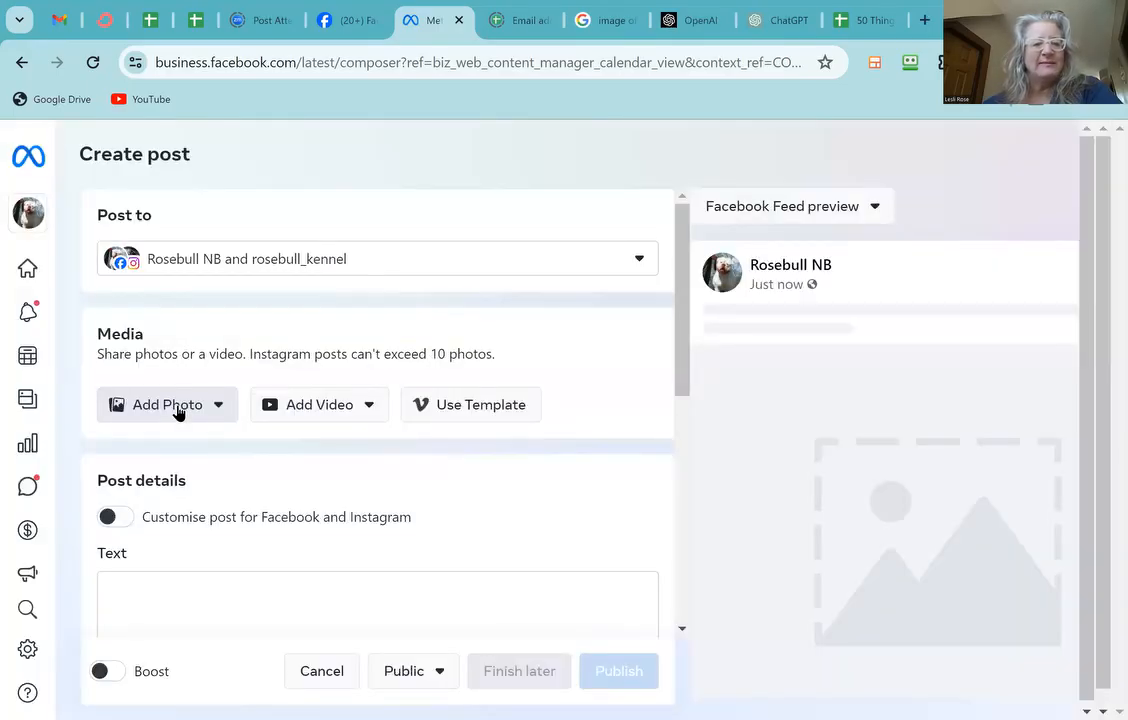
Step: Upload image 2 from the extracted American Bulldog puppy tips folder into the post
{"action": "left_click", "coordinate": [178, 410]}
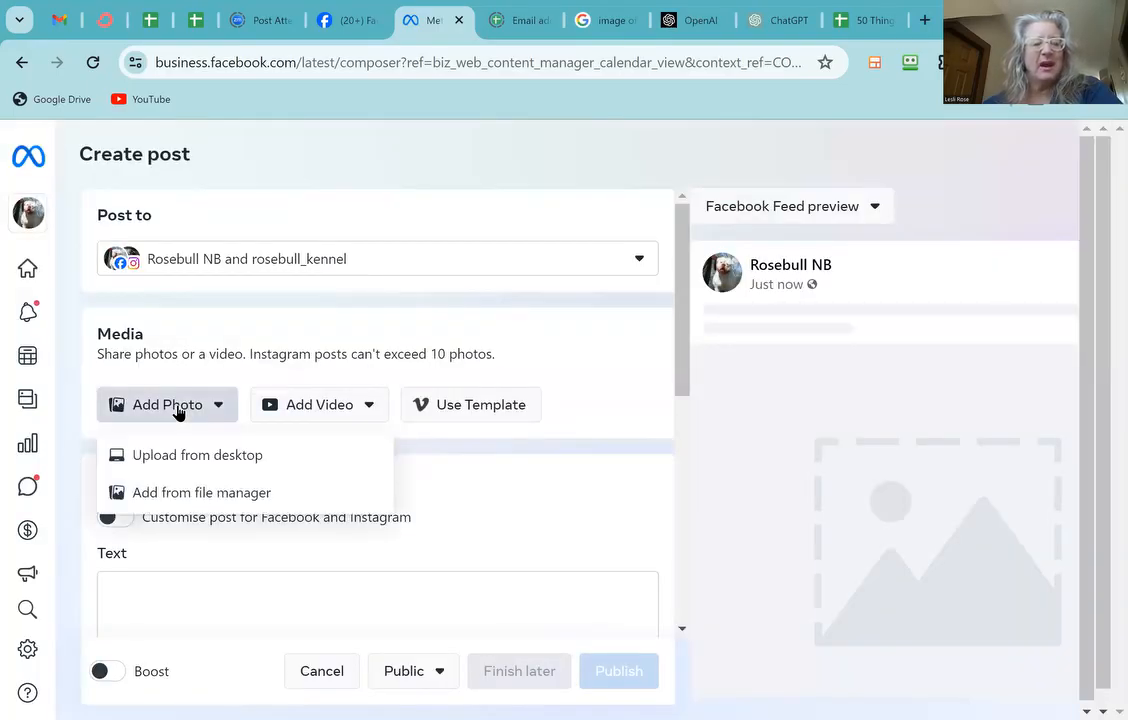
{"action": "left_click", "coordinate": [175, 453]}
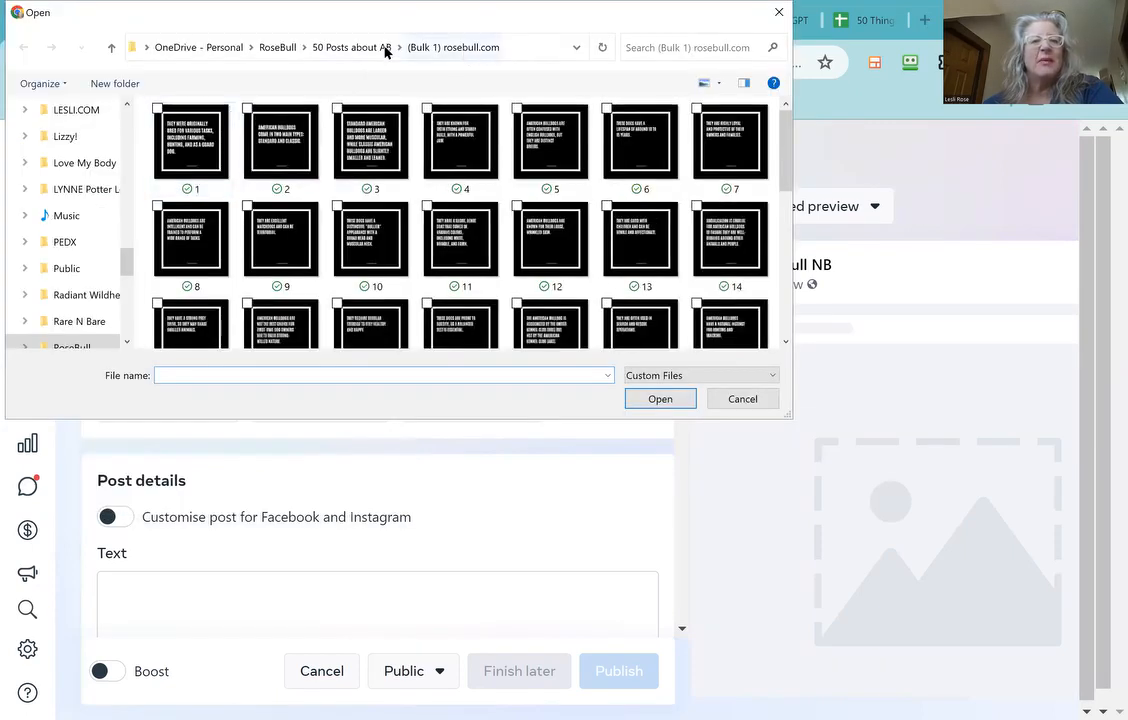
{"action": "left_click", "coordinate": [385, 50]}
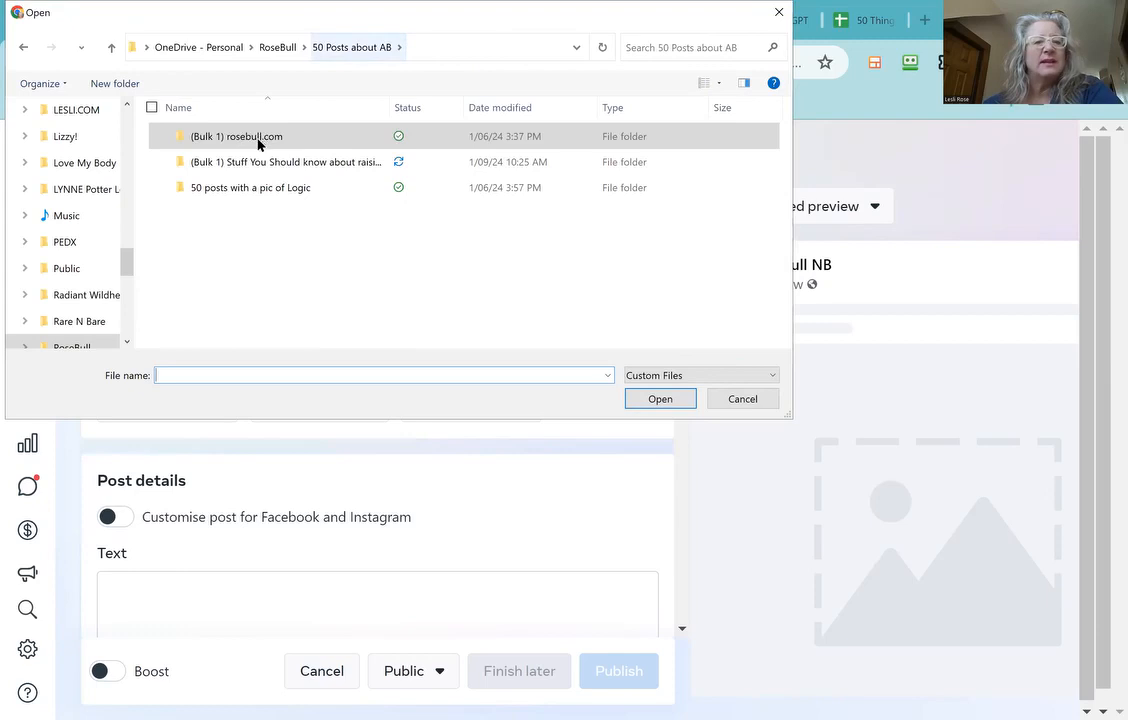
{"action": "left_click", "coordinate": [257, 165]}
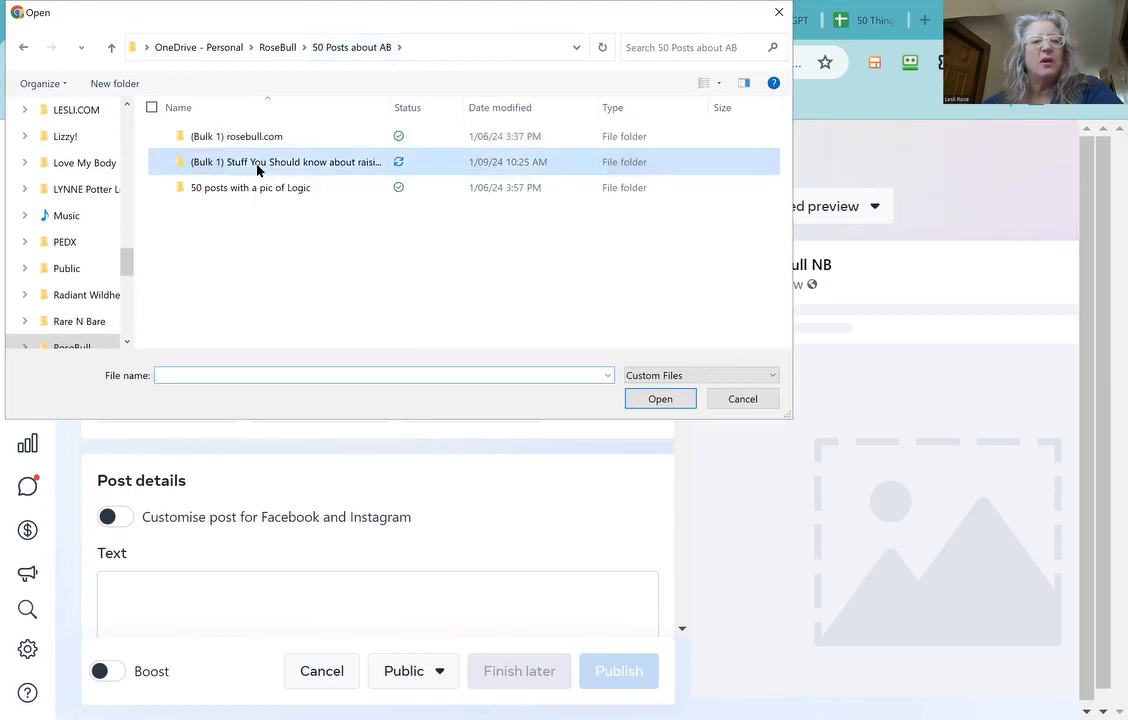
{"action": "double_click", "coordinate": [257, 168]}
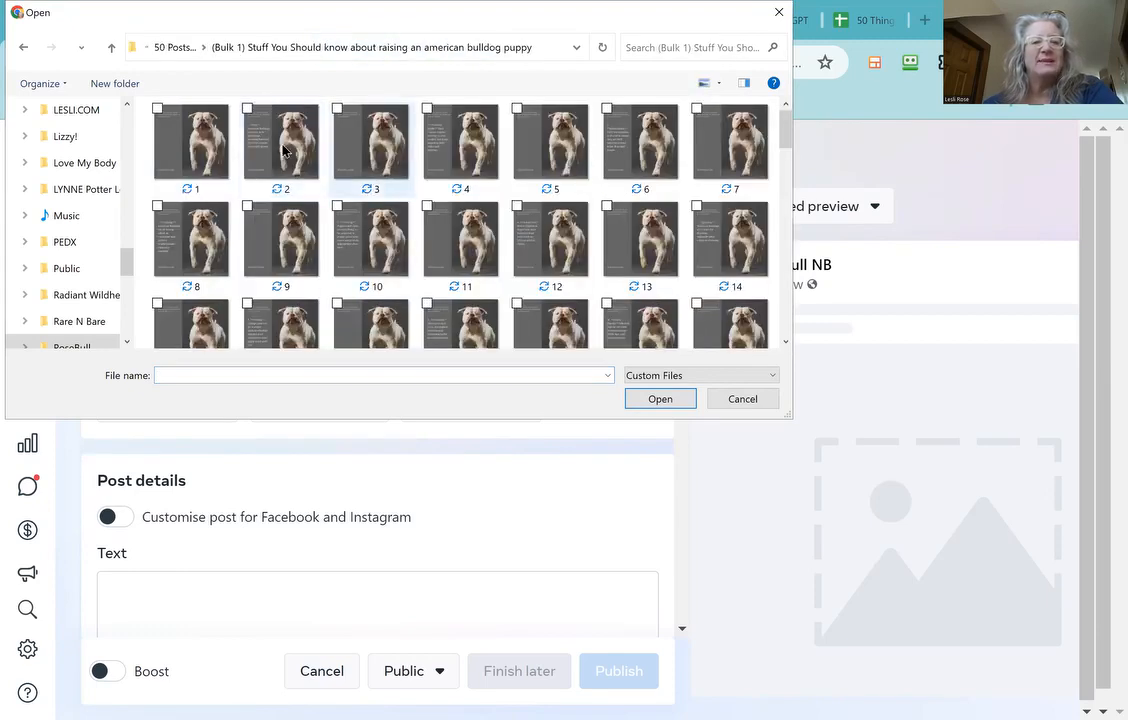
{"action": "left_click", "coordinate": [283, 150]}
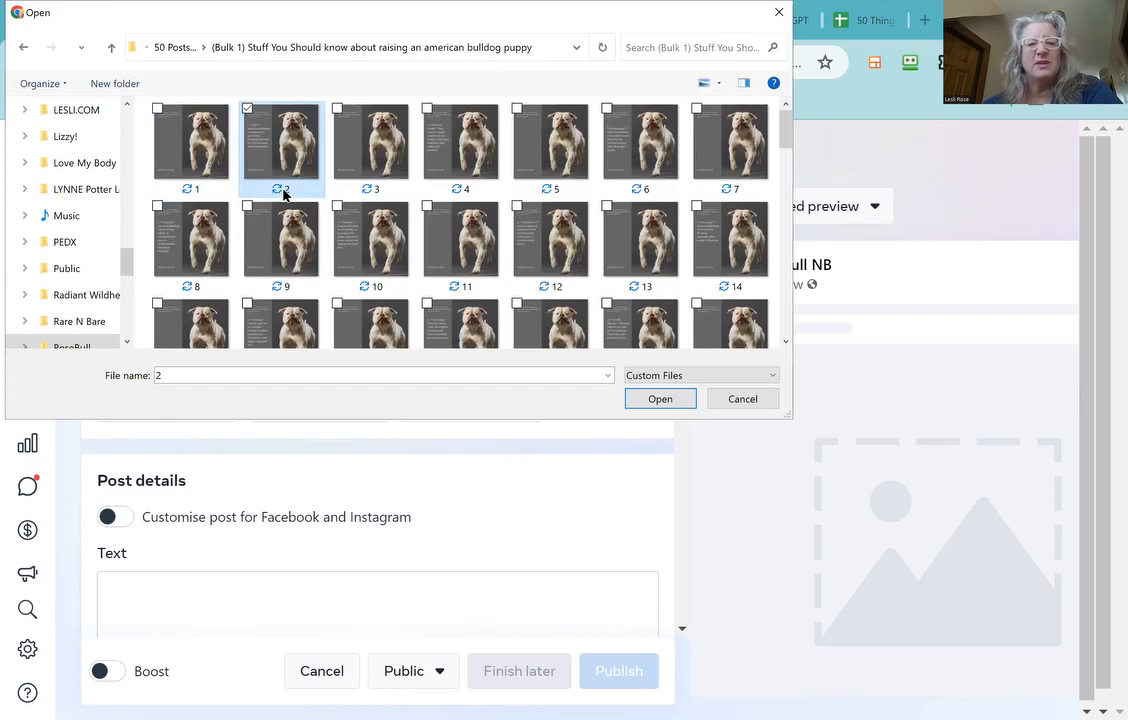
{"action": "left_click", "coordinate": [659, 399]}
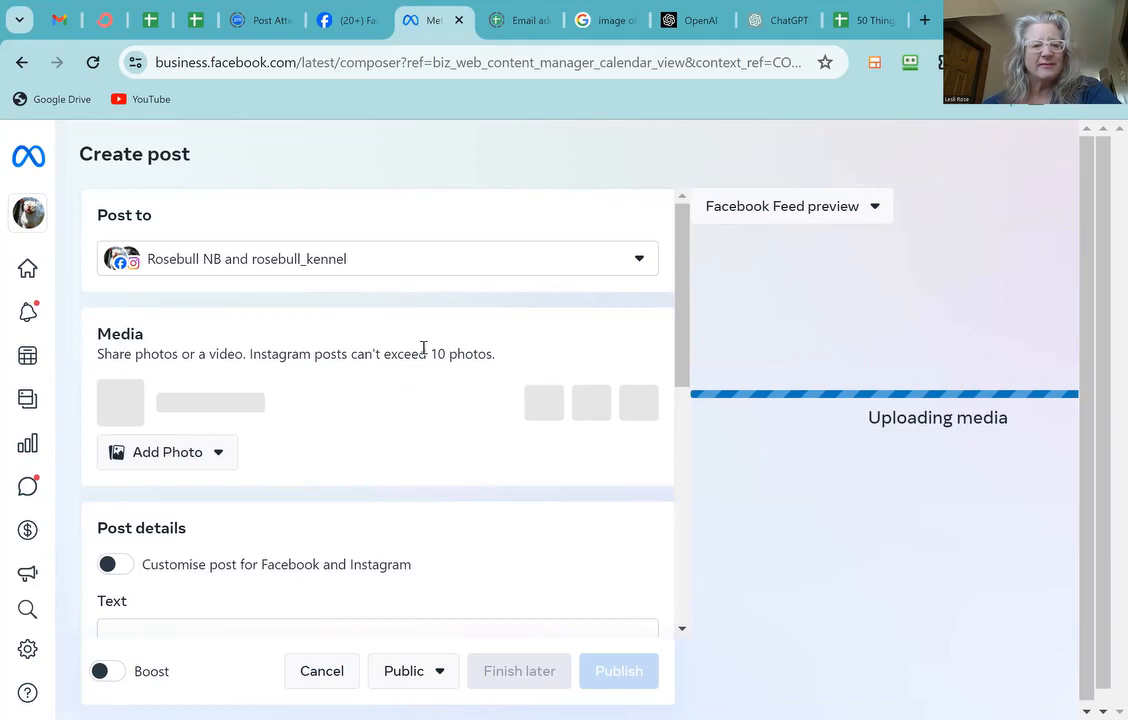
{"action": "scroll", "coordinate": [423, 347], "scroll_direction": "down", "scroll_amount": 1}
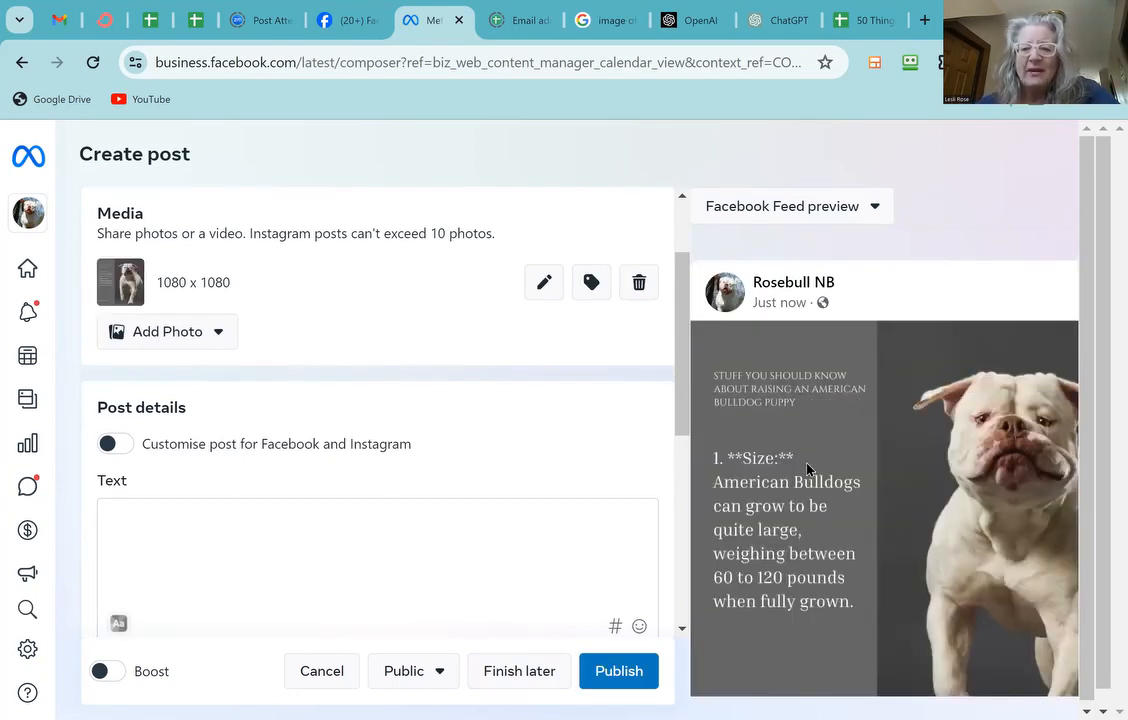
{"action": "scroll", "coordinate": [805, 470], "scroll_direction": "down", "scroll_amount": 2}
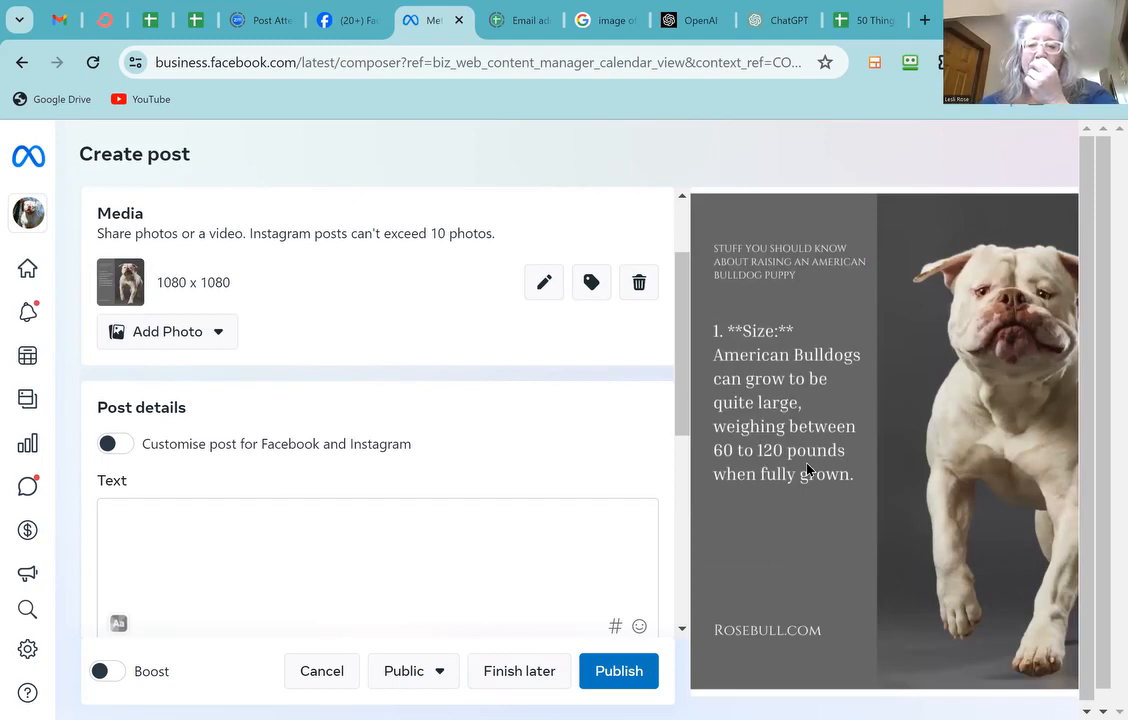
{"action": "scroll", "coordinate": [224, 423], "scroll_direction": "down", "scroll_amount": 1}
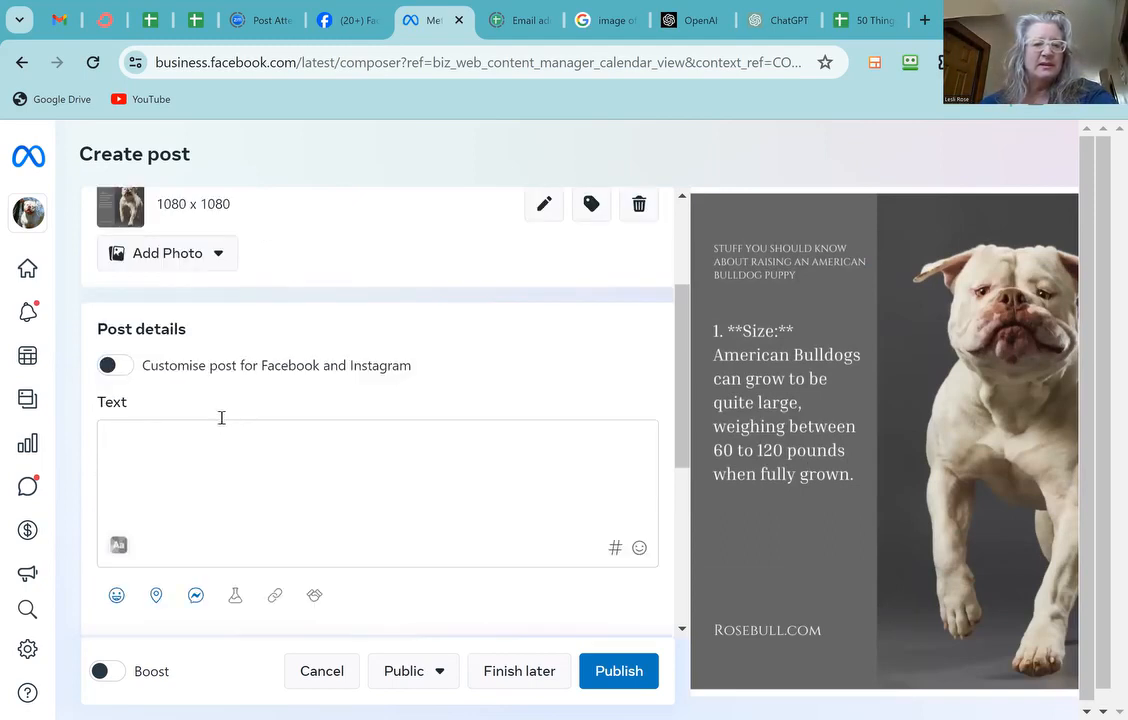
{"action": "scroll", "coordinate": [221, 417], "scroll_direction": "down", "scroll_amount": 1}
{"action": "scroll", "coordinate": [221, 417], "scroll_direction": "down", "scroll_amount": 2}
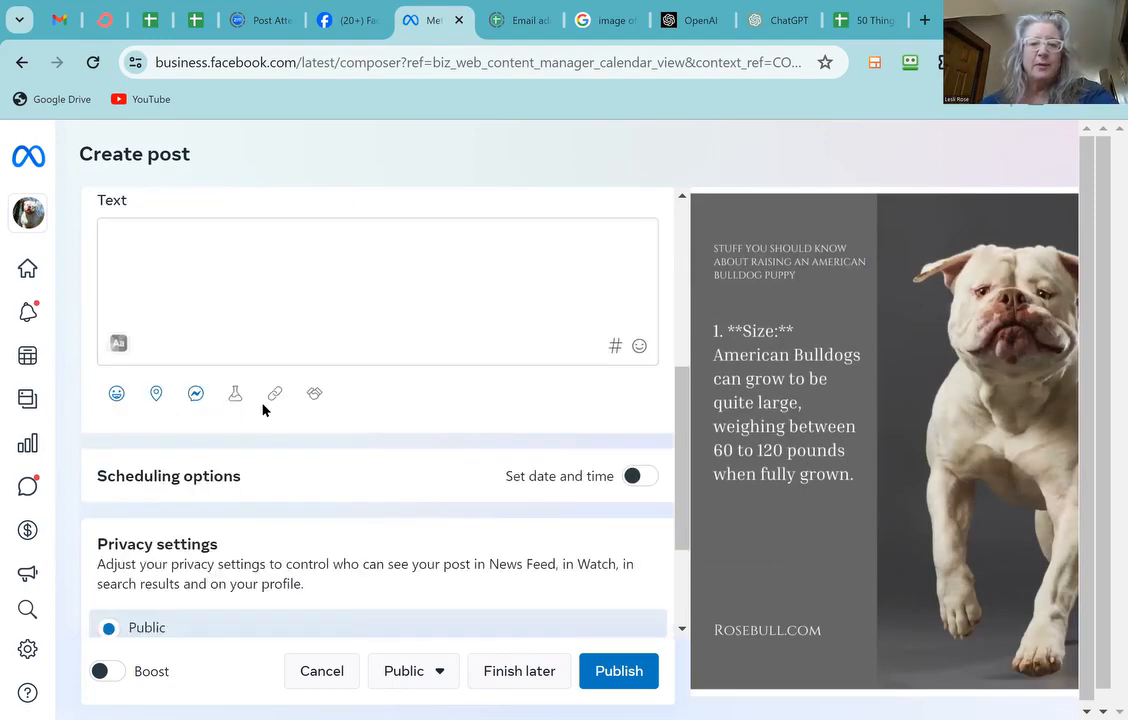
{"action": "scroll", "coordinate": [540, 391], "scroll_direction": "up", "scroll_amount": 2}
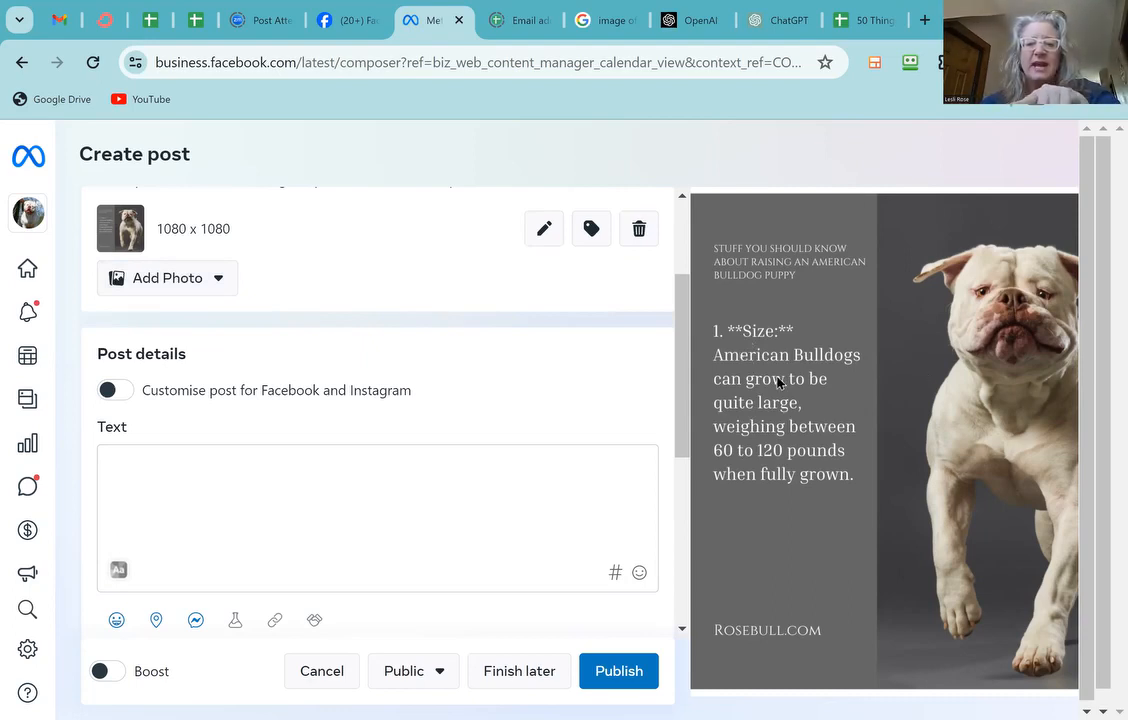
Step: In the ChatGPT conversation, select the Size tip text from item 1
{"action": "left_click", "coordinate": [791, 22]}
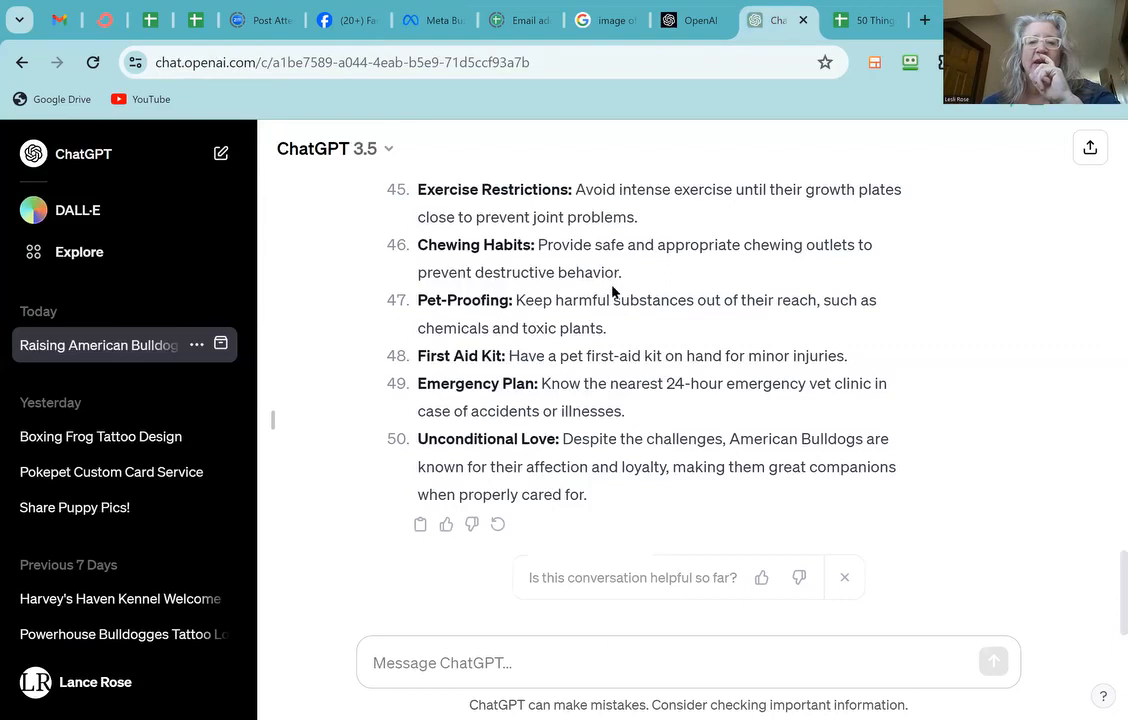
{"action": "scroll", "coordinate": [613, 290], "scroll_direction": "up", "scroll_amount": 6}
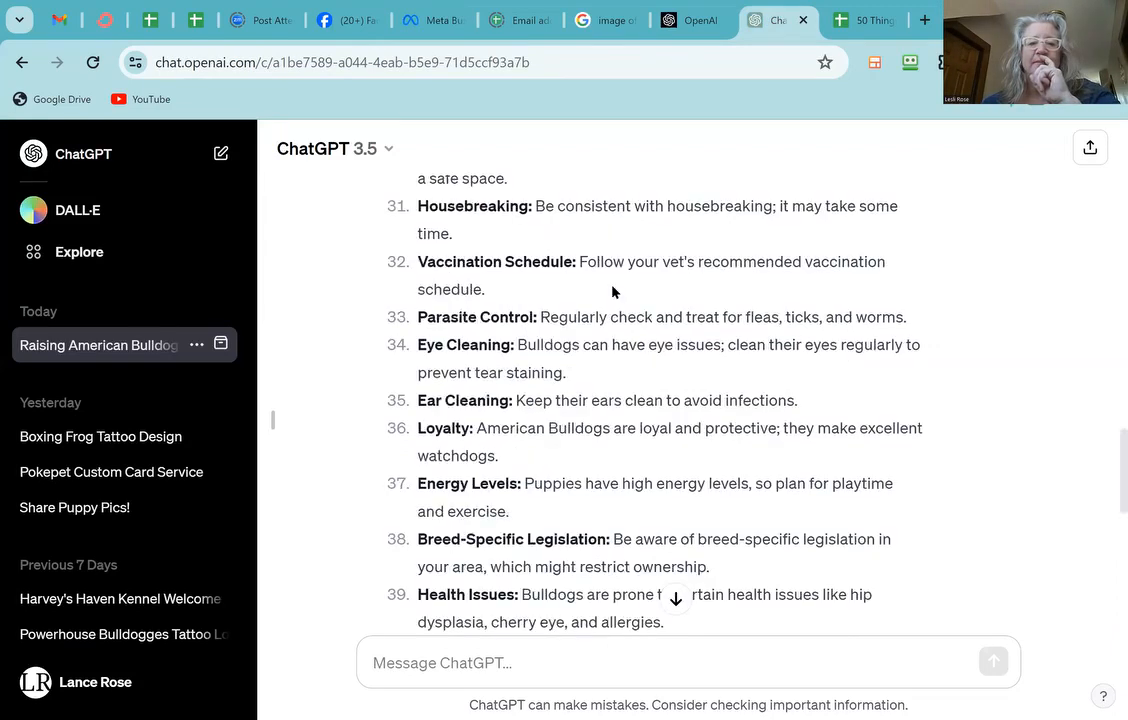
{"action": "scroll", "coordinate": [613, 290], "scroll_direction": "up", "scroll_amount": 14}
{"action": "scroll", "coordinate": [549, 395], "scroll_direction": "up", "scroll_amount": 5}
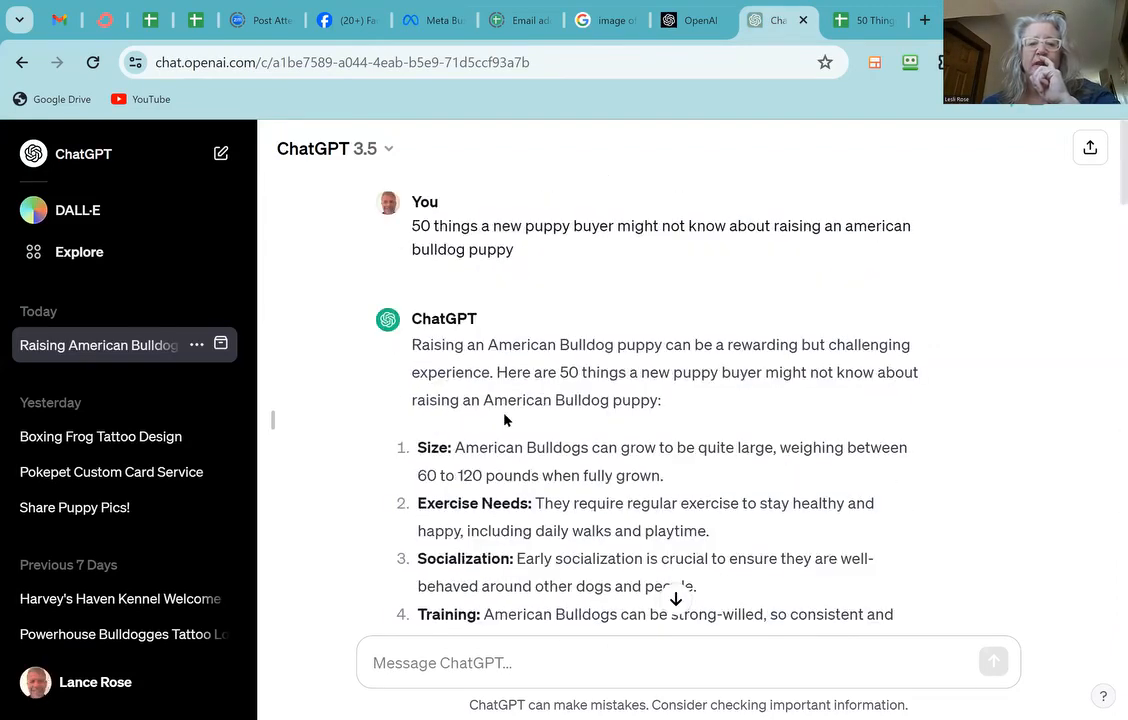
{"action": "scroll", "coordinate": [505, 420], "scroll_direction": "down", "scroll_amount": 1}
{"action": "left_click_drag", "start_coordinate": [417, 433], "coordinate": [674, 461]}
{"action": "key", "text": "ctrl+c"}
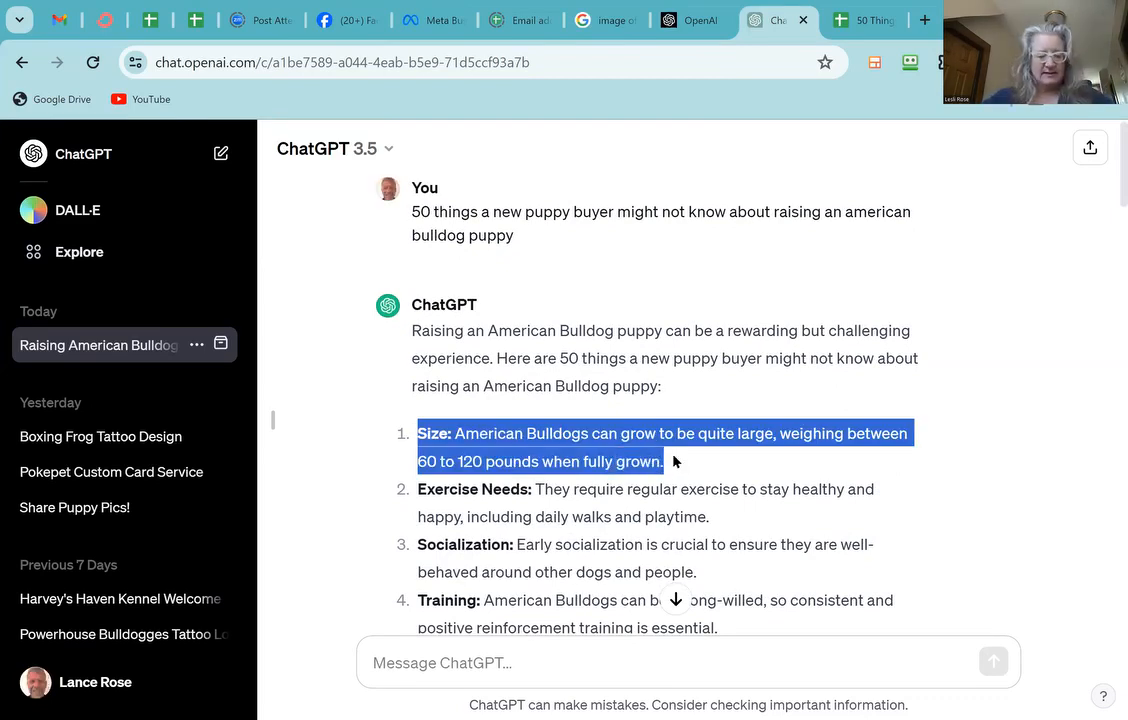
Step: Send 'write more about this topic:' followed by the pasted Size tip
{"action": "left_click", "coordinate": [373, 381]}
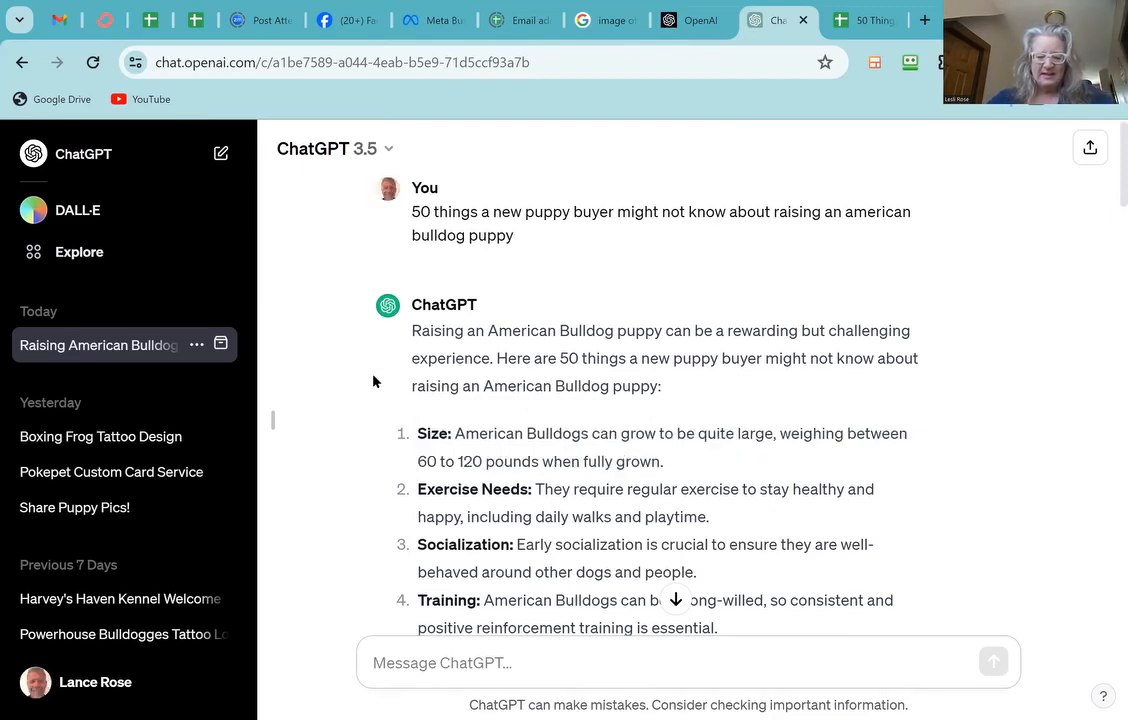
{"action": "type", "text": "Please"}
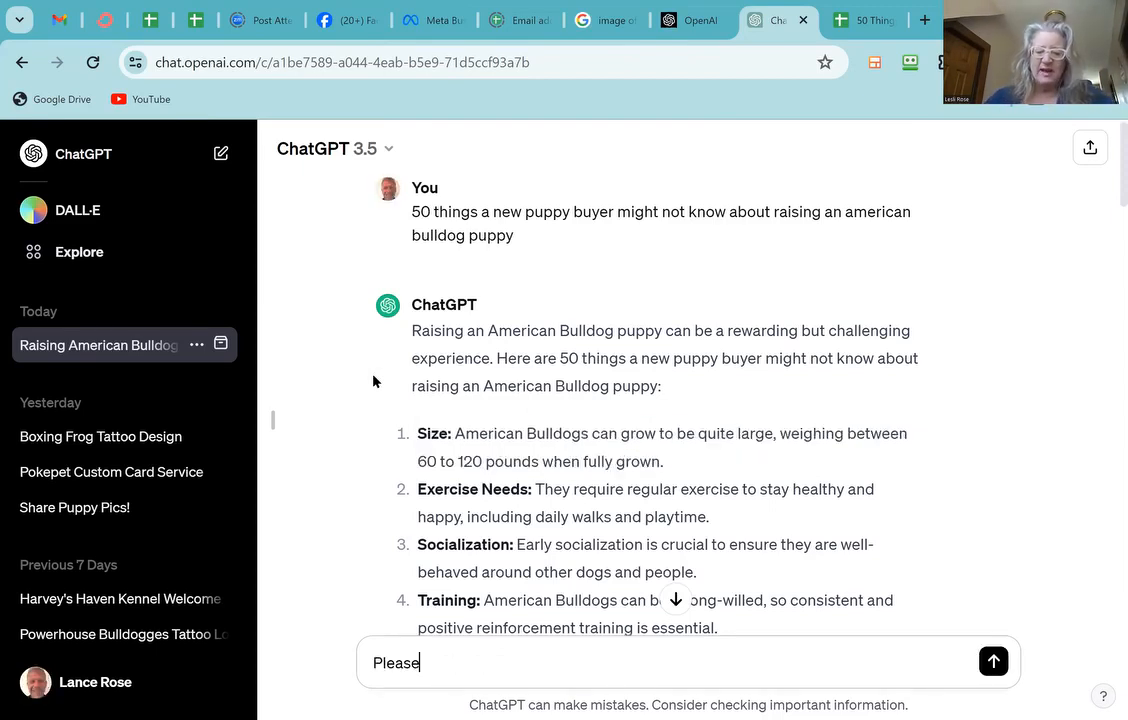
{"action": "key", "text": "BackSpace"}
{"action": "key", "text": "BackSpace"}
{"action": "key", "text": "BackSpace"}
{"action": "key", "text": "BackSpace"}
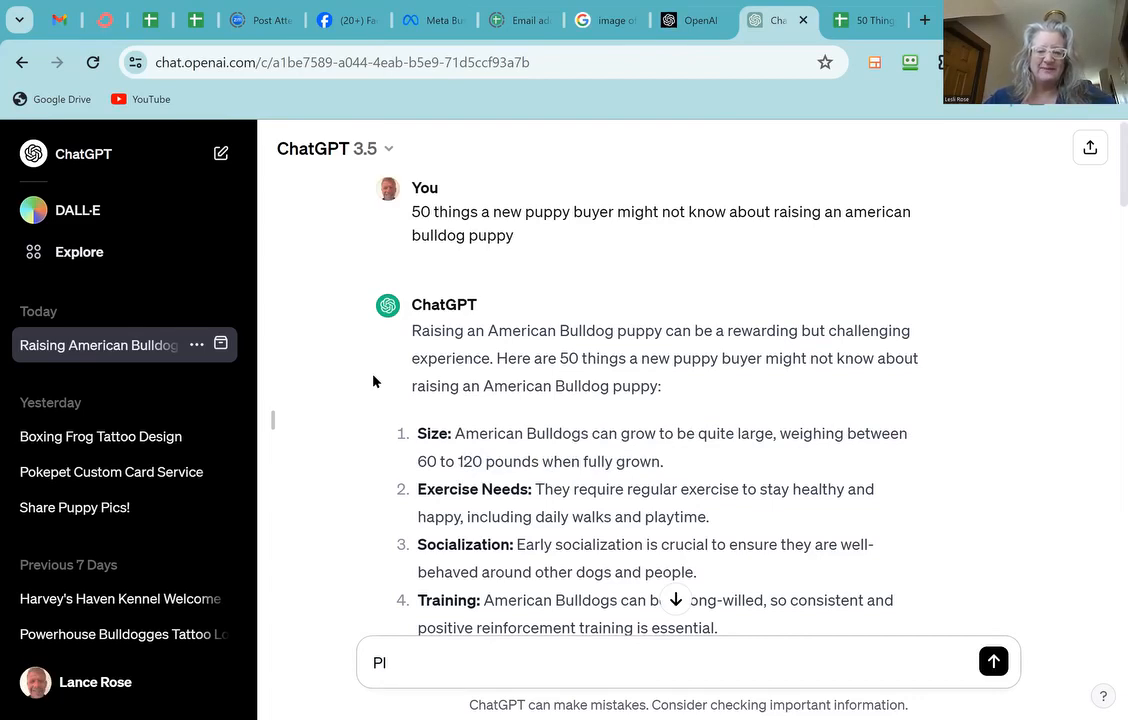
{"action": "key", "text": "BackSpace"}
{"action": "key", "text": "BackSpace"}
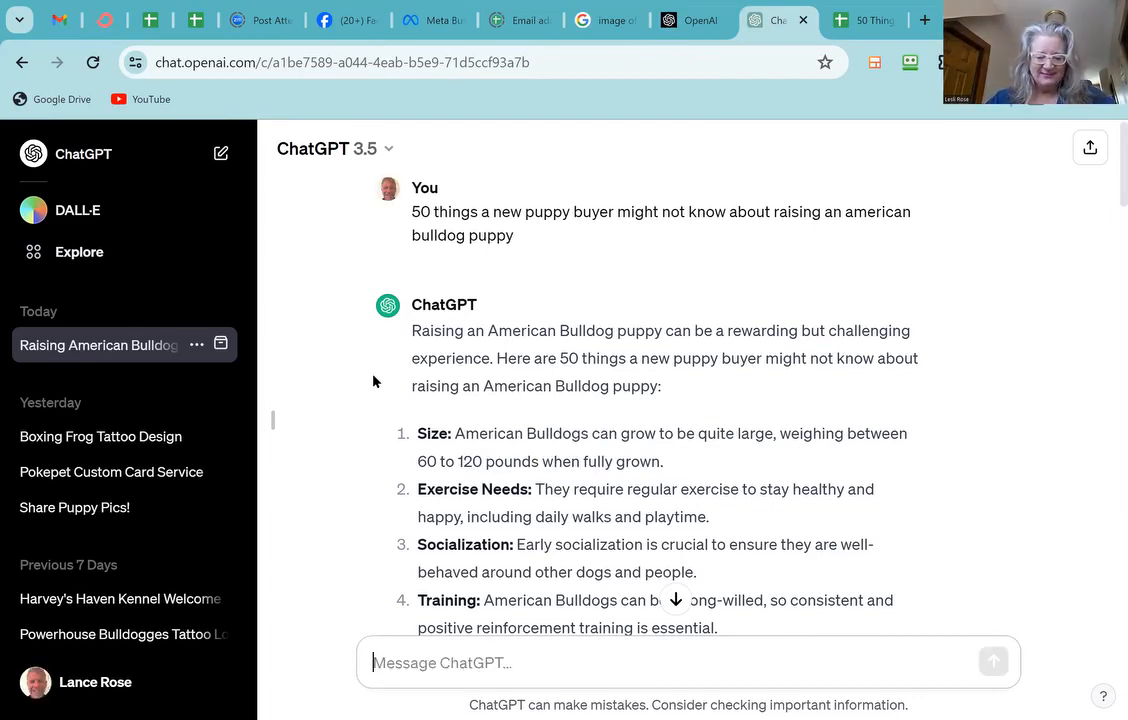
{"action": "type", "text": "wr"}
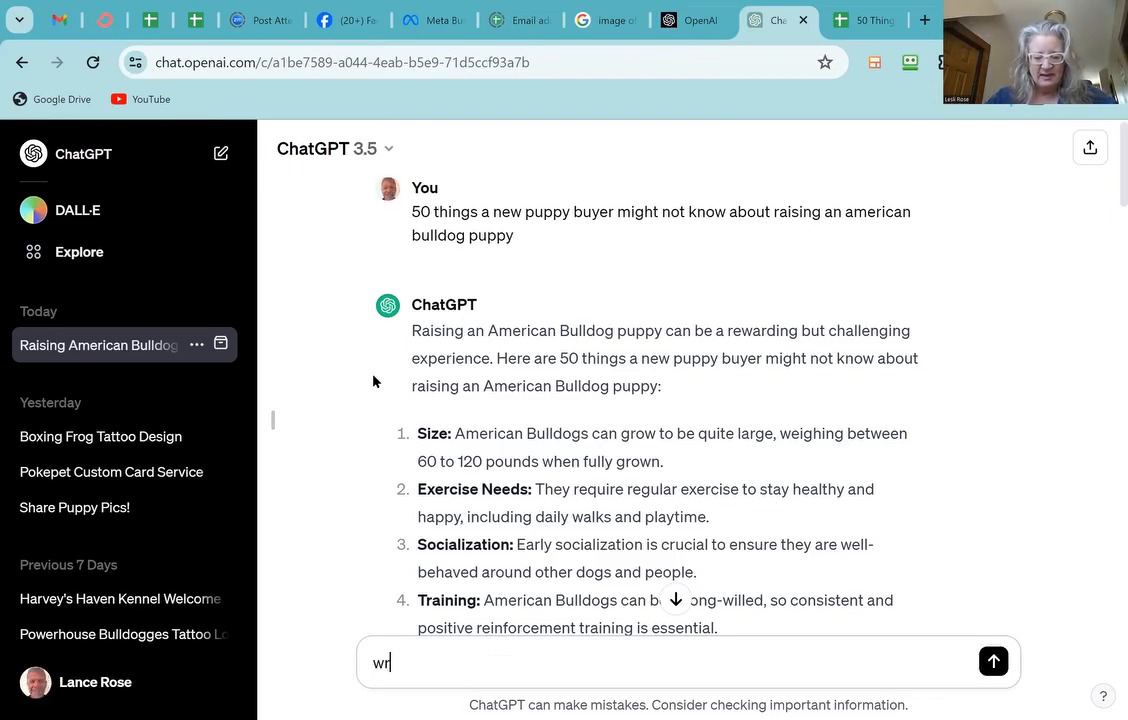
{"action": "type", "text": "ite more"}
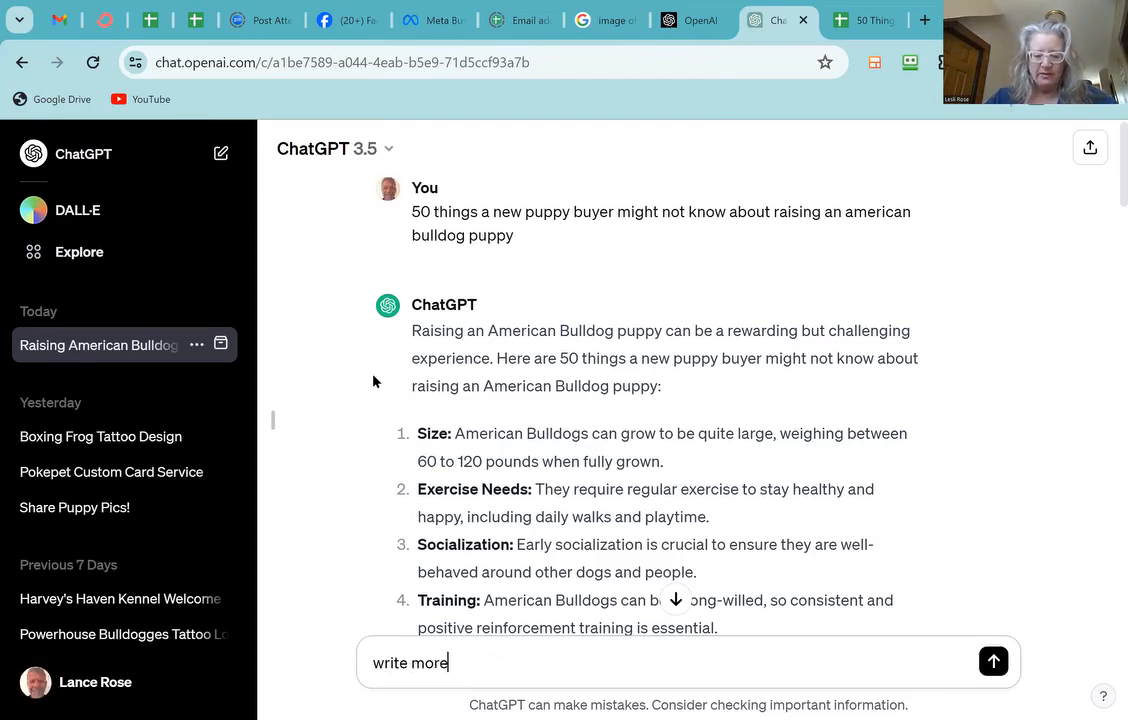
{"action": "type", "text": " about this"}
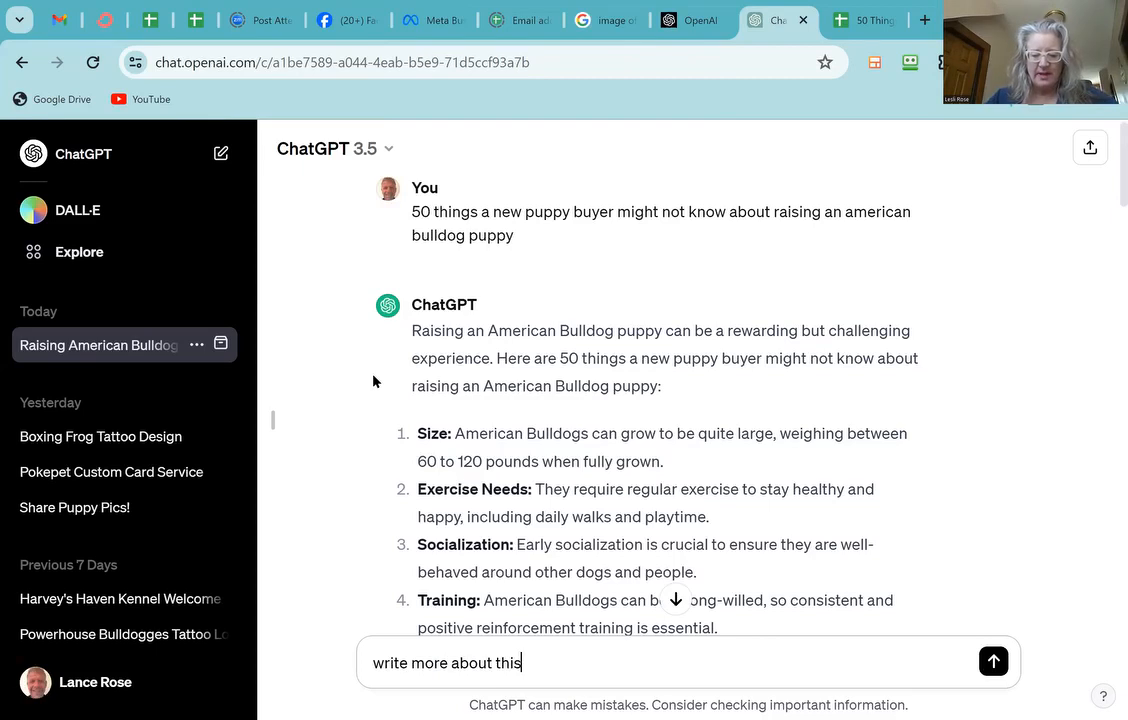
{"action": "type", "text": " topic"}
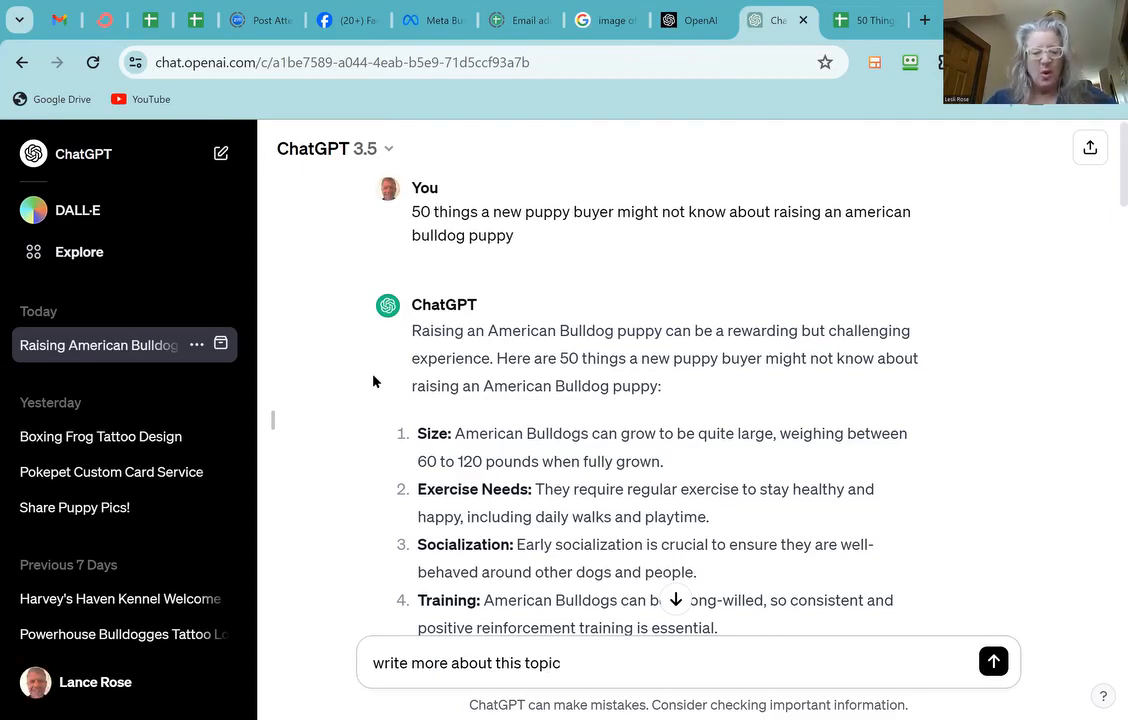
{"action": "type", "text": ":"}
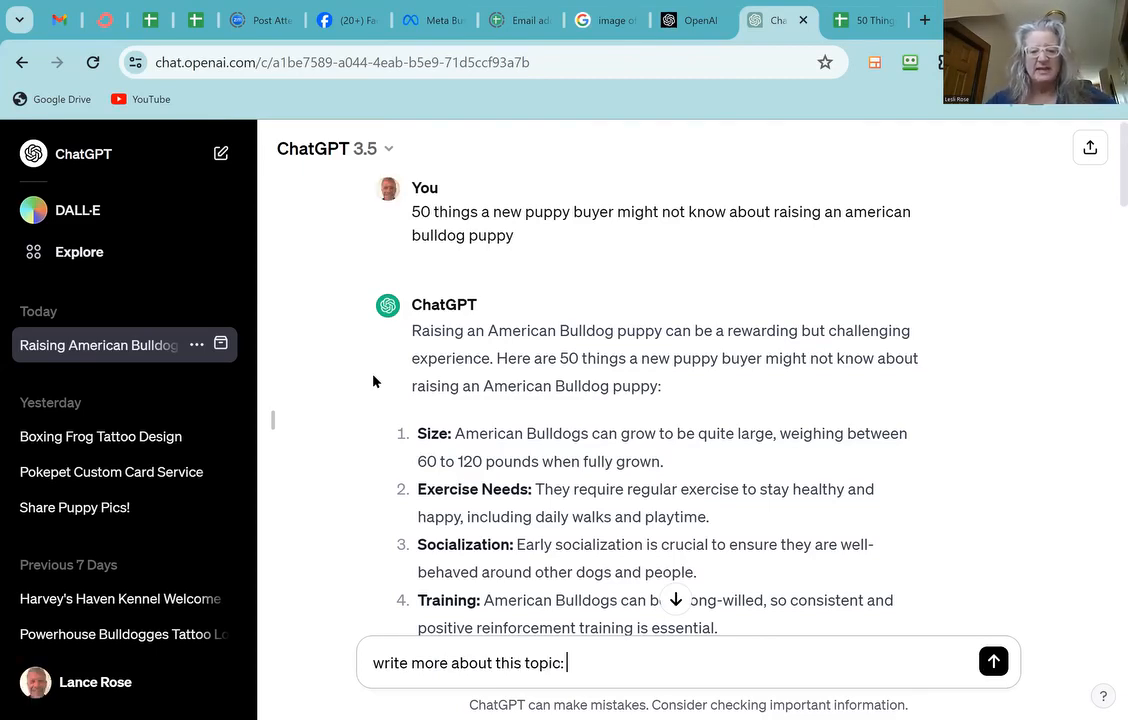
{"action": "key", "text": "ctrl+v"}
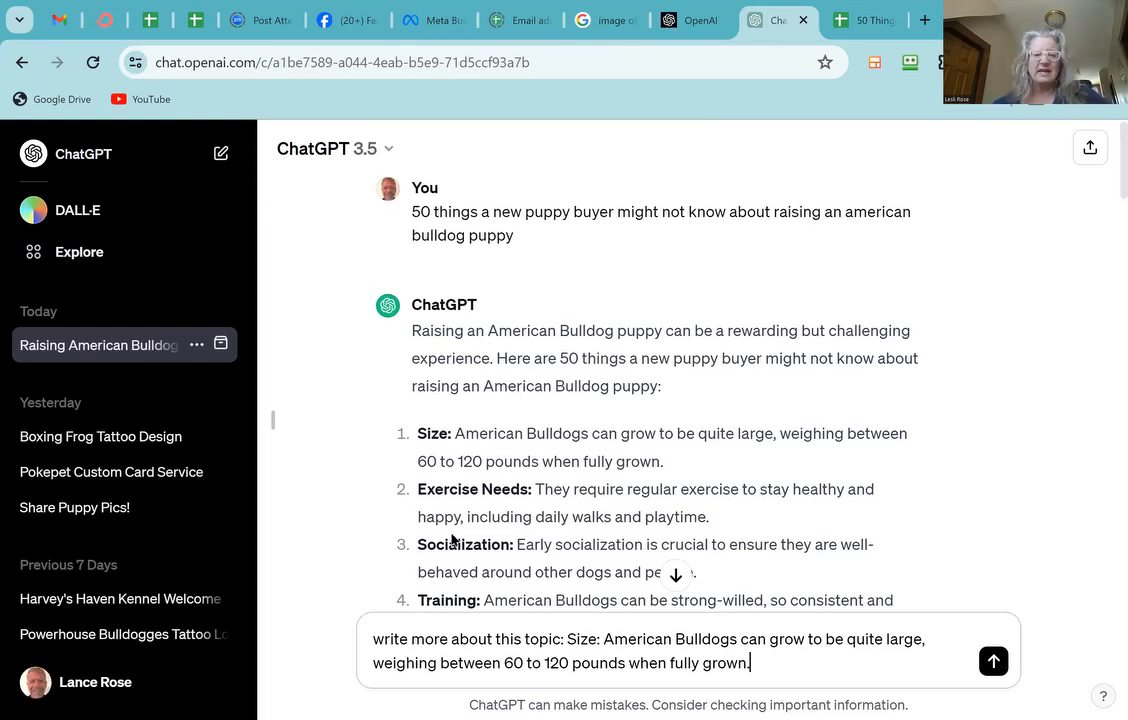
{"action": "key", "text": "Return"}
{"action": "scroll", "coordinate": [644, 408], "scroll_direction": "down", "scroll_amount": 10}
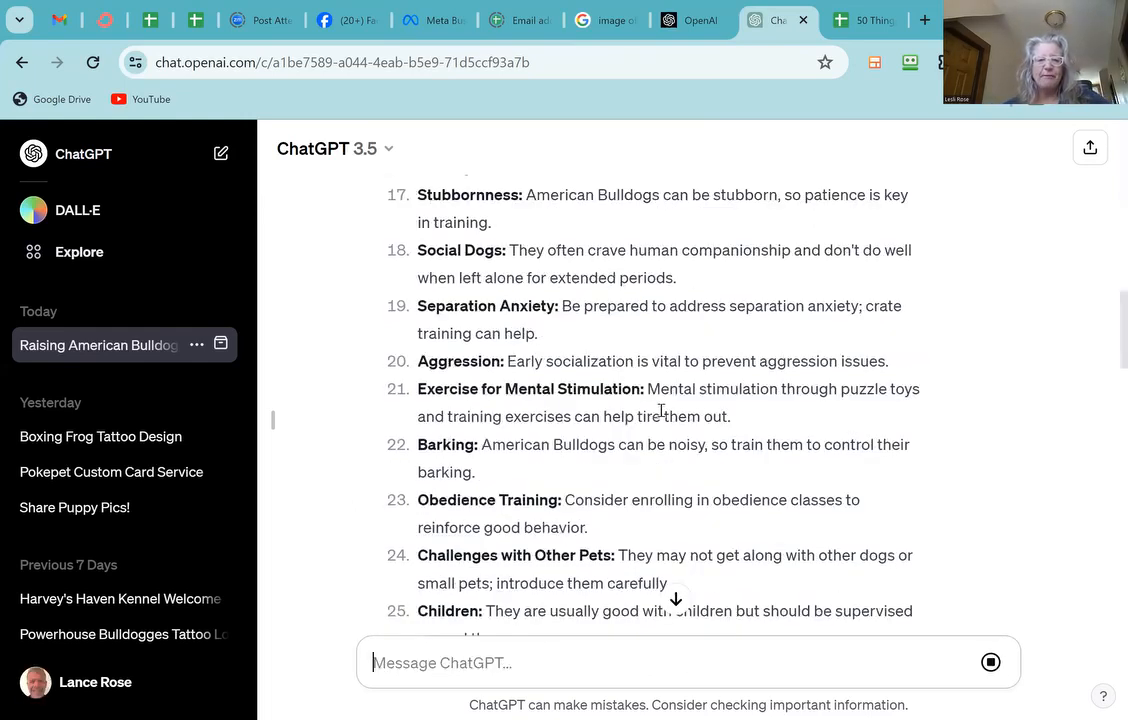
{"action": "scroll", "coordinate": [663, 400], "scroll_direction": "down", "scroll_amount": 10}
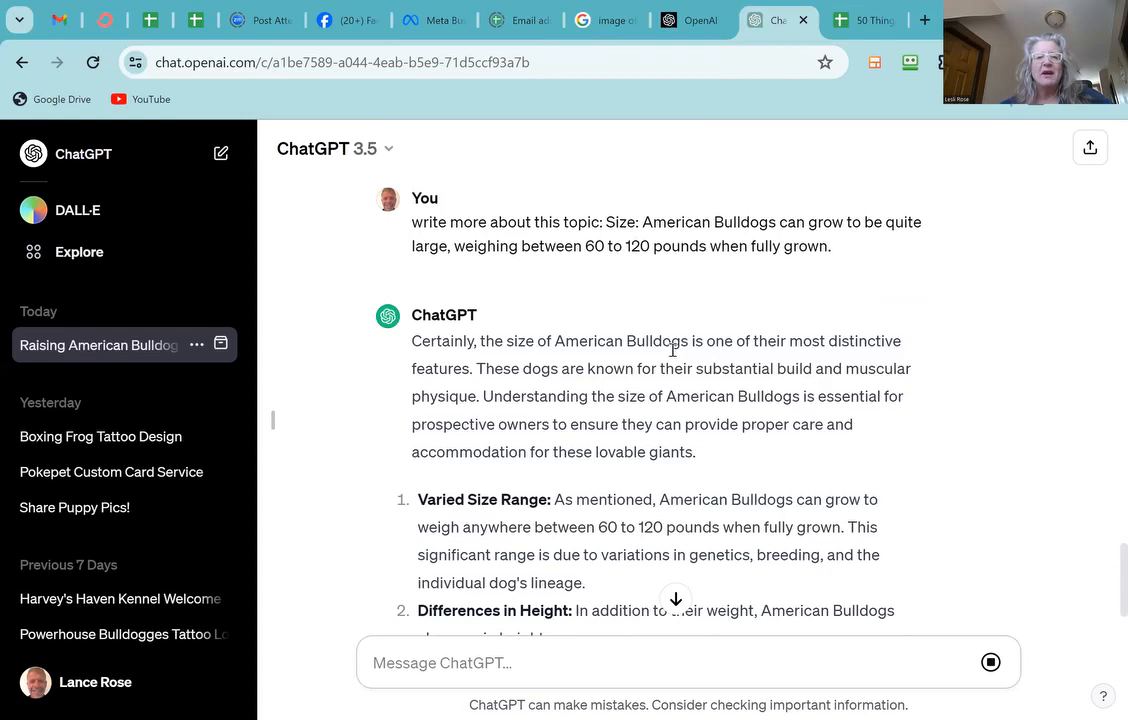
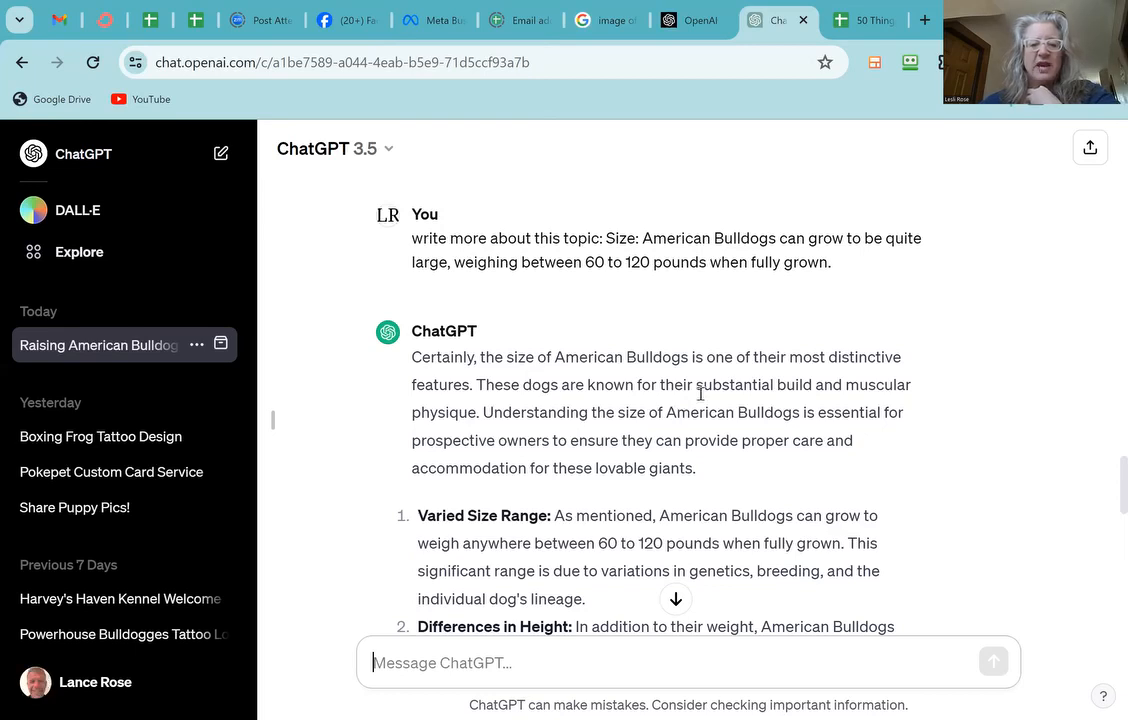
Step: Scroll to the end of ChatGPT's ten-point bulldog size answer and copy the whole response
{"action": "scroll", "coordinate": [700, 393], "scroll_direction": "down", "scroll_amount": 2}
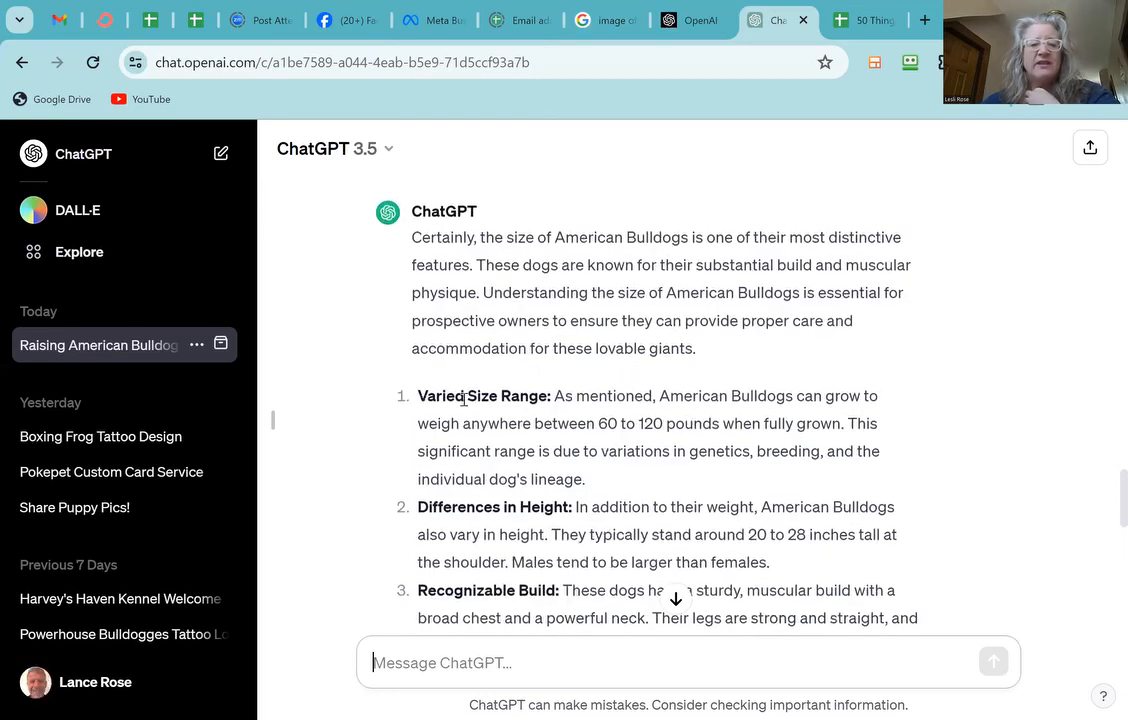
{"action": "scroll", "coordinate": [560, 420], "scroll_direction": "down", "scroll_amount": 1}
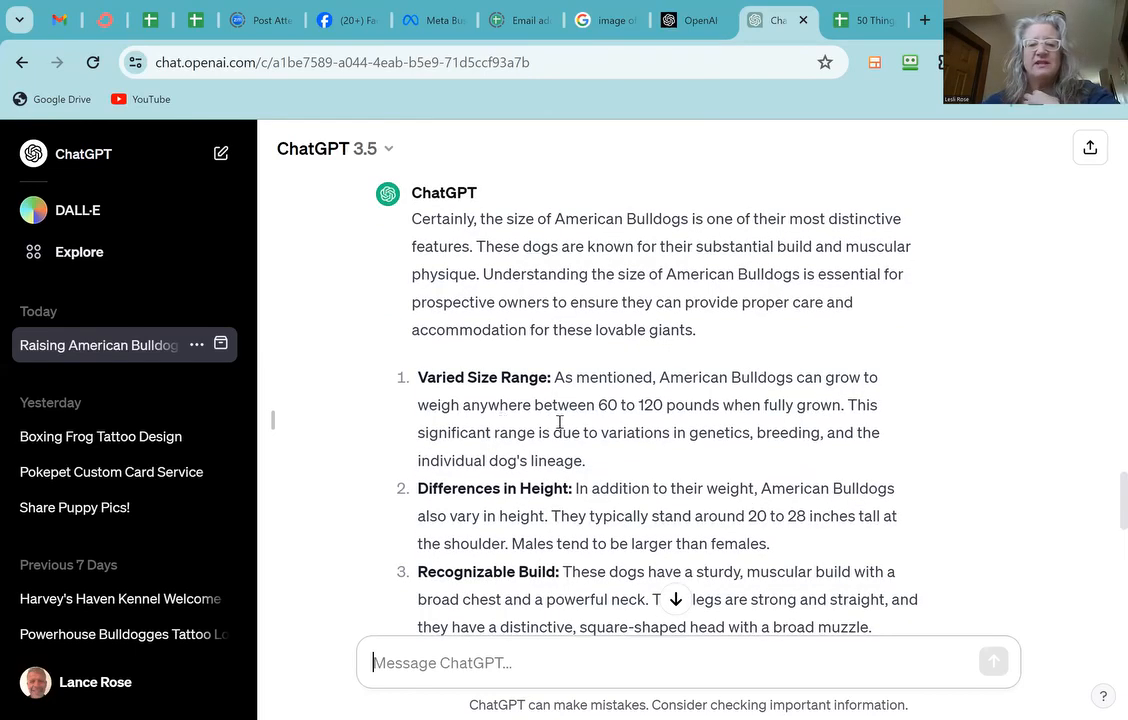
{"action": "scroll", "coordinate": [560, 422], "scroll_direction": "down", "scroll_amount": 1}
{"action": "scroll", "coordinate": [550, 430], "scroll_direction": "down", "scroll_amount": 1}
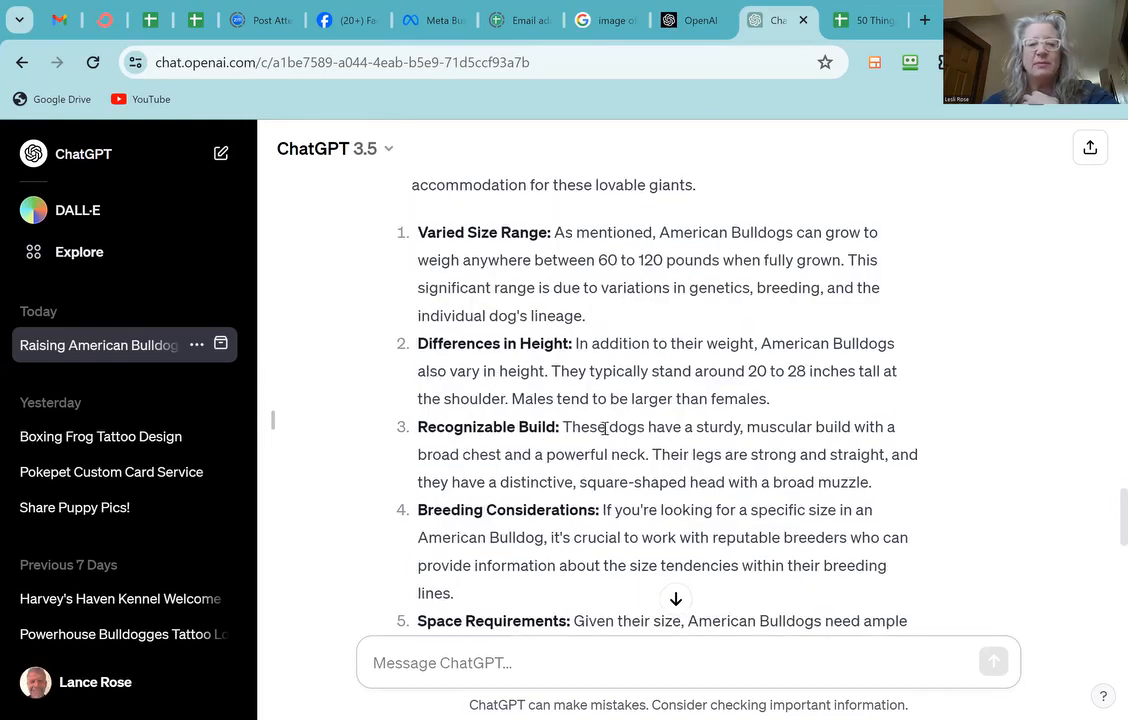
{"action": "scroll", "coordinate": [550, 440], "scroll_direction": "down", "scroll_amount": 1}
{"action": "scroll", "coordinate": [620, 418], "scroll_direction": "down", "scroll_amount": 2}
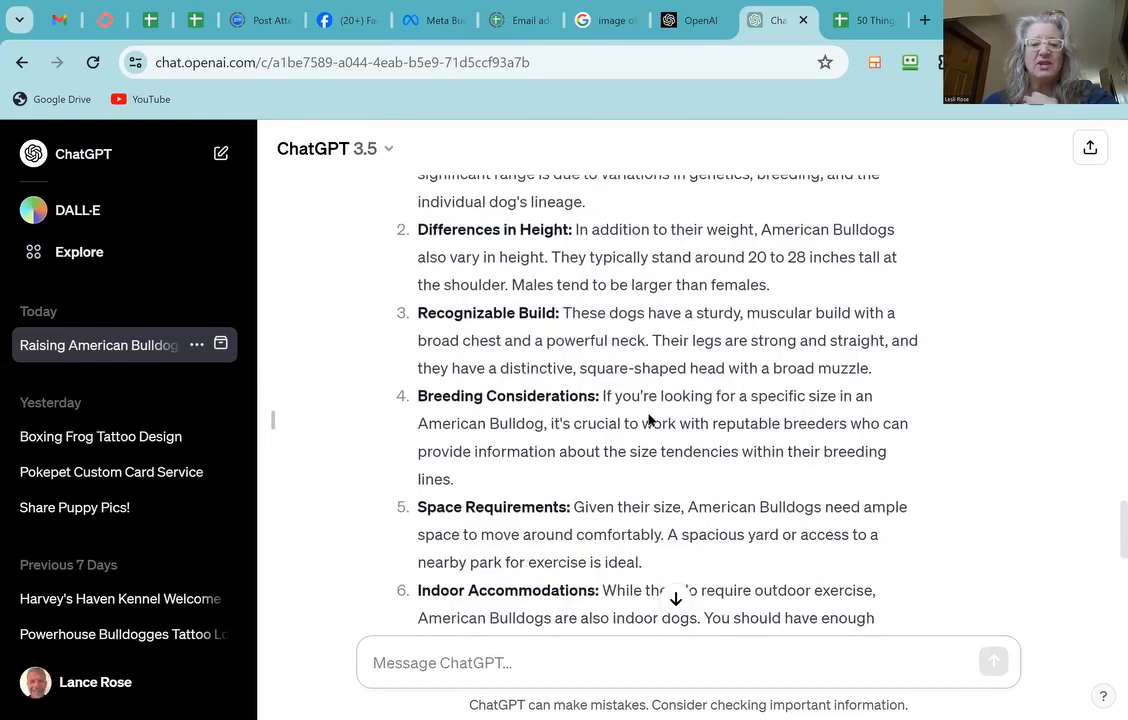
{"action": "scroll", "coordinate": [490, 477], "scroll_direction": "down", "scroll_amount": 1}
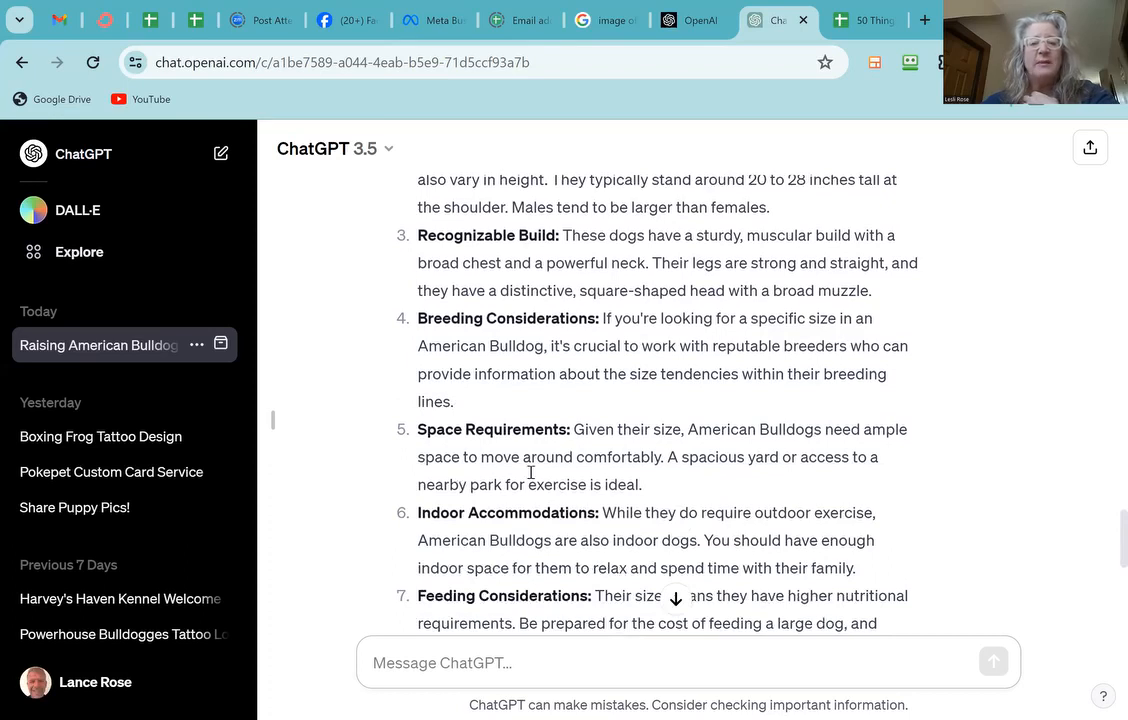
{"action": "scroll", "coordinate": [530, 472], "scroll_direction": "down", "scroll_amount": 1}
{"action": "scroll", "coordinate": [530, 472], "scroll_direction": "down", "scroll_amount": 1}
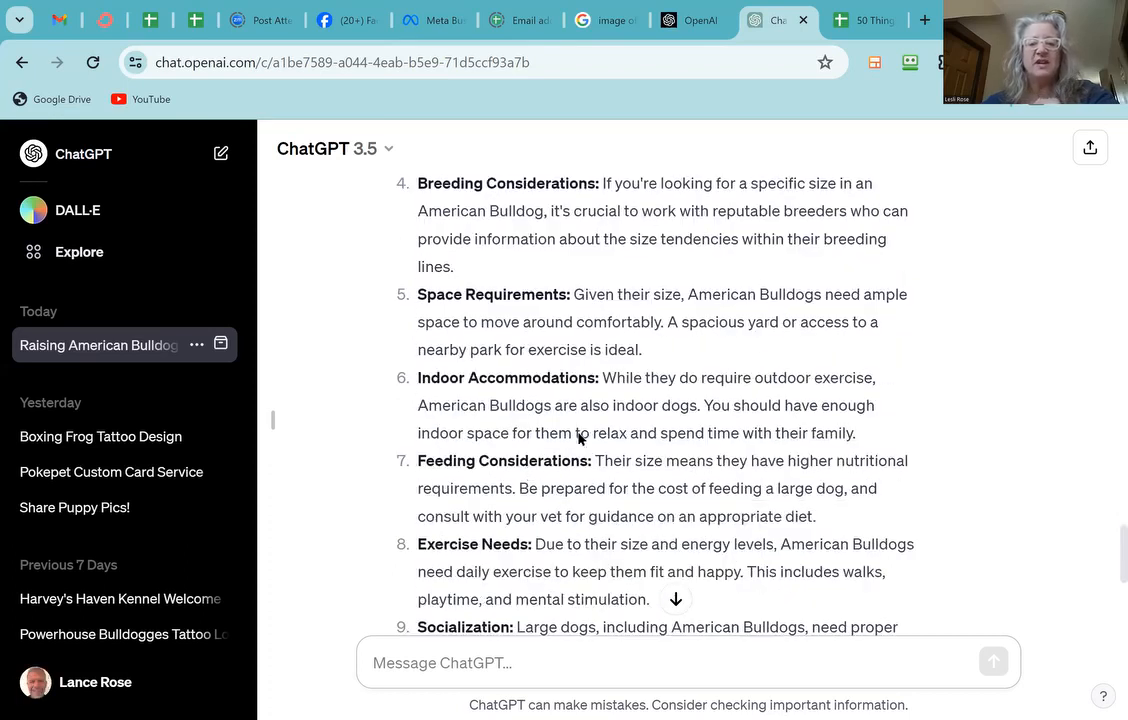
{"action": "scroll", "coordinate": [578, 440], "scroll_direction": "down", "scroll_amount": 1}
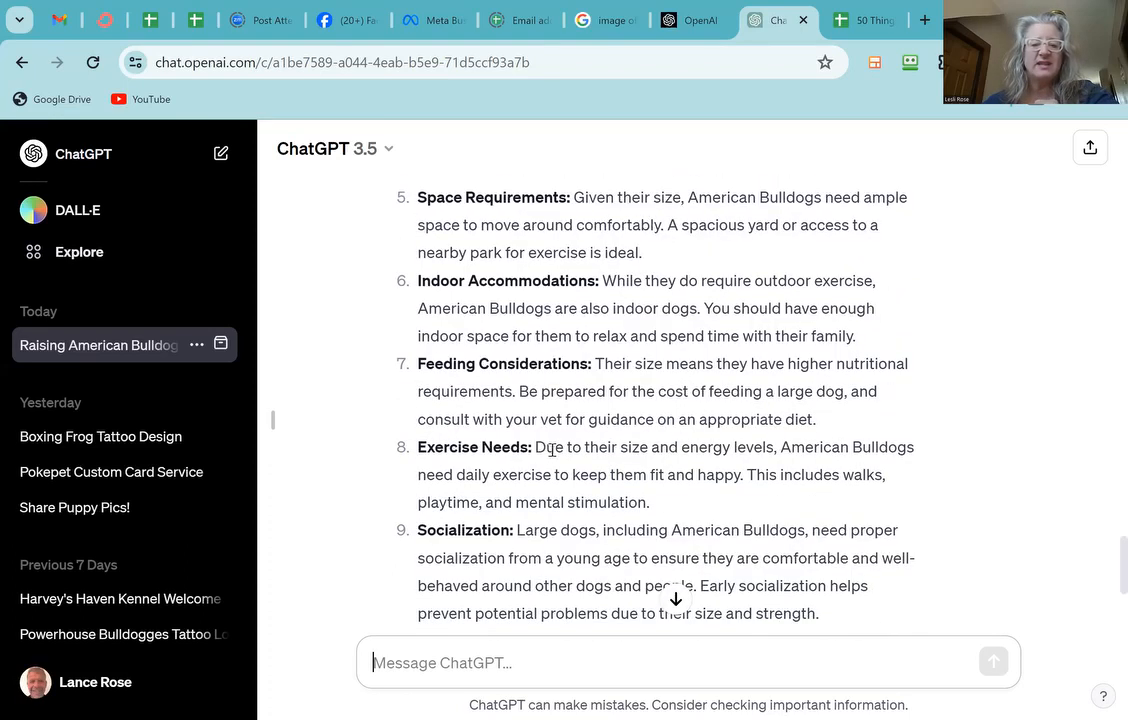
{"action": "scroll", "coordinate": [560, 448], "scroll_direction": "down", "scroll_amount": 1}
{"action": "scroll", "coordinate": [575, 452], "scroll_direction": "down", "scroll_amount": 1}
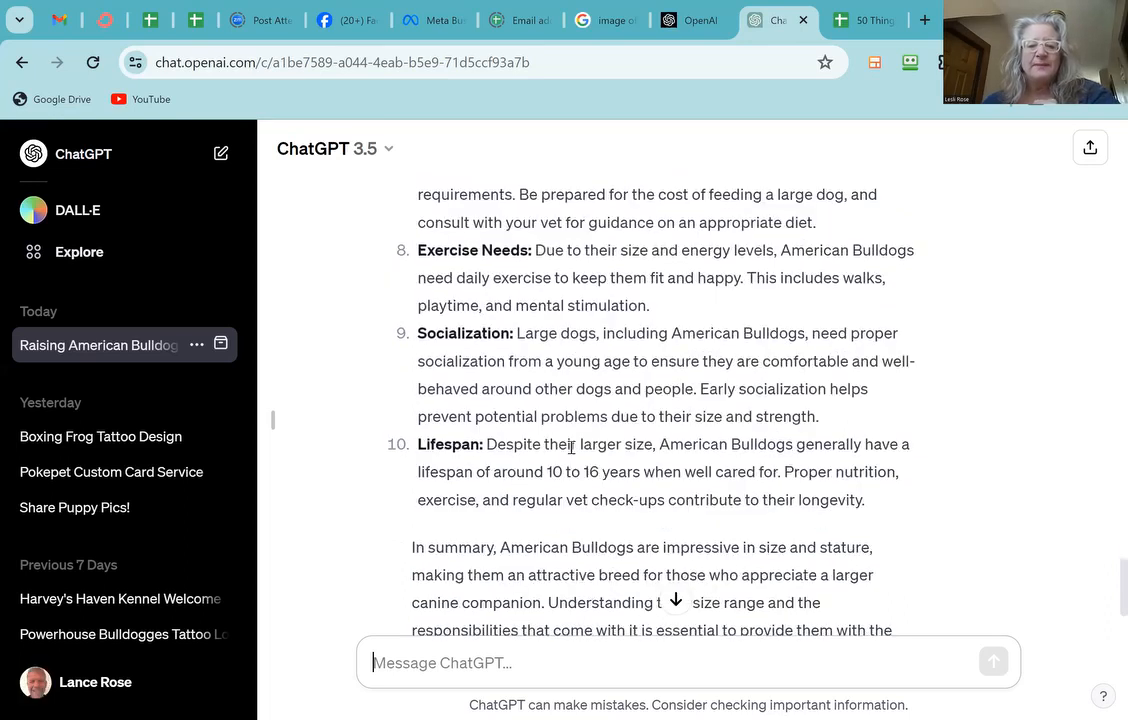
{"action": "scroll", "coordinate": [571, 448], "scroll_direction": "down", "scroll_amount": 1}
{"action": "scroll", "coordinate": [565, 455], "scroll_direction": "down", "scroll_amount": 1}
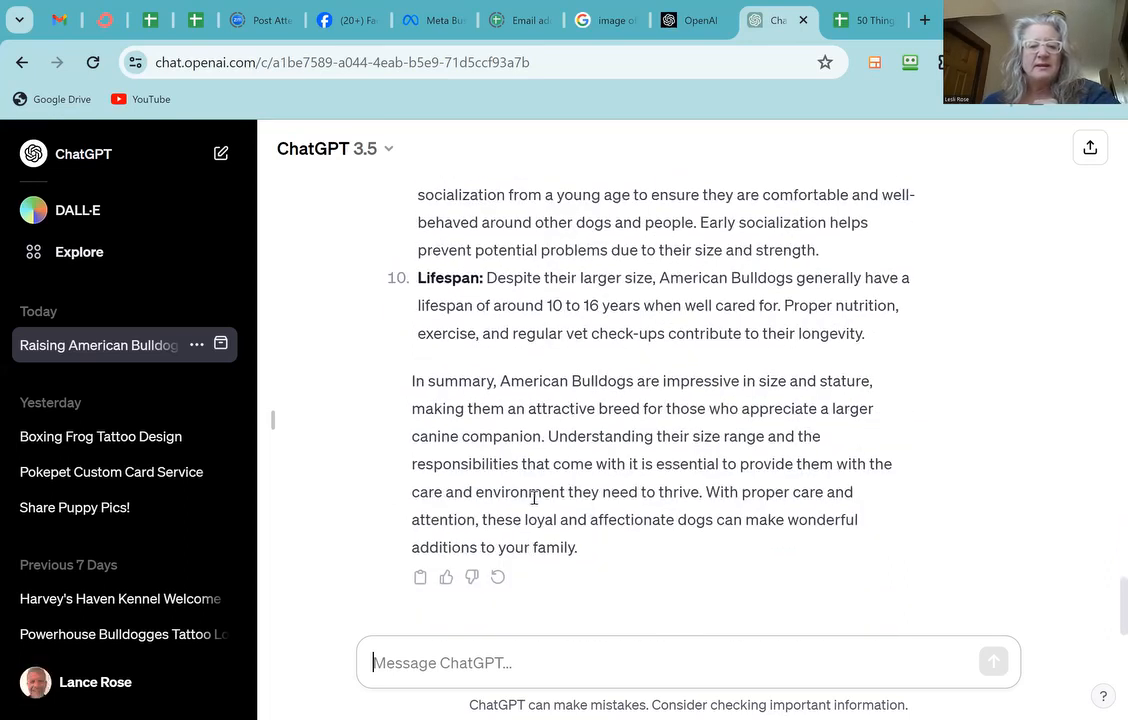
{"action": "left_click", "coordinate": [420, 578]}
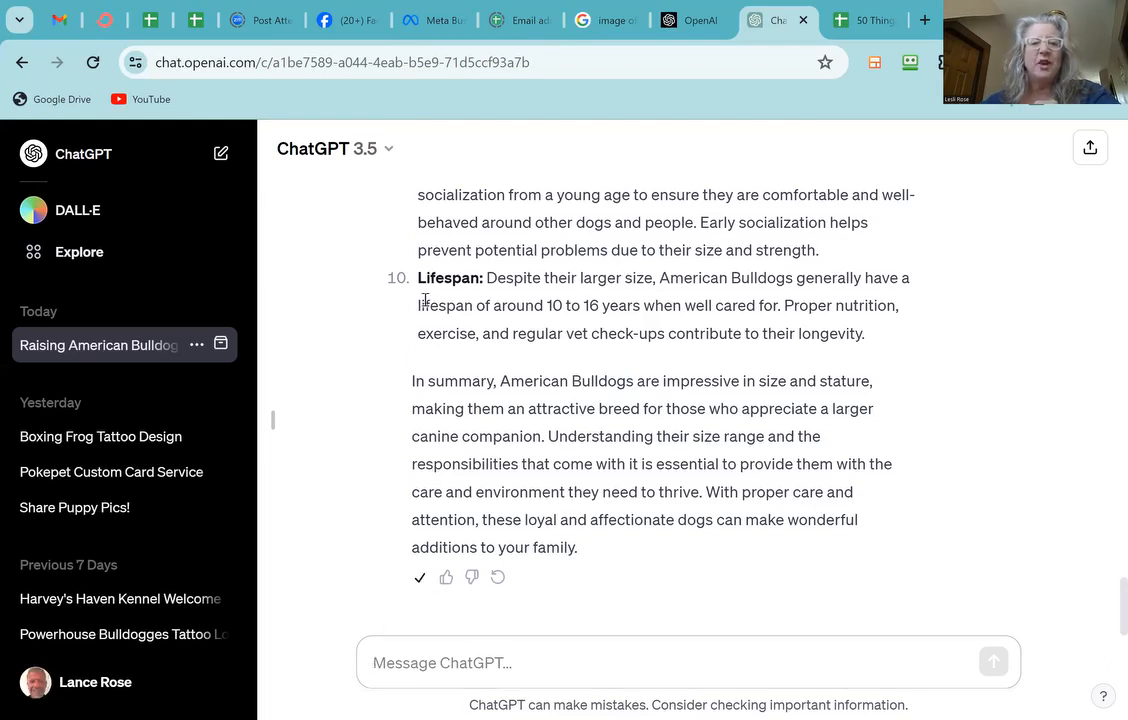
Step: Paste the copied American Bulldog size article into the Create post Text box
{"action": "left_click", "coordinate": [434, 20]}
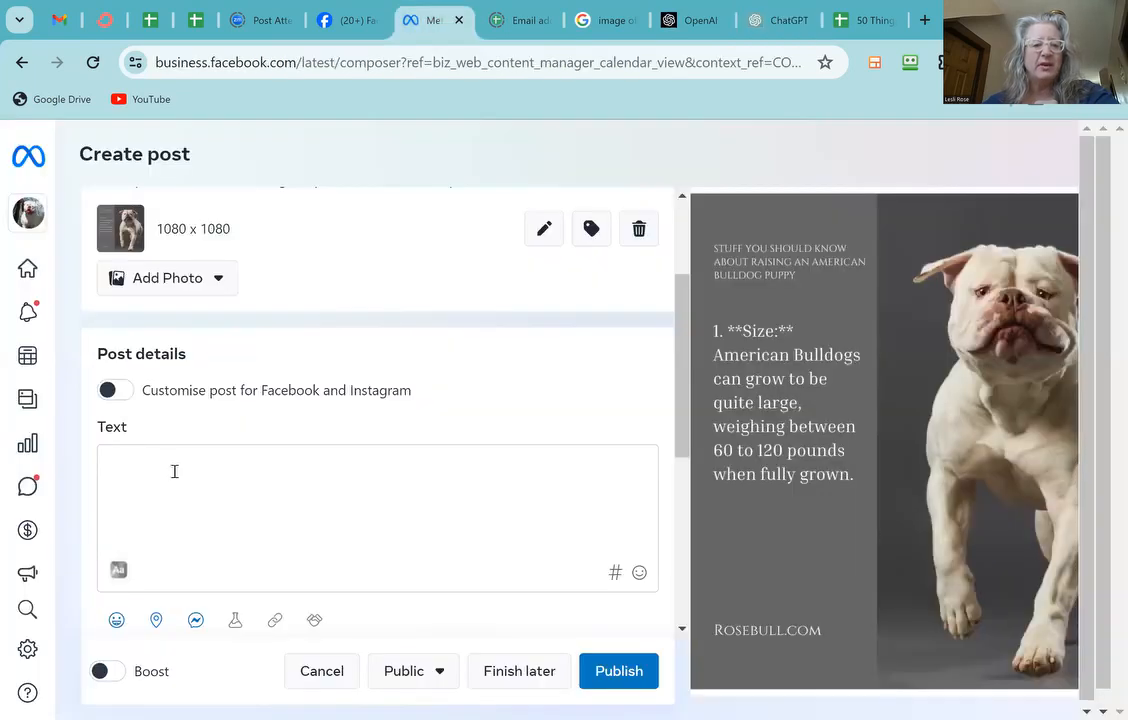
{"action": "left_click", "coordinate": [174, 471]}
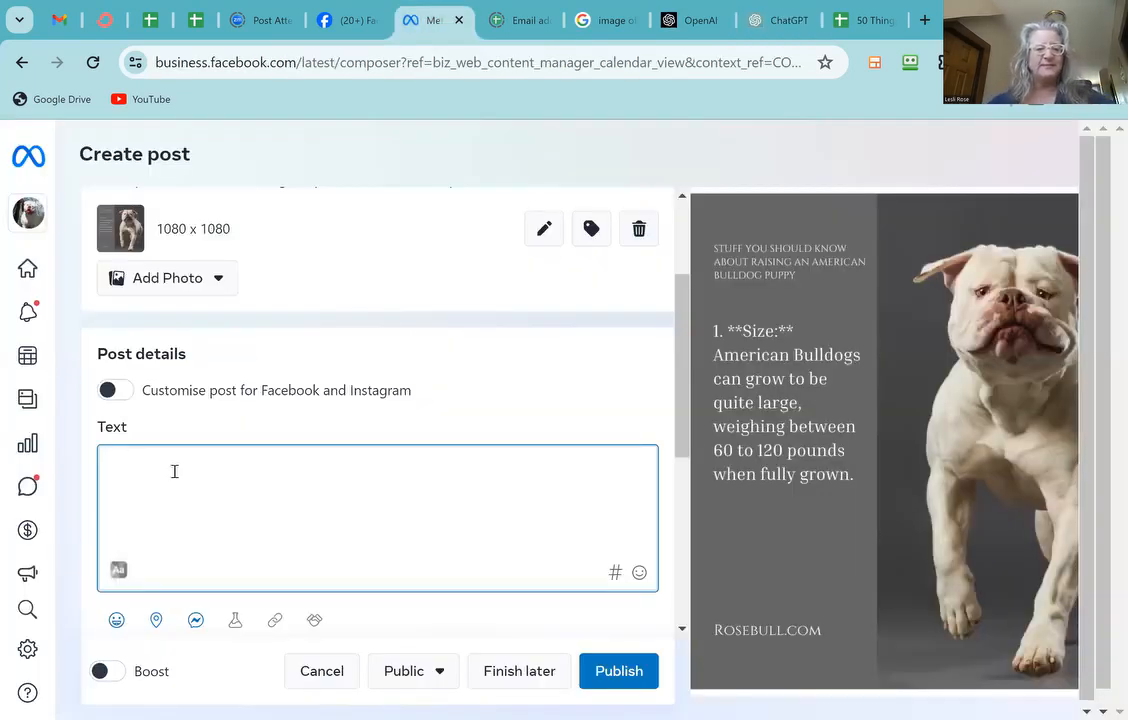
{"action": "key", "text": "ctrl+v"}
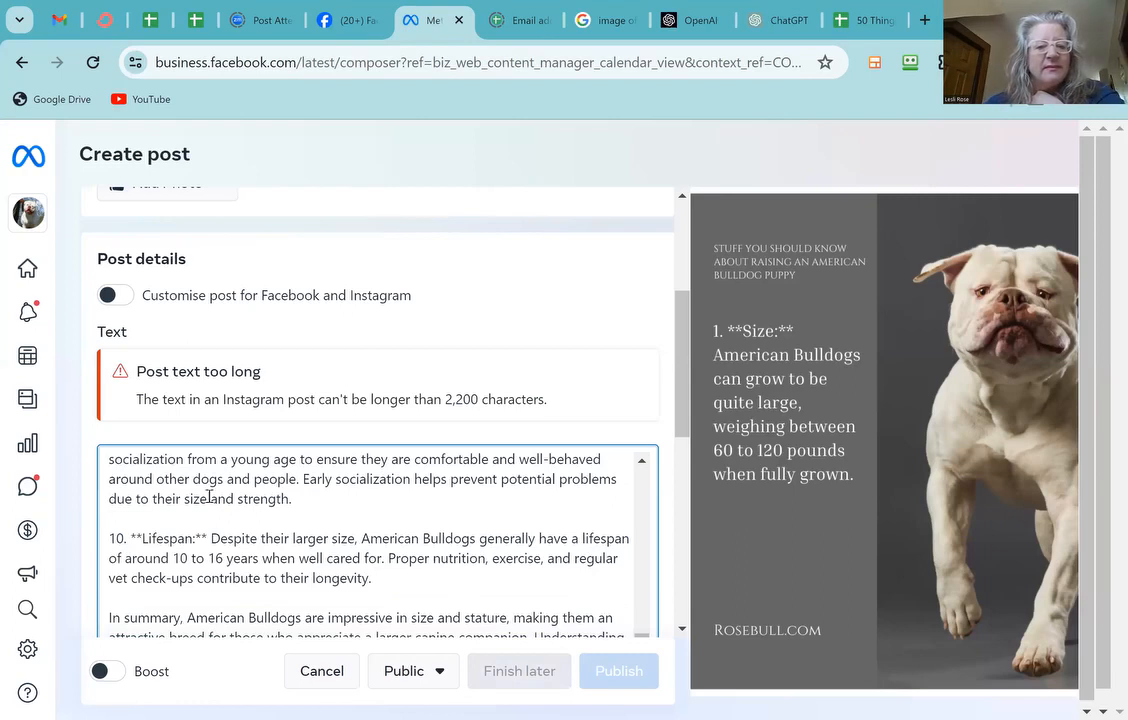
Step: Review the pasted caption and select its opening sentence
{"action": "scroll", "coordinate": [209, 496], "scroll_direction": "up", "scroll_amount": 10}
{"action": "scroll", "coordinate": [212, 470], "scroll_direction": "up", "scroll_amount": 2}
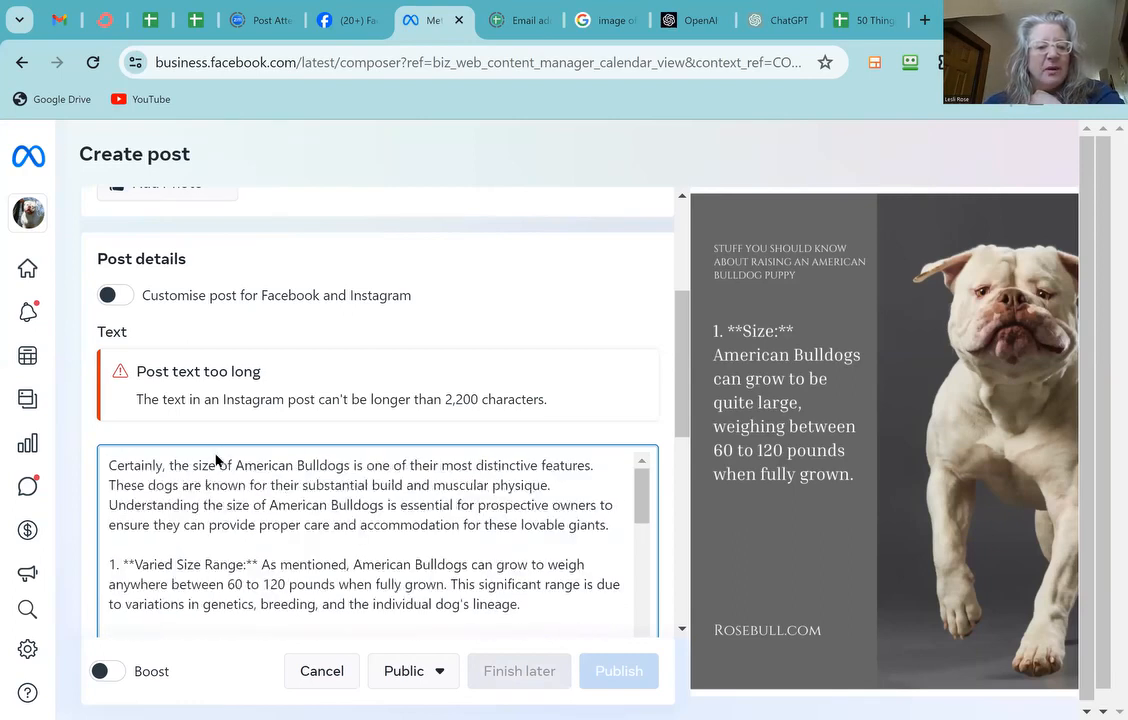
{"action": "scroll", "coordinate": [217, 458], "scroll_direction": "up", "scroll_amount": 2}
{"action": "scroll", "coordinate": [253, 451], "scroll_direction": "down", "scroll_amount": 2}
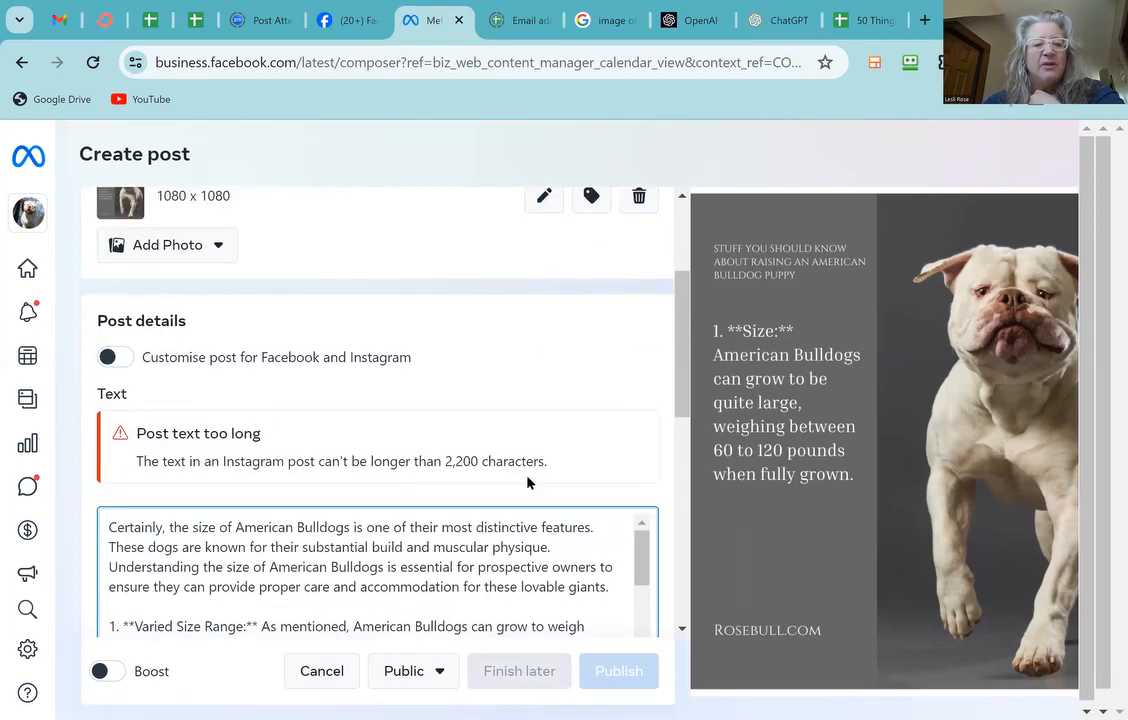
{"action": "scroll", "coordinate": [470, 452], "scroll_direction": "down", "scroll_amount": 1}
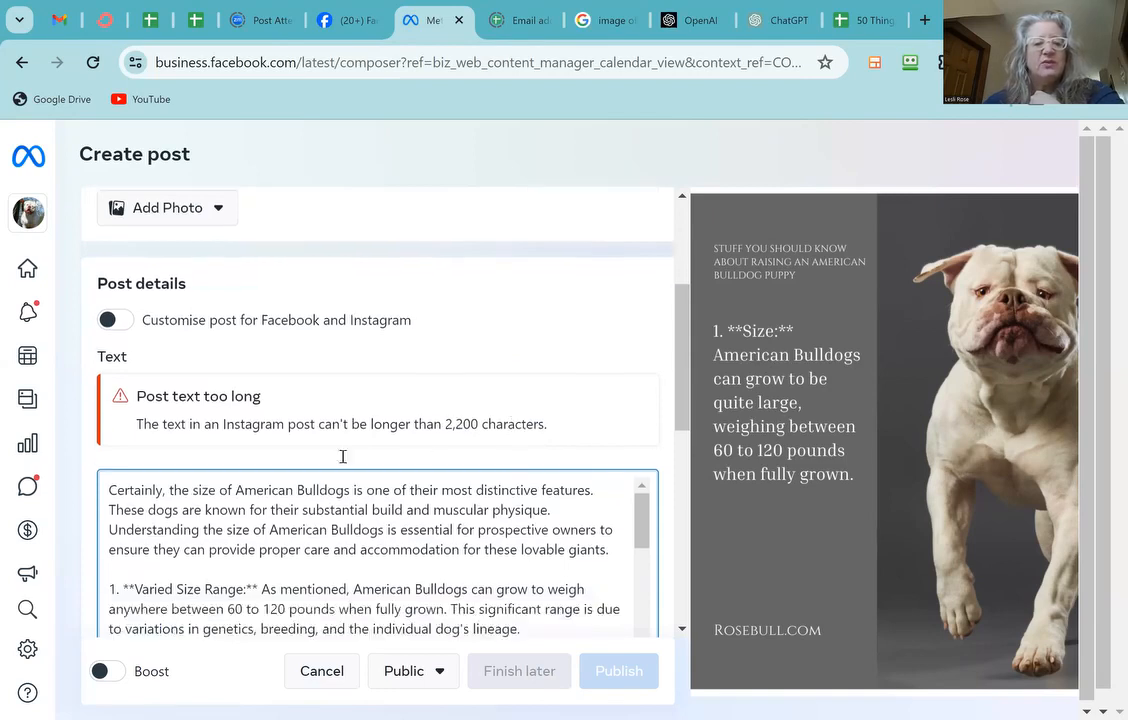
{"action": "scroll", "coordinate": [342, 456], "scroll_direction": "down", "scroll_amount": 2}
{"action": "scroll", "coordinate": [342, 456], "scroll_direction": "down", "scroll_amount": 4}
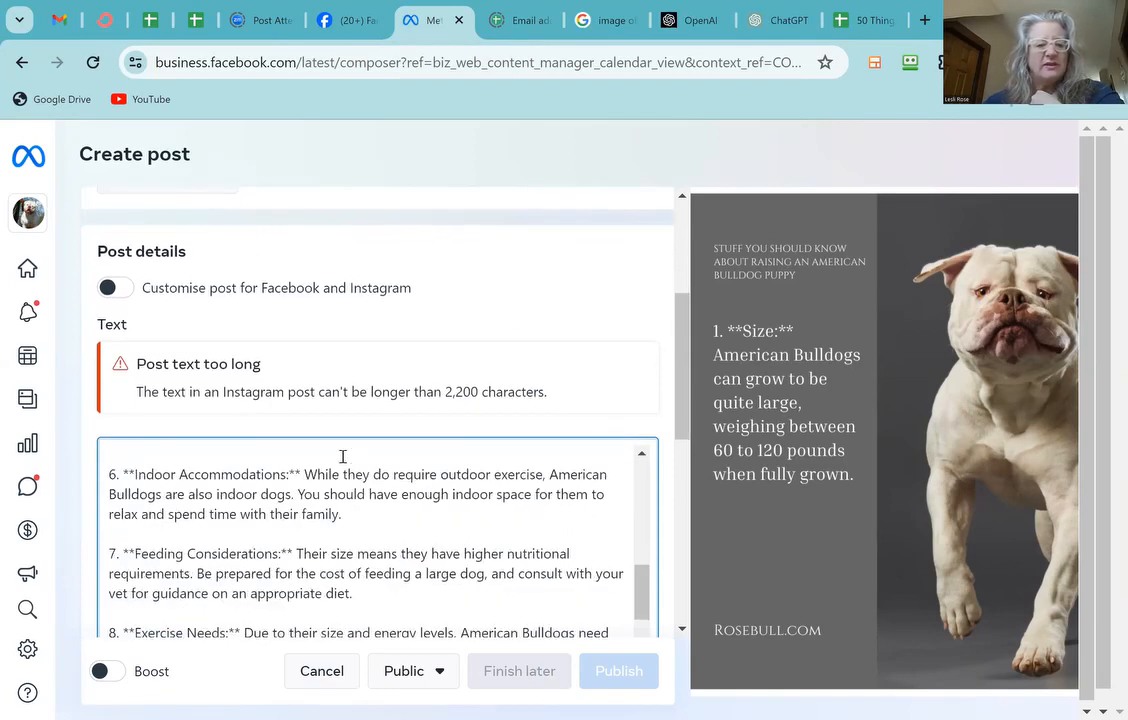
{"action": "scroll", "coordinate": [342, 456], "scroll_direction": "down", "scroll_amount": 3}
{"action": "scroll", "coordinate": [342, 456], "scroll_direction": "down", "scroll_amount": 1}
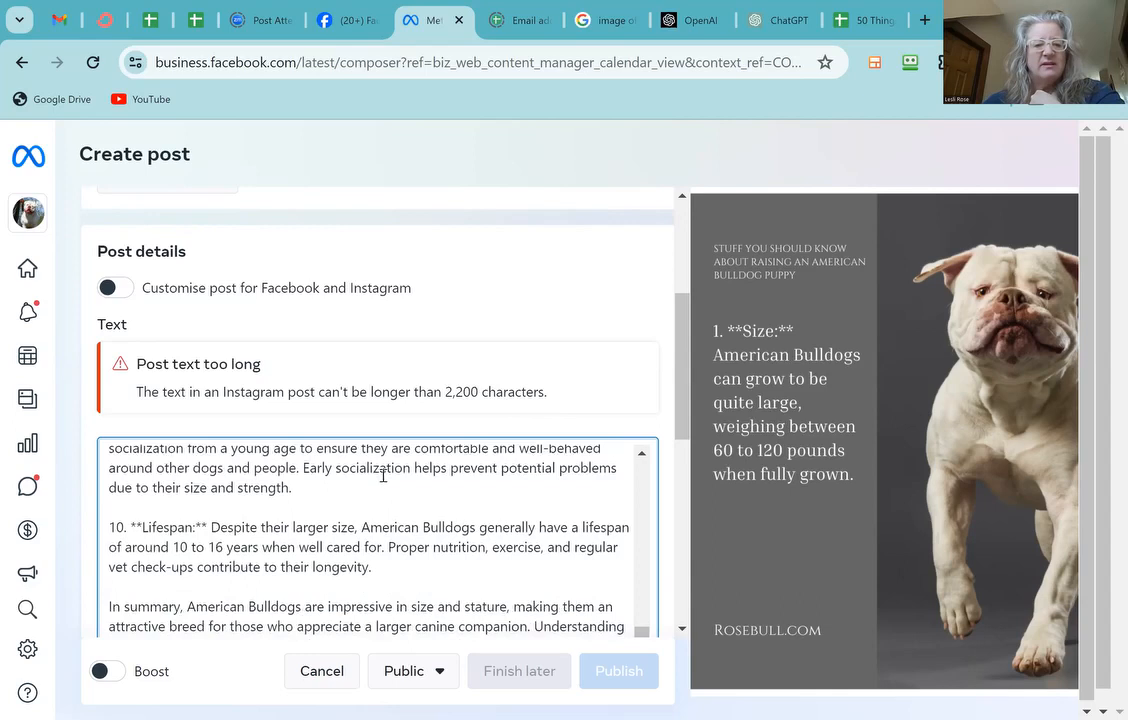
{"action": "scroll", "coordinate": [365, 403], "scroll_direction": "down", "scroll_amount": 3}
{"action": "scroll", "coordinate": [342, 491], "scroll_direction": "up", "scroll_amount": 3}
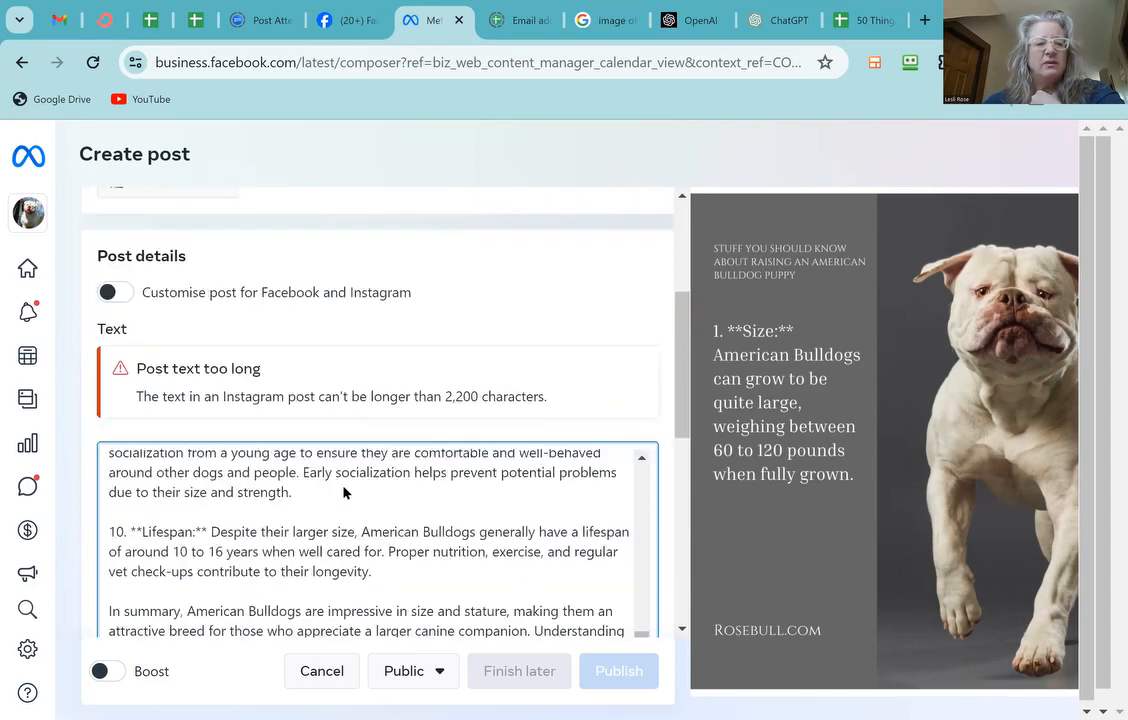
{"action": "scroll", "coordinate": [342, 491], "scroll_direction": "up", "scroll_amount": 3}
{"action": "scroll", "coordinate": [330, 436], "scroll_direction": "down", "scroll_amount": 3}
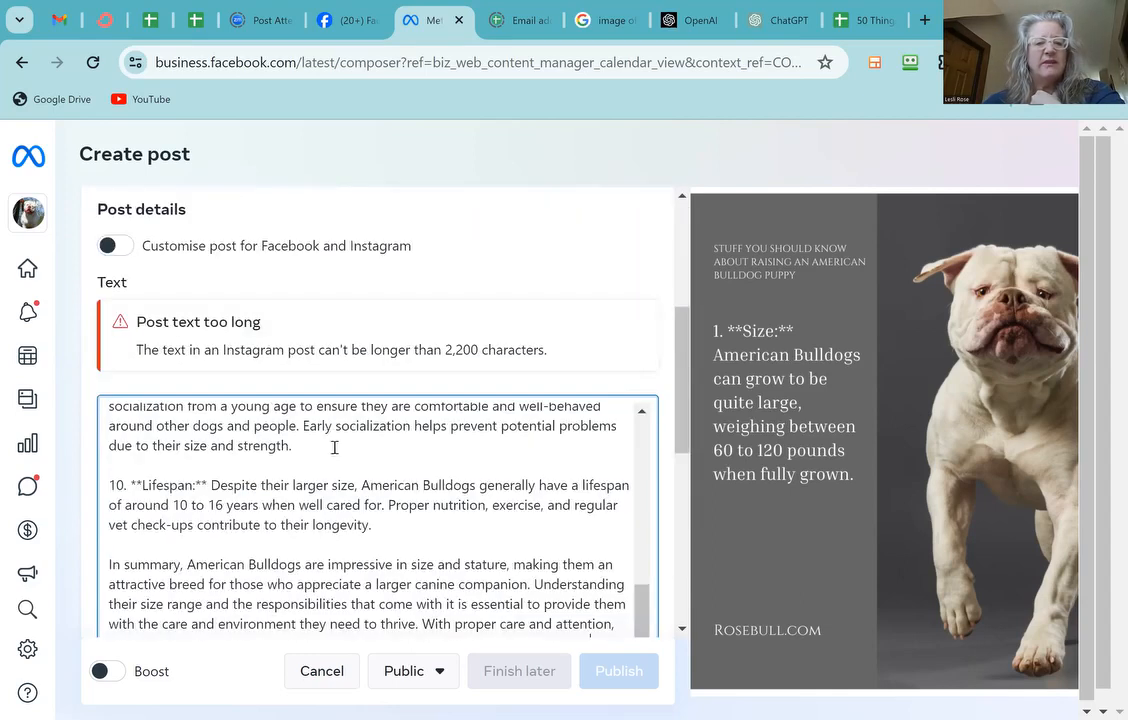
{"action": "scroll", "coordinate": [333, 448], "scroll_direction": "up", "scroll_amount": 10}
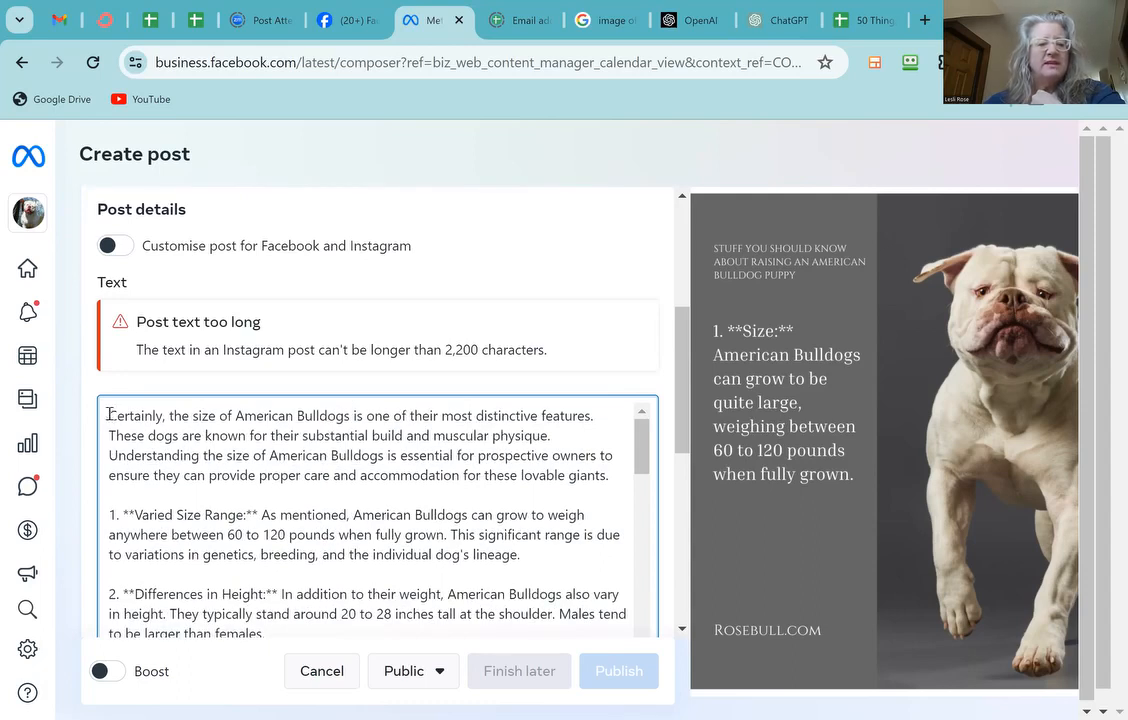
{"action": "left_click_drag", "start_coordinate": [110, 414], "coordinate": [602, 417]}
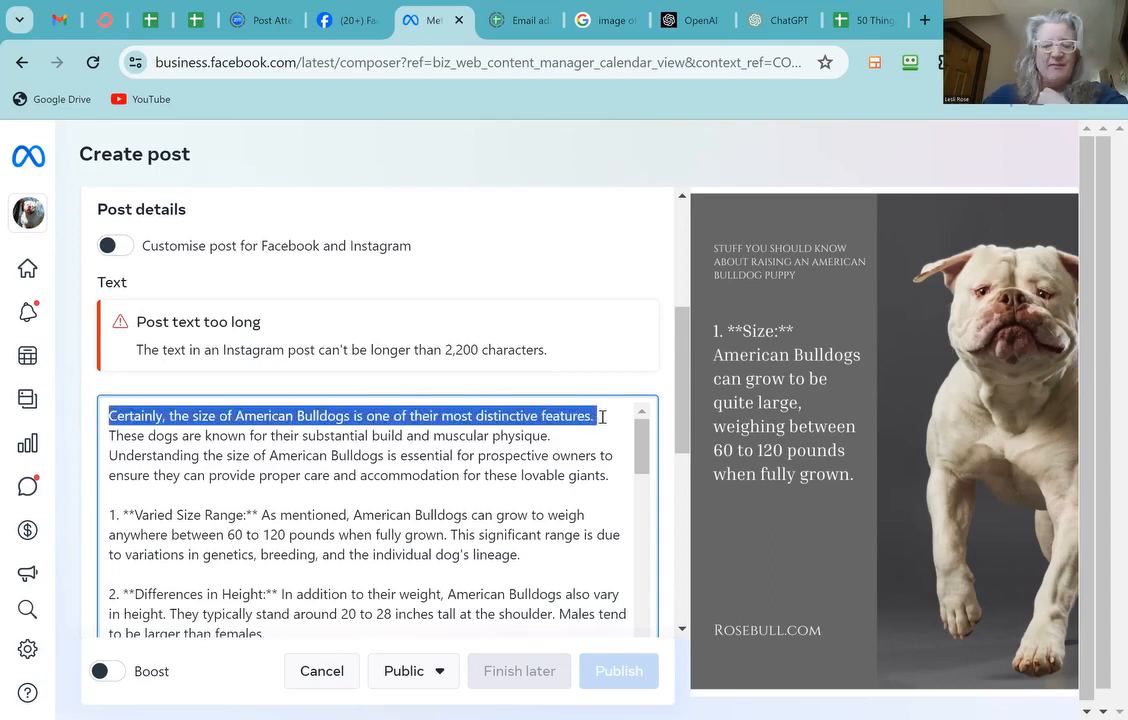
Step: Delete the opening 'Certainly' sentence and the closing 'In summary' paragraph from the caption
{"action": "key", "text": "BackSpace"}
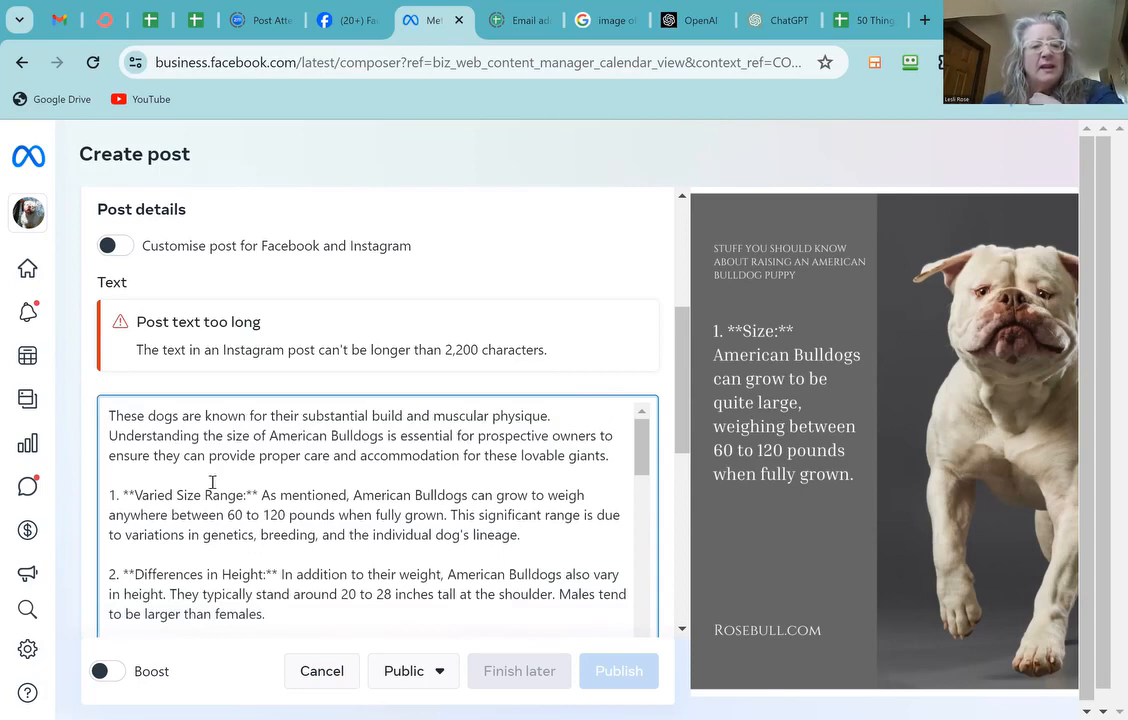
{"action": "scroll", "coordinate": [214, 483], "scroll_direction": "down", "scroll_amount": 1}
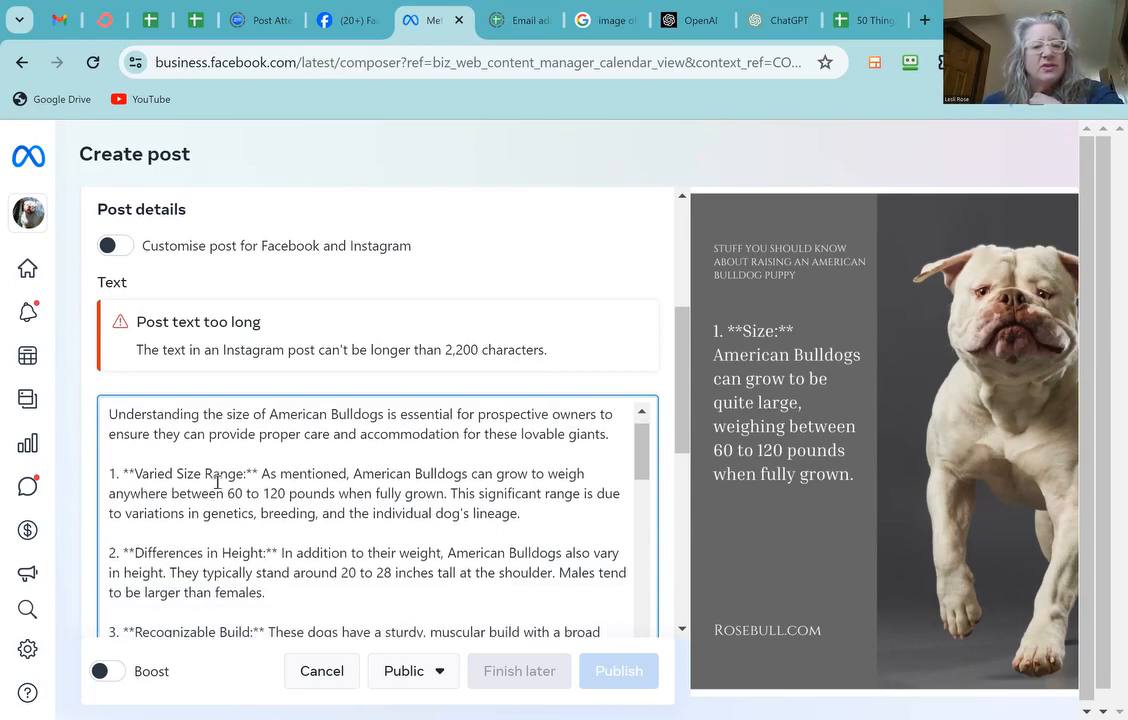
{"action": "scroll", "coordinate": [214, 476], "scroll_direction": "down", "scroll_amount": 2}
{"action": "scroll", "coordinate": [261, 462], "scroll_direction": "down", "scroll_amount": 3}
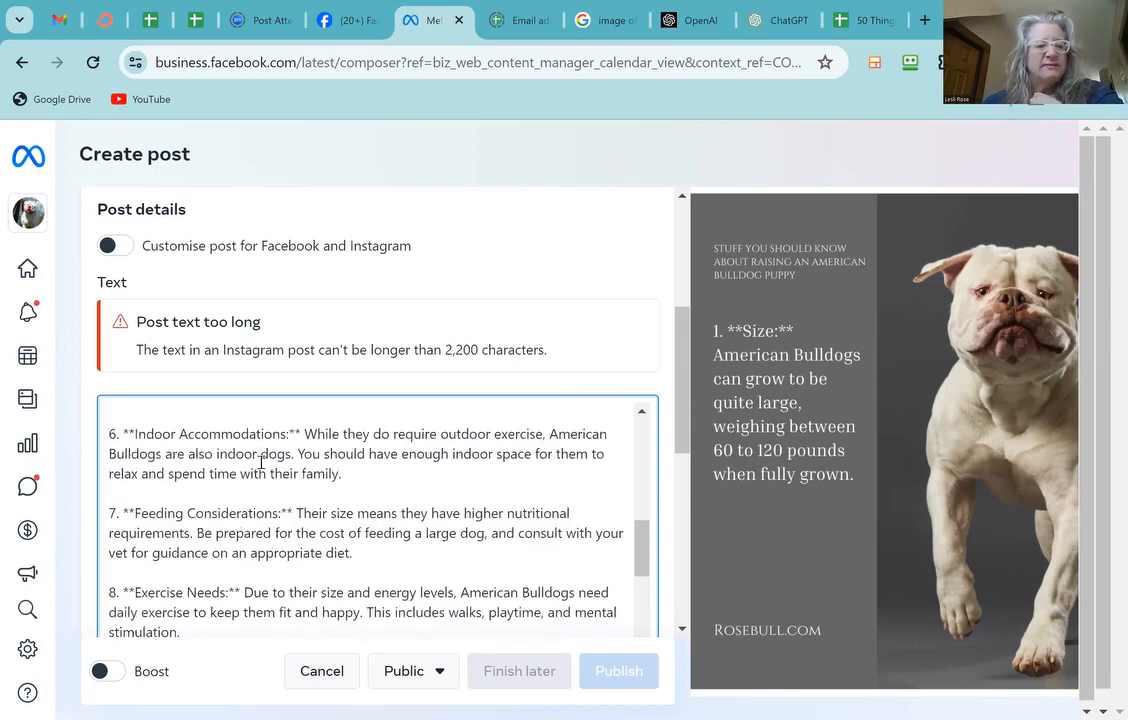
{"action": "scroll", "coordinate": [261, 462], "scroll_direction": "down", "scroll_amount": 3}
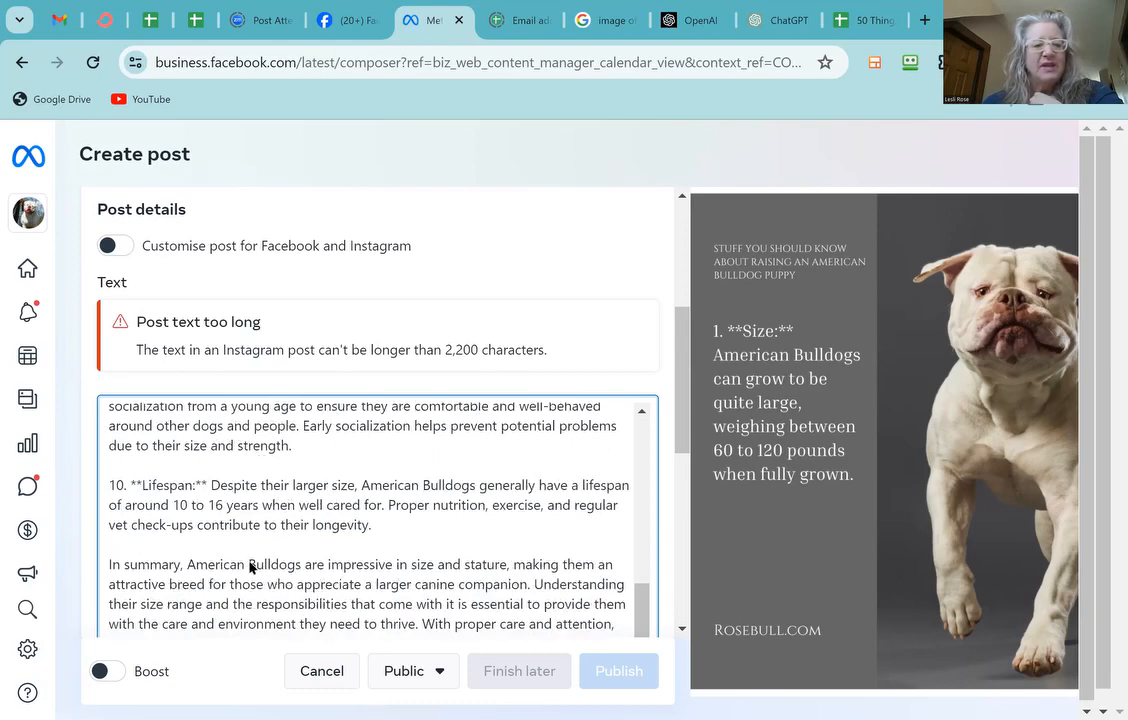
{"action": "scroll", "coordinate": [252, 569], "scroll_direction": "down", "scroll_amount": 2}
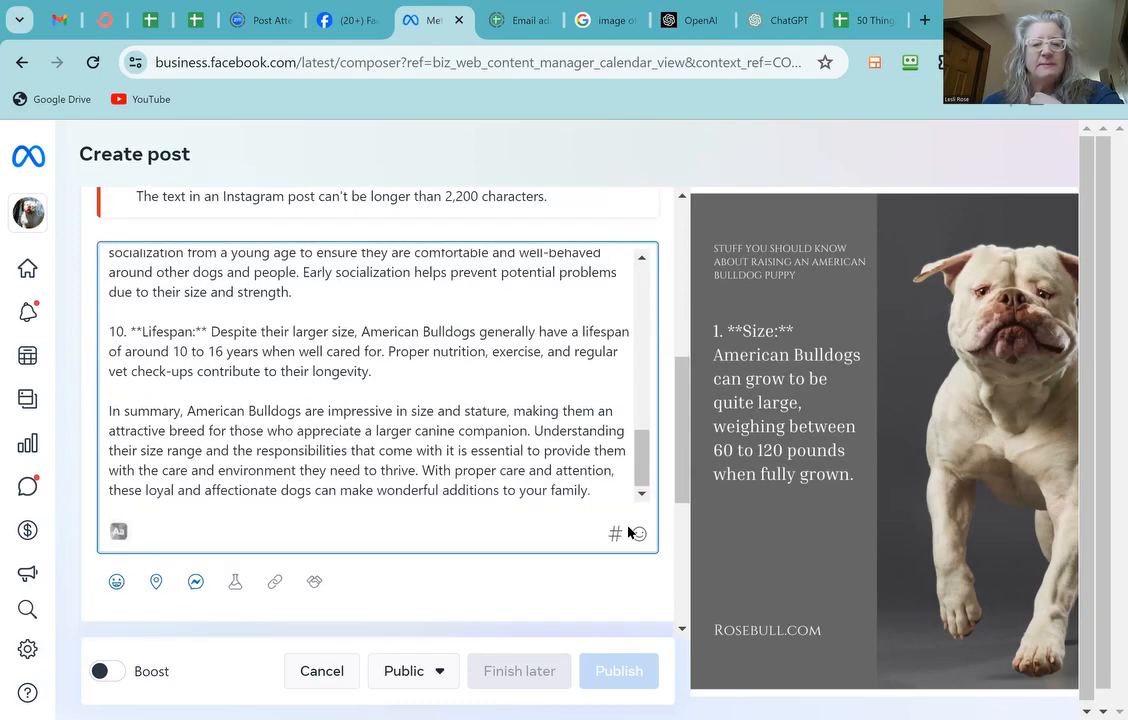
{"action": "left_click_drag", "start_coordinate": [593, 491], "coordinate": [410, 491]}
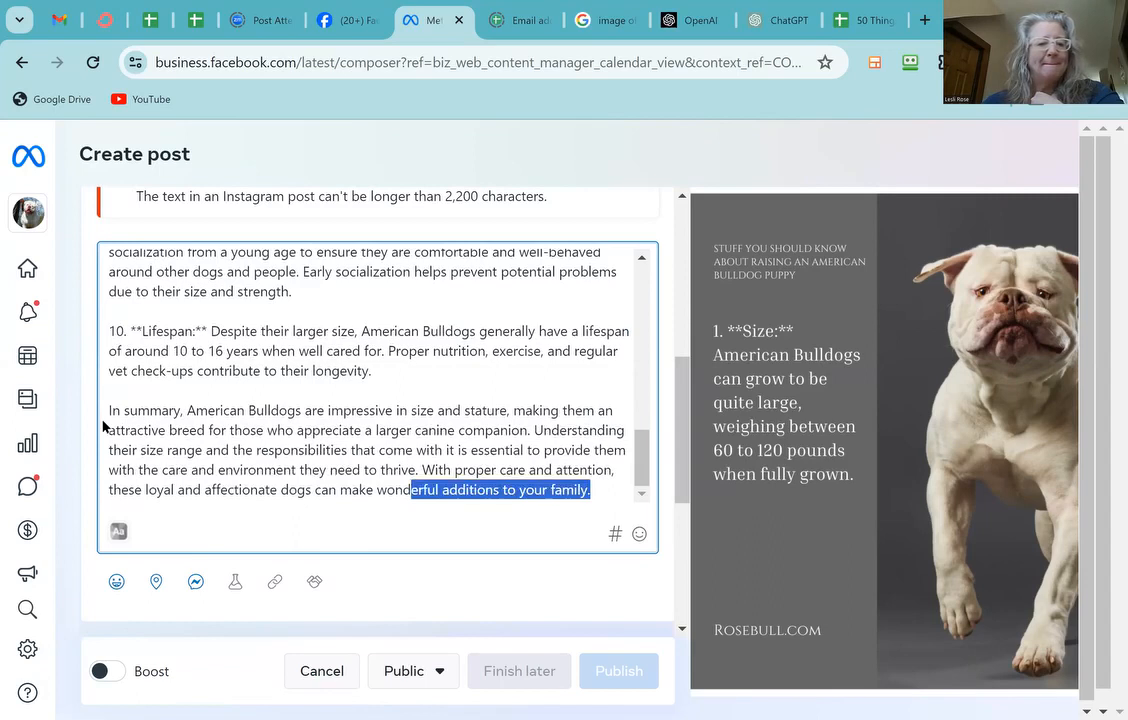
{"action": "left_click_drag", "start_coordinate": [103, 426], "coordinate": [103, 410]}
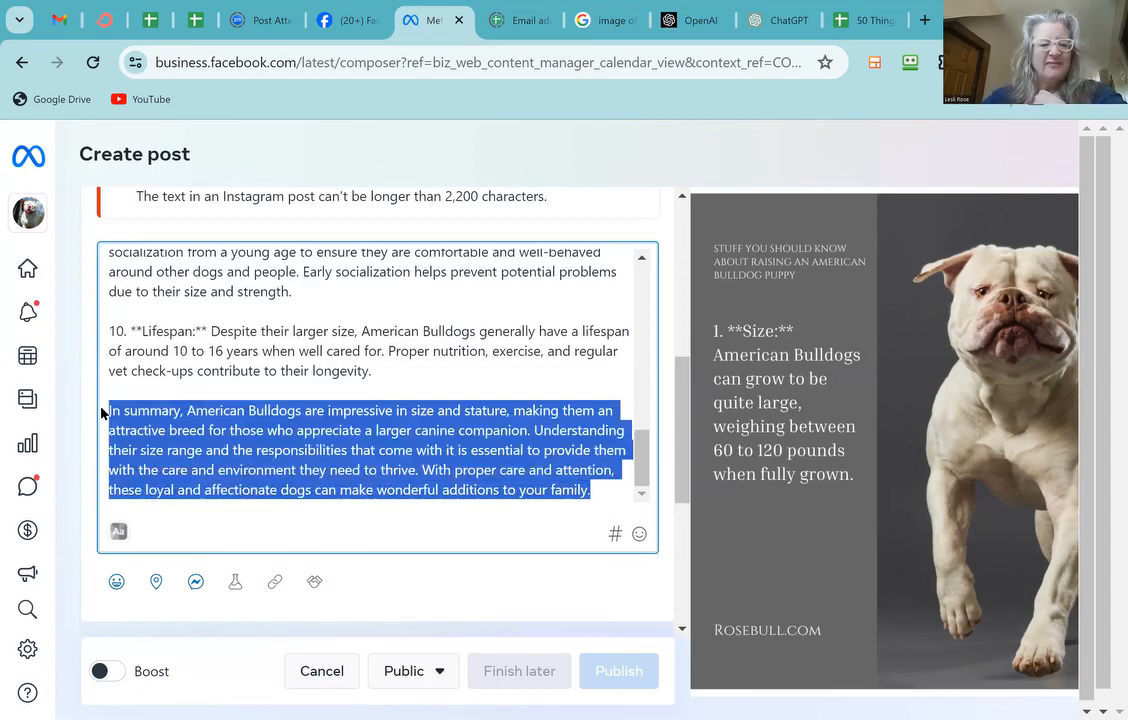
{"action": "key", "text": "BackSpace"}
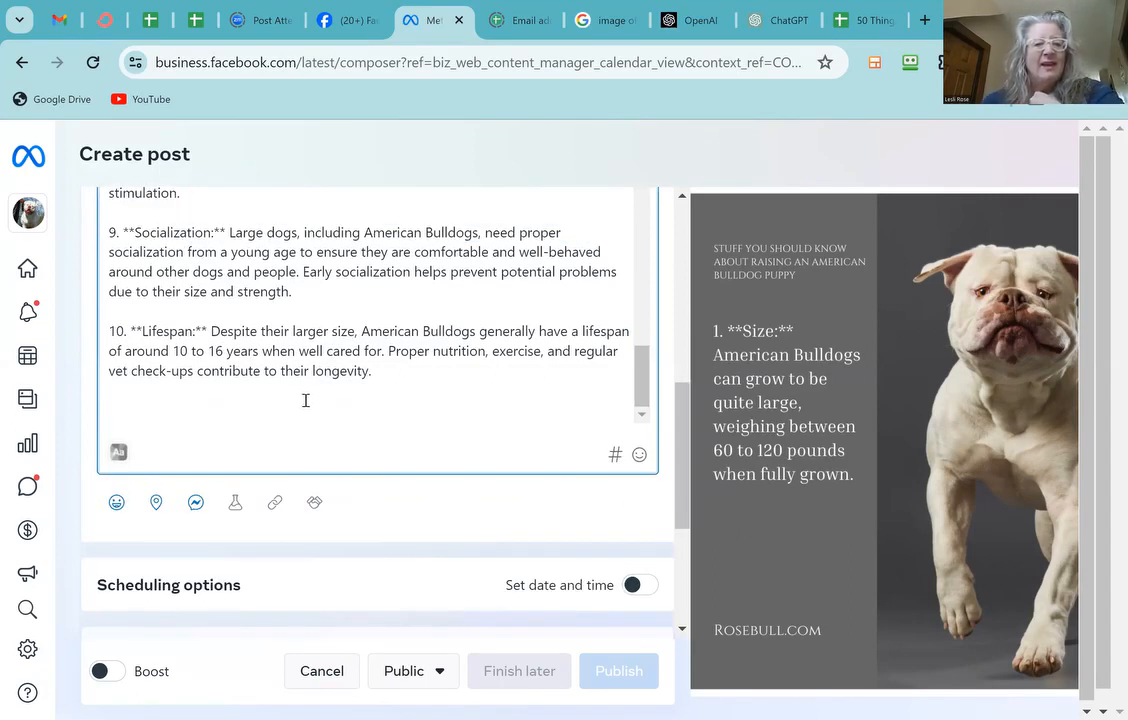
Step: Delete the item 10 Lifespan paragraph so the length warning clears
{"action": "scroll", "coordinate": [305, 400], "scroll_direction": "up", "scroll_amount": 10}
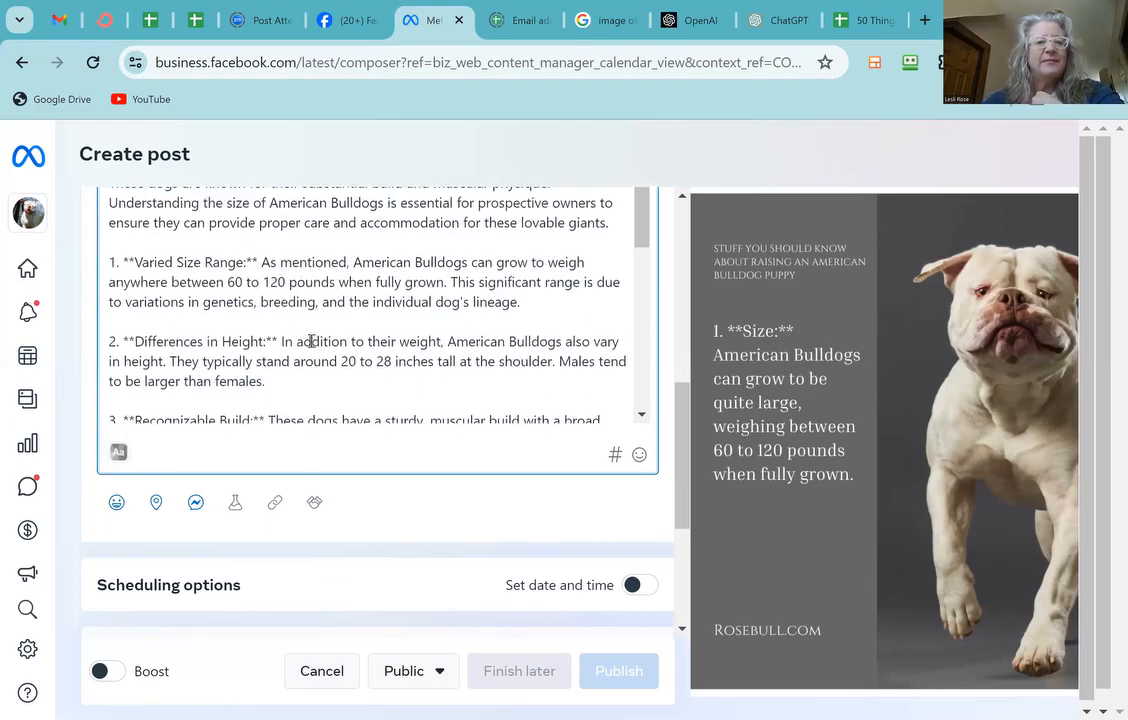
{"action": "scroll", "coordinate": [307, 340], "scroll_direction": "up", "scroll_amount": 5}
{"action": "scroll", "coordinate": [311, 343], "scroll_direction": "down", "scroll_amount": 2}
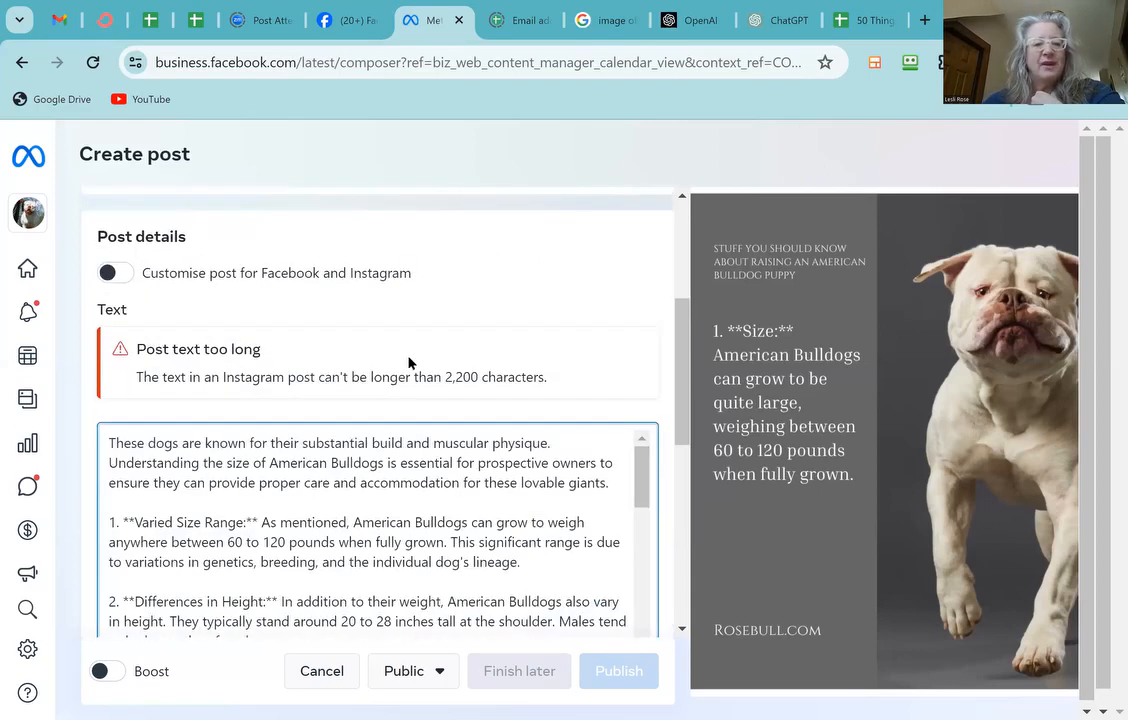
{"action": "scroll", "coordinate": [364, 435], "scroll_direction": "down", "scroll_amount": 2}
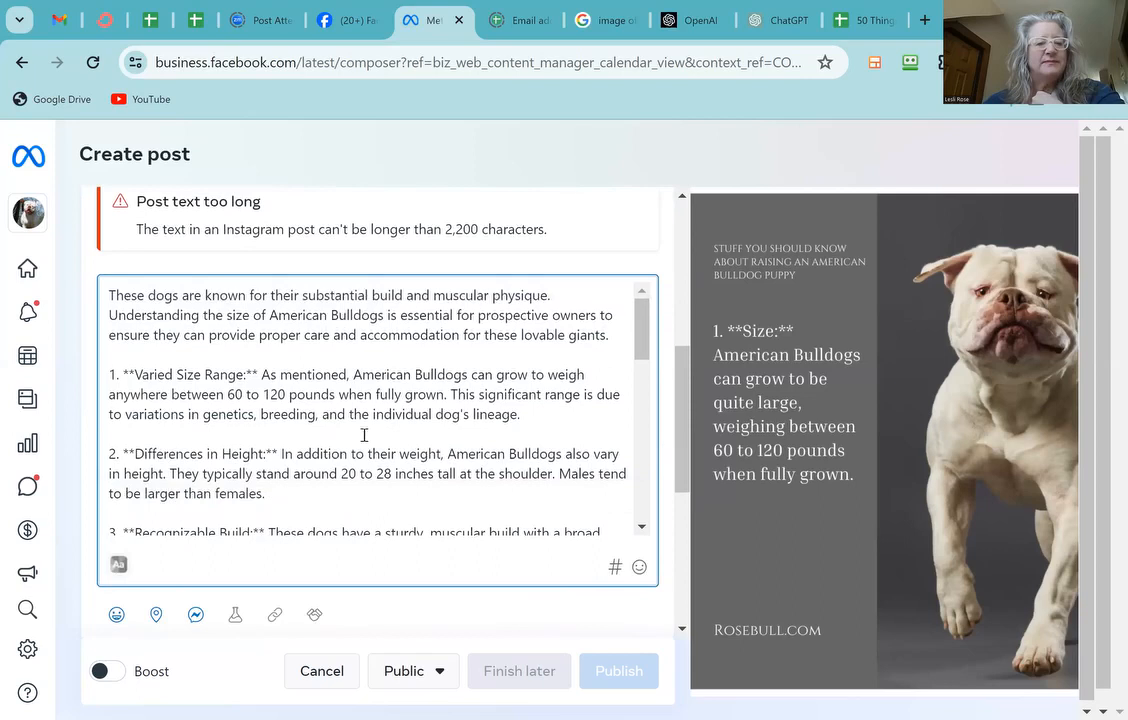
{"action": "scroll", "coordinate": [364, 435], "scroll_direction": "down", "scroll_amount": 3}
{"action": "scroll", "coordinate": [364, 435], "scroll_direction": "down", "scroll_amount": 5}
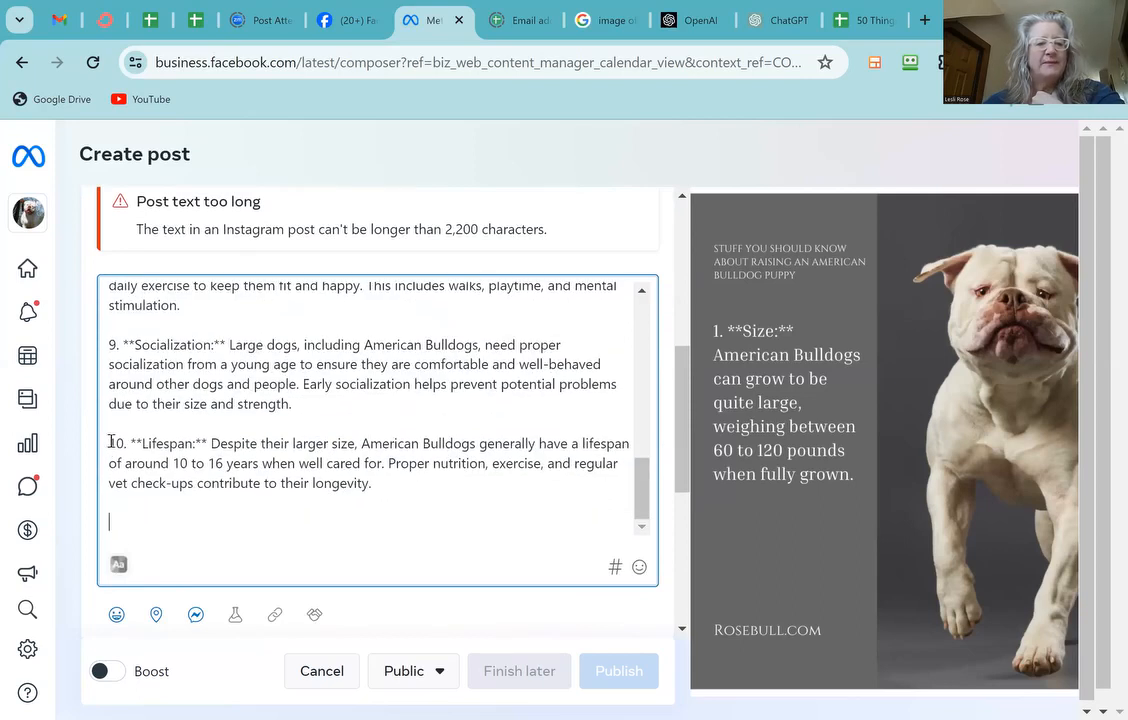
{"action": "triple_click", "coordinate": [268, 480]}
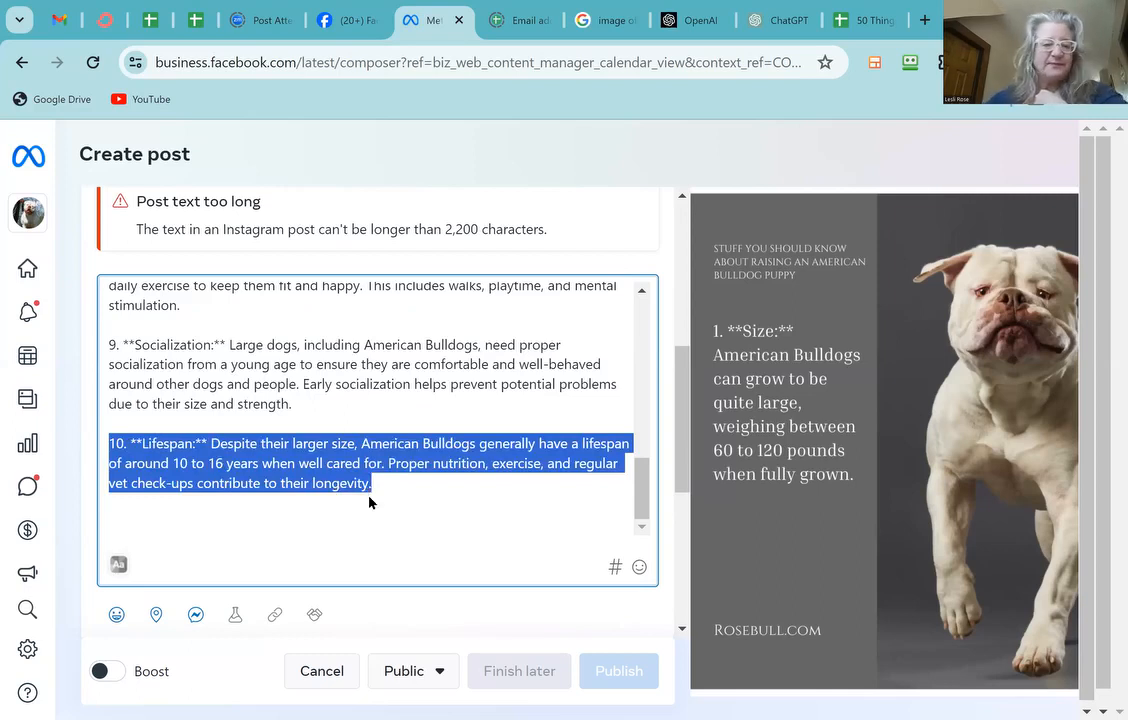
{"action": "key", "text": "BackSpace"}
{"action": "scroll", "coordinate": [366, 432], "scroll_direction": "up", "scroll_amount": 5}
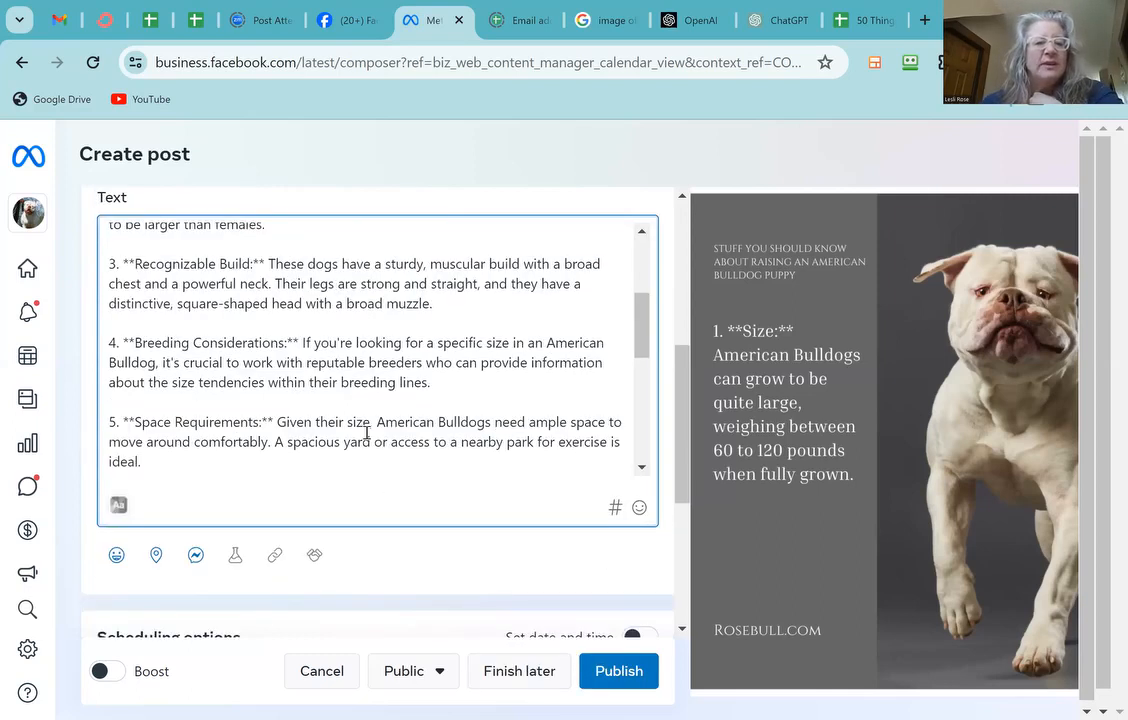
{"action": "scroll", "coordinate": [366, 432], "scroll_direction": "up", "scroll_amount": 3}
{"action": "scroll", "coordinate": [368, 352], "scroll_direction": "up", "scroll_amount": 3}
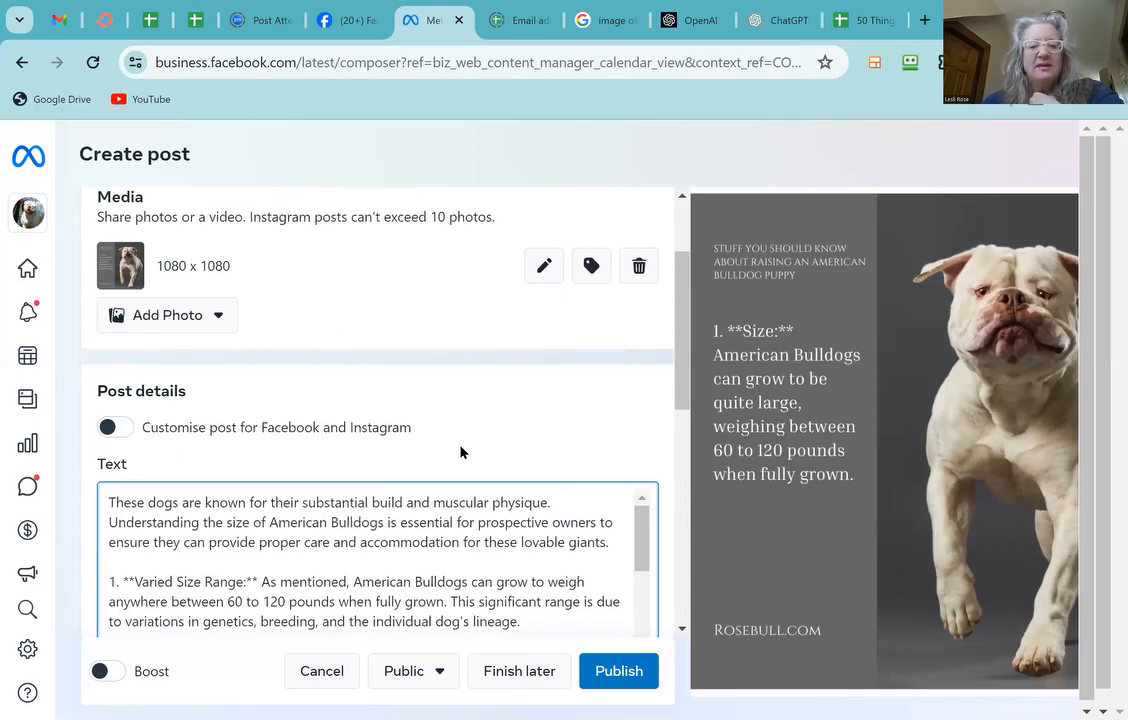
{"action": "scroll", "coordinate": [461, 453], "scroll_direction": "down", "scroll_amount": 3}
{"action": "scroll", "coordinate": [463, 460], "scroll_direction": "down", "scroll_amount": 3}
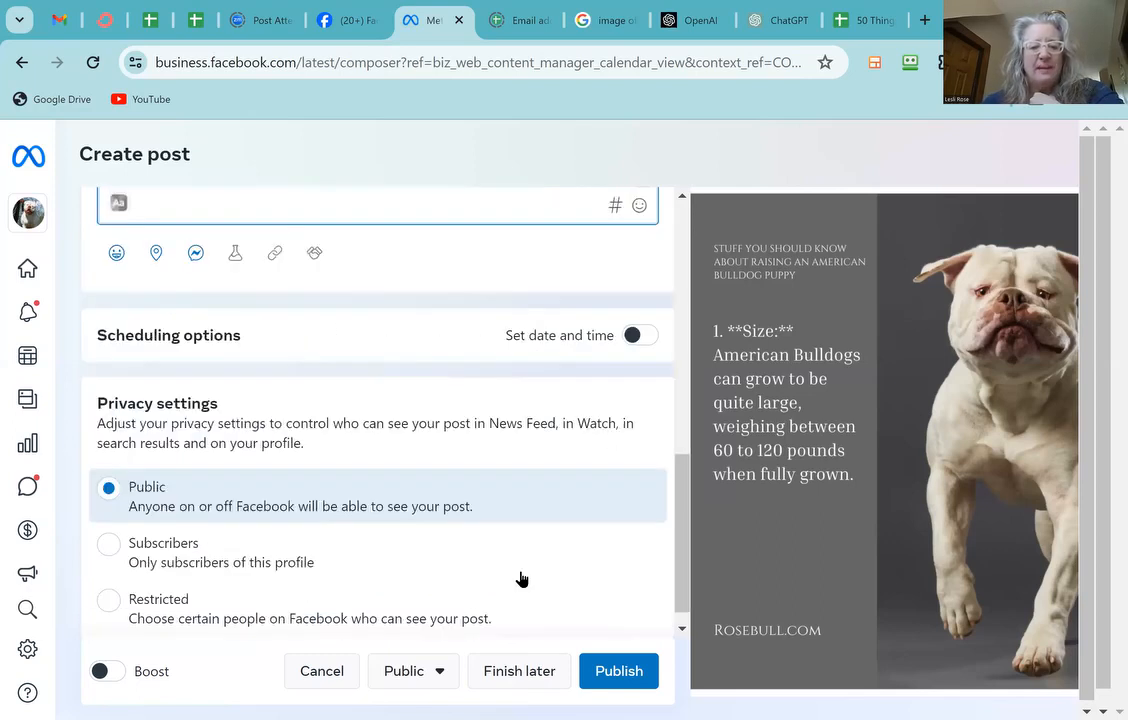
{"action": "scroll", "coordinate": [520, 578], "scroll_direction": "down", "scroll_amount": 1}
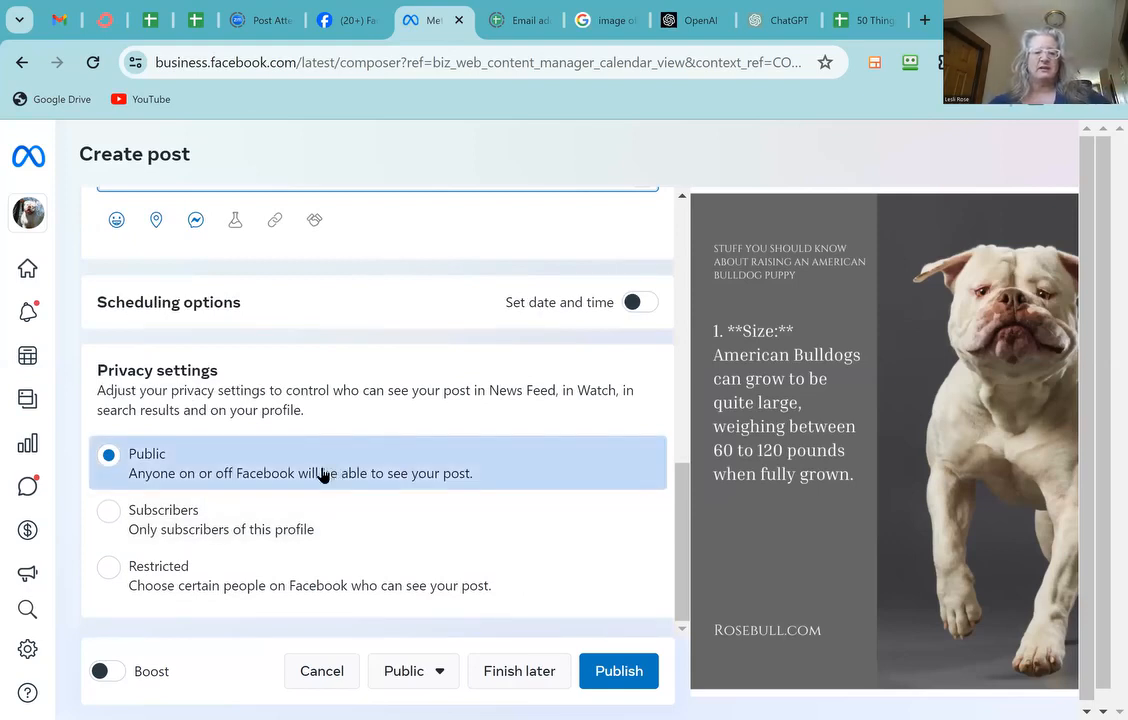
{"action": "scroll", "coordinate": [390, 478], "scroll_direction": "up", "scroll_amount": 5}
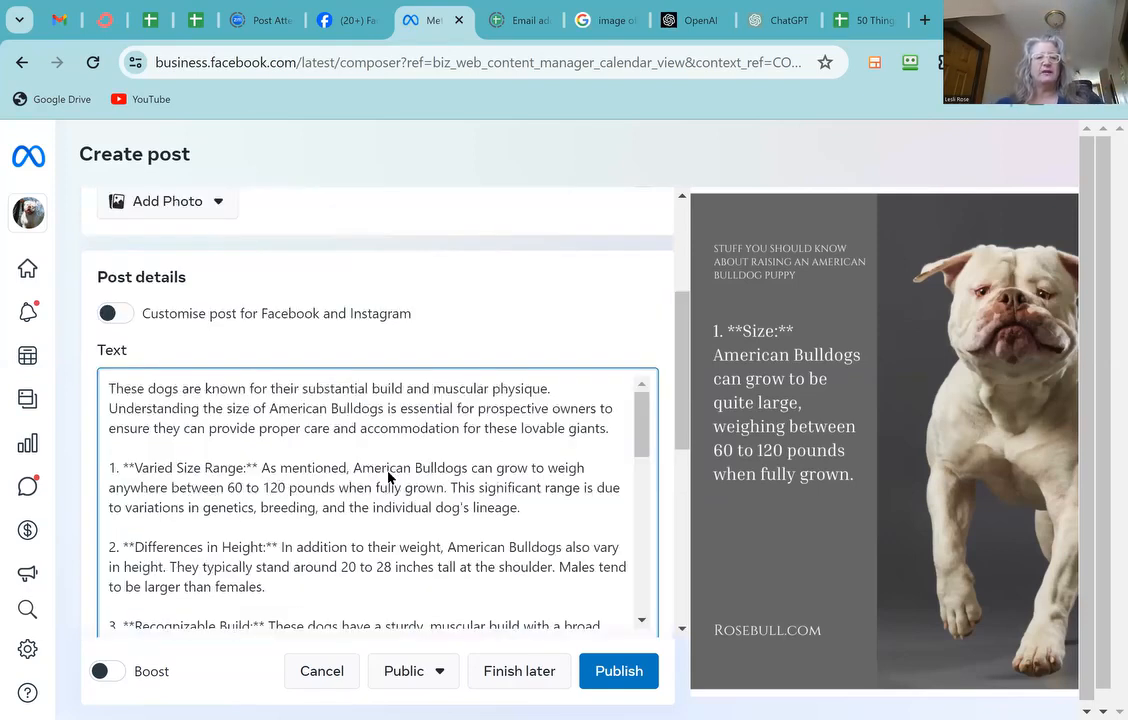
{"action": "scroll", "coordinate": [390, 478], "scroll_direction": "up", "scroll_amount": 3}
{"action": "scroll", "coordinate": [390, 478], "scroll_direction": "down", "scroll_amount": 5}
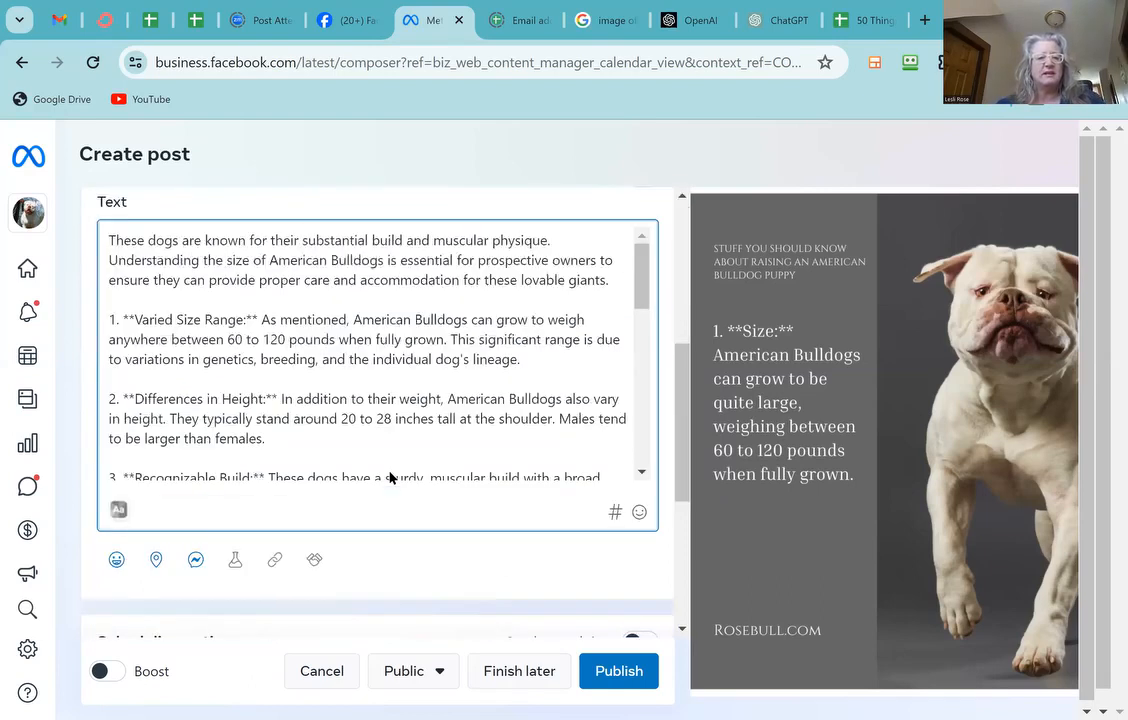
{"action": "scroll", "coordinate": [390, 478], "scroll_direction": "down", "scroll_amount": 3}
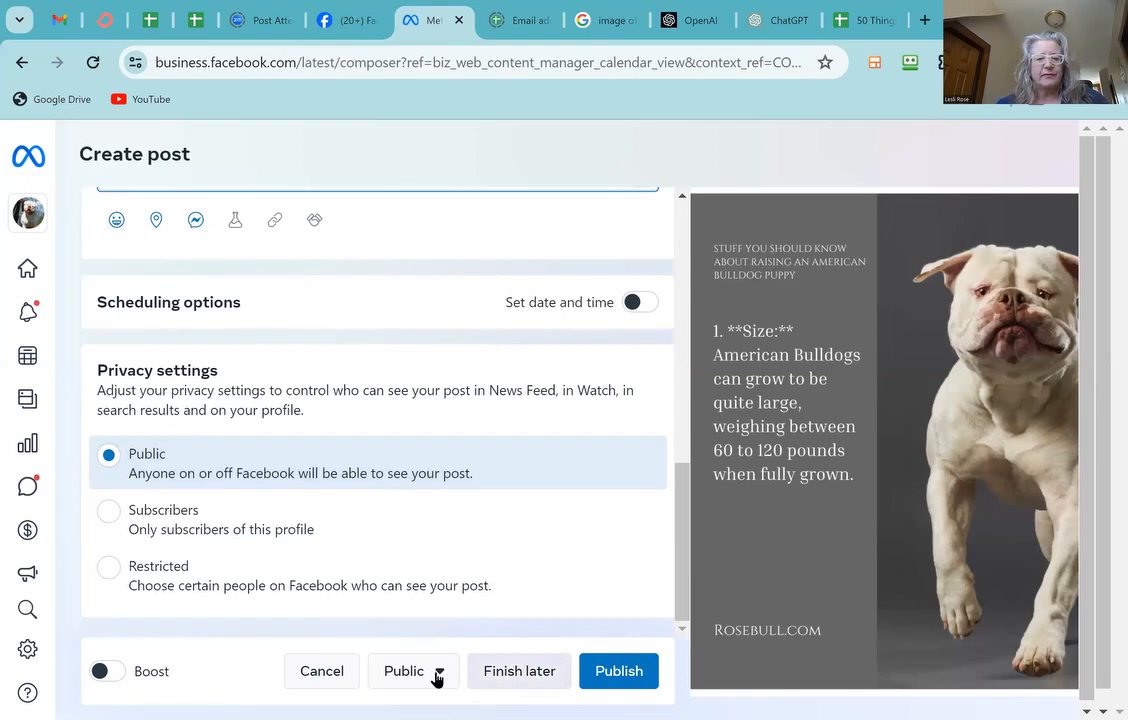
Step: Publish the bulldog post now and choose Maybe later instead of boosting it
{"action": "left_click", "coordinate": [616, 674]}
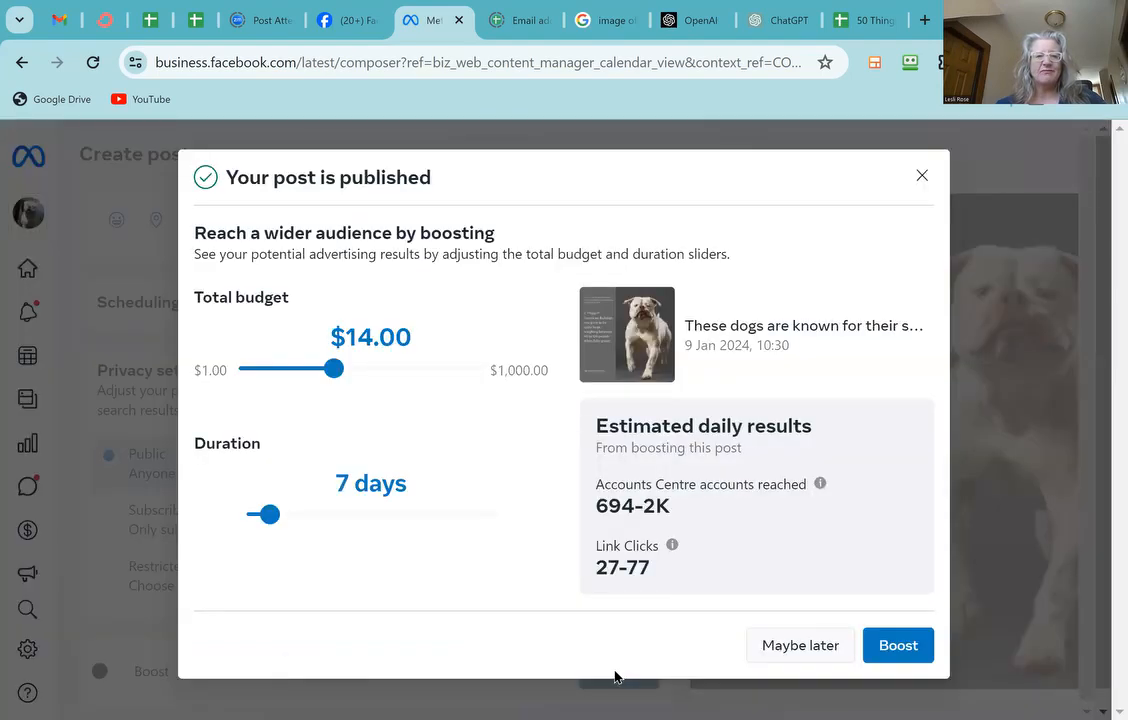
{"action": "left_click", "coordinate": [793, 647]}
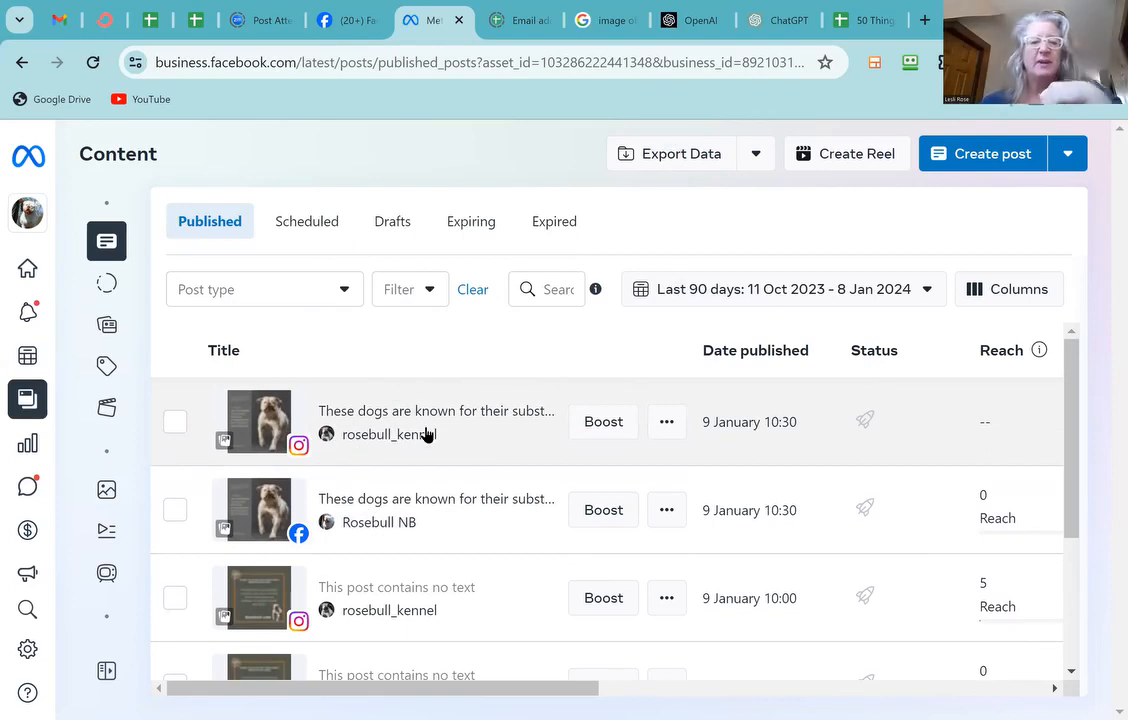
Step: Switch Content from Published to Scheduled and review the posts set for 10 January 10:00
{"action": "scroll", "coordinate": [191, 380], "scroll_direction": "down", "scroll_amount": 1}
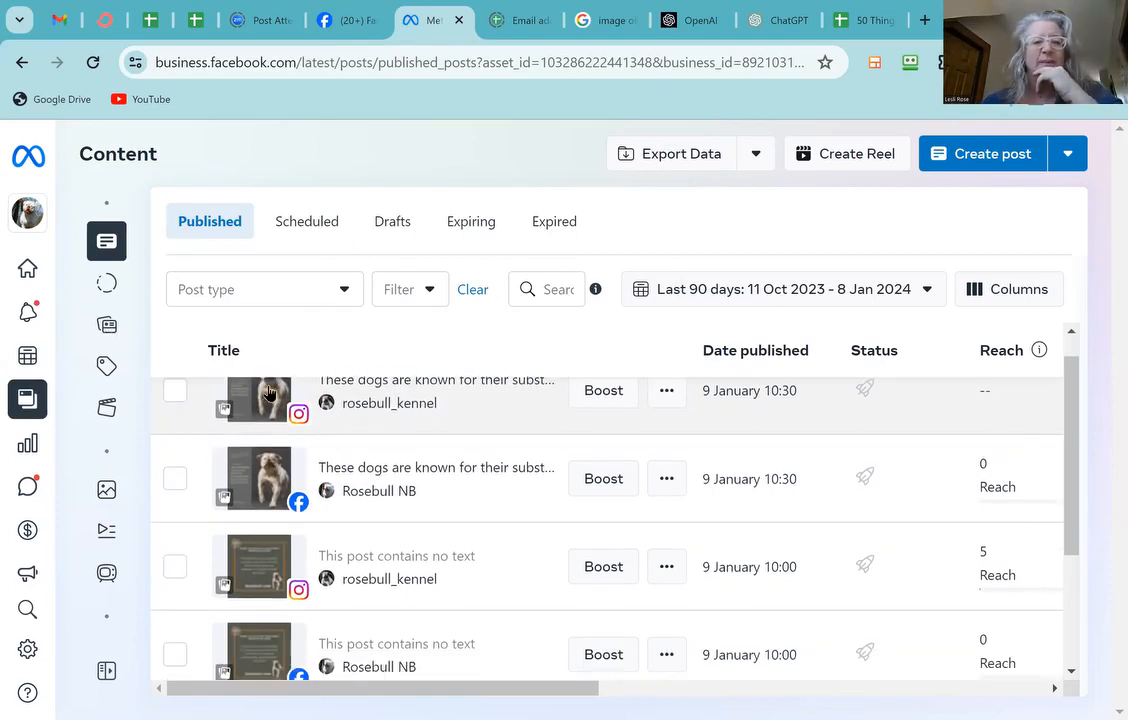
{"action": "scroll", "coordinate": [269, 370], "scroll_direction": "down", "scroll_amount": 3}
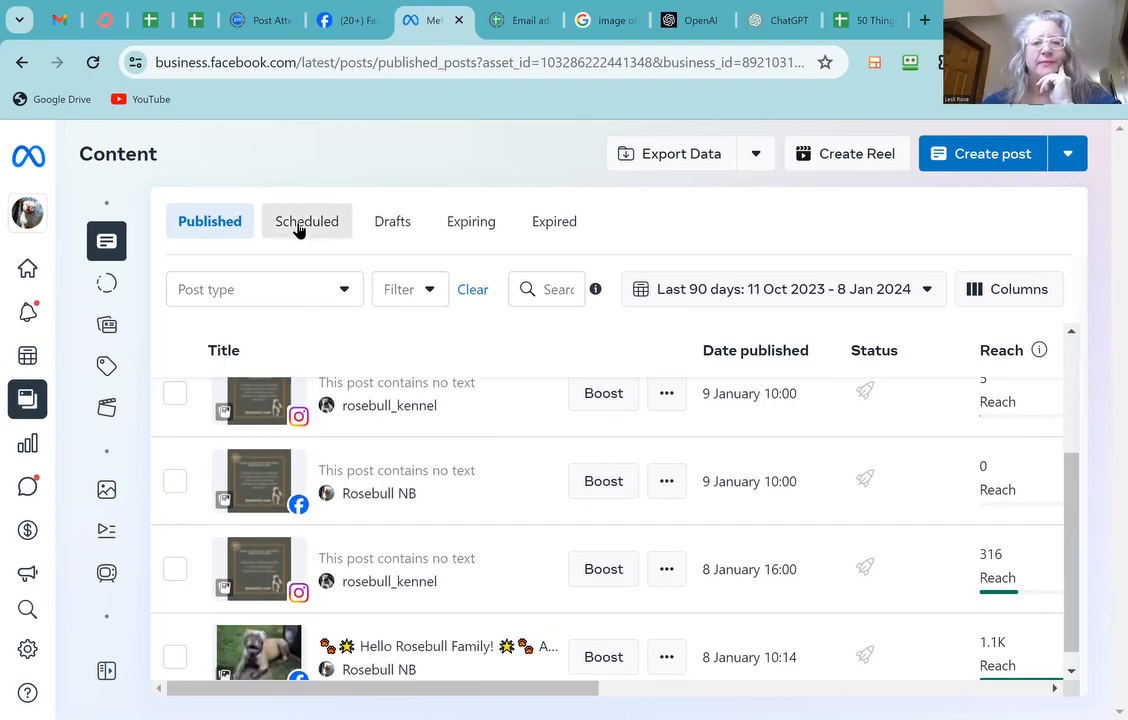
{"action": "left_click", "coordinate": [297, 223]}
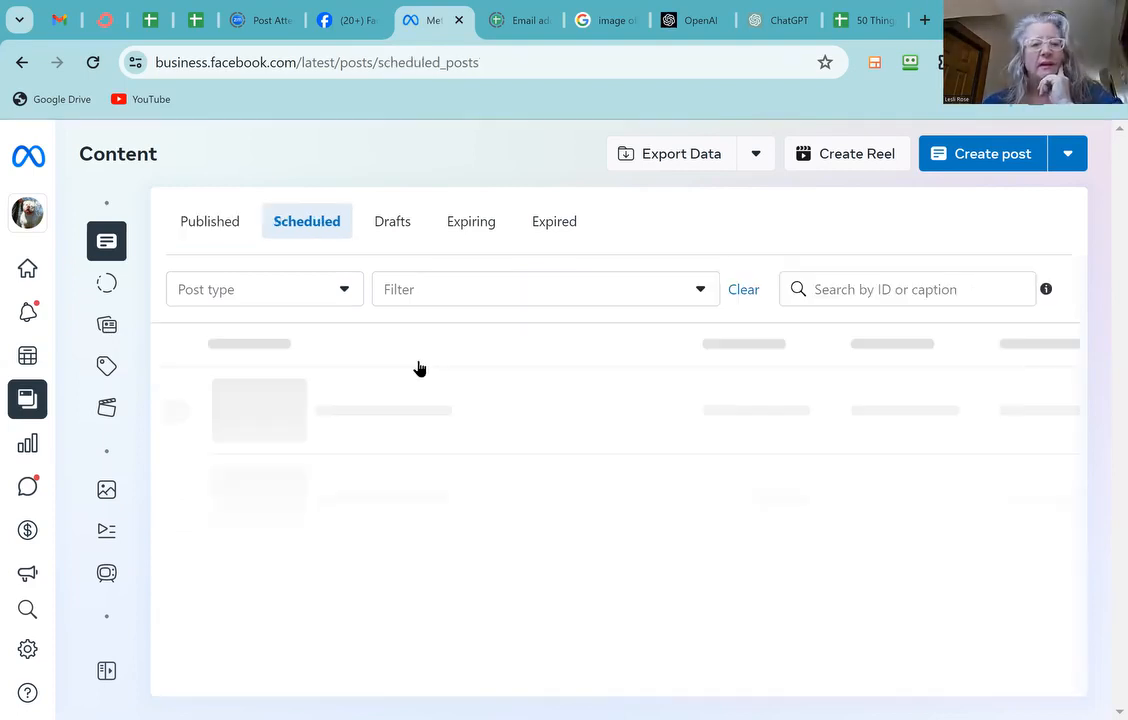
{"action": "scroll", "coordinate": [413, 376], "scroll_direction": "down", "scroll_amount": 1}
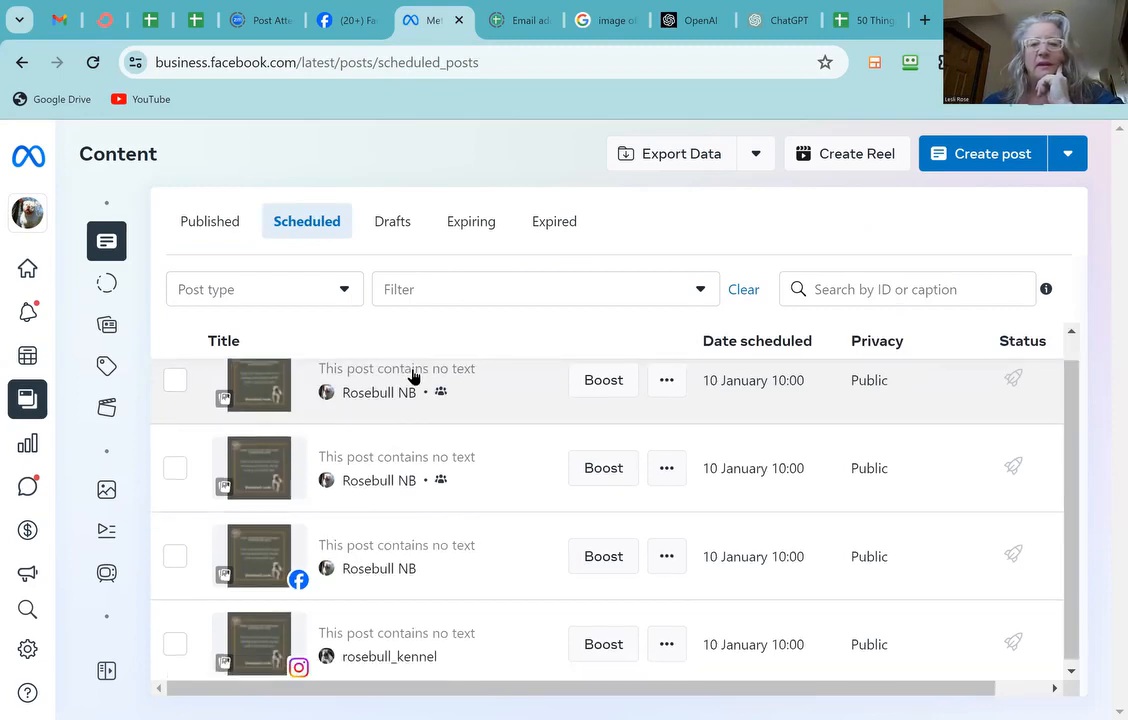
{"action": "scroll", "coordinate": [413, 376], "scroll_direction": "down", "scroll_amount": 1}
{"action": "scroll", "coordinate": [413, 376], "scroll_direction": "up", "scroll_amount": 1}
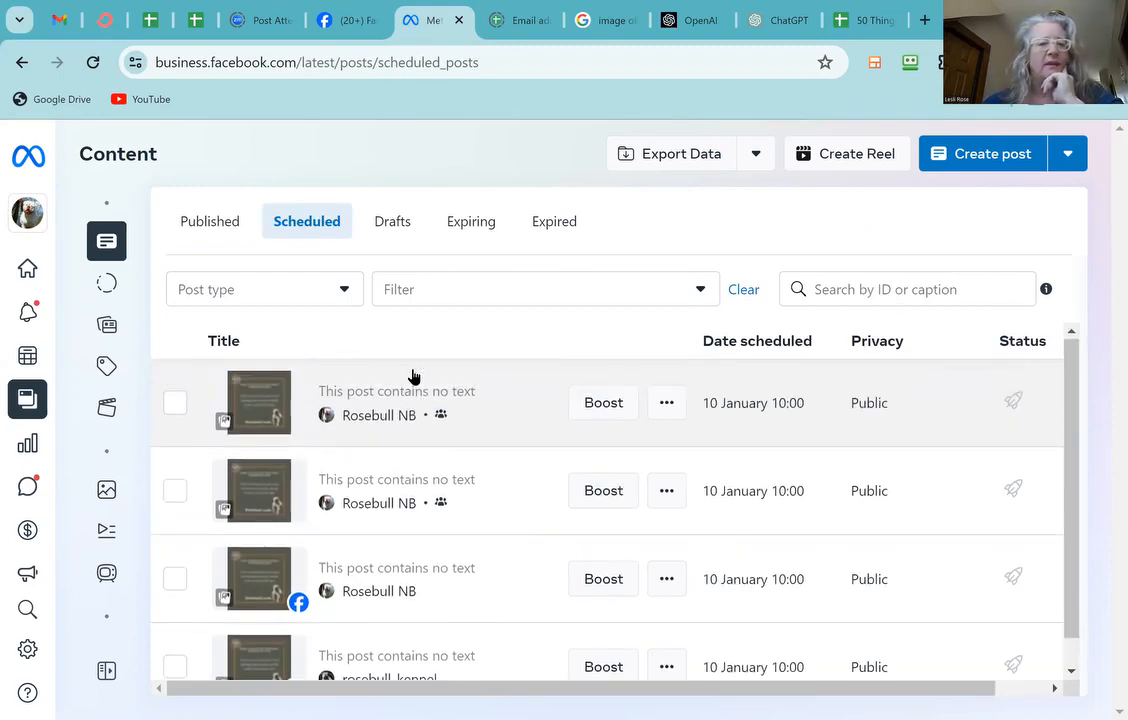
Step: Open Planner and browse the January 2024 week view from Sun 7 to Wed 10
{"action": "left_click", "coordinate": [53, 357]}
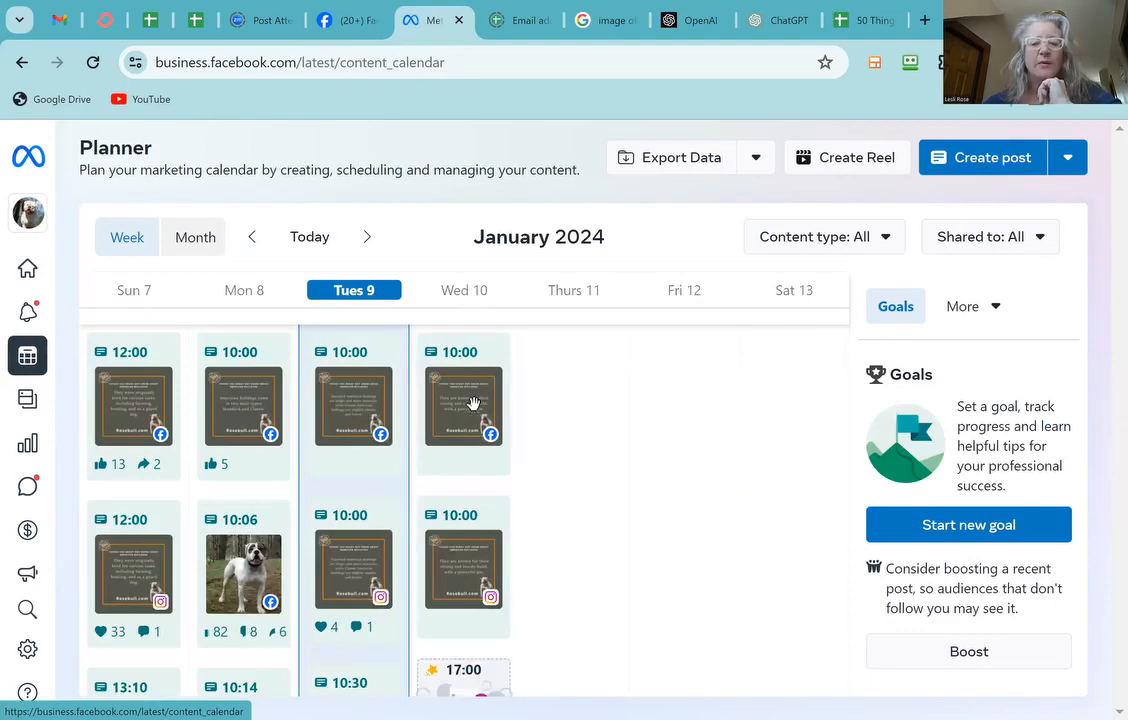
{"action": "scroll", "coordinate": [473, 400], "scroll_direction": "down", "scroll_amount": 1}
{"action": "scroll", "coordinate": [473, 405], "scroll_direction": "up", "scroll_amount": 1}
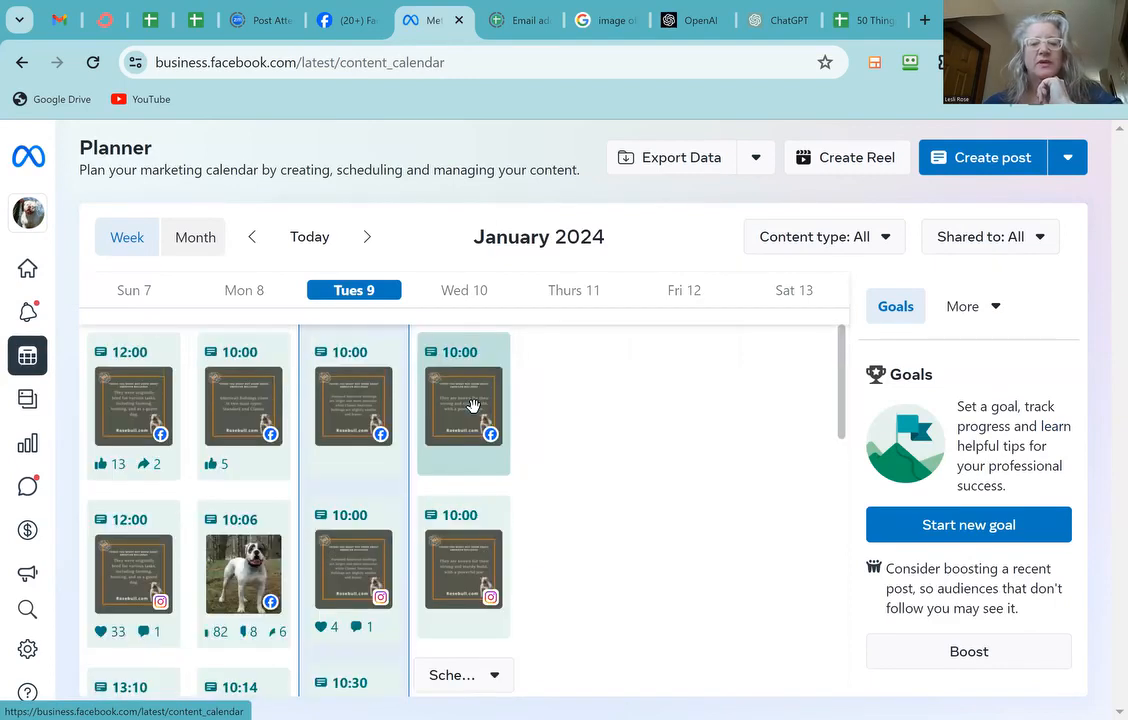
{"action": "scroll", "coordinate": [473, 405], "scroll_direction": "down", "scroll_amount": 3}
{"action": "scroll", "coordinate": [460, 390], "scroll_direction": "up", "scroll_amount": 1}
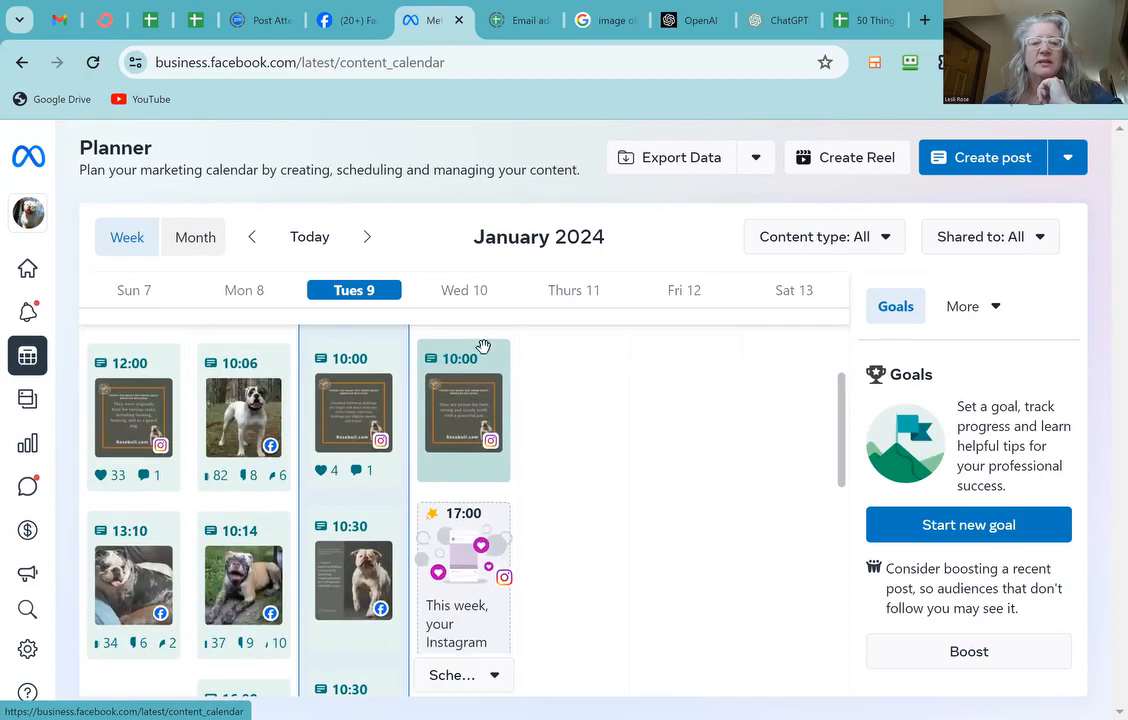
{"action": "scroll", "coordinate": [475, 330], "scroll_direction": "up", "scroll_amount": 2}
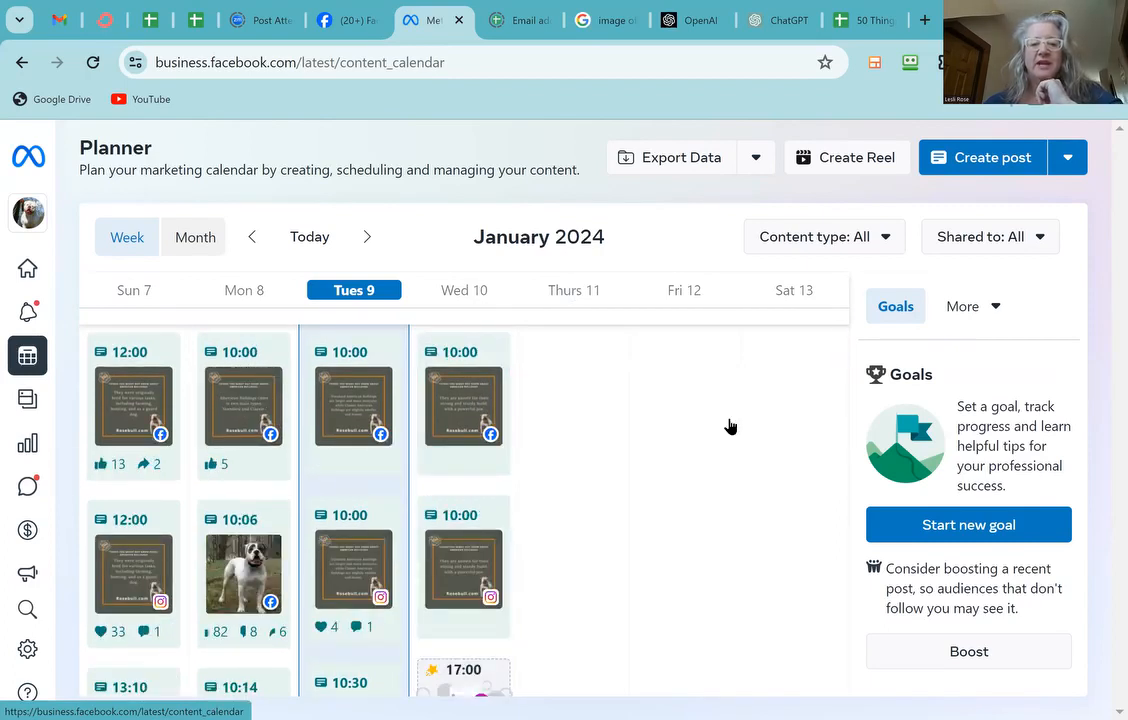
{"action": "scroll", "coordinate": [600, 520], "scroll_direction": "down", "scroll_amount": 2}
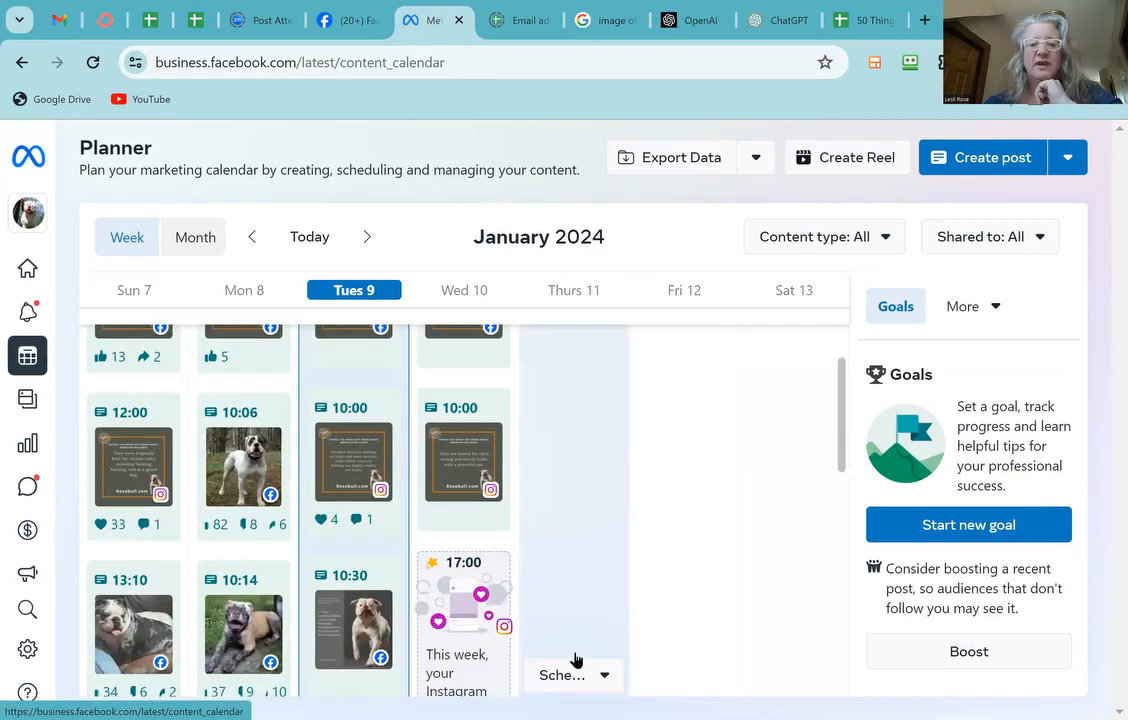
{"action": "scroll", "coordinate": [570, 668], "scroll_direction": "down", "scroll_amount": 3}
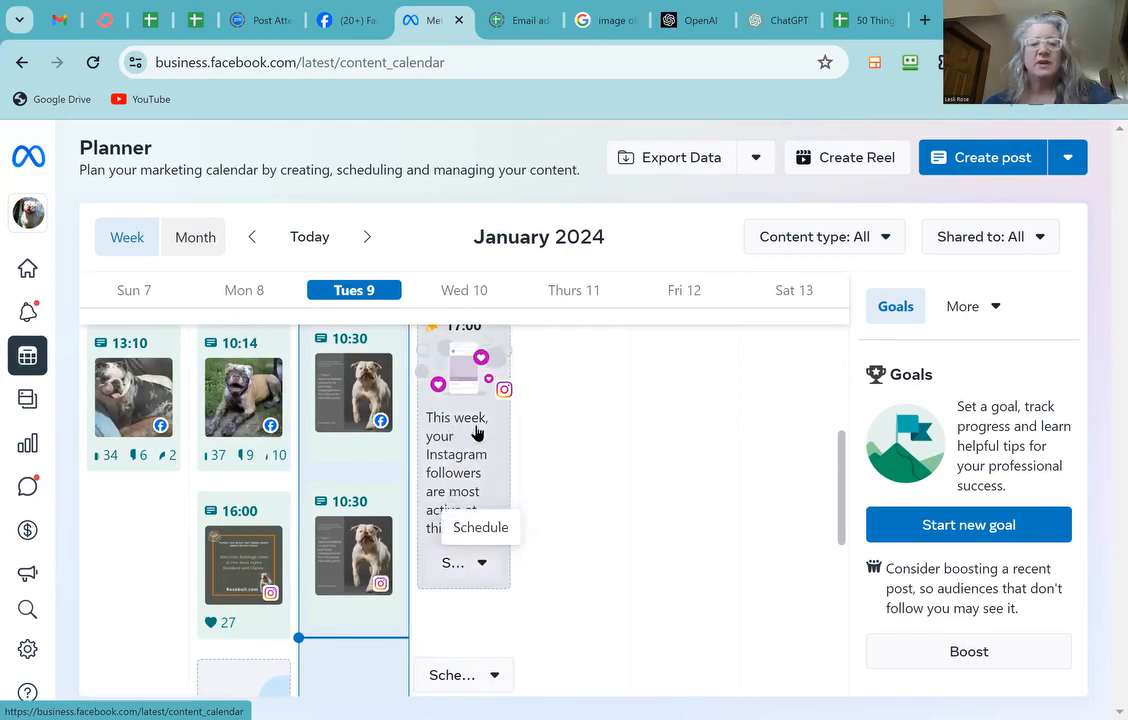
Step: Start a new post scheduled for Wednesday 10 January 2024 at 5:00 PM
{"action": "left_click", "coordinate": [459, 564]}
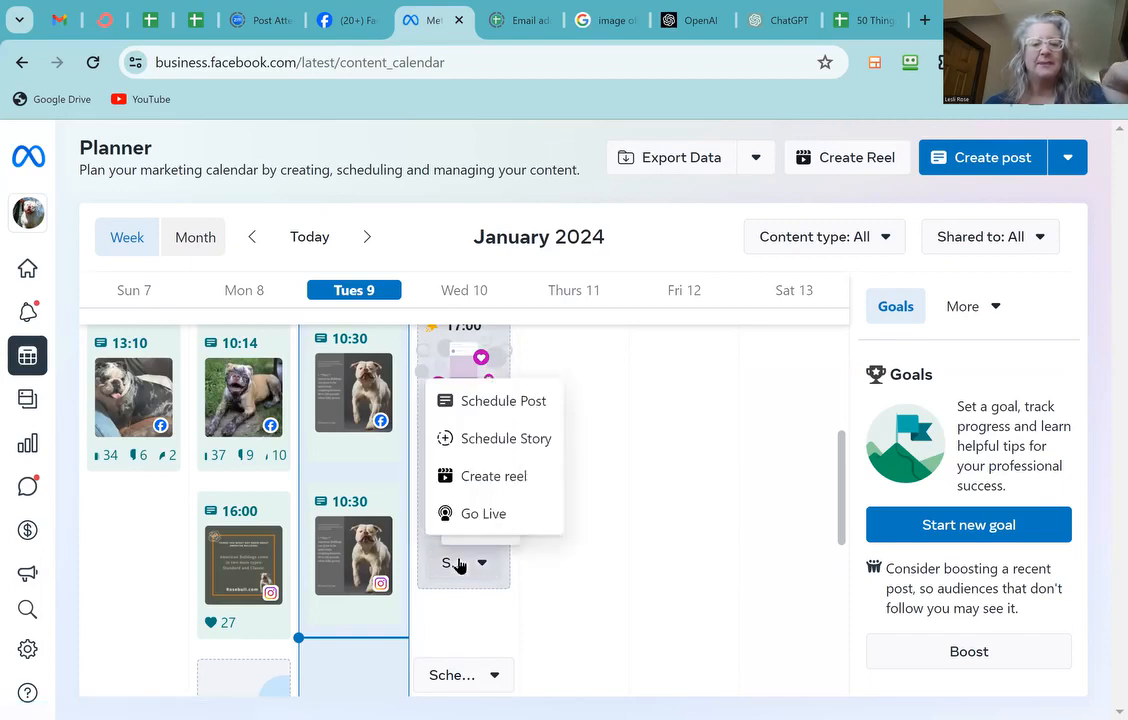
{"action": "left_click", "coordinate": [469, 412]}
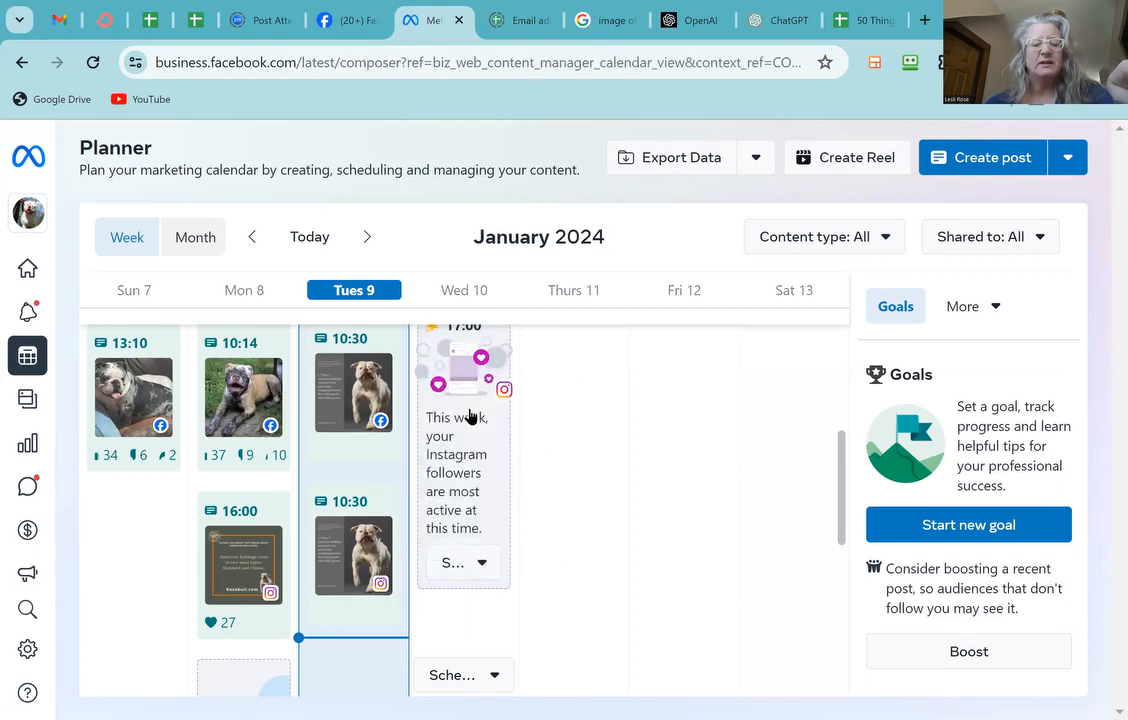
{"action": "scroll", "coordinate": [473, 416], "scroll_direction": "down", "scroll_amount": 5}
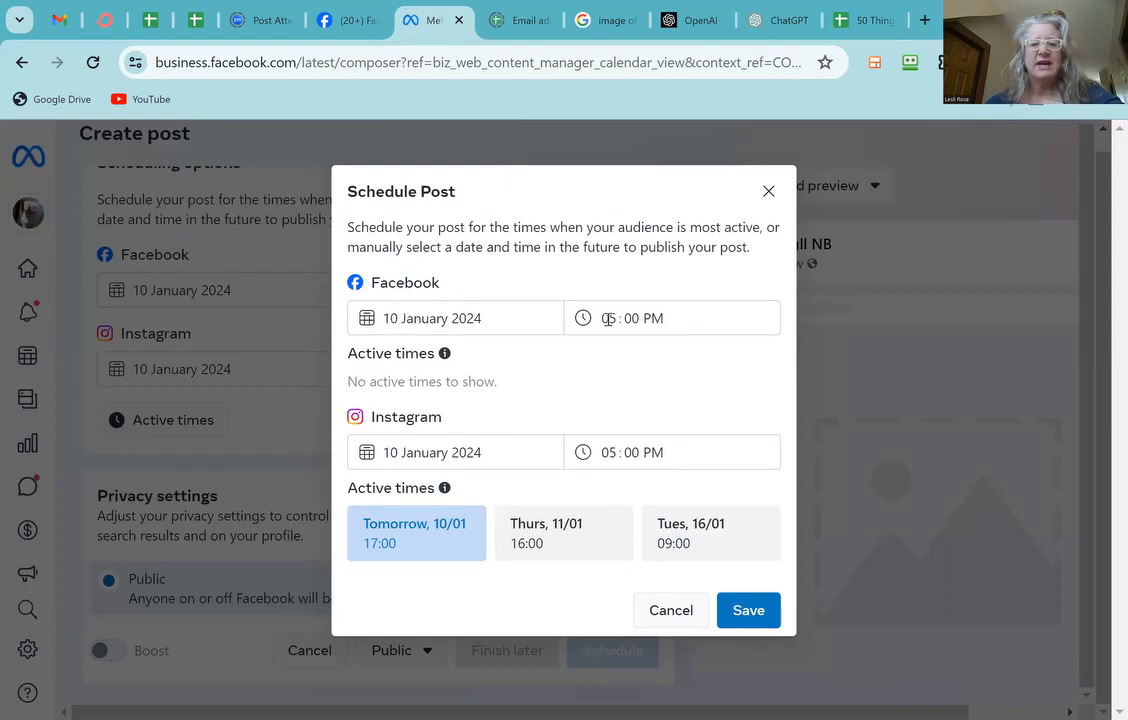
{"action": "left_click", "coordinate": [749, 612]}
{"action": "scroll", "coordinate": [461, 479], "scroll_direction": "up", "scroll_amount": 6}
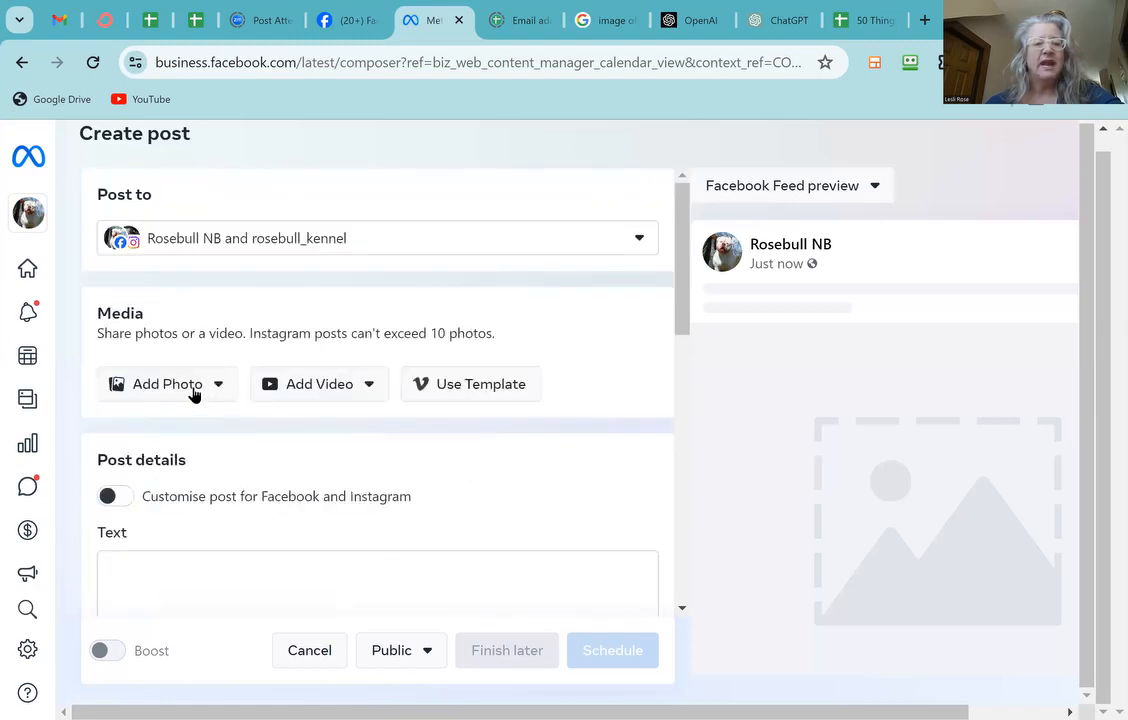
Step: Upload tip image 4 (Exercise Needs) from the desktop and schedule the post
{"action": "left_click", "coordinate": [193, 393]}
{"action": "left_click", "coordinate": [195, 441]}
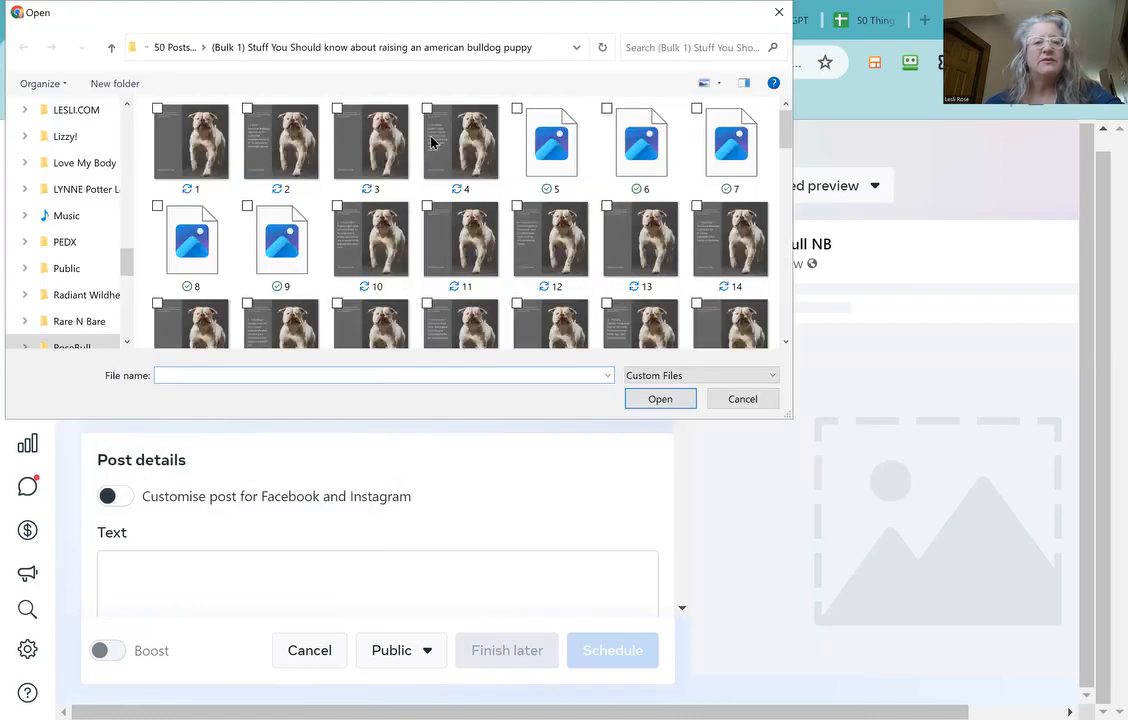
{"action": "left_click", "coordinate": [435, 138]}
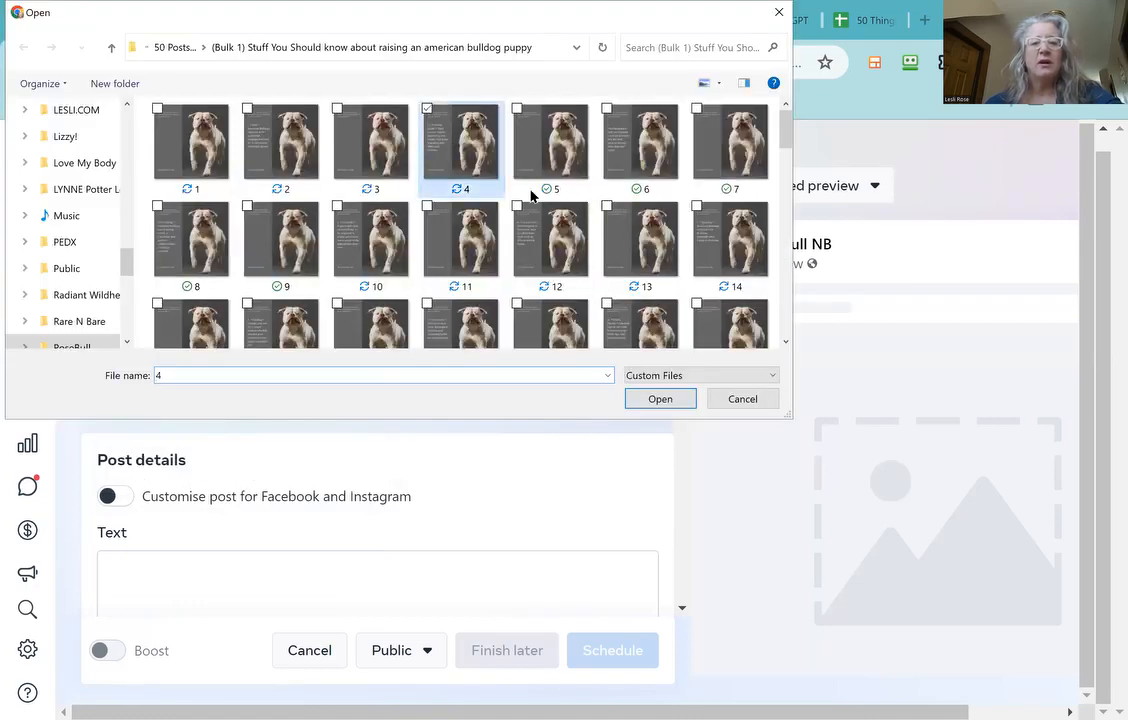
{"action": "left_click", "coordinate": [655, 404]}
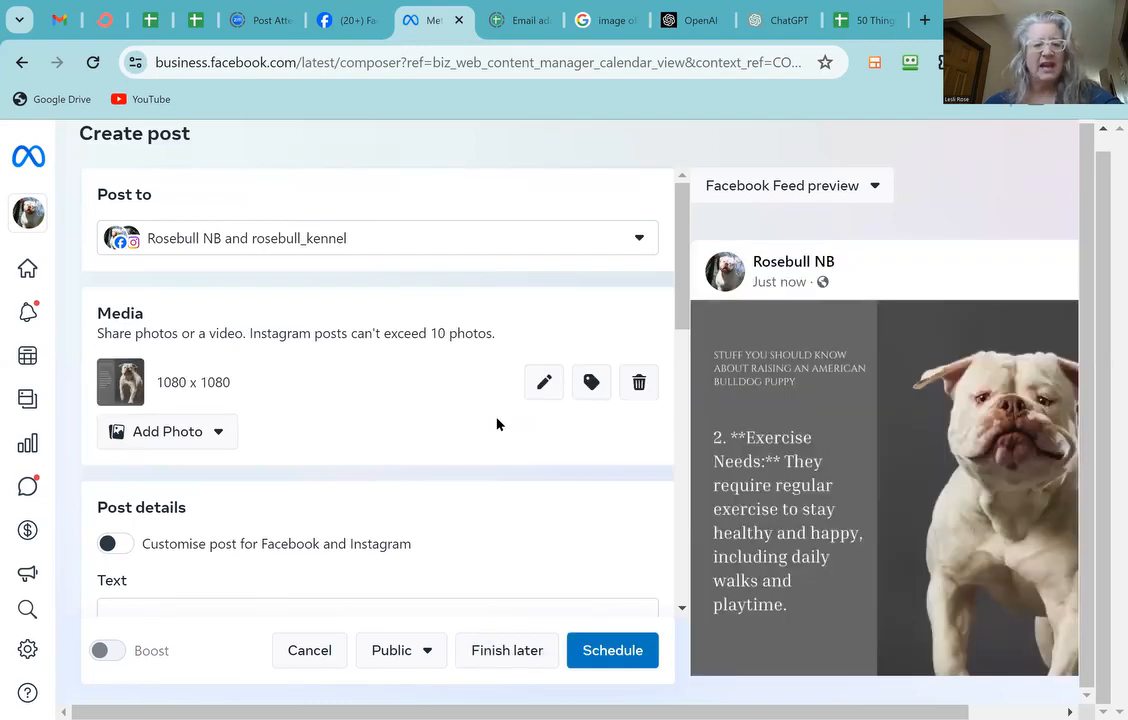
{"action": "scroll", "coordinate": [497, 424], "scroll_direction": "down", "scroll_amount": 2}
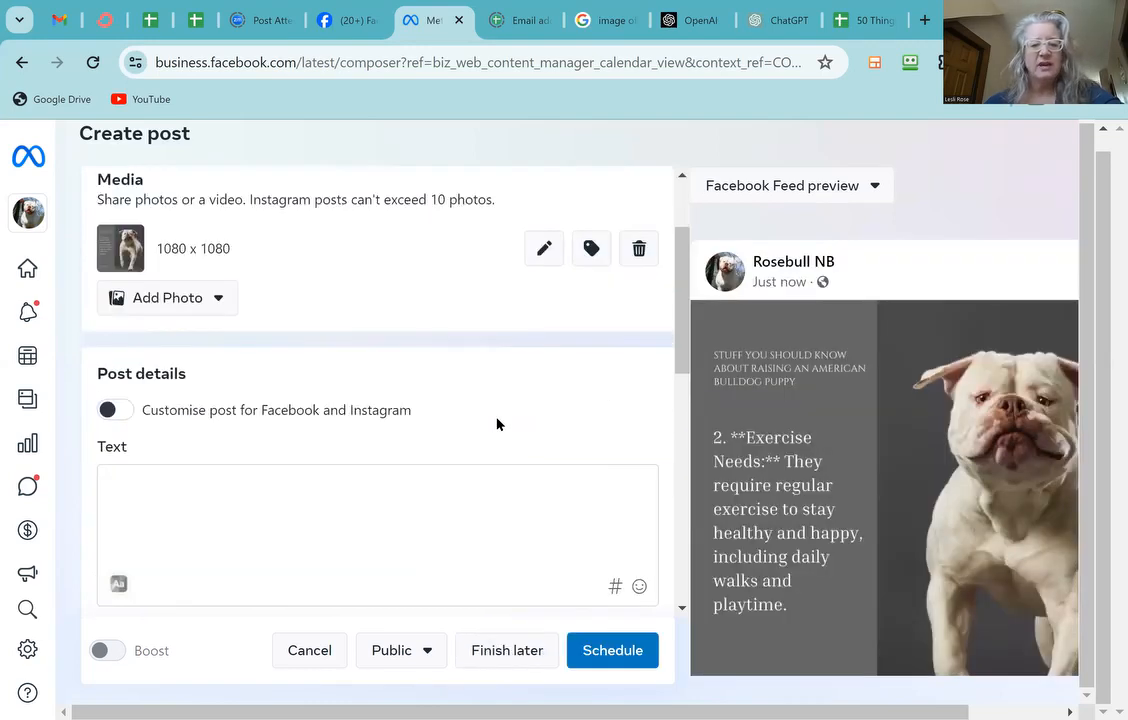
{"action": "left_click", "coordinate": [601, 657]}
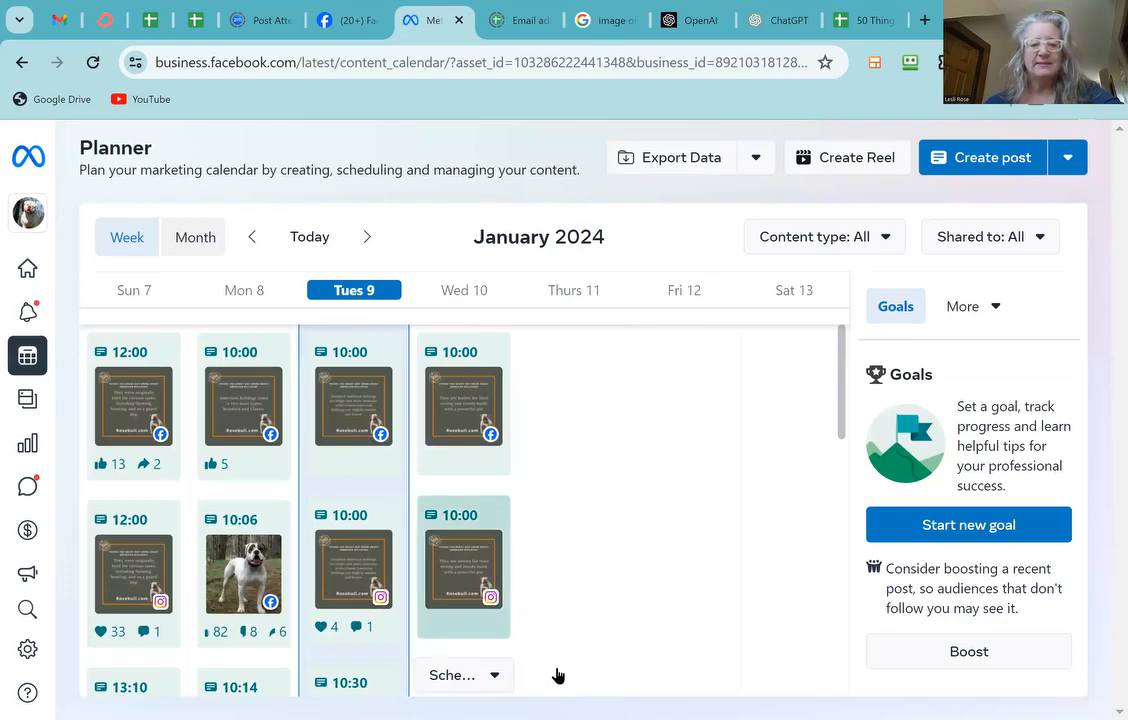
Step: Start a new post scheduled for Thursday 11 January 2024 at 10:00 AM
{"action": "left_click", "coordinate": [568, 675]}
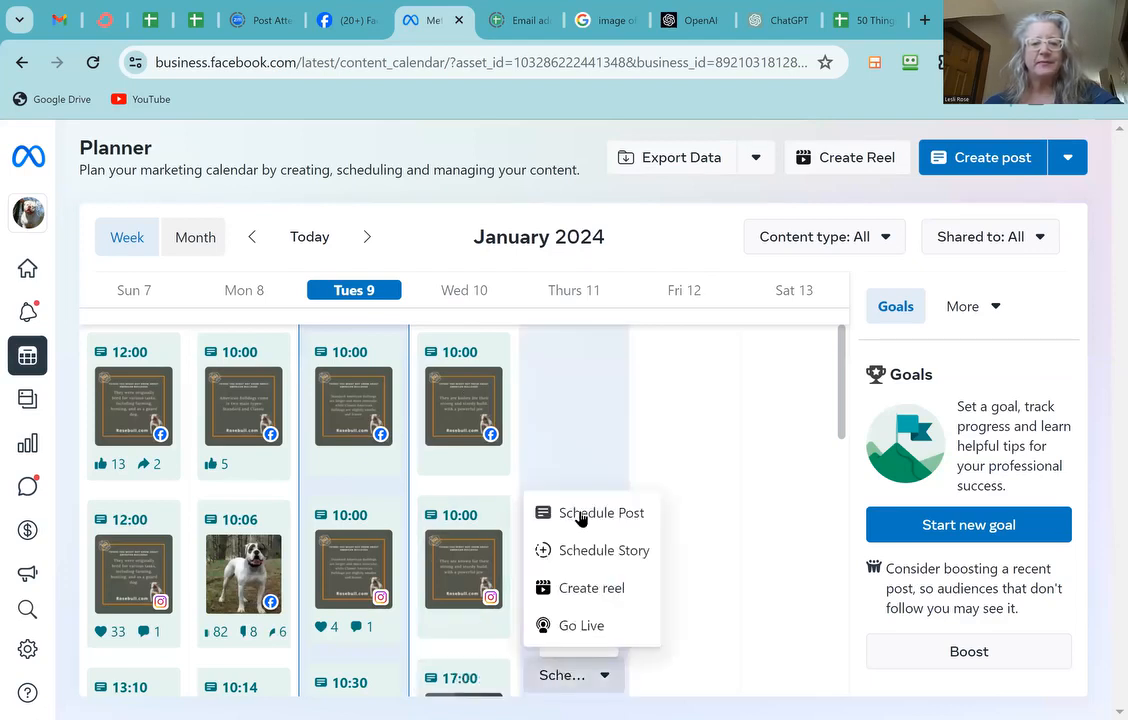
{"action": "left_click", "coordinate": [580, 514]}
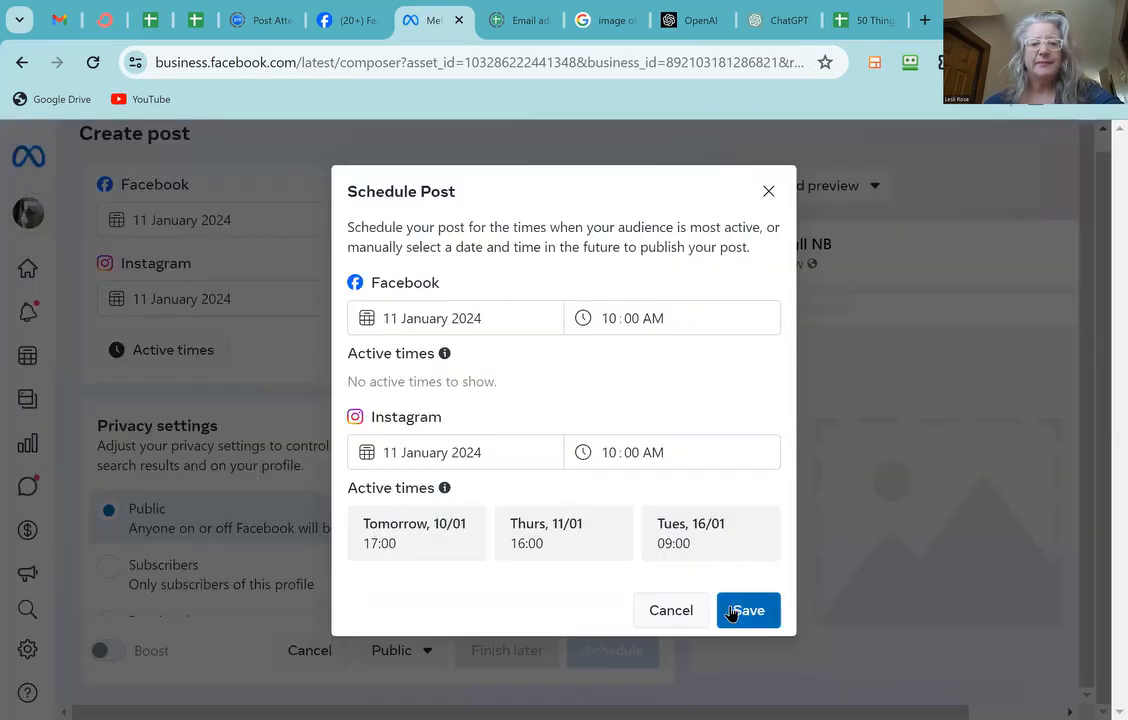
{"action": "left_click", "coordinate": [740, 610]}
{"action": "scroll", "coordinate": [395, 466], "scroll_direction": "up", "scroll_amount": 4}
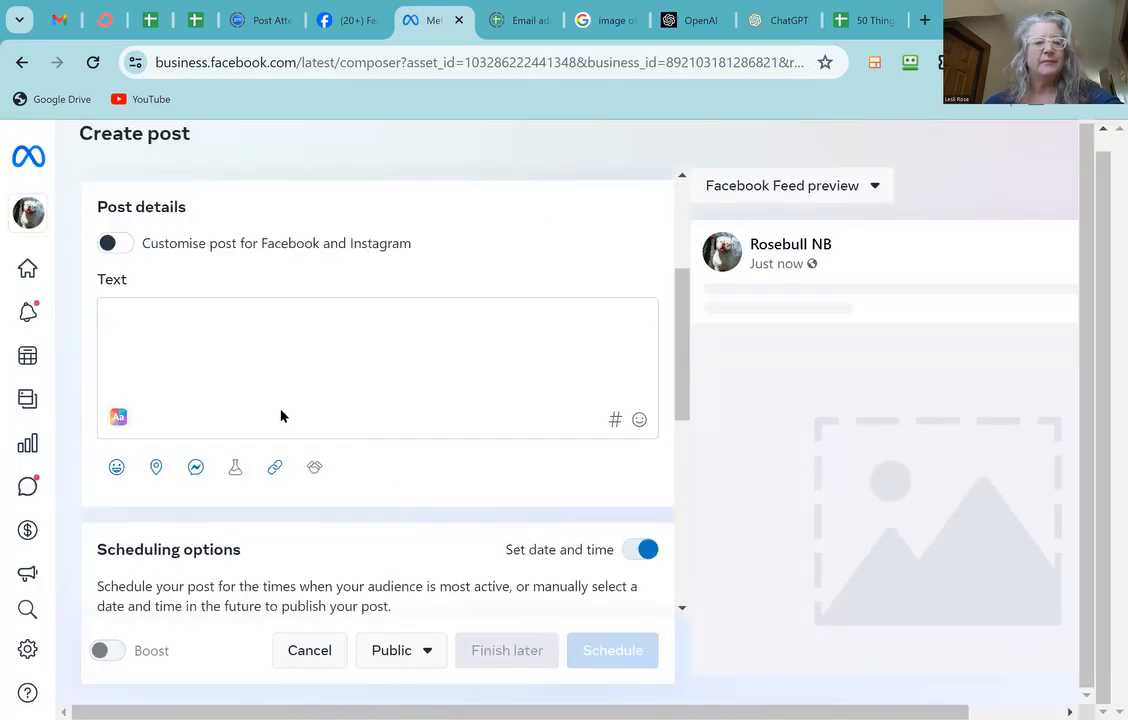
{"action": "scroll", "coordinate": [281, 416], "scroll_direction": "up", "scroll_amount": 3}
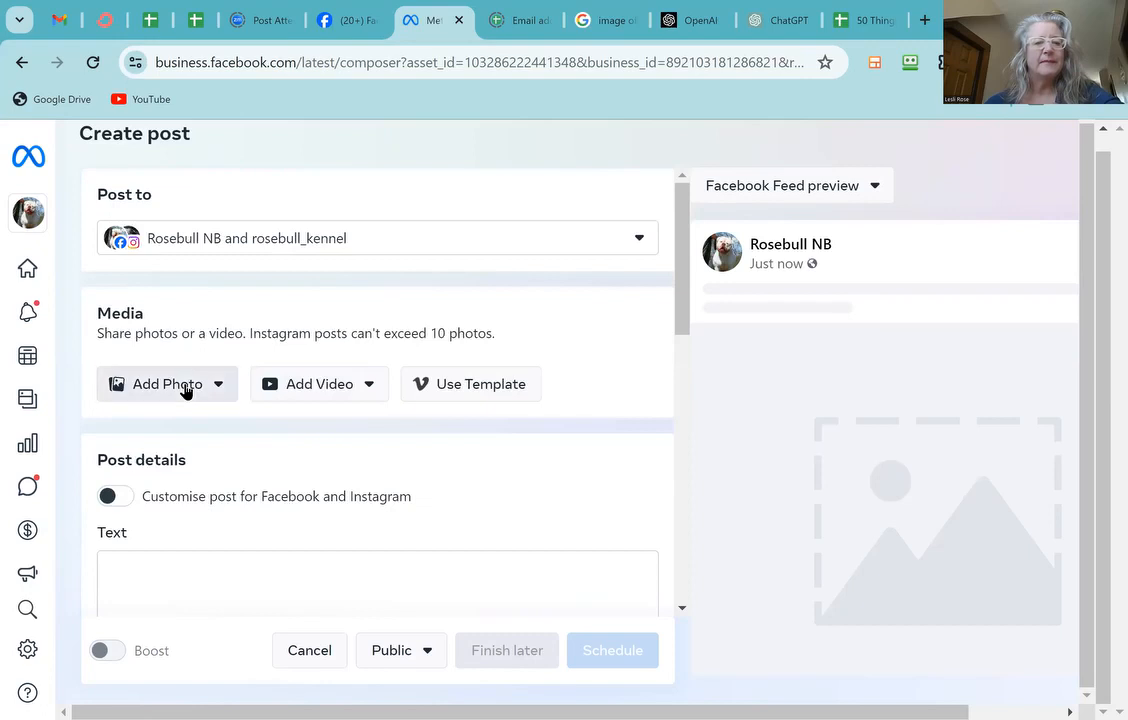
Step: Upload tip image 6 (Socialization) from the desktop and schedule the post
{"action": "left_click", "coordinate": [184, 390]}
{"action": "left_click", "coordinate": [182, 435]}
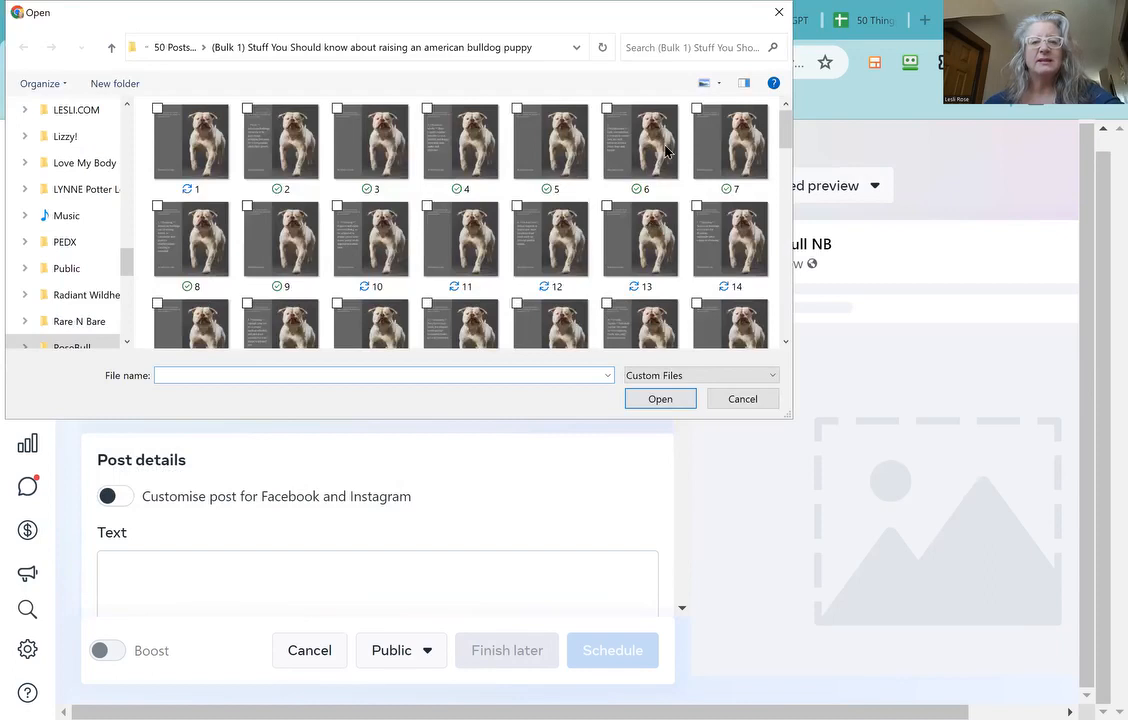
{"action": "left_click", "coordinate": [640, 140]}
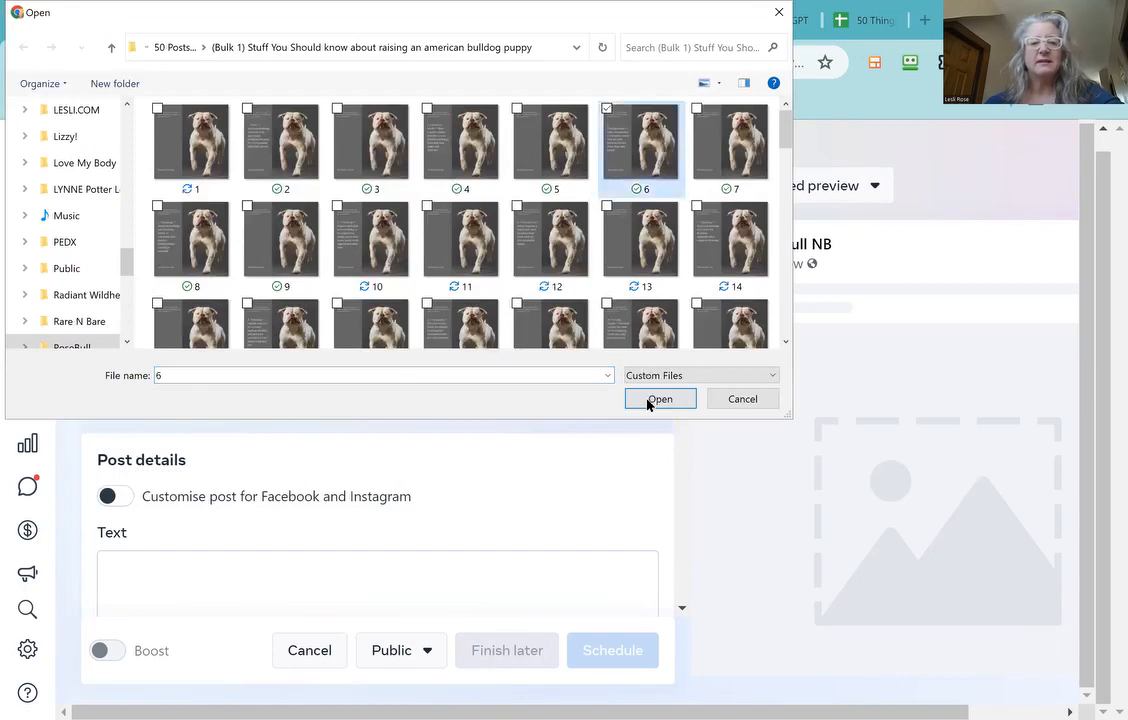
{"action": "key", "text": "Return"}
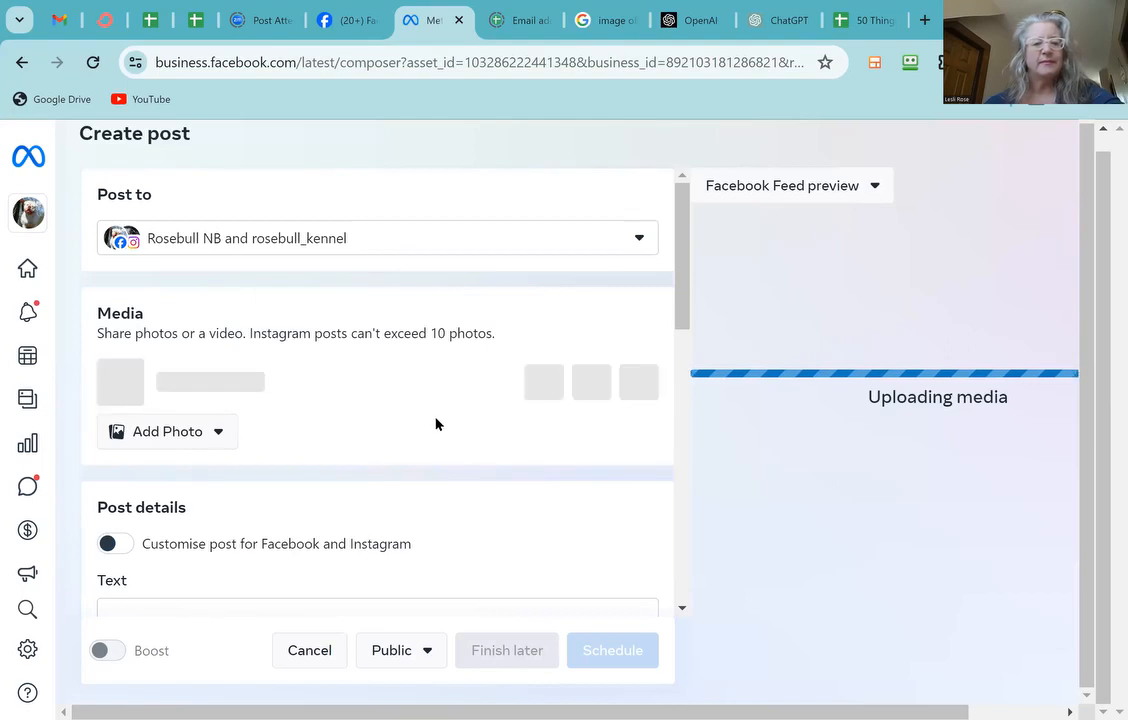
{"action": "scroll", "coordinate": [436, 431], "scroll_direction": "down", "scroll_amount": 1}
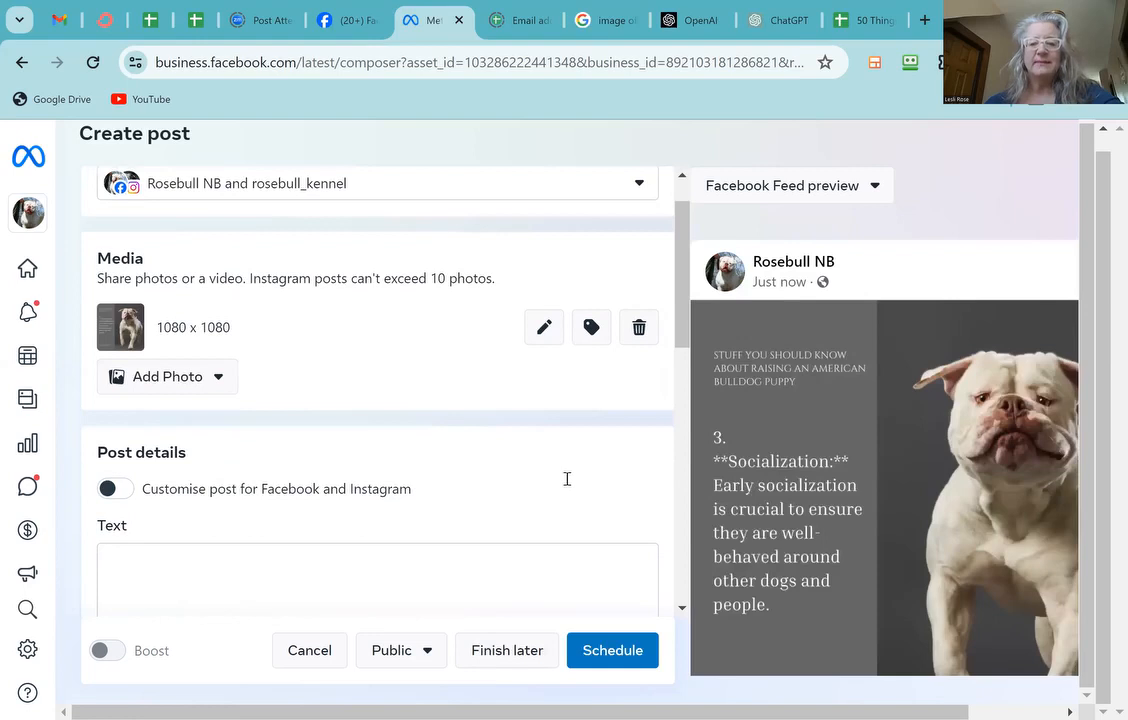
{"action": "scroll", "coordinate": [567, 479], "scroll_direction": "down", "scroll_amount": 1}
{"action": "left_click", "coordinate": [613, 651]}
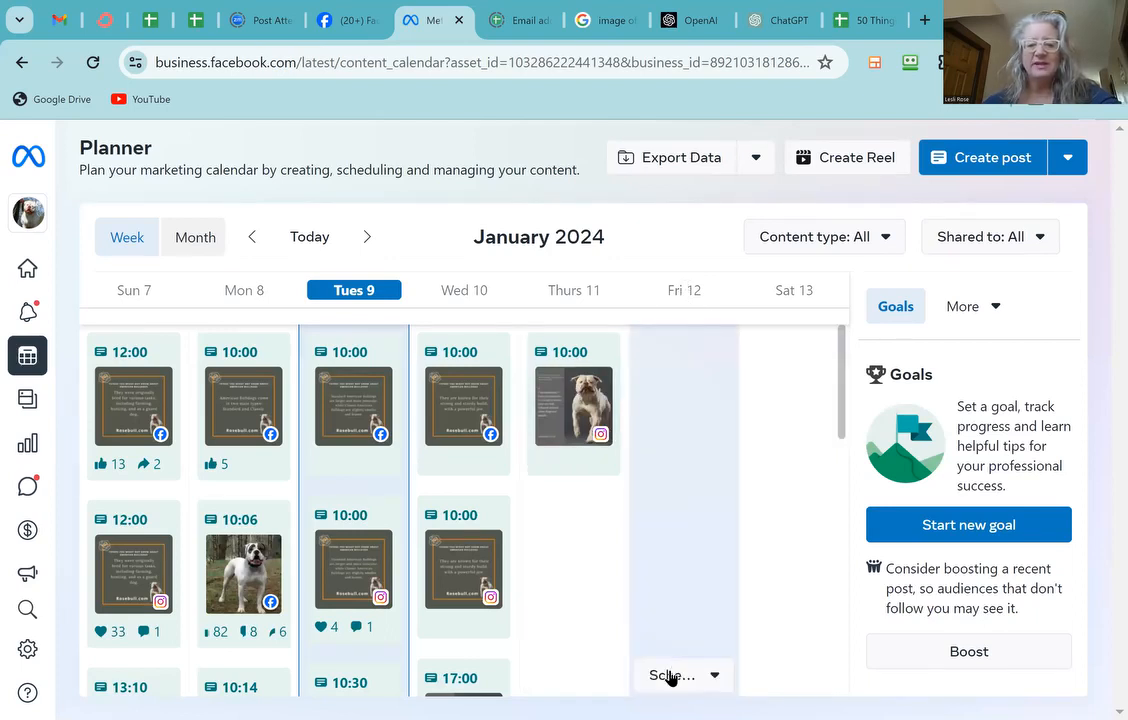
Step: Start a new post scheduled for Friday 12 January 2024 at 10:00 AM
{"action": "left_click", "coordinate": [671, 678]}
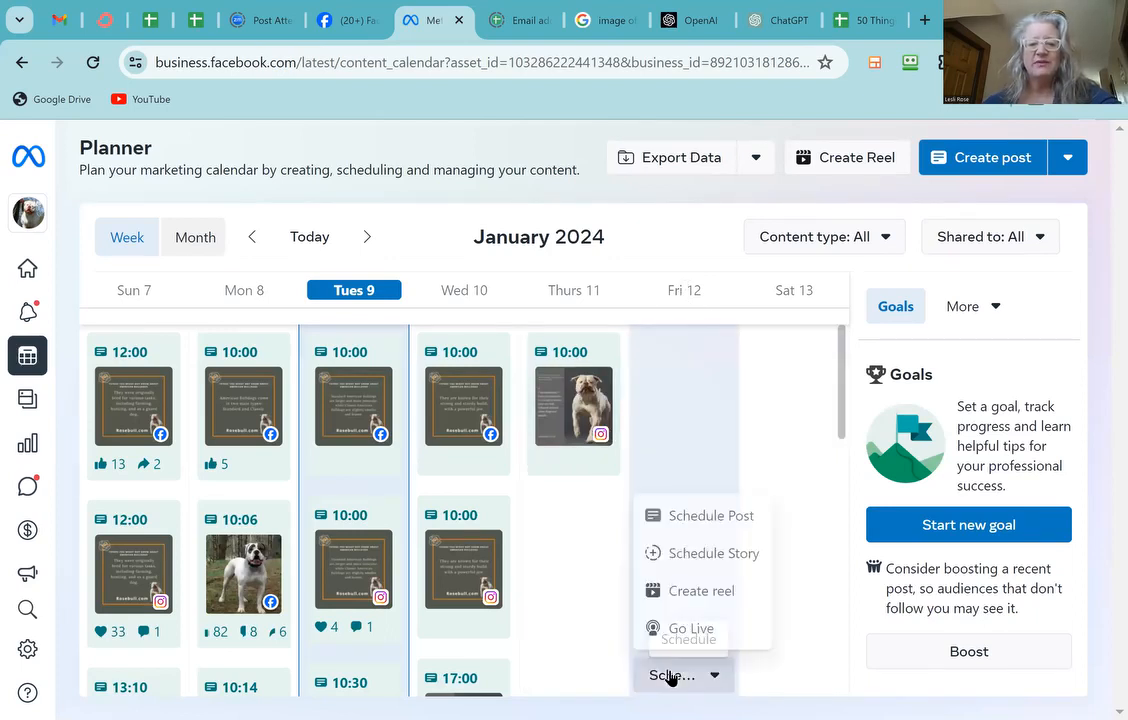
{"action": "left_click", "coordinate": [676, 520]}
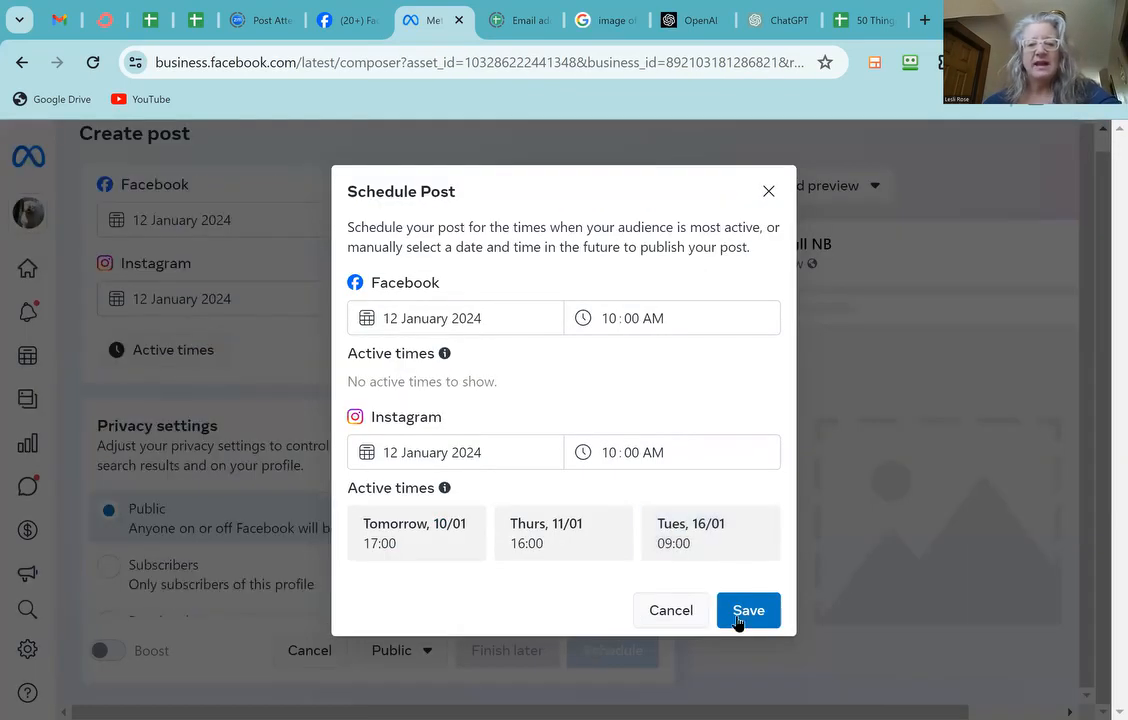
{"action": "left_click", "coordinate": [740, 621]}
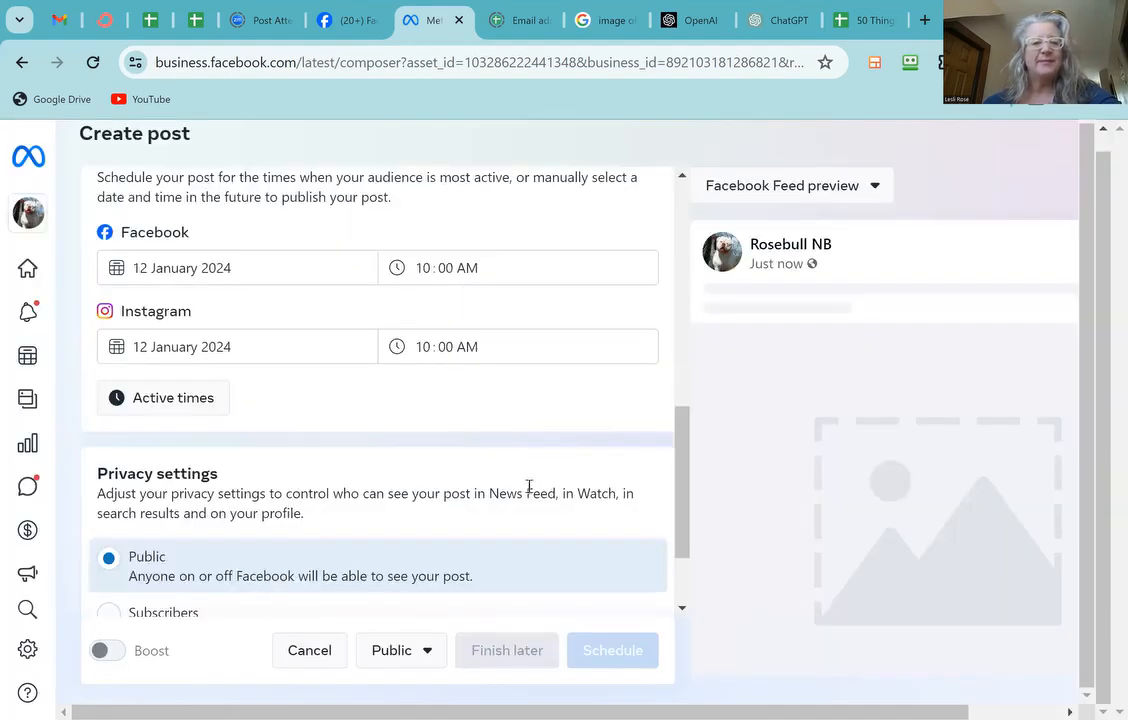
{"action": "scroll", "coordinate": [505, 485], "scroll_direction": "up", "scroll_amount": 3}
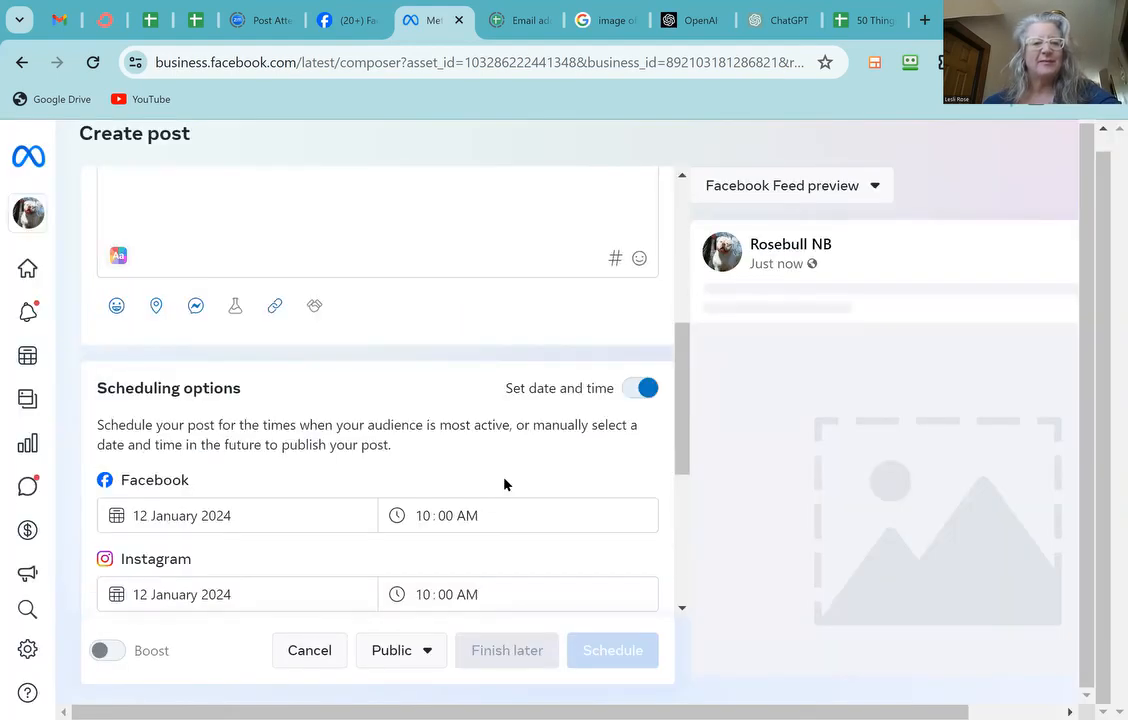
{"action": "scroll", "coordinate": [504, 484], "scroll_direction": "up", "scroll_amount": 5}
Step: Upload the next bulldog tip image from the desktop and schedule the Friday post
{"action": "left_click", "coordinate": [168, 388]}
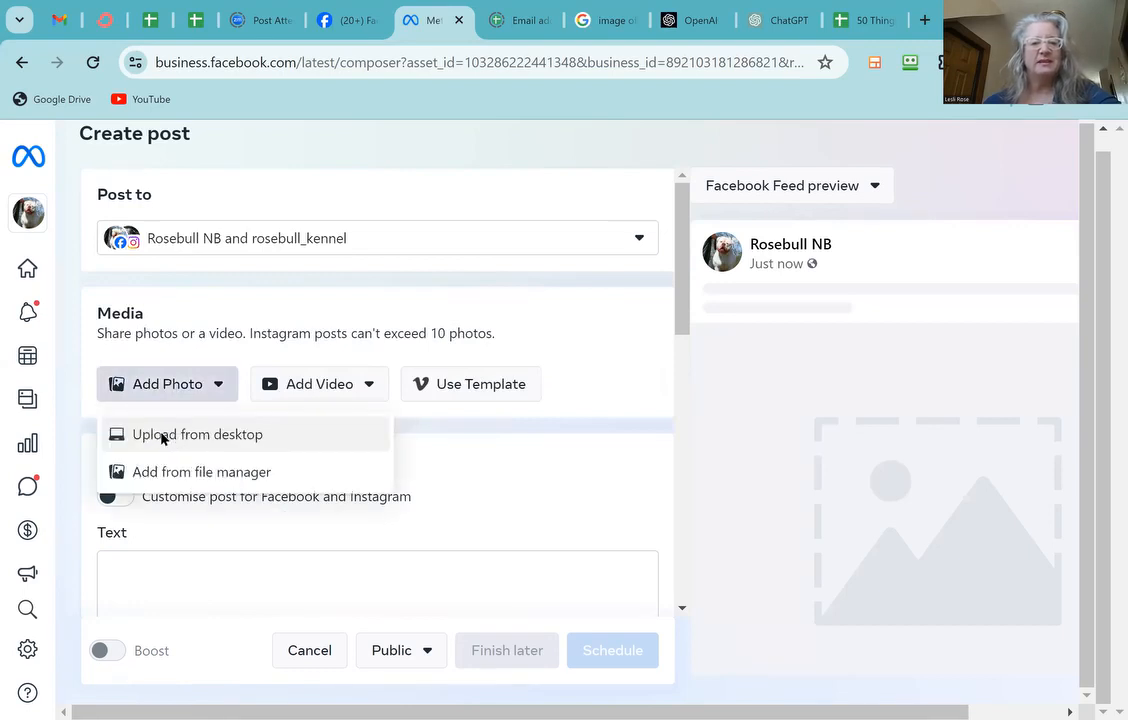
{"action": "left_click", "coordinate": [166, 436]}
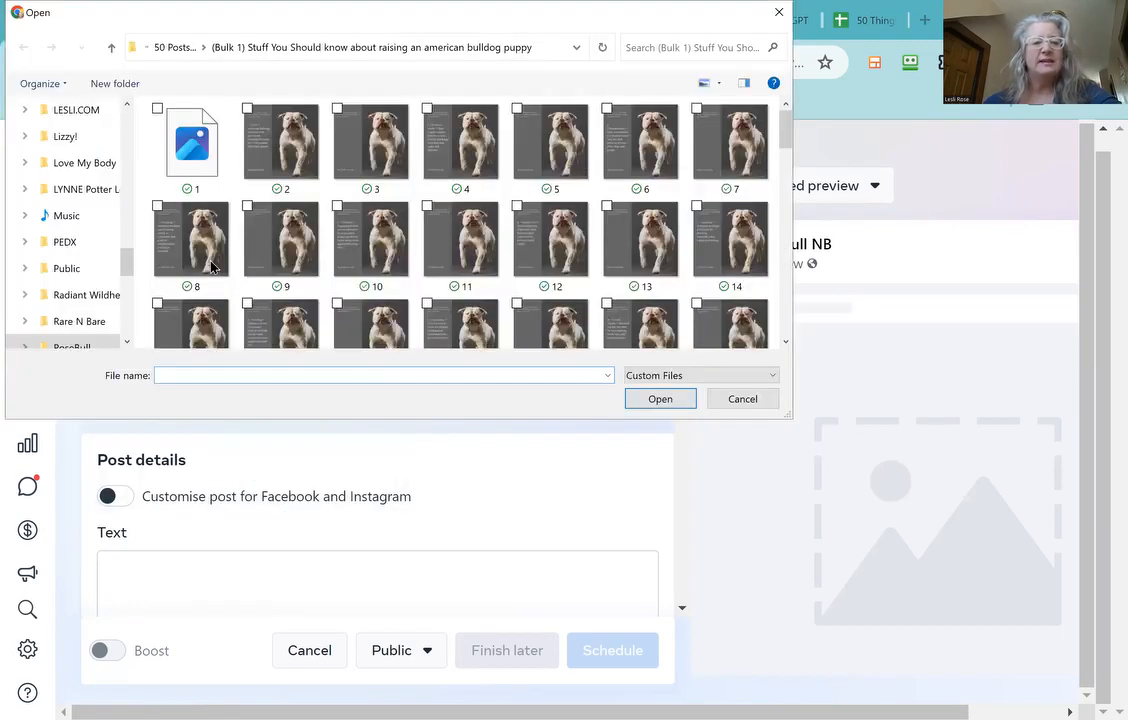
{"action": "left_click", "coordinate": [658, 400]}
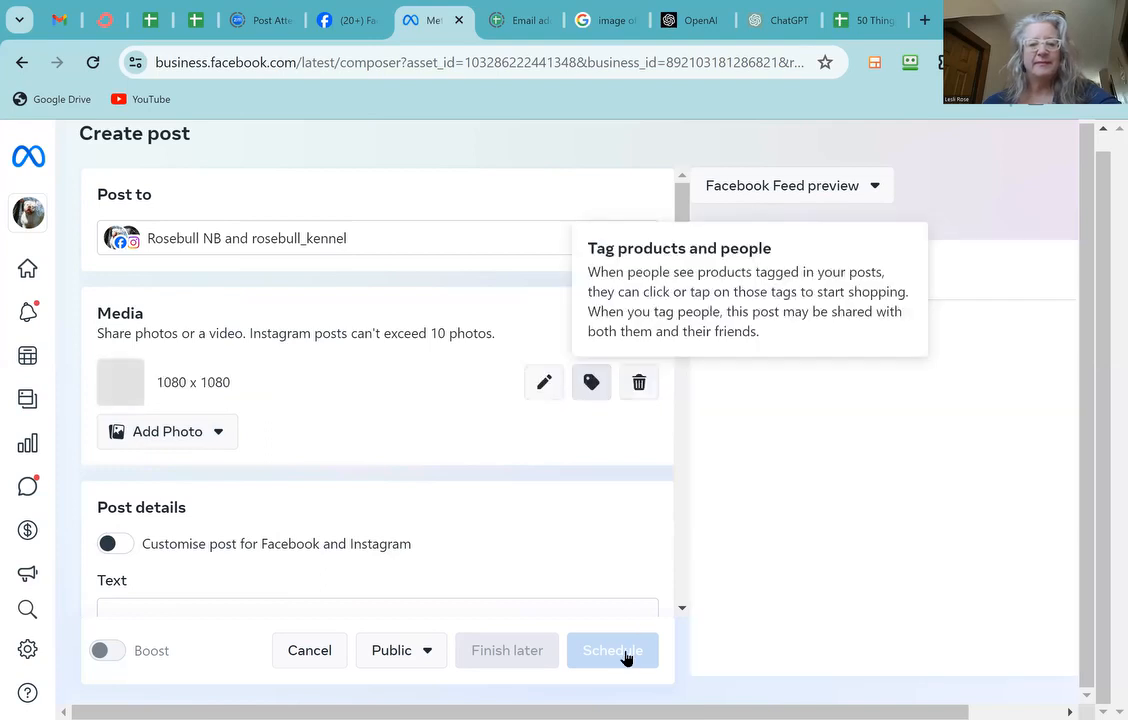
{"action": "left_click", "coordinate": [613, 650]}
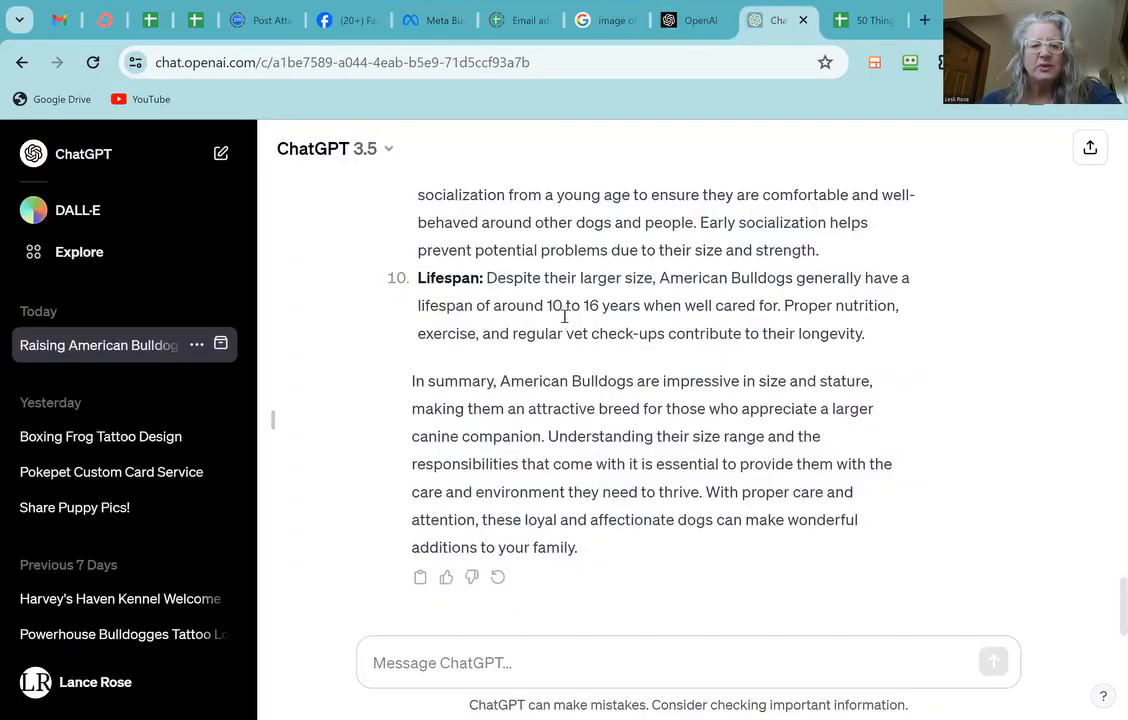
Step: In a new ChatGPT chat, request 50 post ideas for the American Bulldog kennel Facebook page as a social media expert
{"action": "scroll", "coordinate": [565, 316], "scroll_direction": "up", "scroll_amount": 10}
{"action": "left_click", "coordinate": [221, 157]}
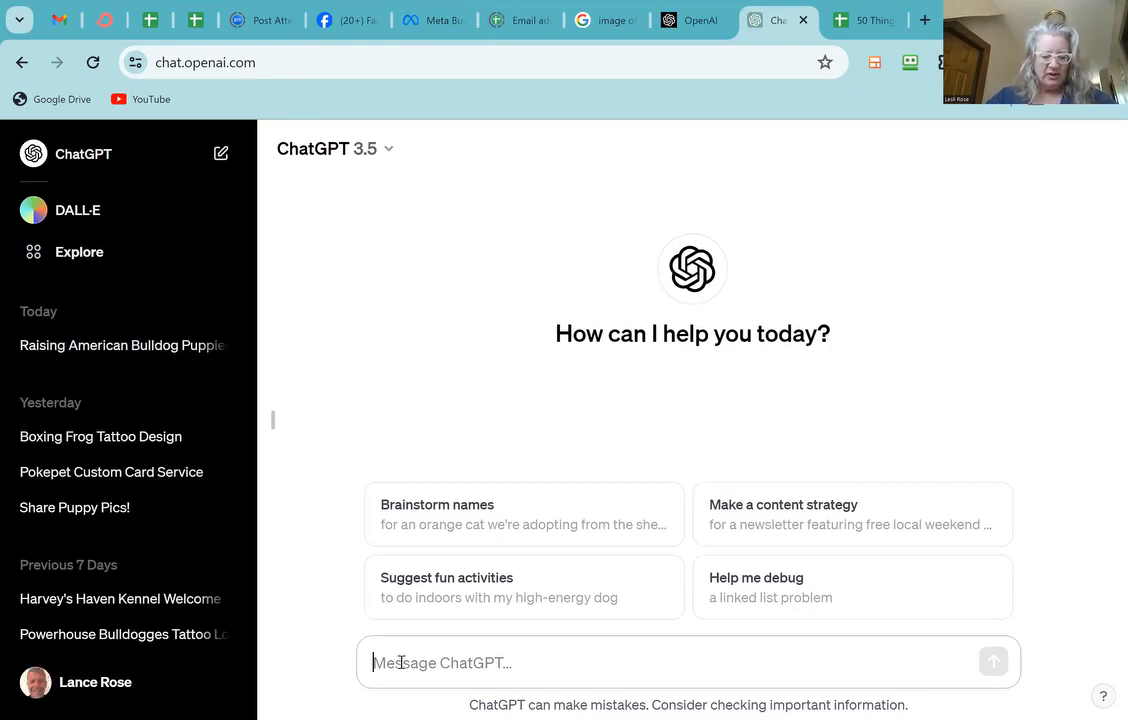
{"action": "type", "text": "You ar"}
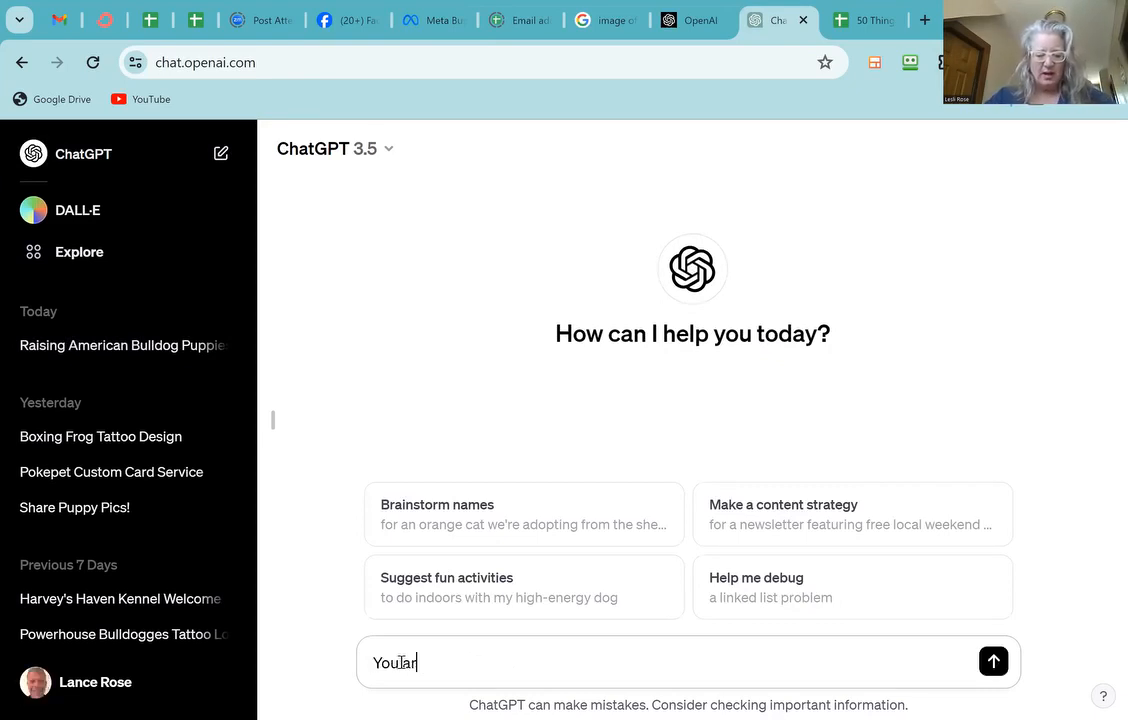
{"action": "type", "text": "e a socia"}
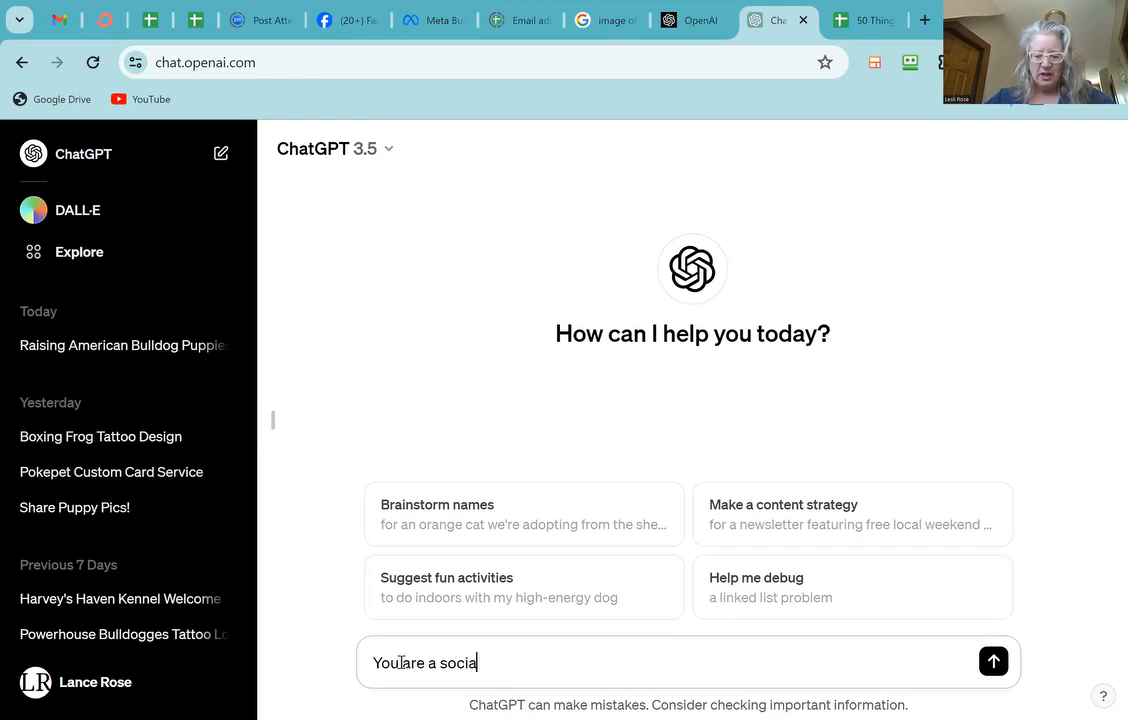
{"action": "type", "text": "l media "}
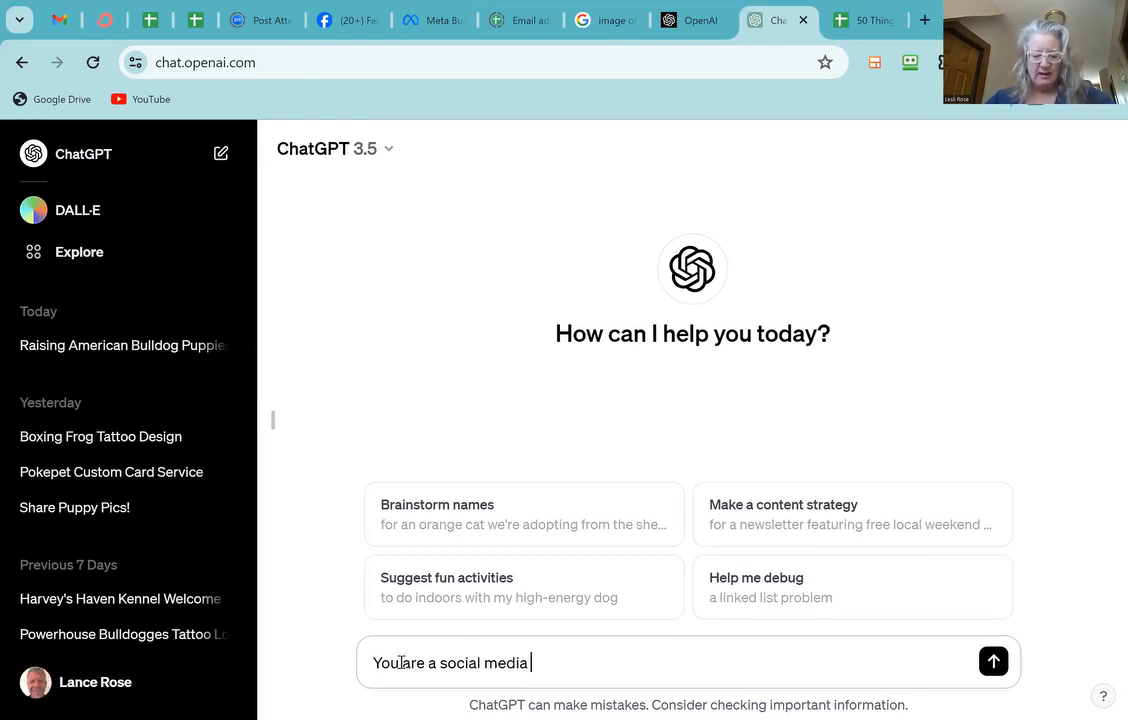
{"action": "type", "text": "exp"}
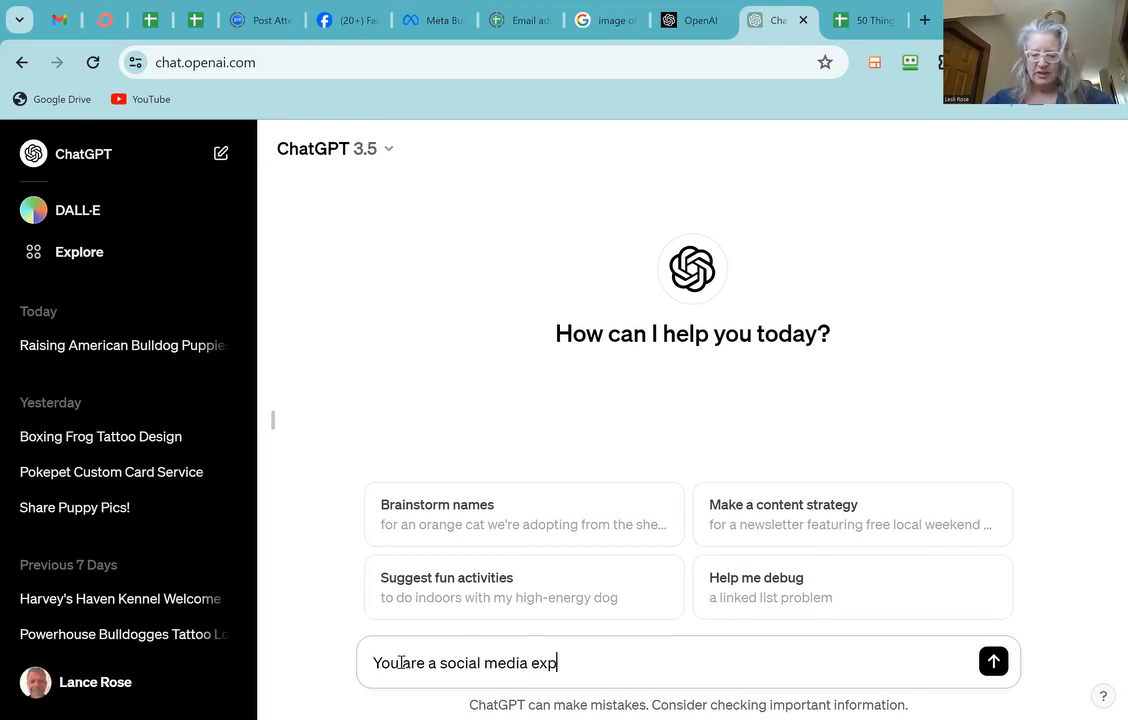
{"action": "type", "text": "ert"}
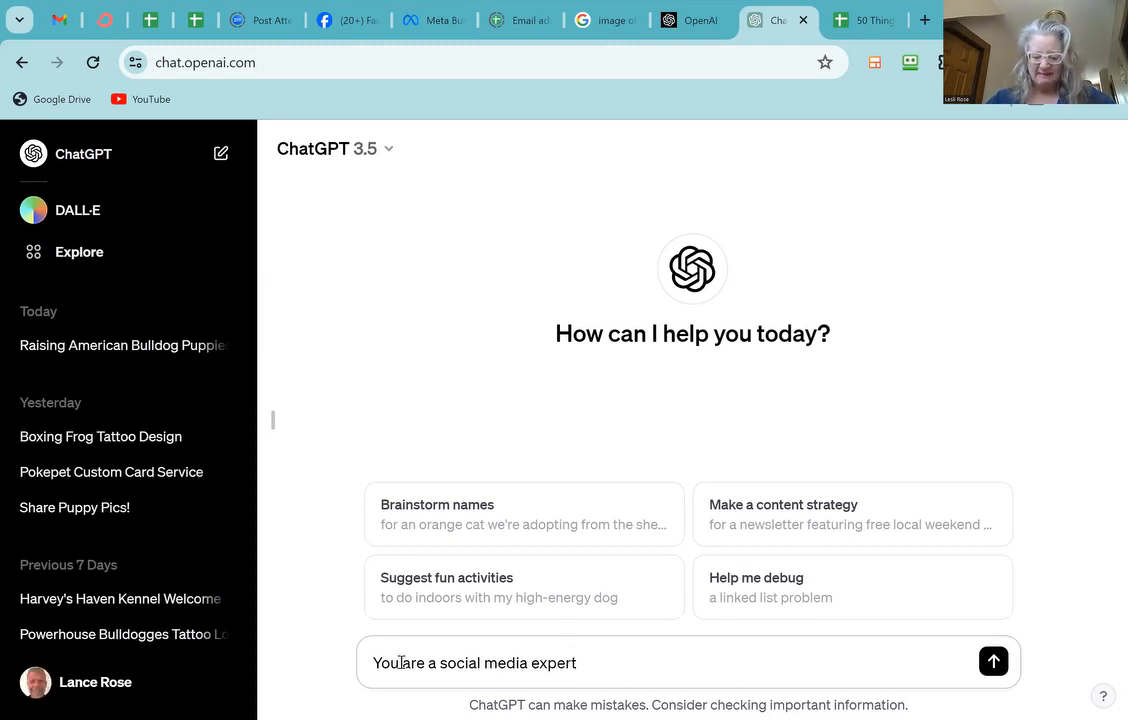
{"action": "type", "text": ", crea"}
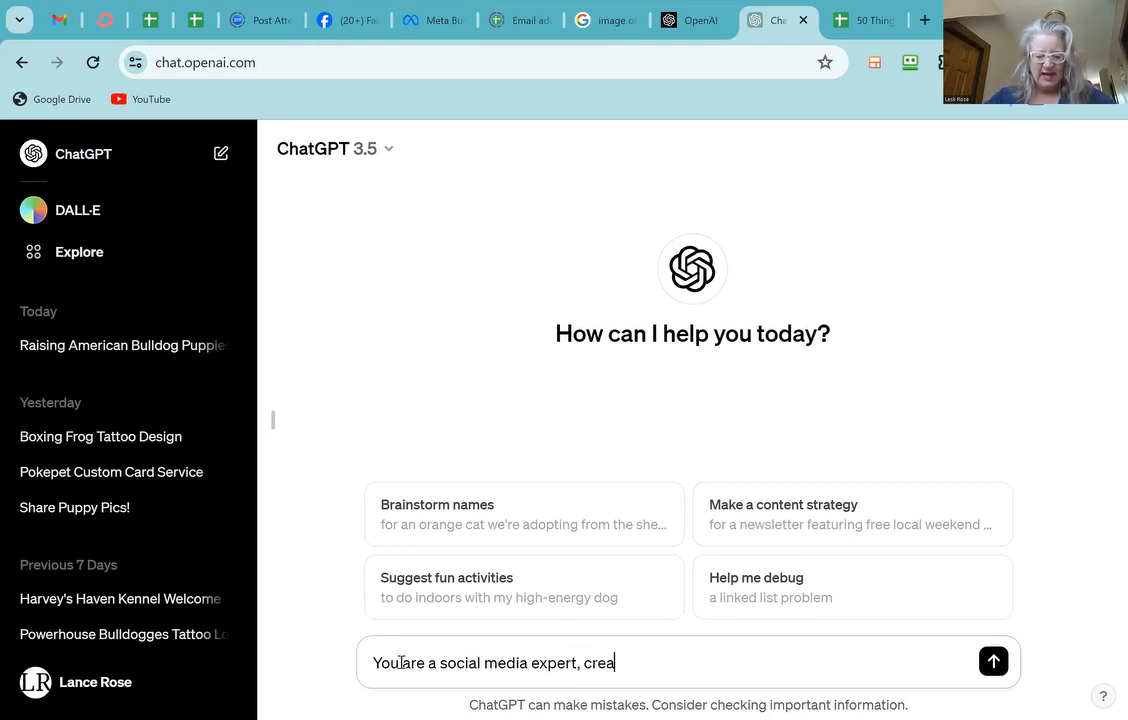
{"action": "type", "text": "te 50 p"}
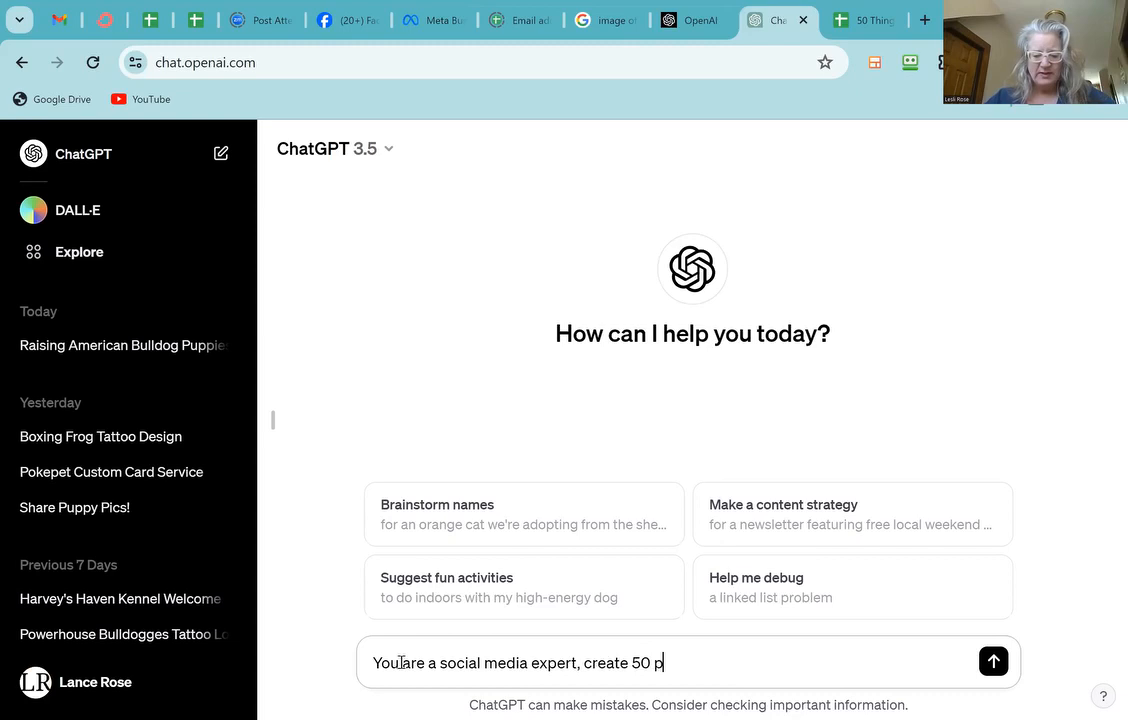
{"action": "type", "text": "ost ideas "}
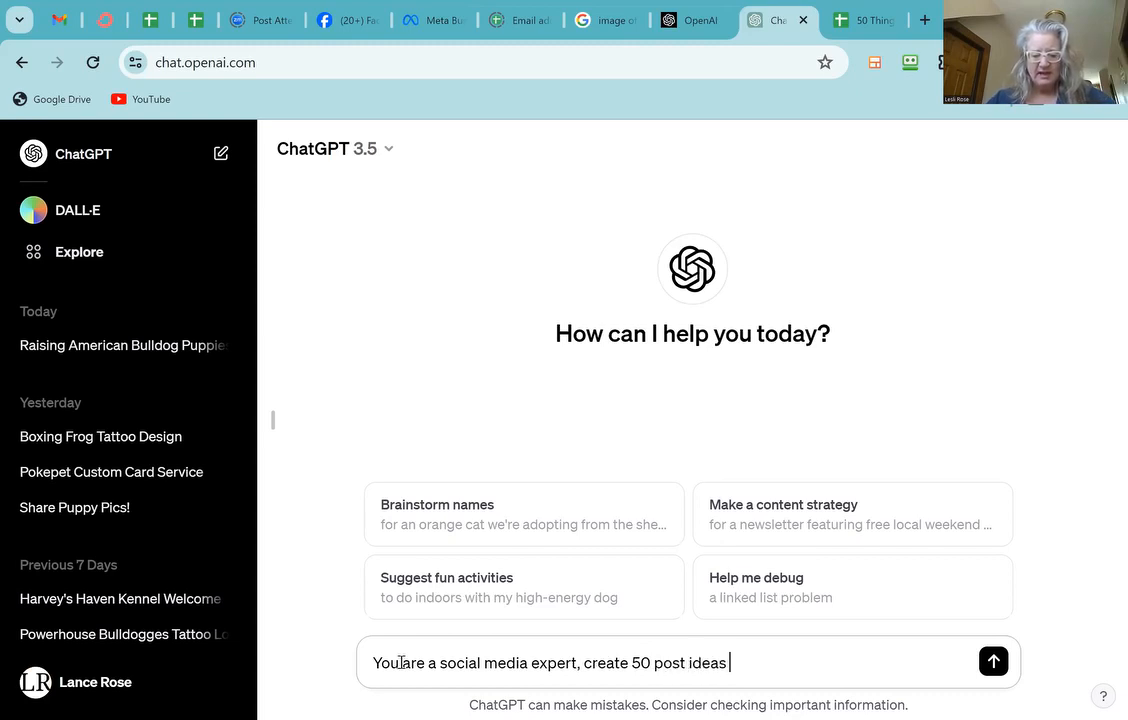
{"action": "type", "text": "for my"}
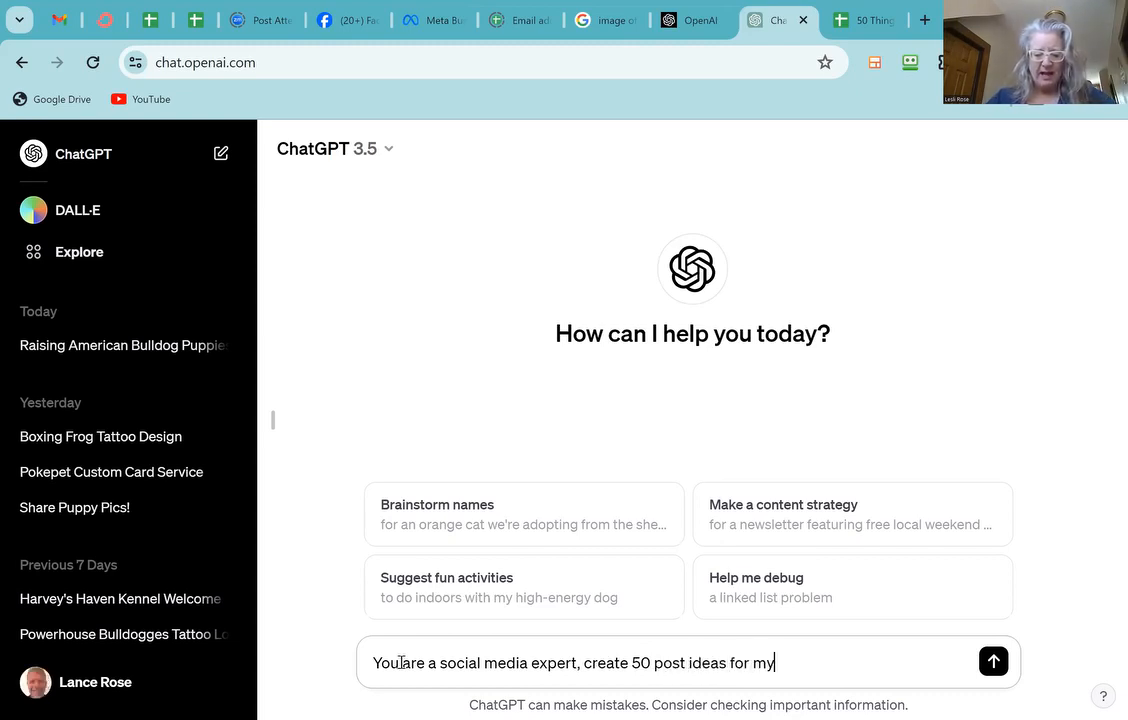
{"action": "type", "text": " Ameri"}
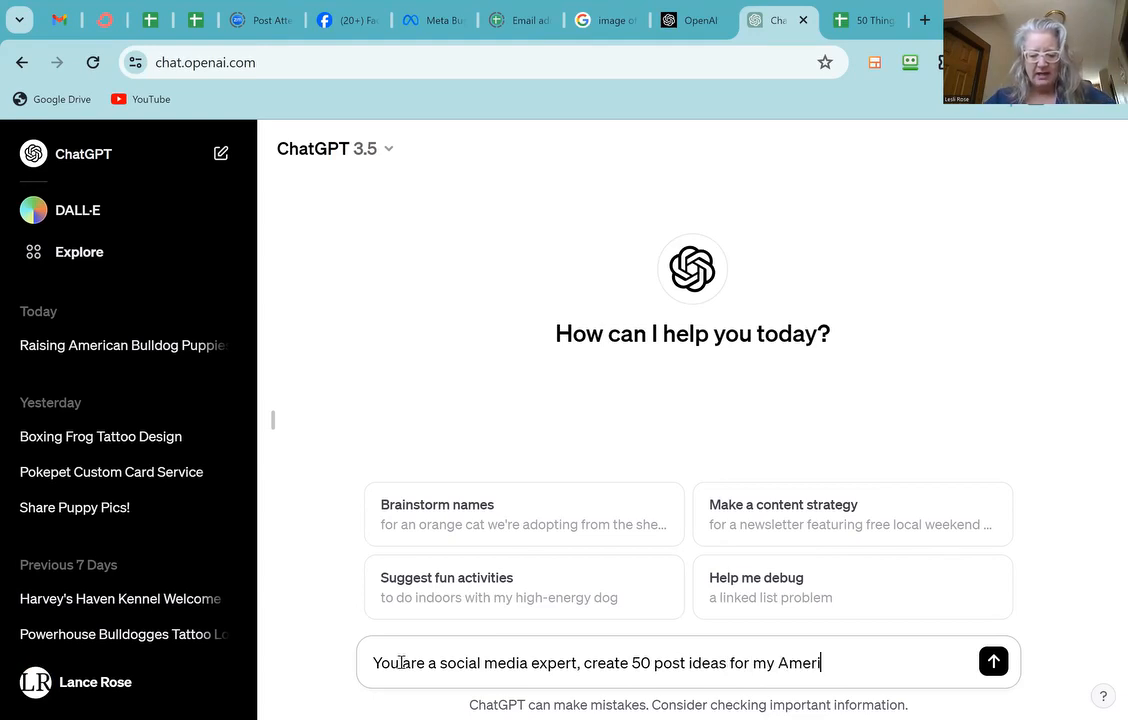
{"action": "type", "text": "can Bul"}
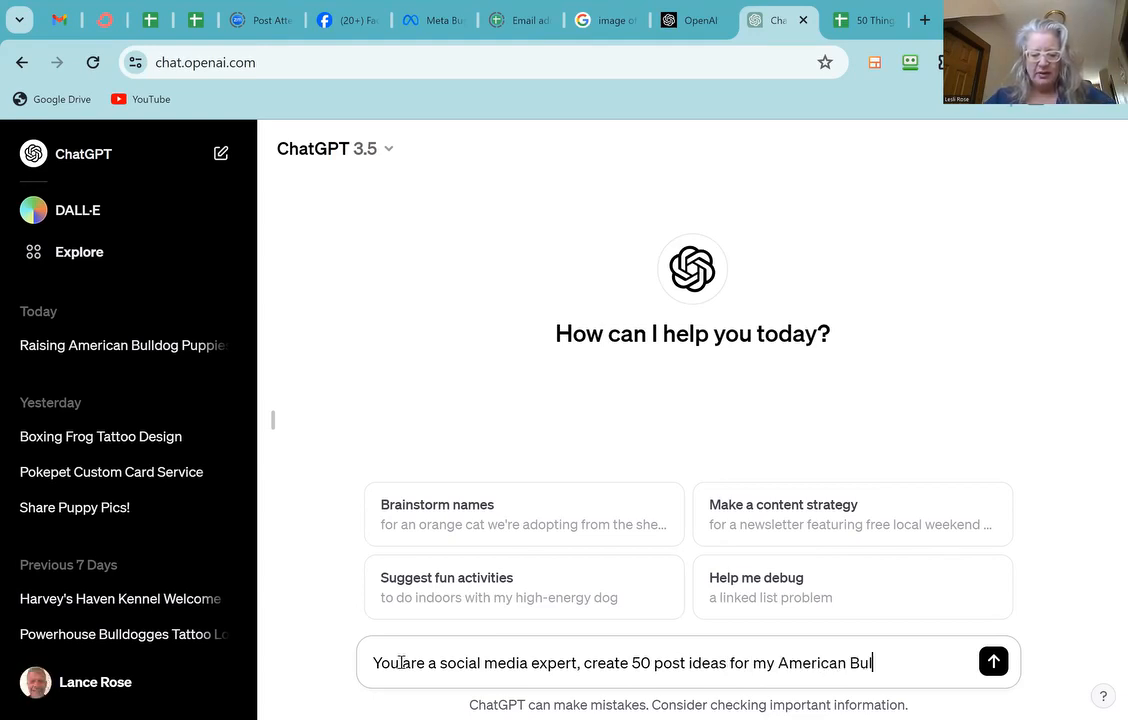
{"action": "type", "text": "ldog "}
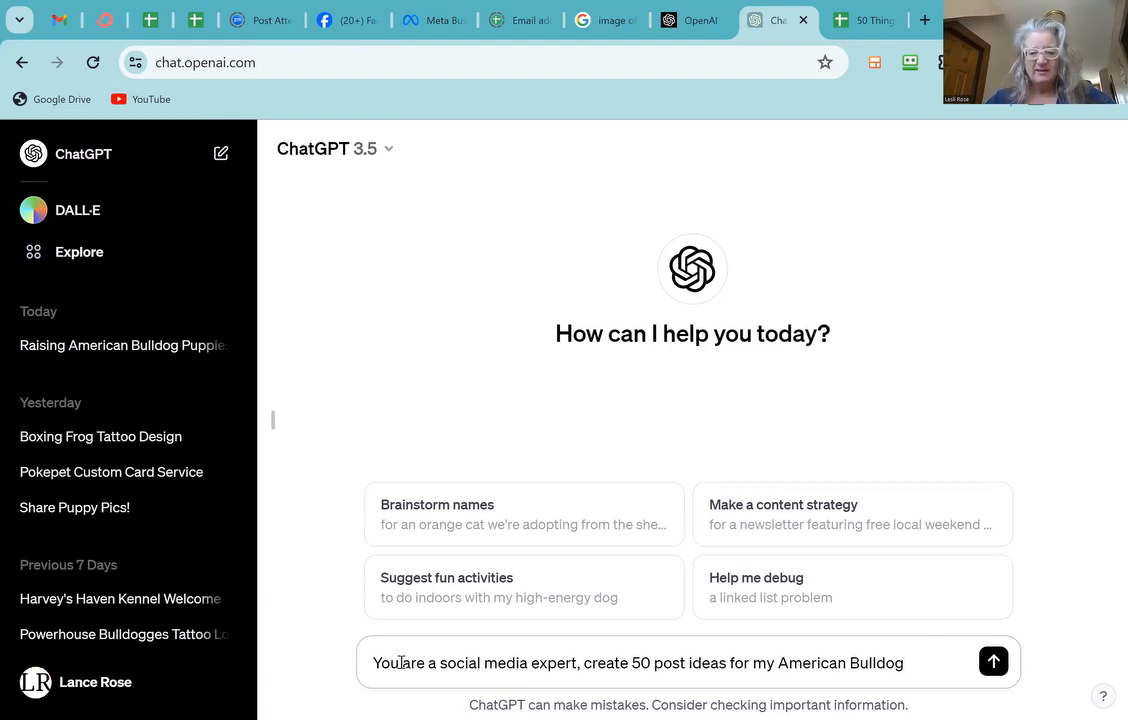
{"action": "type", "text": "kenne"}
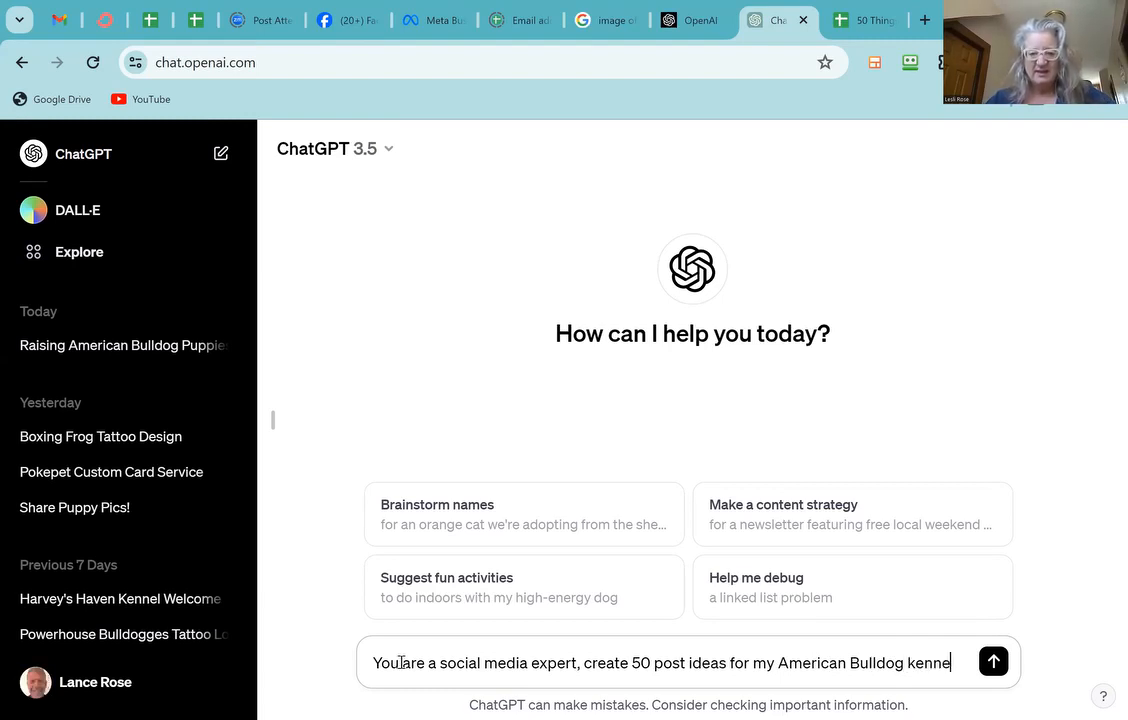
{"action": "type", "text": "l Face"}
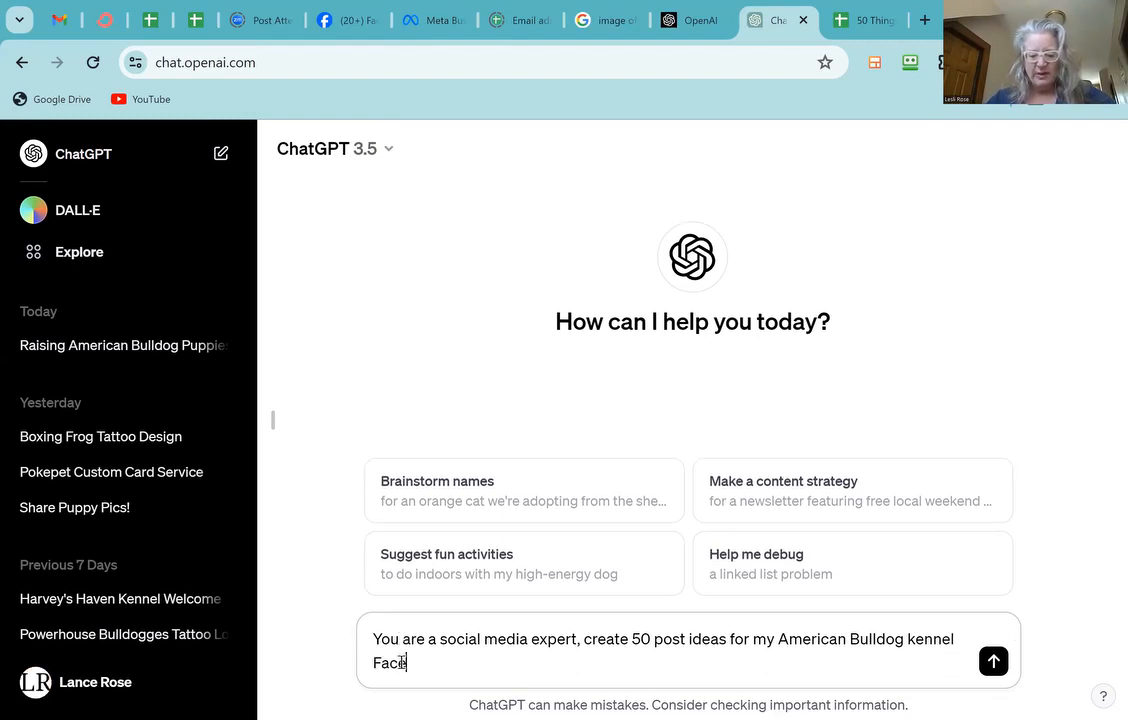
{"action": "type", "text": "book P"}
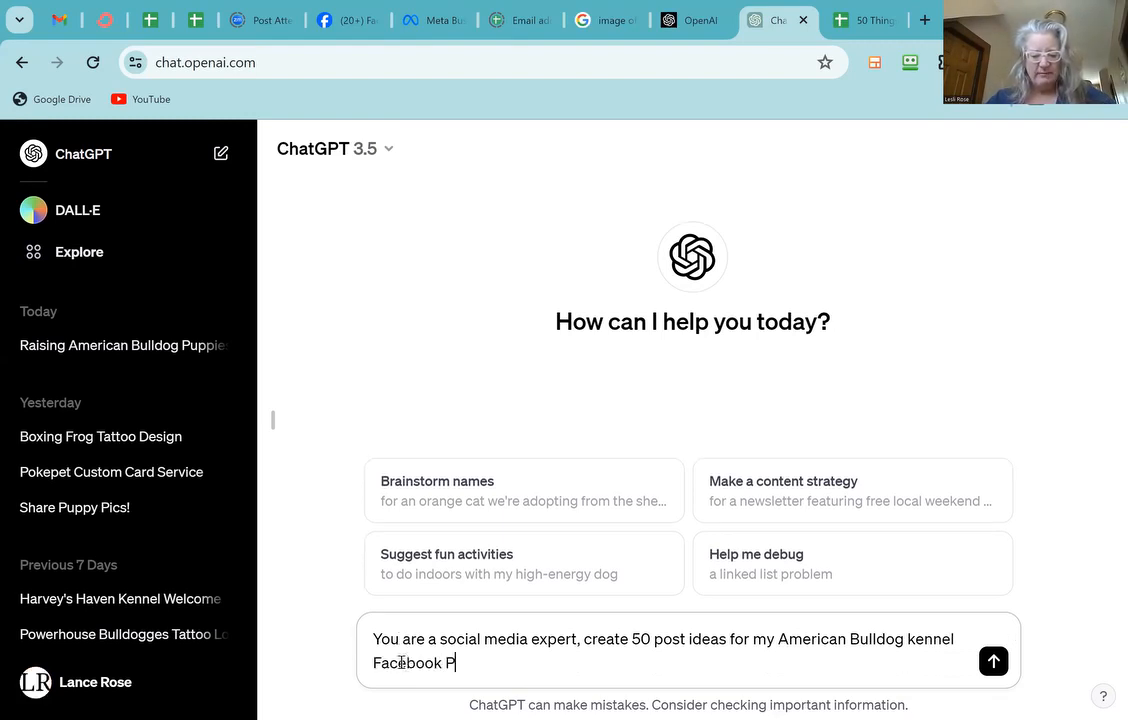
{"action": "type", "text": "age"}
{"action": "key", "text": "Return"}
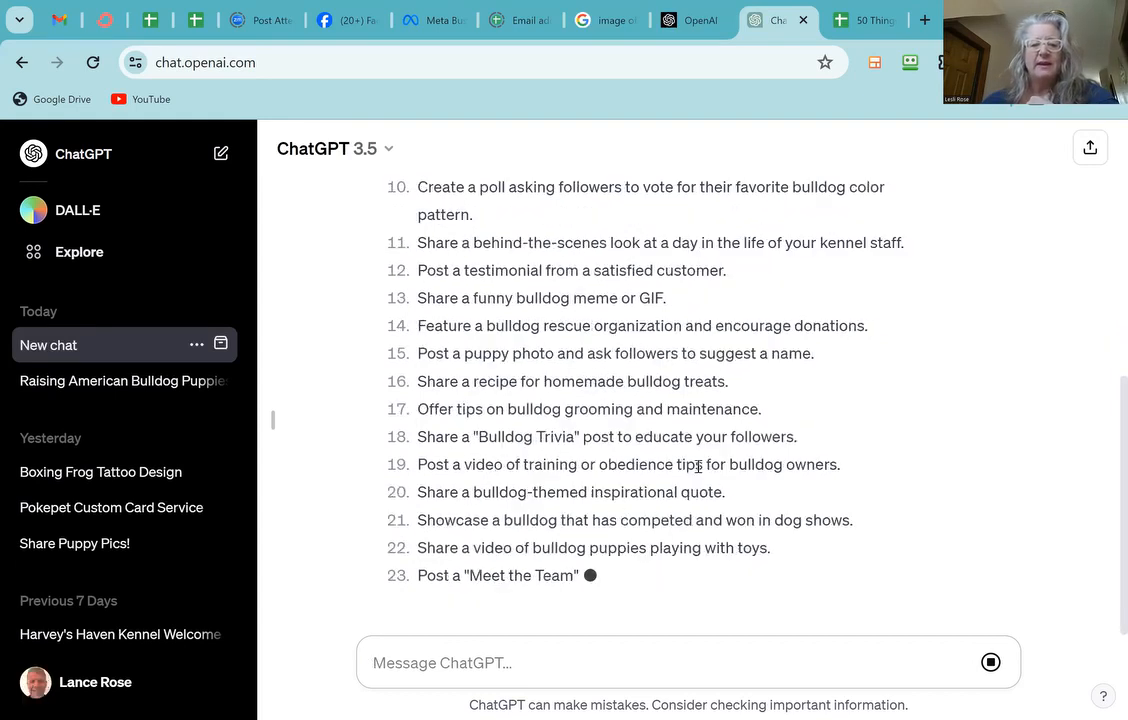
Step: Select post idea 1 about the kennel's mission and story, then start a fresh chat
{"action": "scroll", "coordinate": [698, 466], "scroll_direction": "up", "scroll_amount": 5}
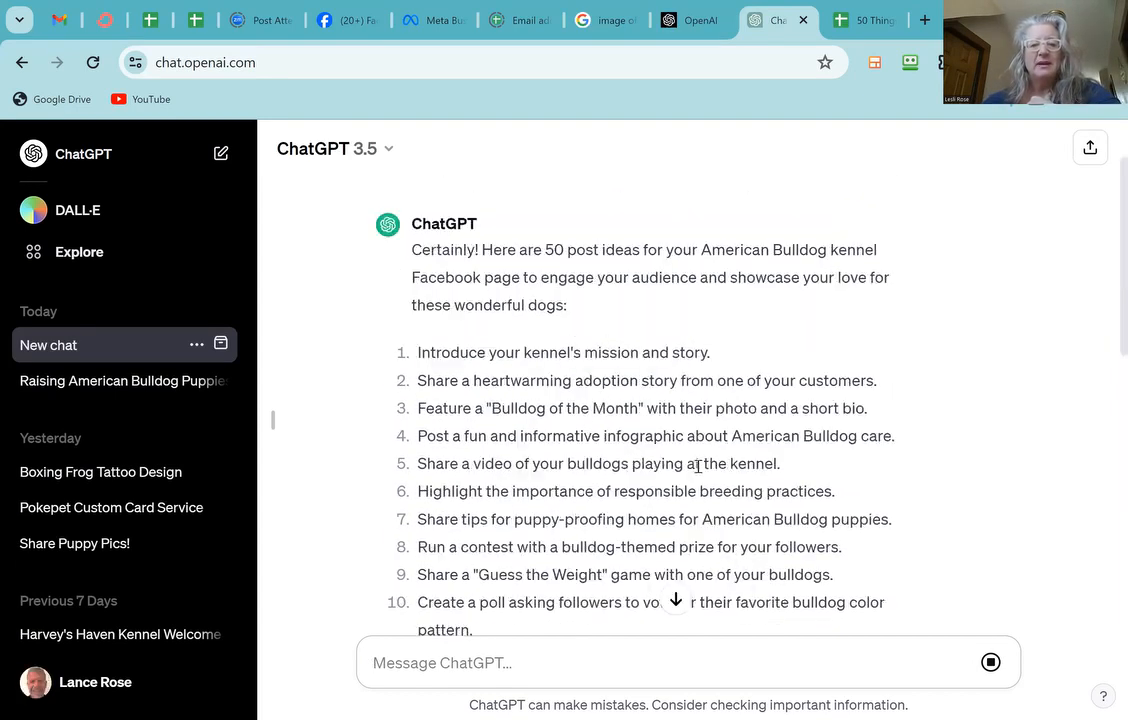
{"action": "scroll", "coordinate": [600, 420], "scroll_direction": "up", "scroll_amount": 1}
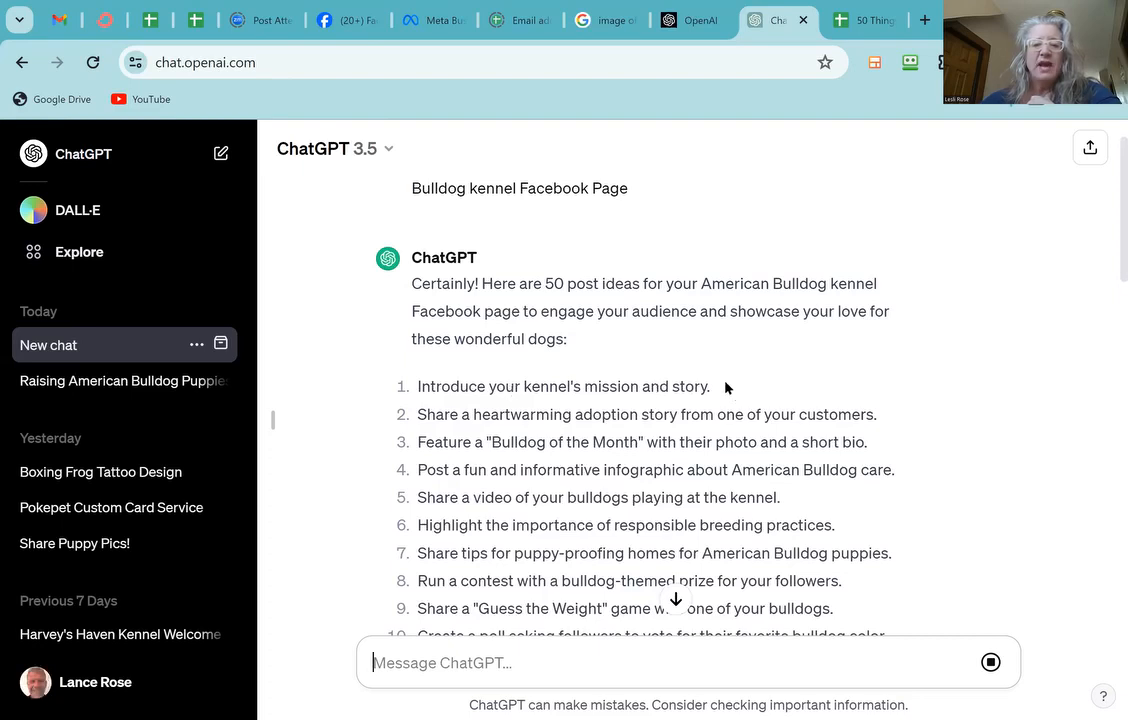
{"action": "left_click_drag", "start_coordinate": [716, 388], "coordinate": [686, 388]}
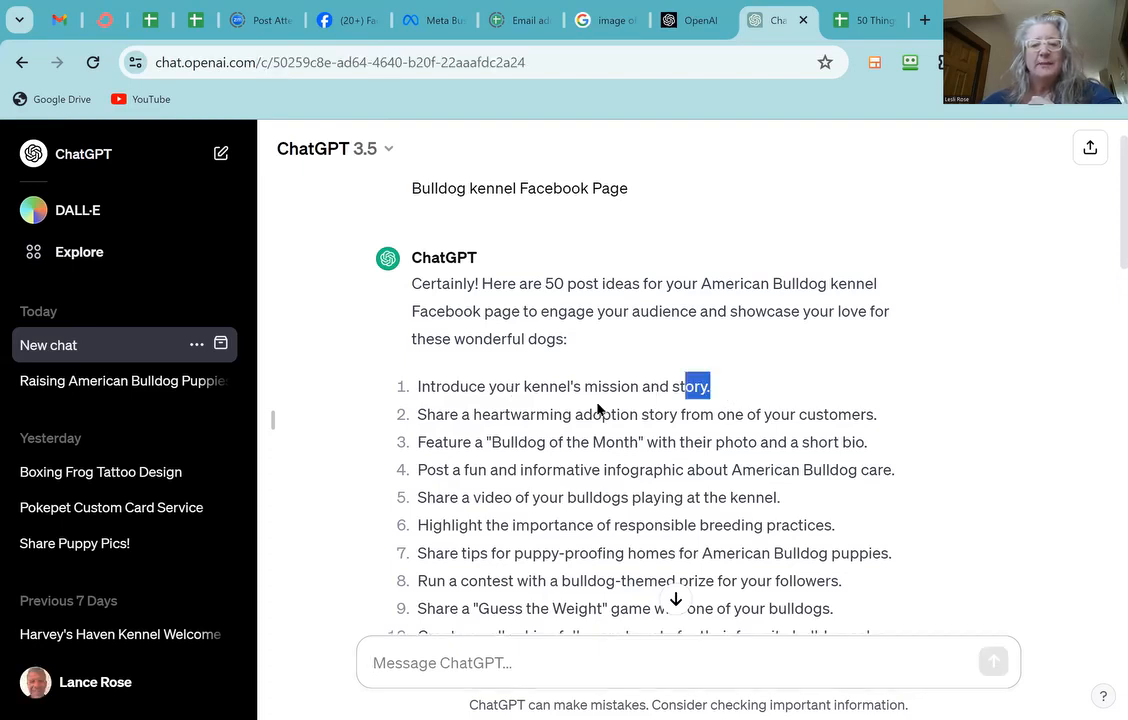
{"action": "left_click_drag", "start_coordinate": [563, 408], "coordinate": [413, 388]}
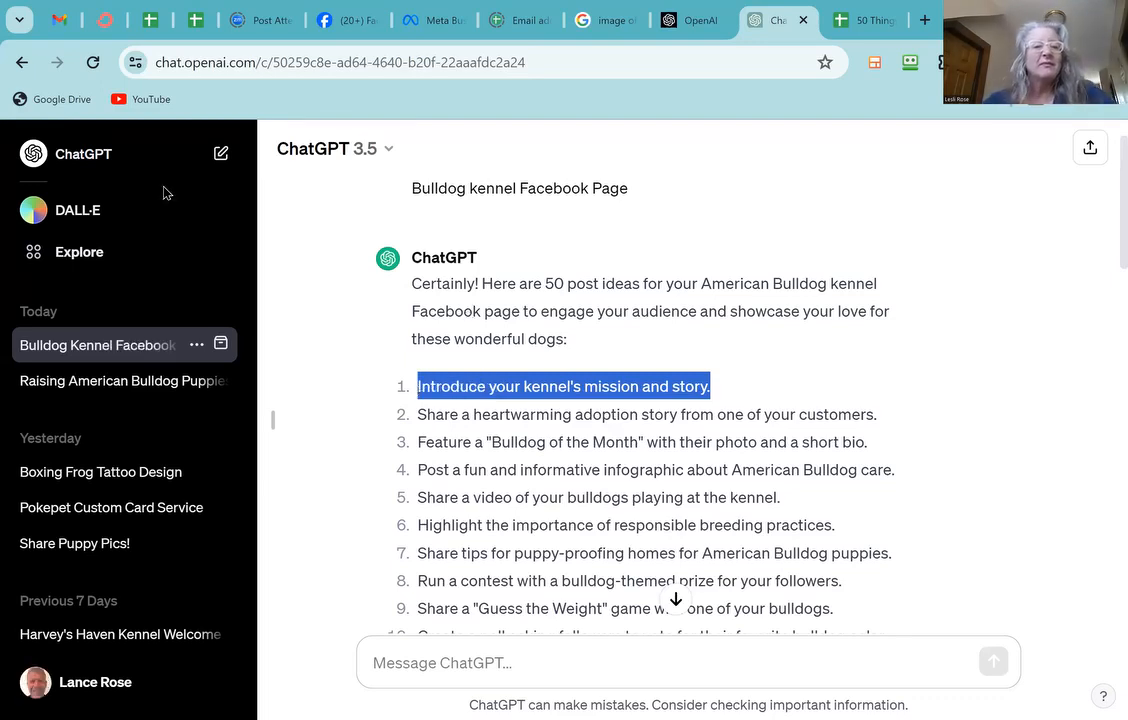
{"action": "left_click", "coordinate": [220, 152]}
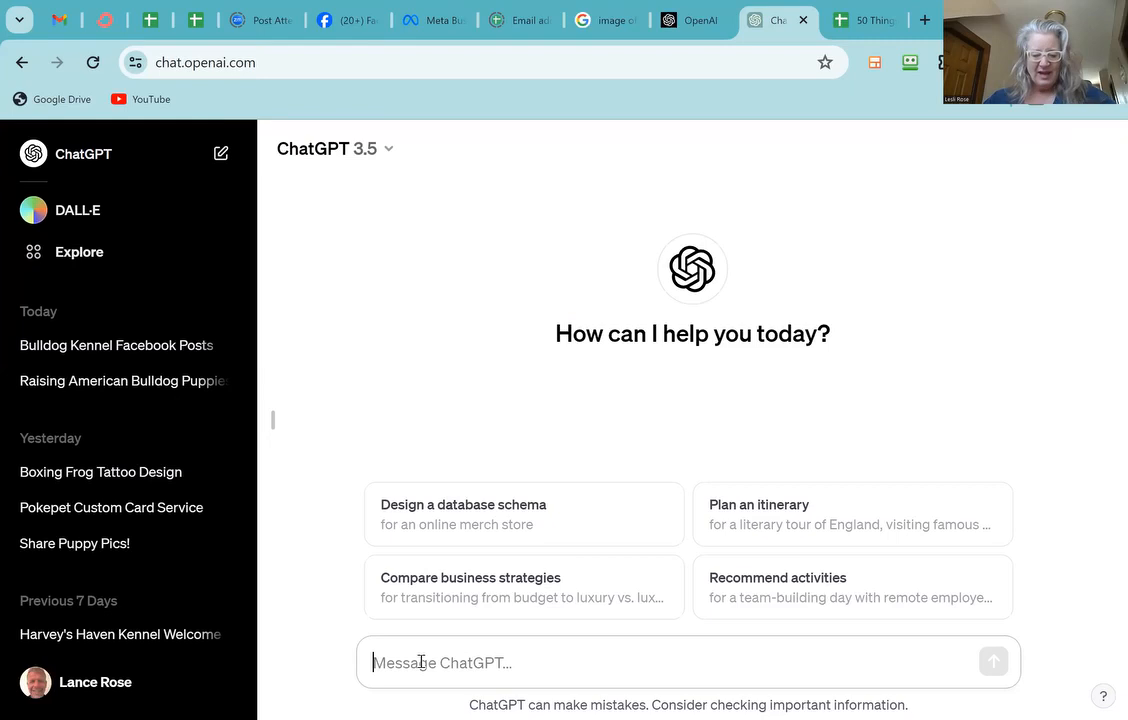
Step: Begin the prompt with 'expand on this topic:' followed by the pasted first post idea
{"action": "type", "text": "expand"}
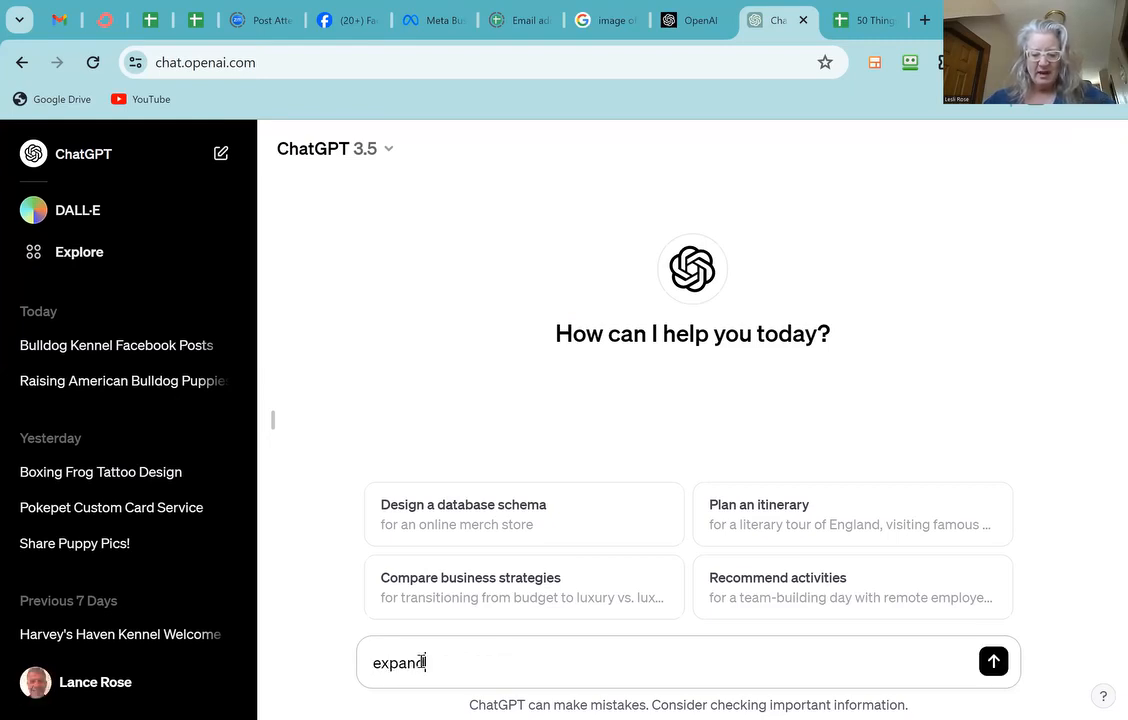
{"action": "type", "text": " on this "}
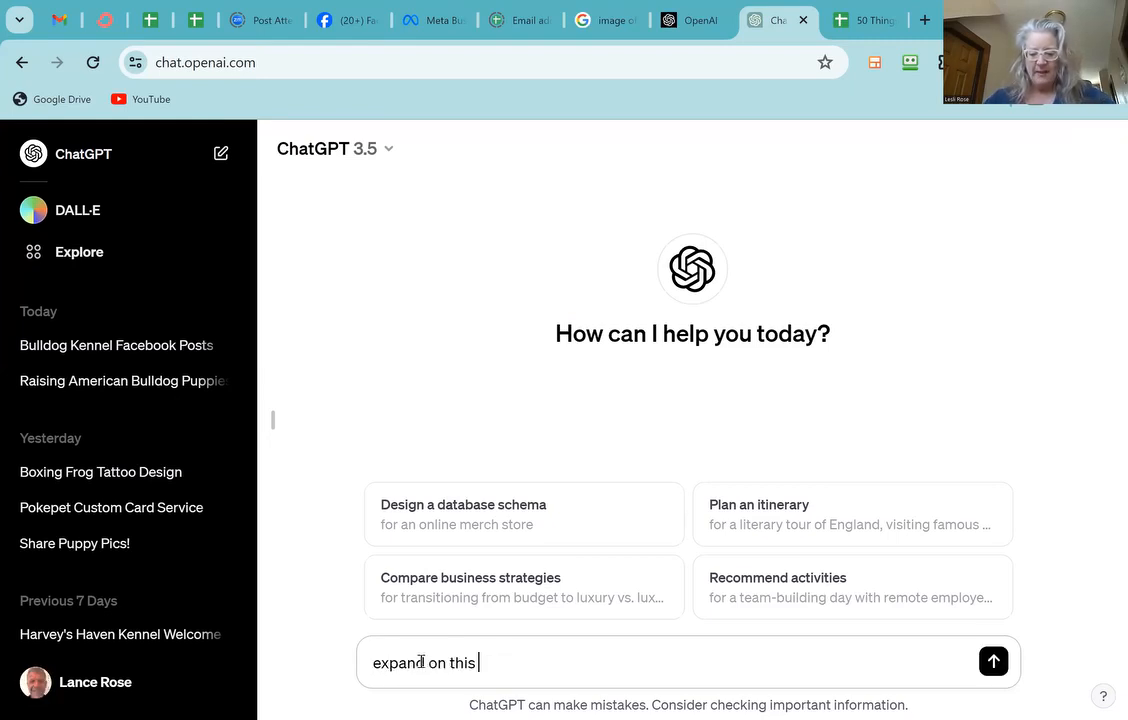
{"action": "type", "text": "topic"}
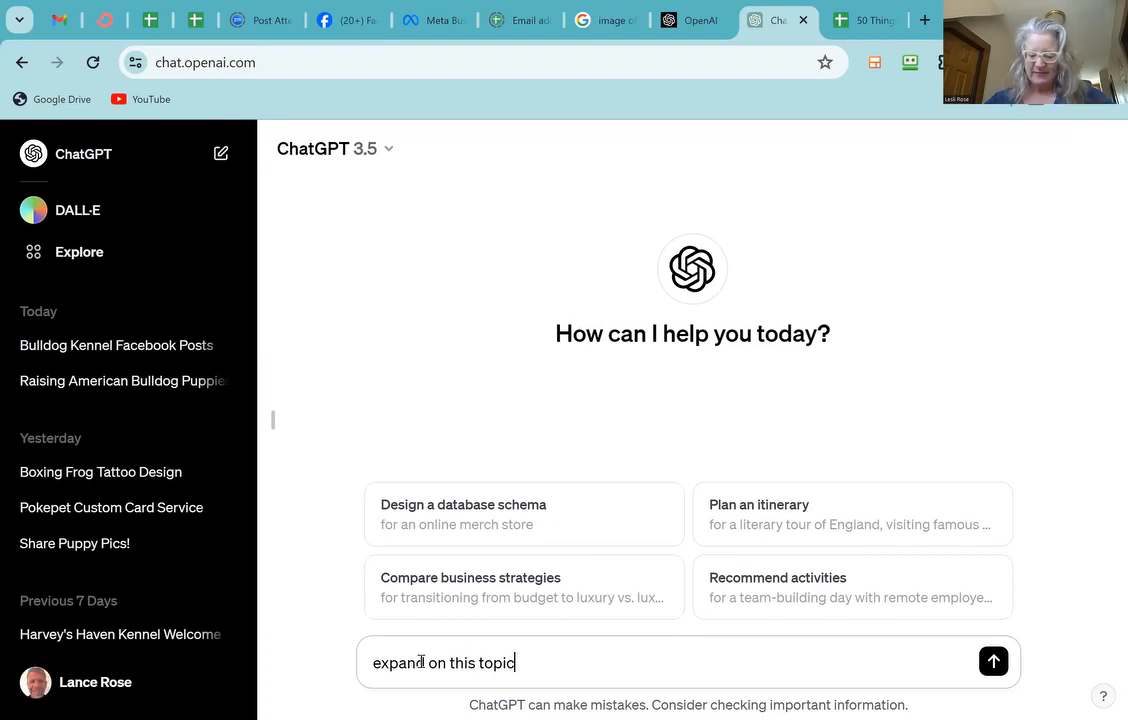
{"action": "type", "text": ":"}
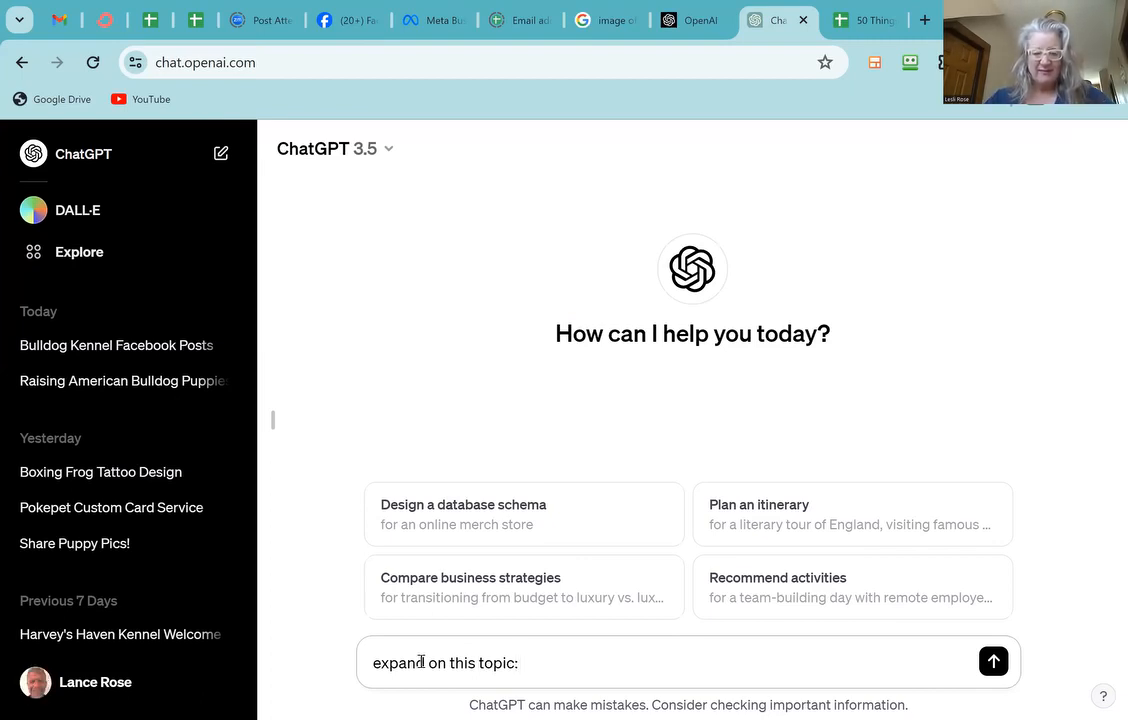
{"action": "type", "text": "Introduce your kennel's mission and story."}
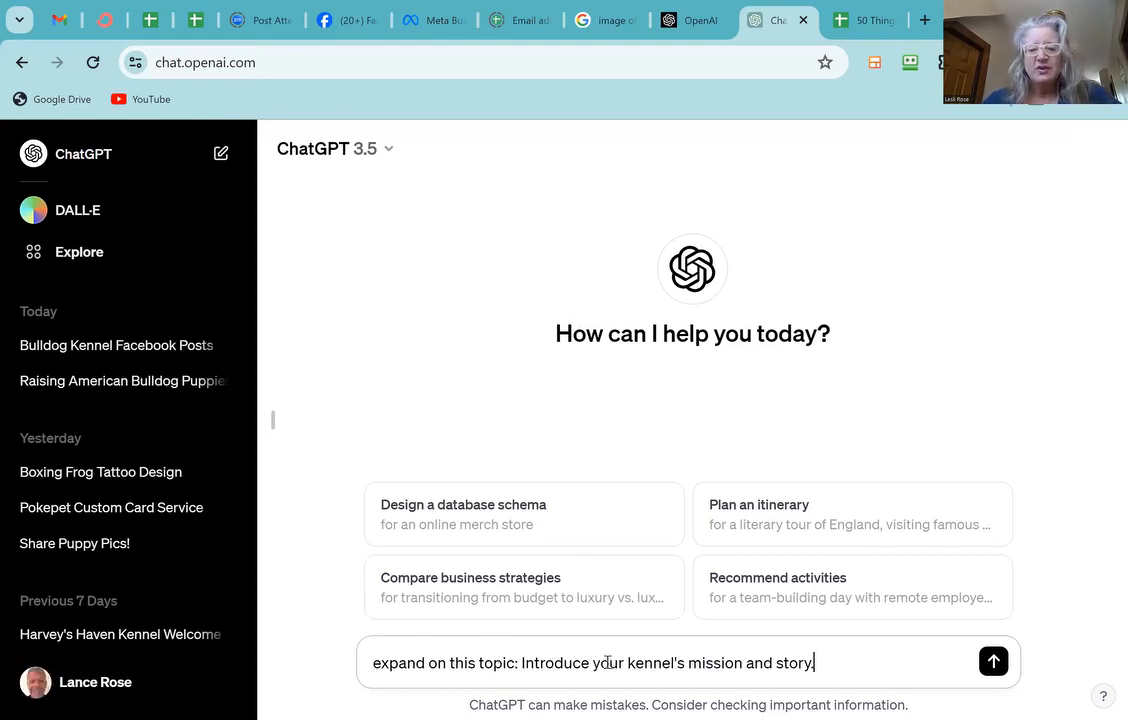
{"action": "key", "text": "BackSpace"}
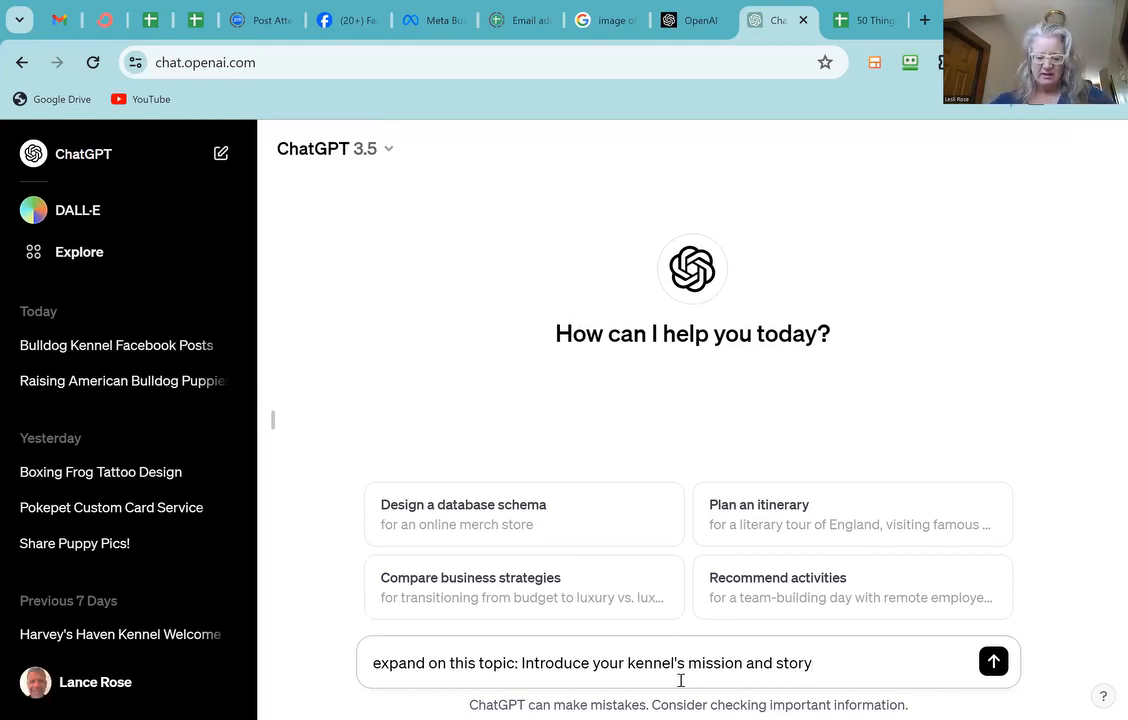
Step: Add kennel history details and send: breeding since 1998, American Bulldog National Alliance, judges, 2005 registry purchase, health focus
{"action": "type", "text": ", "}
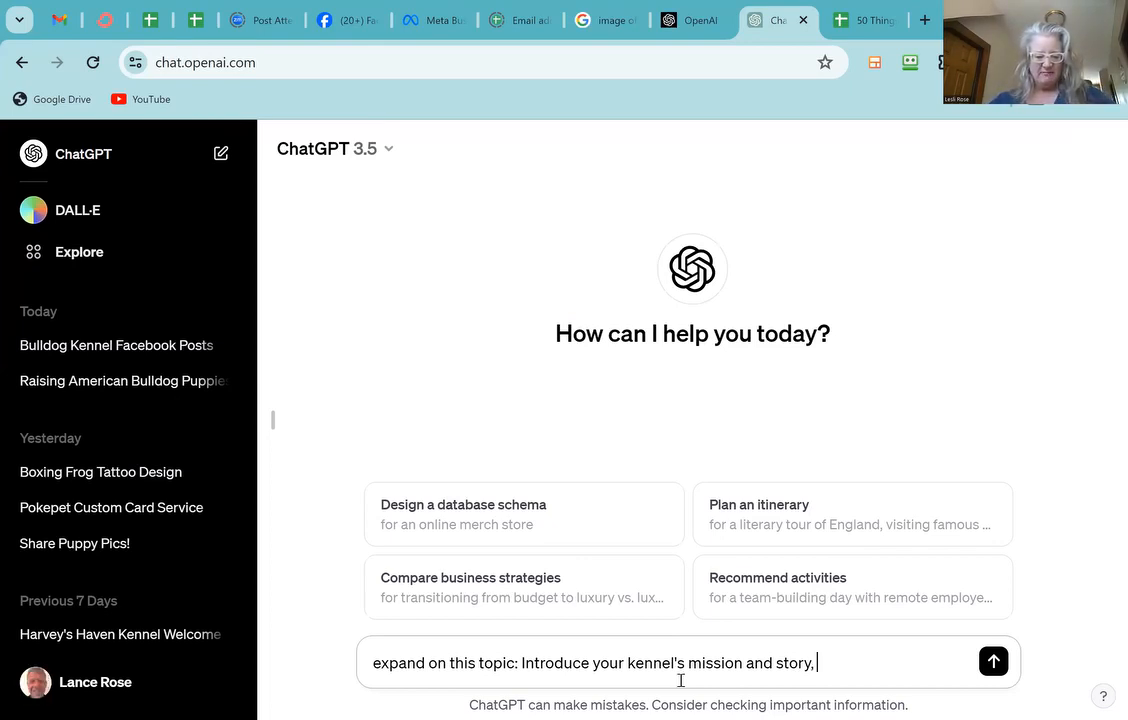
{"action": "type", "text": "we "}
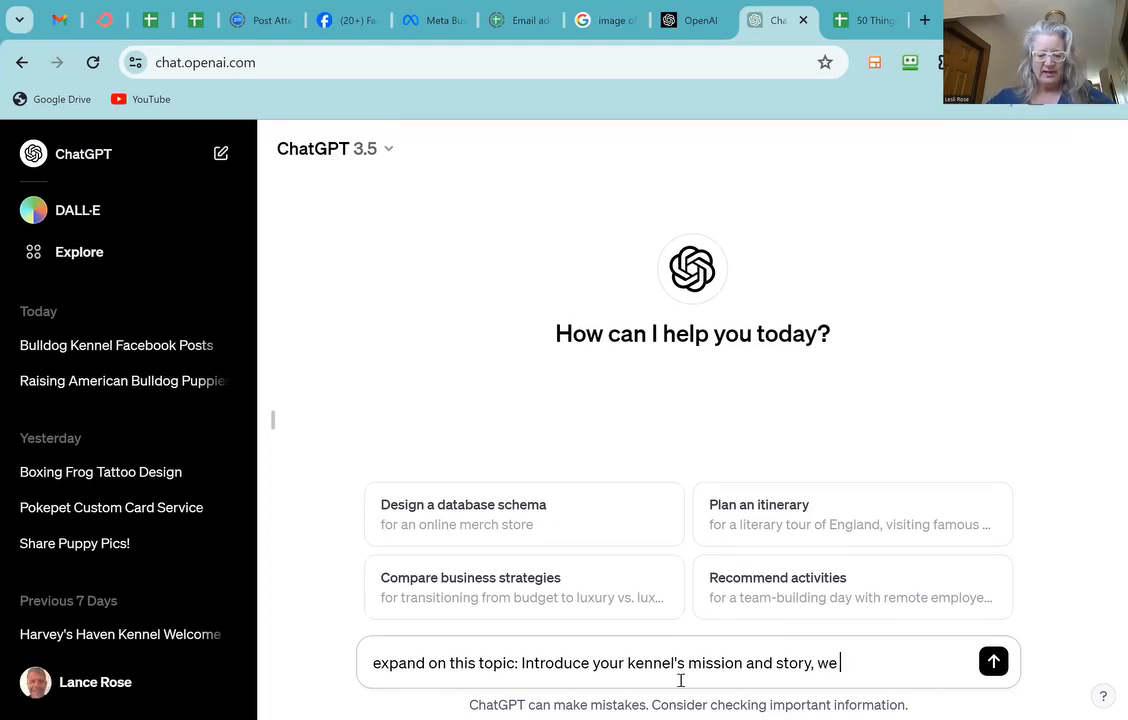
{"action": "type", "text": "started br"}
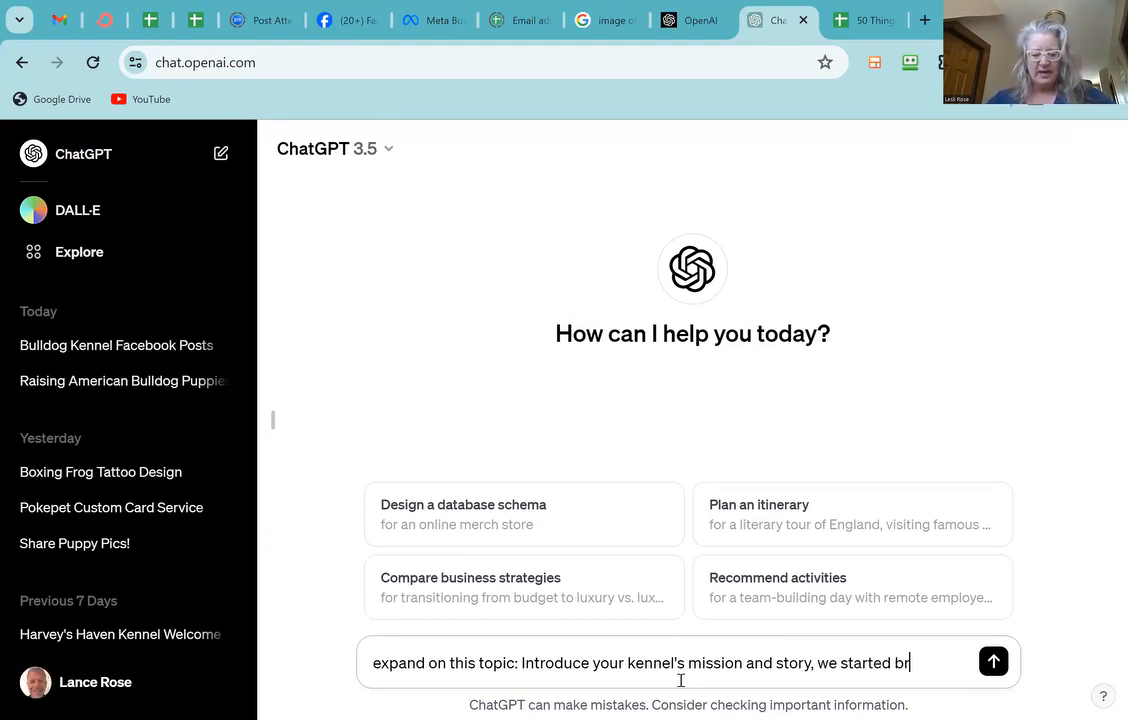
{"action": "type", "text": "eeding"}
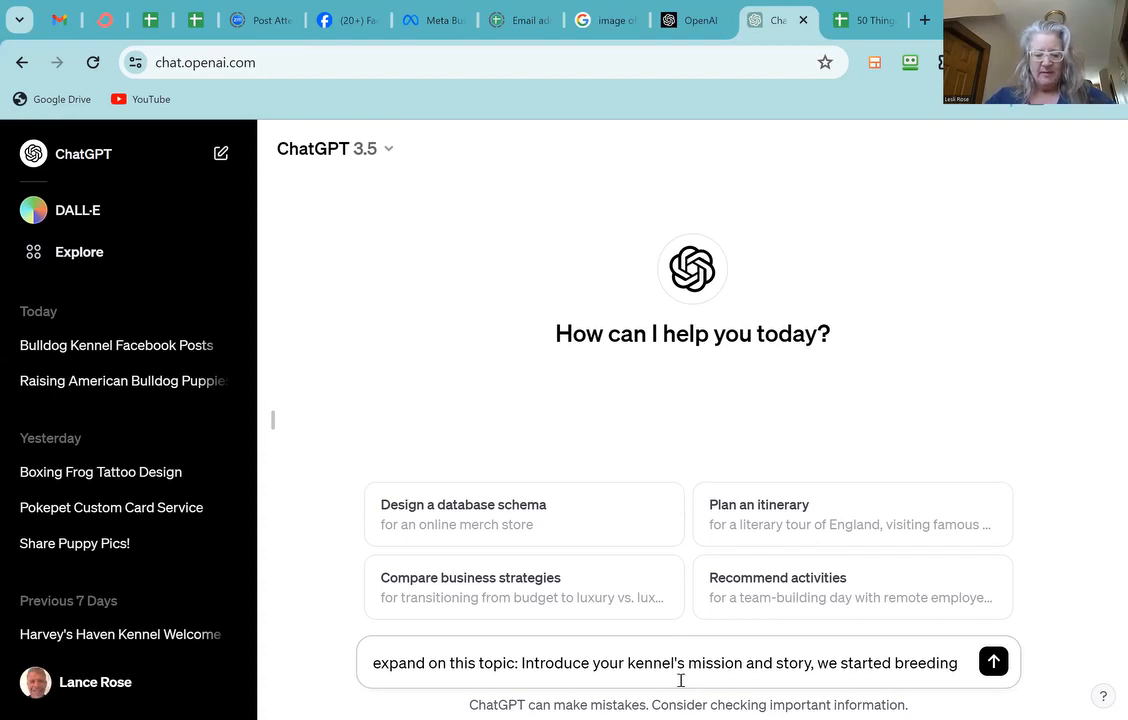
{"action": "type", "text": " American "}
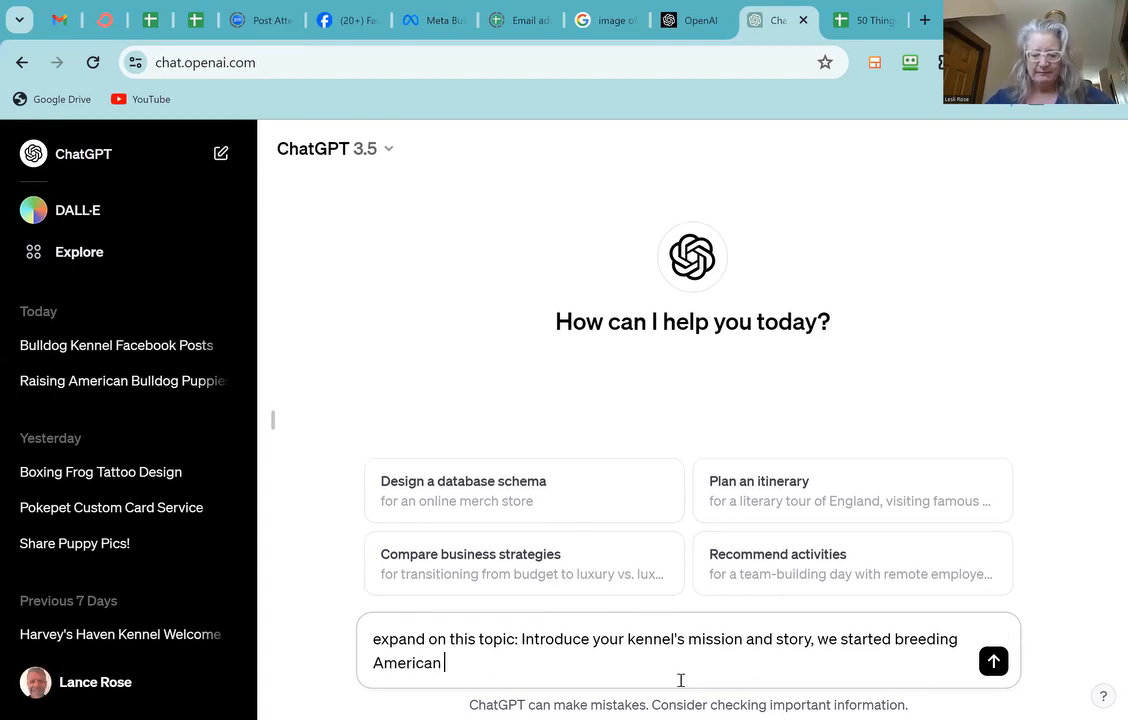
{"action": "type", "text": "bulldogs i"}
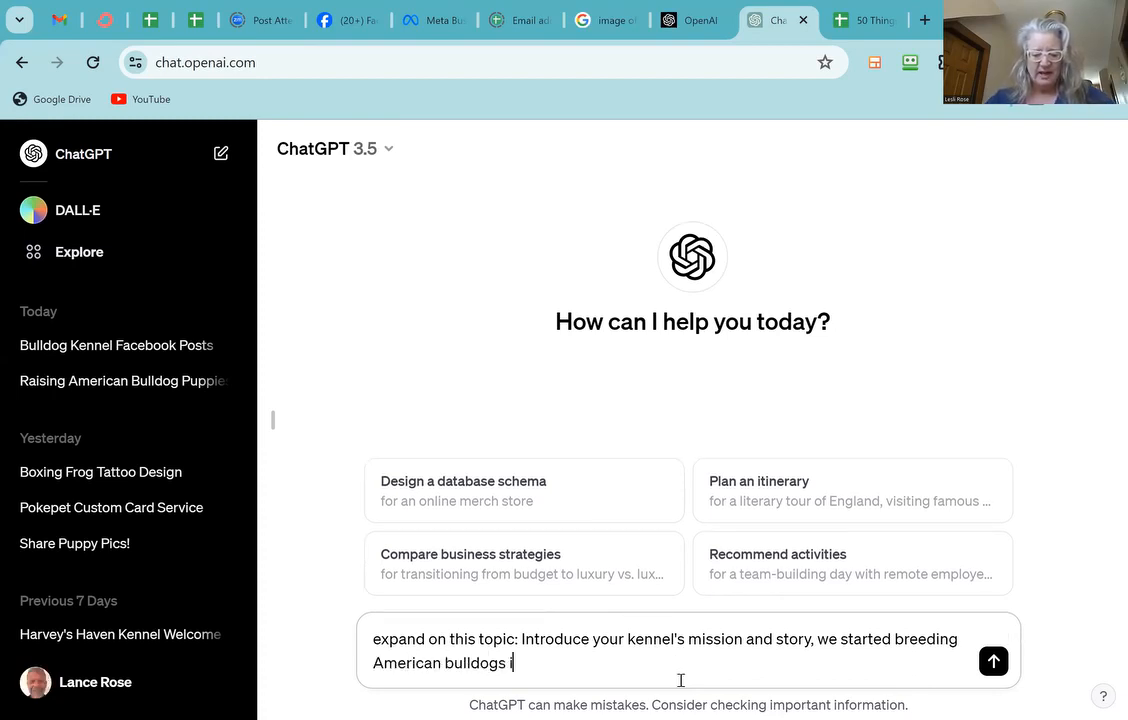
{"action": "type", "text": "n q"}
{"action": "key", "text": "BackSpace"}
{"action": "type", "text": "1"}
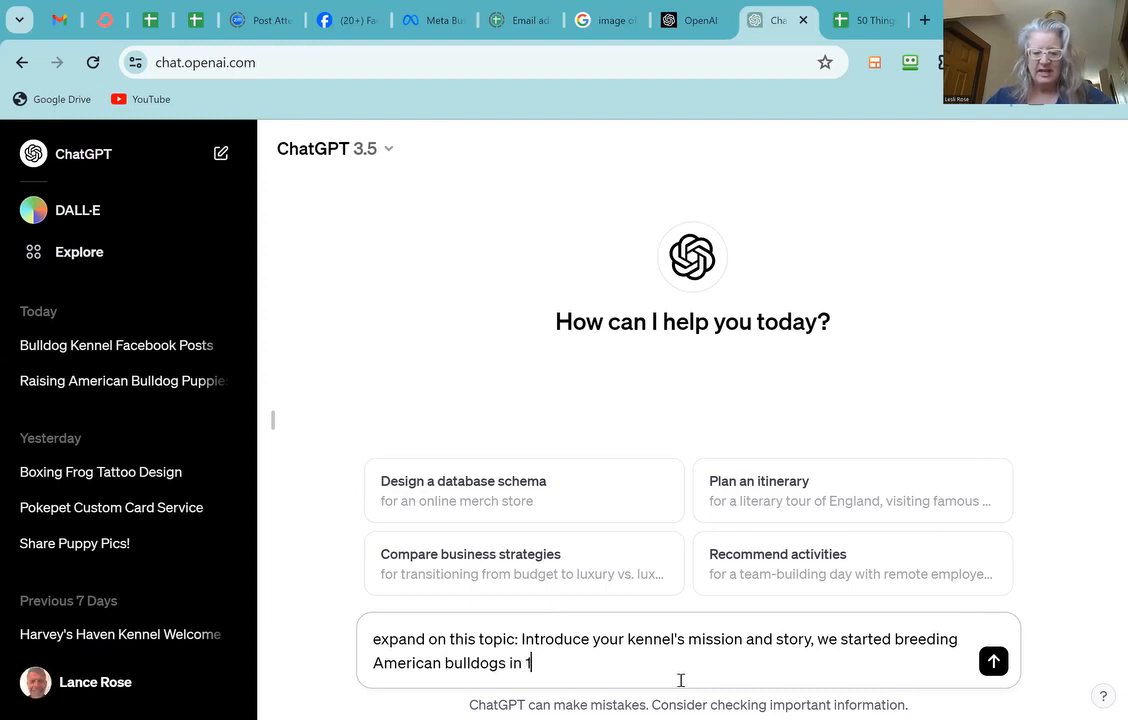
{"action": "type", "text": "998, we "}
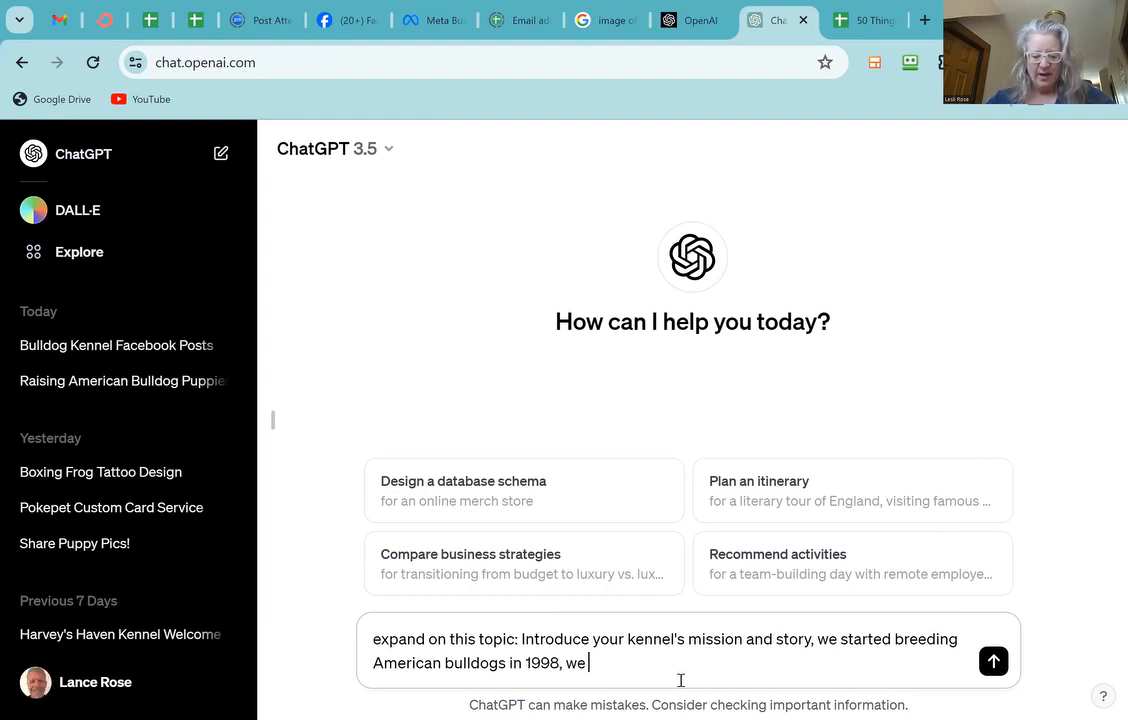
{"action": "type", "text": "bought "}
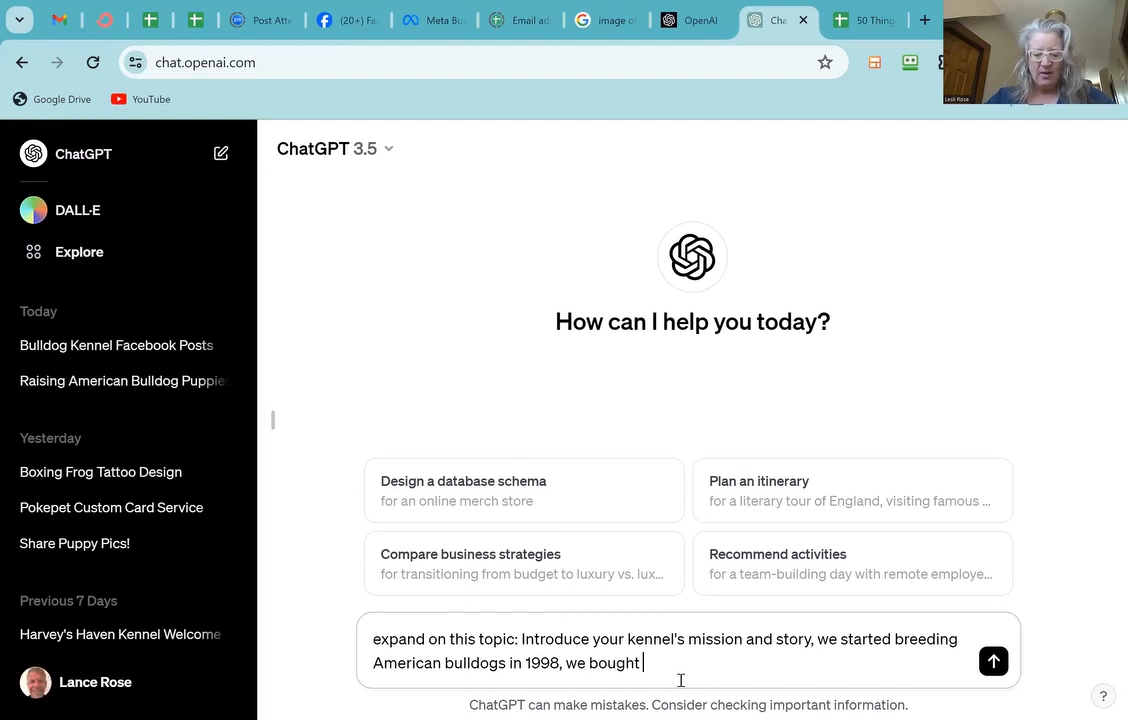
{"action": "type", "text": "our fir"}
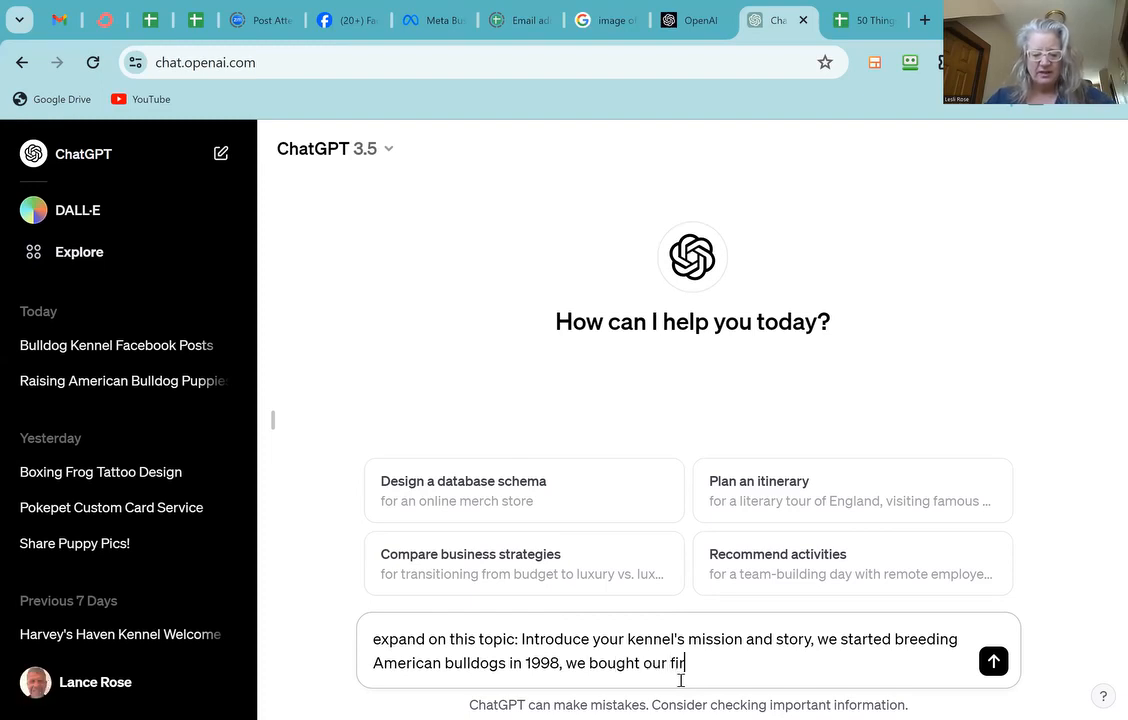
{"action": "type", "text": "st pu"}
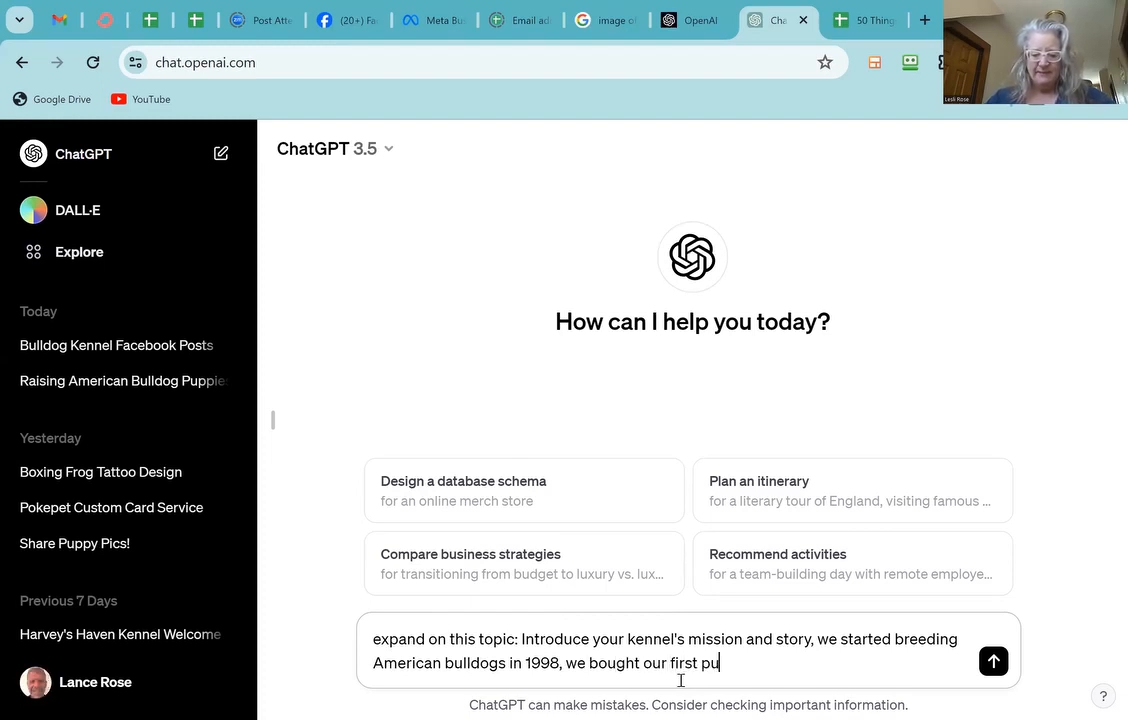
{"action": "type", "text": "ppy from"}
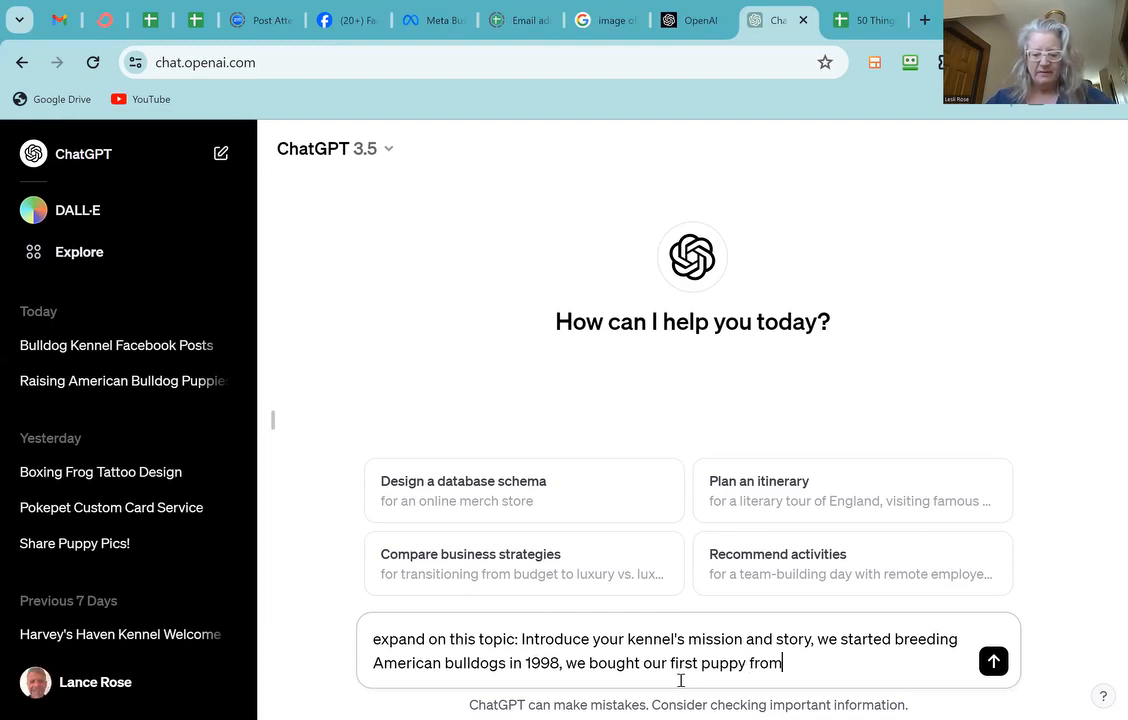
{"action": "type", "text": " John"}
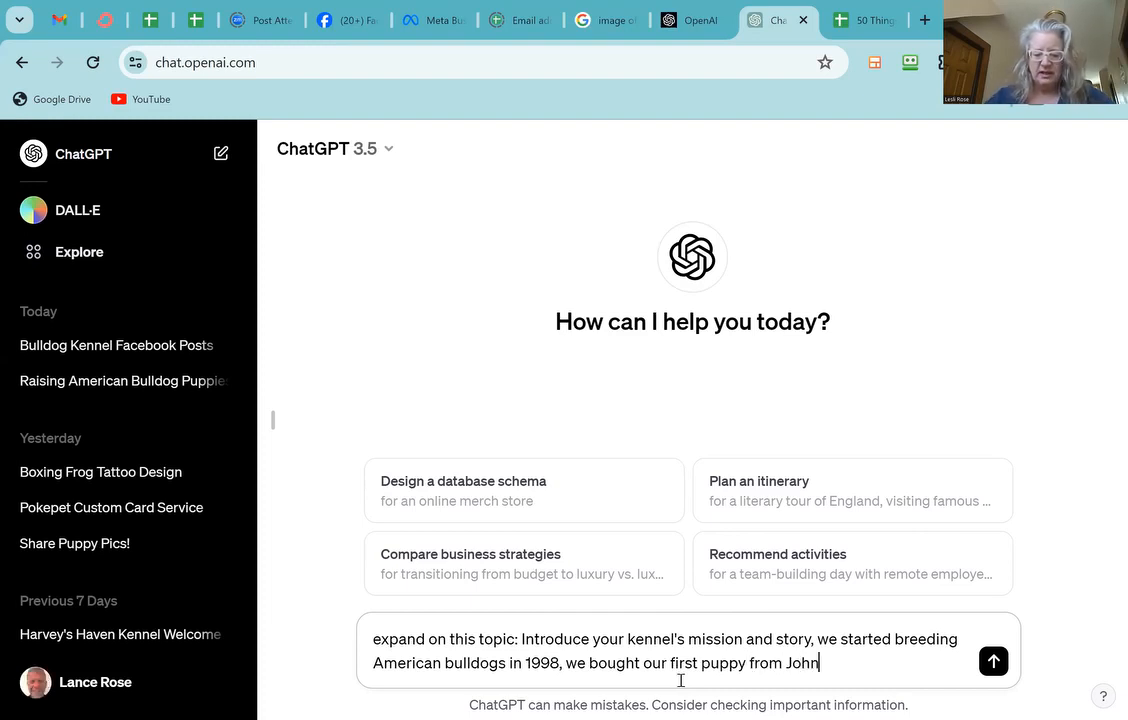
{"action": "type", "text": " D. J"}
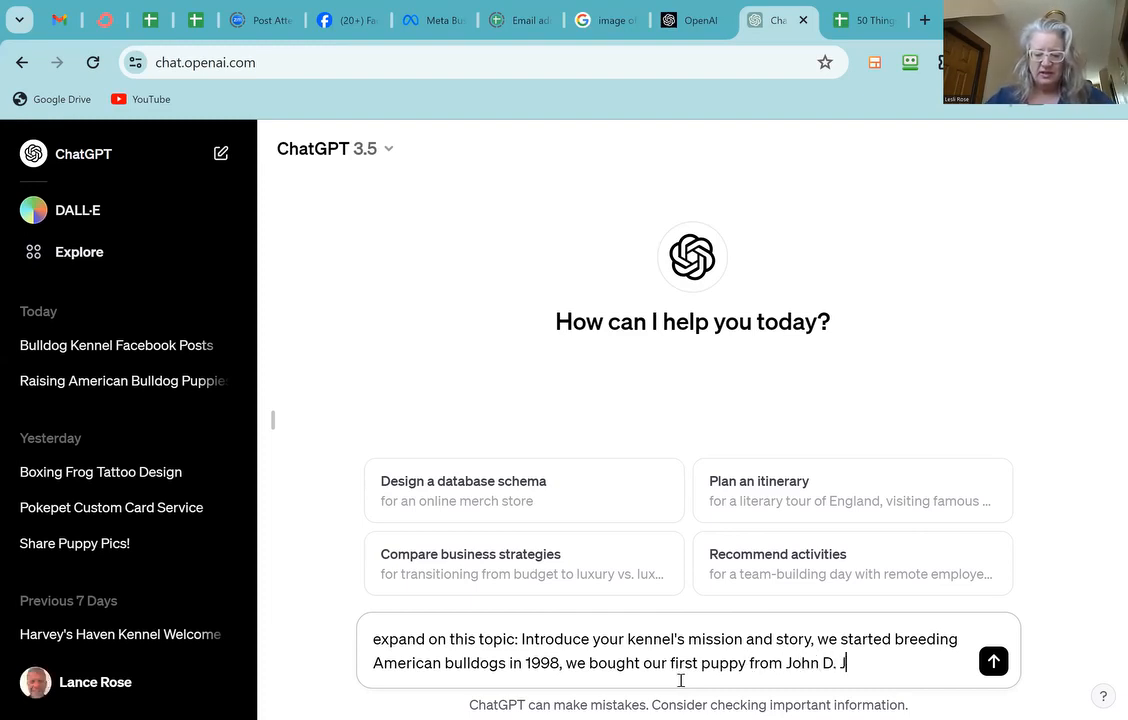
{"action": "type", "text": "ohnson o"}
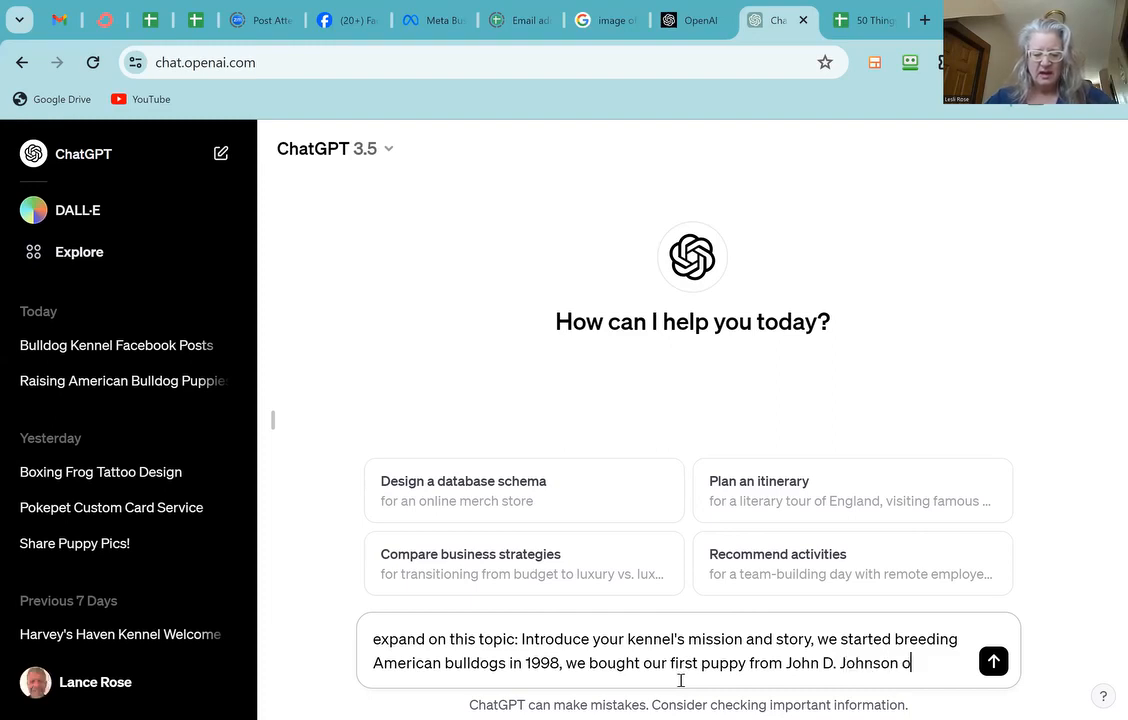
{"action": "type", "text": "f S"}
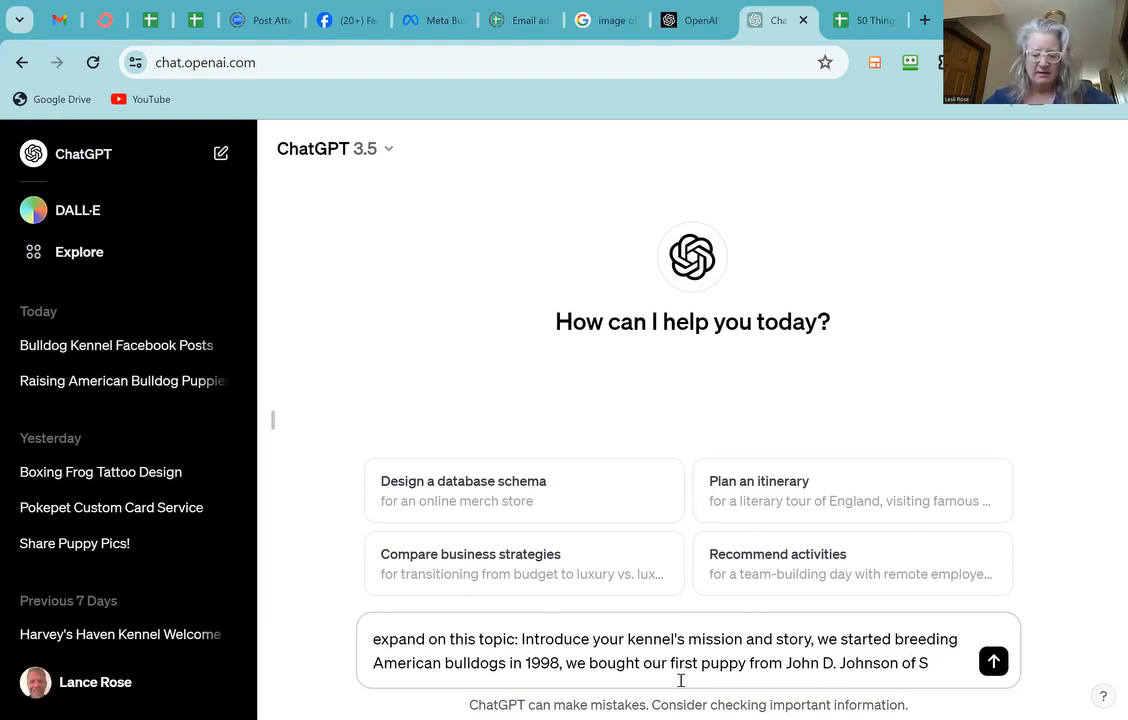
{"action": "type", "text": "umervill"}
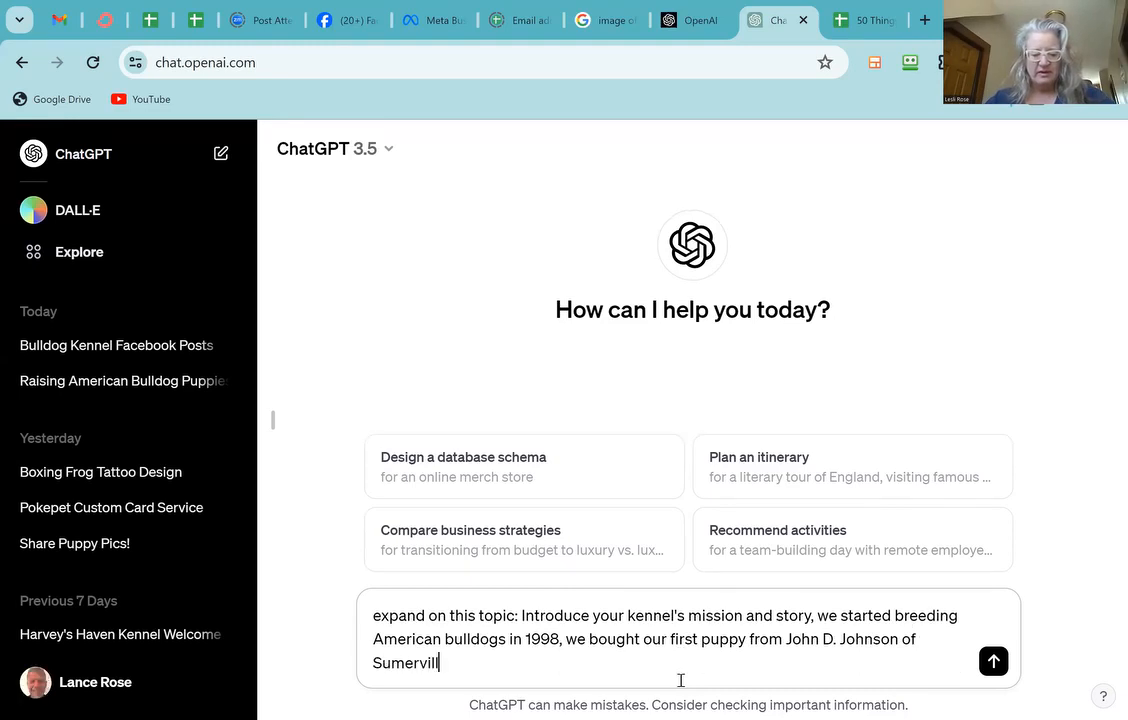
{"action": "type", "text": "e Georg"}
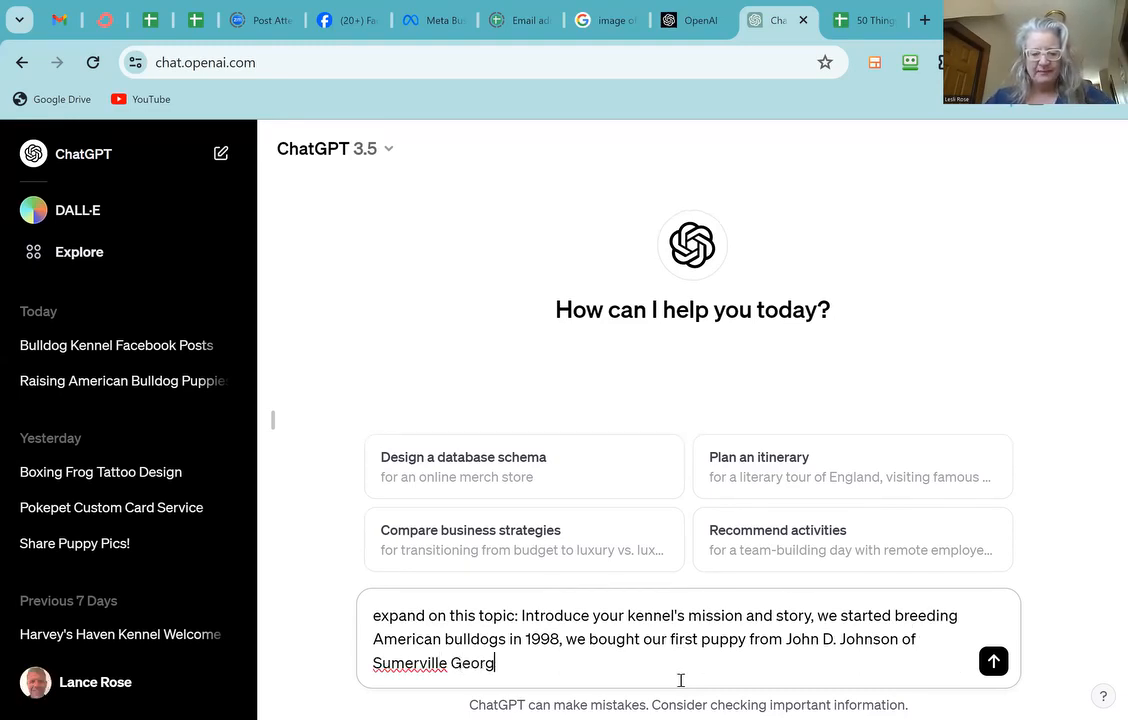
{"action": "type", "text": "ia"}
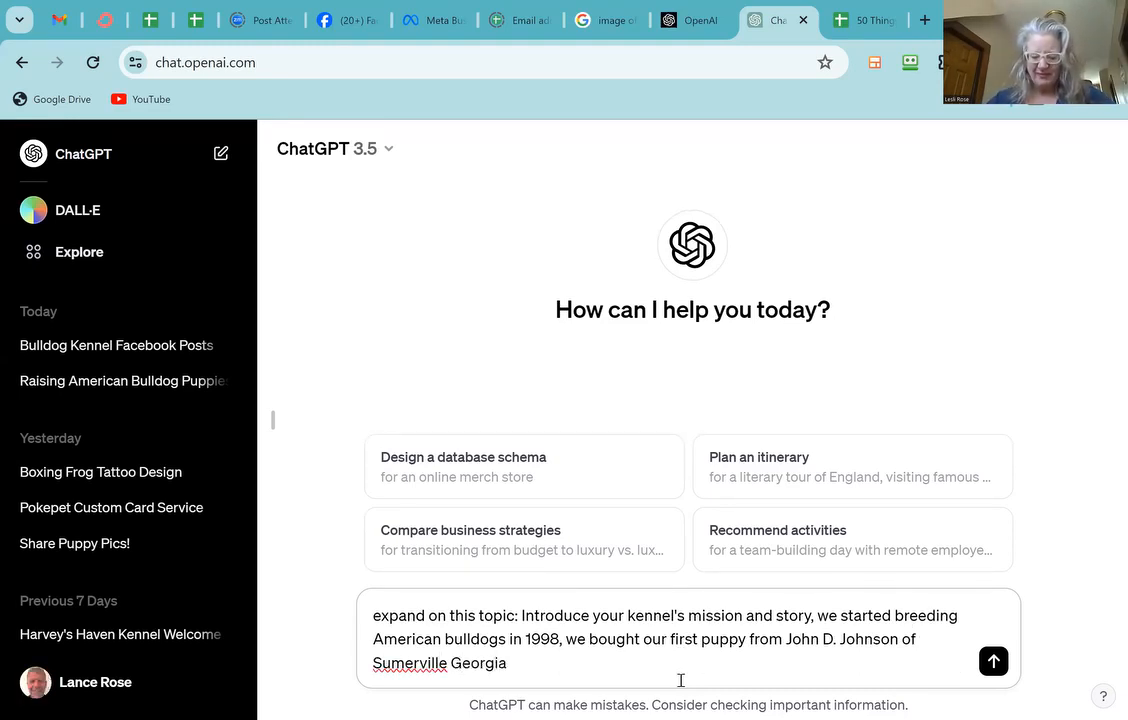
{"action": "type", "text": ","}
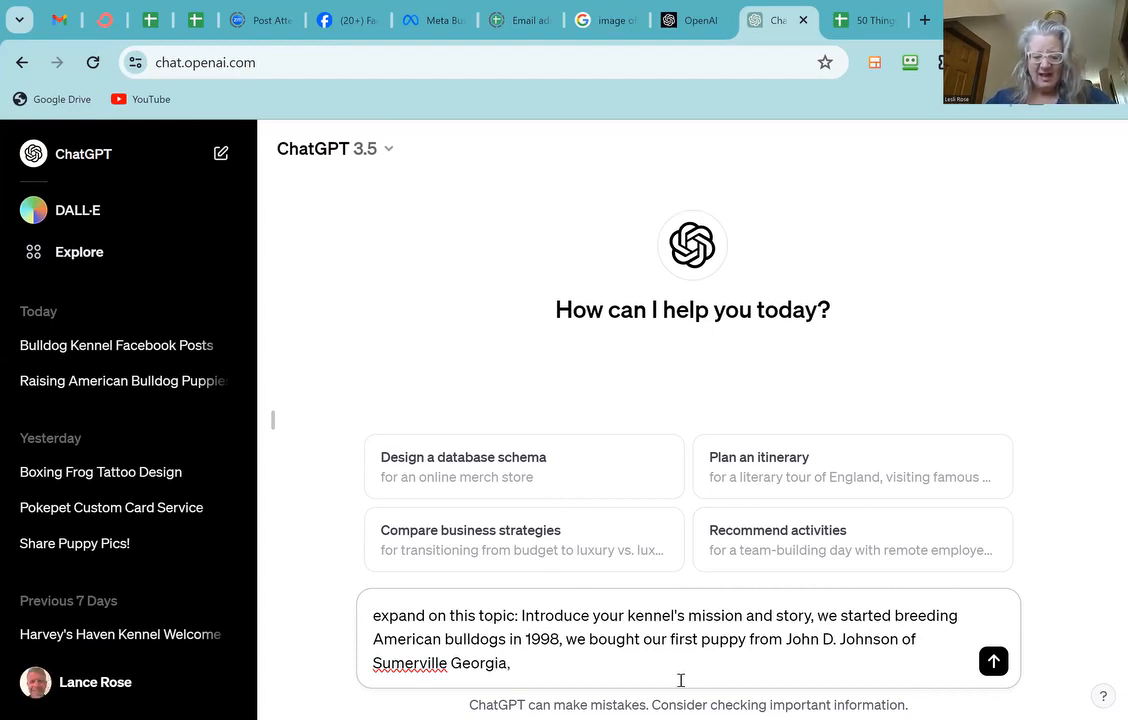
{"action": "type", "text": " our fir"}
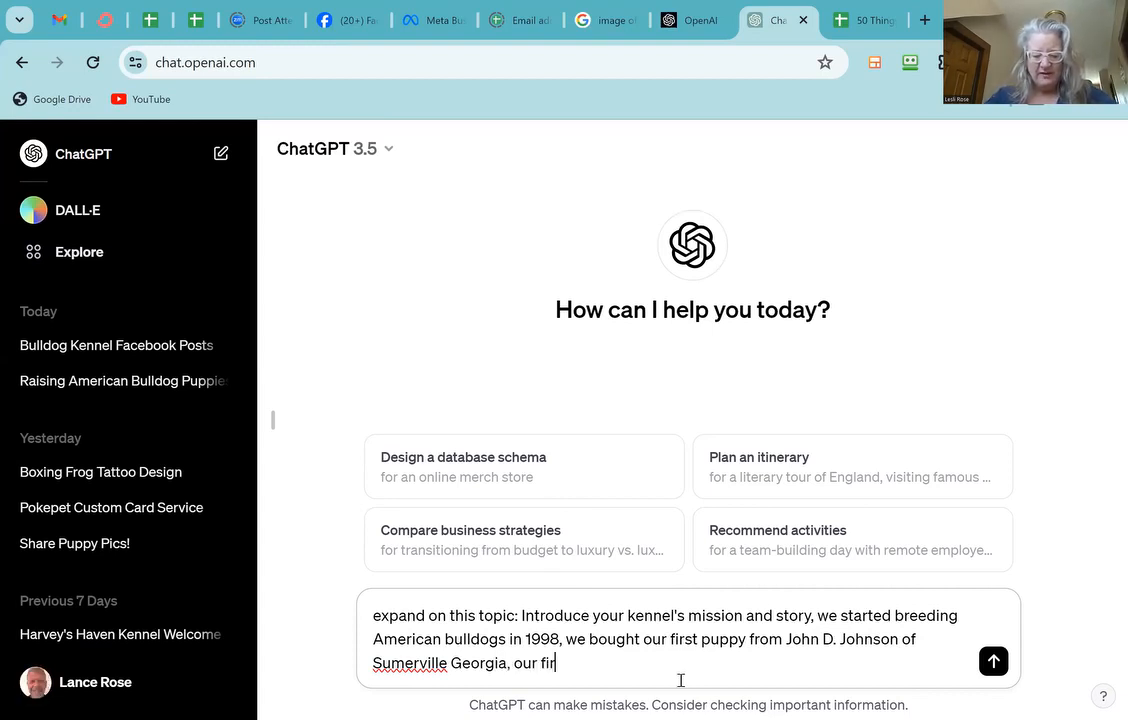
{"action": "type", "text": "st litter "}
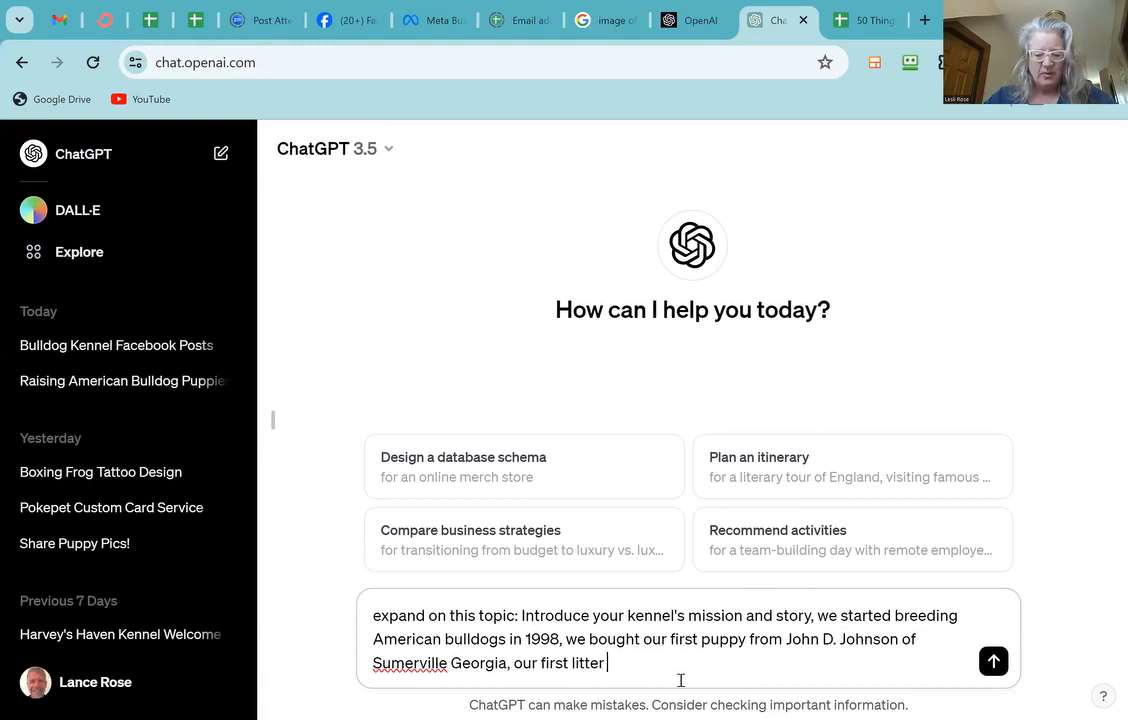
{"action": "type", "text": "was born "}
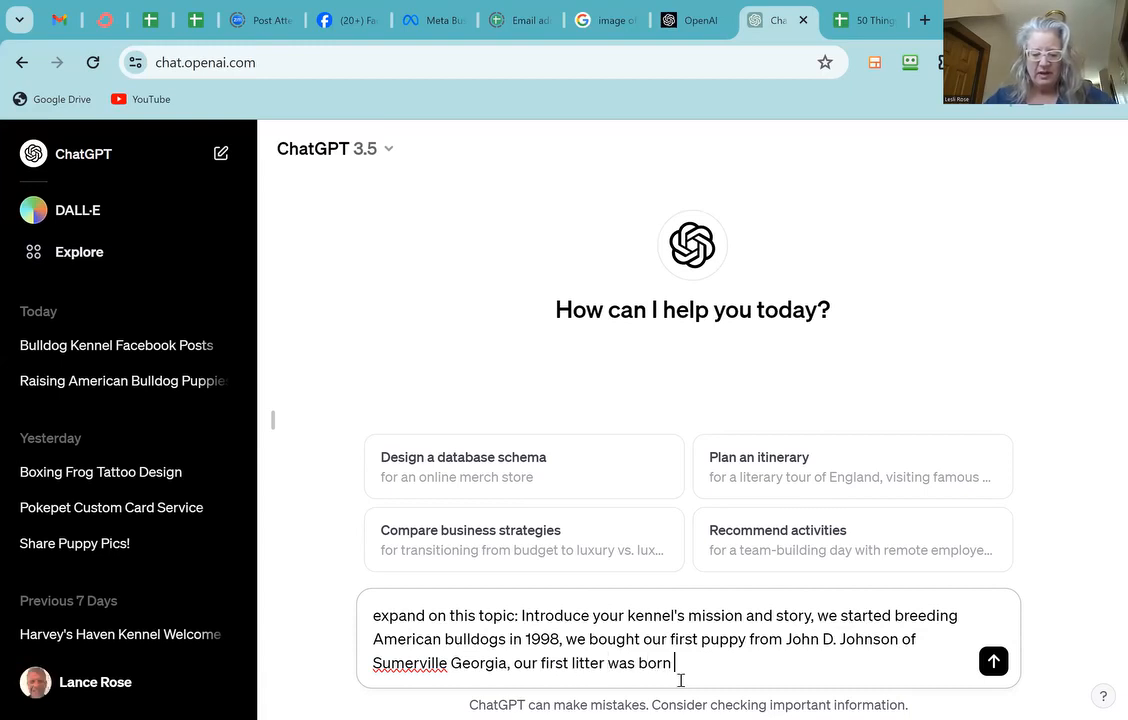
{"action": "type", "text": "in 200"}
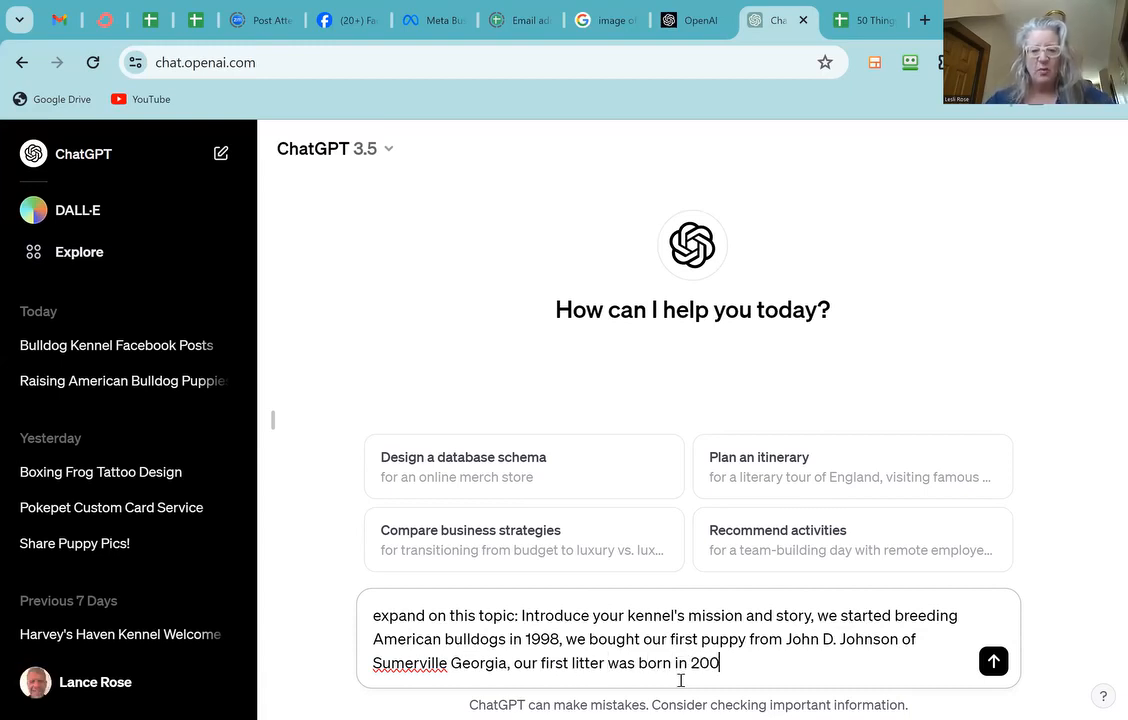
{"action": "type", "text": "1, we "}
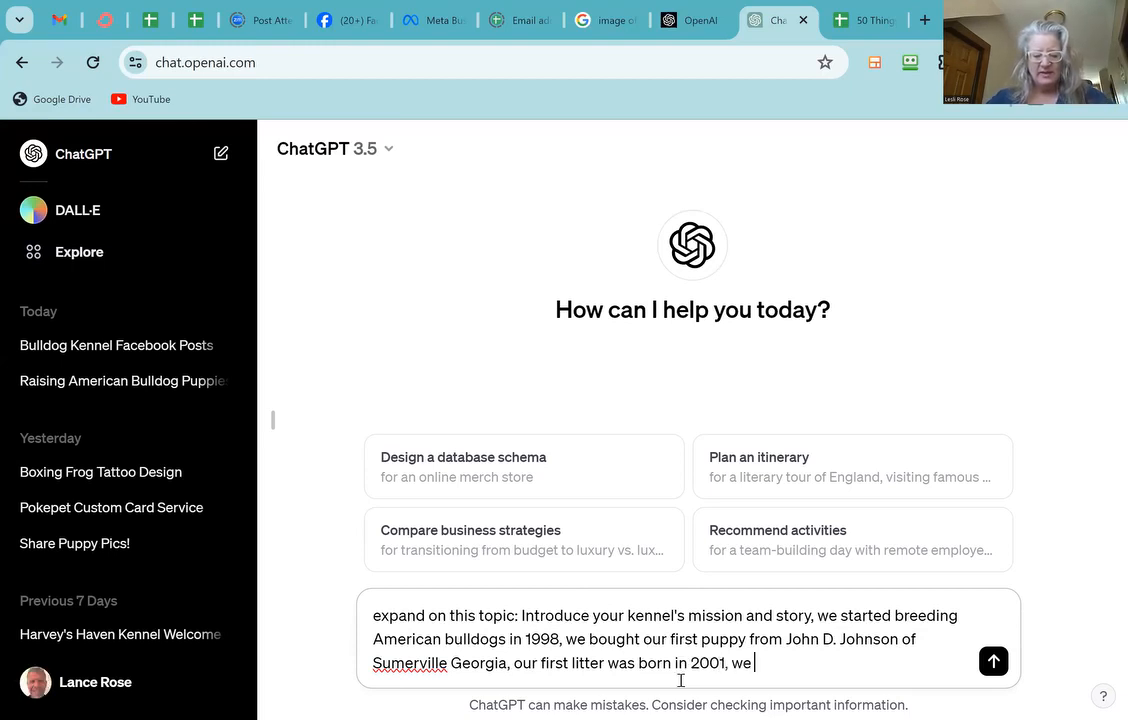
{"action": "type", "text": "started hos"}
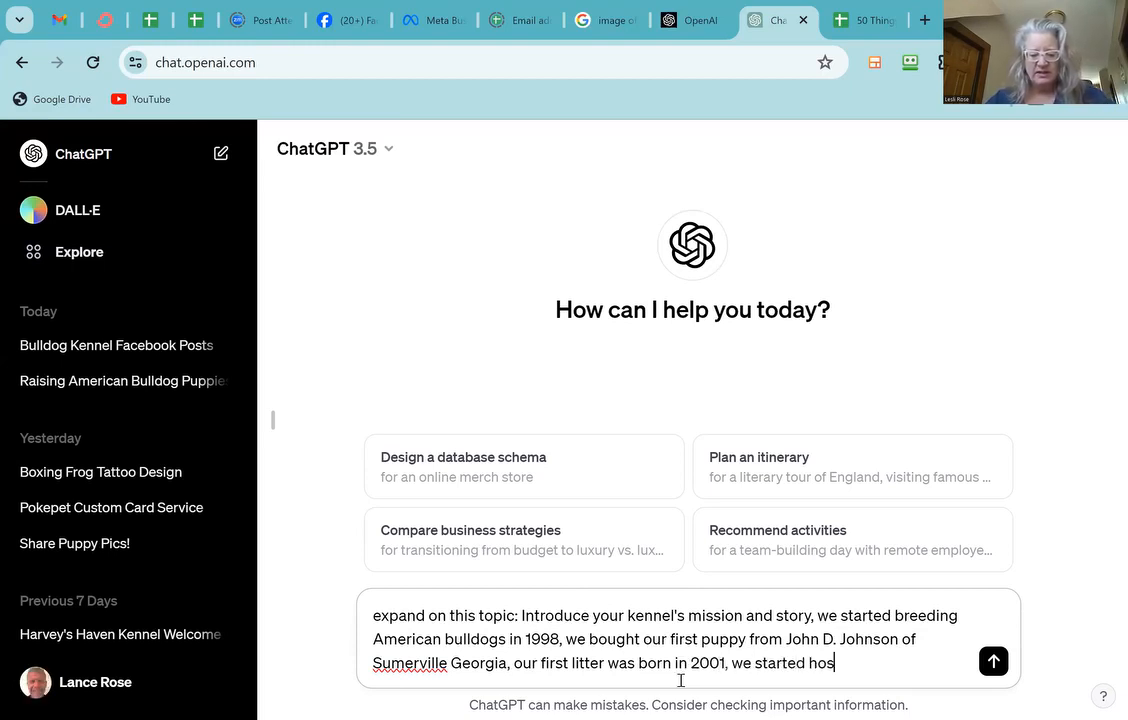
{"action": "type", "text": "ting A"}
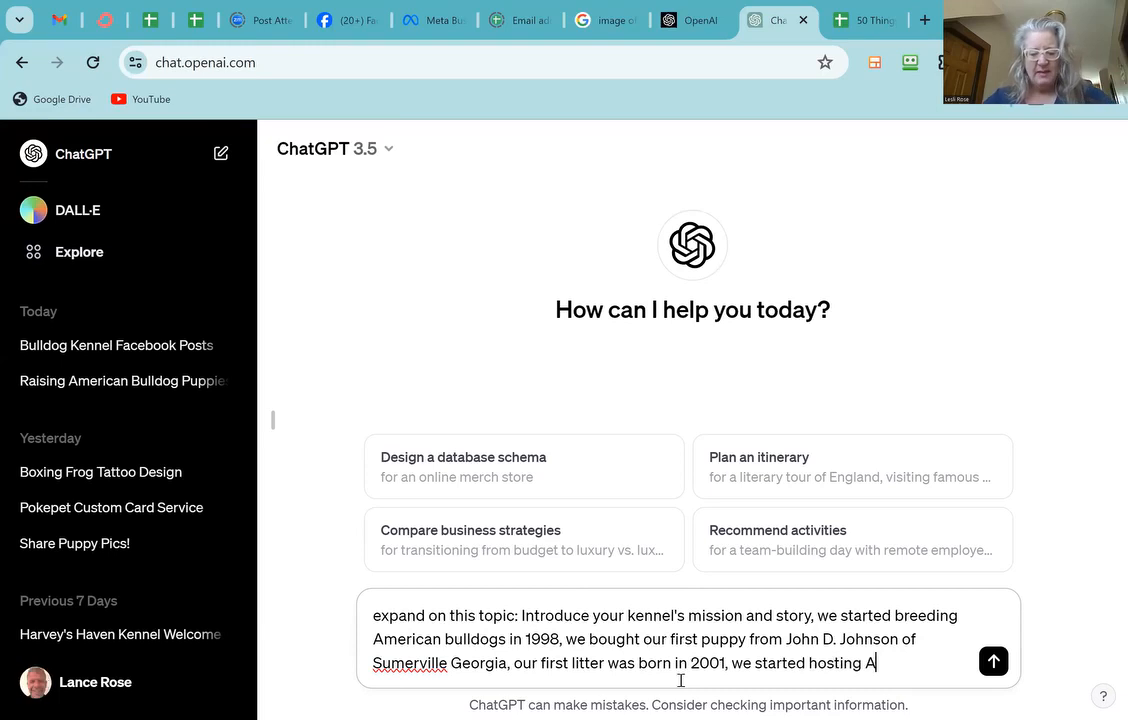
{"action": "type", "text": "merican "}
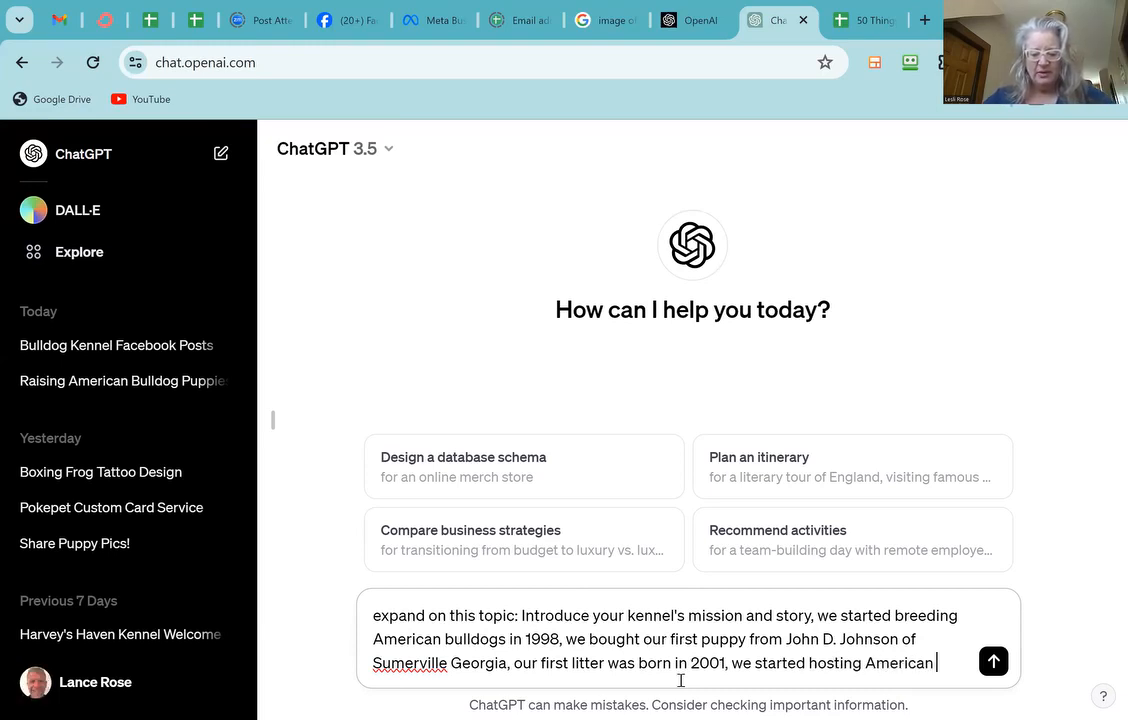
{"action": "type", "text": "bulldog sh"}
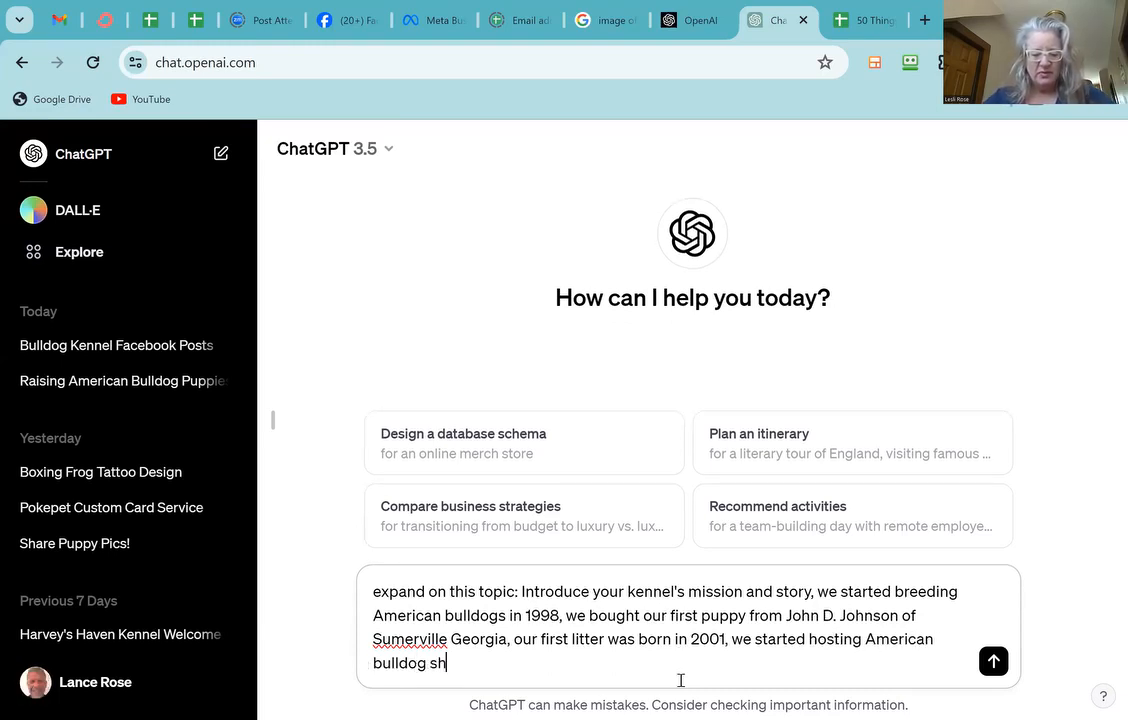
{"action": "type", "text": "ows in "}
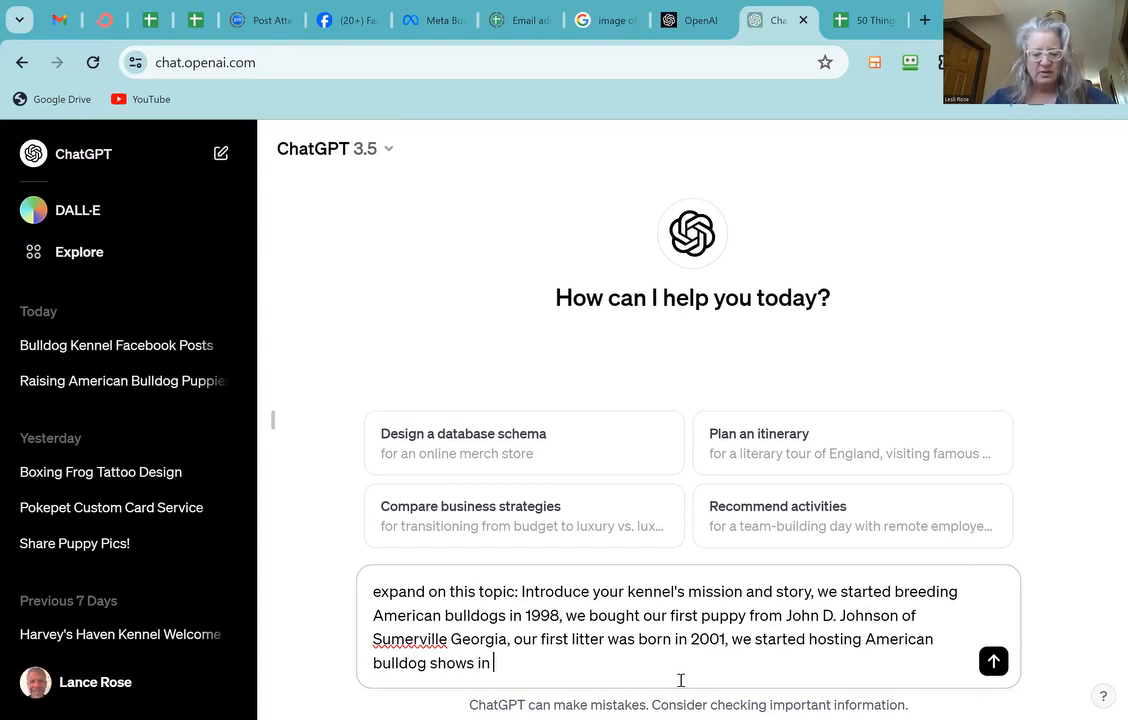
{"action": "type", "text": "200a"}
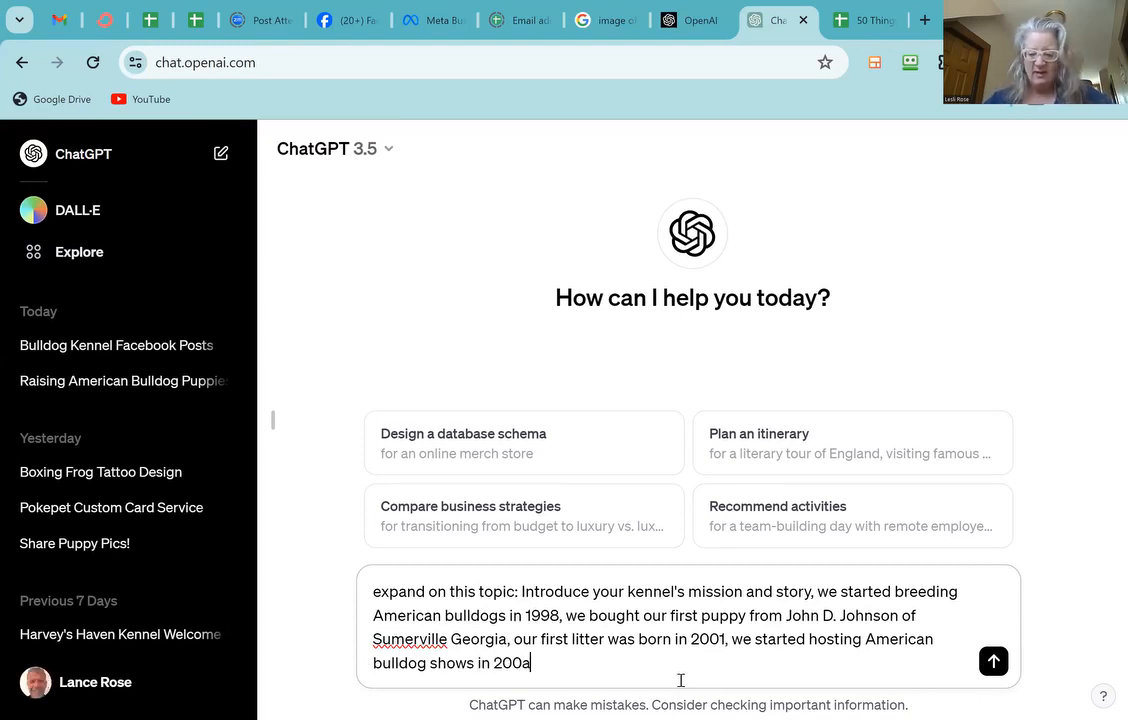
{"action": "key", "text": "BackSpace"}
{"action": "type", "text": "1,"}
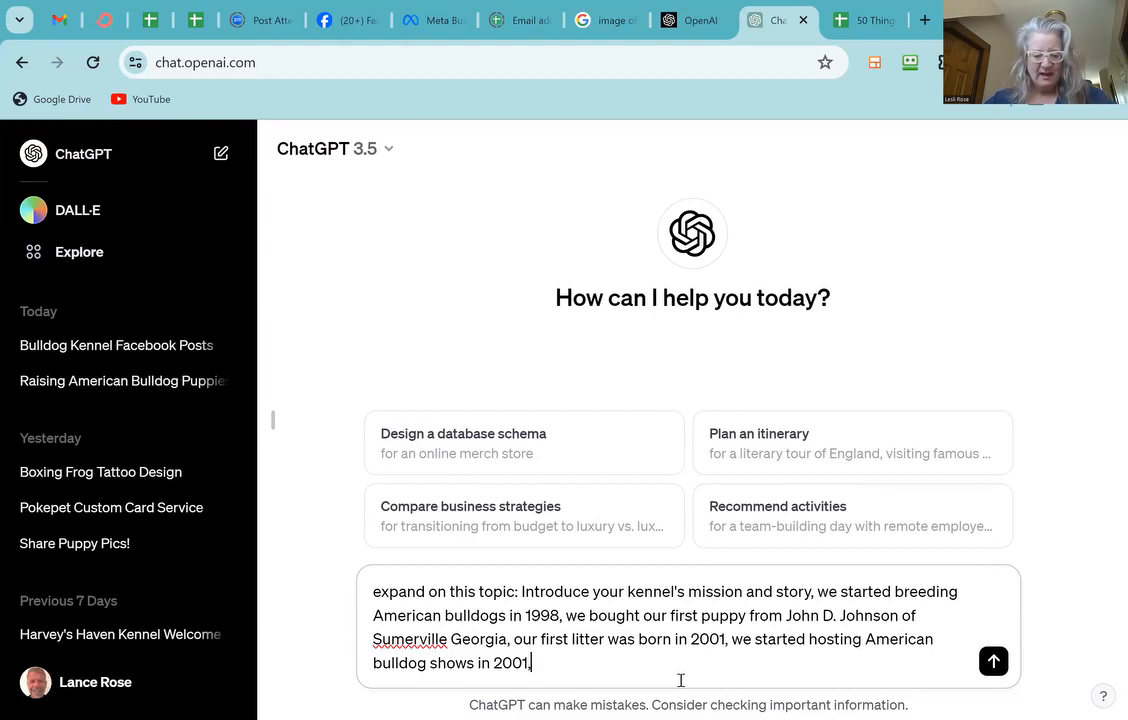
{"action": "type", "text": " we be"}
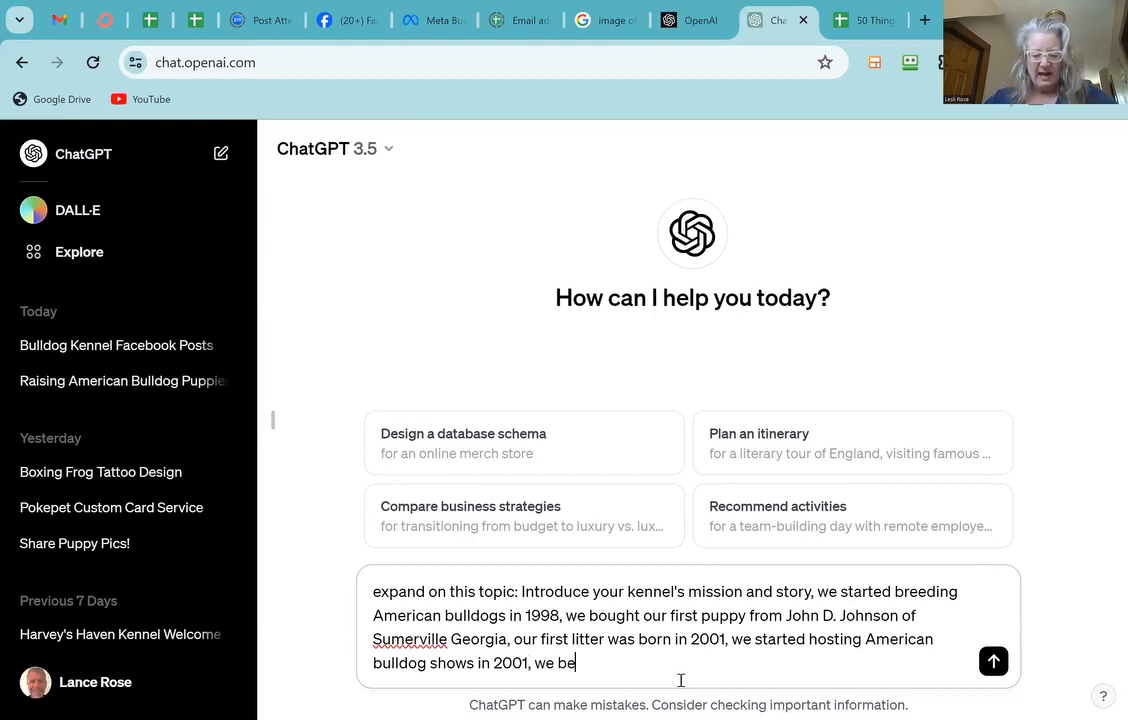
{"action": "type", "text": "came rep"}
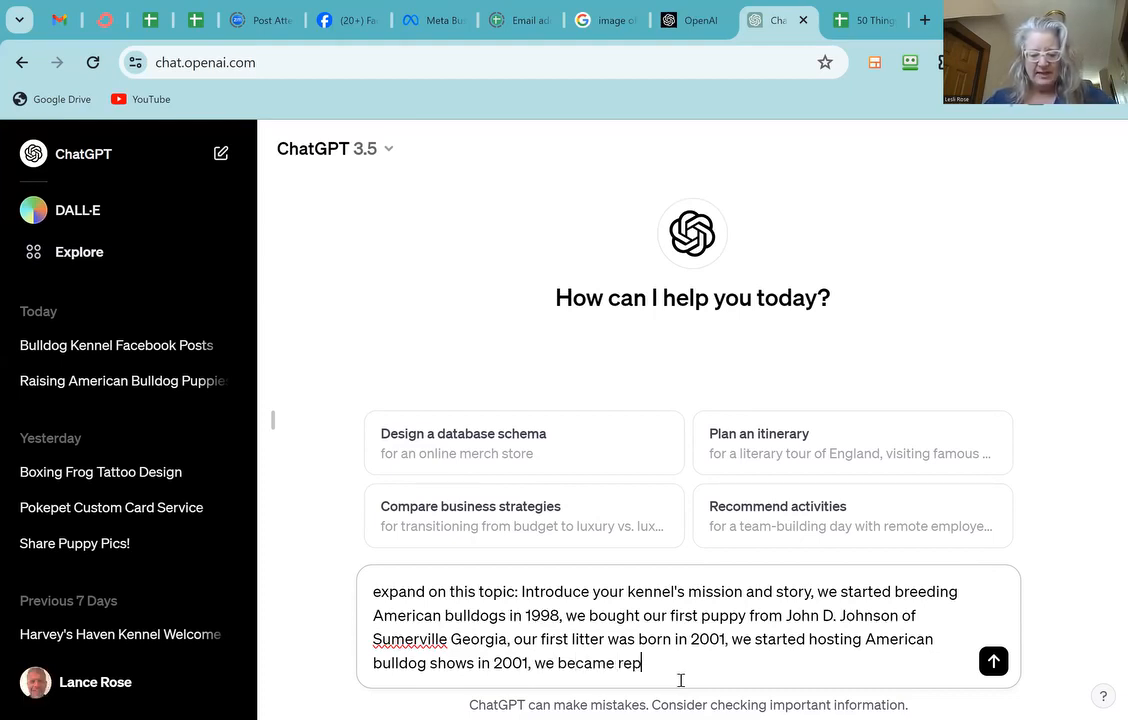
{"action": "type", "text": "resentativ"}
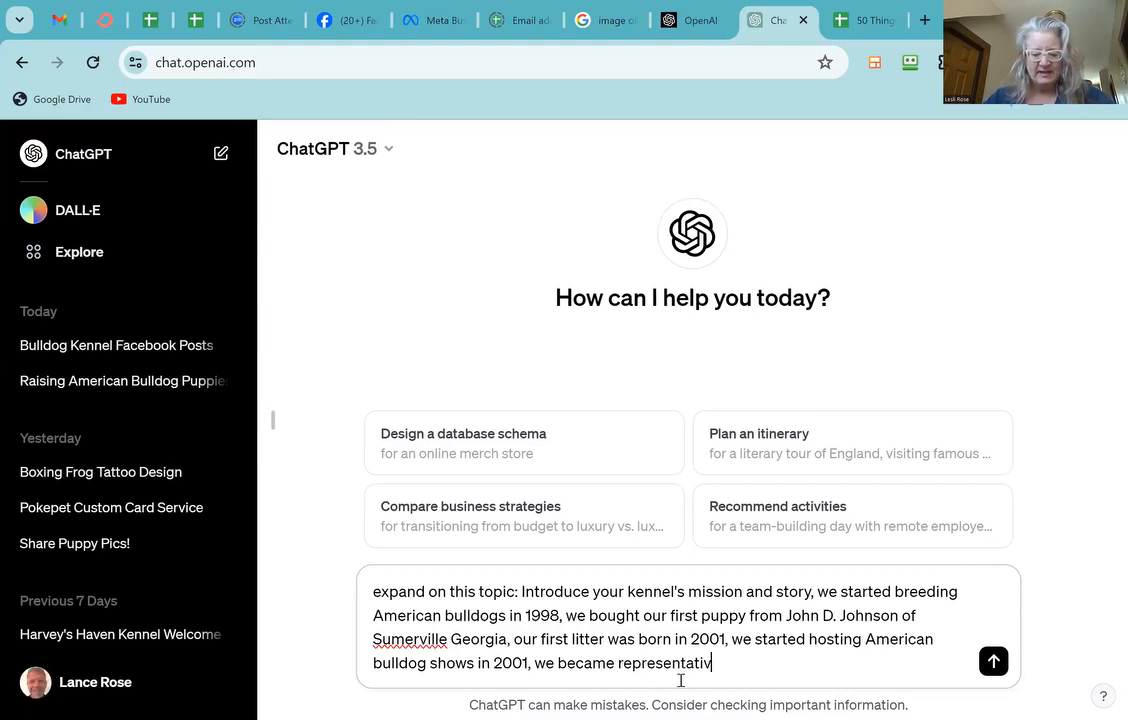
{"action": "type", "text": "es for the "}
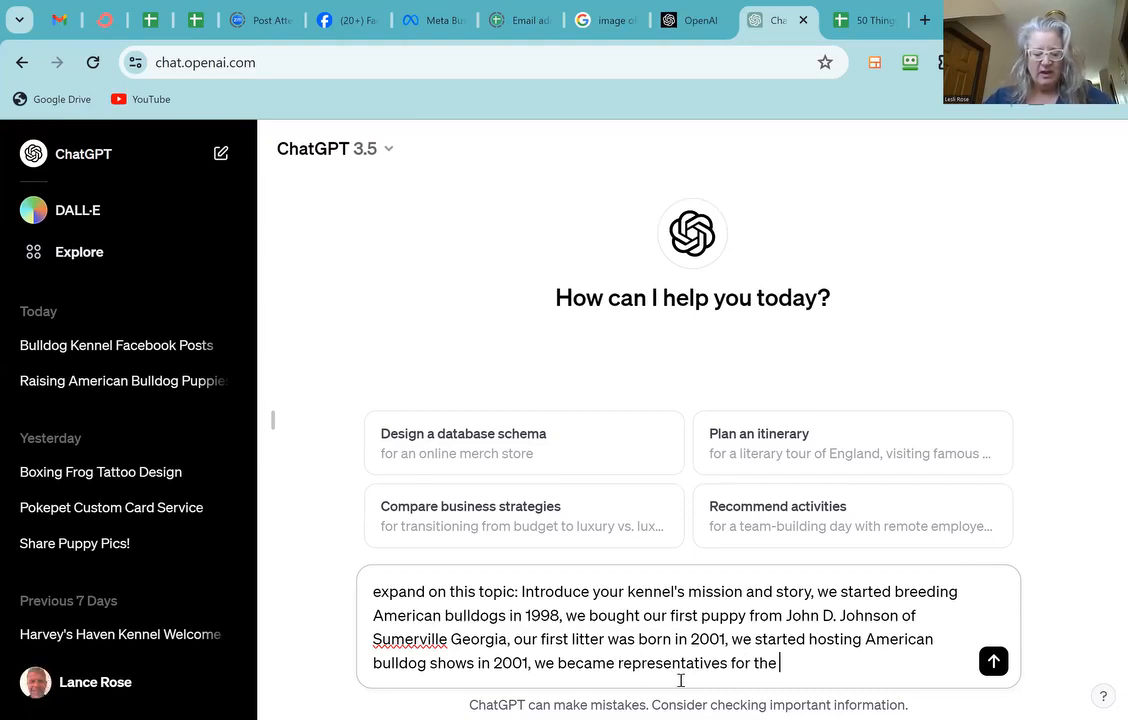
{"action": "type", "text": "A"}
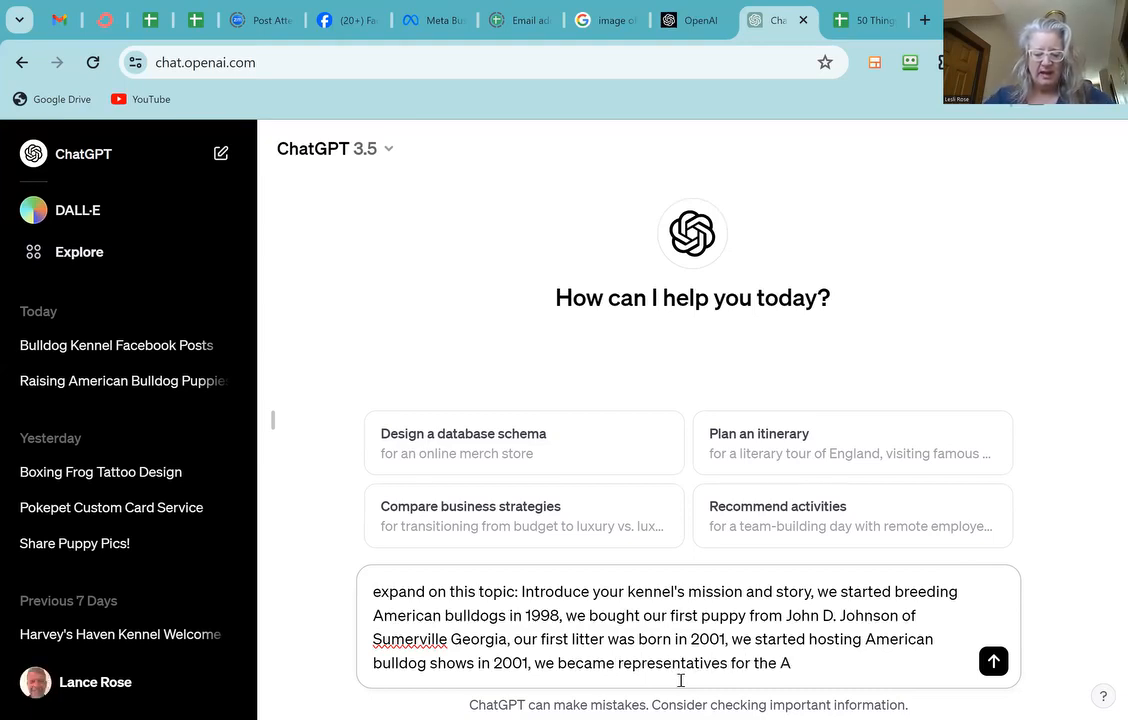
{"action": "type", "text": "BNA"}
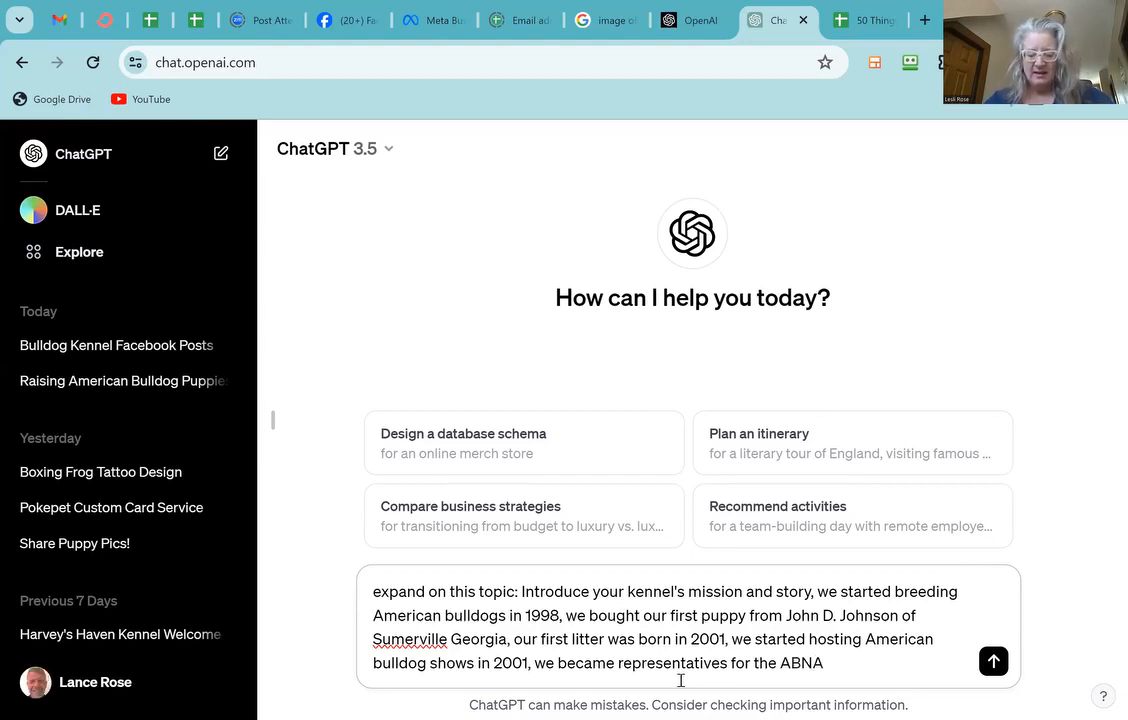
{"action": "key", "text": "BackSpace"}
{"action": "key", "text": "BackSpace"}
{"action": "key", "text": "BackSpace"}
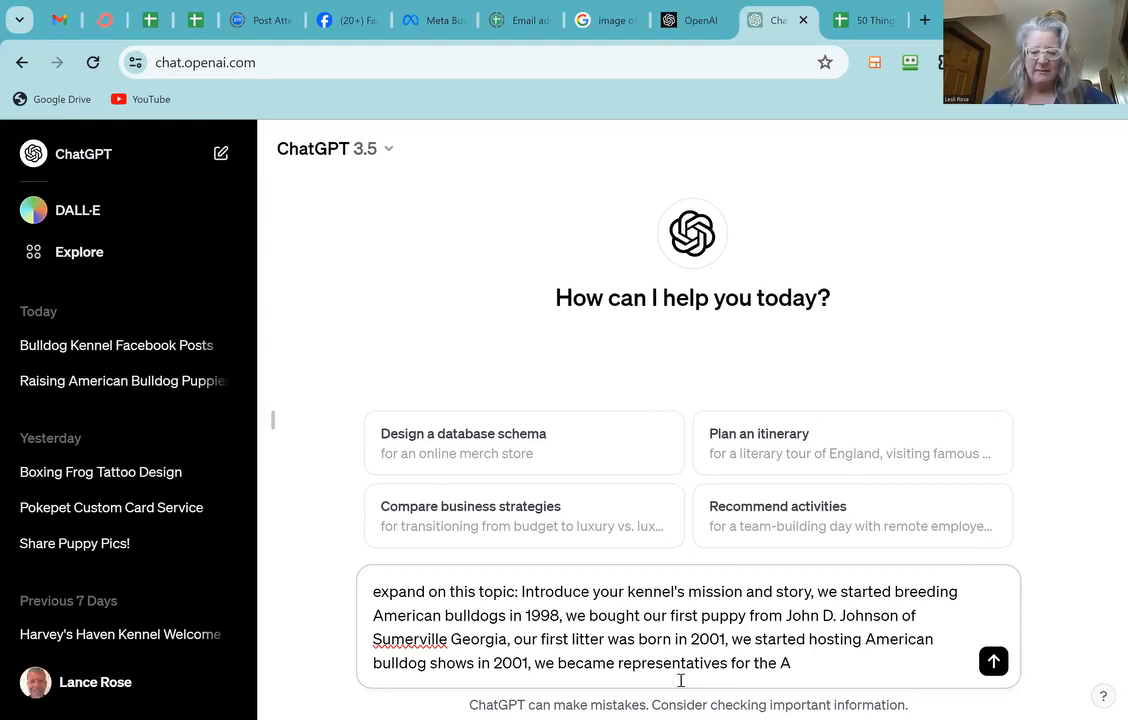
{"action": "type", "text": "meri"}
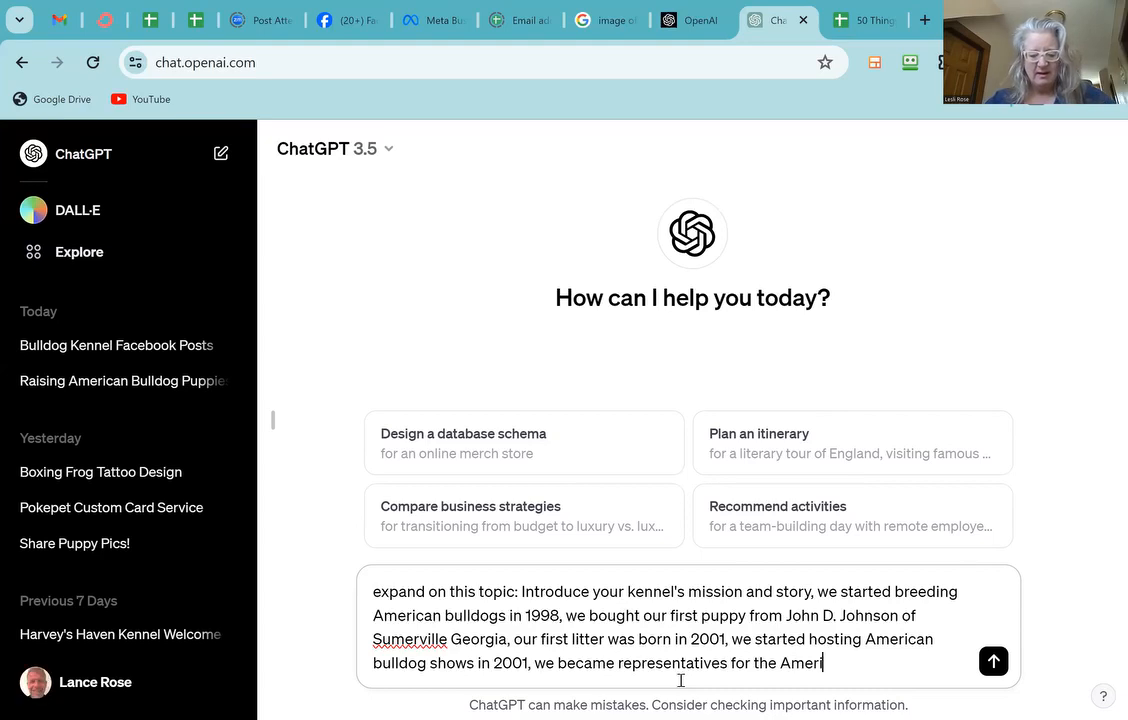
{"action": "type", "text": "can "}
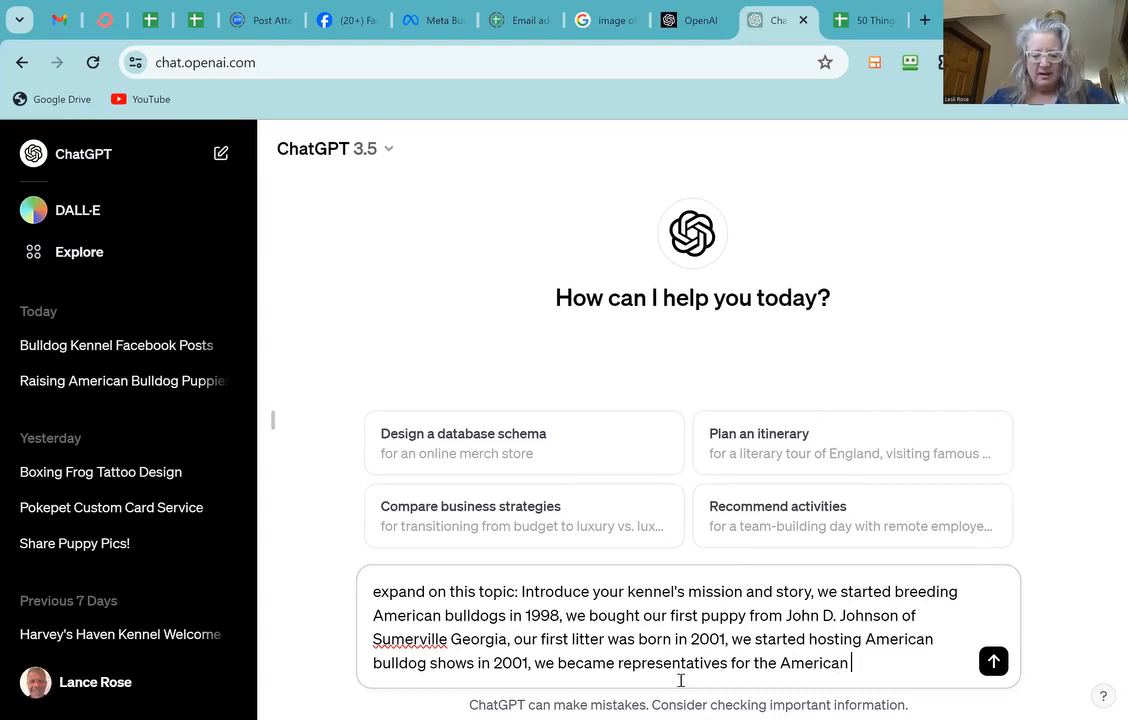
{"action": "type", "text": "Bulldog "}
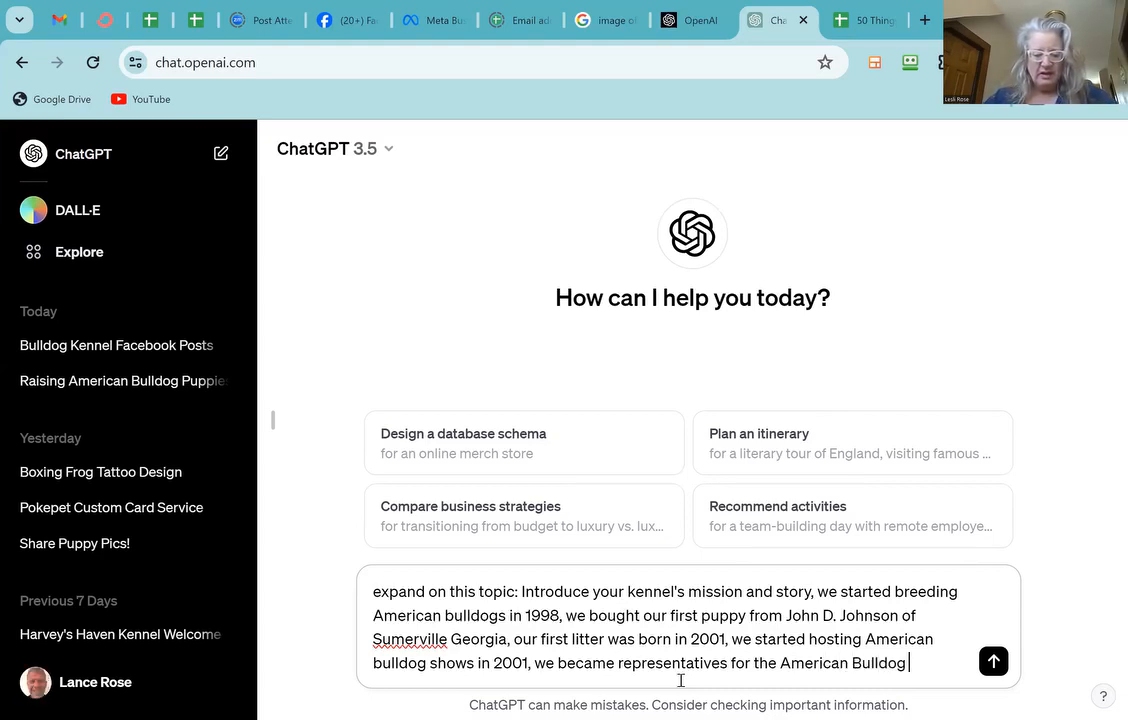
{"action": "type", "text": "Nation"}
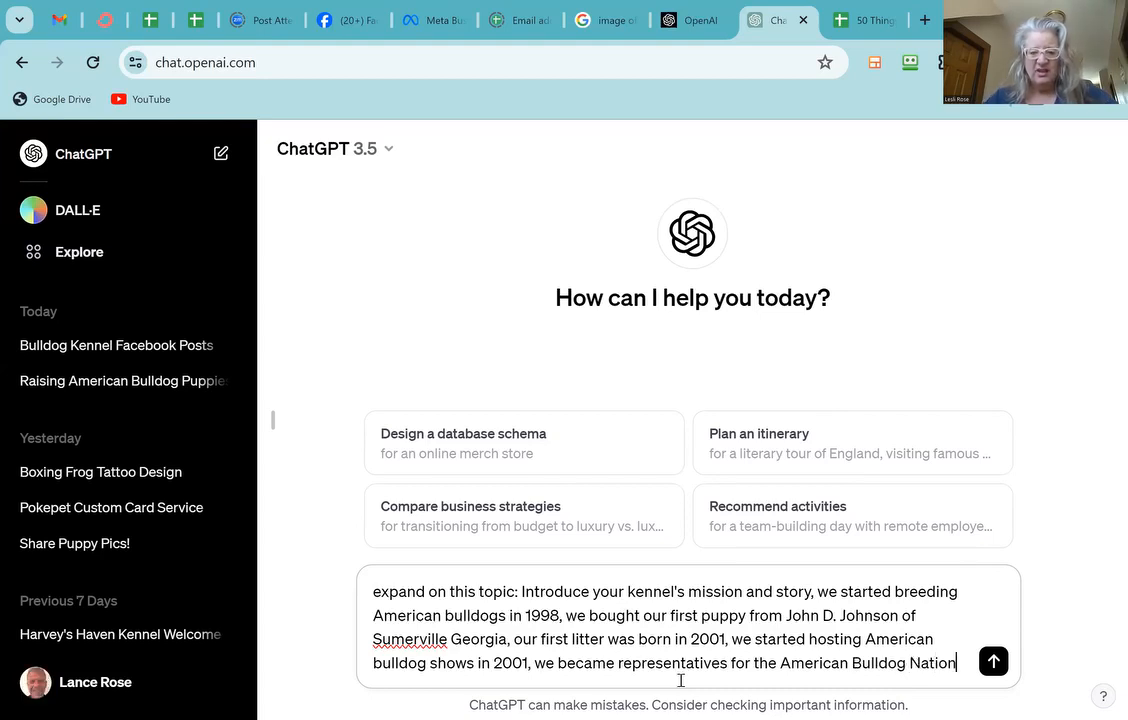
{"action": "type", "text": "al"}
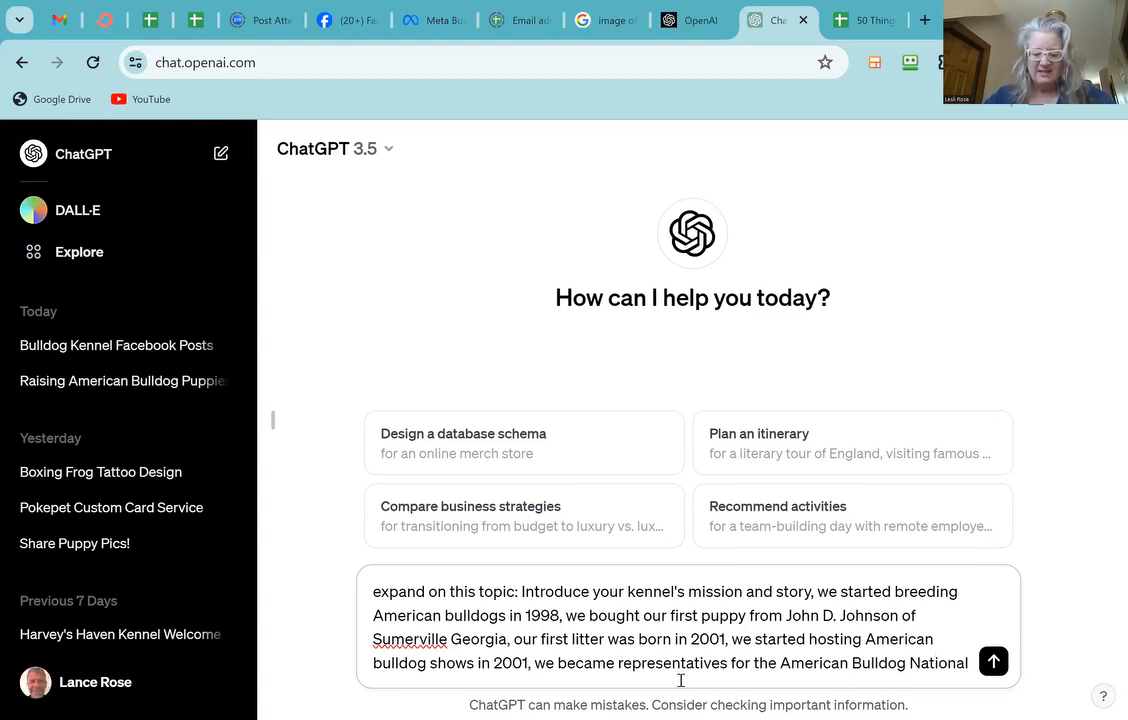
{"action": "type", "text": " Alliance"}
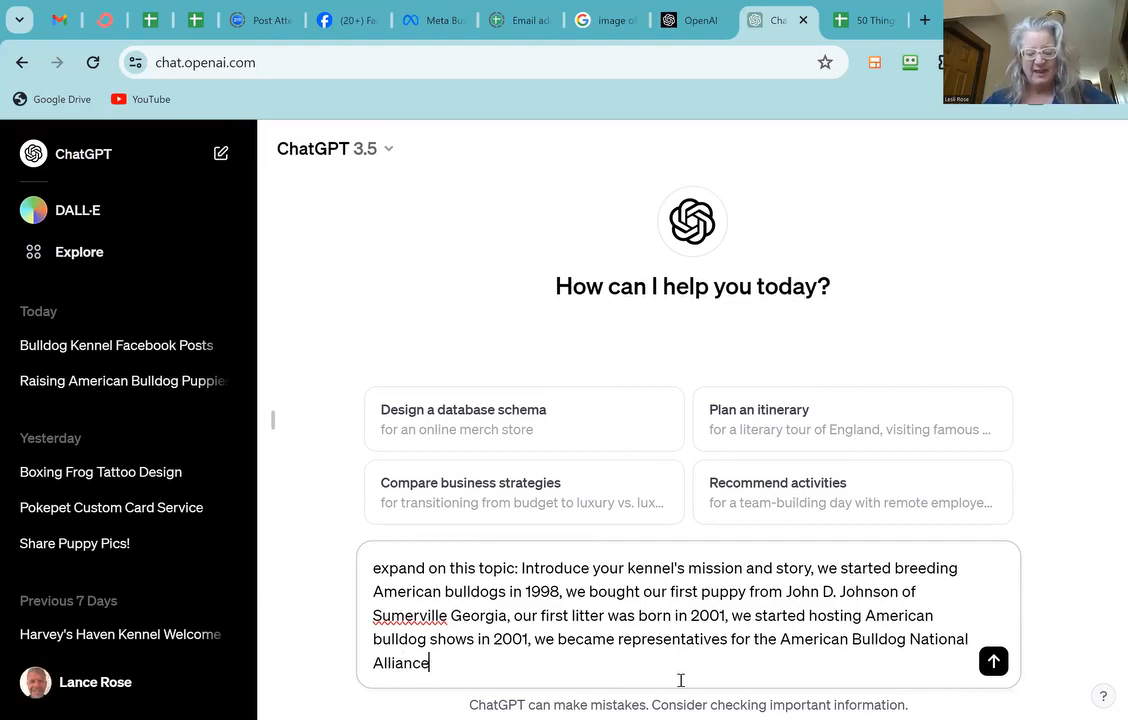
{"action": "type", "text": "."}
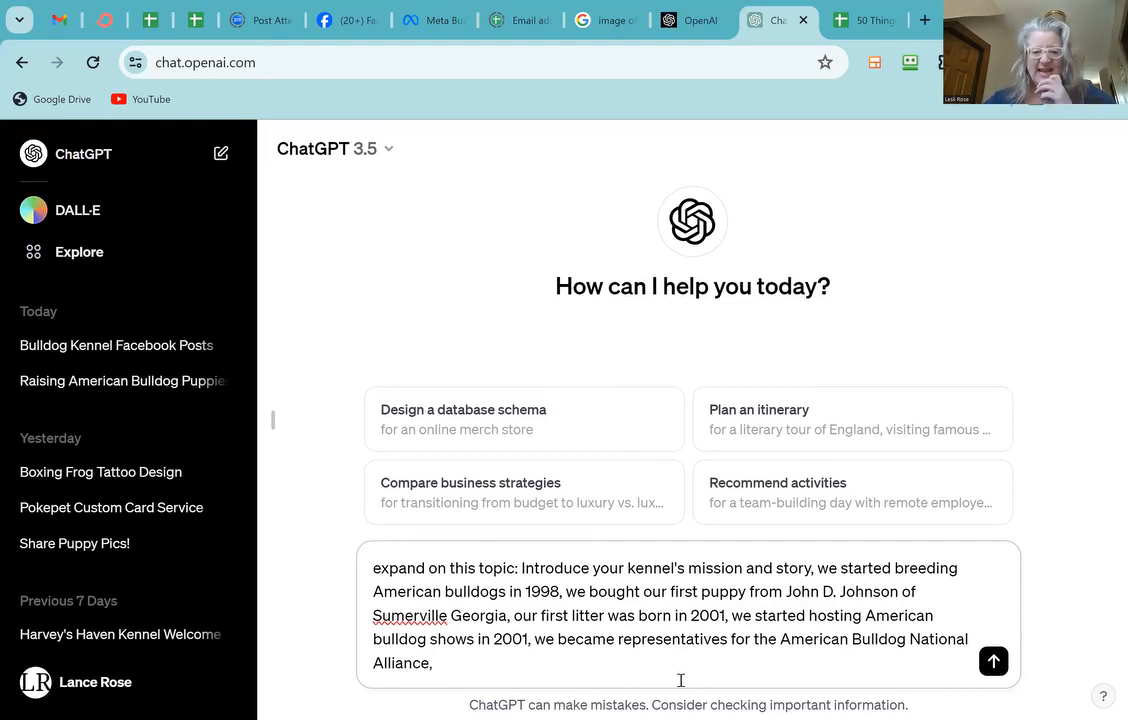
{"action": "type", "text": " we "}
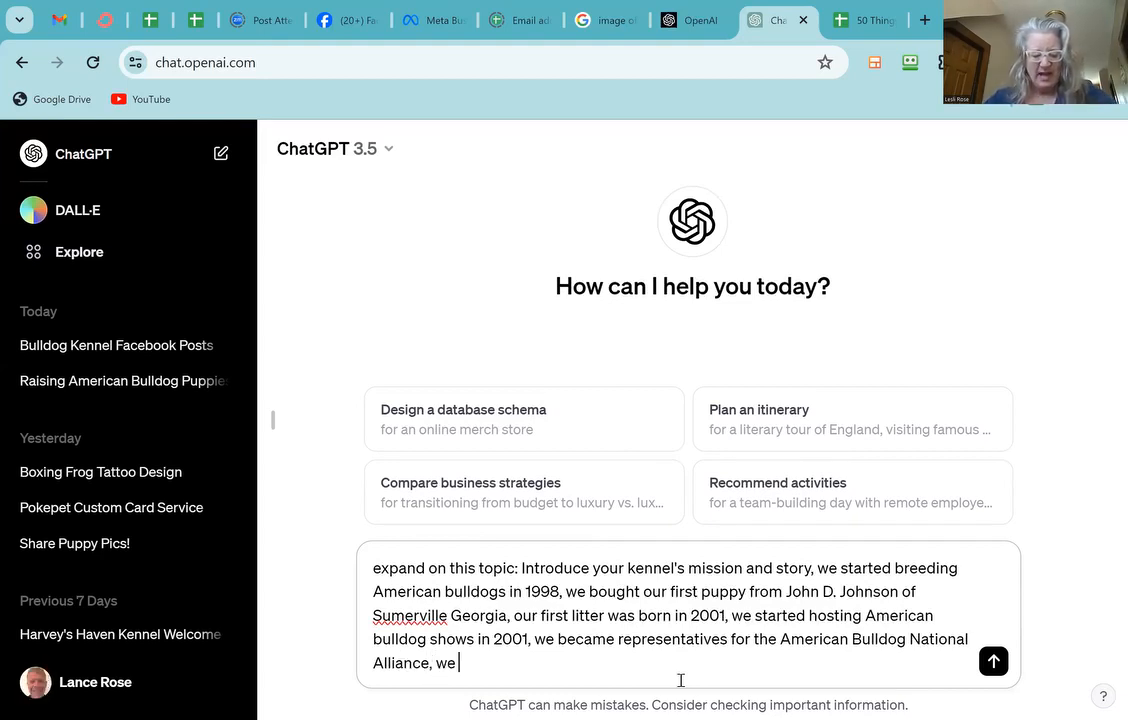
{"action": "type", "text": "became co"}
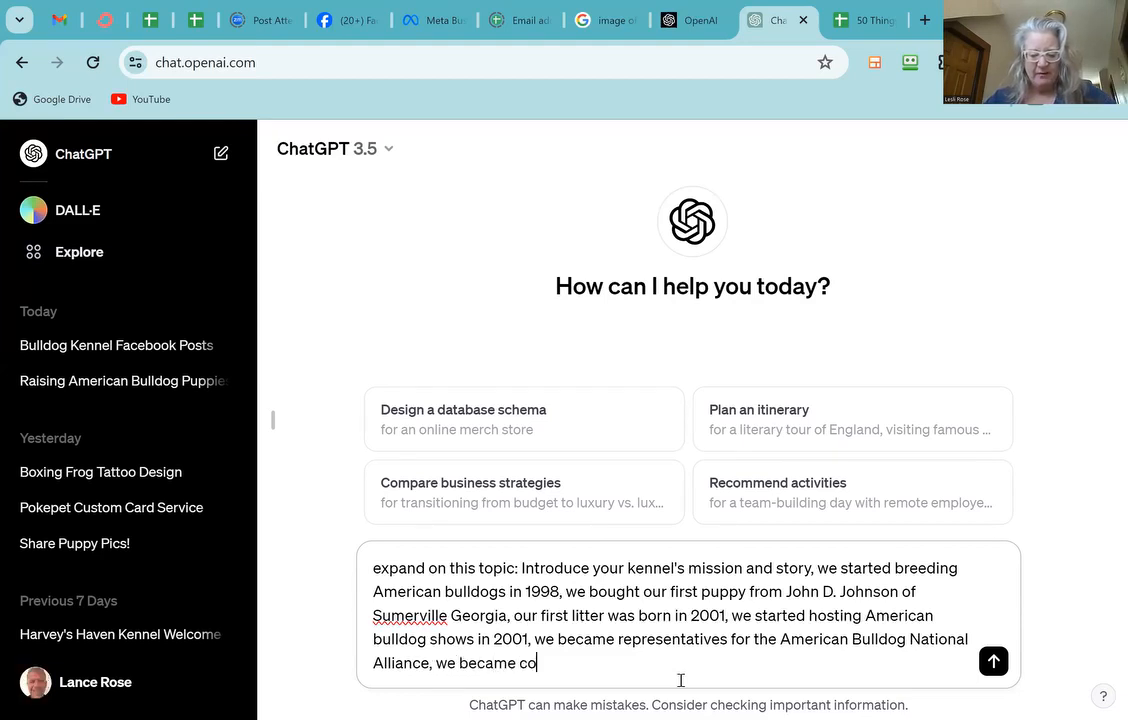
{"action": "type", "text": "nfo"}
{"action": "type", "text": "rmat"}
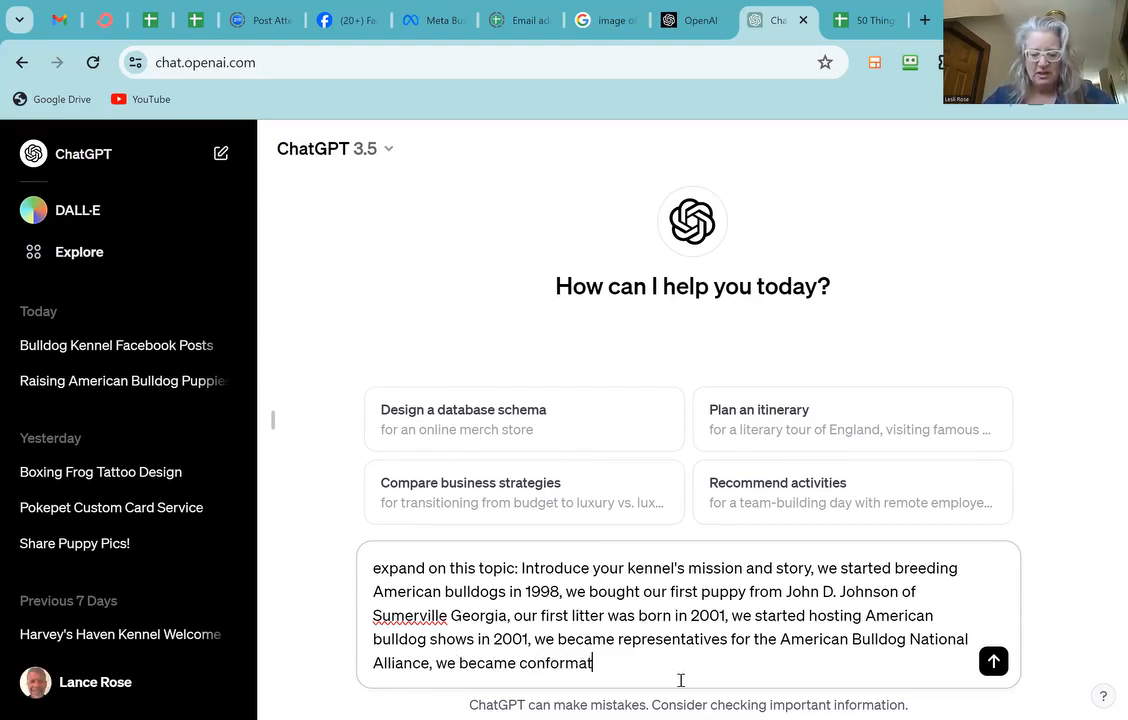
{"action": "type", "text": "ion judge"}
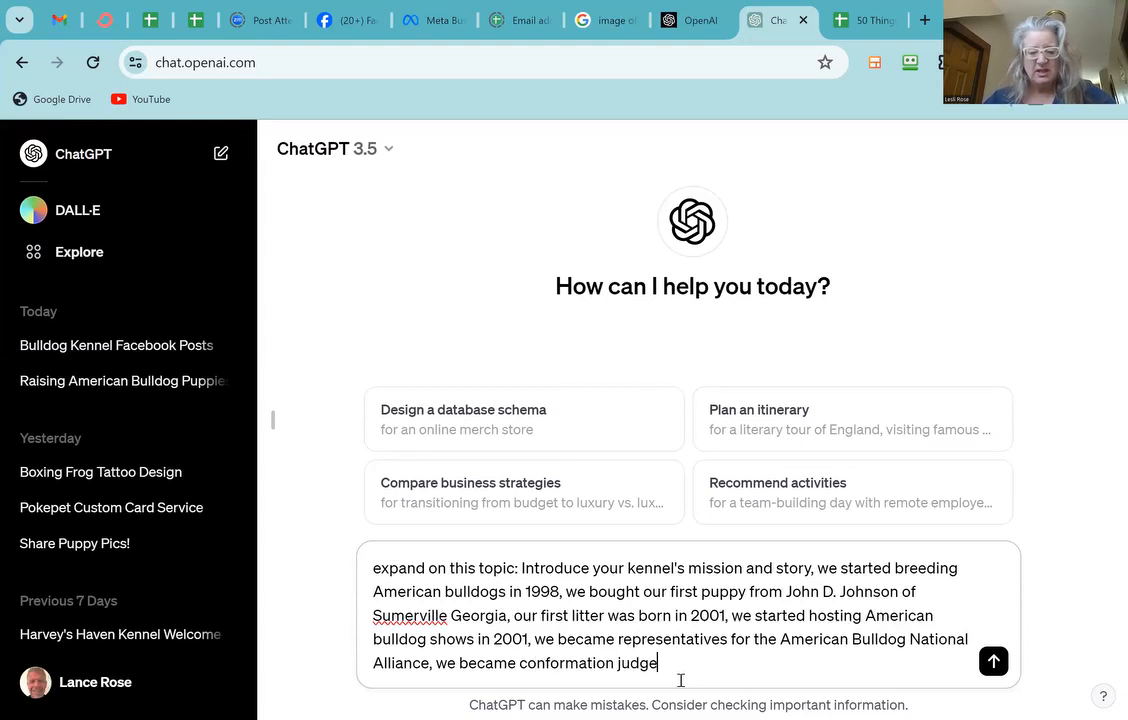
{"action": "type", "text": "s, we"}
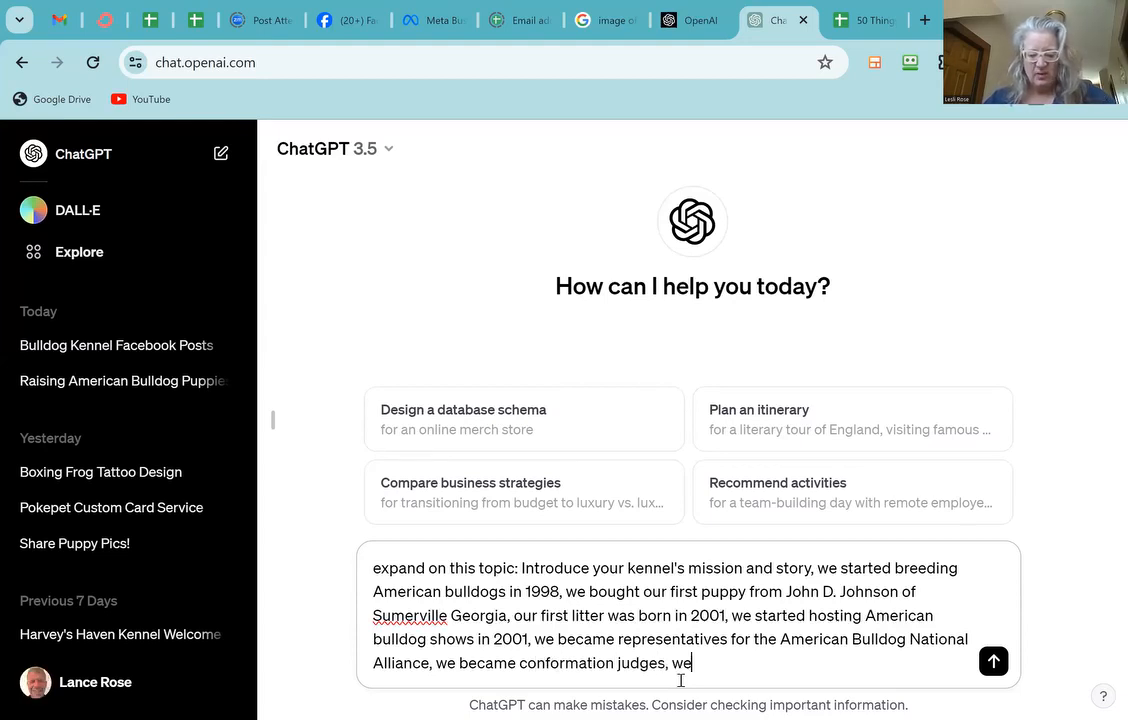
{"action": "type", "text": " purcha"}
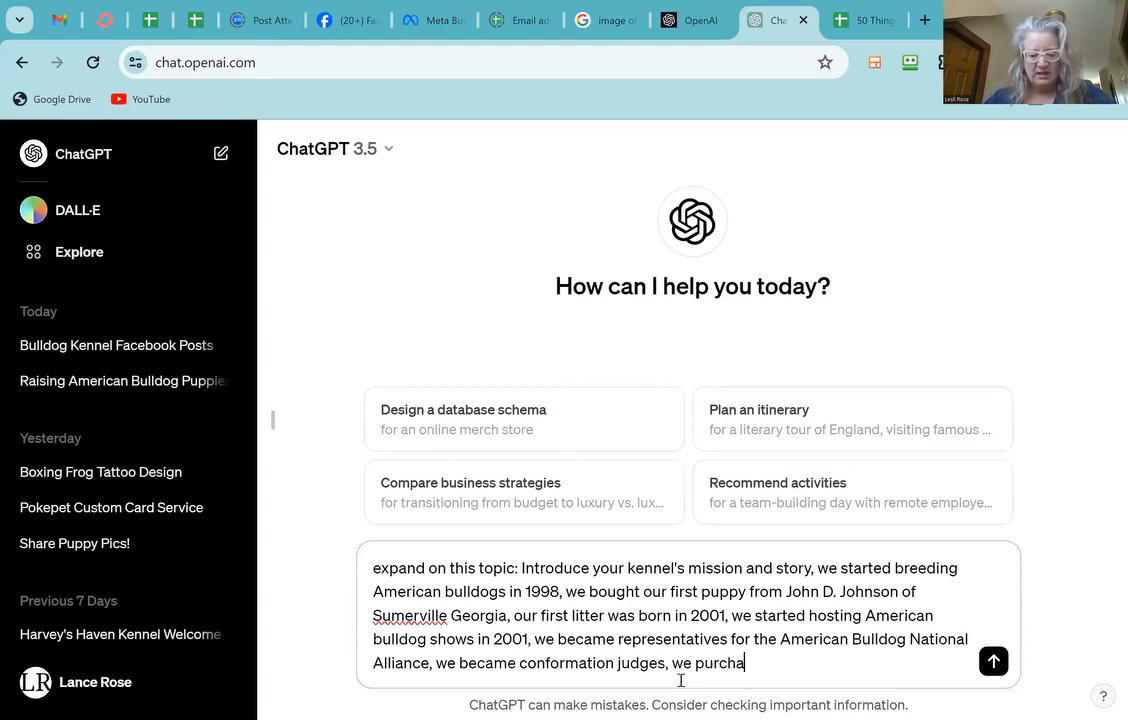
{"action": "type", "text": "sed the "}
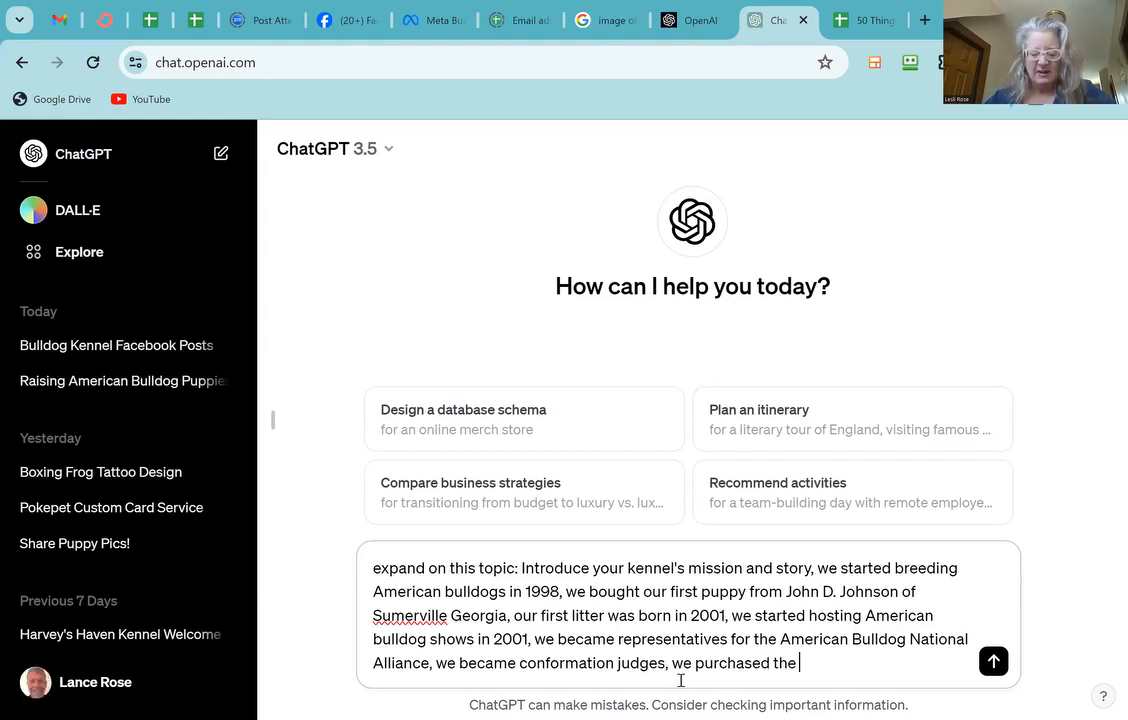
{"action": "type", "text": "Ame"}
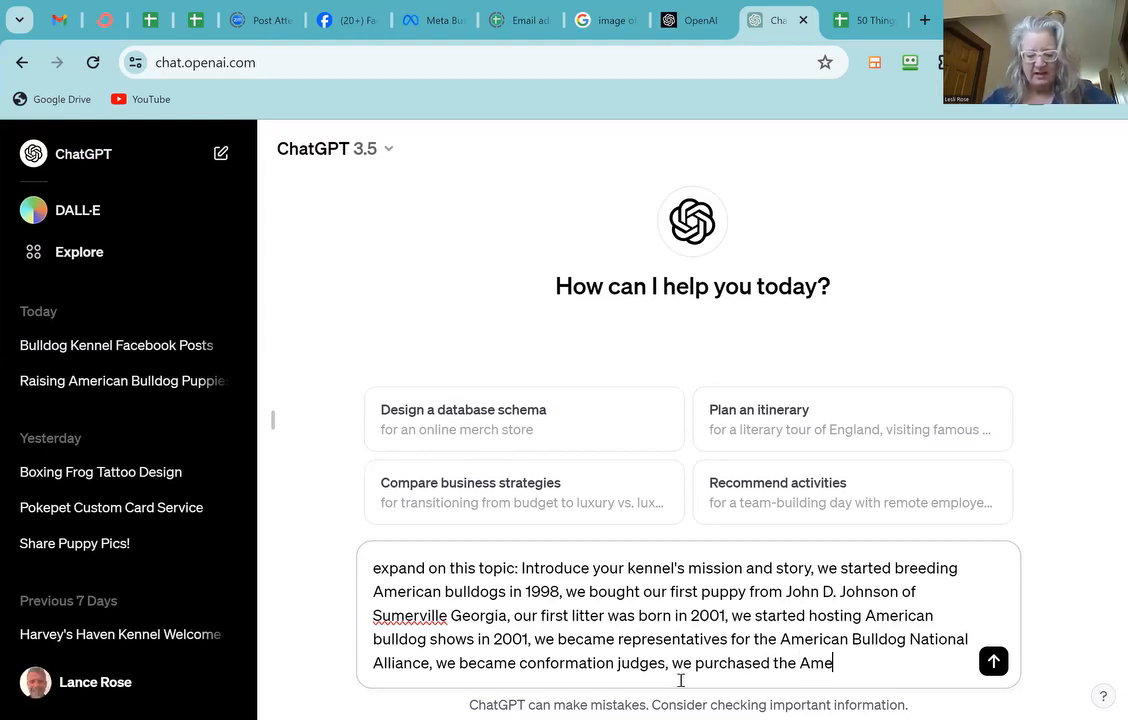
{"action": "type", "text": "rican Bull"}
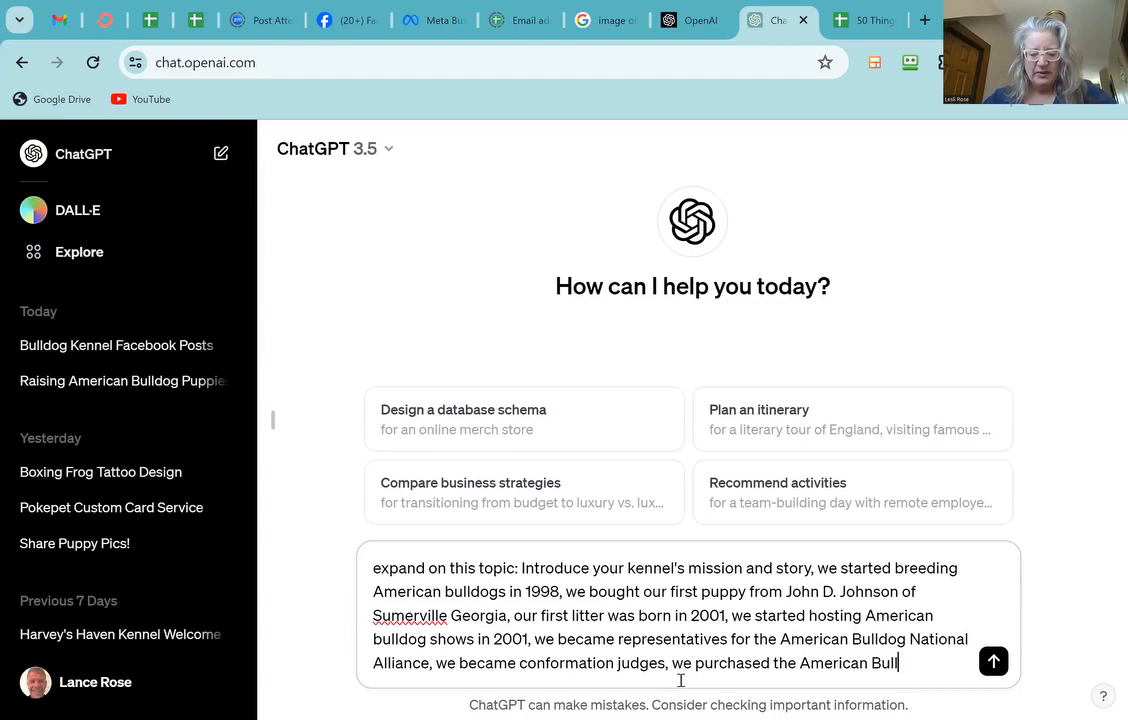
{"action": "type", "text": "dog Re"}
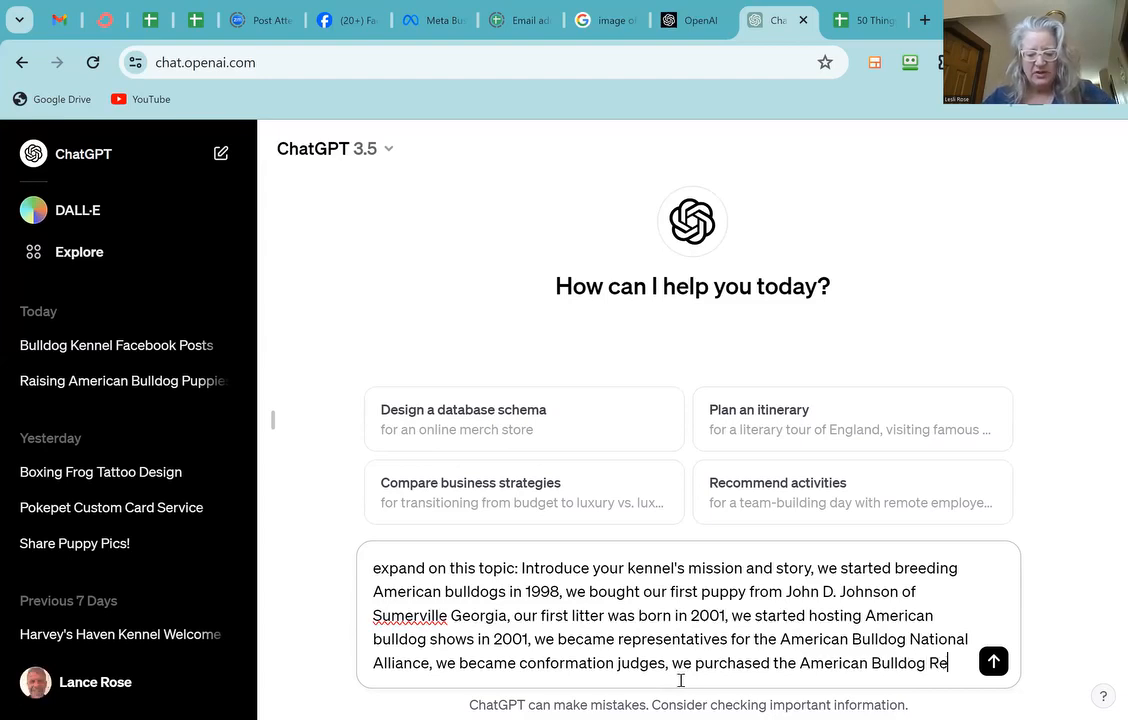
{"action": "type", "text": "gistry & "}
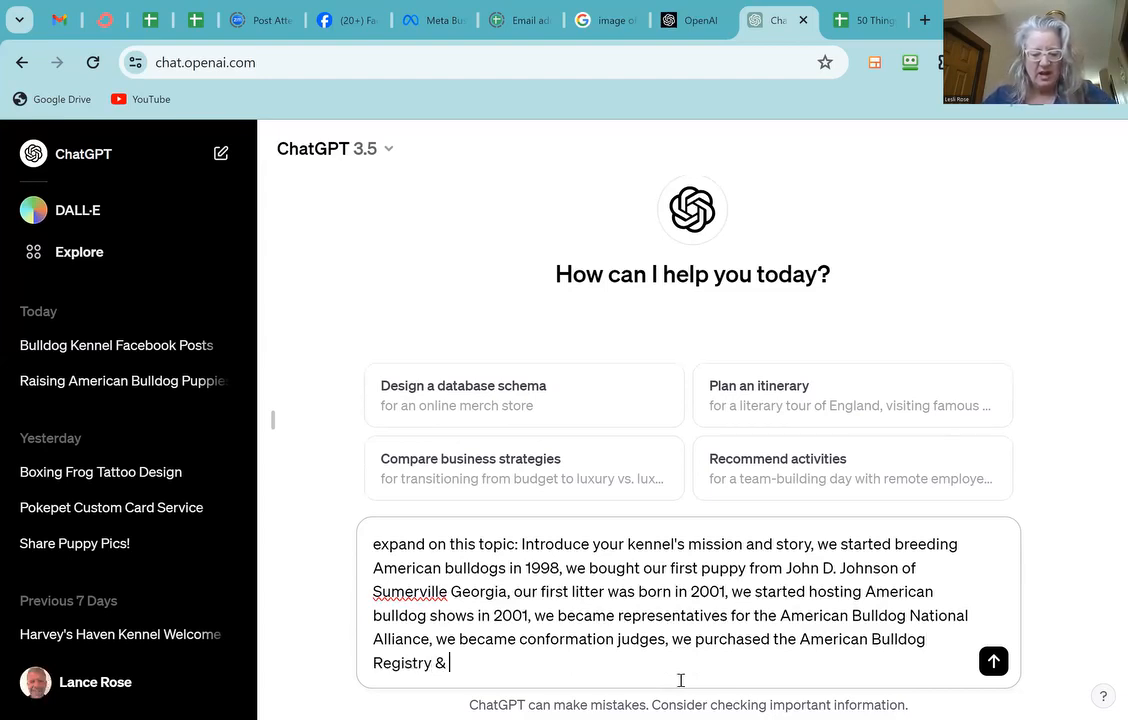
{"action": "type", "text": "Archive"}
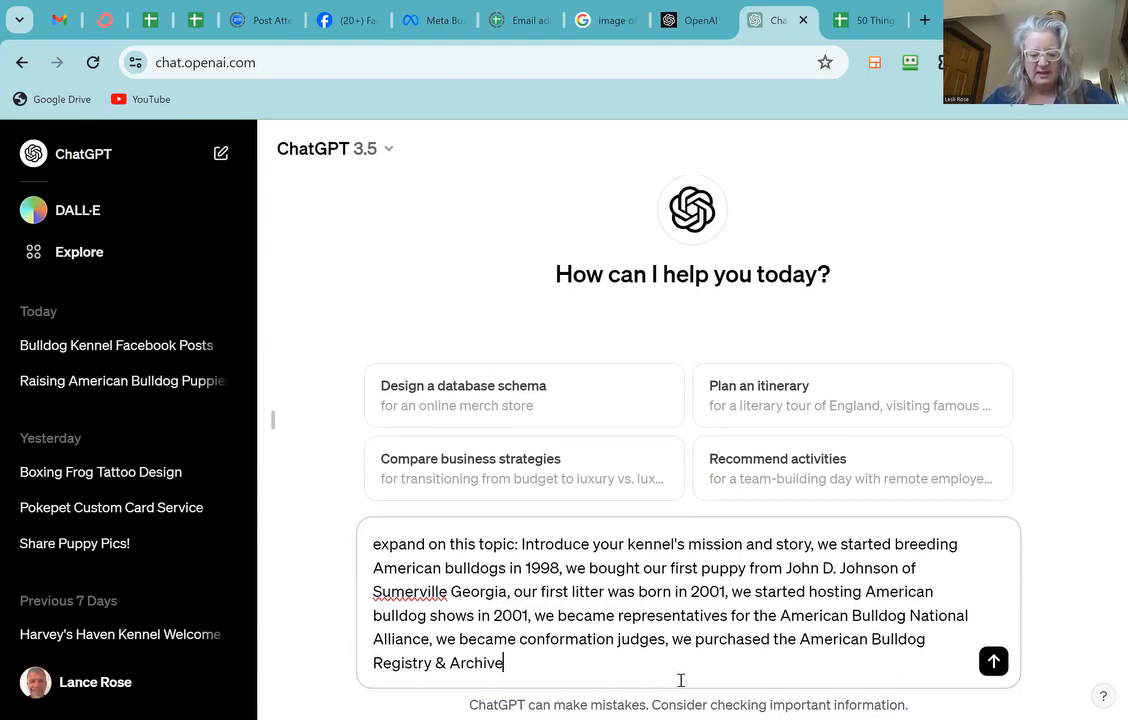
{"action": "type", "text": "s in 2005"}
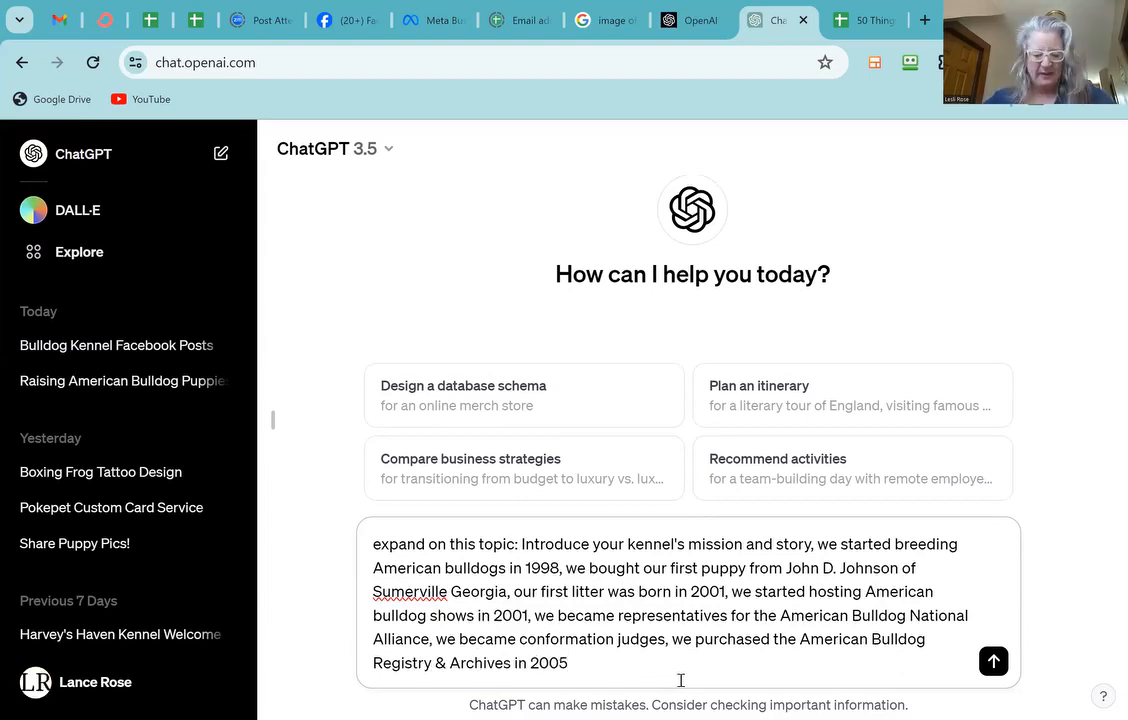
{"action": "type", "text": ", we breed"}
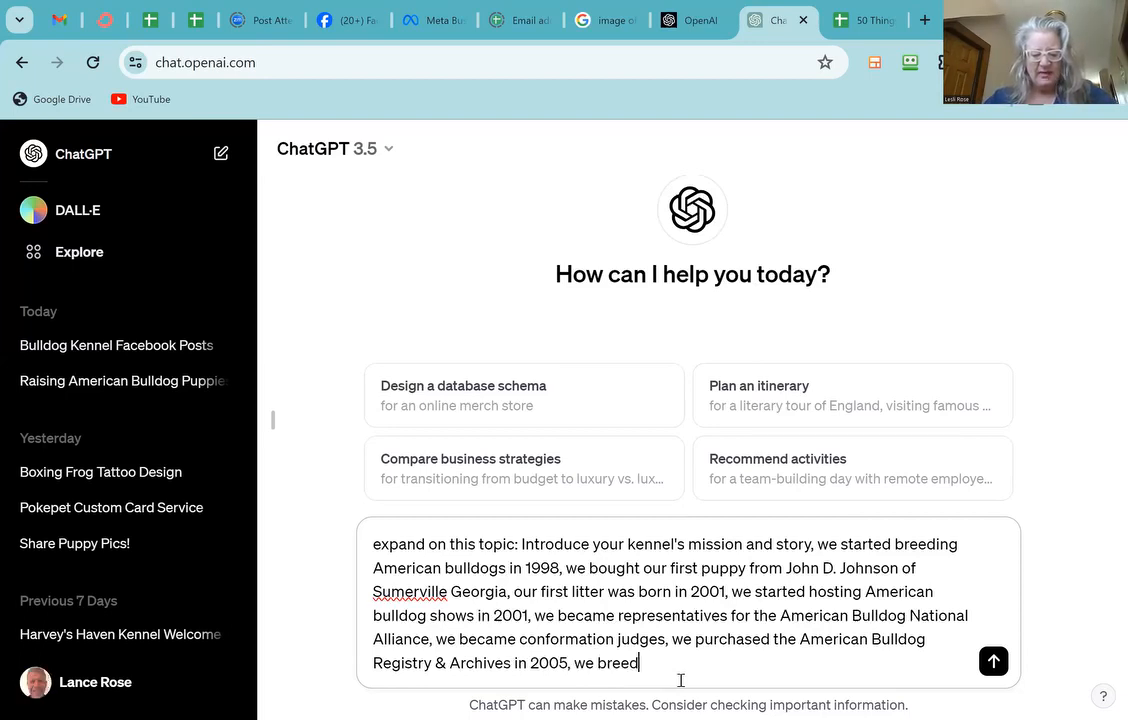
{"action": "type", "text": " the Clas"}
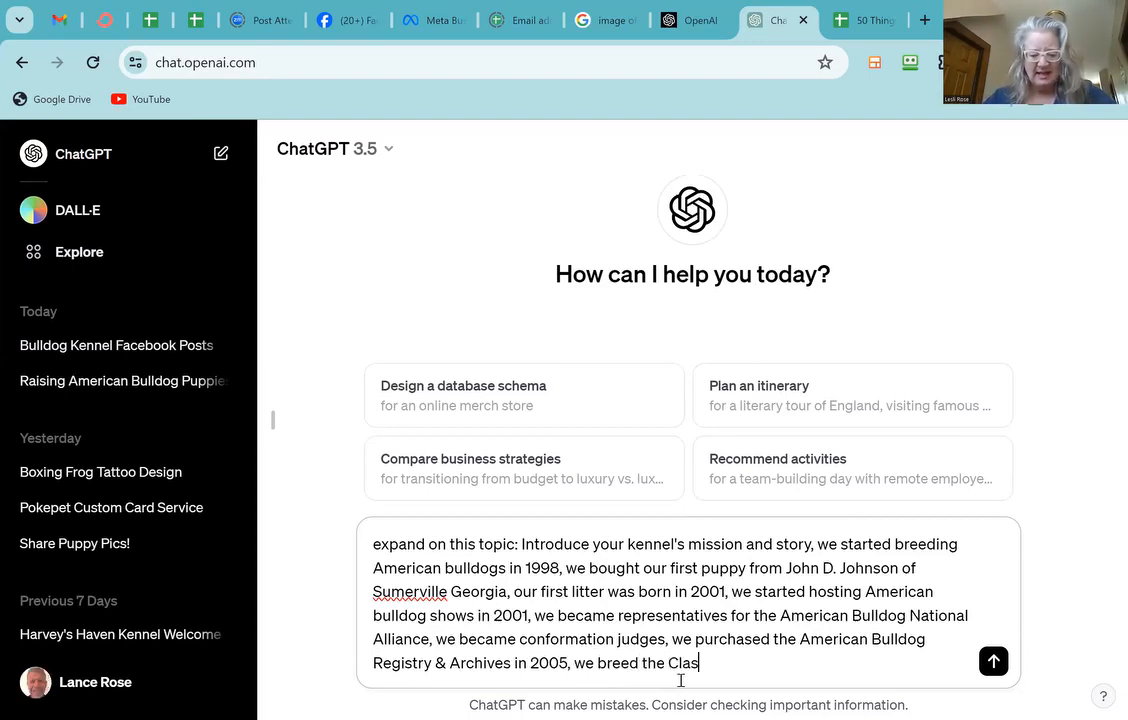
{"action": "type", "text": "sic Type "}
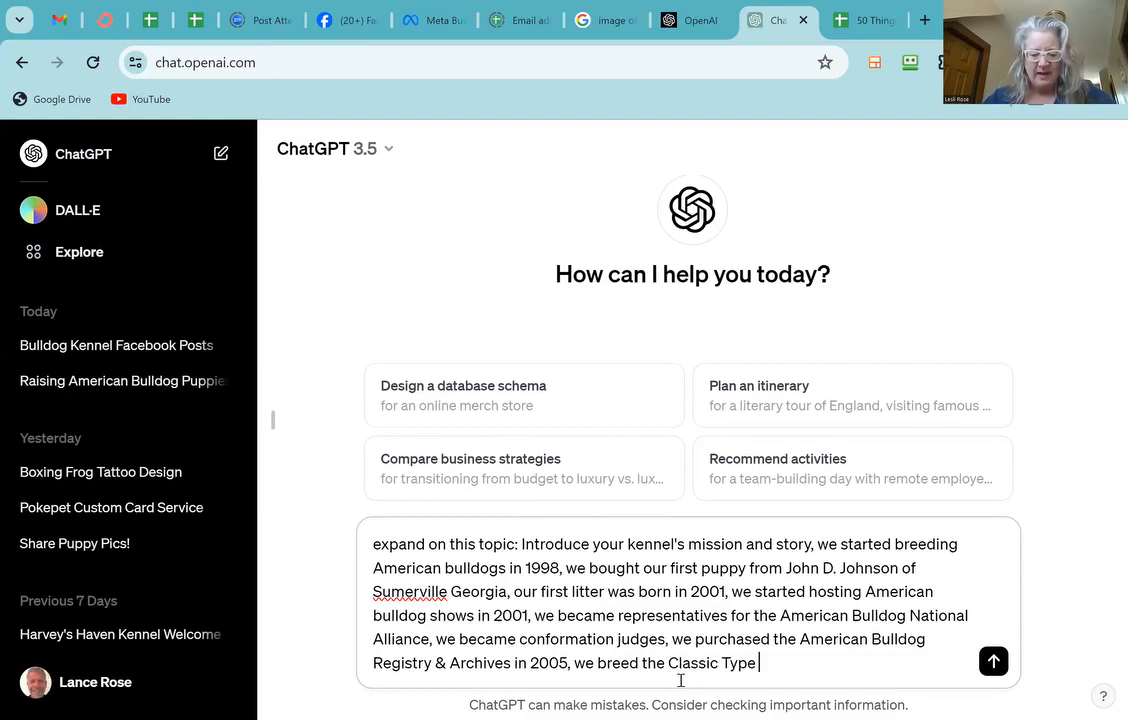
{"action": "type", "text": "of Amer"}
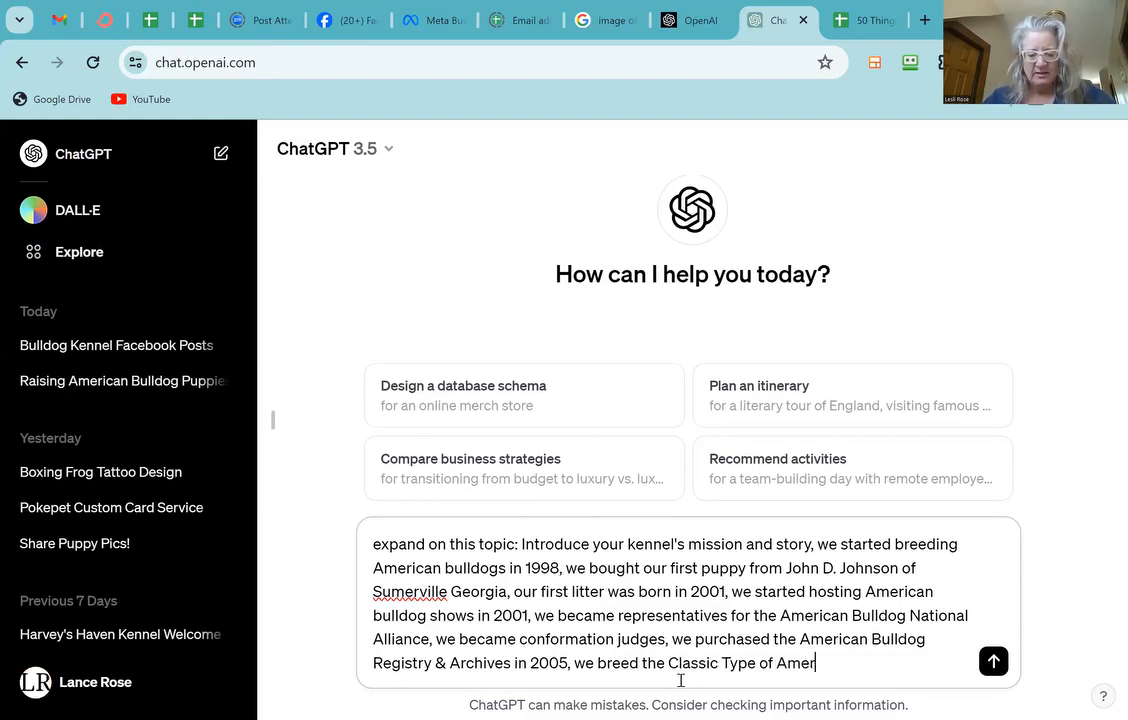
{"action": "type", "text": "ican Bulldo"}
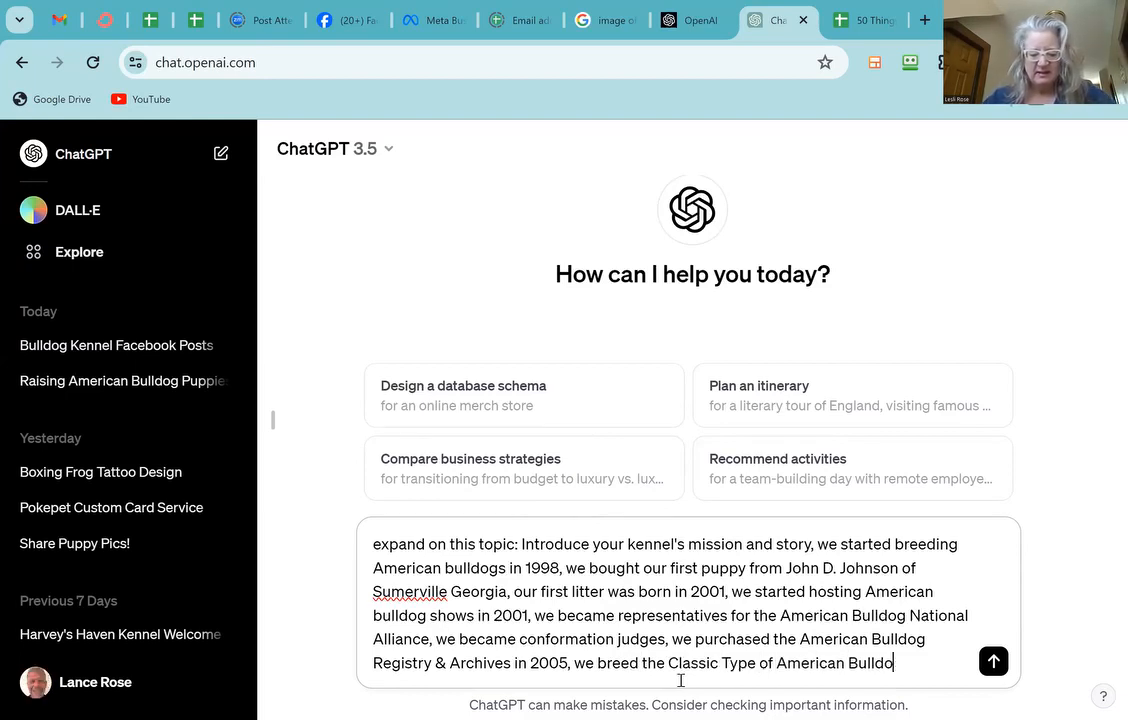
{"action": "type", "text": "gs, we "}
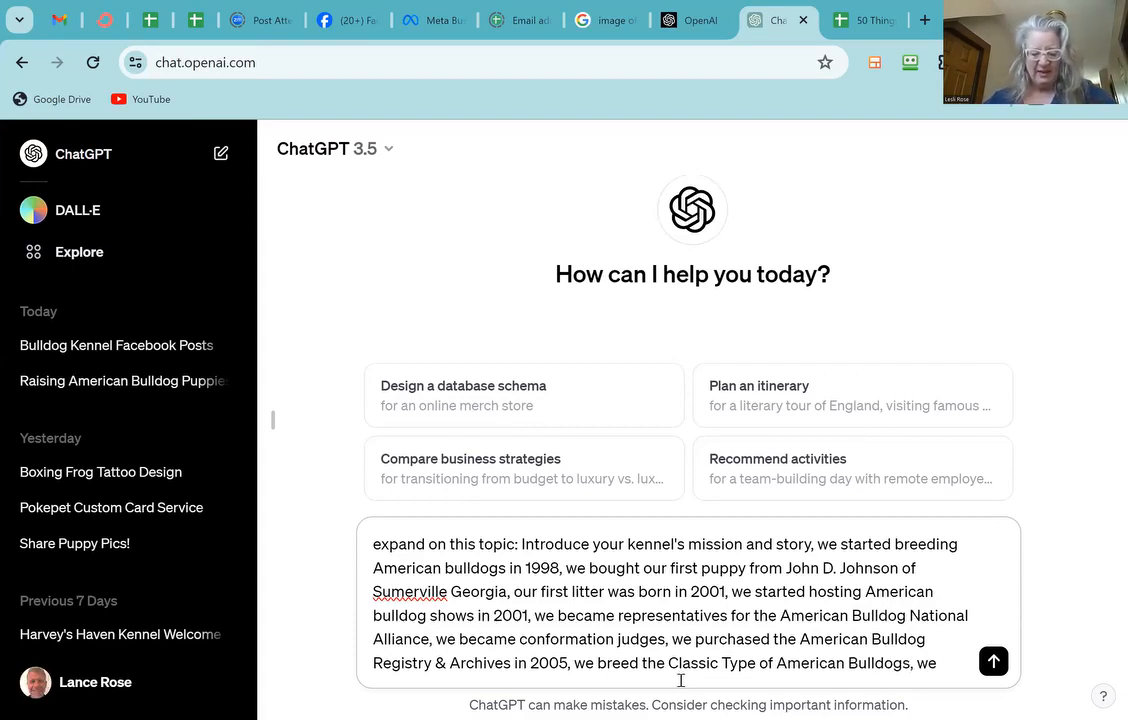
{"action": "type", "text": "health "}
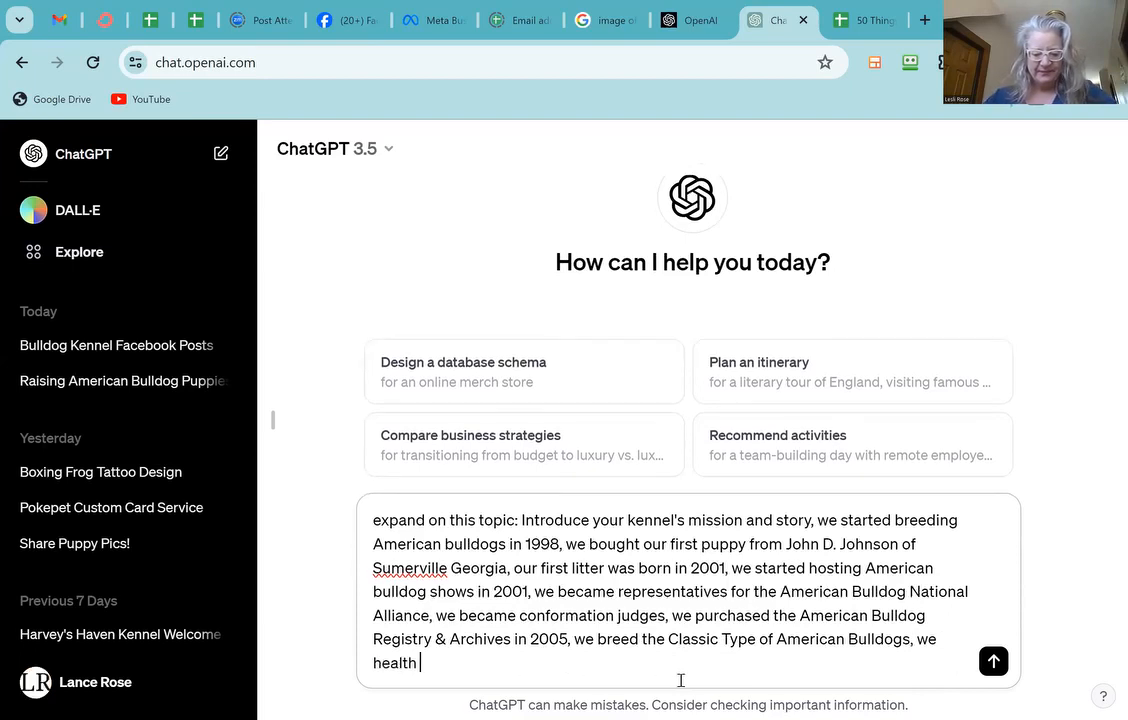
{"action": "type", "text": "test"}
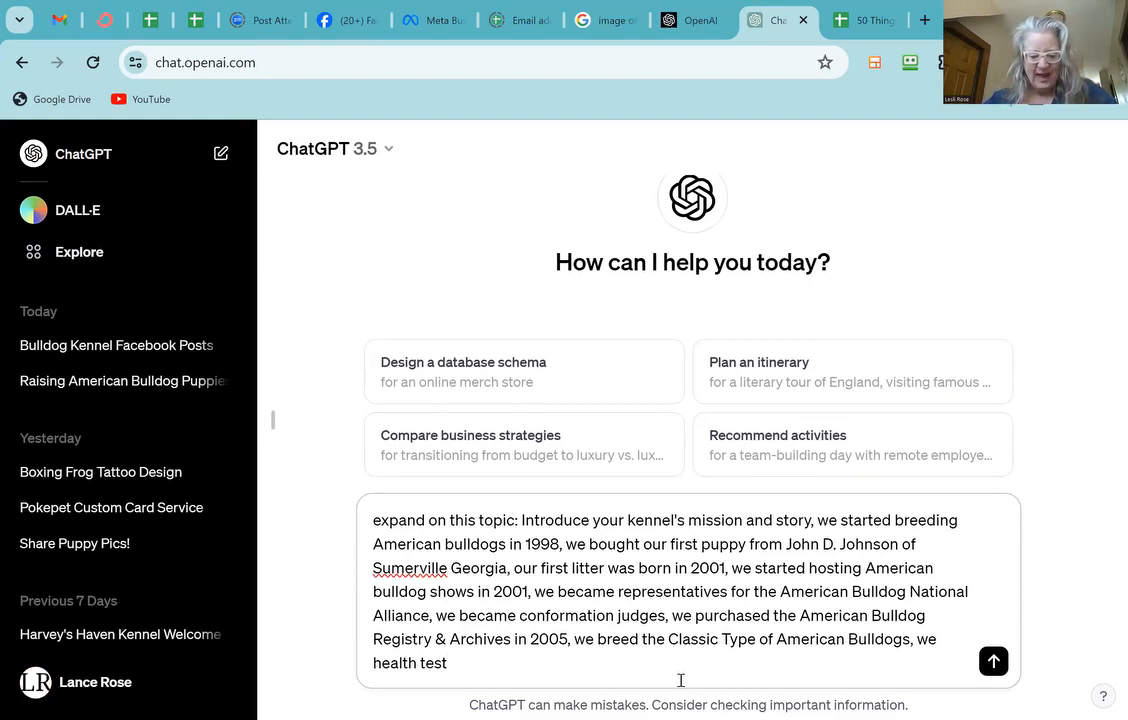
{"action": "type", "text": "  and we are "}
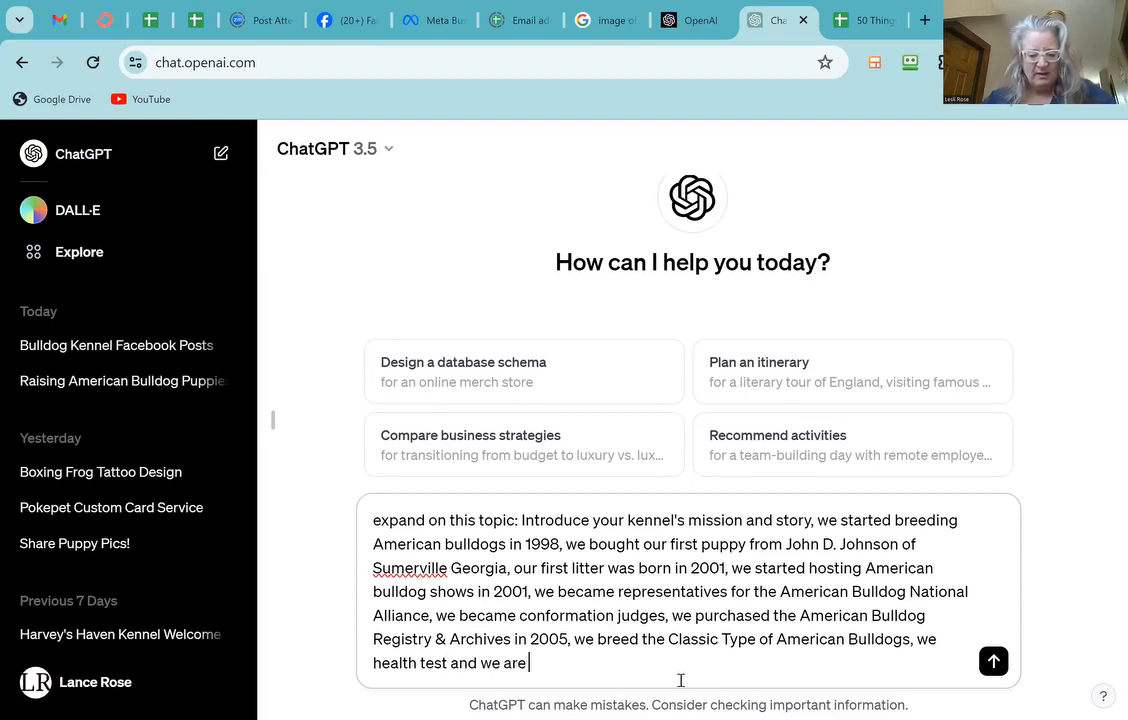
{"action": "type", "text": "select"}
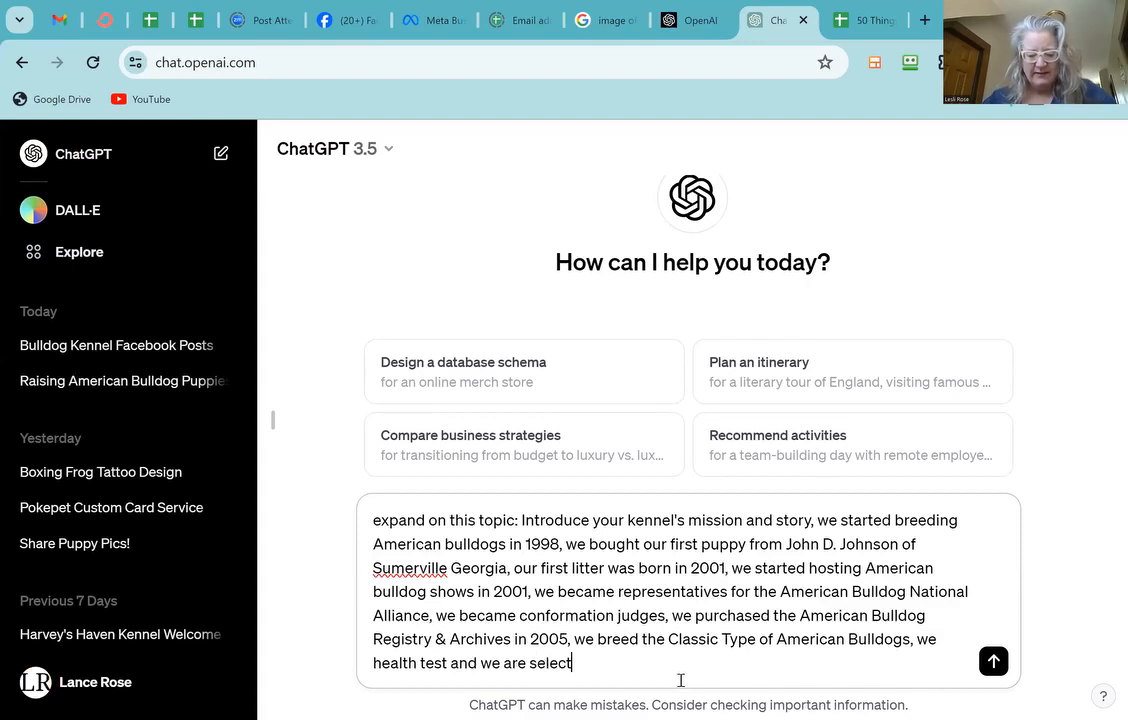
{"action": "type", "text": "ive about"}
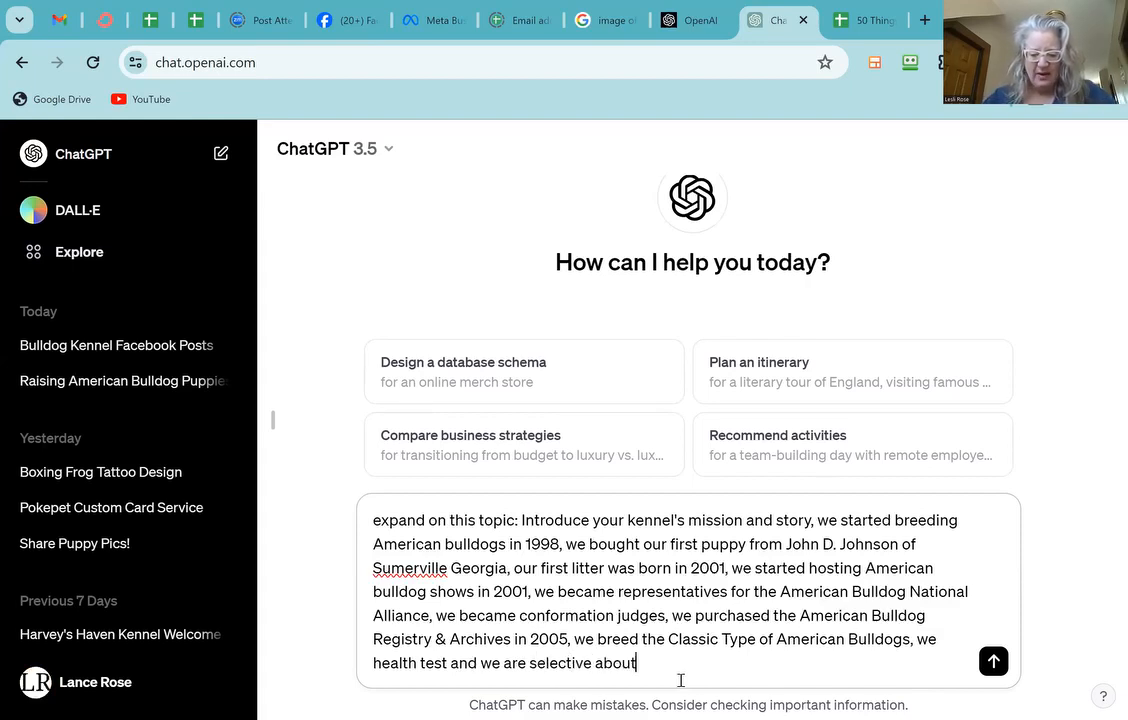
{"action": "type", "text": " our p"}
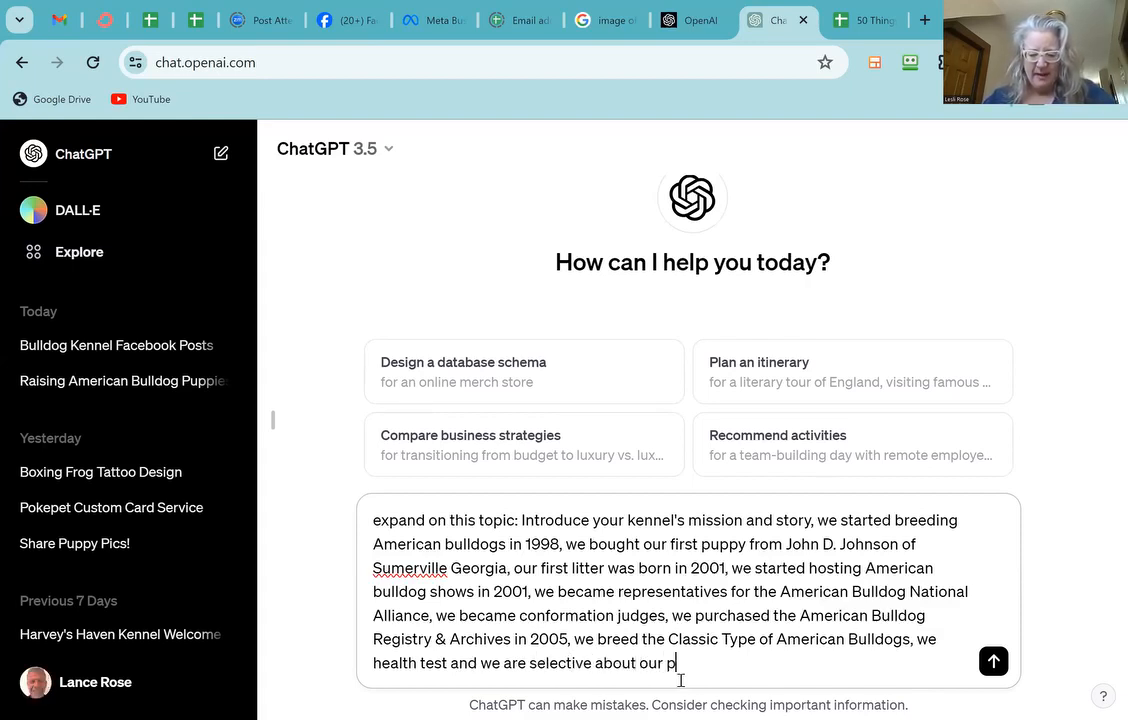
{"action": "type", "text": "uppy buy"}
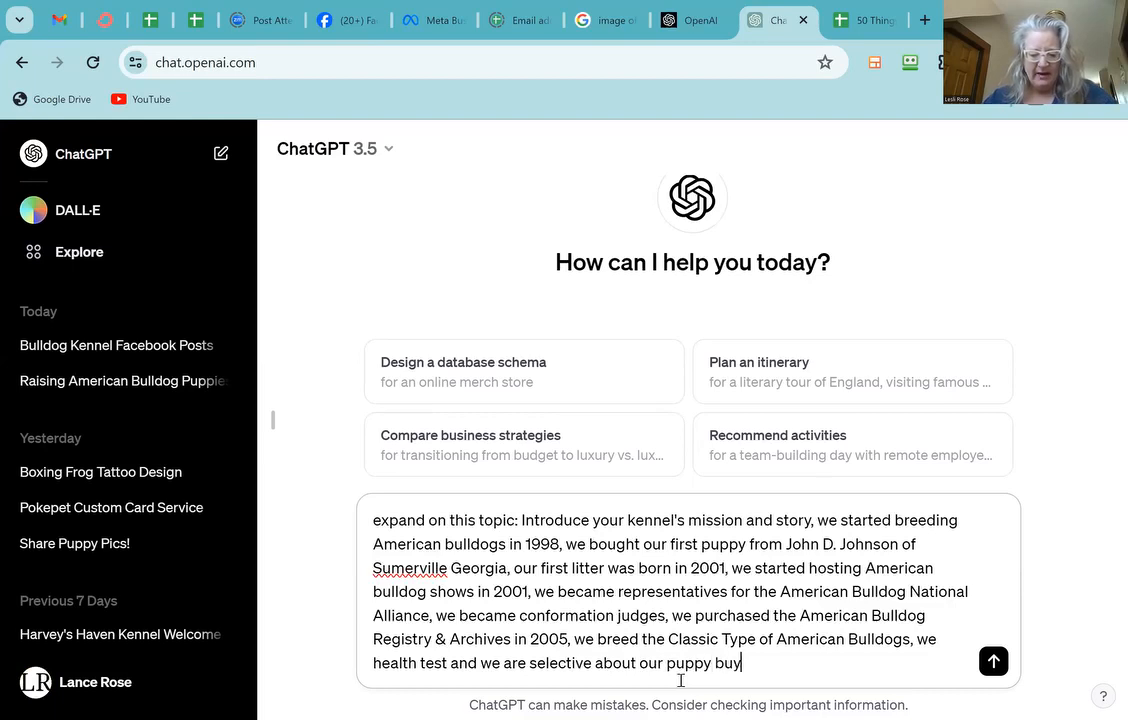
{"action": "type", "text": "er famil"}
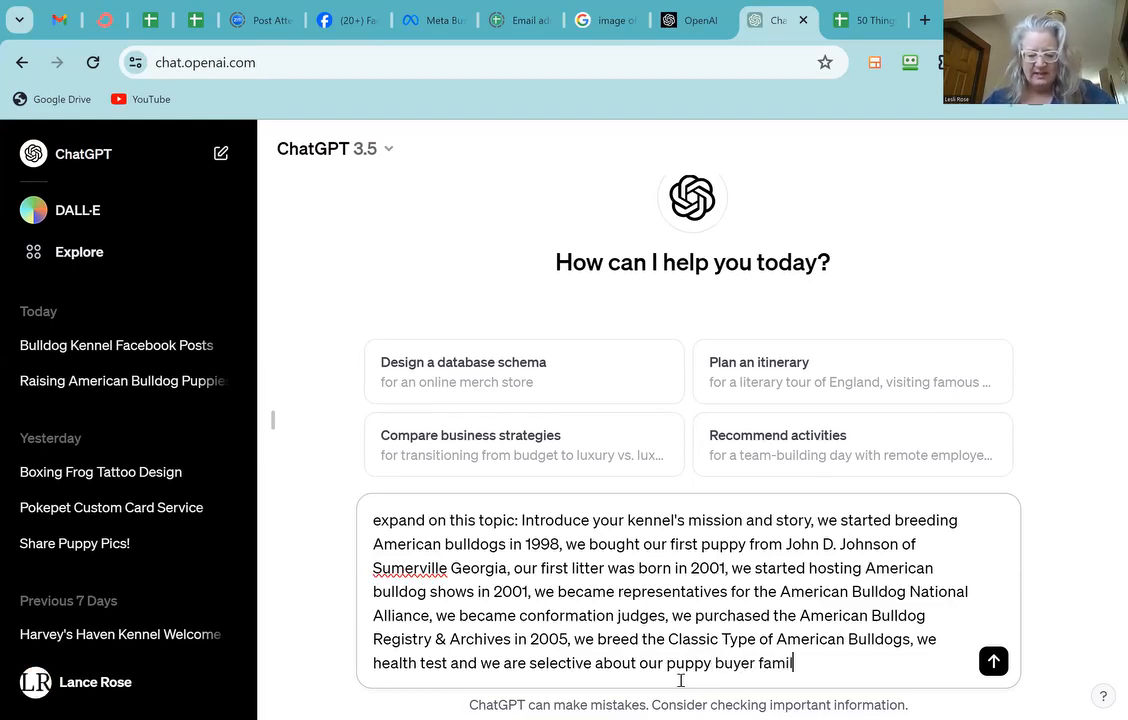
{"action": "type", "text": "ies, we"}
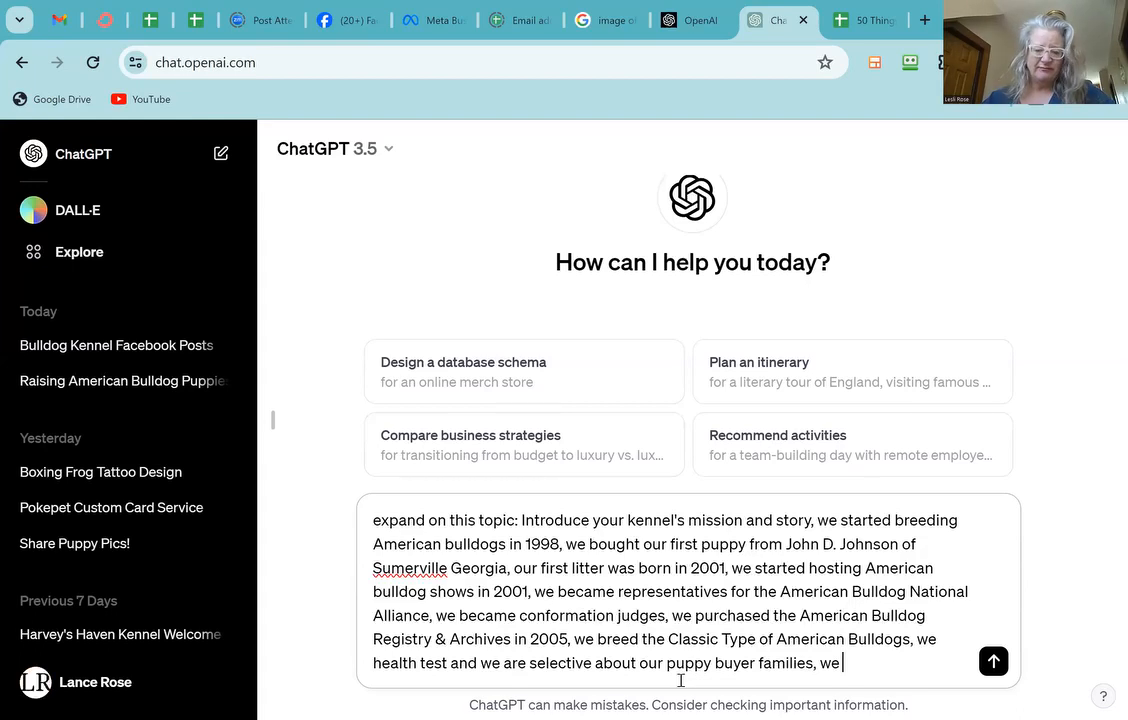
{"action": "type", "text": "stri"}
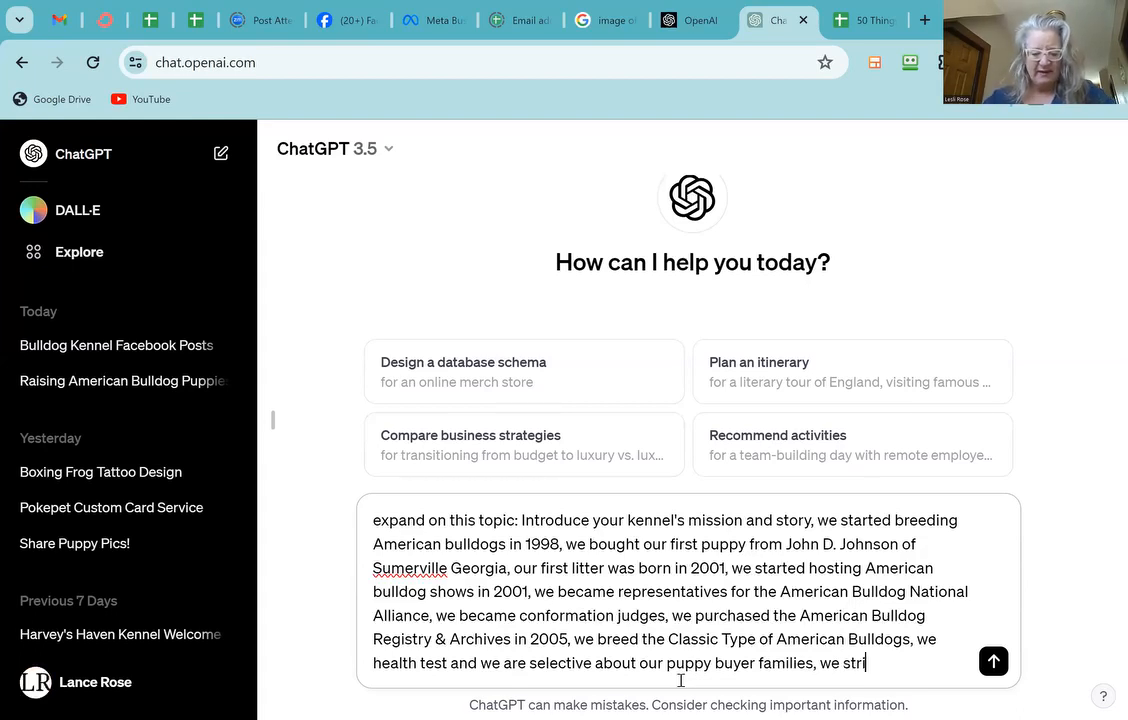
{"action": "type", "text": "ve for"}
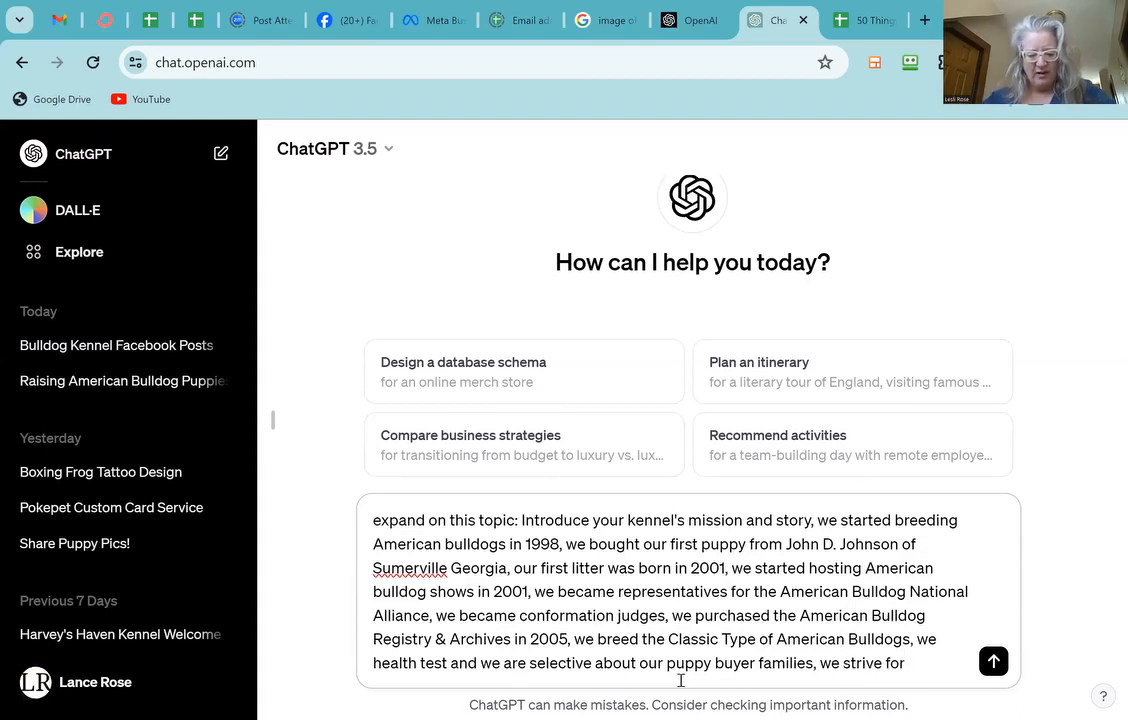
{"action": "type", "text": " exce"}
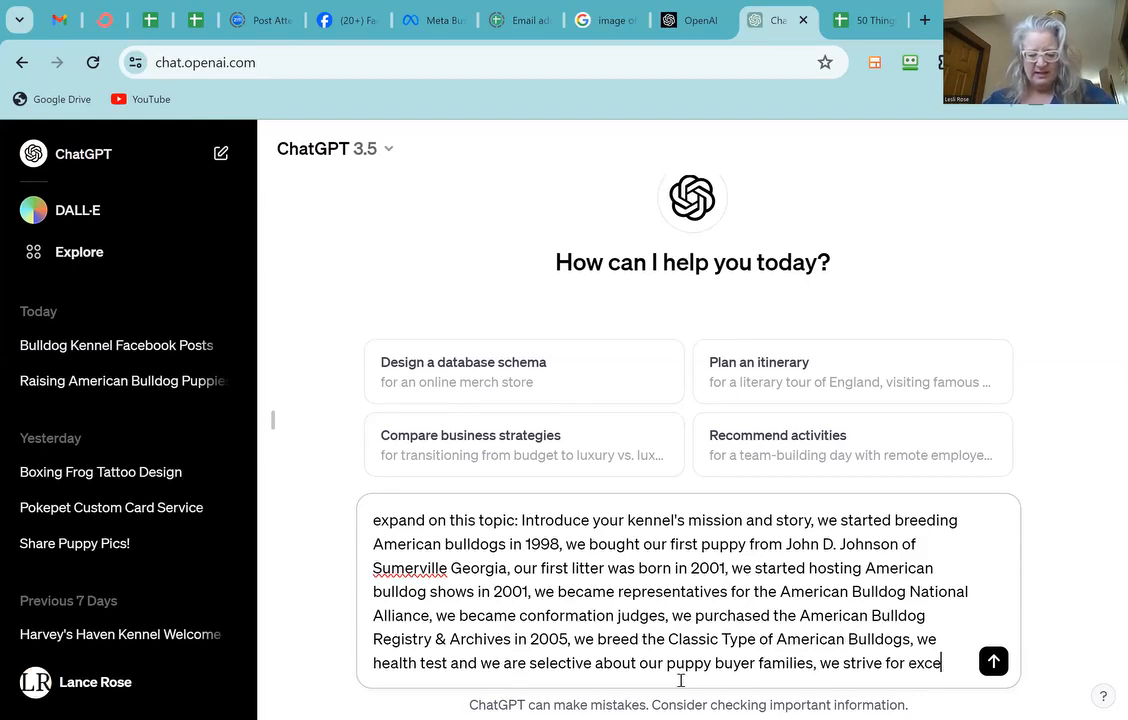
{"action": "type", "text": "llent"}
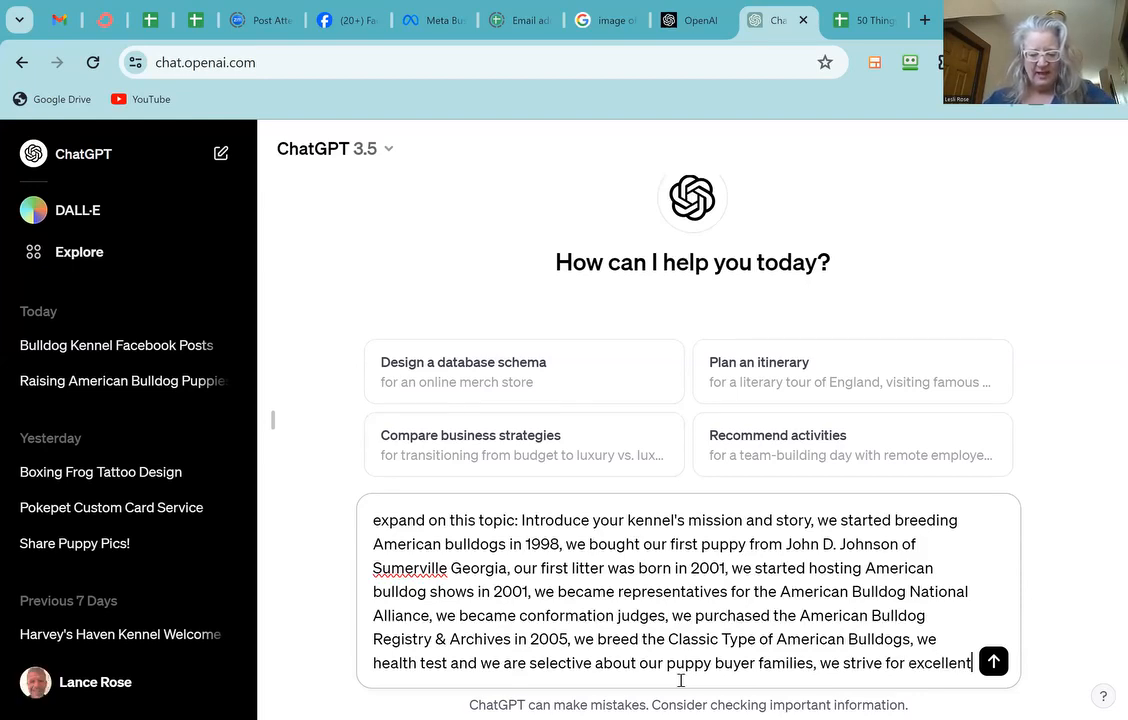
{"action": "type", "text": " health and co"}
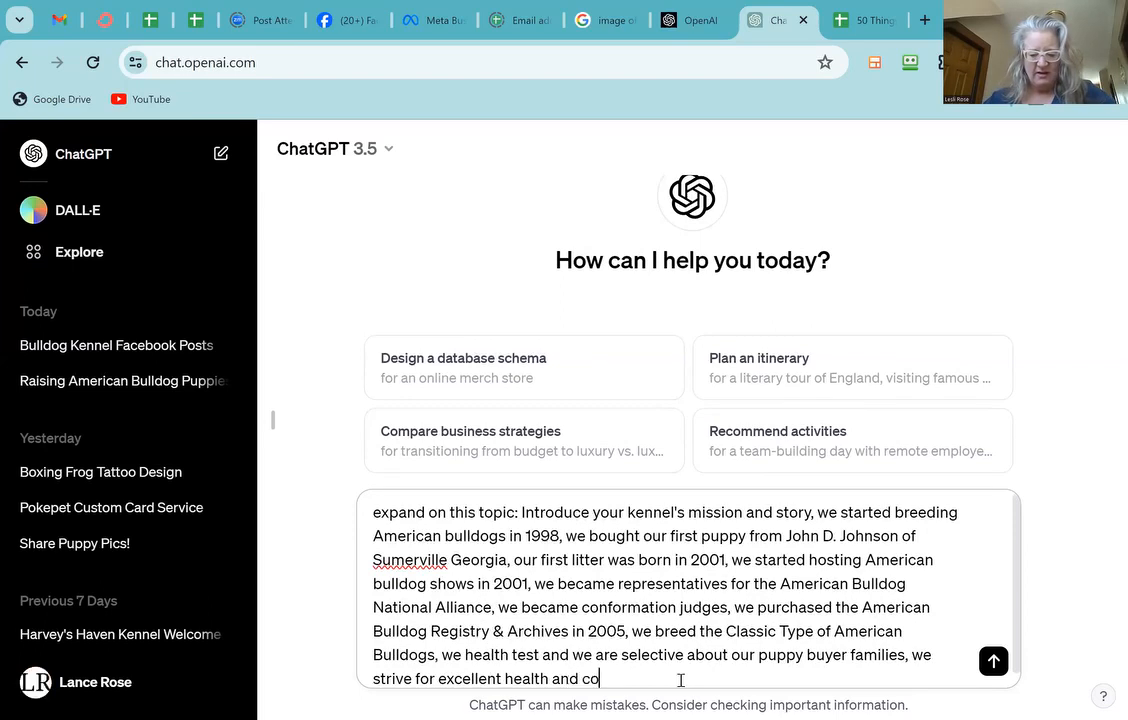
{"action": "type", "text": "nform"}
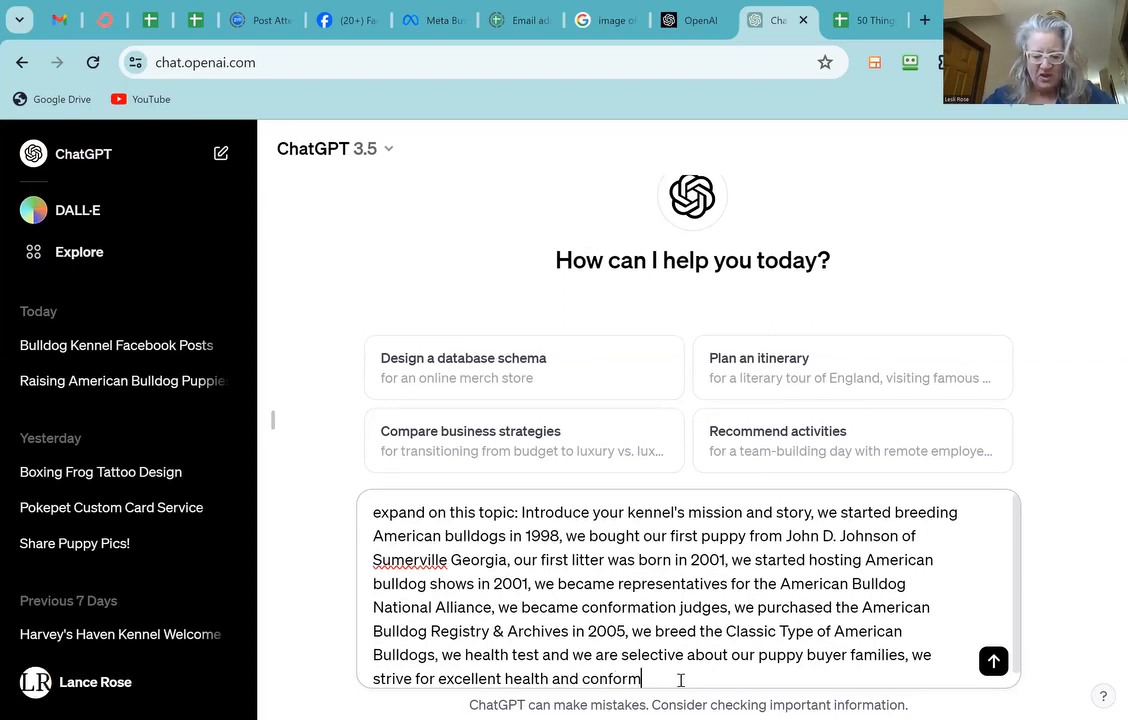
{"action": "type", "text": "ation"}
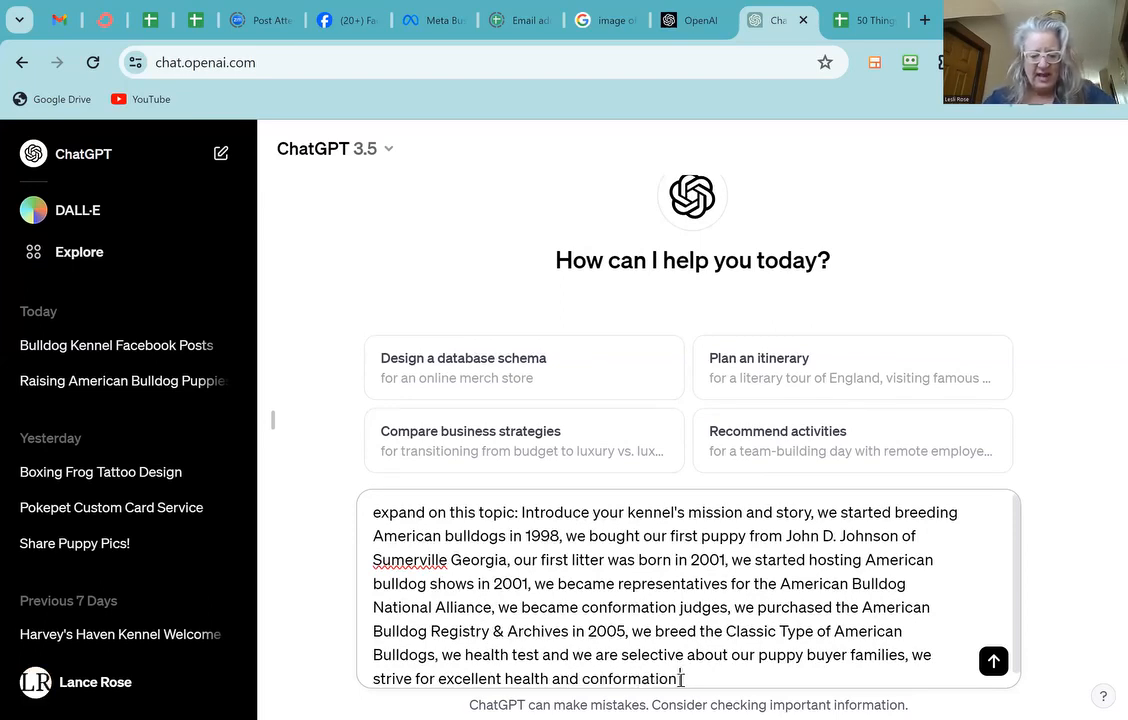
{"action": "type", "text": " and t"}
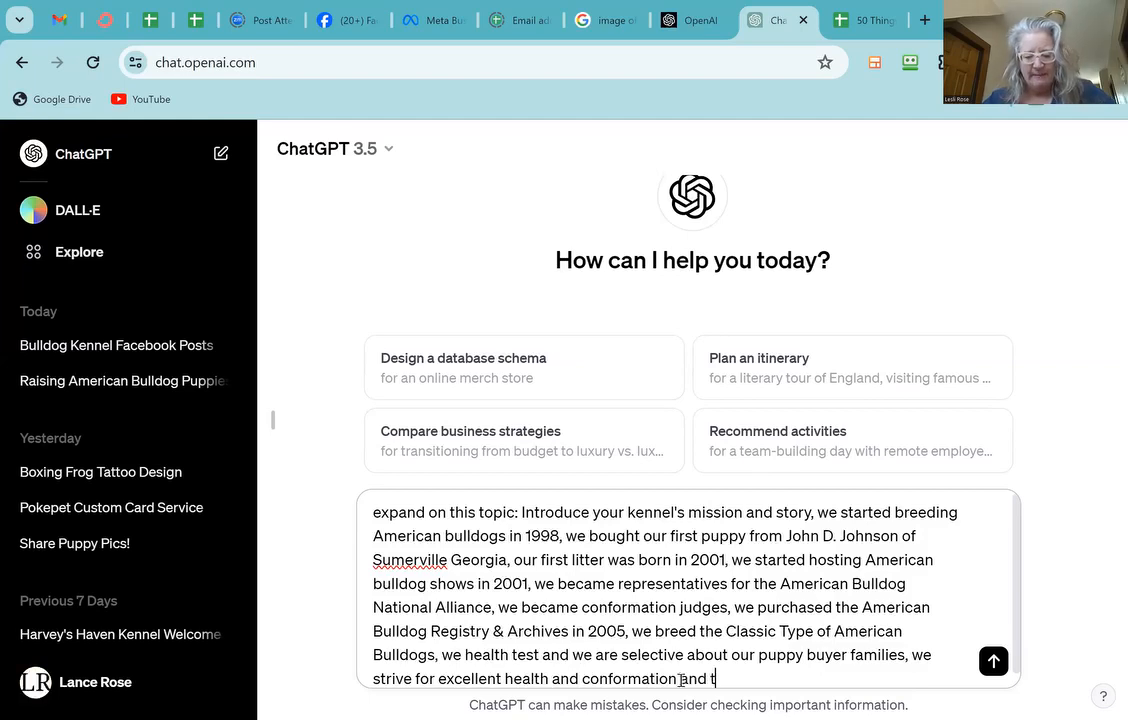
{"action": "type", "text": "empera"}
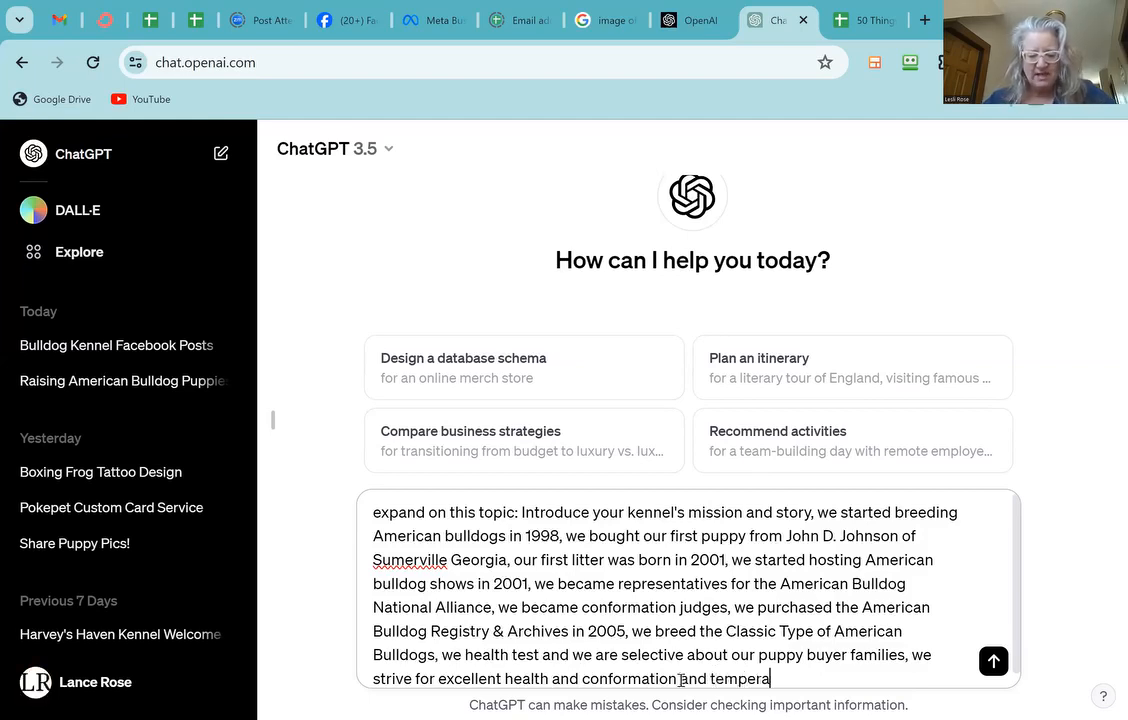
{"action": "type", "text": "ment"}
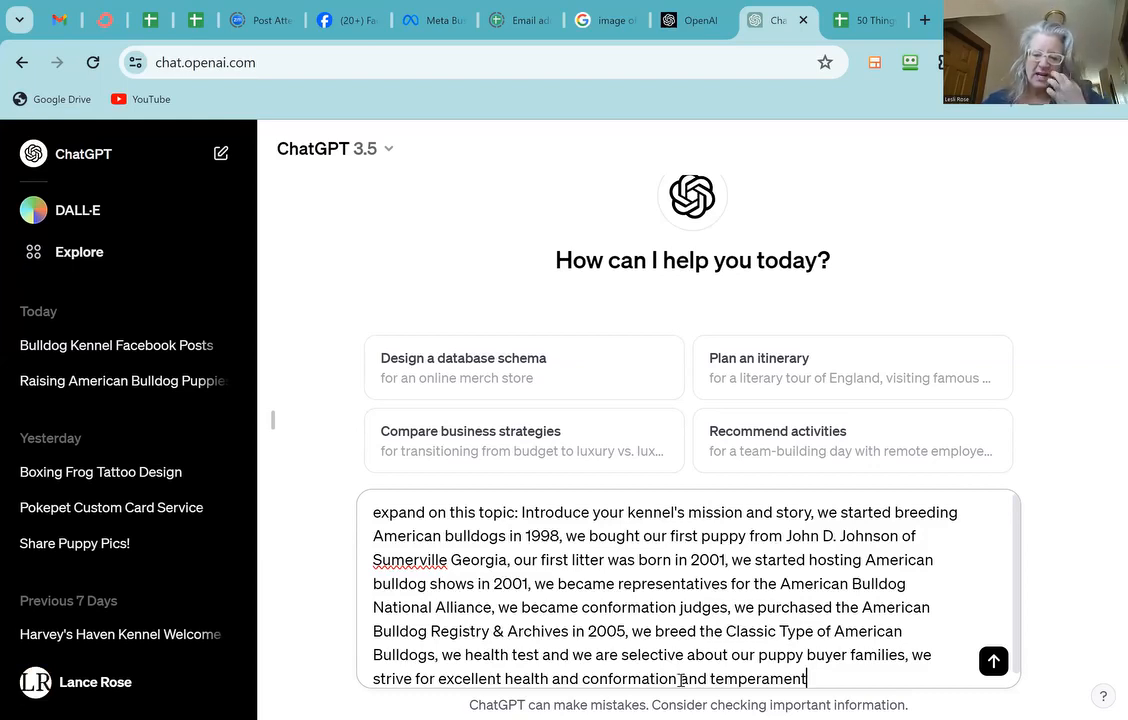
{"action": "type", "text": "."}
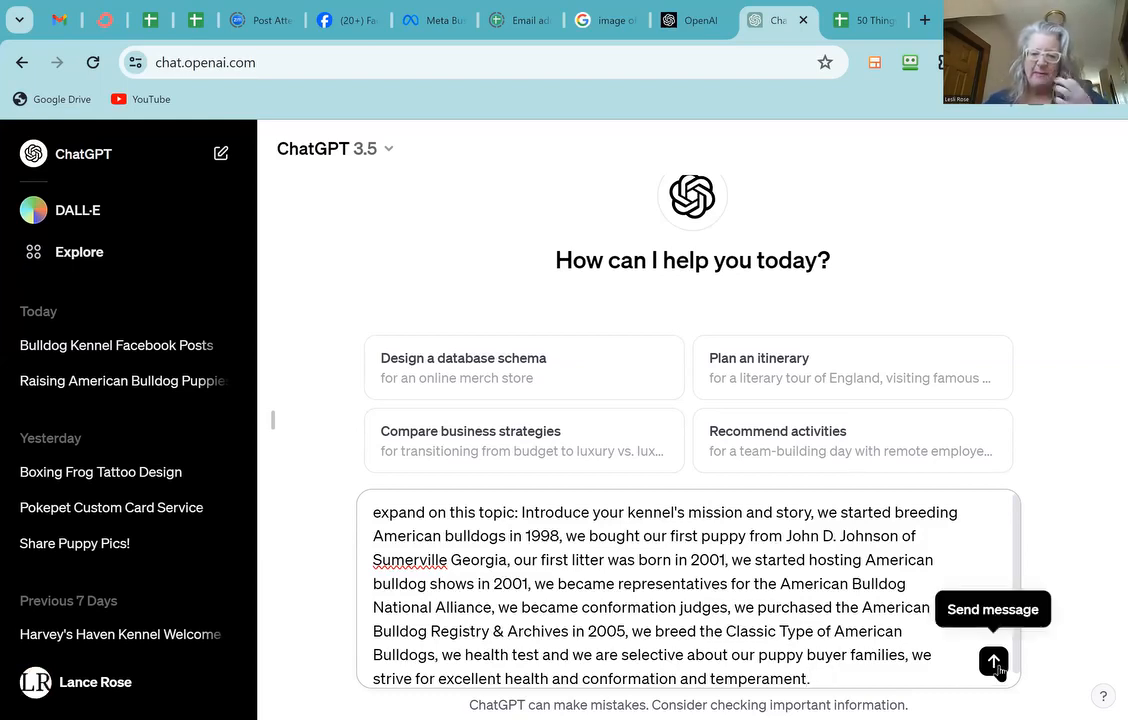
{"action": "left_click", "coordinate": [993, 662]}
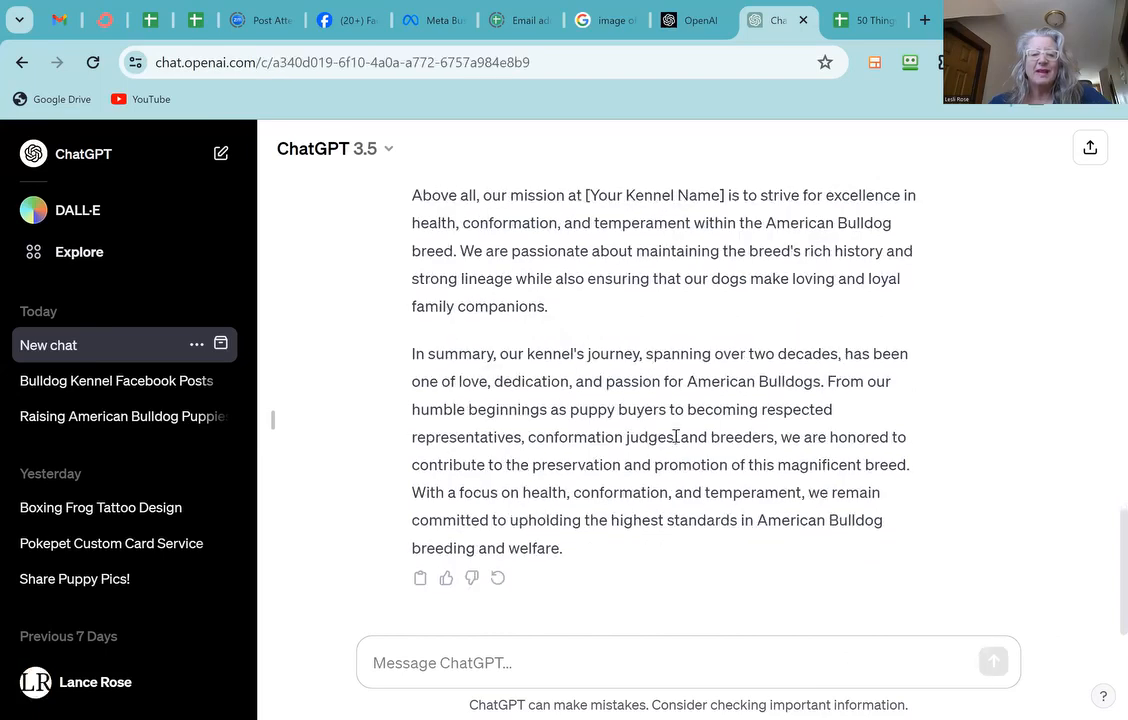
Step: Copy the expanded kennel mission-and-story write-up from ChatGPT's reply
{"action": "left_click", "coordinate": [420, 582]}
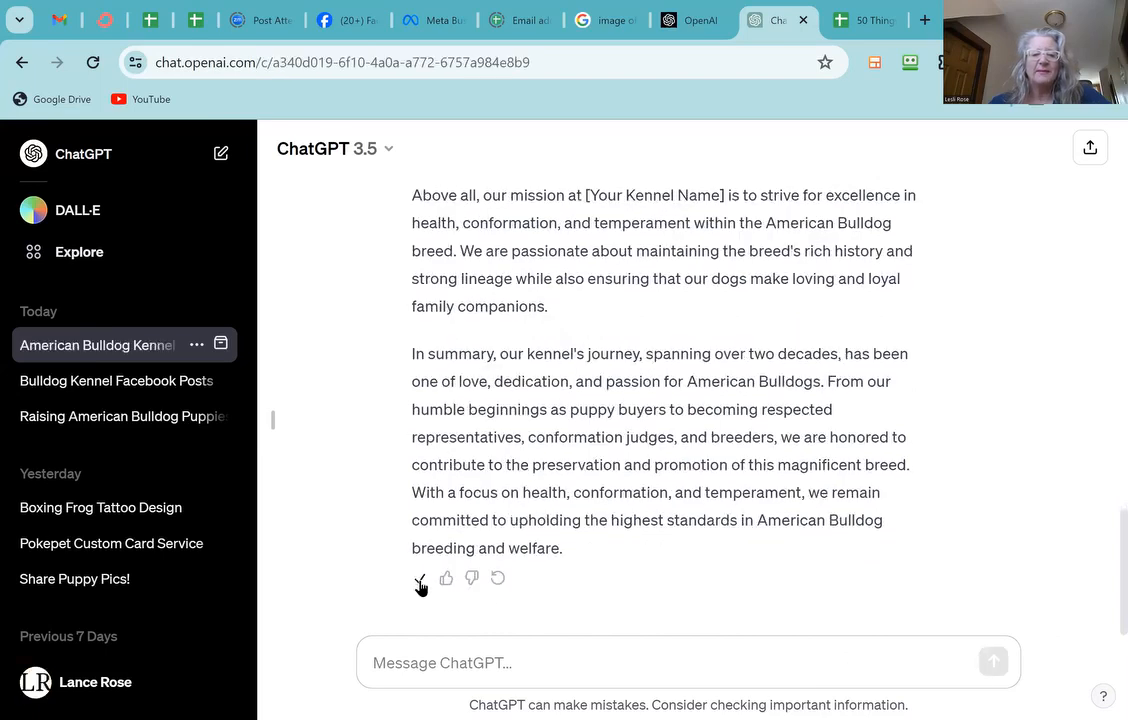
{"action": "left_click", "coordinate": [443, 667]}
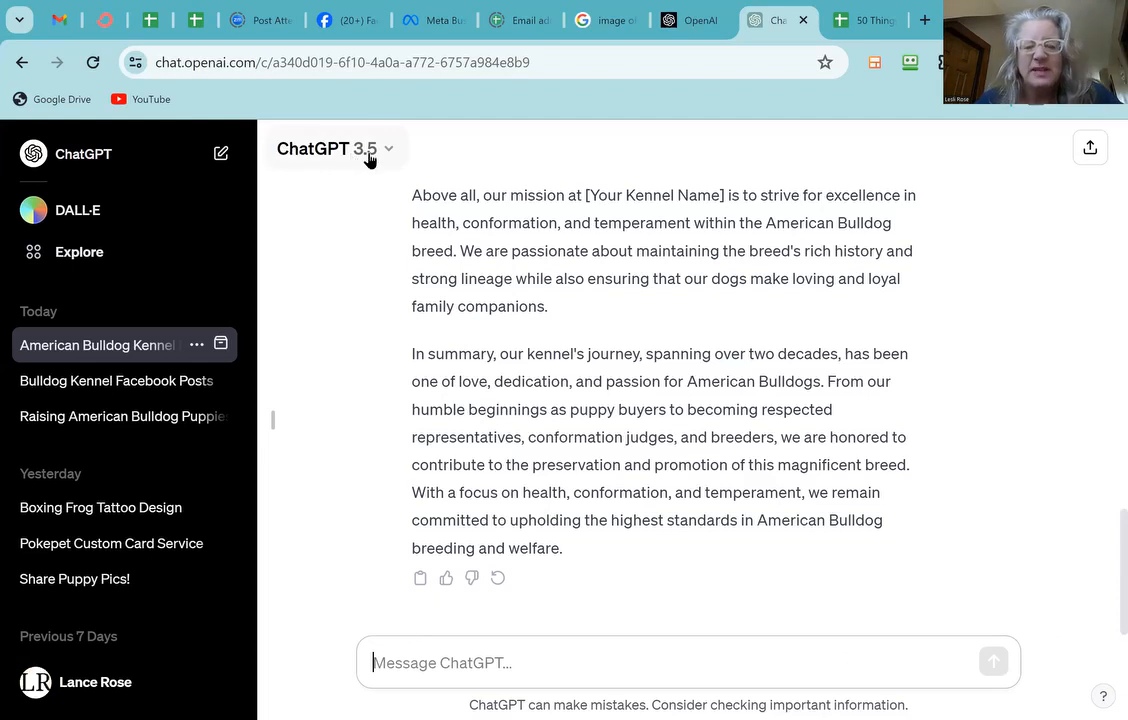
{"action": "scroll", "coordinate": [624, 433], "scroll_direction": "up", "scroll_amount": 10}
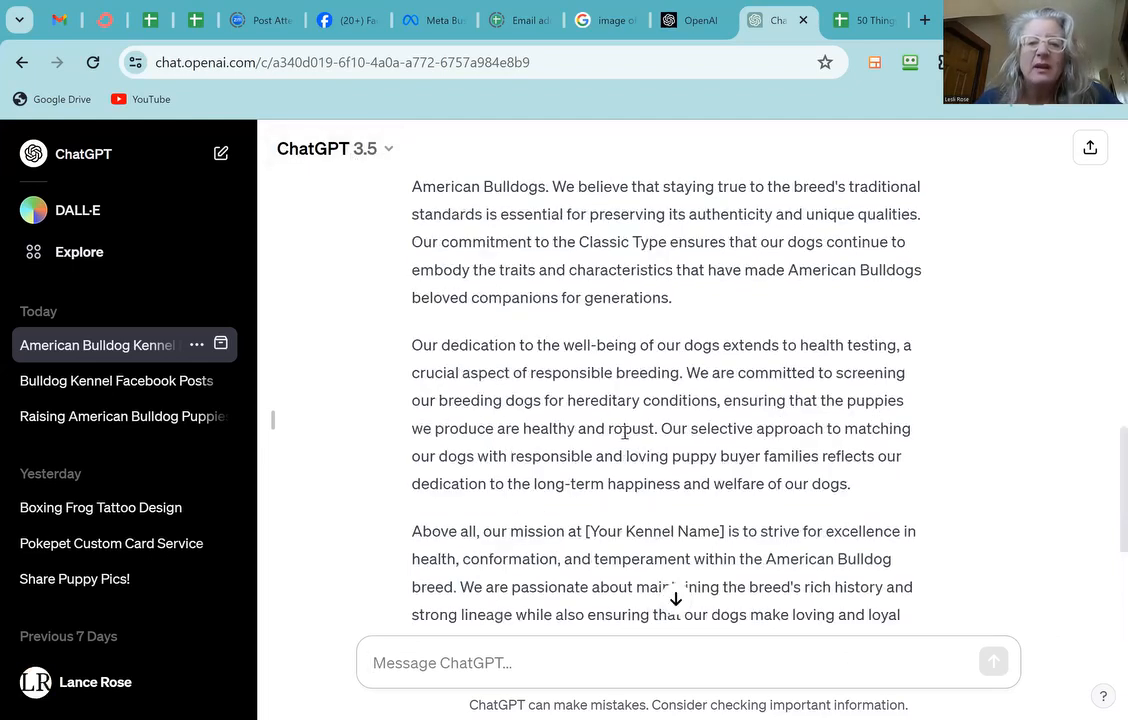
{"action": "scroll", "coordinate": [624, 433], "scroll_direction": "down", "scroll_amount": 5}
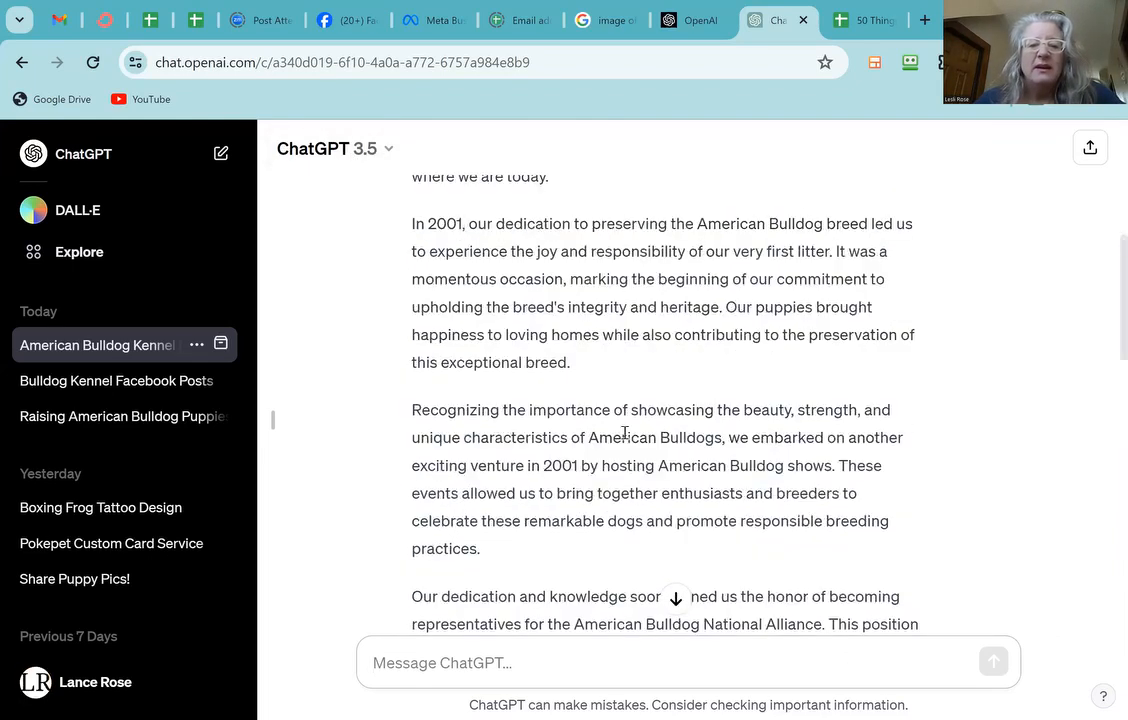
{"action": "scroll", "coordinate": [624, 433], "scroll_direction": "down", "scroll_amount": 8}
{"action": "scroll", "coordinate": [626, 438], "scroll_direction": "down", "scroll_amount": 4}
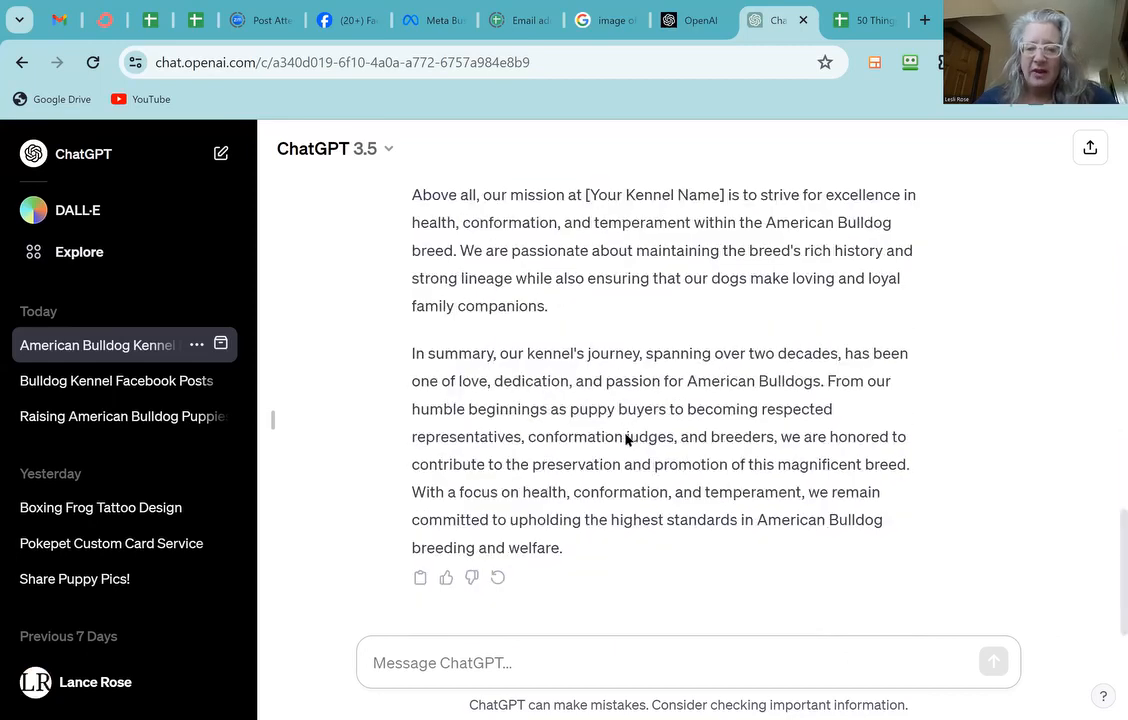
{"action": "scroll", "coordinate": [626, 440], "scroll_direction": "up", "scroll_amount": 15}
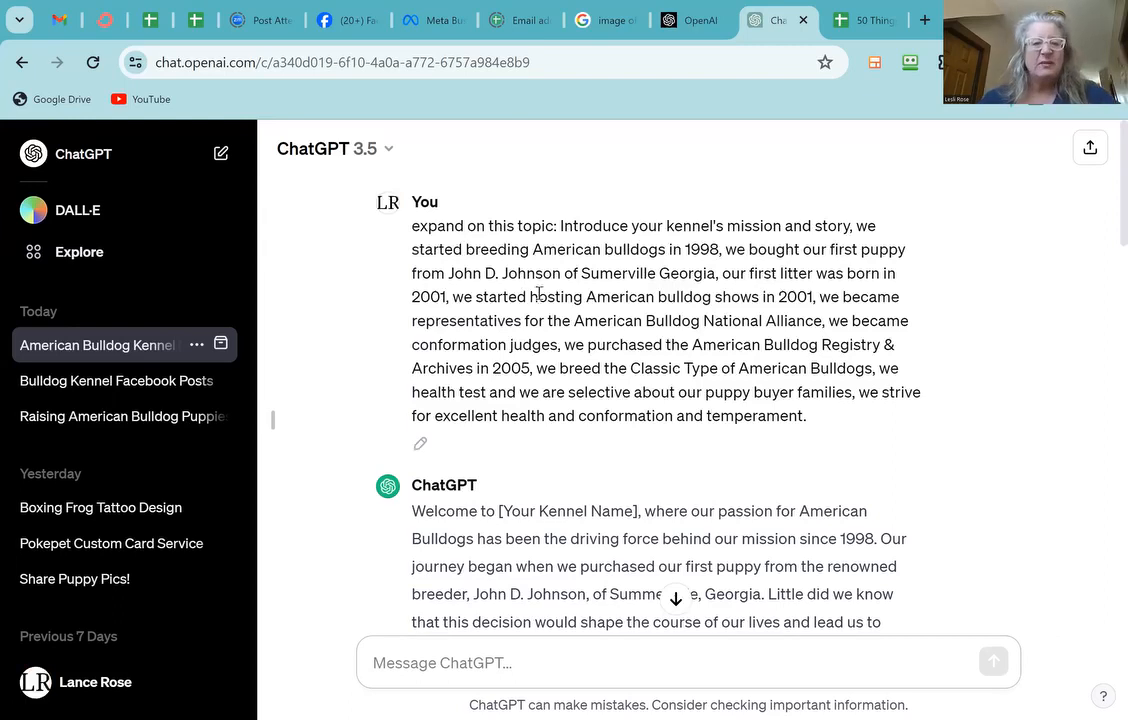
Step: Switch to GPT-4 and reopen the Bulldog Kennel Facebook Posts conversation
{"action": "left_click", "coordinate": [379, 157]}
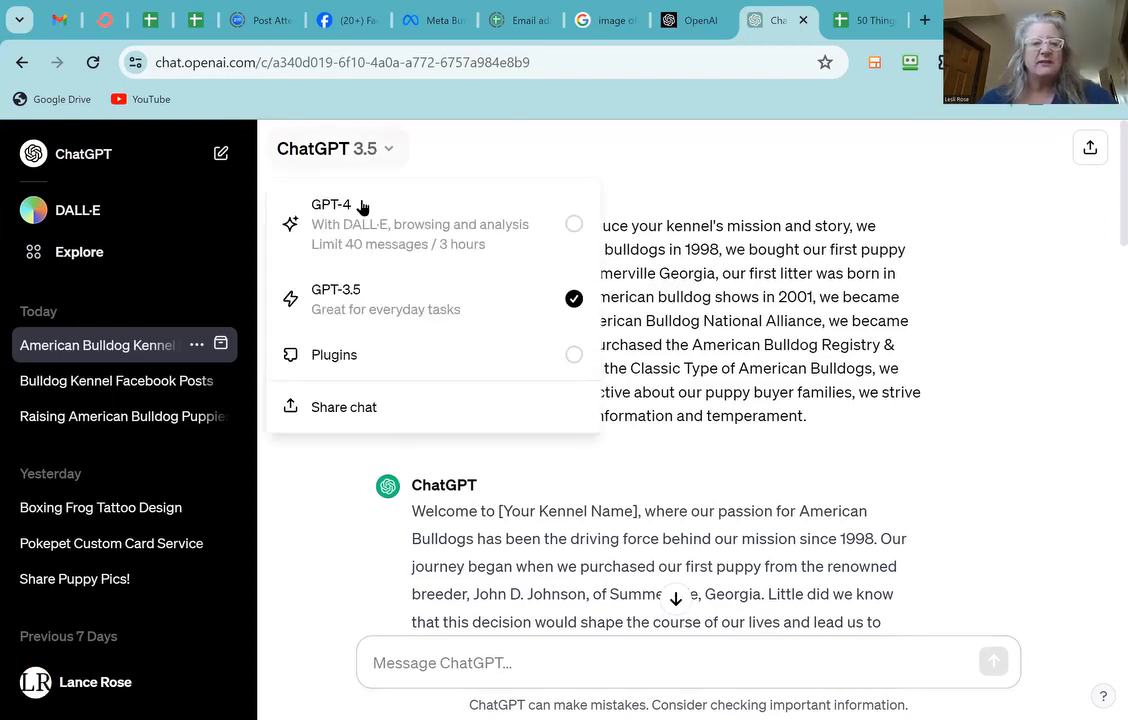
{"action": "left_click", "coordinate": [365, 220]}
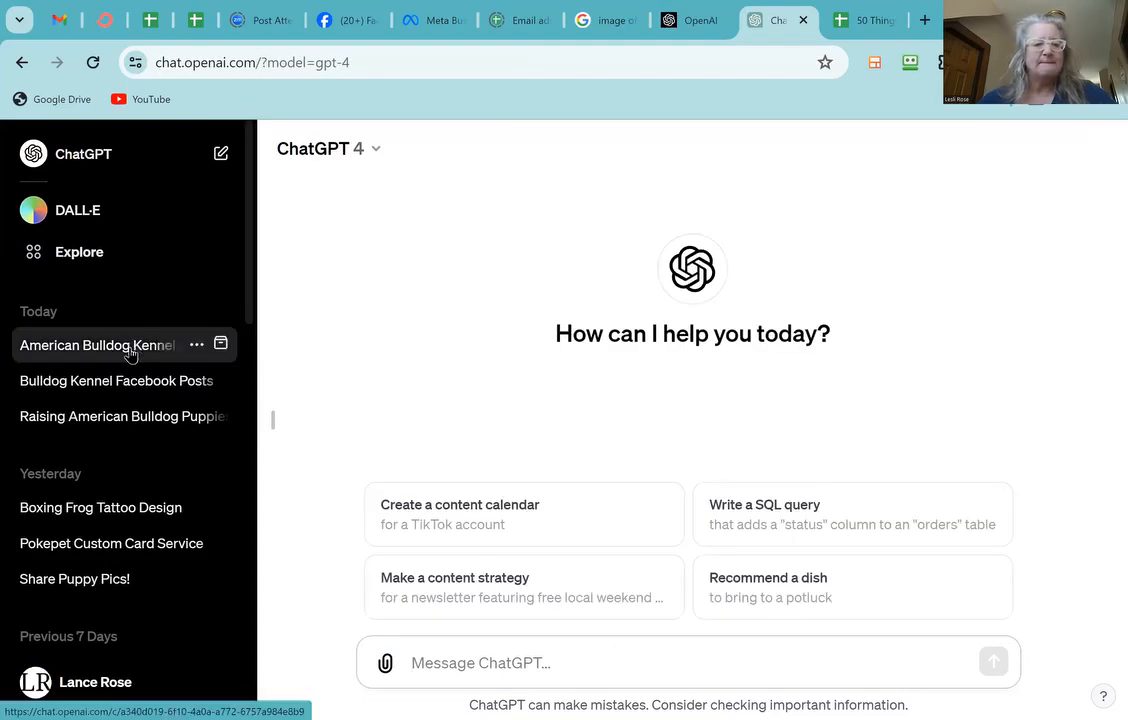
{"action": "left_click", "coordinate": [117, 385]}
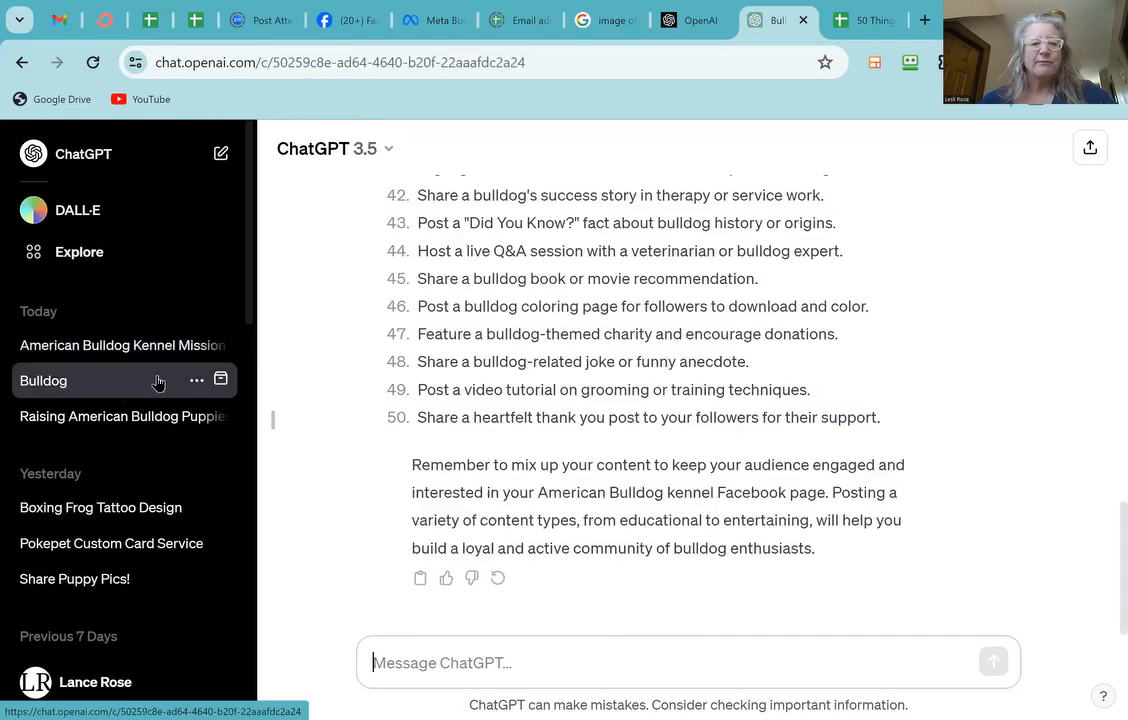
Step: Scroll through the 50 ideas and select idea 16, 'Share a recipe for homemade bulldog treats'
{"action": "scroll", "coordinate": [621, 422], "scroll_direction": "up", "scroll_amount": 6}
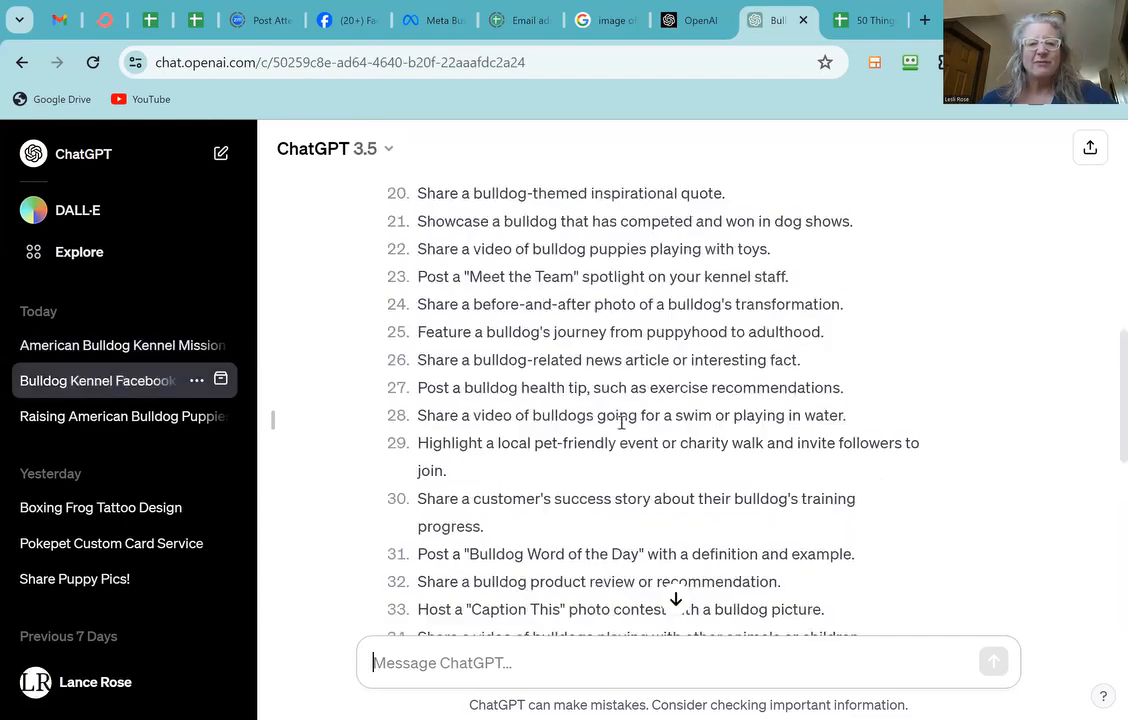
{"action": "scroll", "coordinate": [621, 422], "scroll_direction": "up", "scroll_amount": 5}
{"action": "scroll", "coordinate": [621, 422], "scroll_direction": "up", "scroll_amount": 2}
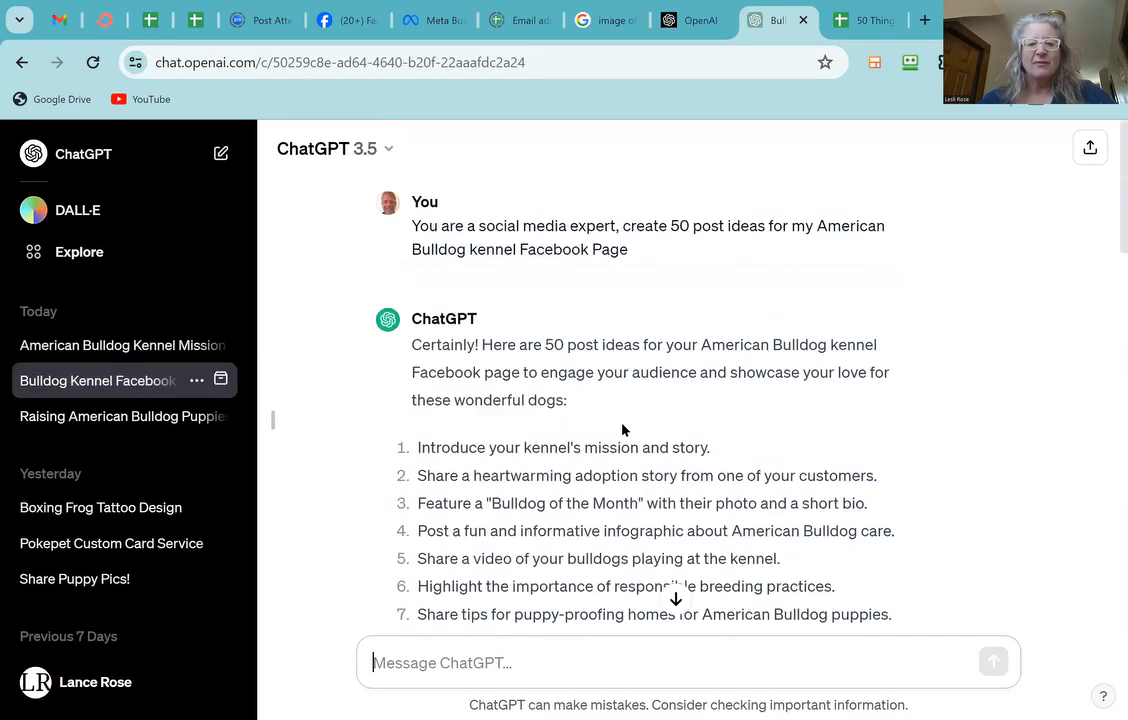
{"action": "scroll", "coordinate": [621, 422], "scroll_direction": "down", "scroll_amount": 1}
{"action": "scroll", "coordinate": [623, 421], "scroll_direction": "down", "scroll_amount": 1}
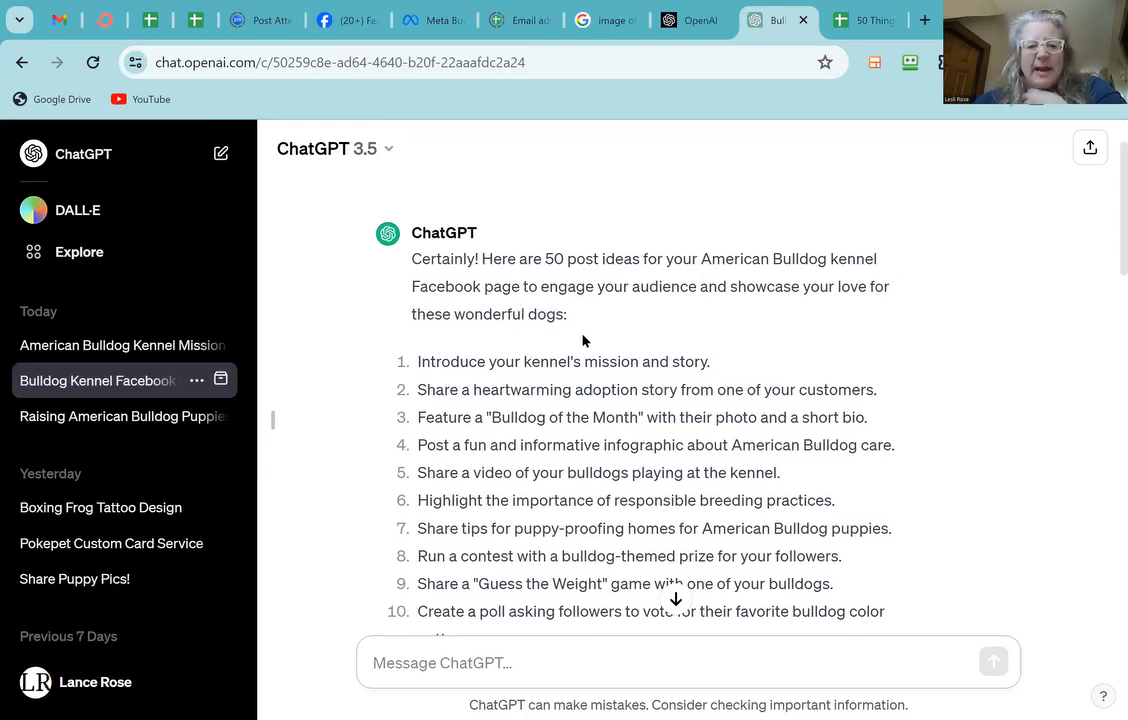
{"action": "scroll", "coordinate": [575, 385], "scroll_direction": "down", "scroll_amount": 1}
{"action": "scroll", "coordinate": [575, 385], "scroll_direction": "down", "scroll_amount": 1}
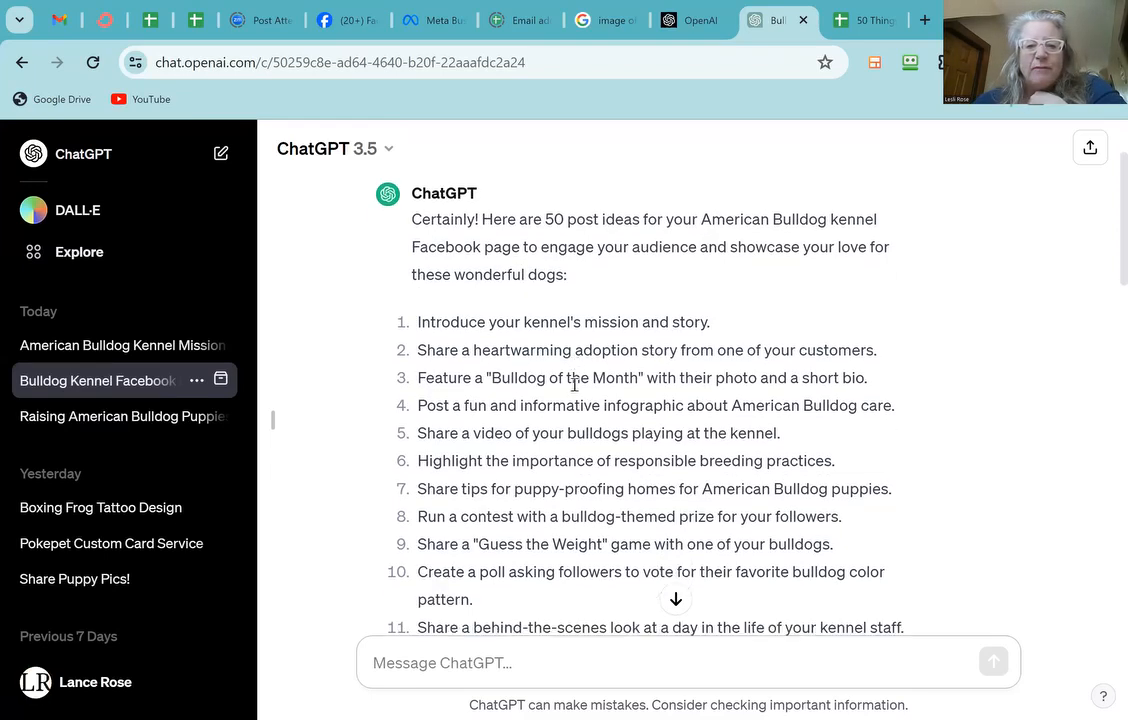
{"action": "scroll", "coordinate": [480, 390], "scroll_direction": "up", "scroll_amount": 1}
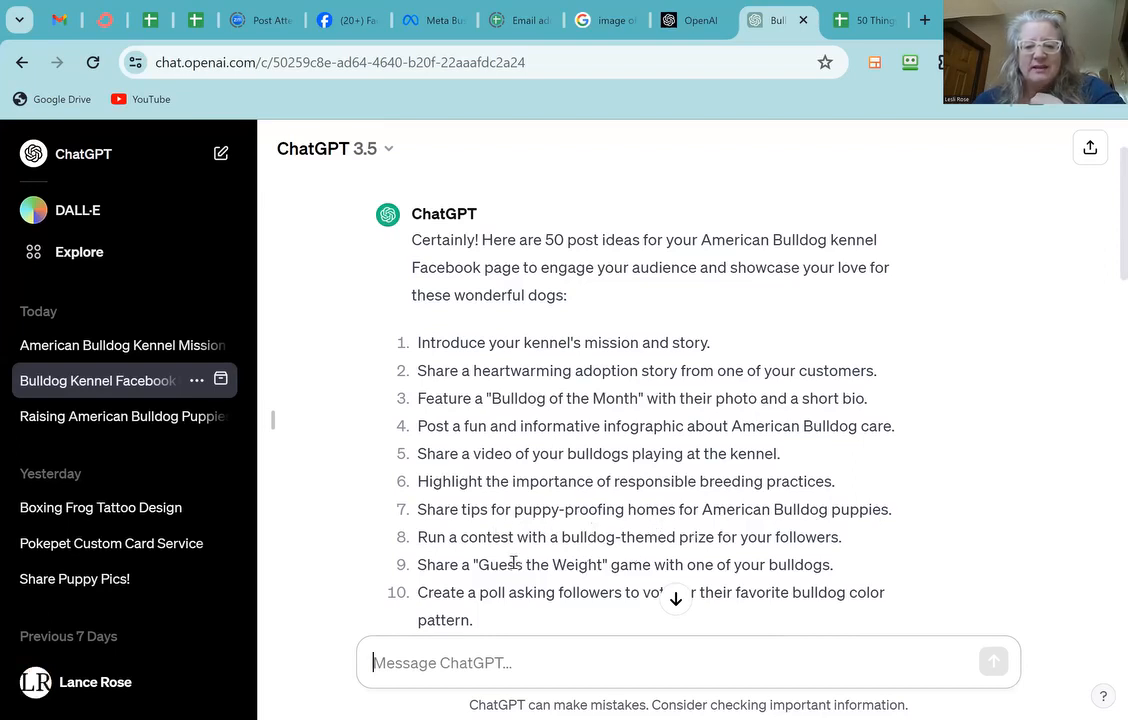
{"action": "scroll", "coordinate": [513, 562], "scroll_direction": "down", "scroll_amount": 2}
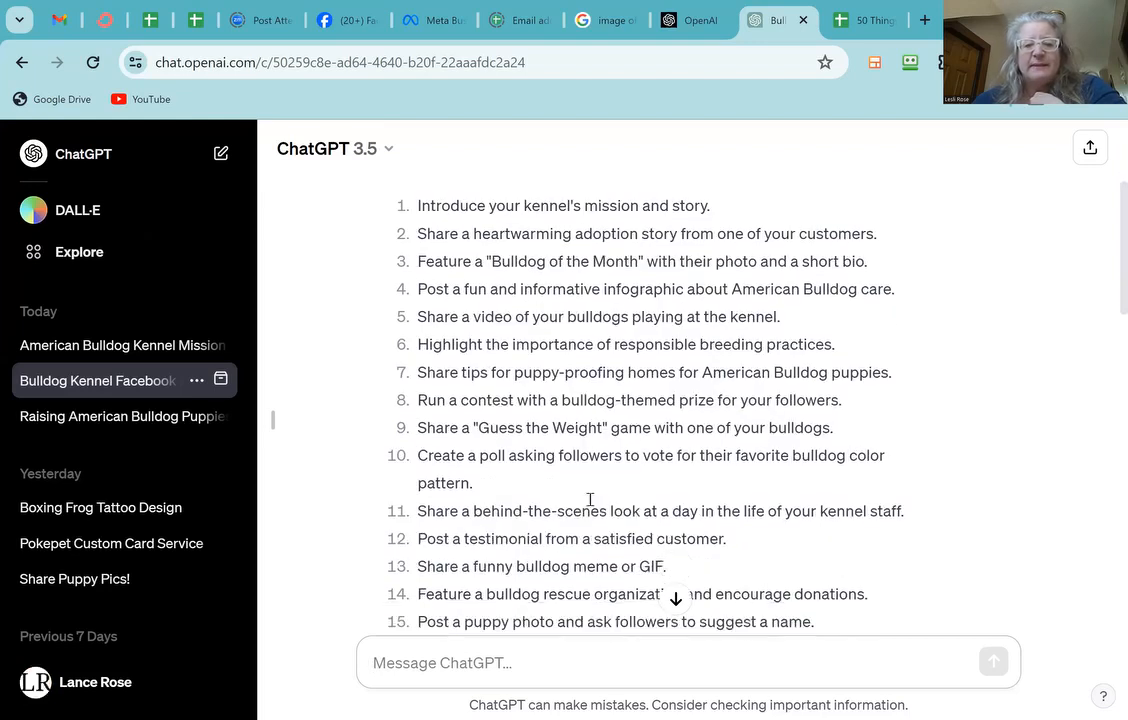
{"action": "scroll", "coordinate": [590, 499], "scroll_direction": "down", "scroll_amount": 1}
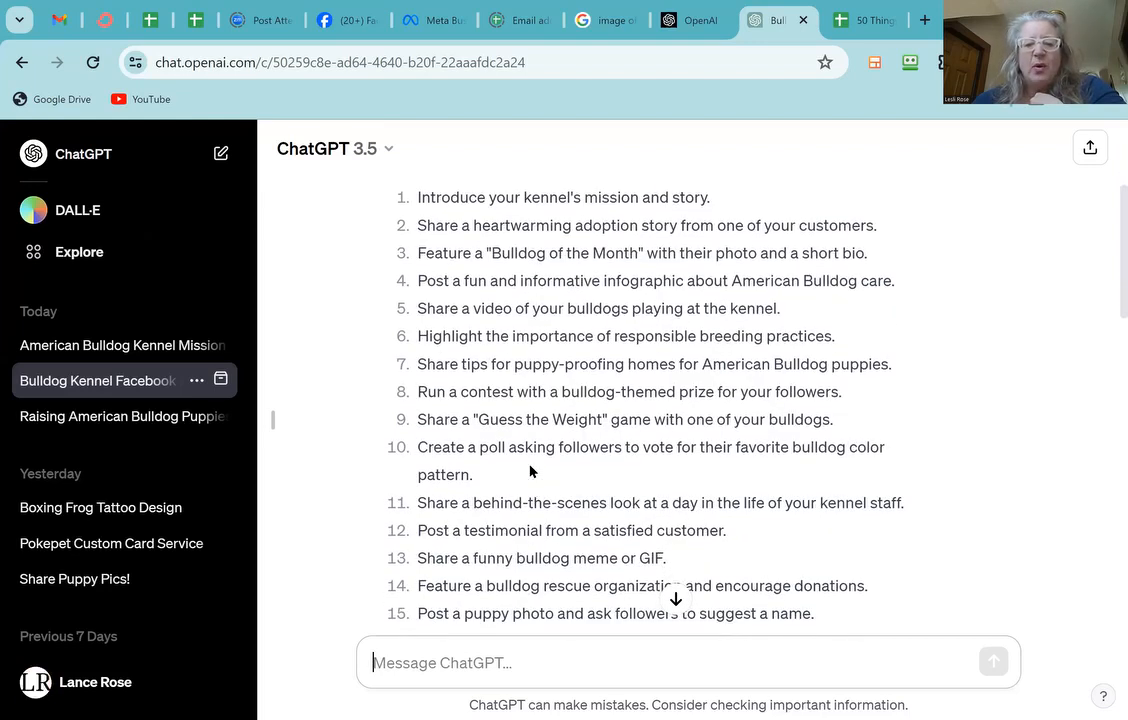
{"action": "scroll", "coordinate": [528, 475], "scroll_direction": "down", "scroll_amount": 1}
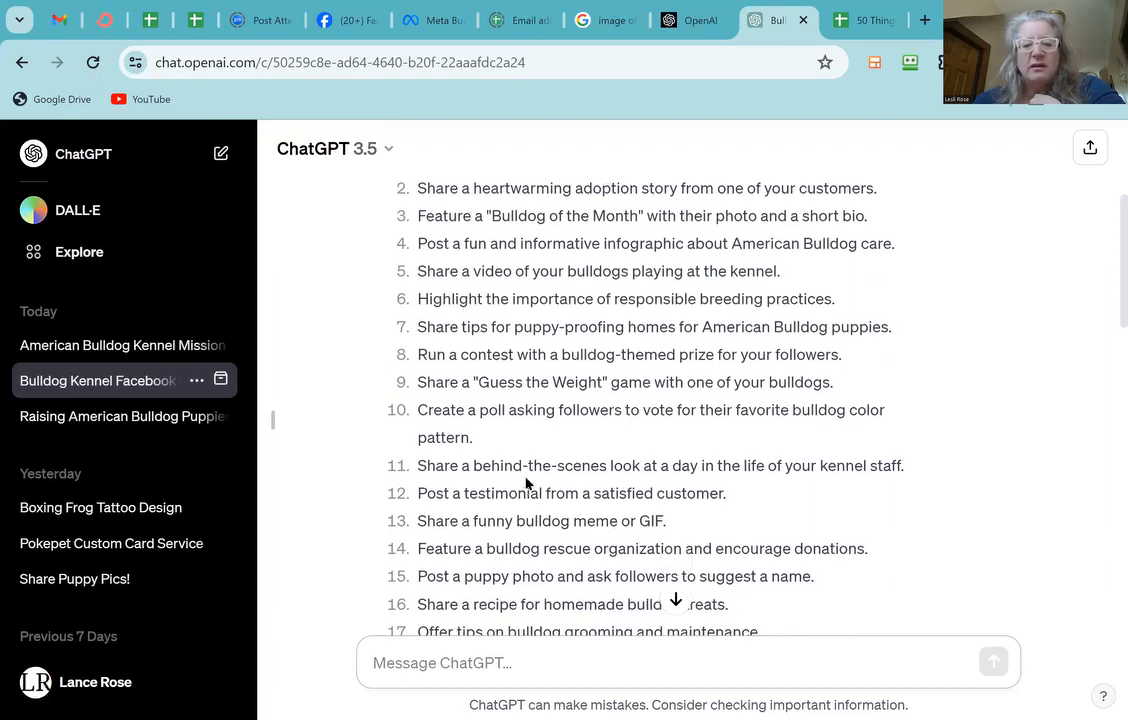
{"action": "scroll", "coordinate": [545, 486], "scroll_direction": "down", "scroll_amount": 1}
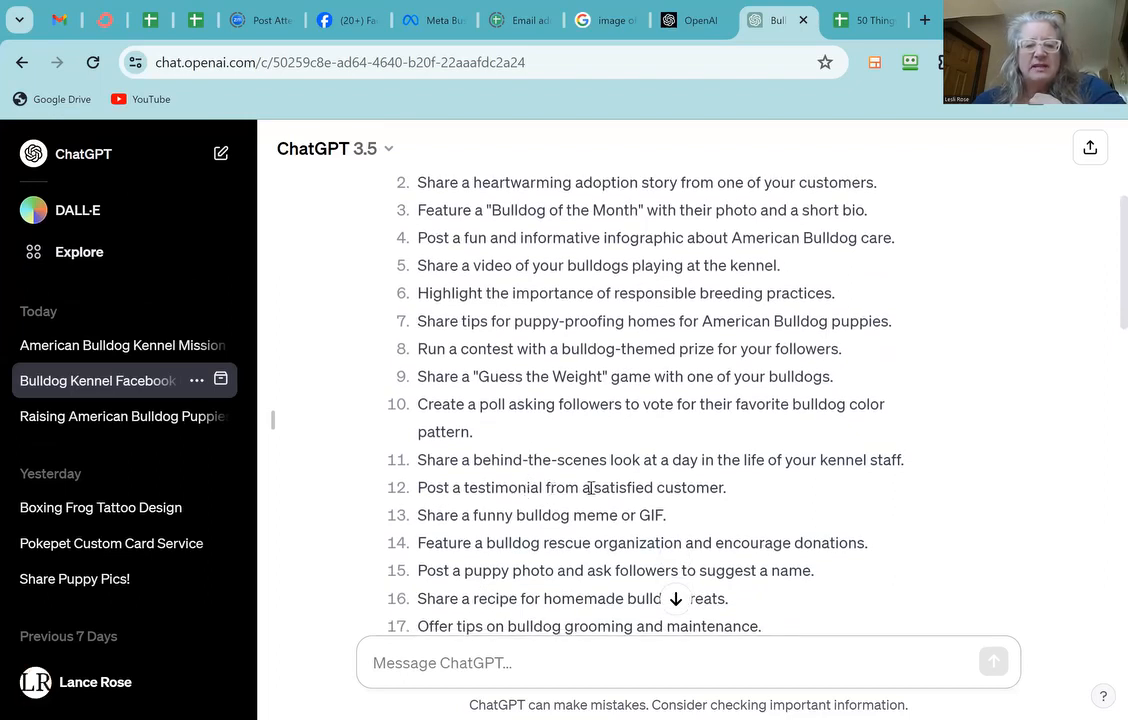
{"action": "scroll", "coordinate": [490, 470], "scroll_direction": "down", "scroll_amount": 1}
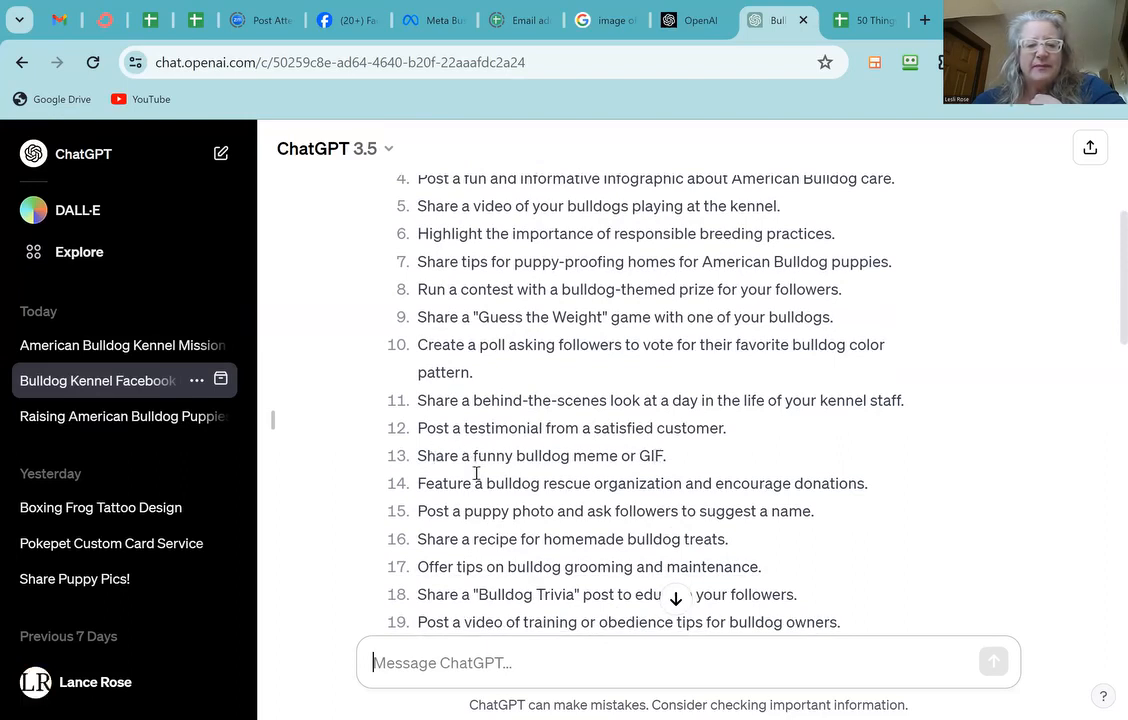
{"action": "scroll", "coordinate": [509, 471], "scroll_direction": "down", "scroll_amount": 1}
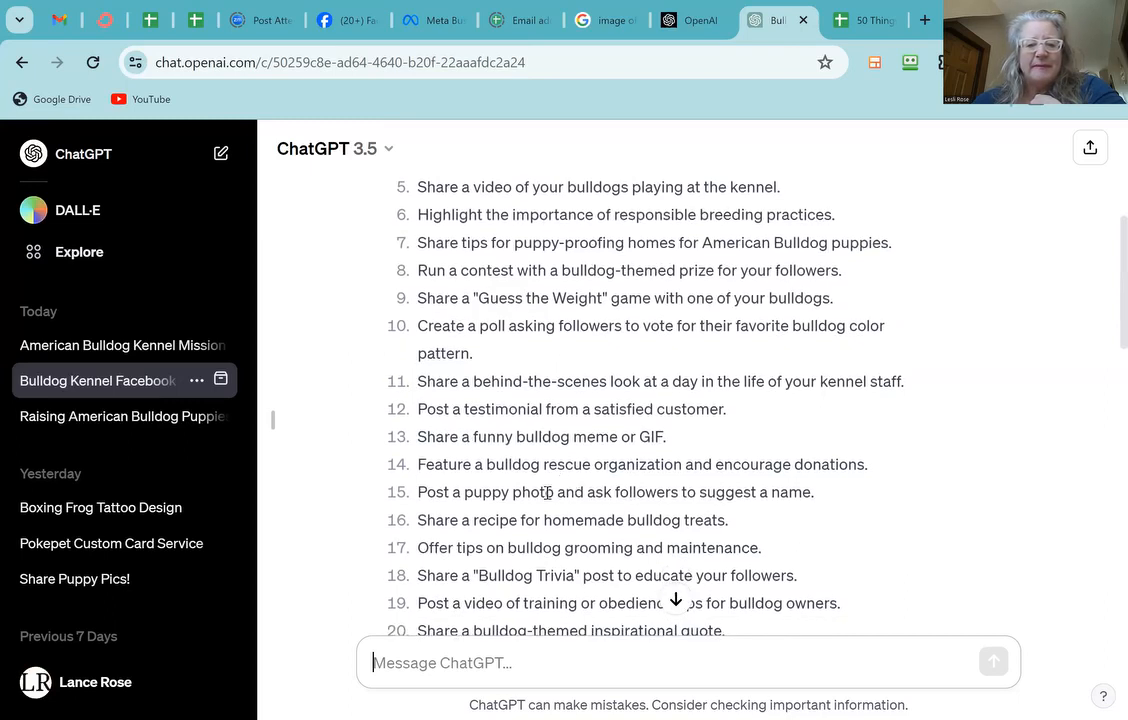
{"action": "scroll", "coordinate": [547, 490], "scroll_direction": "down", "scroll_amount": 2}
{"action": "scroll", "coordinate": [547, 462], "scroll_direction": "down", "scroll_amount": 1}
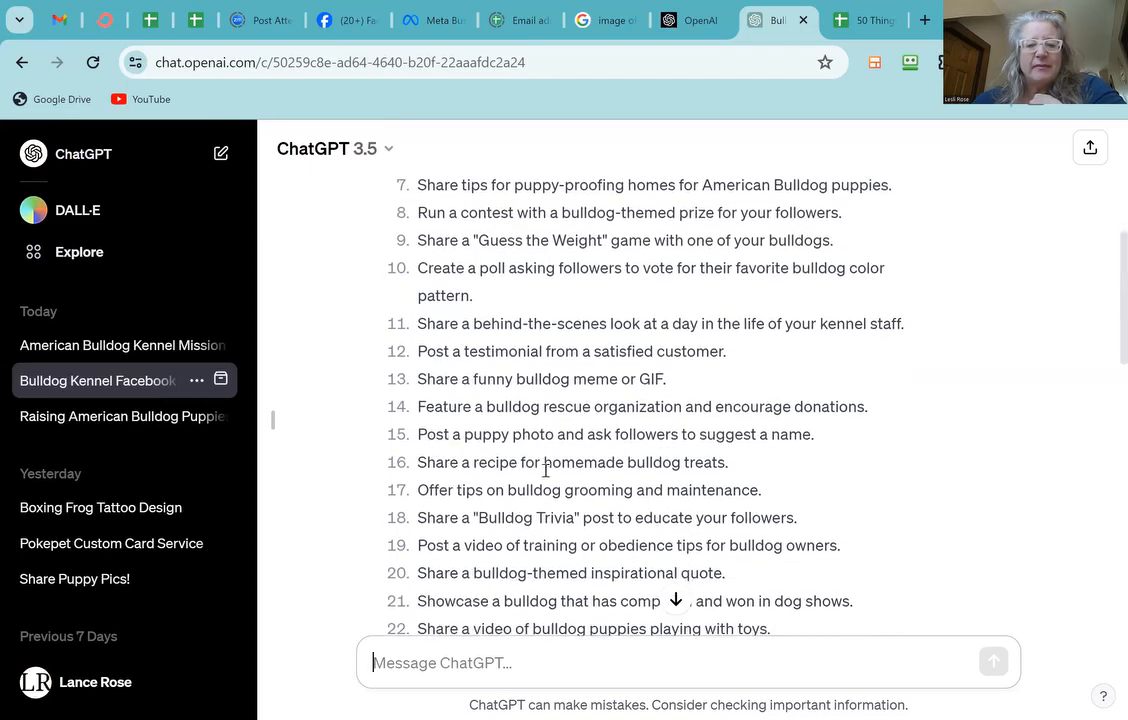
{"action": "scroll", "coordinate": [592, 479], "scroll_direction": "down", "scroll_amount": 2}
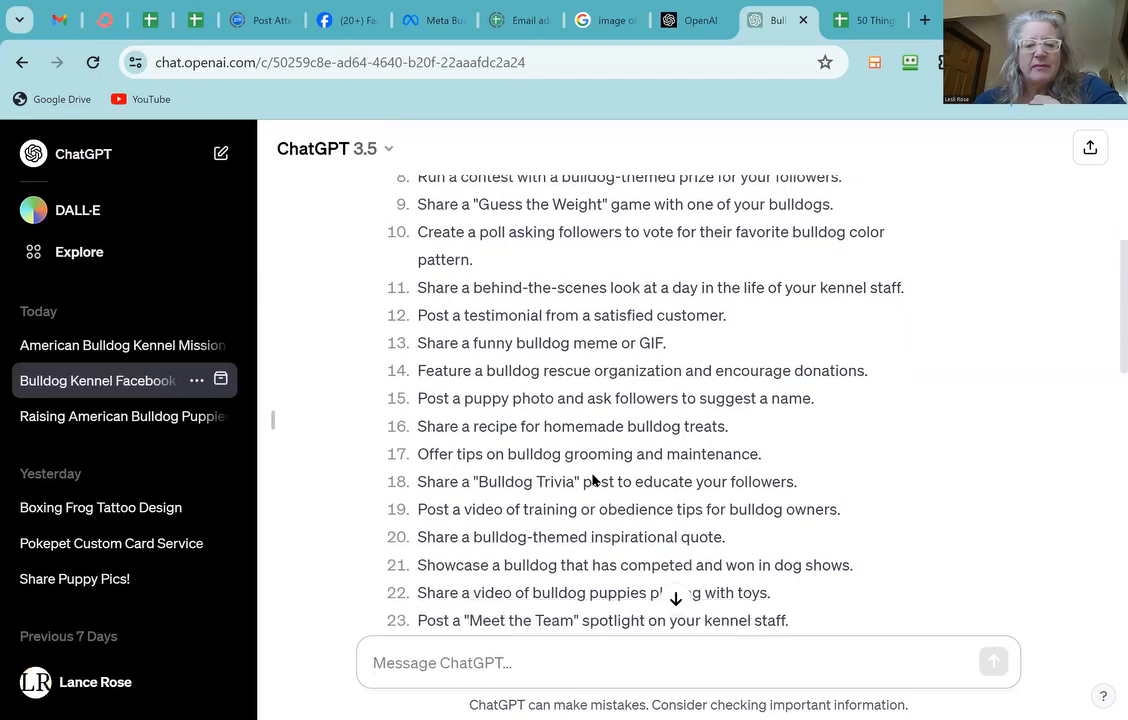
{"action": "scroll", "coordinate": [559, 460], "scroll_direction": "down", "scroll_amount": 1}
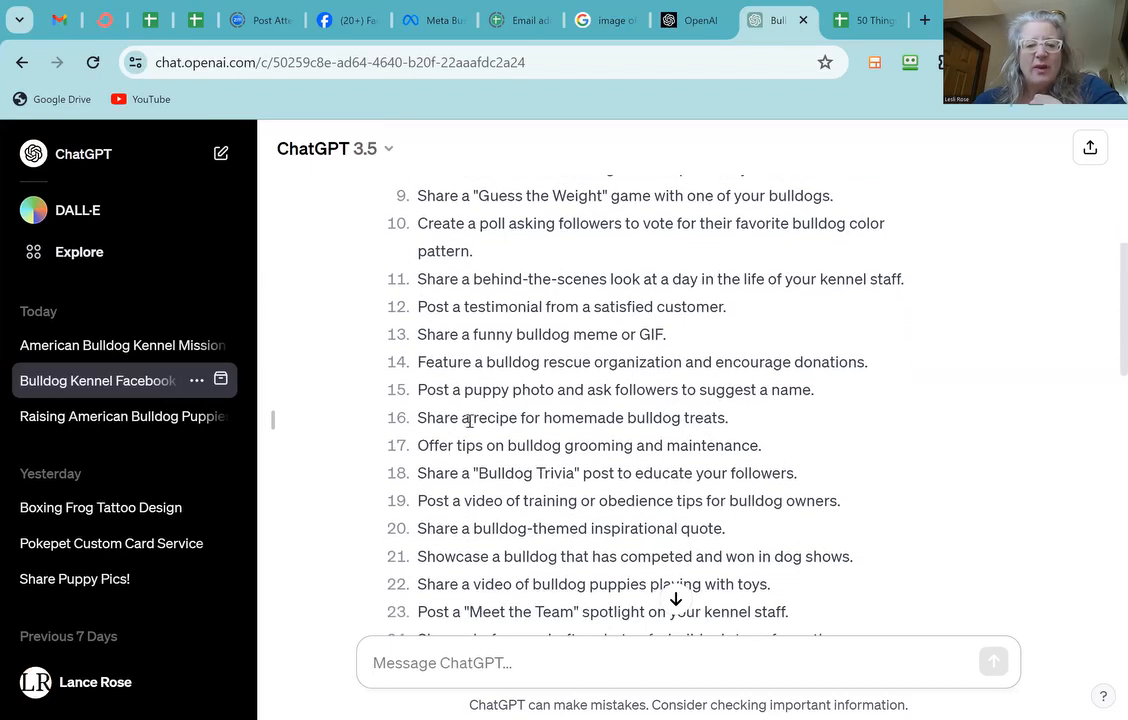
{"action": "left_click_drag", "start_coordinate": [419, 414], "coordinate": [724, 424]}
{"action": "key", "text": "ctrl+c"}
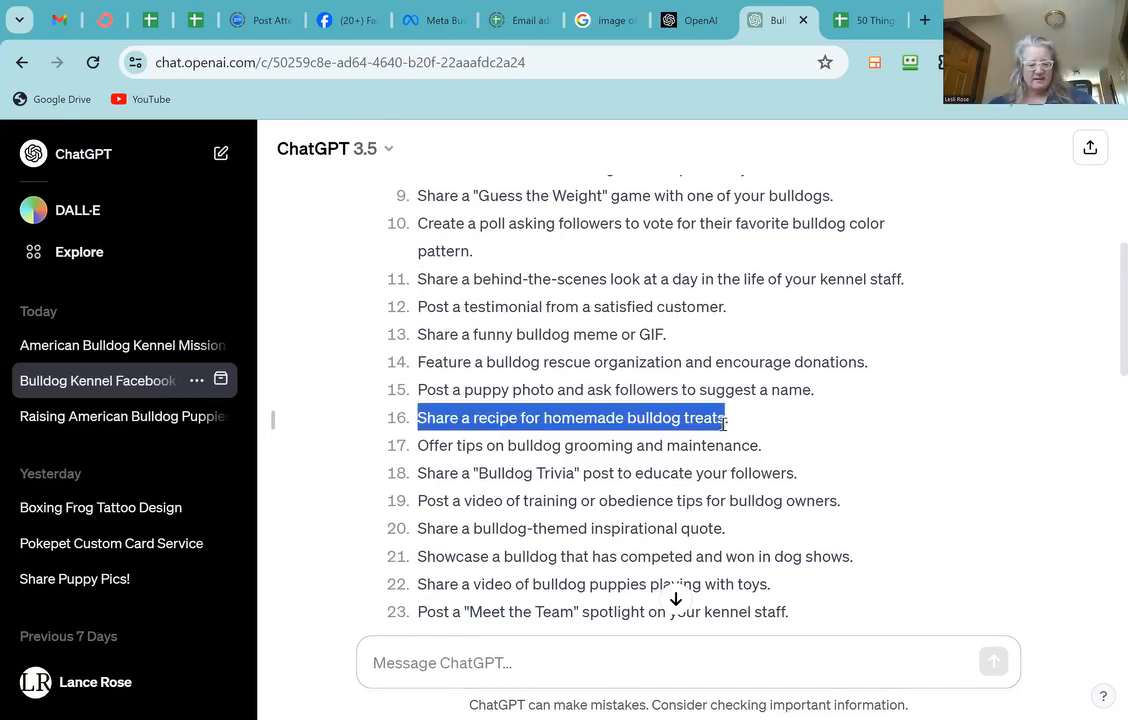
Step: Send the pasted treat-recipe idea plus 'and create a fun graphic to go with the recipe'
{"action": "left_click", "coordinate": [428, 651]}
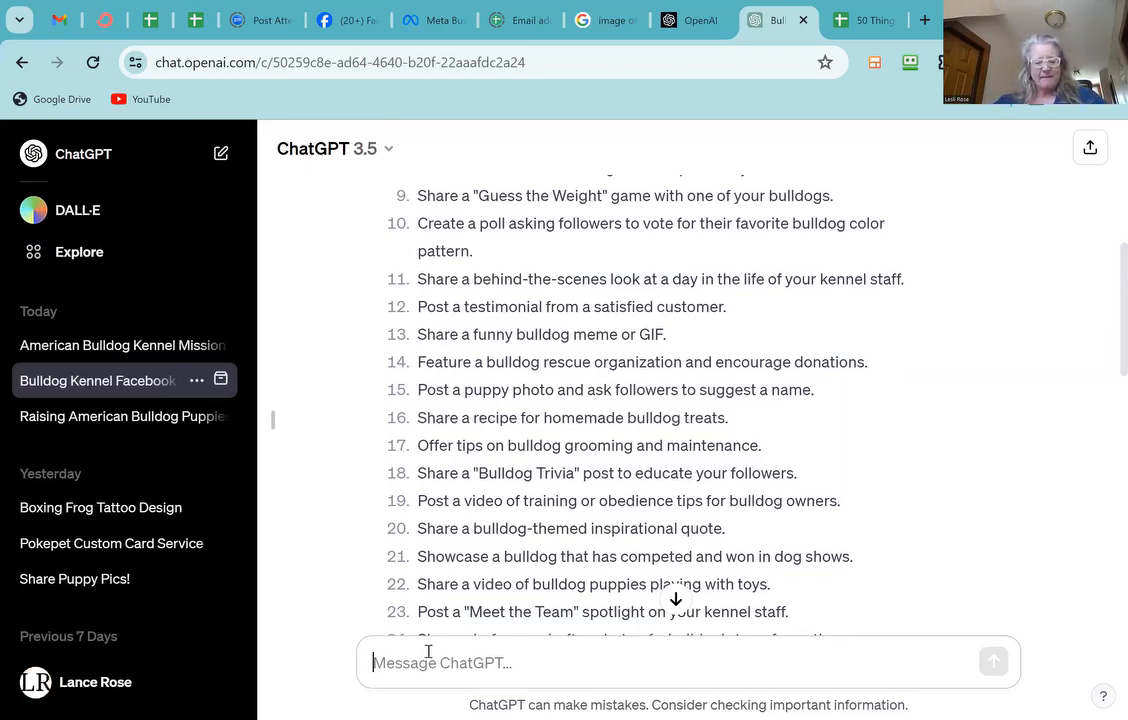
{"action": "key", "text": "ctrl+v"}
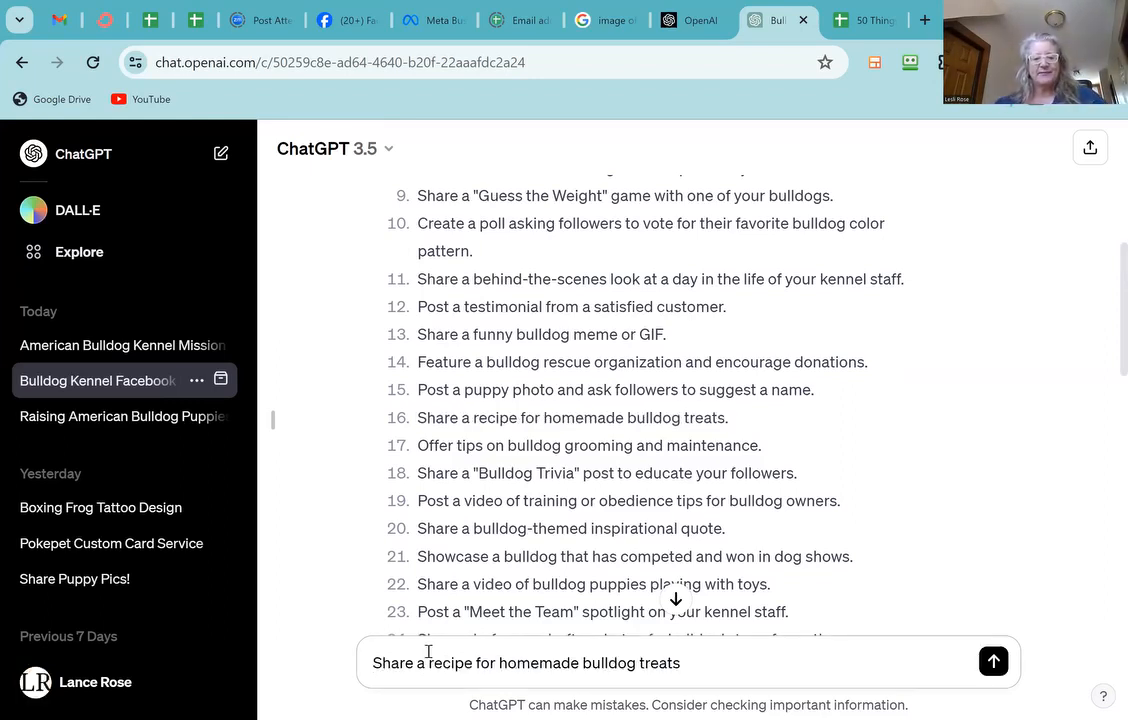
{"action": "type", "text": "a"}
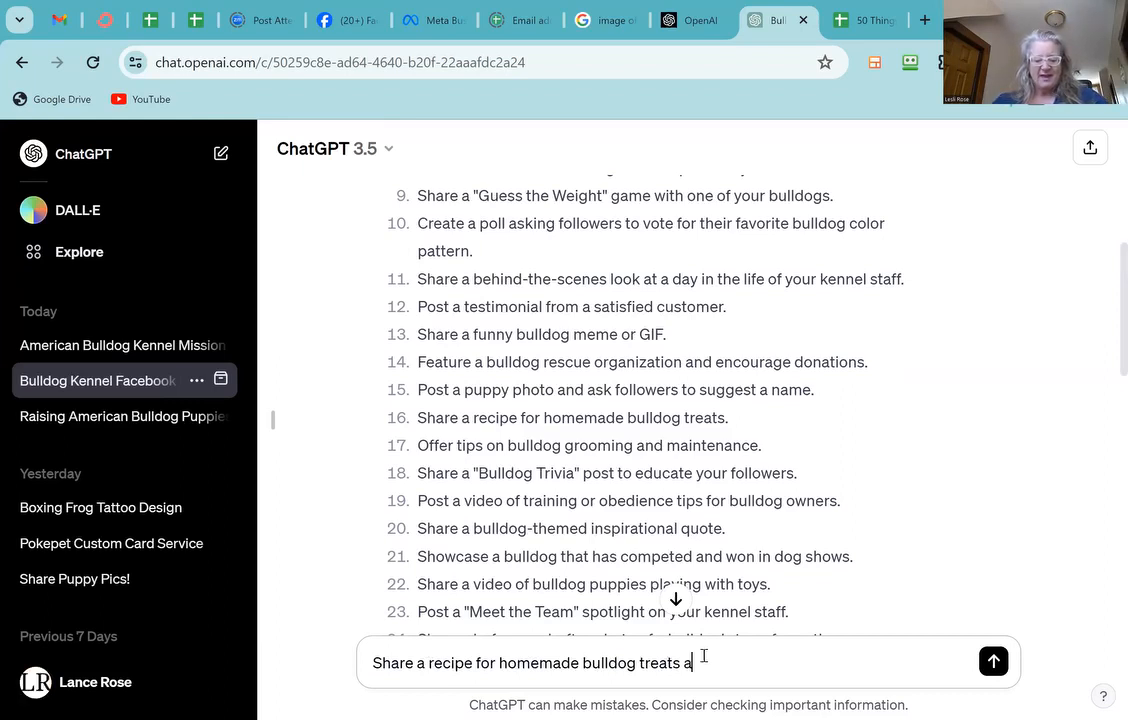
{"action": "type", "text": "nd "}
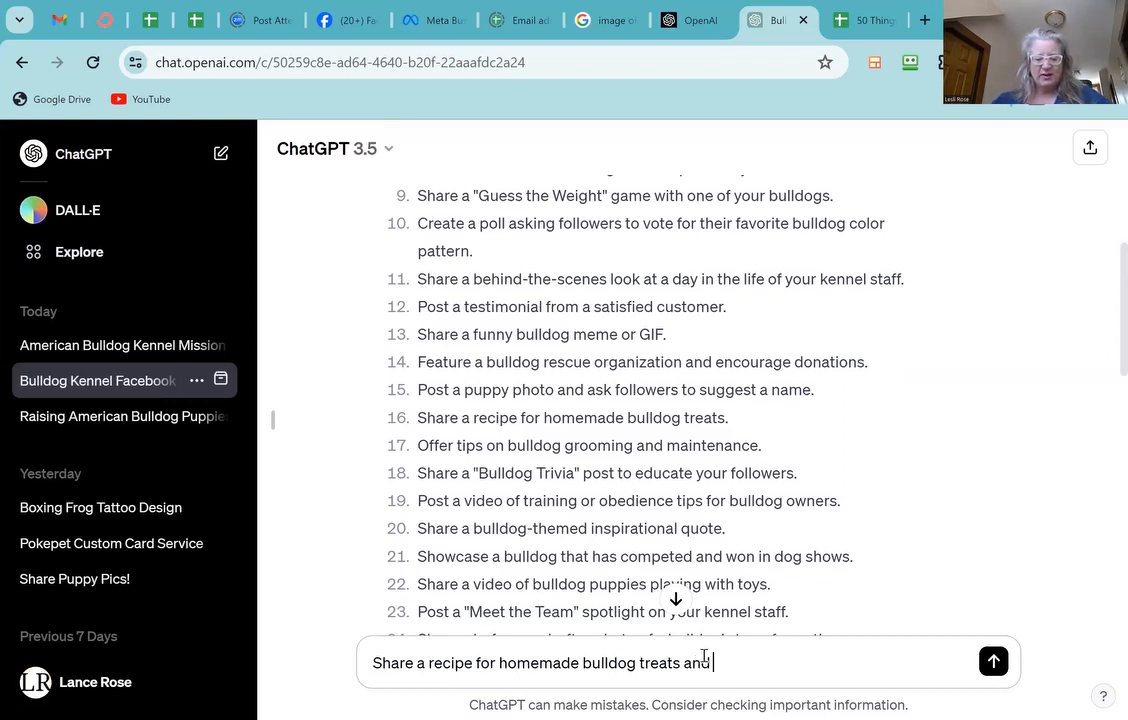
{"action": "type", "text": "creat a "}
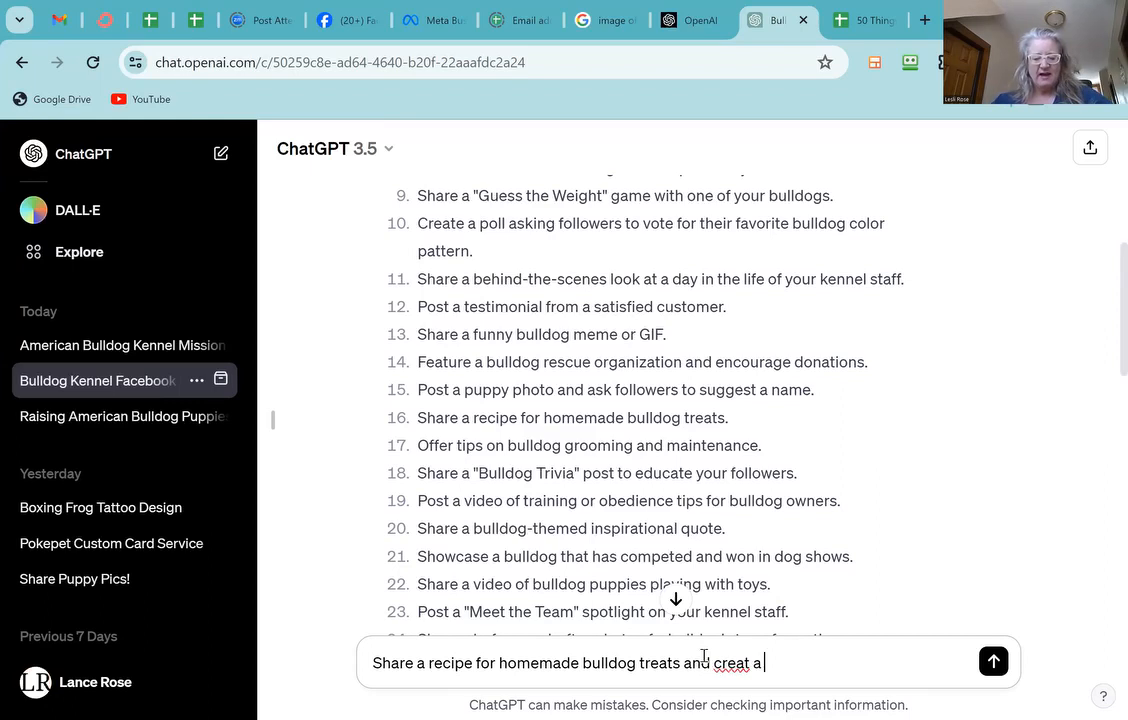
{"action": "type", "text": "fun g"}
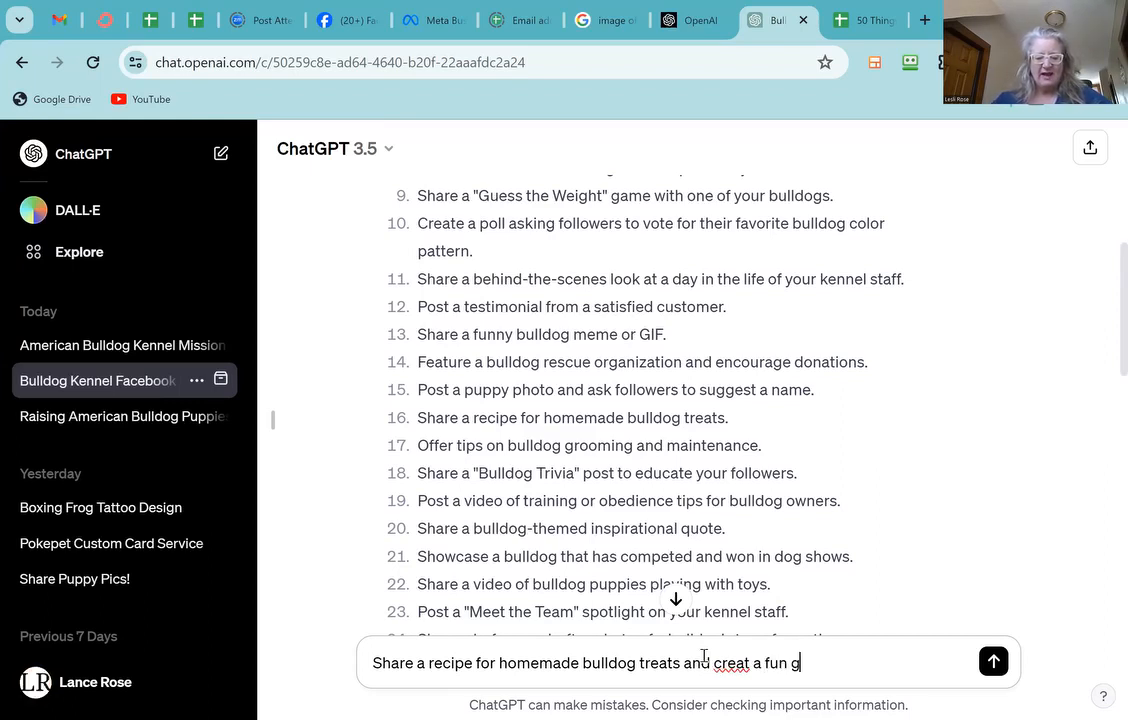
{"action": "type", "text": "raphic t"}
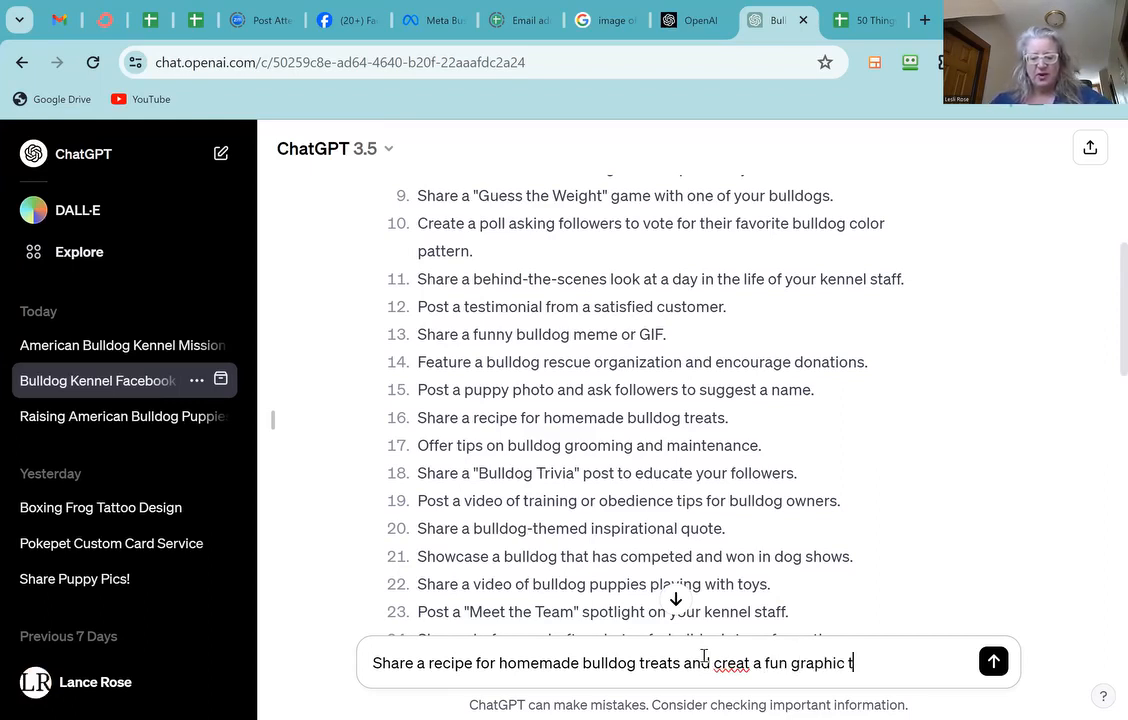
{"action": "type", "text": "o go wi"}
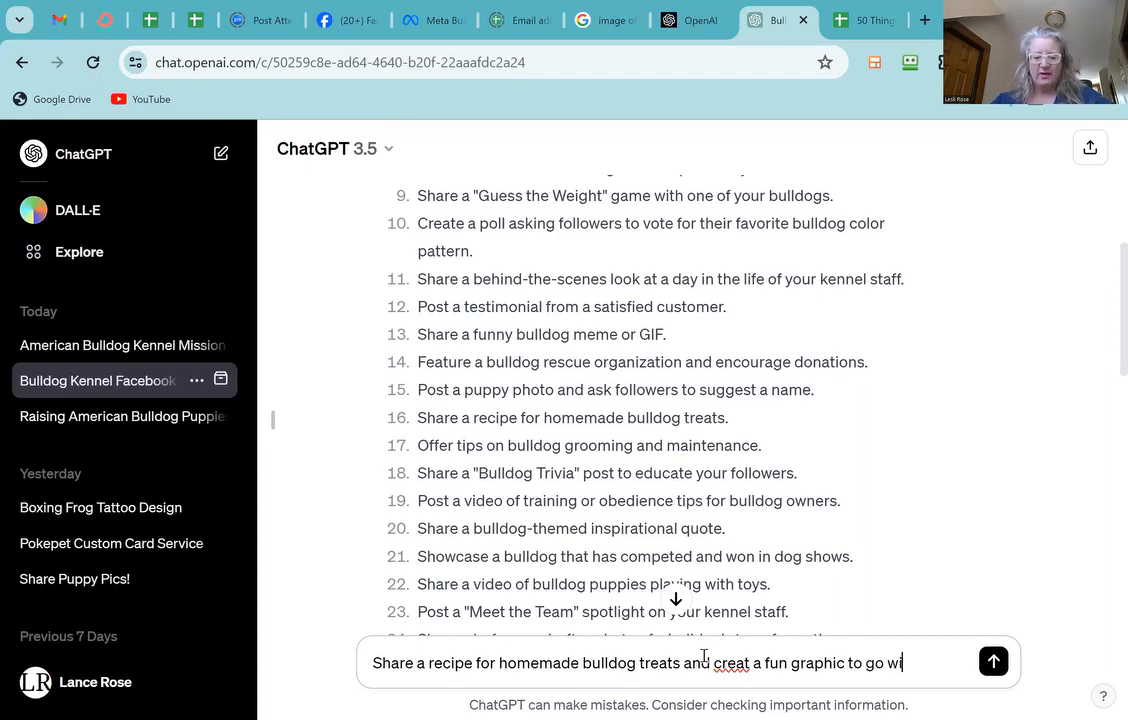
{"action": "type", "text": "th the reci"}
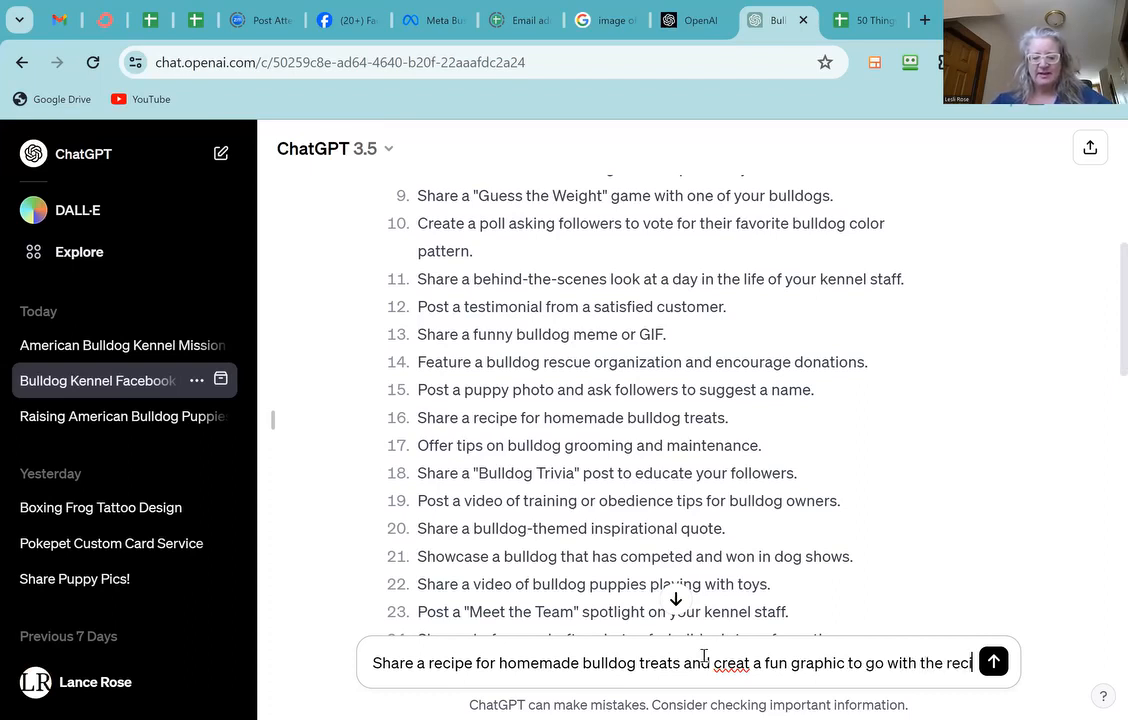
{"action": "type", "text": "pe"}
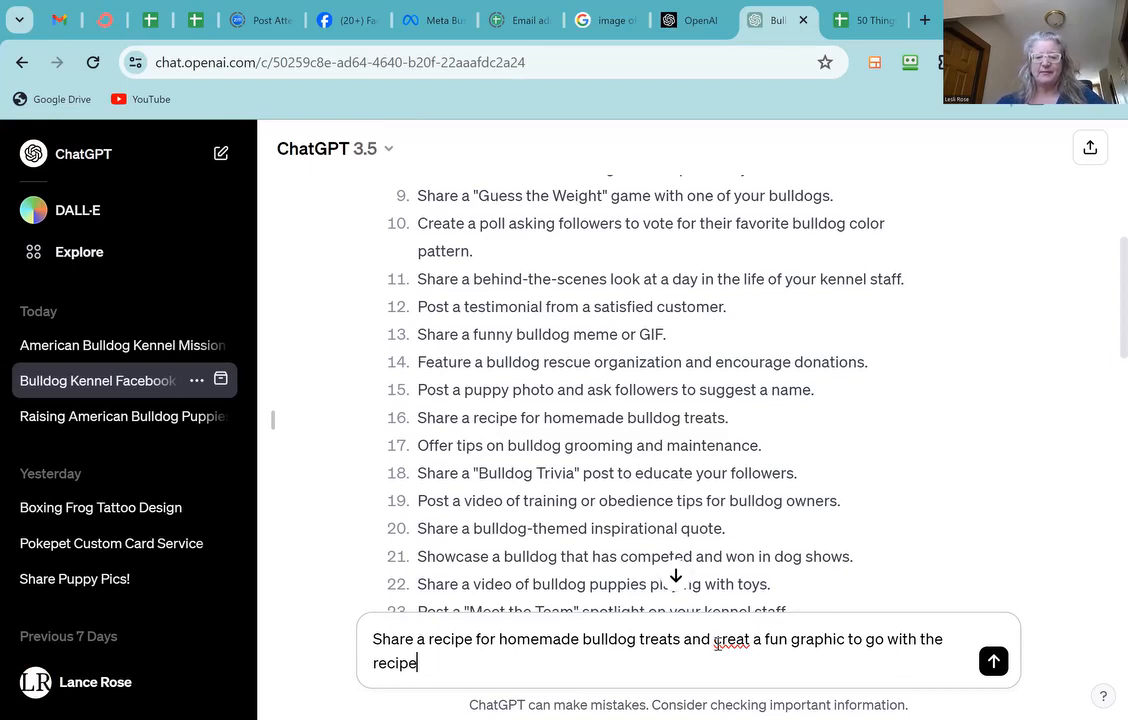
{"action": "left_click", "coordinate": [748, 640]}
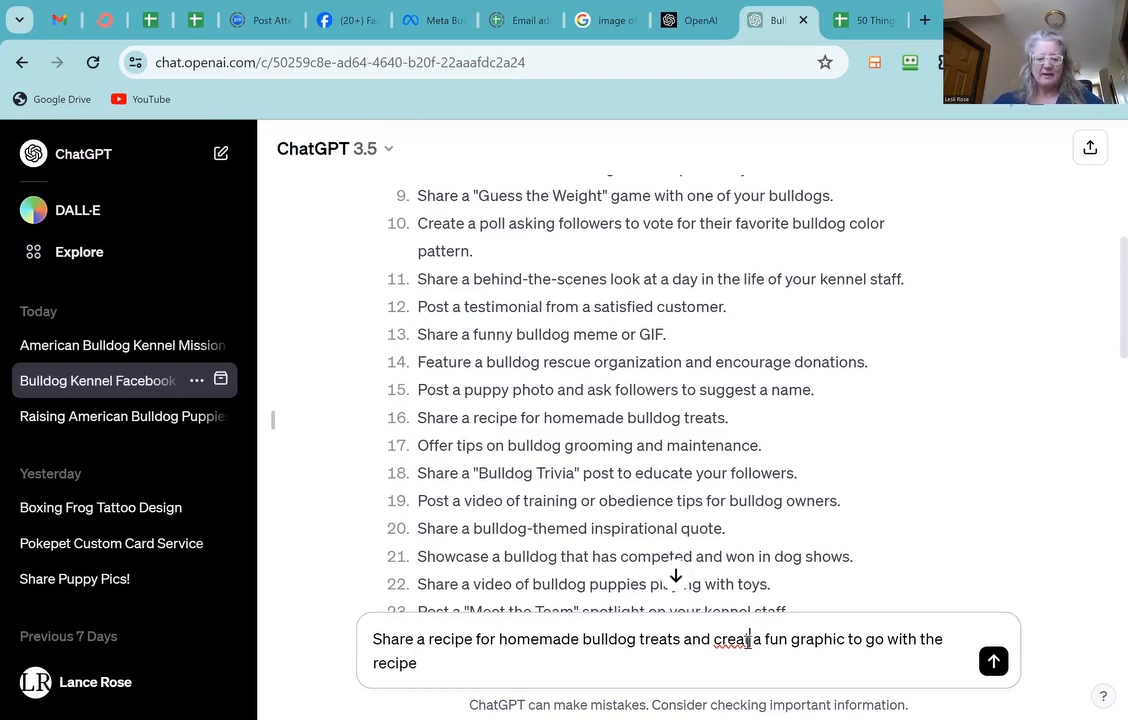
{"action": "type", "text": "e"}
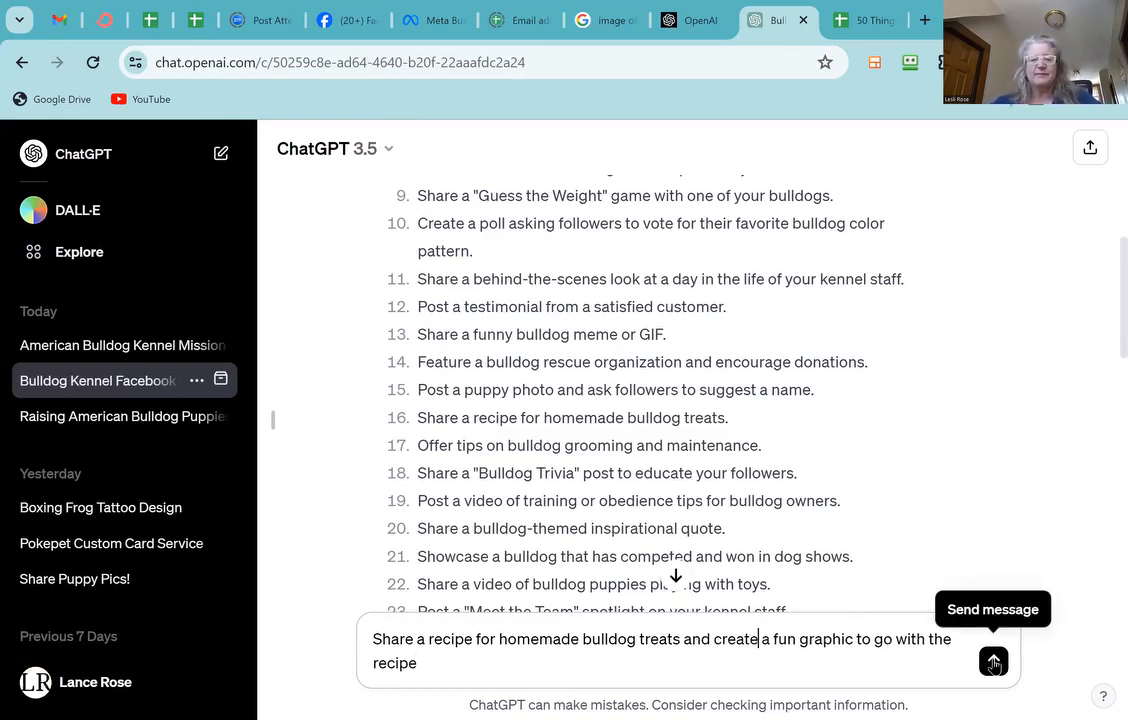
{"action": "left_click", "coordinate": [994, 662]}
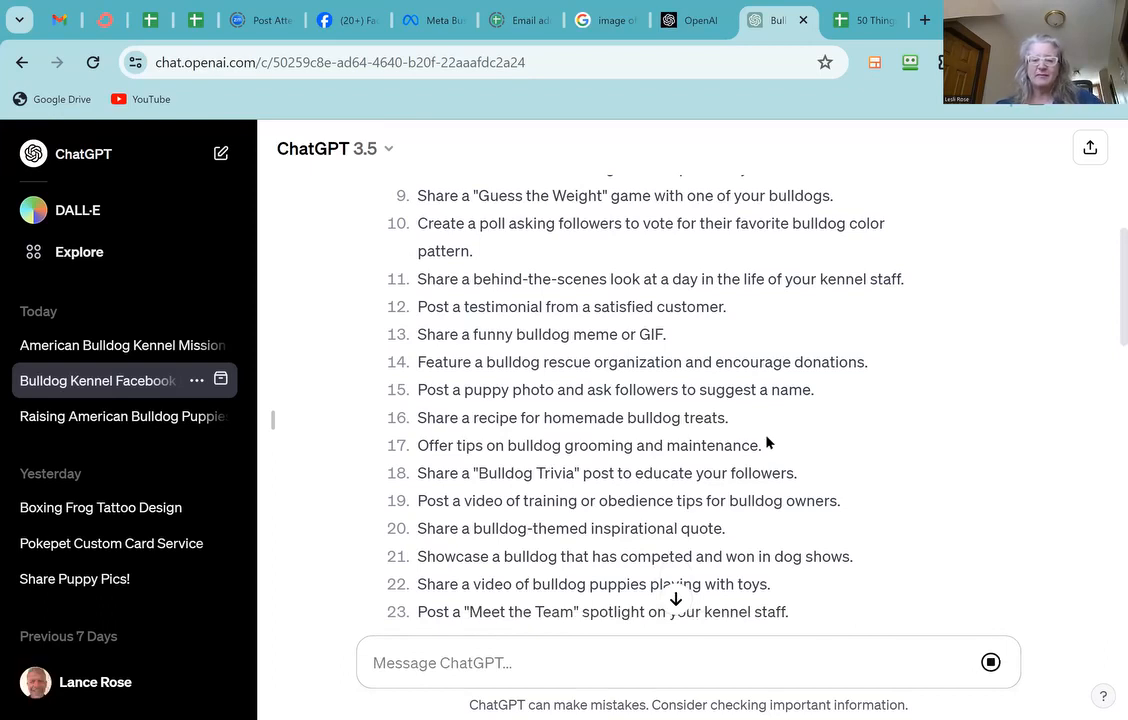
{"action": "scroll", "coordinate": [757, 438], "scroll_direction": "down", "scroll_amount": 3}
{"action": "scroll", "coordinate": [759, 441], "scroll_direction": "down", "scroll_amount": 10}
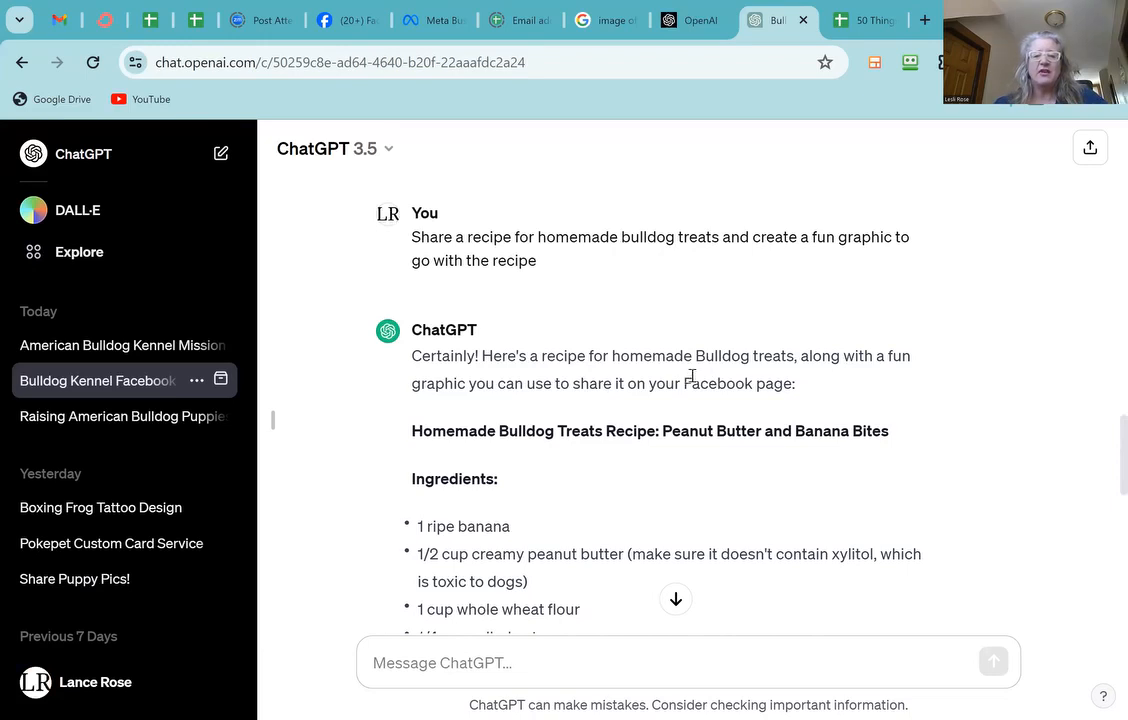
{"action": "scroll", "coordinate": [471, 403], "scroll_direction": "down", "scroll_amount": 1}
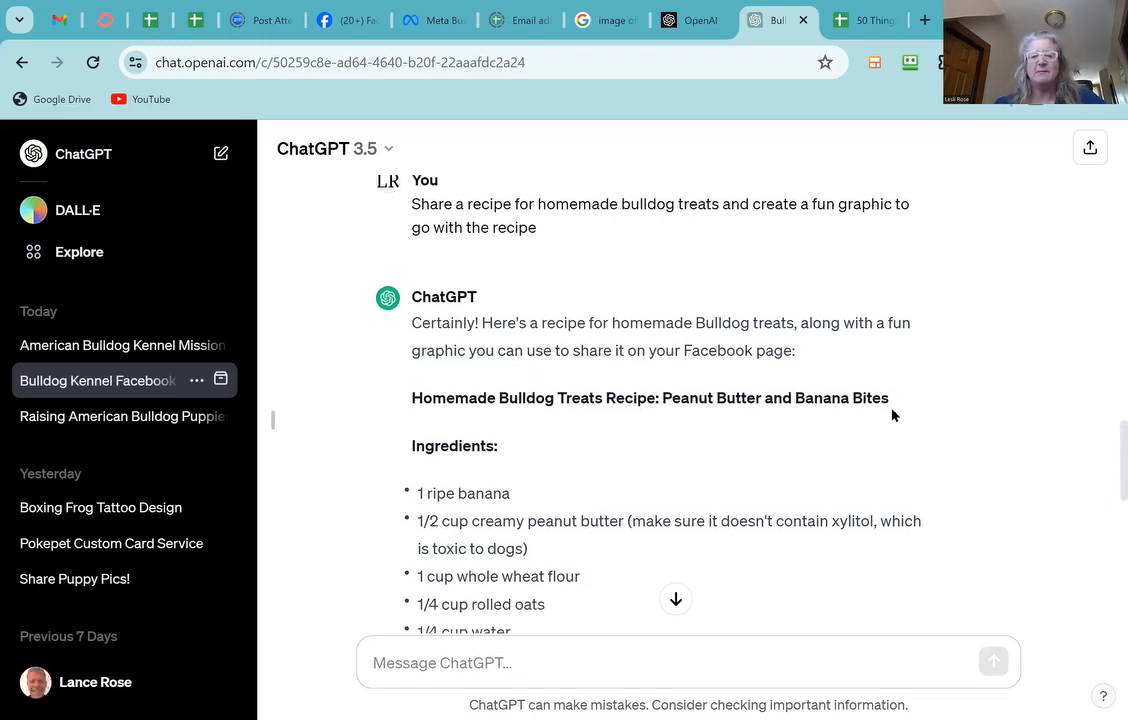
{"action": "scroll", "coordinate": [529, 440], "scroll_direction": "down", "scroll_amount": 1}
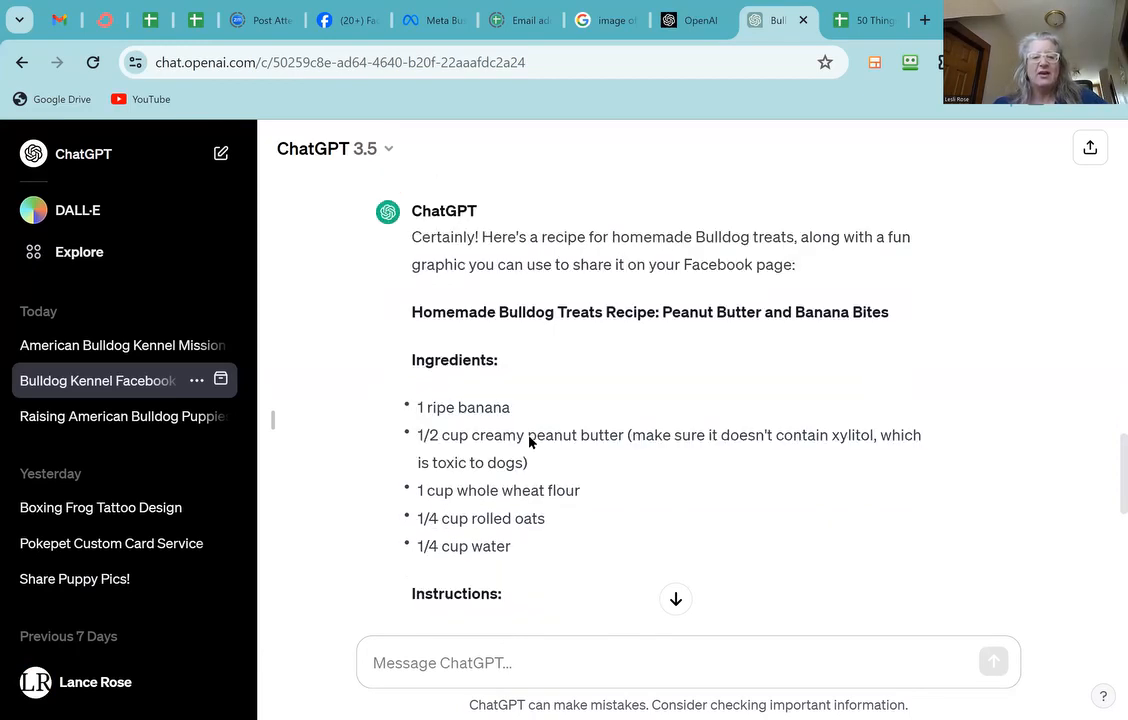
{"action": "scroll", "coordinate": [484, 428], "scroll_direction": "down", "scroll_amount": 1}
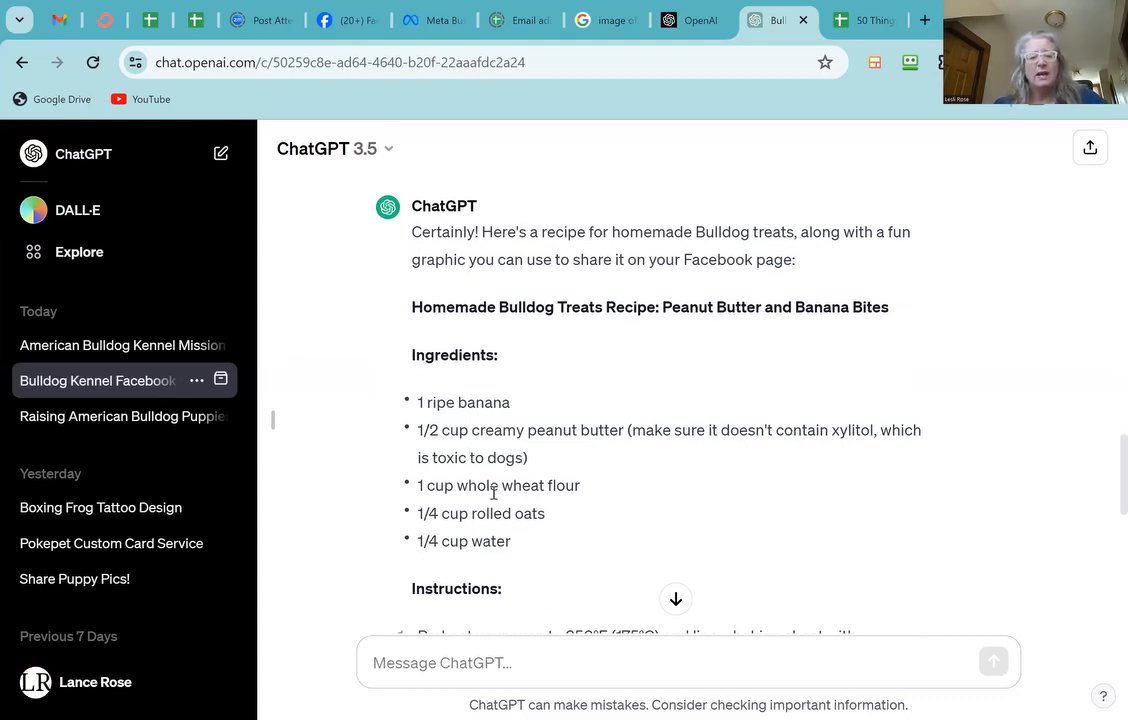
{"action": "scroll", "coordinate": [540, 496], "scroll_direction": "down", "scroll_amount": 1}
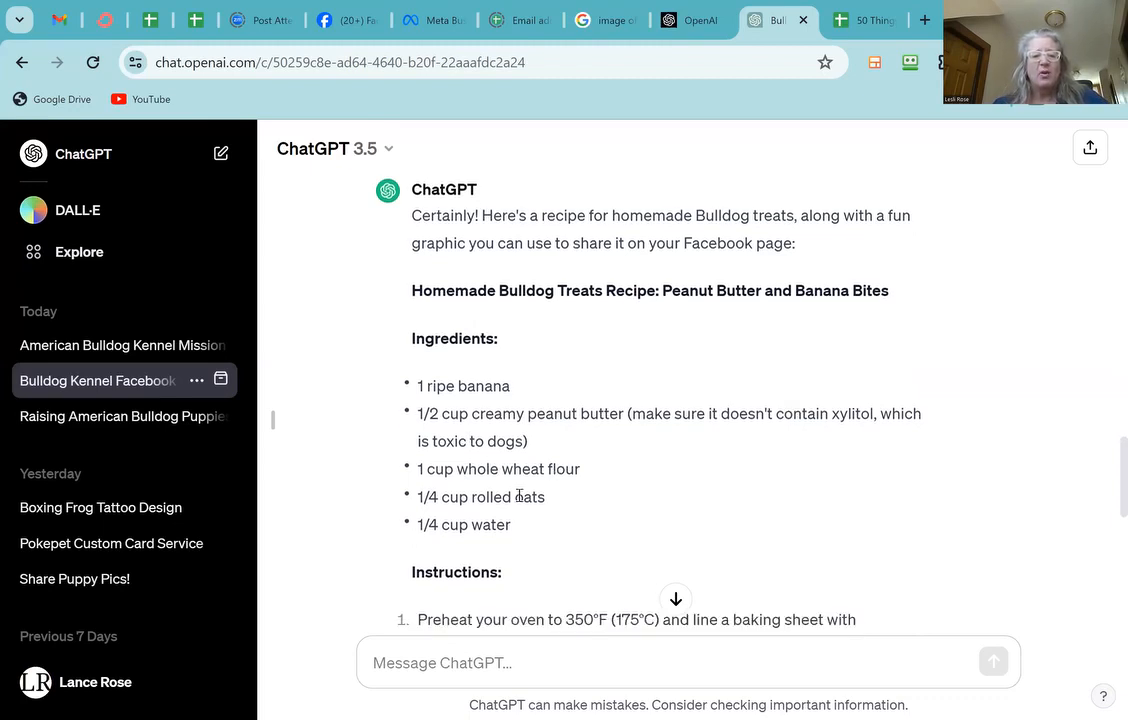
{"action": "scroll", "coordinate": [541, 498], "scroll_direction": "down", "scroll_amount": 2}
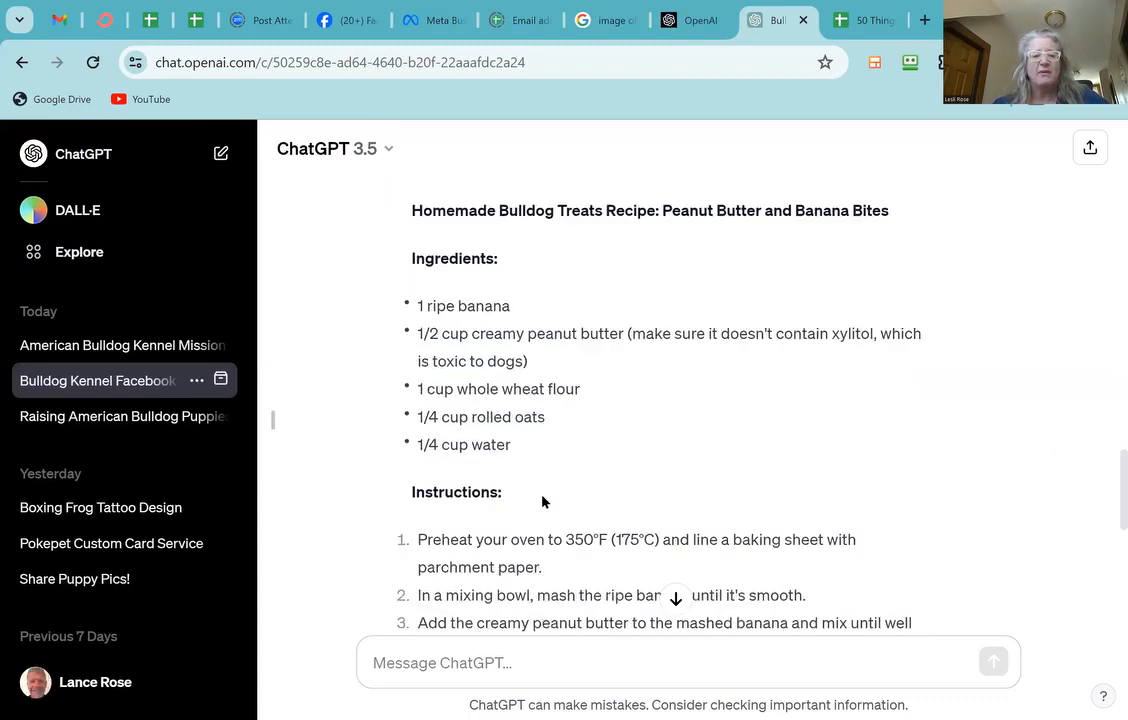
{"action": "scroll", "coordinate": [541, 498], "scroll_direction": "down", "scroll_amount": 1}
{"action": "scroll", "coordinate": [530, 497], "scroll_direction": "down", "scroll_amount": 1}
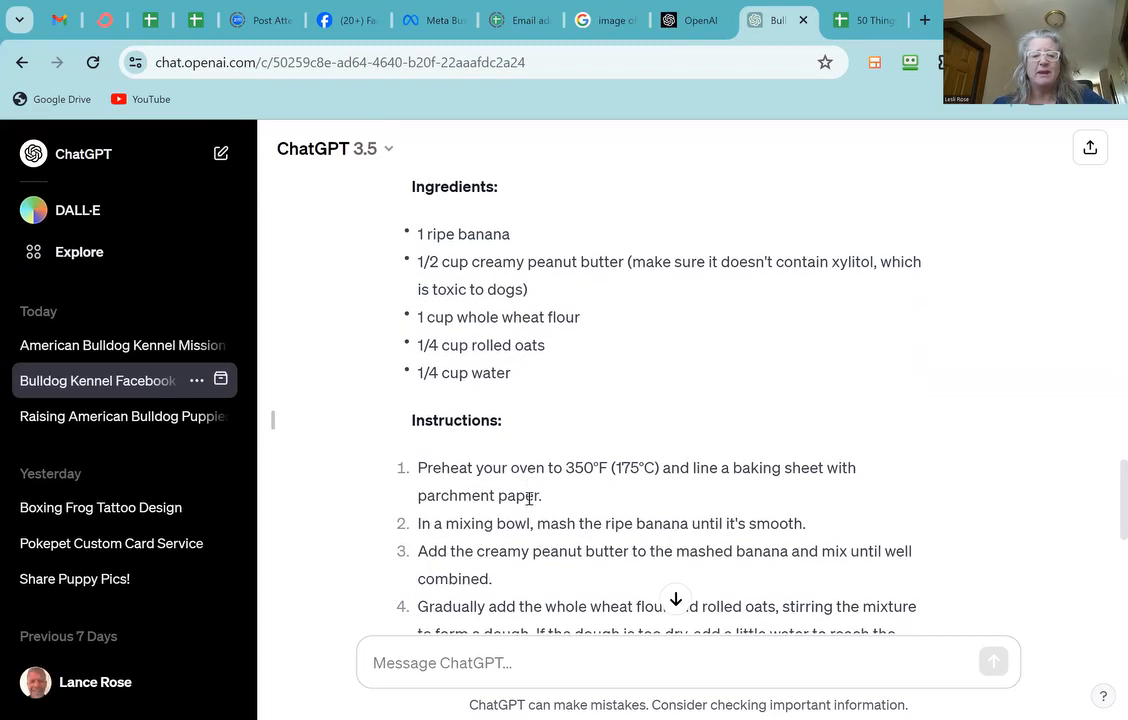
{"action": "scroll", "coordinate": [530, 497], "scroll_direction": "down", "scroll_amount": 4}
{"action": "scroll", "coordinate": [530, 498], "scroll_direction": "down", "scroll_amount": 3}
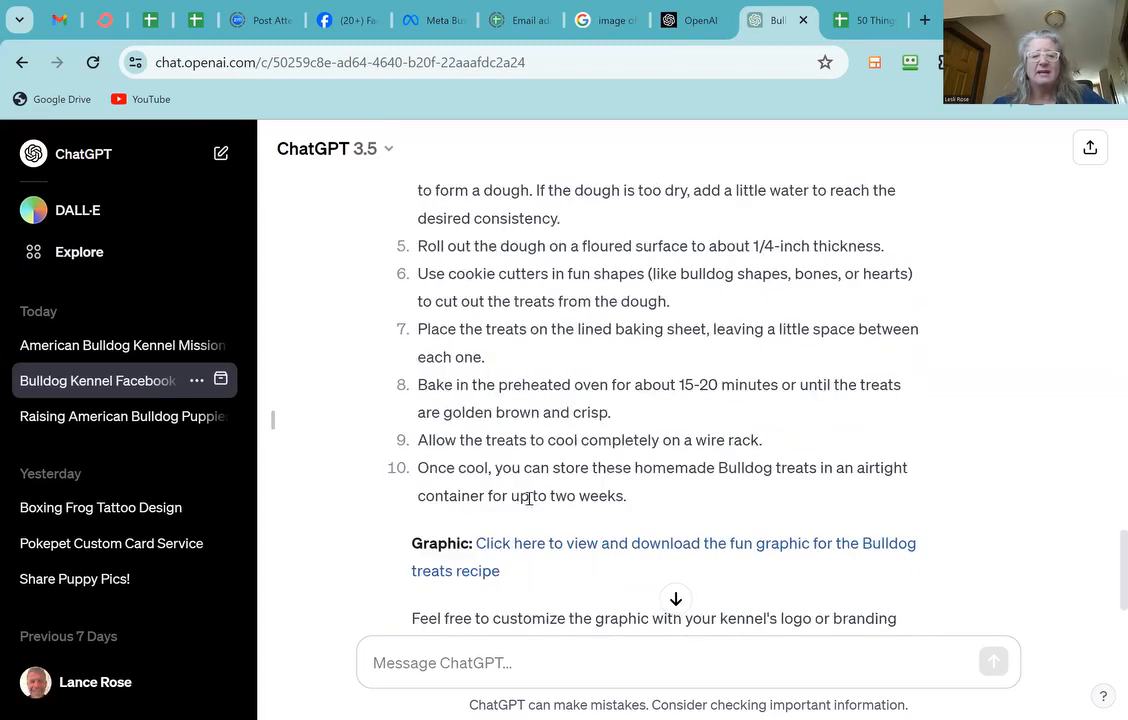
{"action": "scroll", "coordinate": [530, 505], "scroll_direction": "down", "scroll_amount": 2}
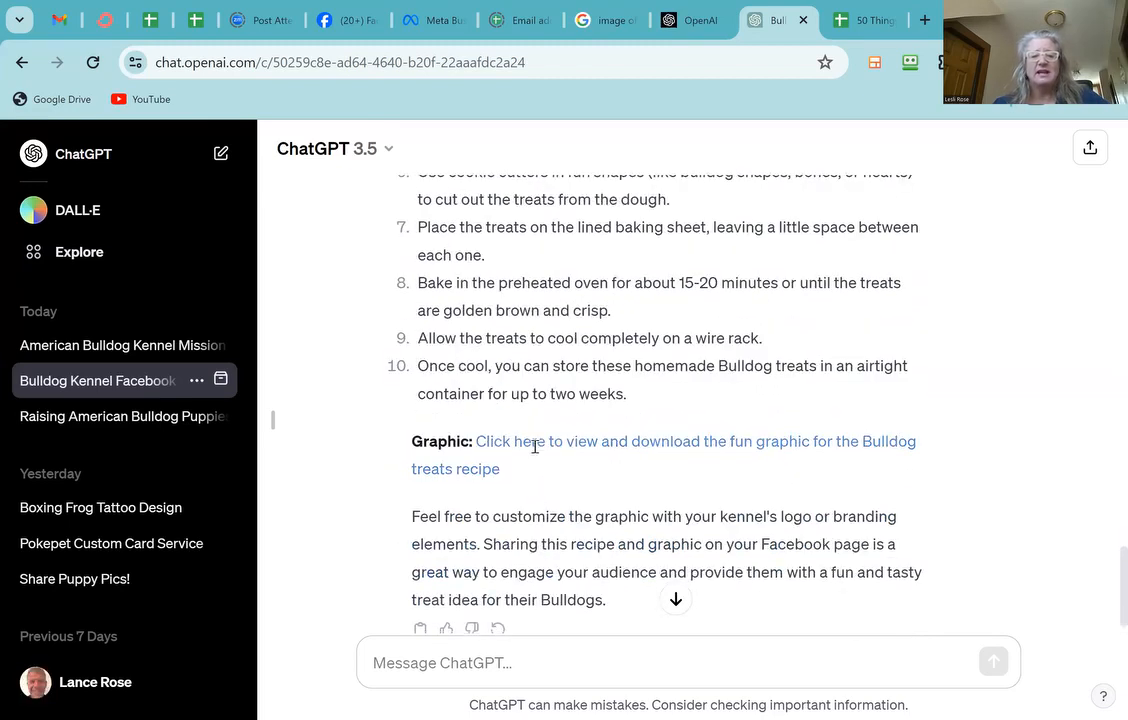
{"action": "scroll", "coordinate": [535, 446], "scroll_direction": "down", "scroll_amount": 1}
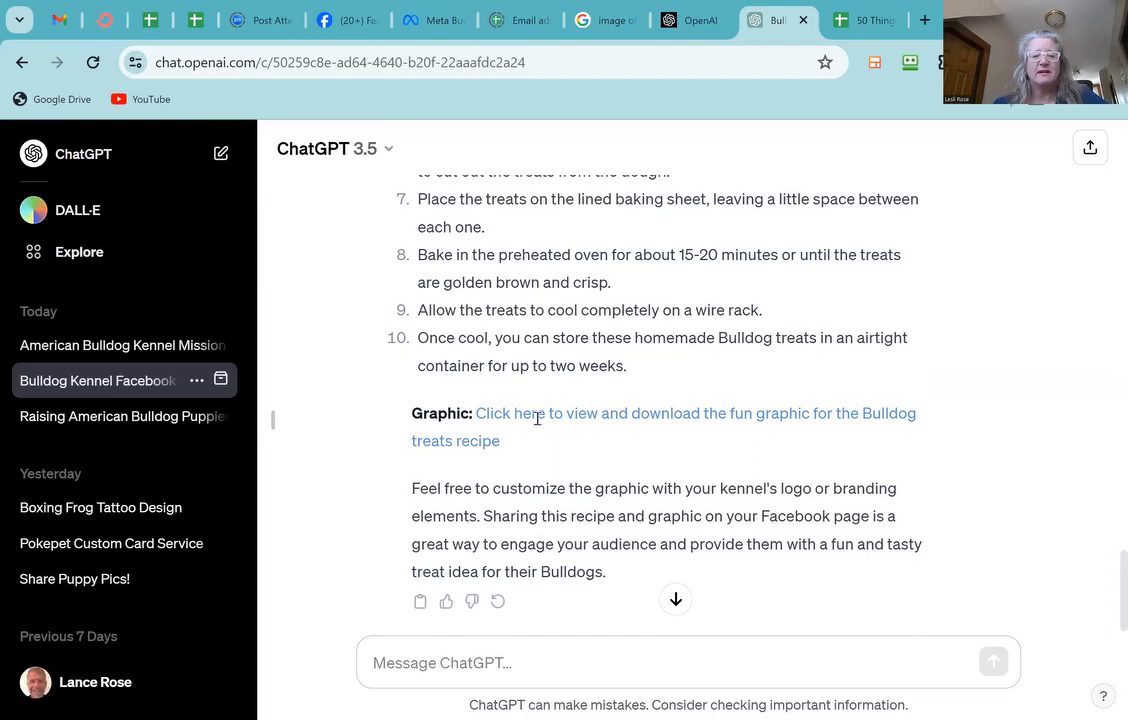
{"action": "scroll", "coordinate": [566, 457], "scroll_direction": "down", "scroll_amount": 1}
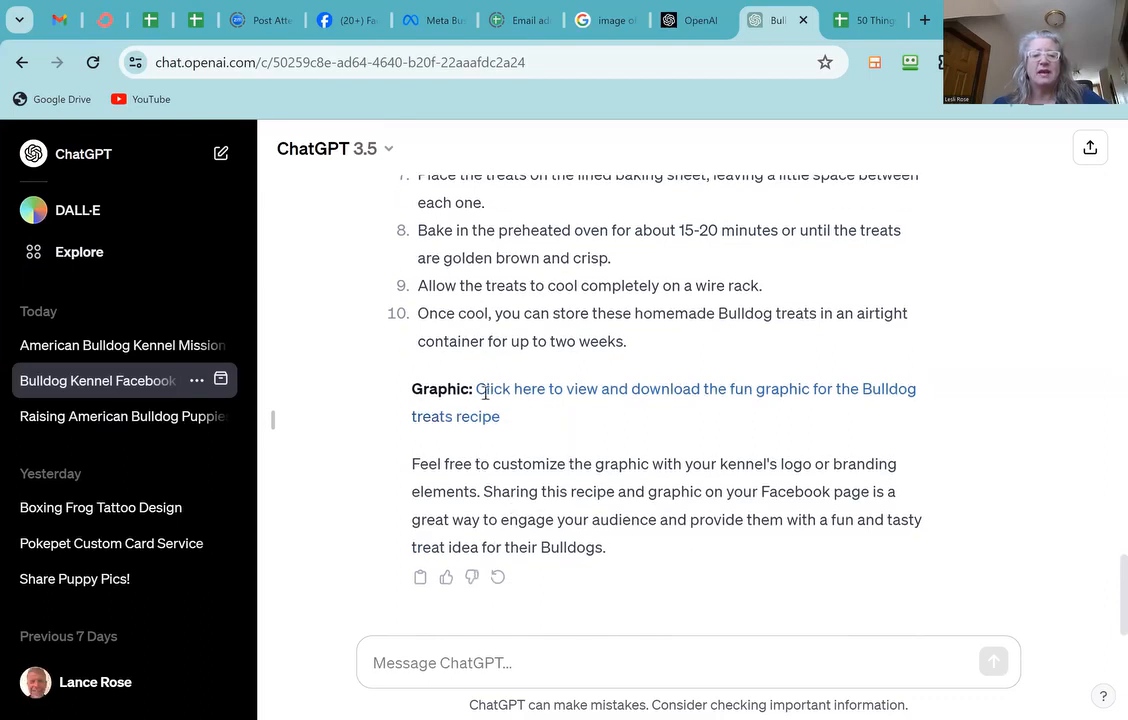
{"action": "left_click", "coordinate": [437, 662]}
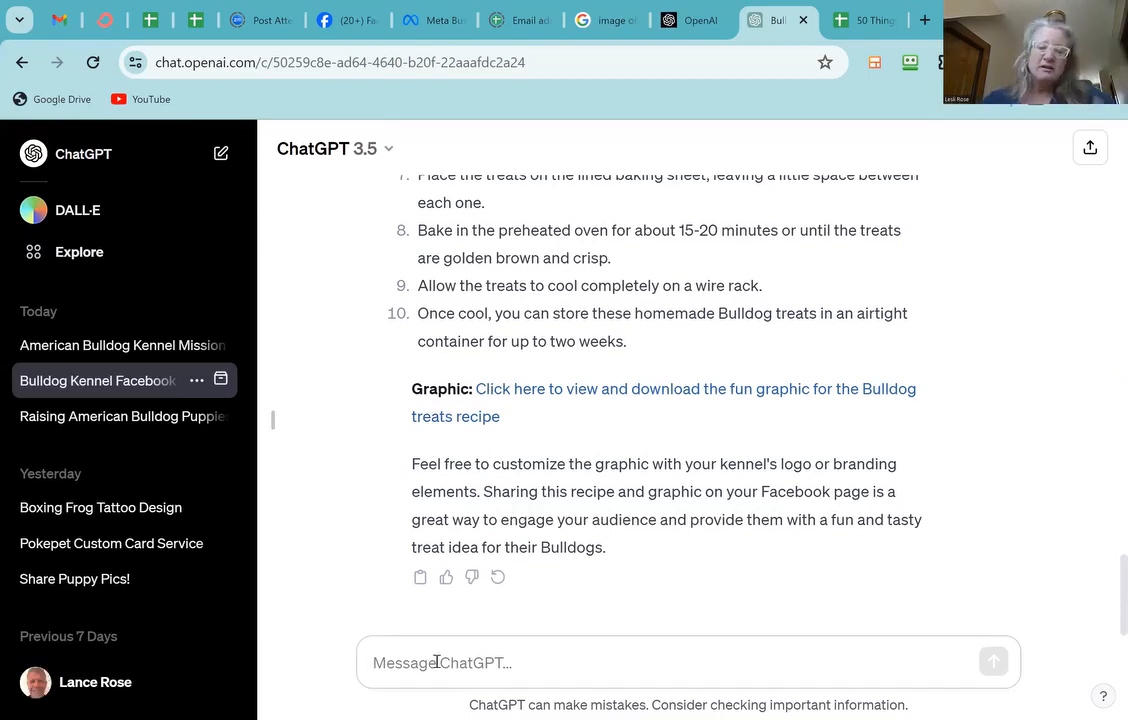
{"action": "left_click", "coordinate": [345, 150]}
Step: Select GPT-4 and open the American Bulldog Kennel Mission conversation
{"action": "left_click", "coordinate": [328, 227]}
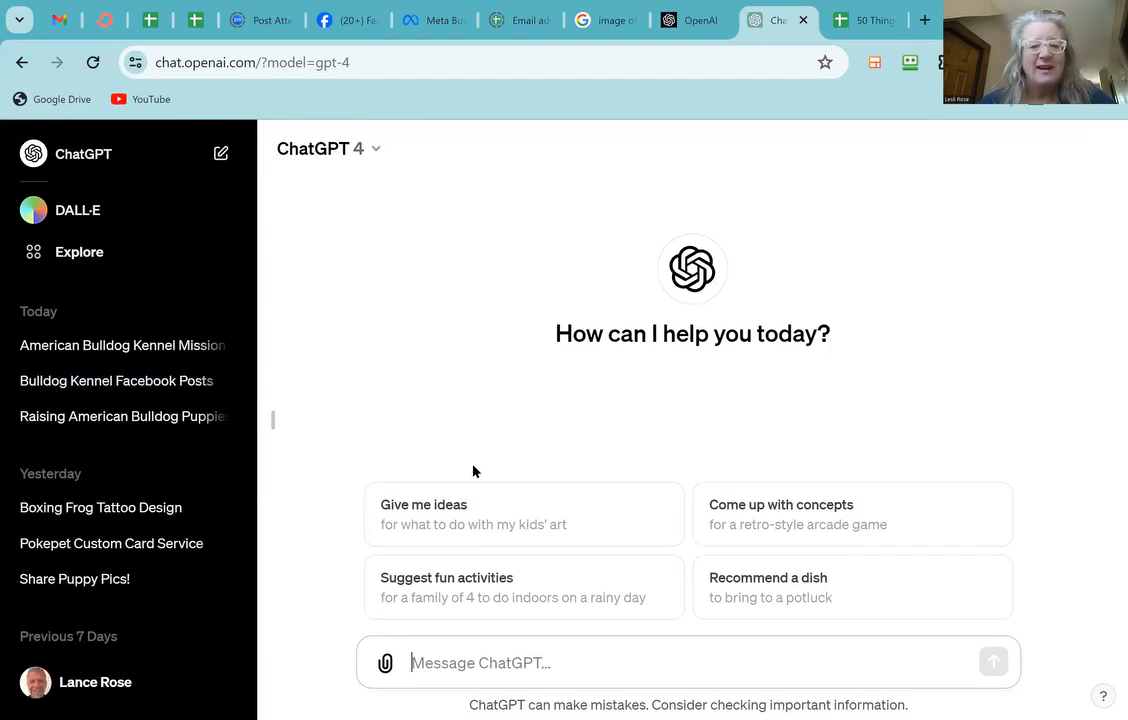
{"action": "left_click", "coordinate": [160, 348]}
{"action": "scroll", "coordinate": [503, 407], "scroll_direction": "up", "scroll_amount": 2}
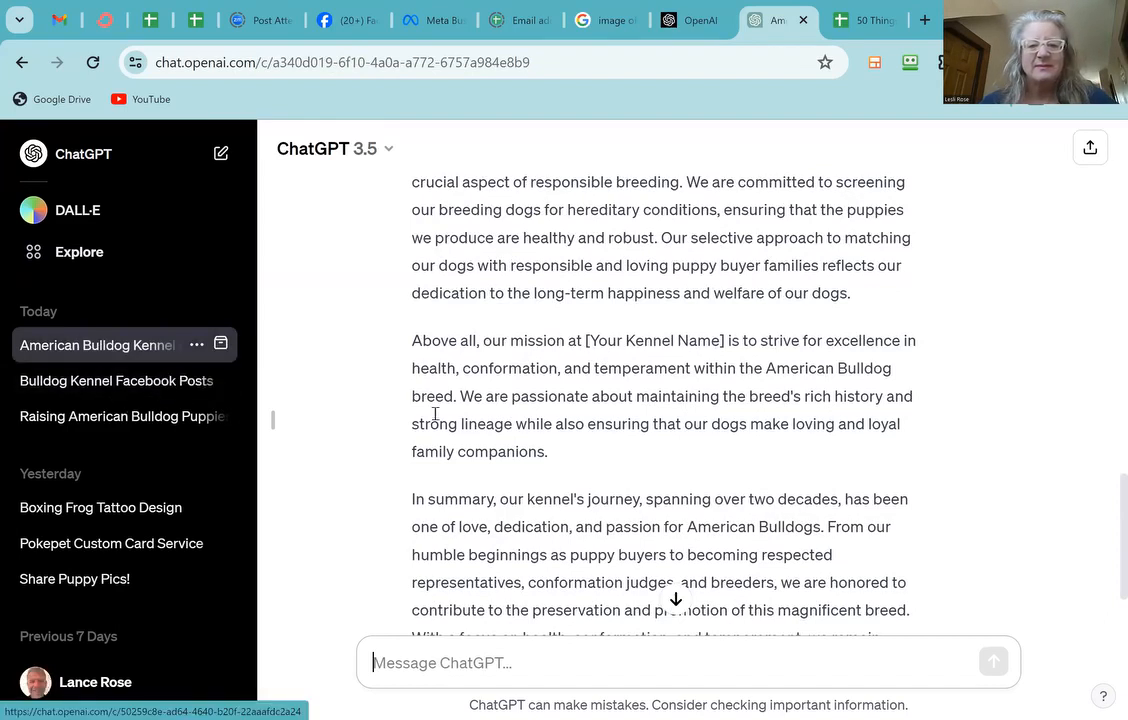
{"action": "scroll", "coordinate": [437, 411], "scroll_direction": "up", "scroll_amount": 5}
{"action": "scroll", "coordinate": [437, 411], "scroll_direction": "up", "scroll_amount": 5}
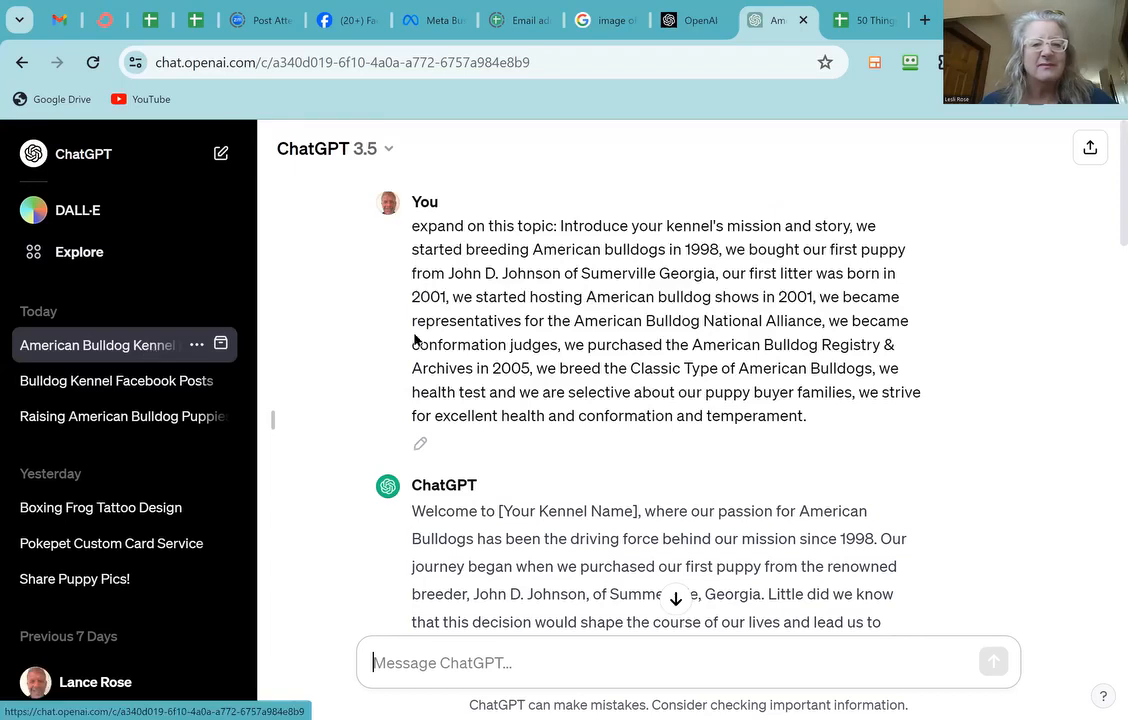
Step: Read through the mission write-up, then return to the Bulldog Kennel Facebook Posts chat
{"action": "scroll", "coordinate": [629, 483], "scroll_direction": "down", "scroll_amount": 1}
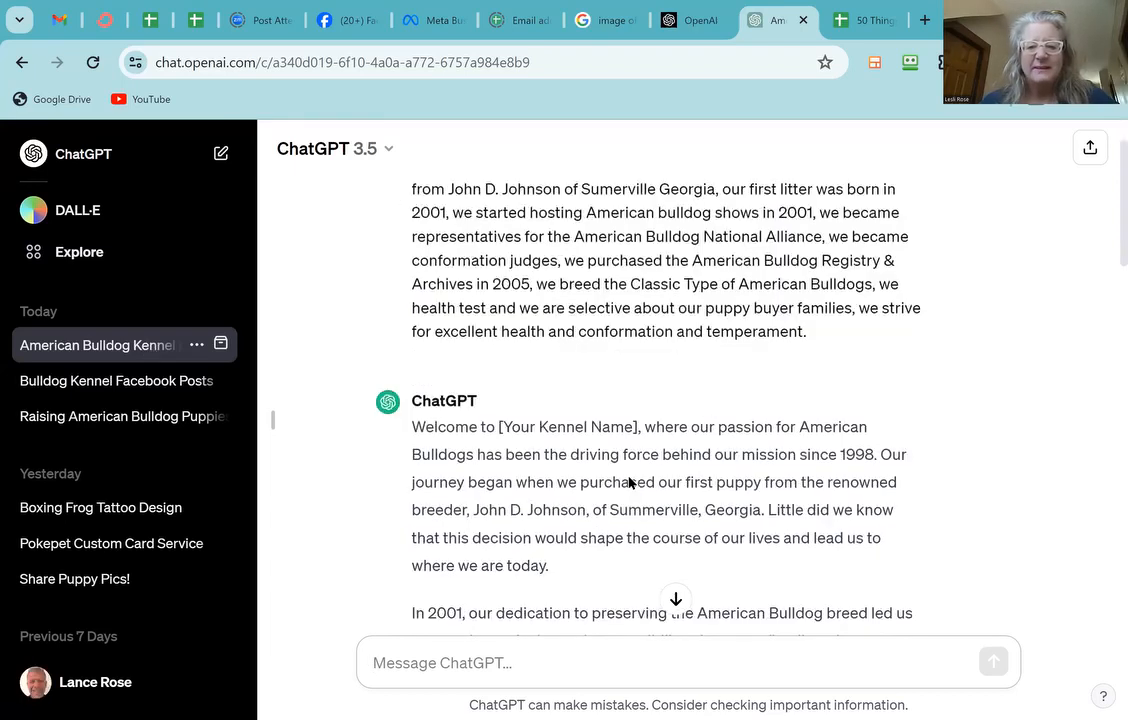
{"action": "scroll", "coordinate": [629, 481], "scroll_direction": "down", "scroll_amount": 1}
{"action": "scroll", "coordinate": [628, 476], "scroll_direction": "down", "scroll_amount": 1}
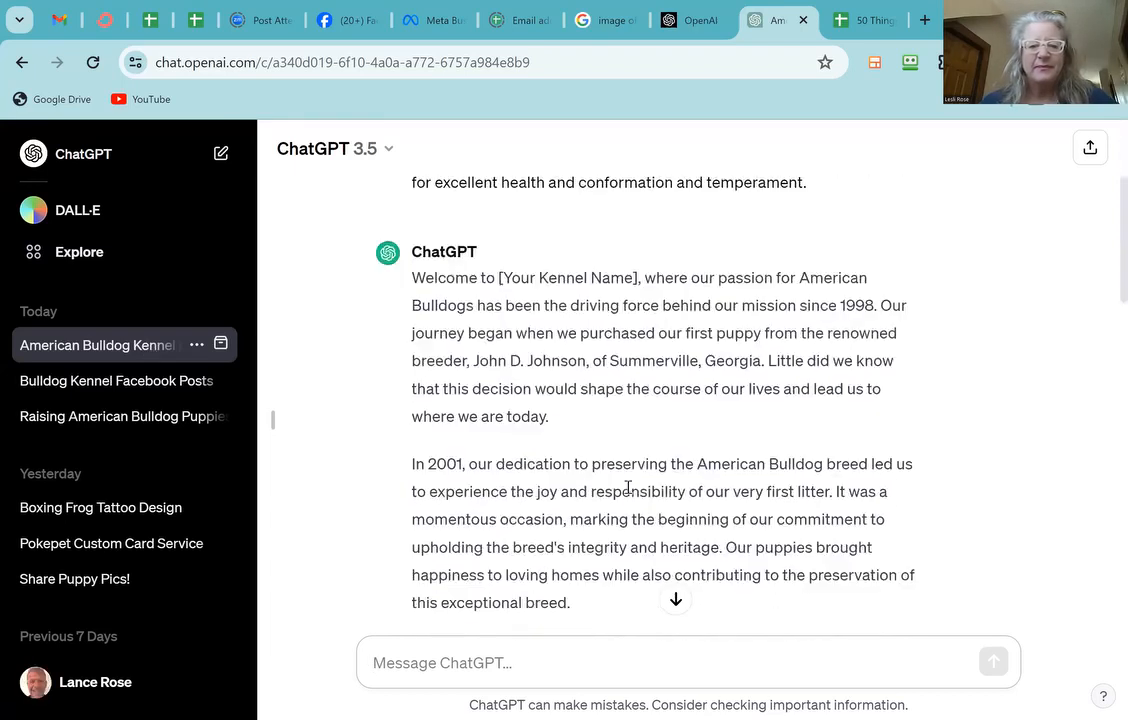
{"action": "scroll", "coordinate": [628, 487], "scroll_direction": "down", "scroll_amount": 5}
{"action": "scroll", "coordinate": [628, 487], "scroll_direction": "down", "scroll_amount": 2}
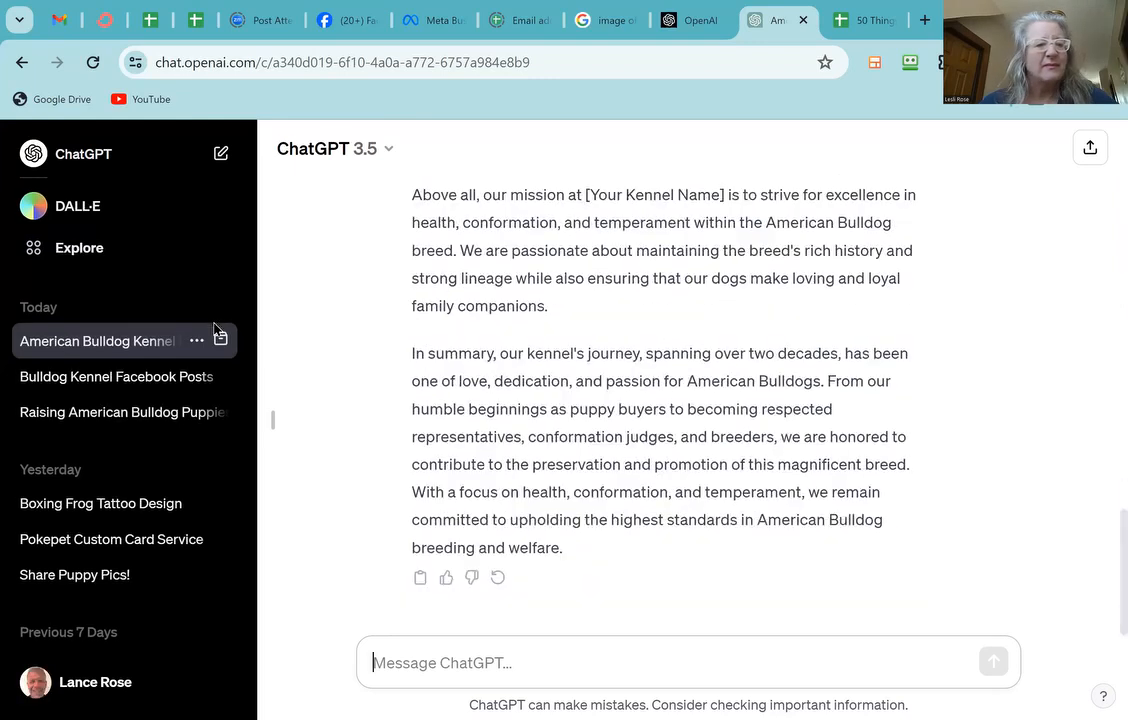
{"action": "scroll", "coordinate": [140, 317], "scroll_direction": "down", "scroll_amount": 4}
{"action": "scroll", "coordinate": [141, 320], "scroll_direction": "up", "scroll_amount": 4}
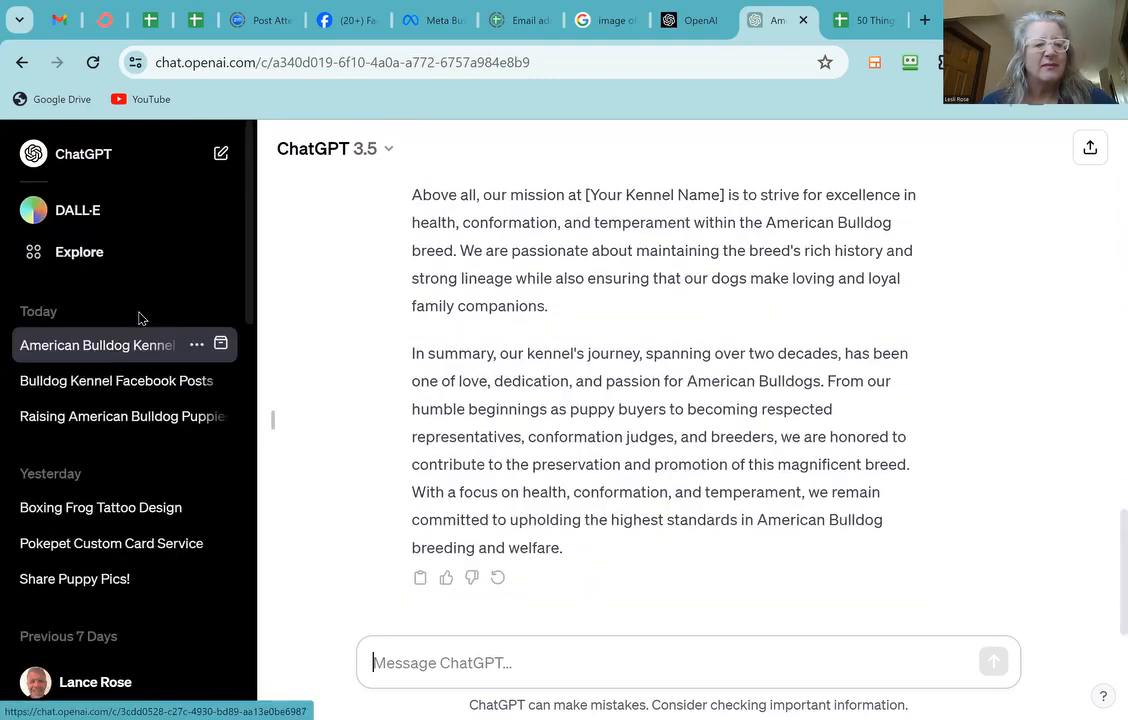
{"action": "left_click", "coordinate": [121, 391]}
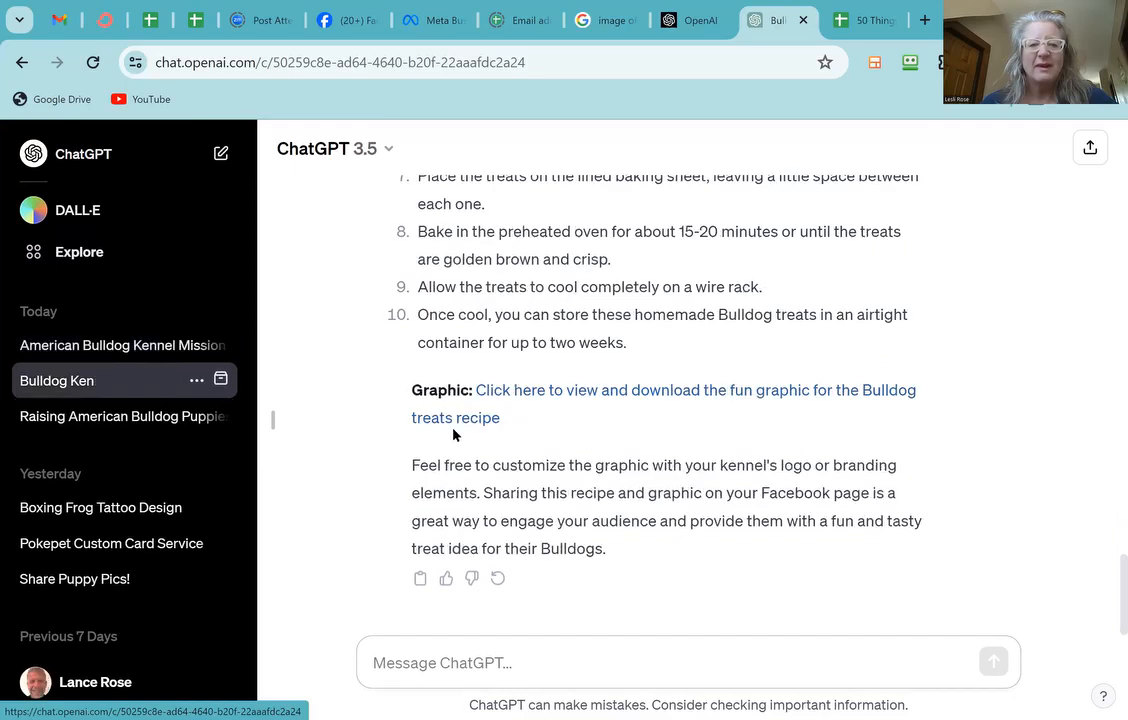
Step: Select the recipe name 'Peanut Butter and Banana Bites' and start a new GPT-4 chat
{"action": "scroll", "coordinate": [535, 409], "scroll_direction": "up", "scroll_amount": 3}
{"action": "scroll", "coordinate": [535, 409], "scroll_direction": "up", "scroll_amount": 3}
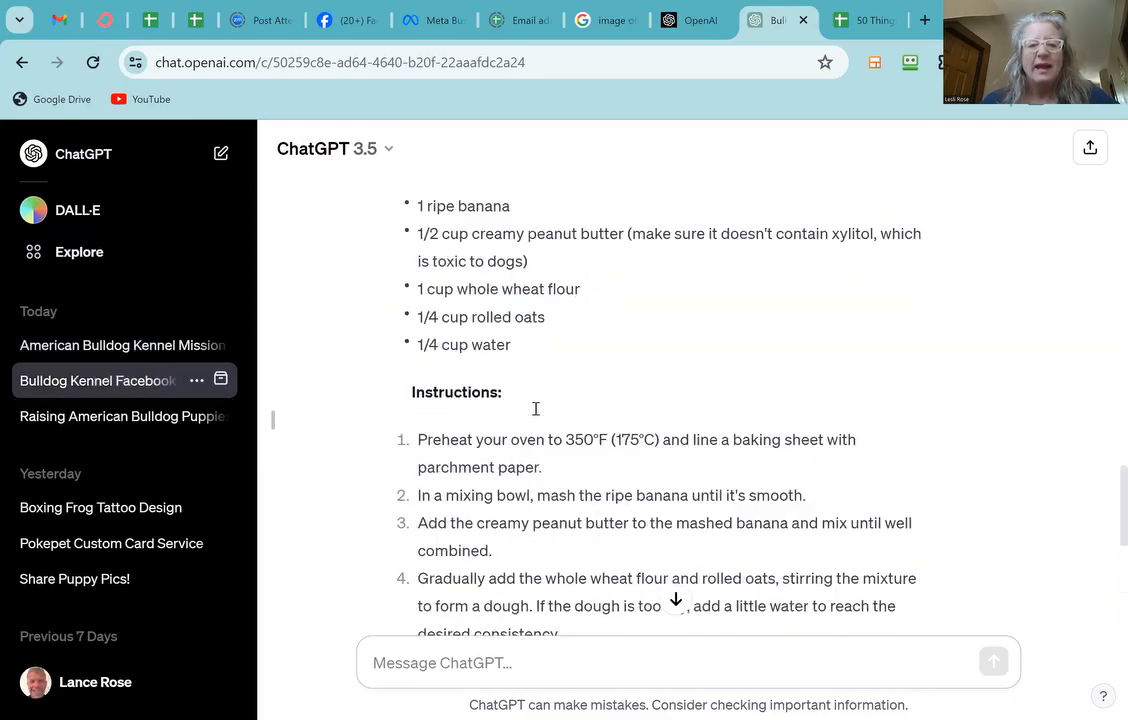
{"action": "scroll", "coordinate": [536, 413], "scroll_direction": "down", "scroll_amount": 1}
{"action": "scroll", "coordinate": [536, 414], "scroll_direction": "up", "scroll_amount": 3}
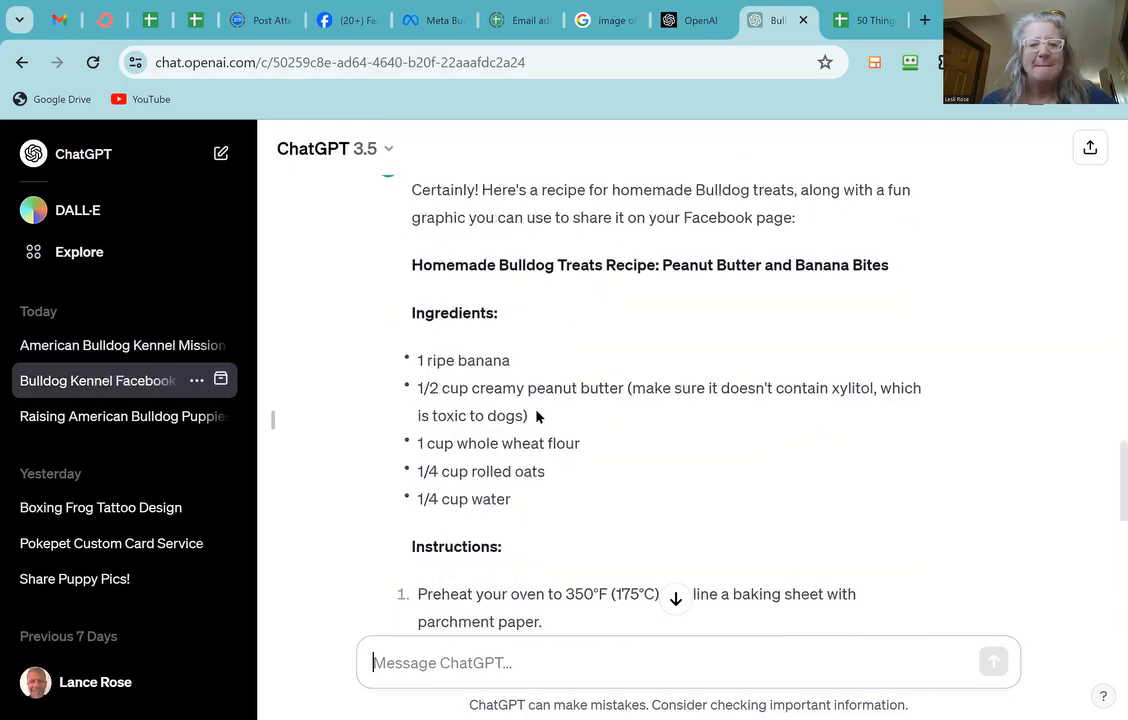
{"action": "scroll", "coordinate": [546, 365], "scroll_direction": "up", "scroll_amount": 1}
{"action": "left_click_drag", "start_coordinate": [661, 314], "coordinate": [896, 322]}
{"action": "key", "text": "ctrl+c"}
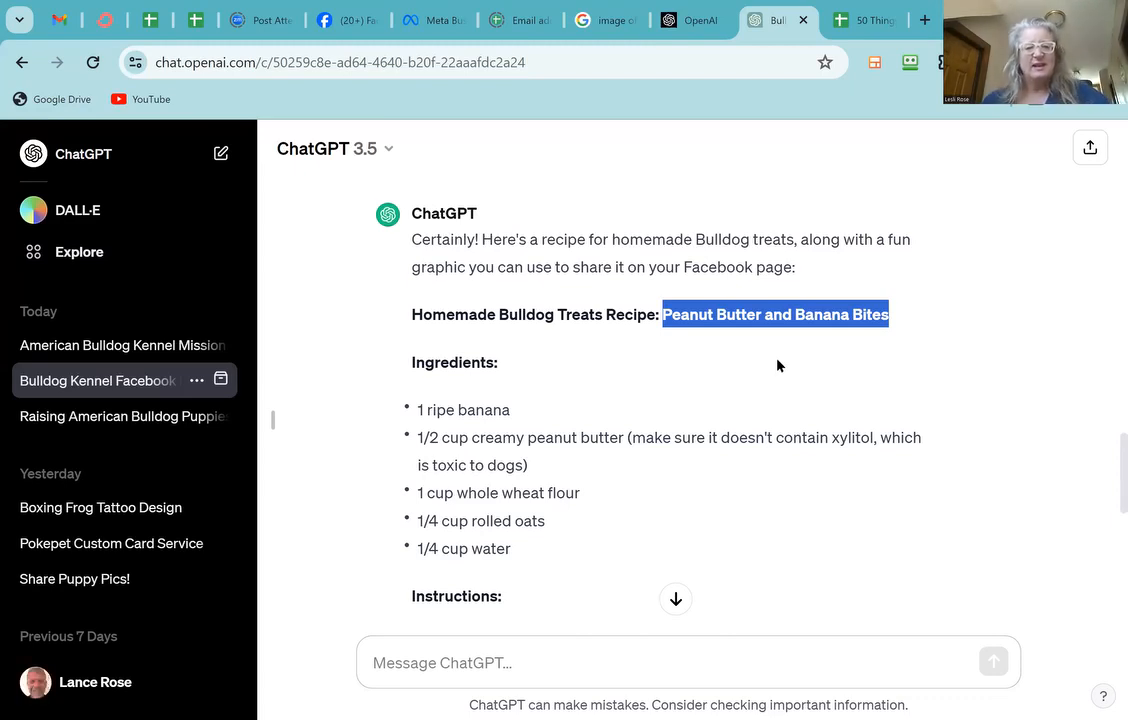
{"action": "left_click", "coordinate": [333, 148]}
{"action": "left_click", "coordinate": [351, 230]}
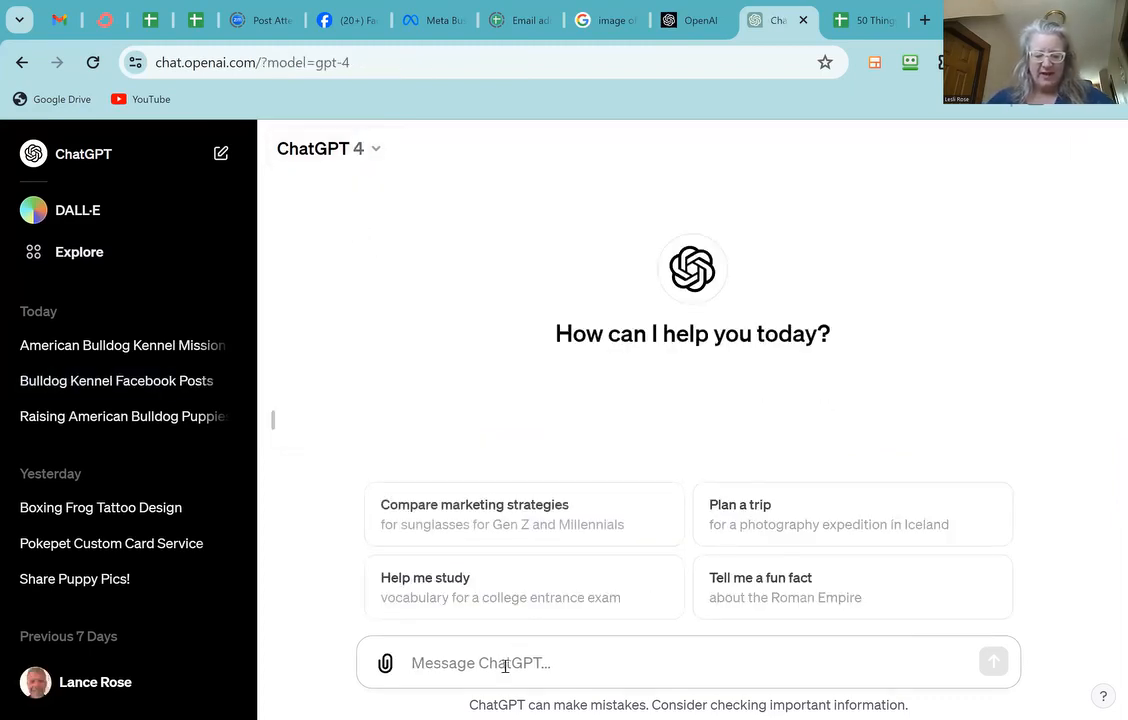
Step: Send GPT-4 'Make a graphic for my Bulldog Peanut Butter and Banana Bites Recipe'
{"action": "type", "text": "Make a gr"}
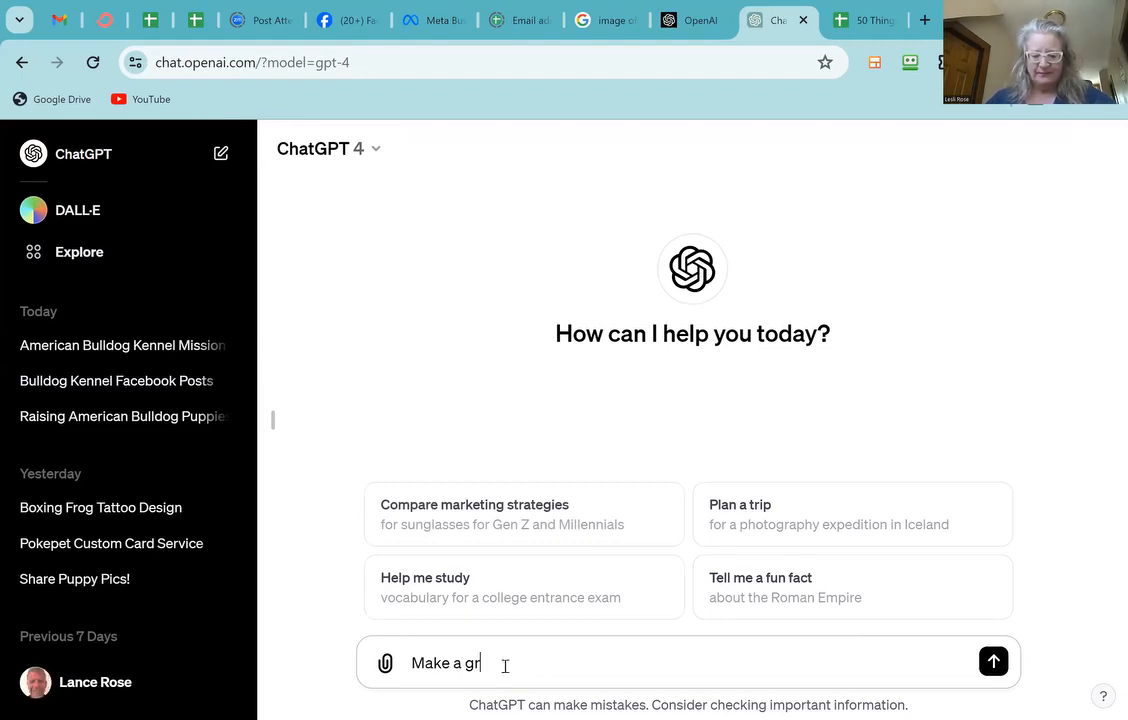
{"action": "type", "text": "aphic "}
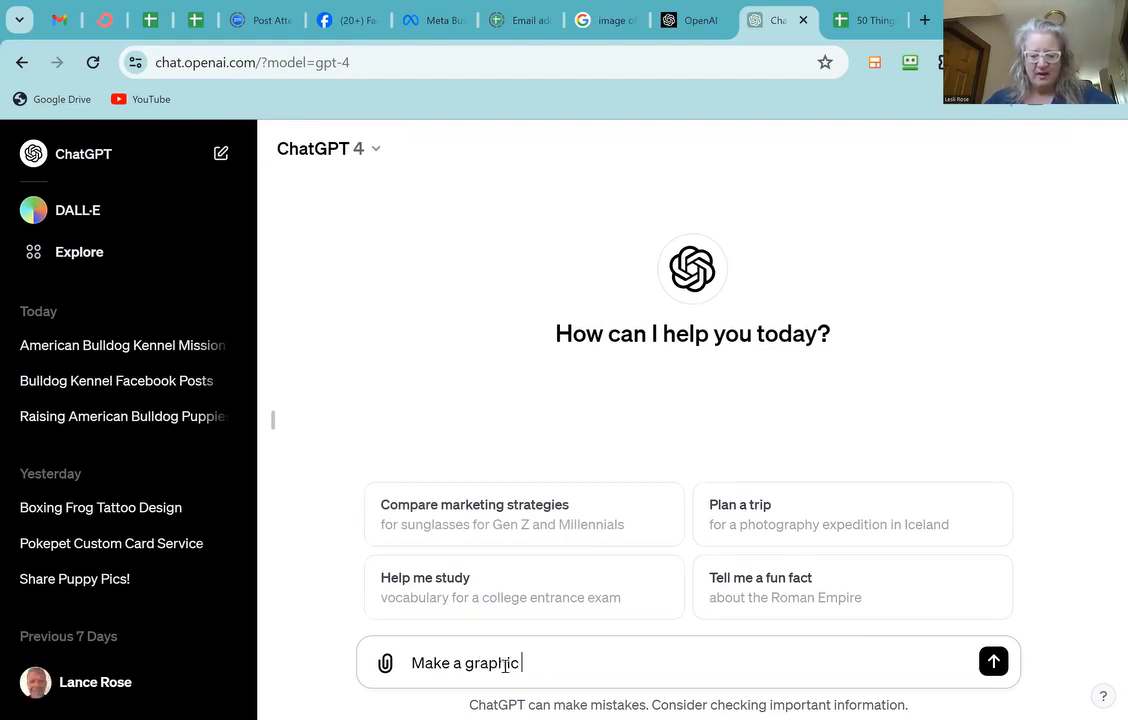
{"action": "type", "text": "for my "}
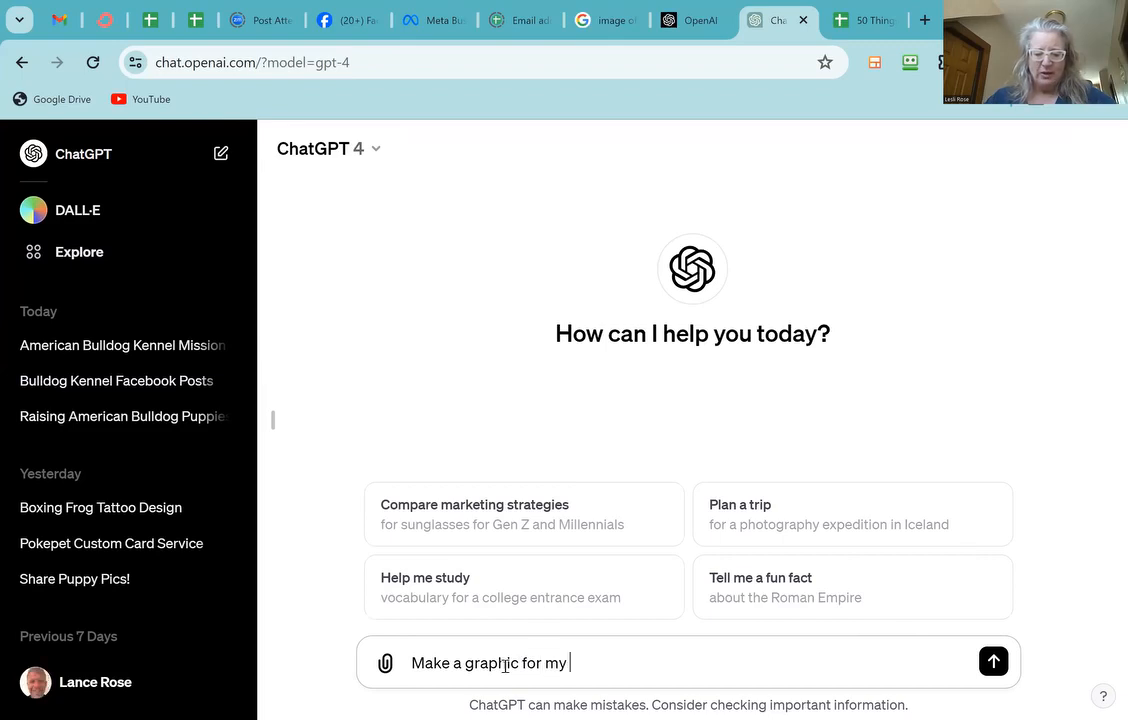
{"action": "type", "text": "Bulldog"}
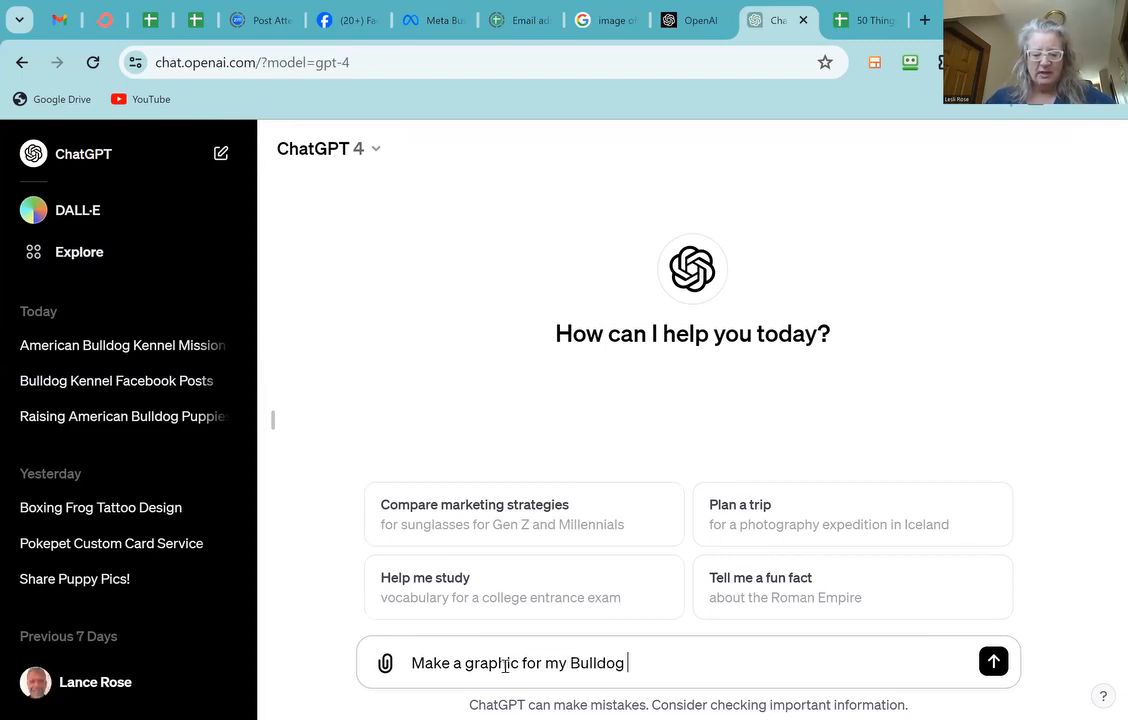
{"action": "key", "text": "ctrl+v"}
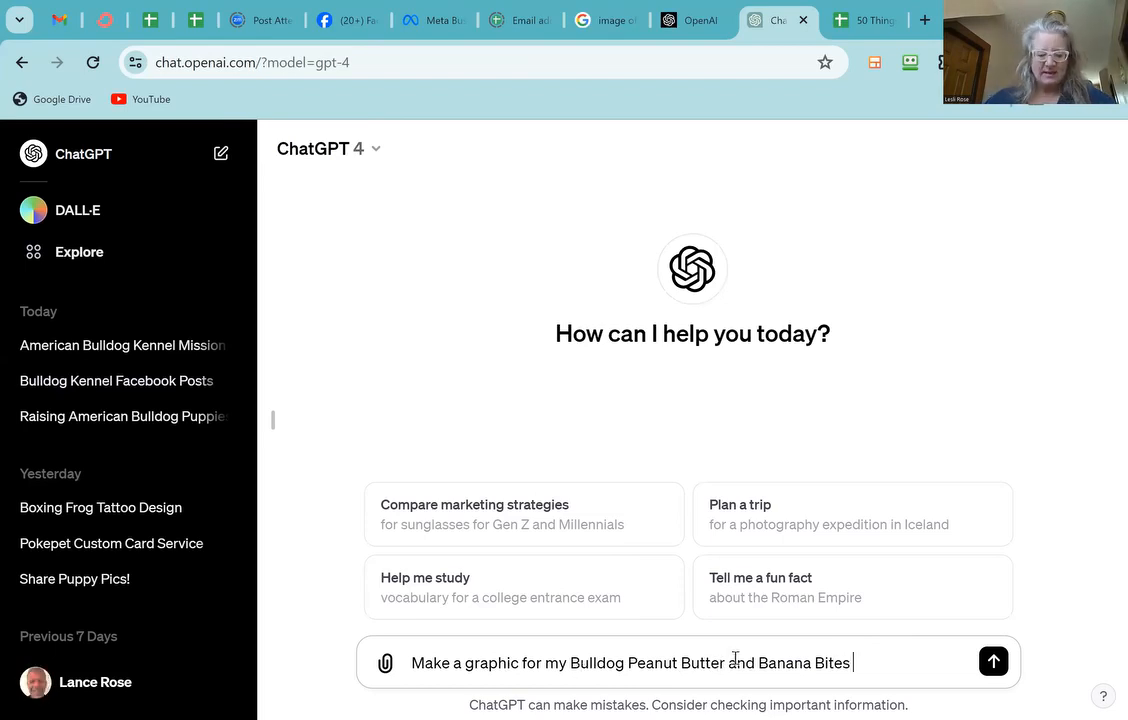
{"action": "type", "text": "Recipe"}
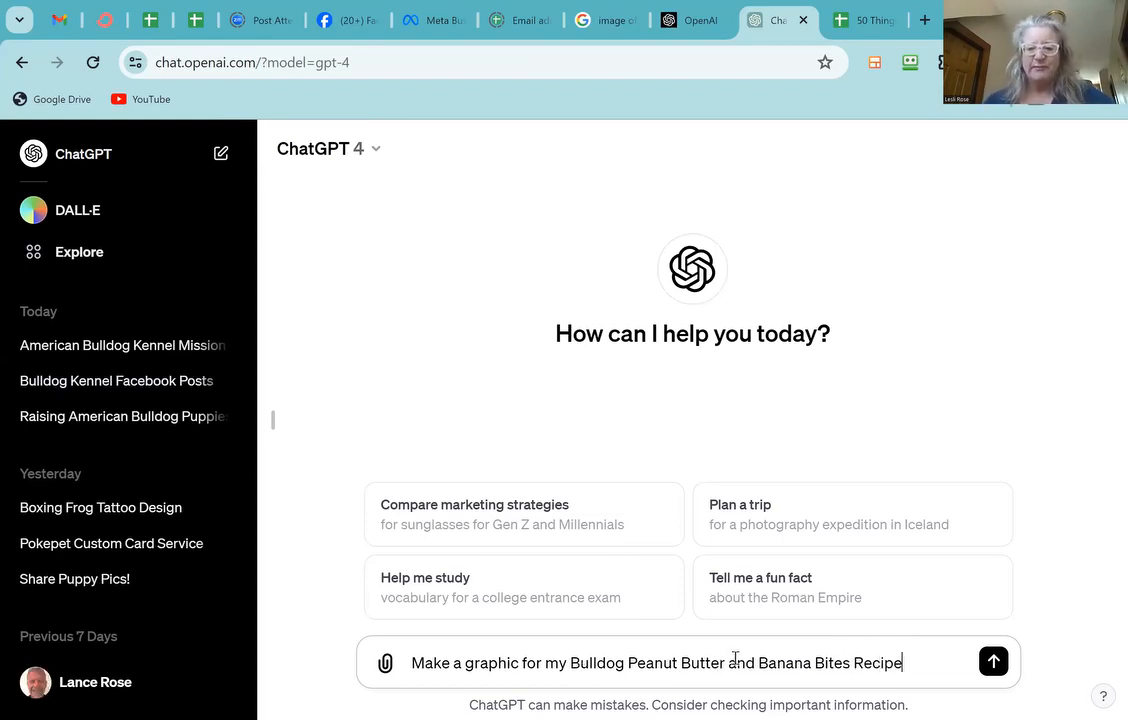
{"action": "left_click", "coordinate": [996, 670]}
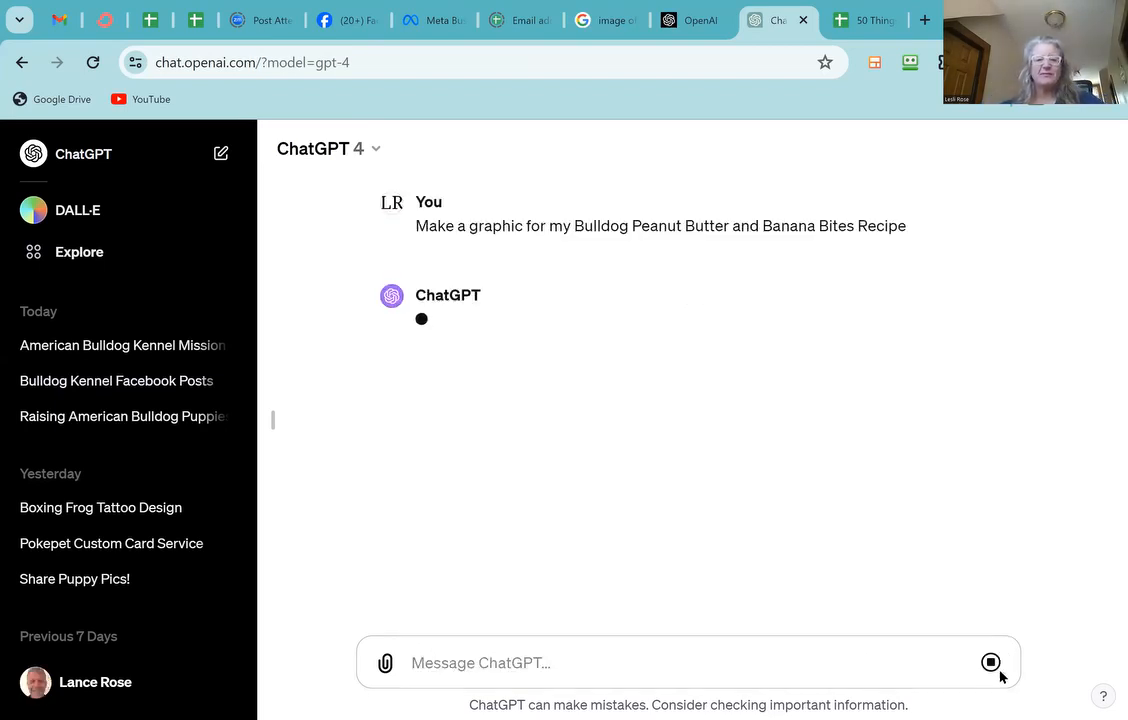
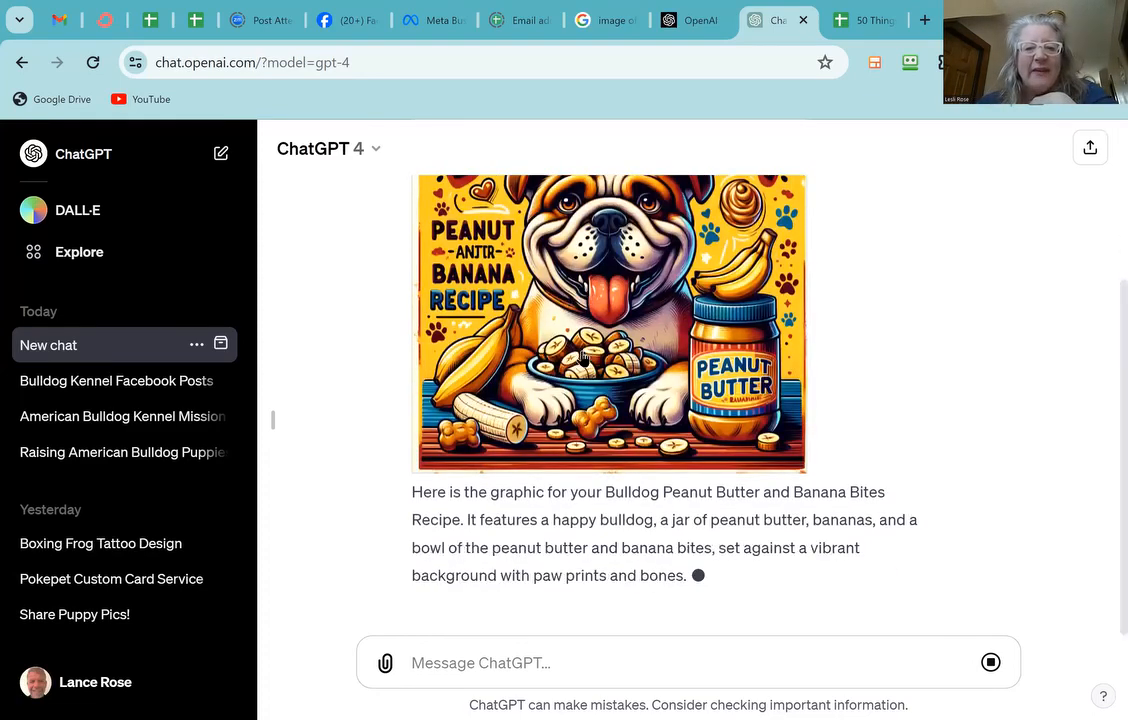
Step: Scroll to the generated bulldog recipe image and download it from ChatGPT
{"action": "scroll", "coordinate": [608, 368], "scroll_direction": "up", "scroll_amount": 2}
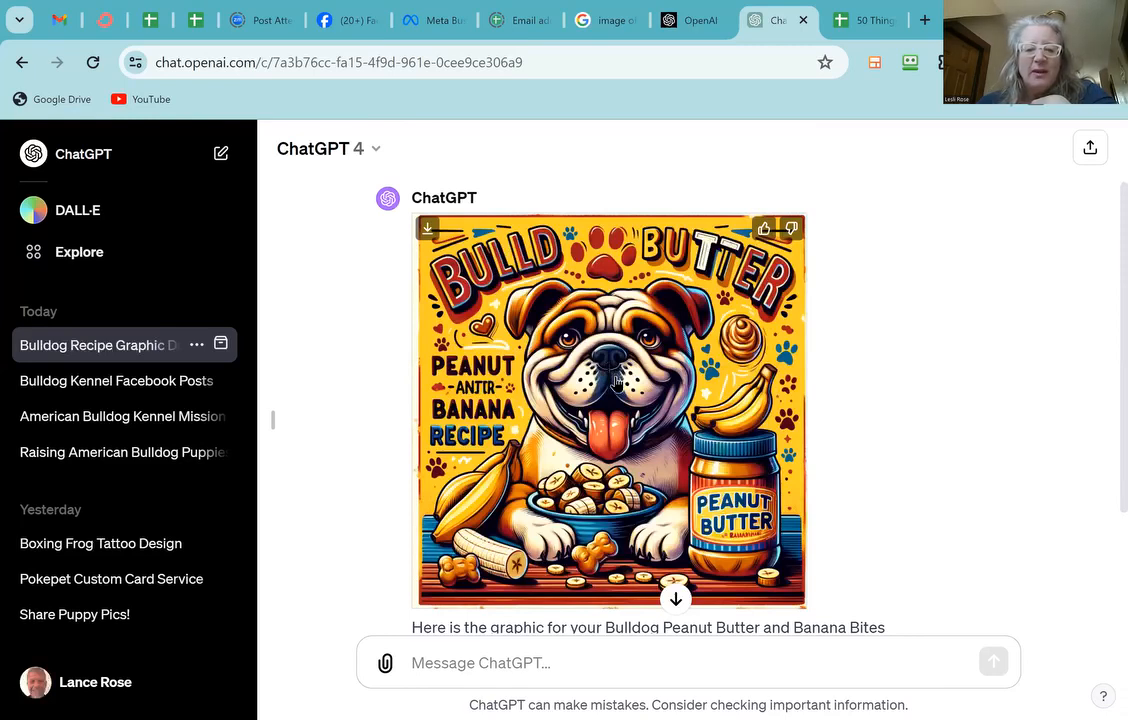
{"action": "scroll", "coordinate": [616, 381], "scroll_direction": "down", "scroll_amount": 2}
{"action": "scroll", "coordinate": [616, 381], "scroll_direction": "up", "scroll_amount": 3}
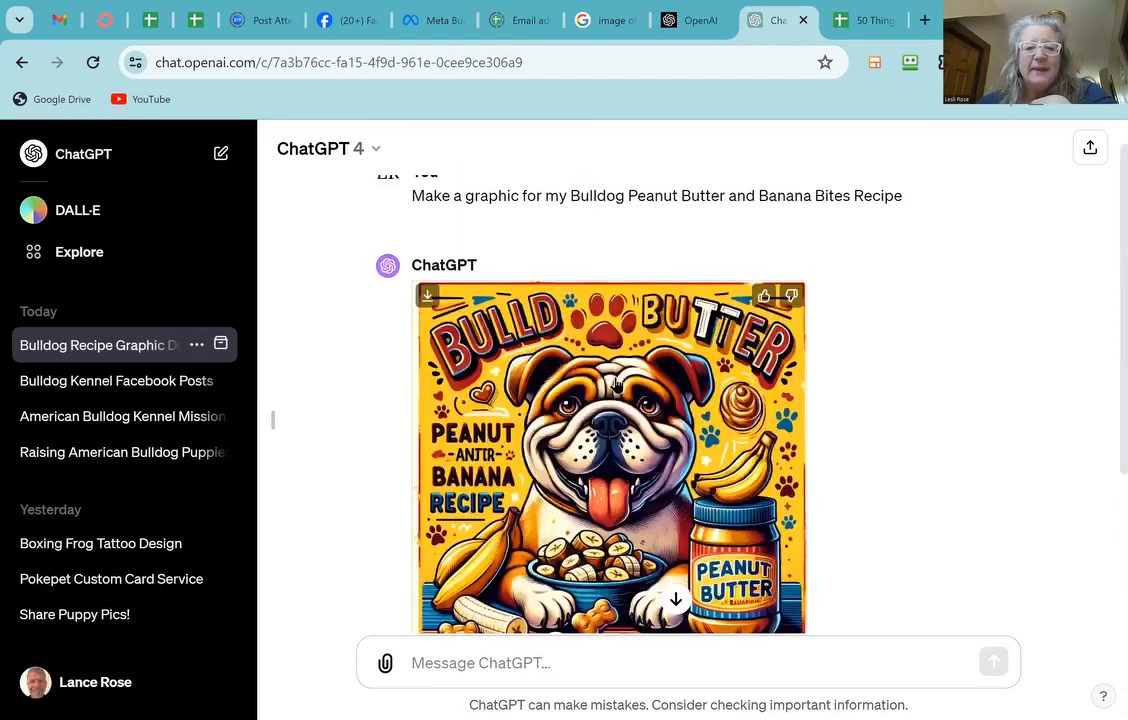
{"action": "scroll", "coordinate": [543, 341], "scroll_direction": "down", "scroll_amount": 1}
{"action": "scroll", "coordinate": [495, 393], "scroll_direction": "down", "scroll_amount": 1}
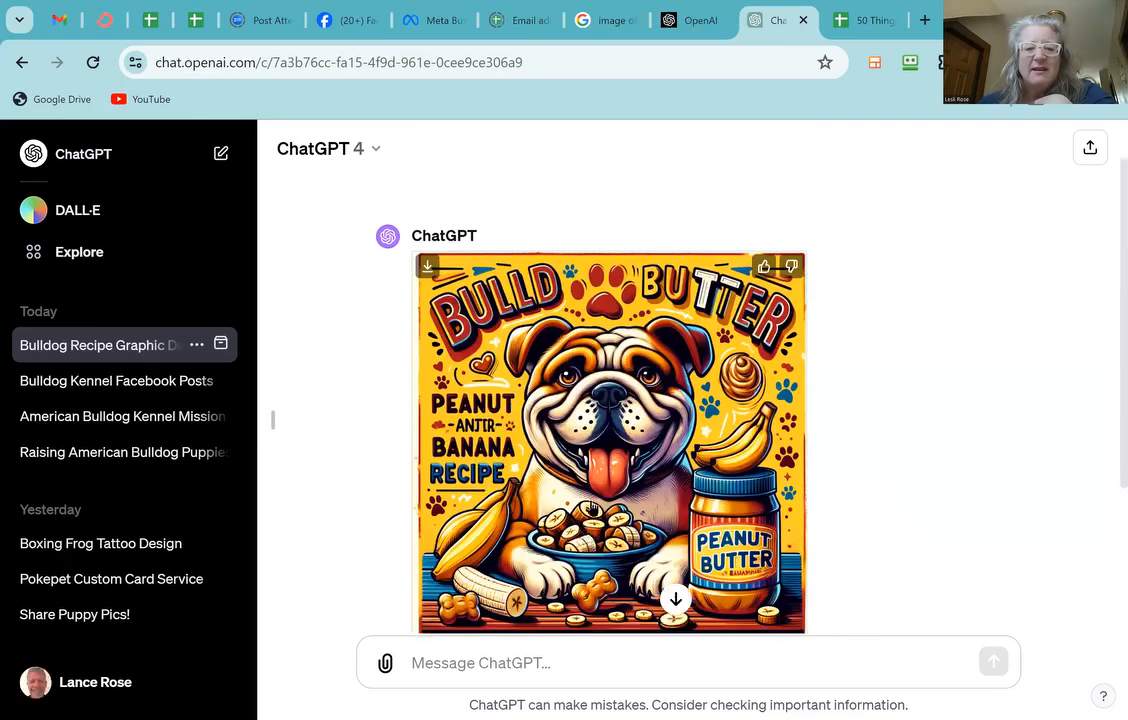
{"action": "scroll", "coordinate": [500, 400], "scroll_direction": "up", "scroll_amount": 1}
{"action": "scroll", "coordinate": [443, 256], "scroll_direction": "down", "scroll_amount": 1}
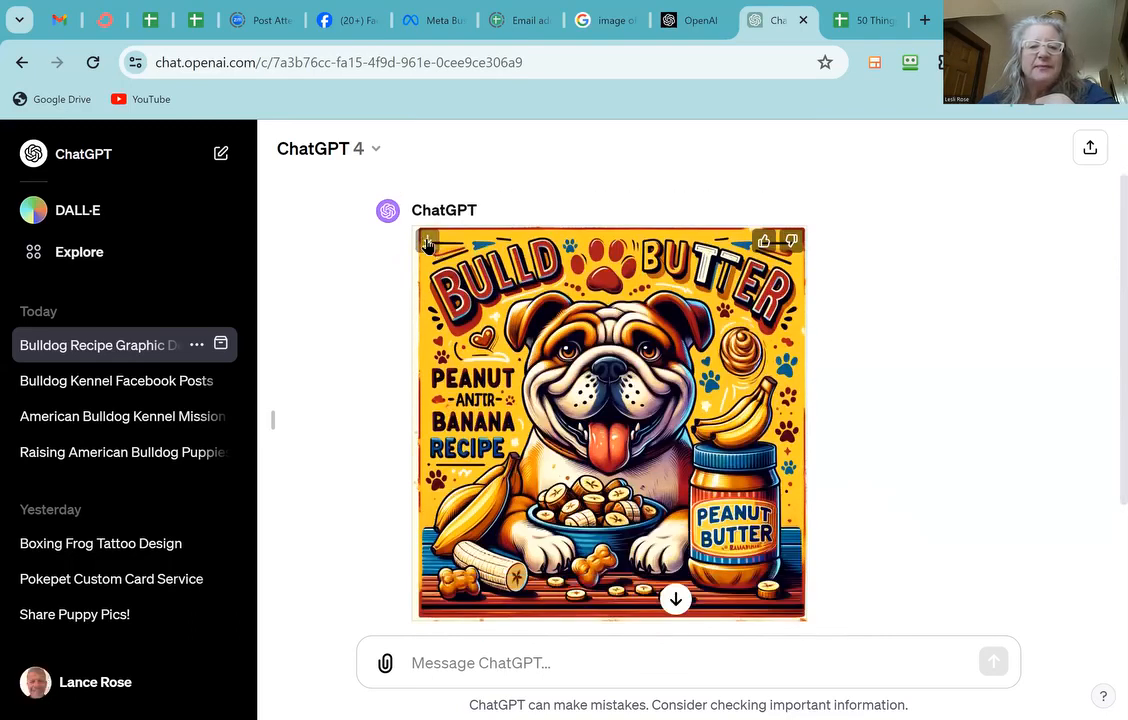
{"action": "left_click", "coordinate": [427, 244]}
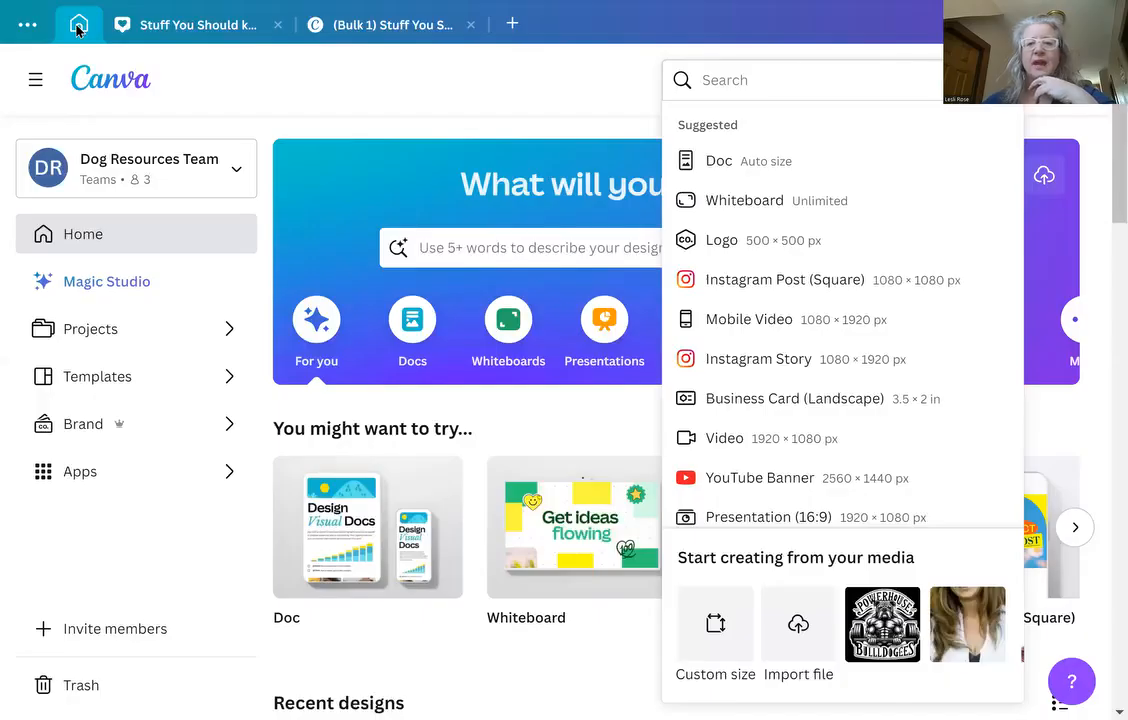
Step: Import a file from the computer and pick the DALL·E recipe image in Downloads
{"action": "left_click", "coordinate": [930, 79]}
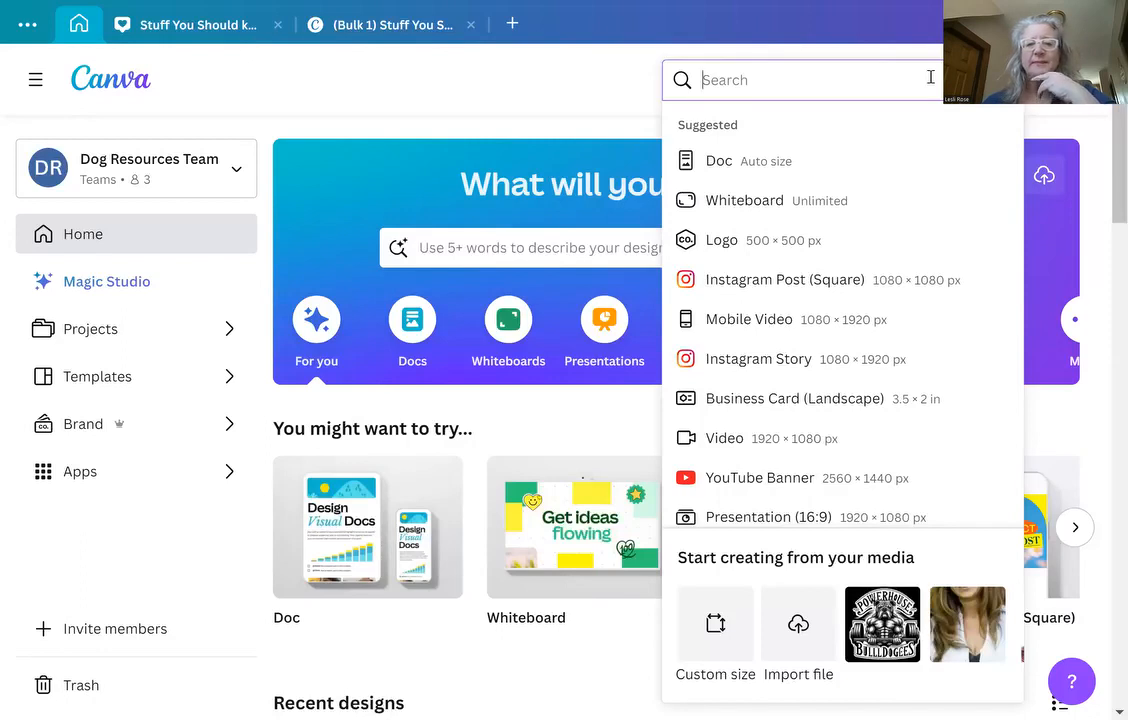
{"action": "left_click", "coordinate": [800, 630]}
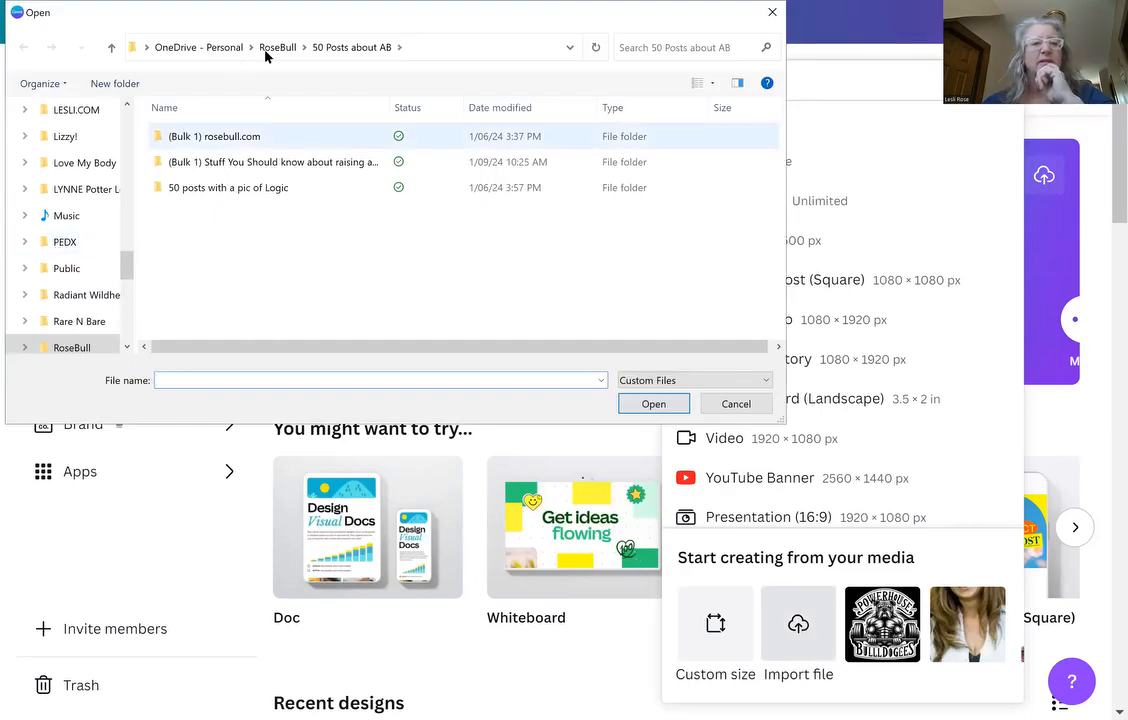
{"action": "left_click", "coordinate": [167, 48]}
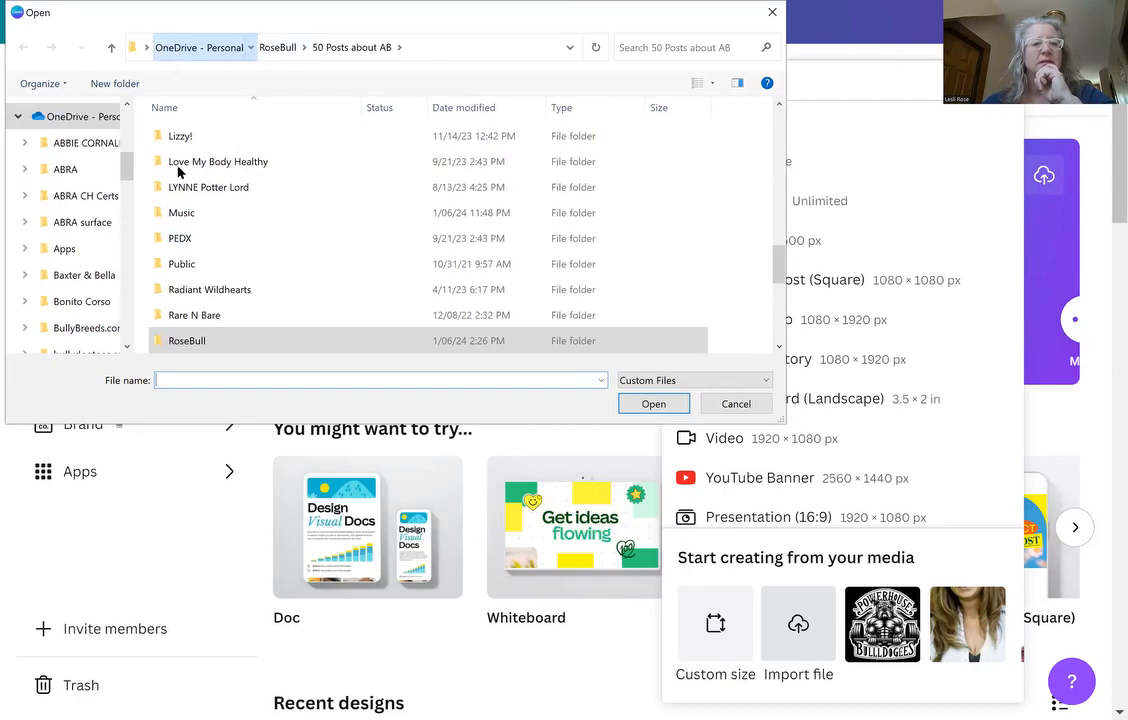
{"action": "scroll", "coordinate": [196, 234], "scroll_direction": "down", "scroll_amount": 3}
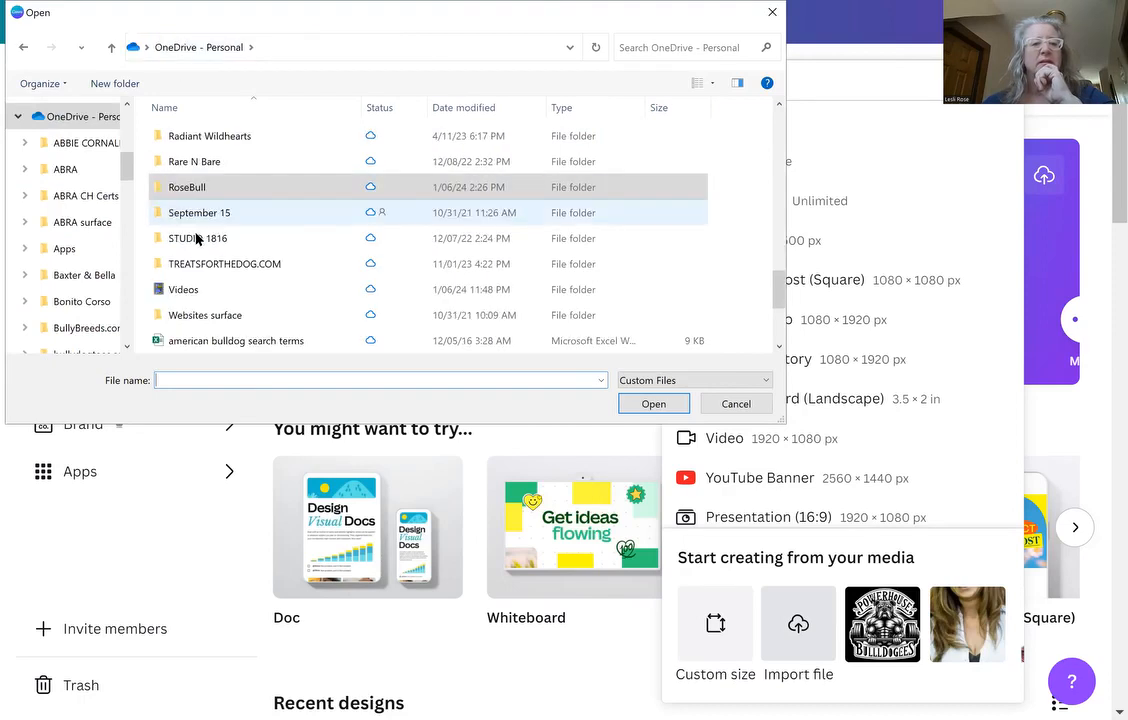
{"action": "scroll", "coordinate": [196, 238], "scroll_direction": "up", "scroll_amount": 2}
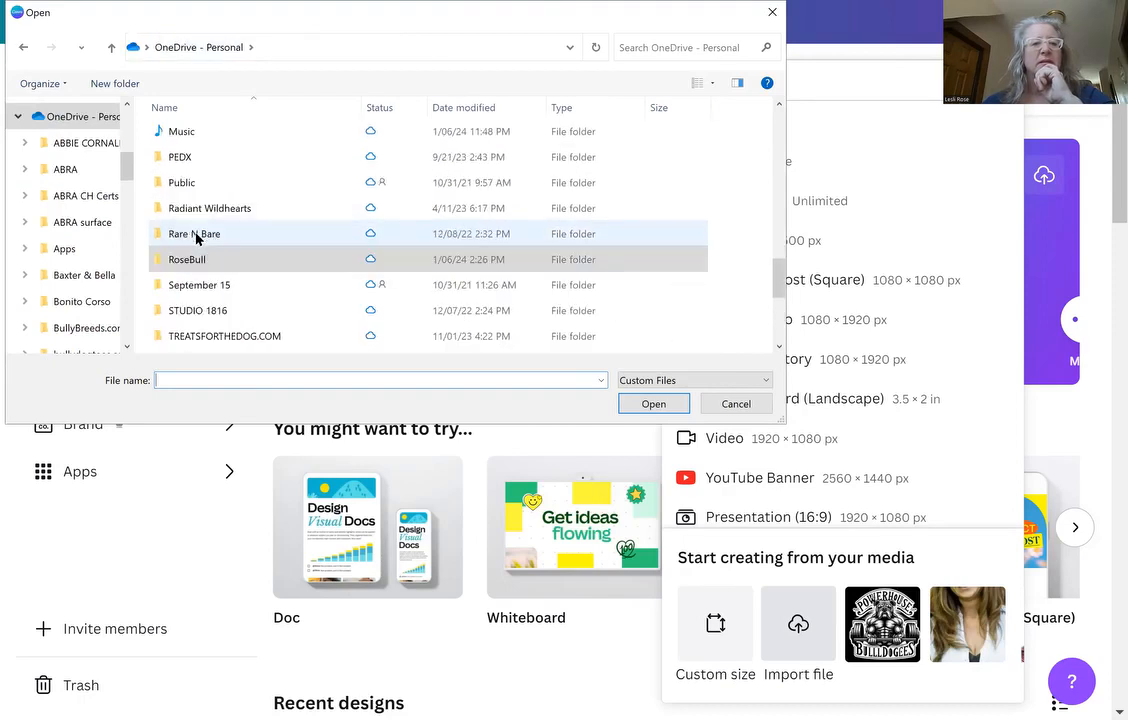
{"action": "scroll", "coordinate": [196, 238], "scroll_direction": "up", "scroll_amount": 5}
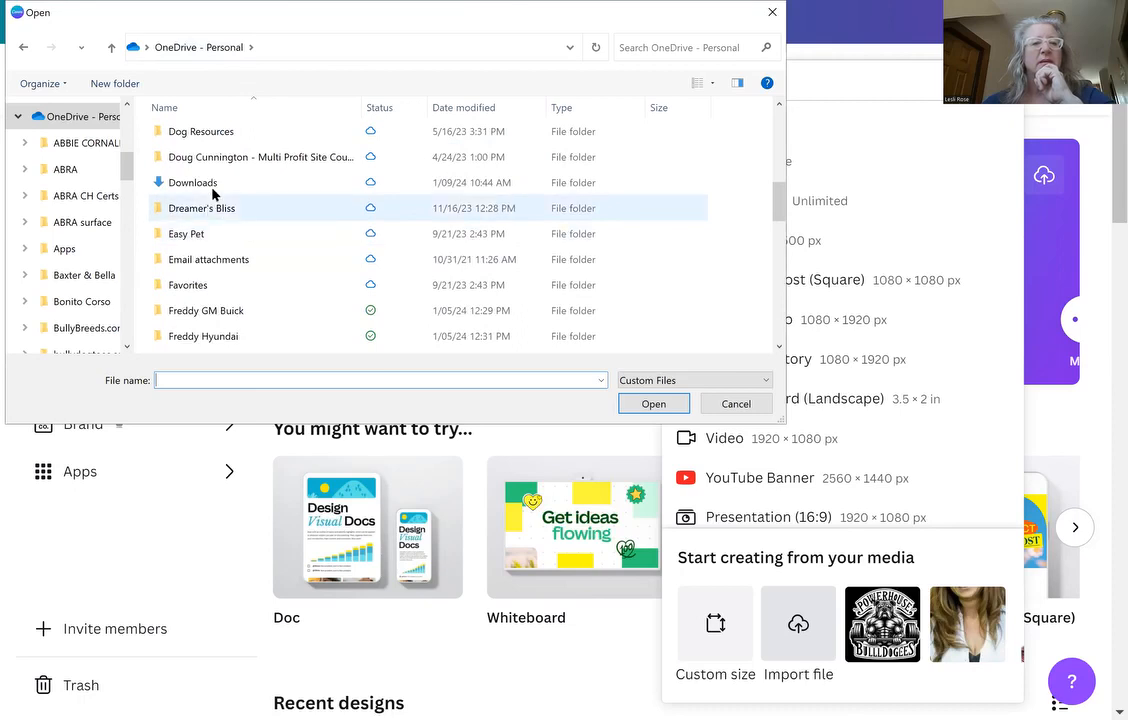
{"action": "left_click", "coordinate": [212, 186]}
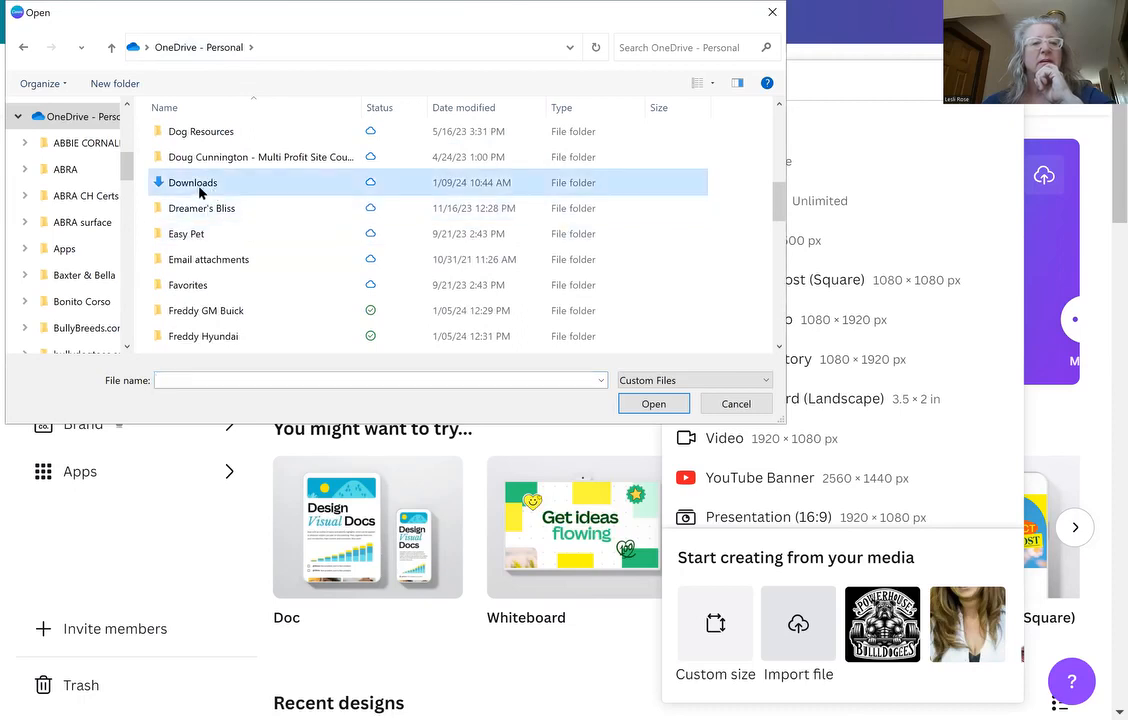
{"action": "double_click", "coordinate": [199, 190]}
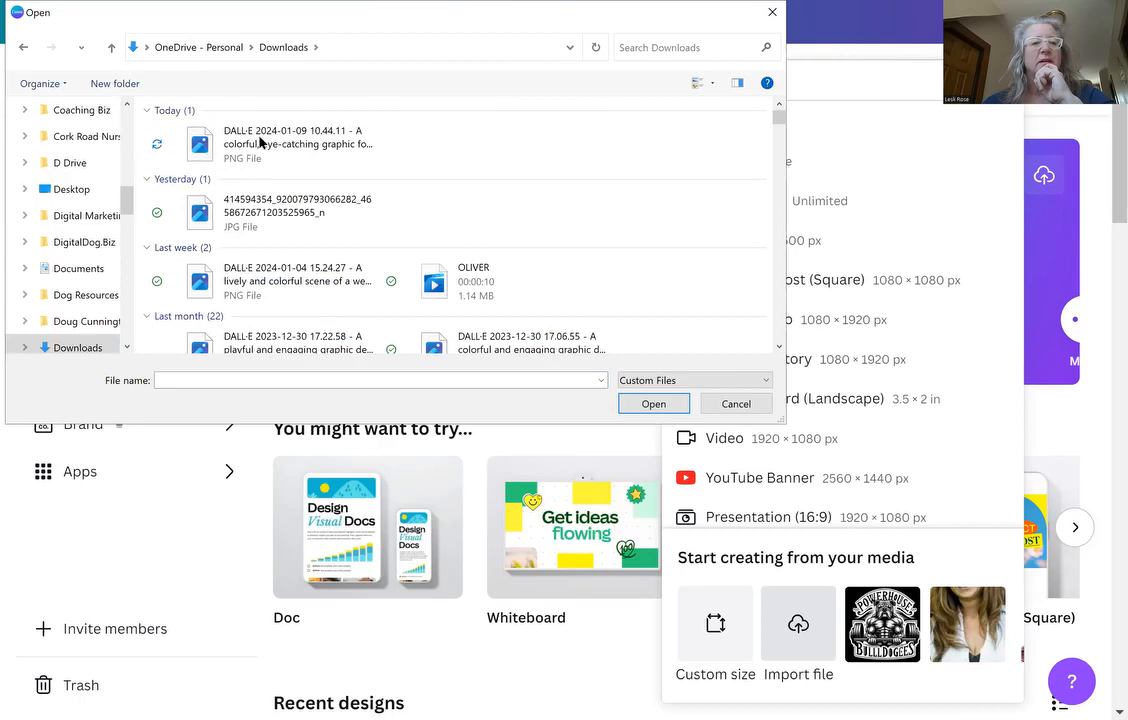
{"action": "left_click", "coordinate": [259, 142]}
Step: Upload the image and use it in a new 1024 × 1024 px design
{"action": "left_click", "coordinate": [651, 404]}
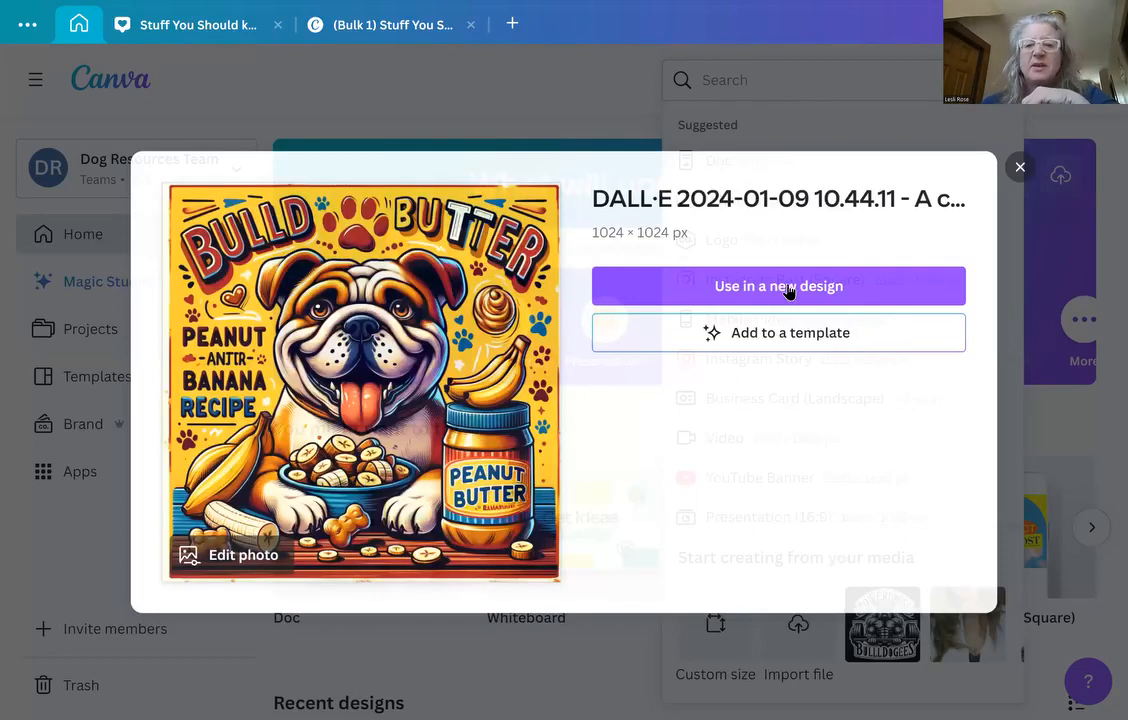
{"action": "left_click", "coordinate": [788, 287]}
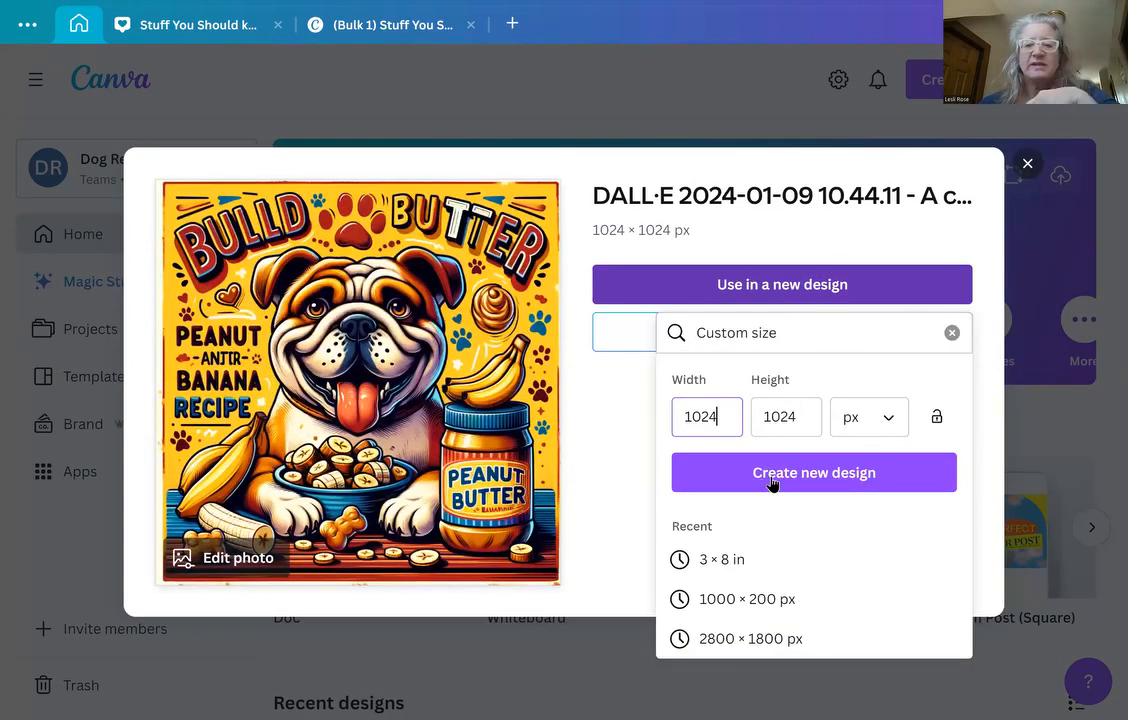
{"action": "left_click", "coordinate": [772, 482]}
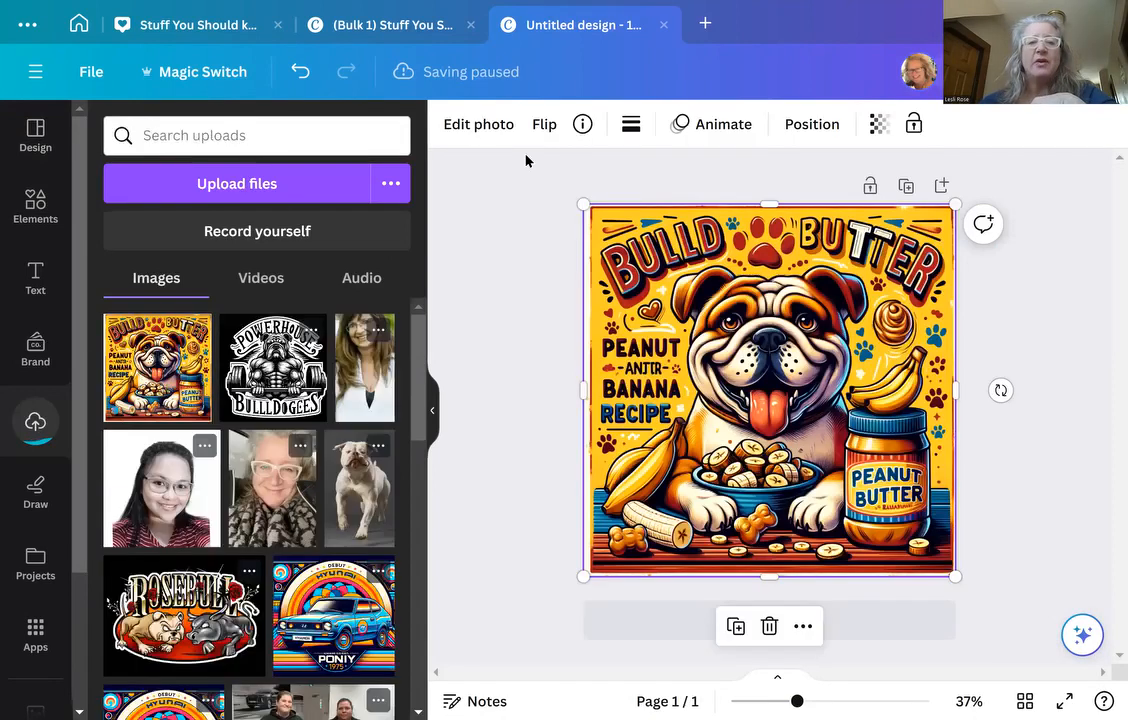
Step: Try Grab Text on the bulldog graphic, undo it, and reopen Edit photo
{"action": "left_click", "coordinate": [470, 128]}
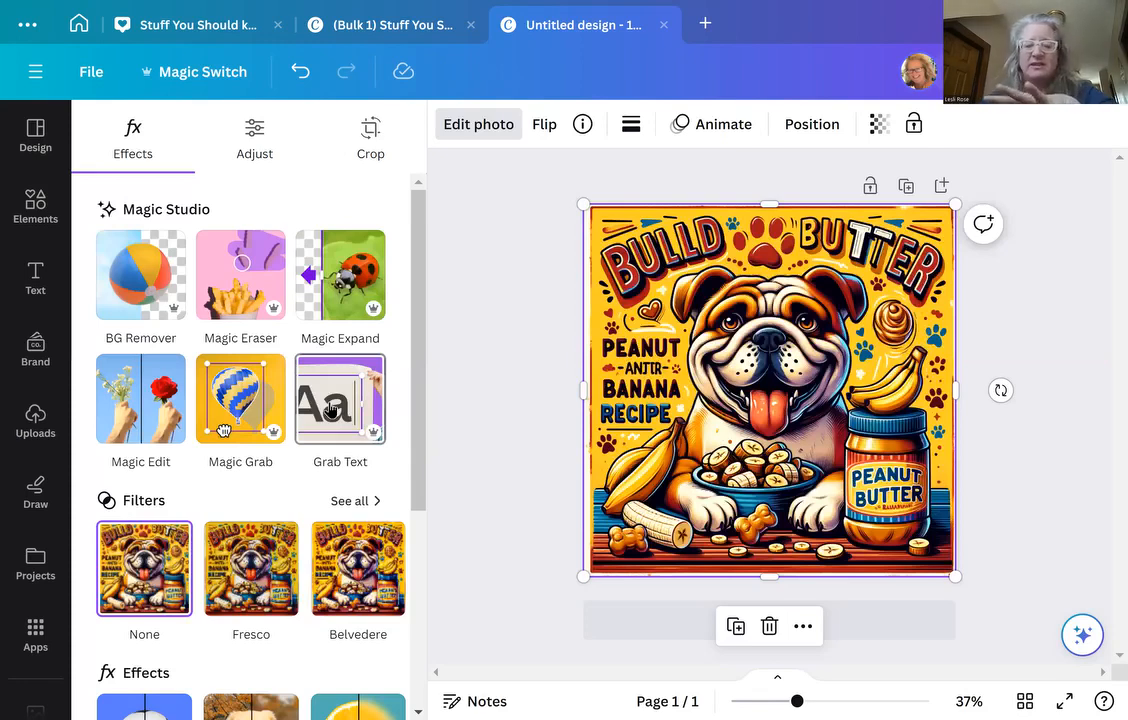
{"action": "left_click", "coordinate": [330, 410]}
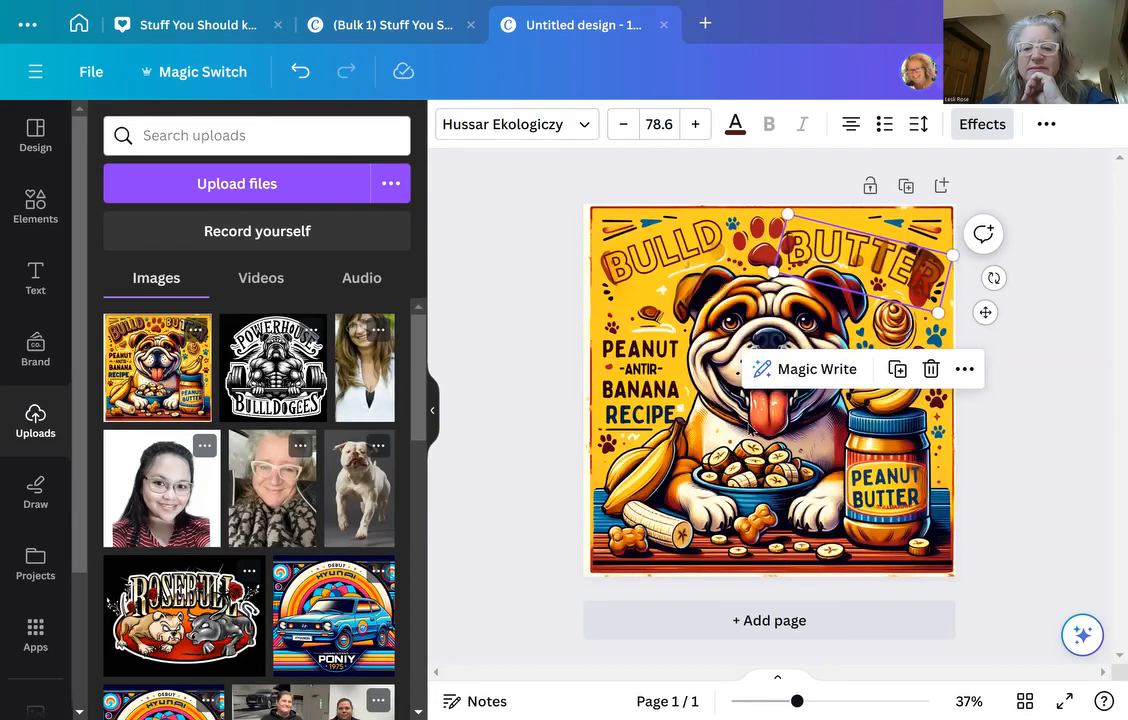
{"action": "left_click", "coordinate": [299, 73]}
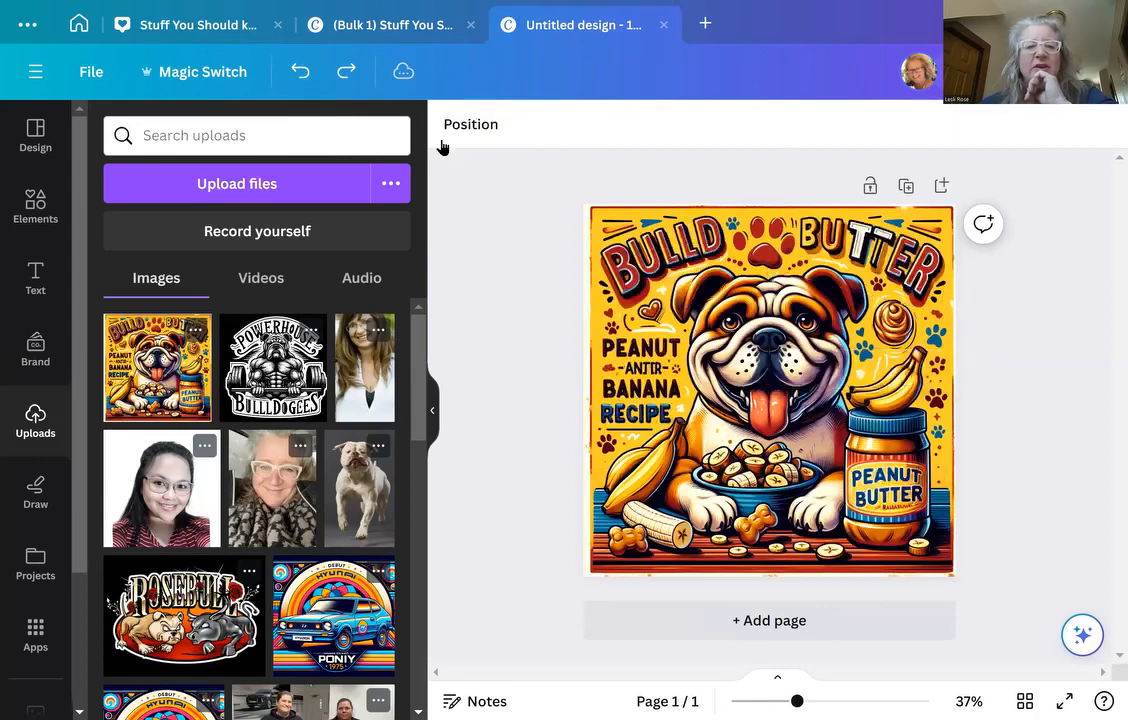
{"action": "left_click", "coordinate": [533, 213]}
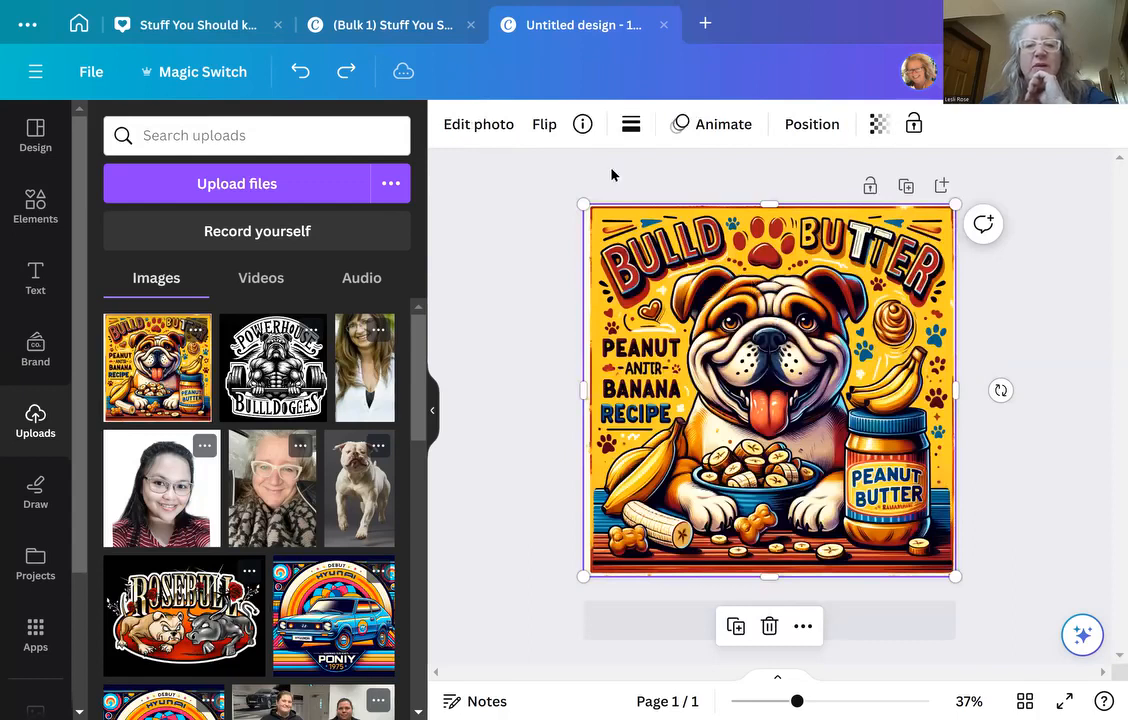
{"action": "left_click", "coordinate": [481, 125]}
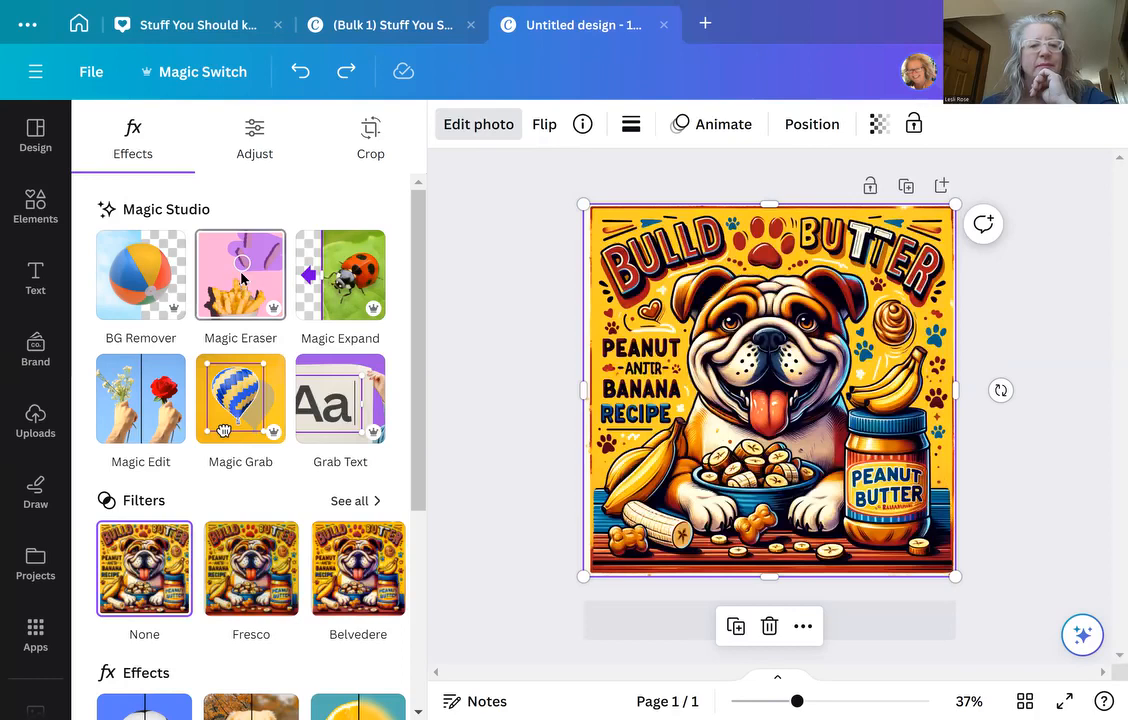
Step: Use Magic Eraser to remove the stray D after BULL
{"action": "left_click", "coordinate": [240, 278]}
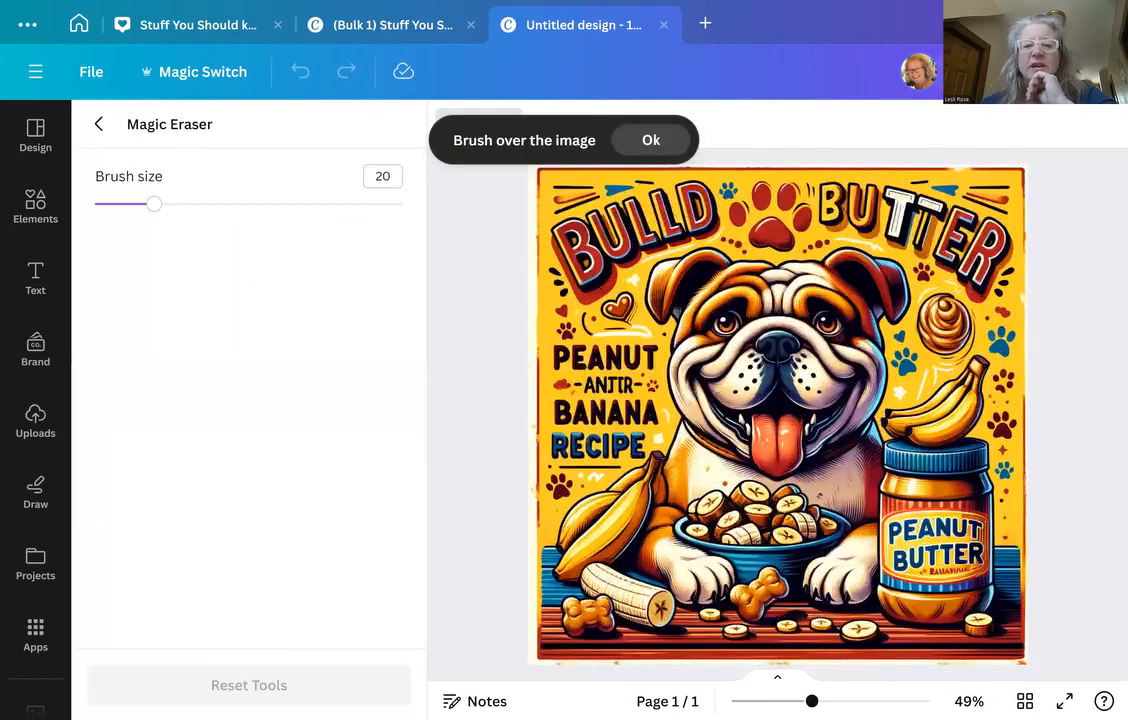
{"action": "mouse_move", "coordinate": [682, 187]}
{"action": "left_mouse_down"}
{"action": "mouse_move", "coordinate": [698, 196]}
{"action": "mouse_move", "coordinate": [697, 220]}
{"action": "mouse_move", "coordinate": [707, 212]}
{"action": "mouse_move", "coordinate": [706, 232]}
{"action": "left_mouse_up"}
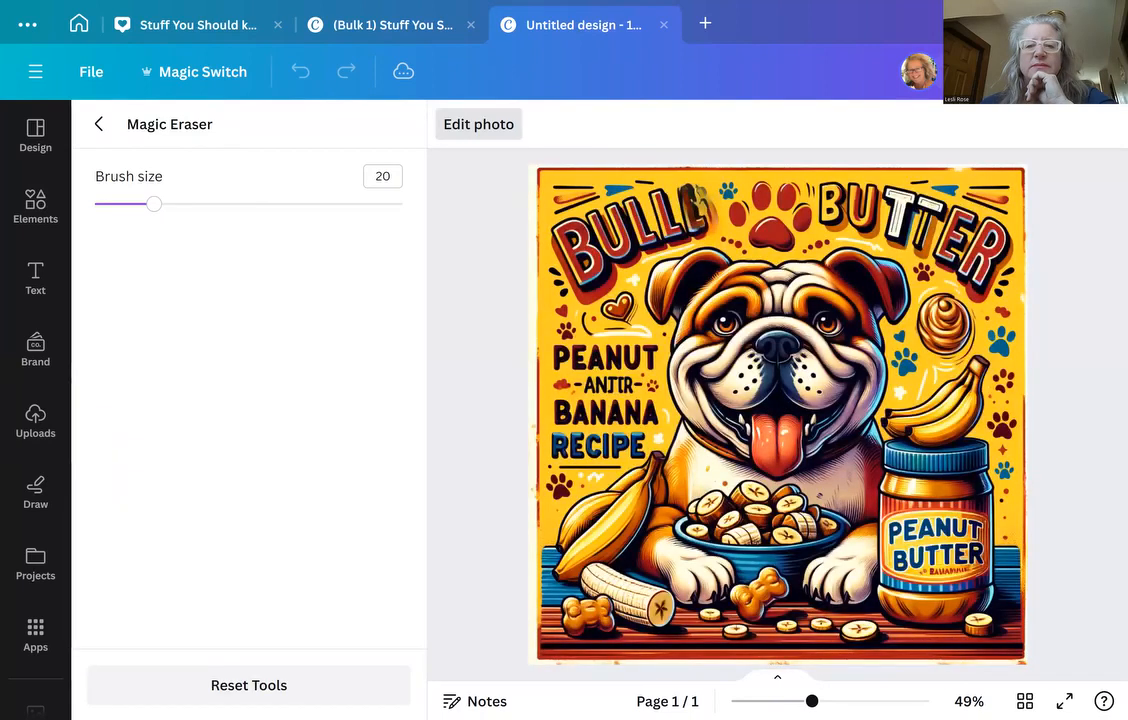
{"action": "left_click_drag", "start_coordinate": [691, 192], "coordinate": [704, 232]}
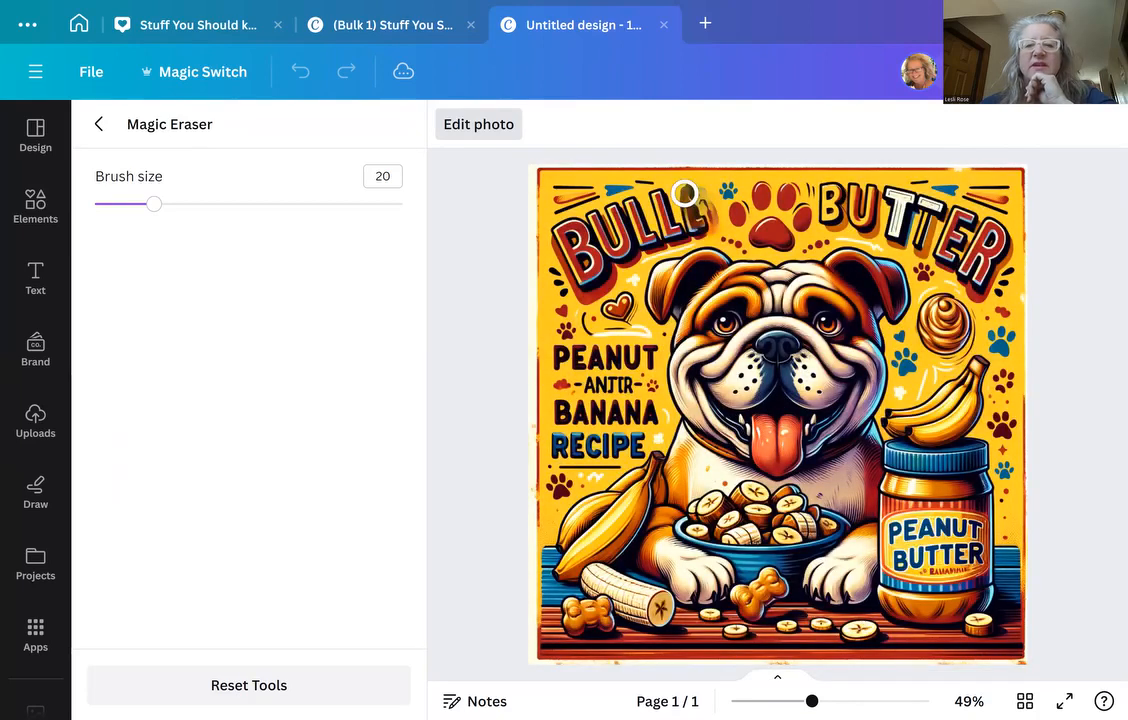
{"action": "mouse_move", "coordinate": [684, 193]}
{"action": "left_mouse_down"}
{"action": "mouse_move", "coordinate": [700, 196]}
{"action": "mouse_move", "coordinate": [698, 226]}
{"action": "mouse_move", "coordinate": [709, 225]}
{"action": "left_mouse_up"}
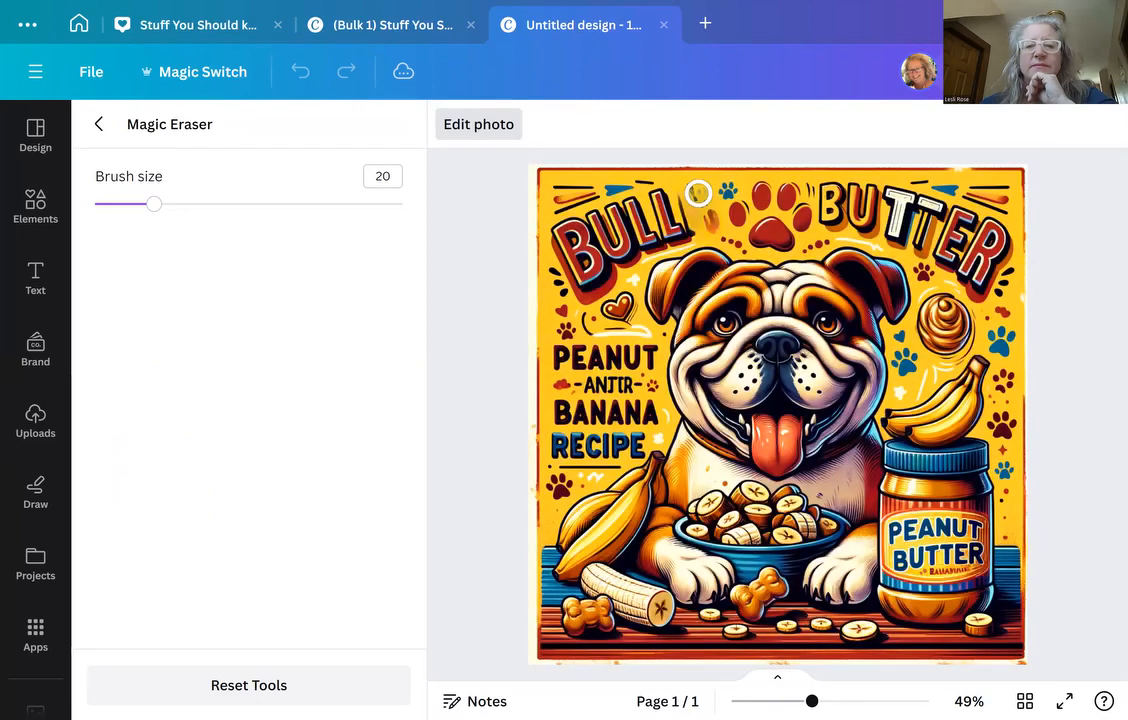
{"action": "left_click_drag", "start_coordinate": [698, 193], "coordinate": [715, 229]}
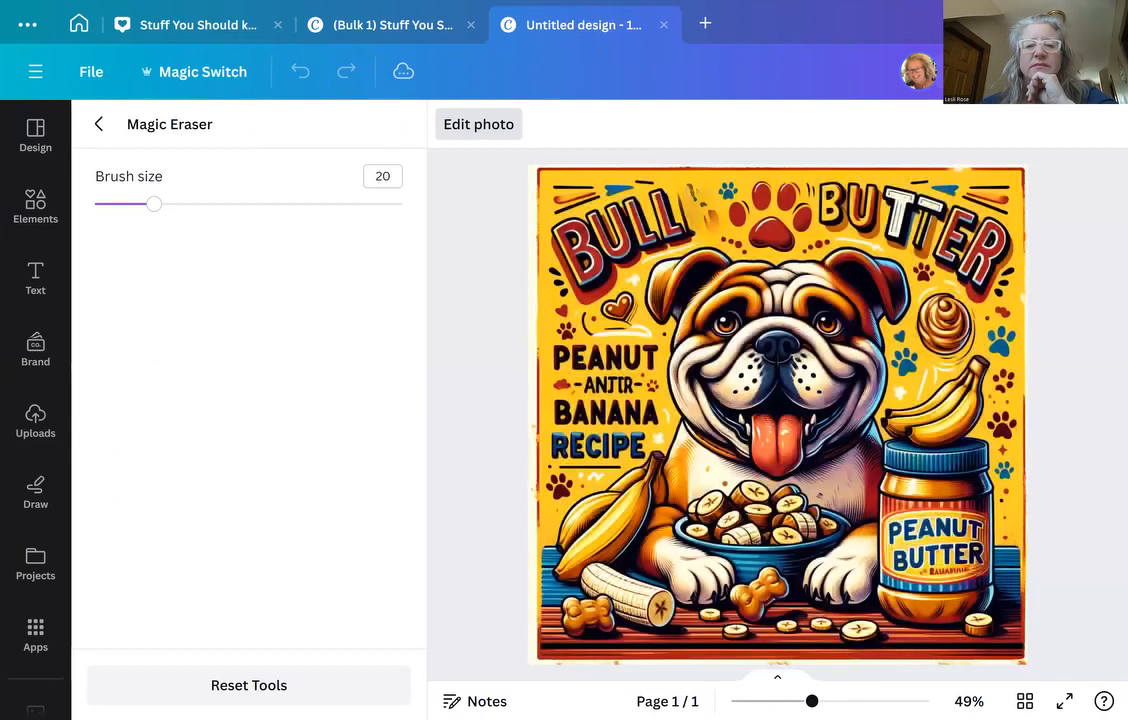
{"action": "mouse_move", "coordinate": [679, 195]}
{"action": "left_mouse_down"}
{"action": "mouse_move", "coordinate": [697, 222]}
{"action": "mouse_move", "coordinate": [695, 192]}
{"action": "mouse_move", "coordinate": [705, 212]}
{"action": "left_mouse_up"}
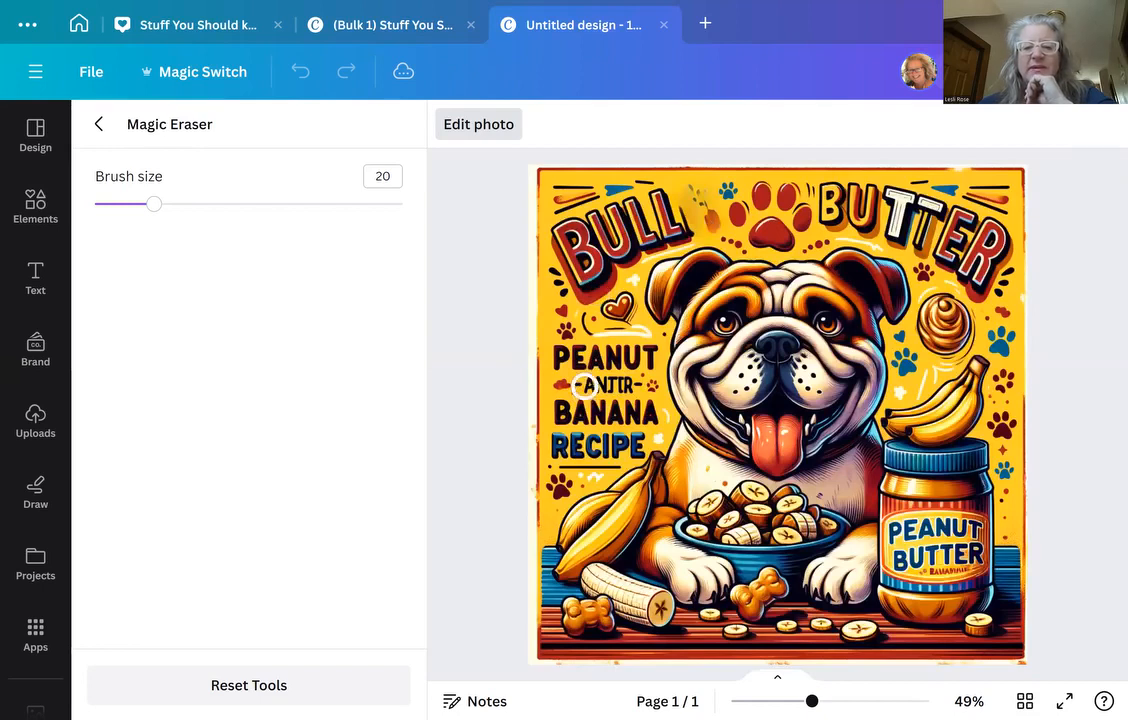
Step: Erase the small dashes below PEANUT and close the Magic Eraser
{"action": "left_click_drag", "start_coordinate": [584, 385], "coordinate": [628, 392]}
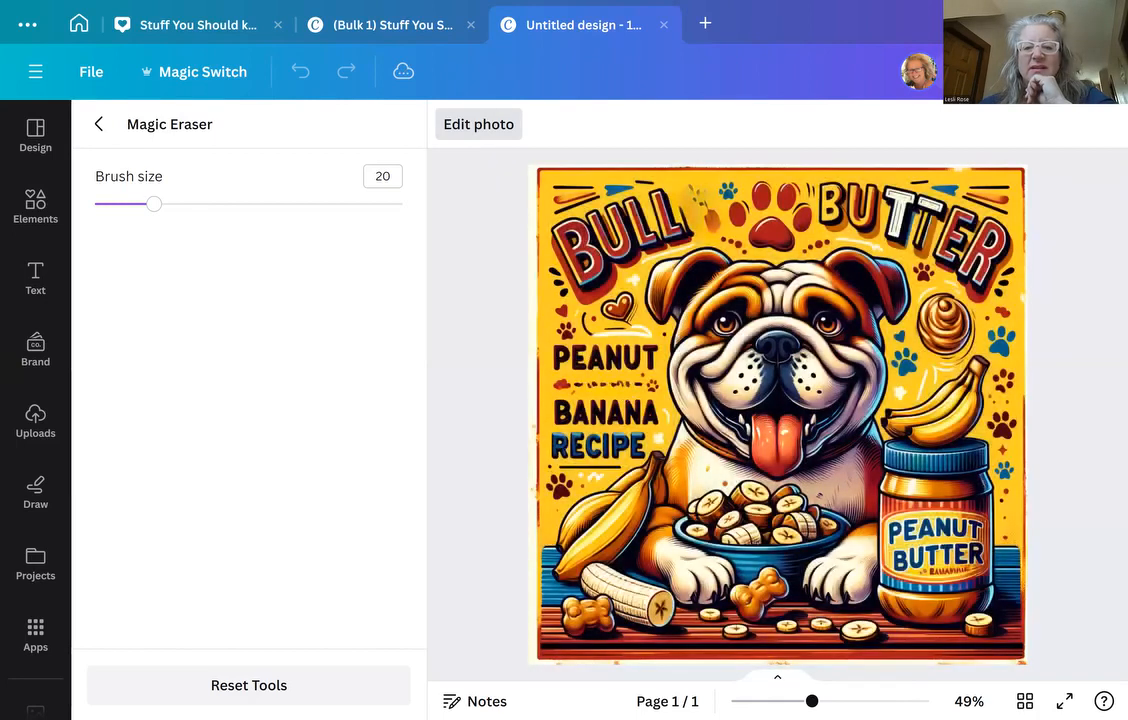
{"action": "left_click_drag", "start_coordinate": [582, 385], "coordinate": [635, 393]}
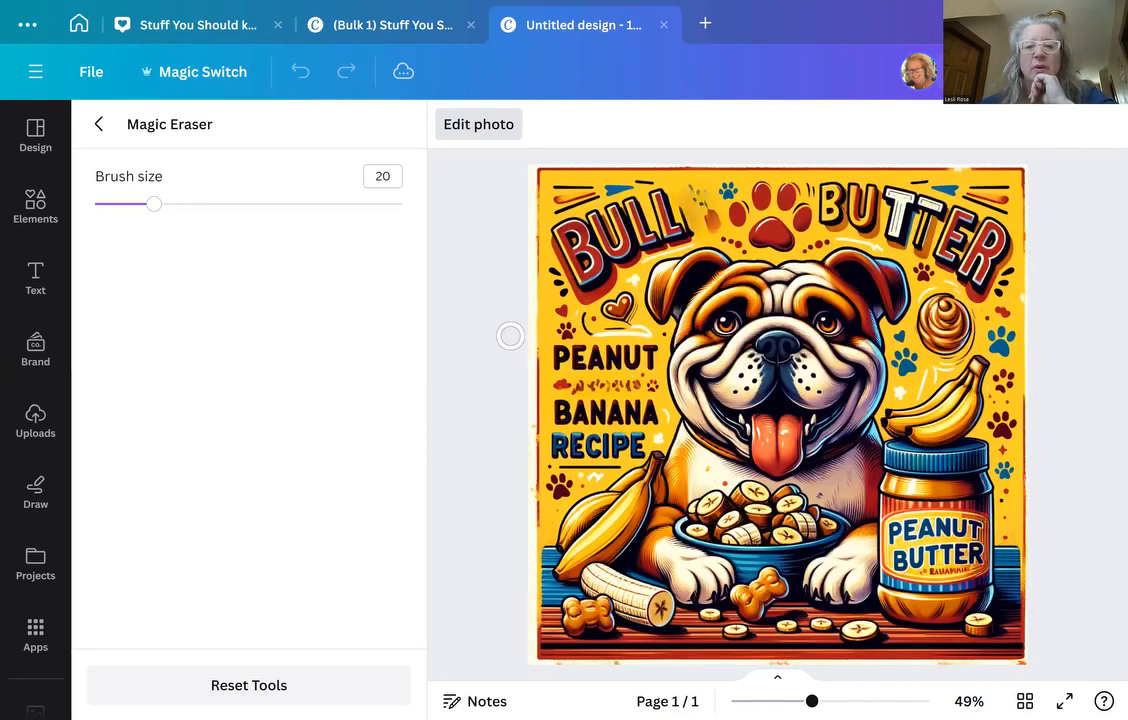
{"action": "left_click", "coordinate": [62, 216]}
{"action": "left_click", "coordinate": [29, 290]}
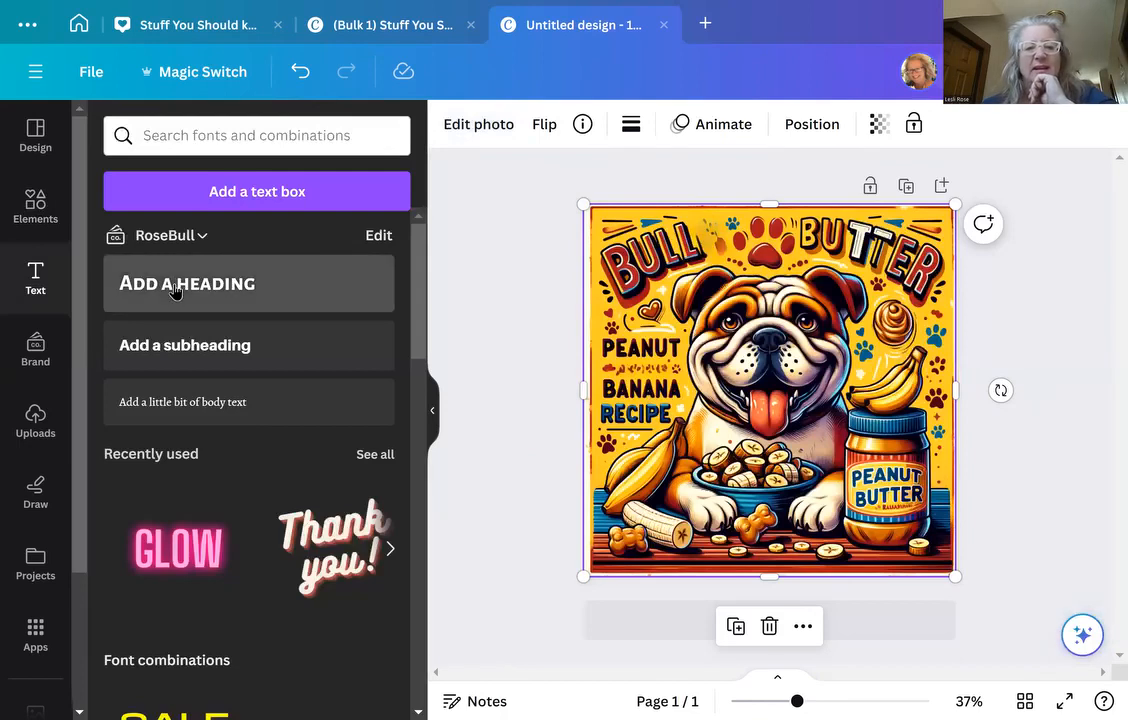
Step: Add a 'Butter' heading, position it under PEANUT, and enlarge it to 38.5
{"action": "left_click", "coordinate": [173, 290]}
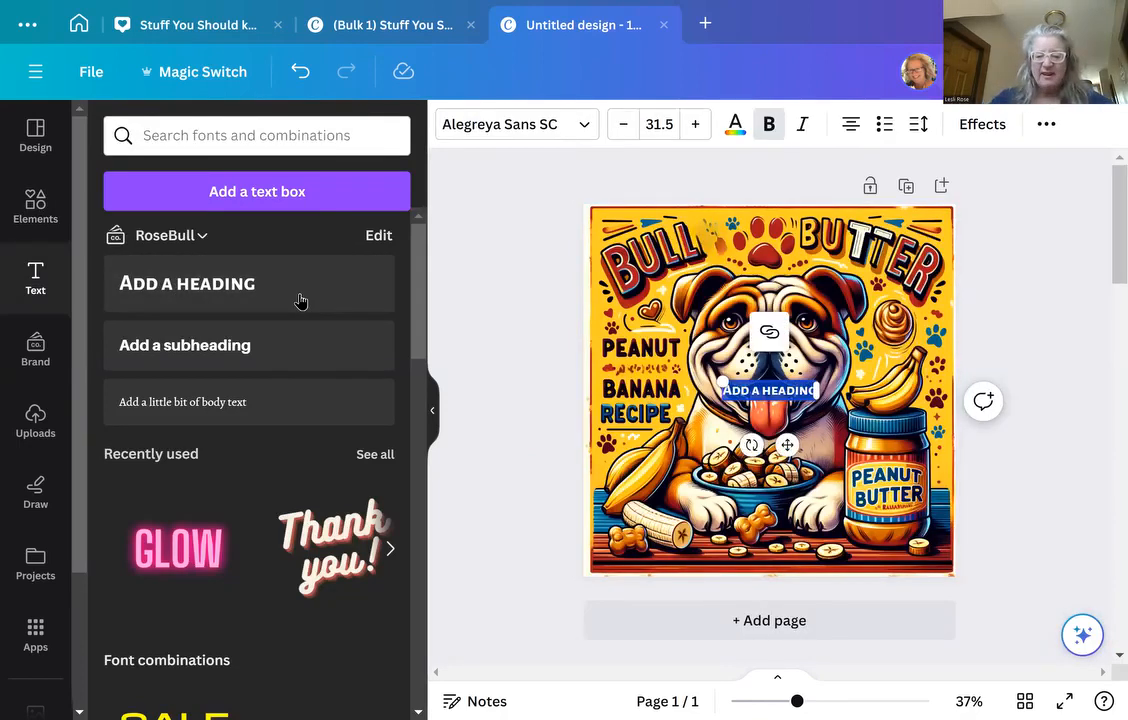
{"action": "key", "text": "BackSpace"}
{"action": "type", "text": "Butter"}
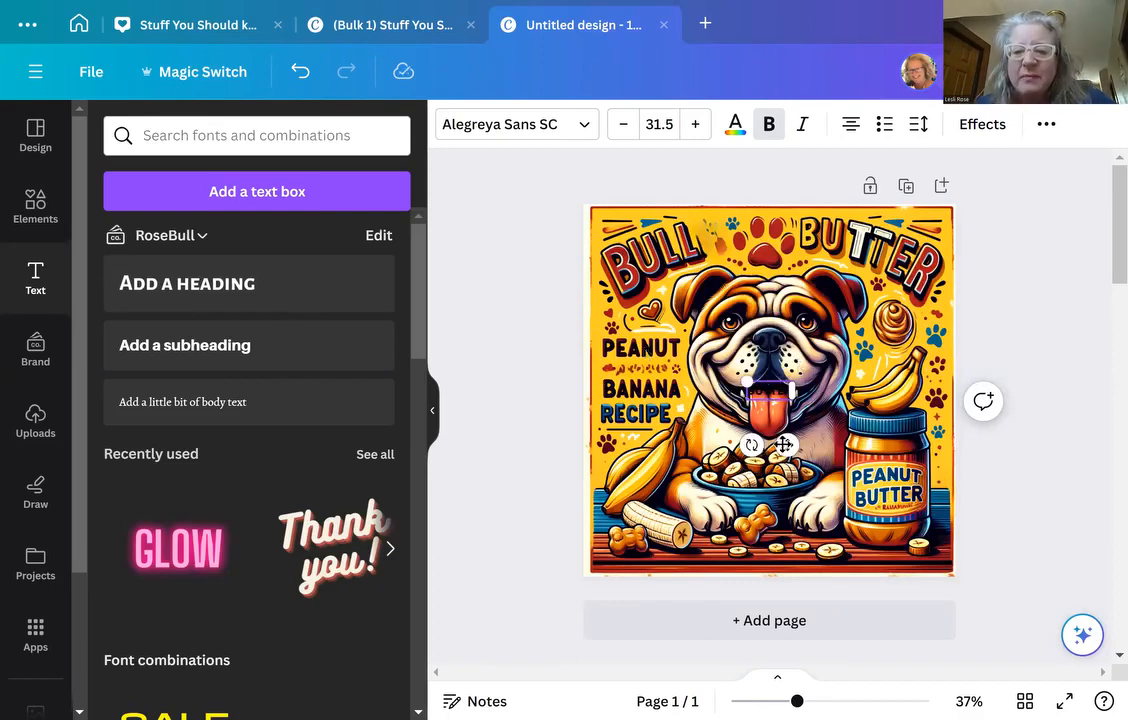
{"action": "left_click_drag", "start_coordinate": [788, 445], "coordinate": [660, 426]}
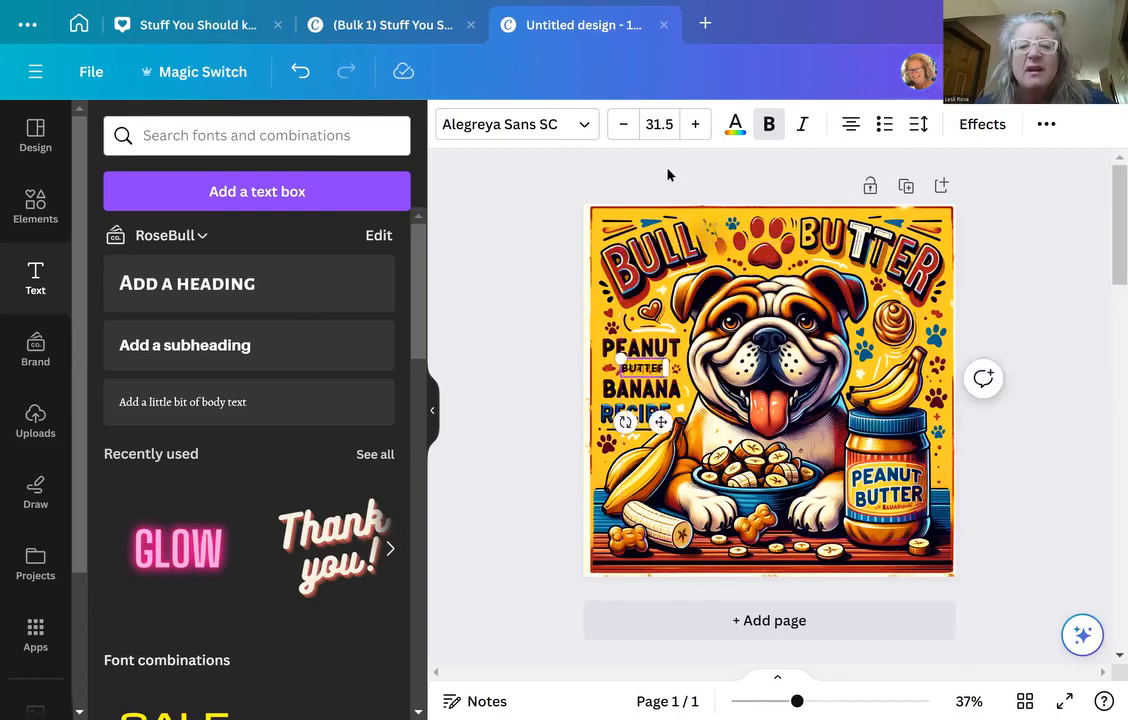
{"action": "left_click", "coordinate": [696, 124]}
{"action": "left_click", "coordinate": [696, 124]}
{"action": "left_click", "coordinate": [696, 124]}
{"action": "left_click", "coordinate": [696, 124]}
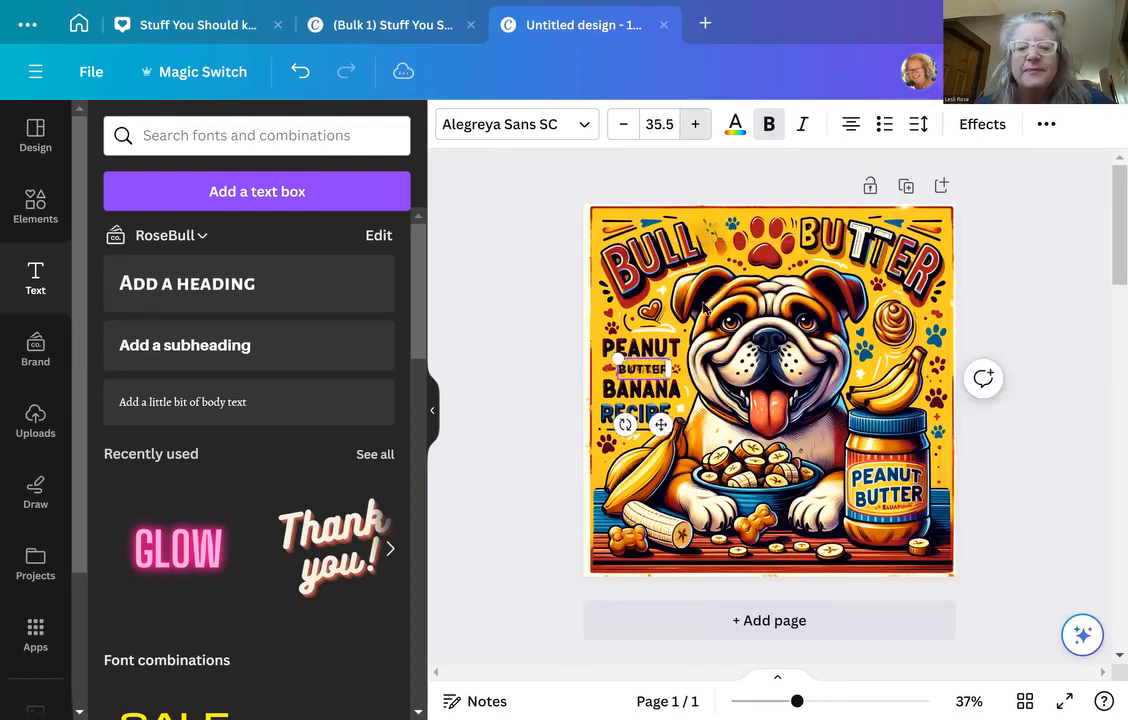
{"action": "left_click", "coordinate": [696, 124]}
{"action": "left_click", "coordinate": [696, 124]}
{"action": "left_click", "coordinate": [696, 124]}
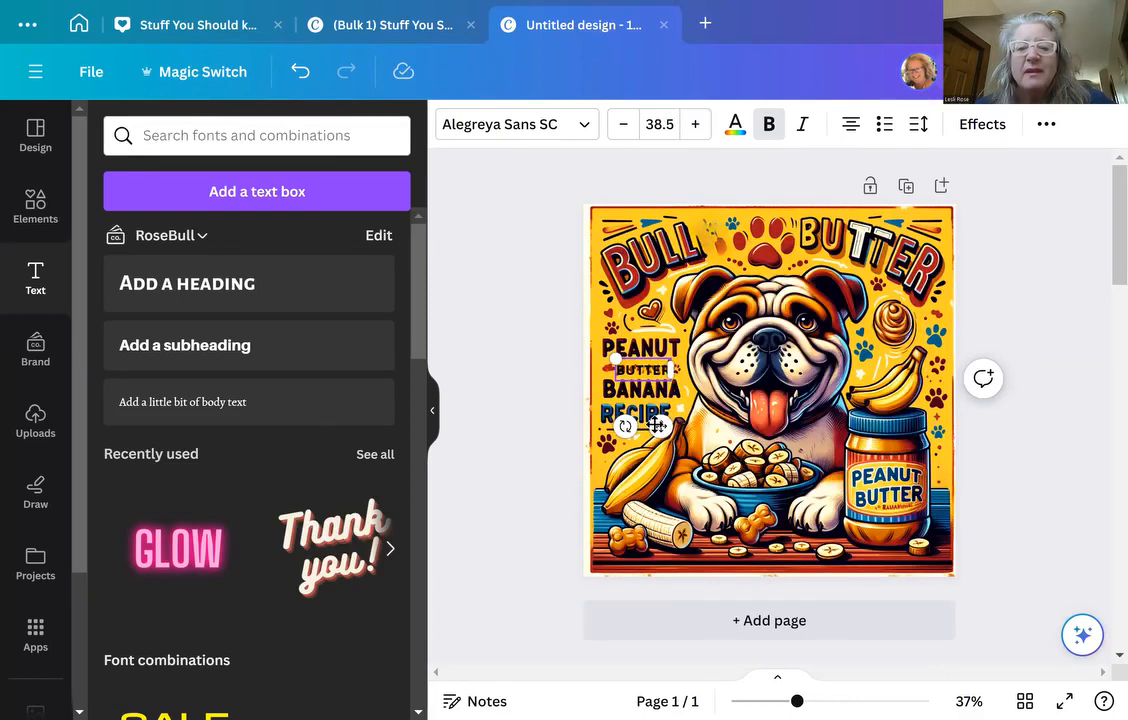
{"action": "left_click_drag", "start_coordinate": [657, 425], "coordinate": [653, 424]}
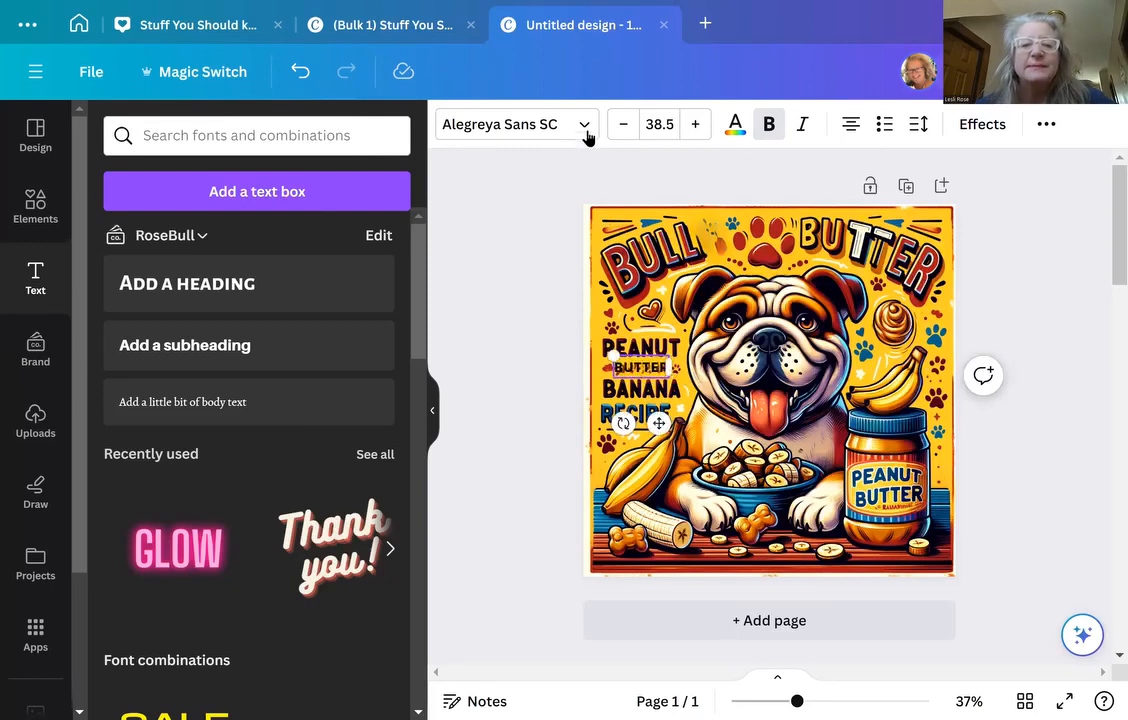
Step: Set the heading font to Archivo Black and retype the word as BUTTER
{"action": "left_click", "coordinate": [587, 131]}
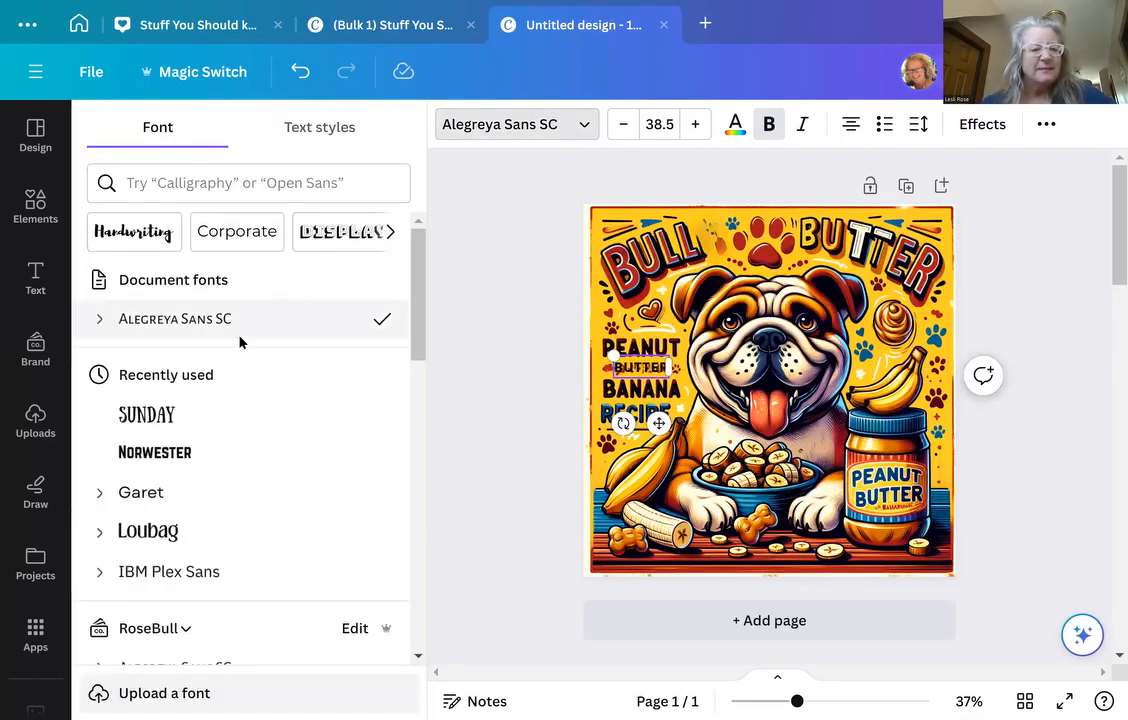
{"action": "scroll", "coordinate": [247, 343], "scroll_direction": "down", "scroll_amount": 3}
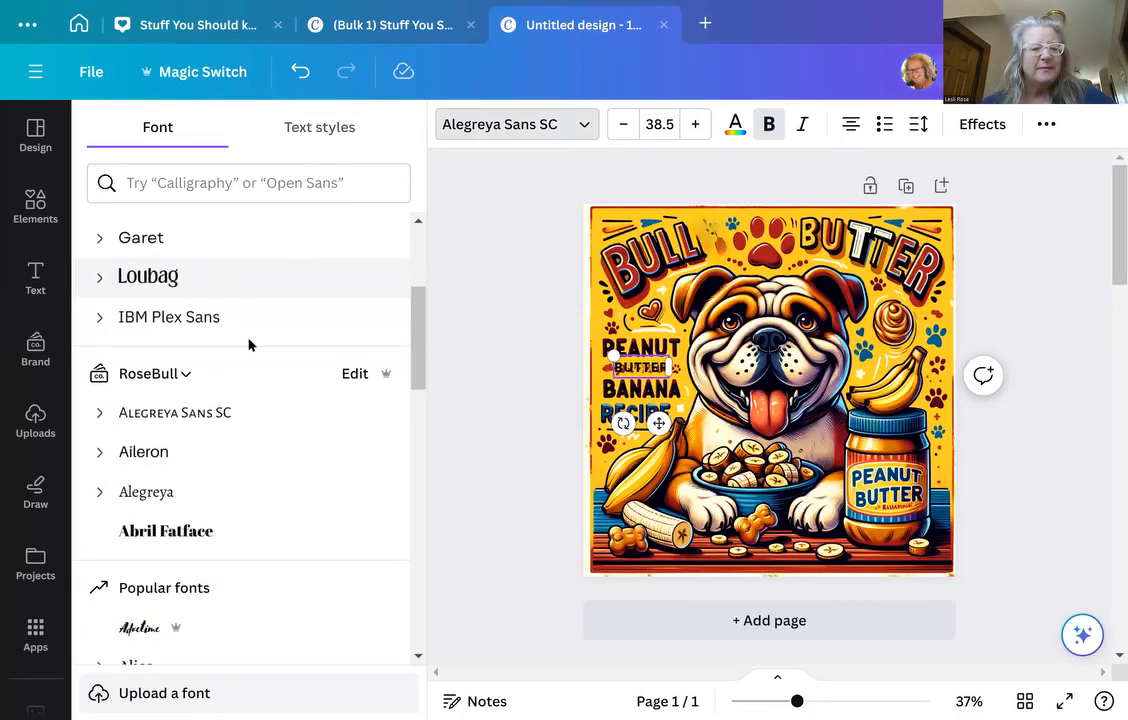
{"action": "scroll", "coordinate": [249, 345], "scroll_direction": "down", "scroll_amount": 3}
{"action": "scroll", "coordinate": [255, 356], "scroll_direction": "down", "scroll_amount": 1}
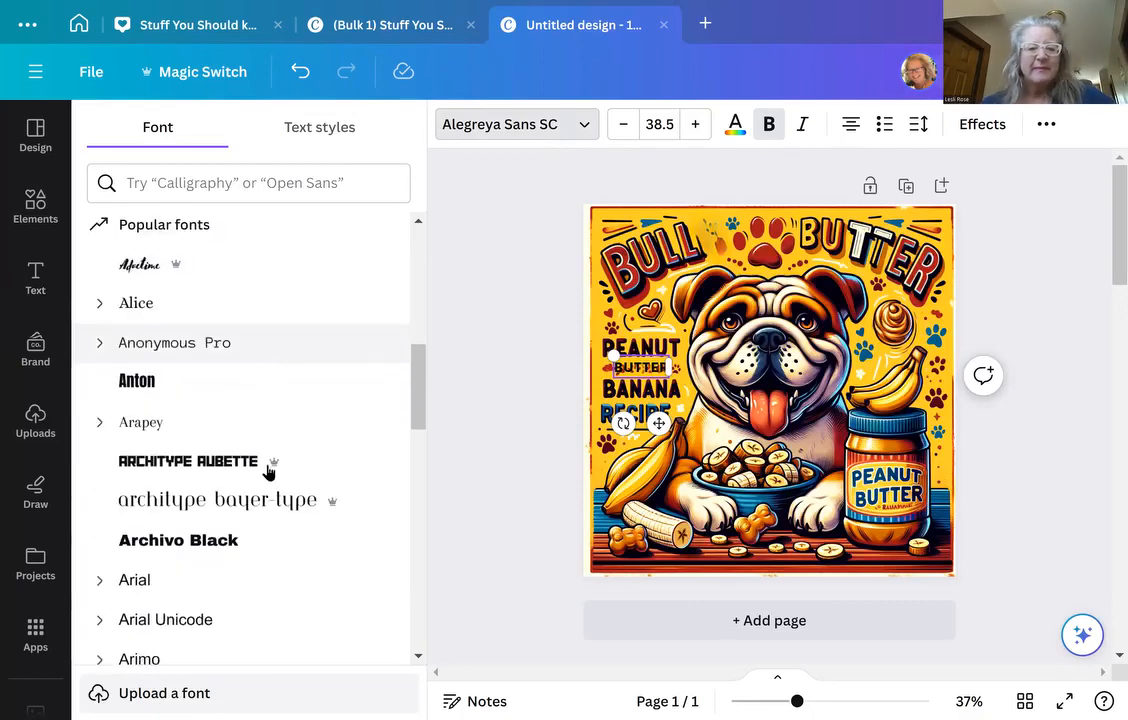
{"action": "scroll", "coordinate": [246, 488], "scroll_direction": "down", "scroll_amount": 1}
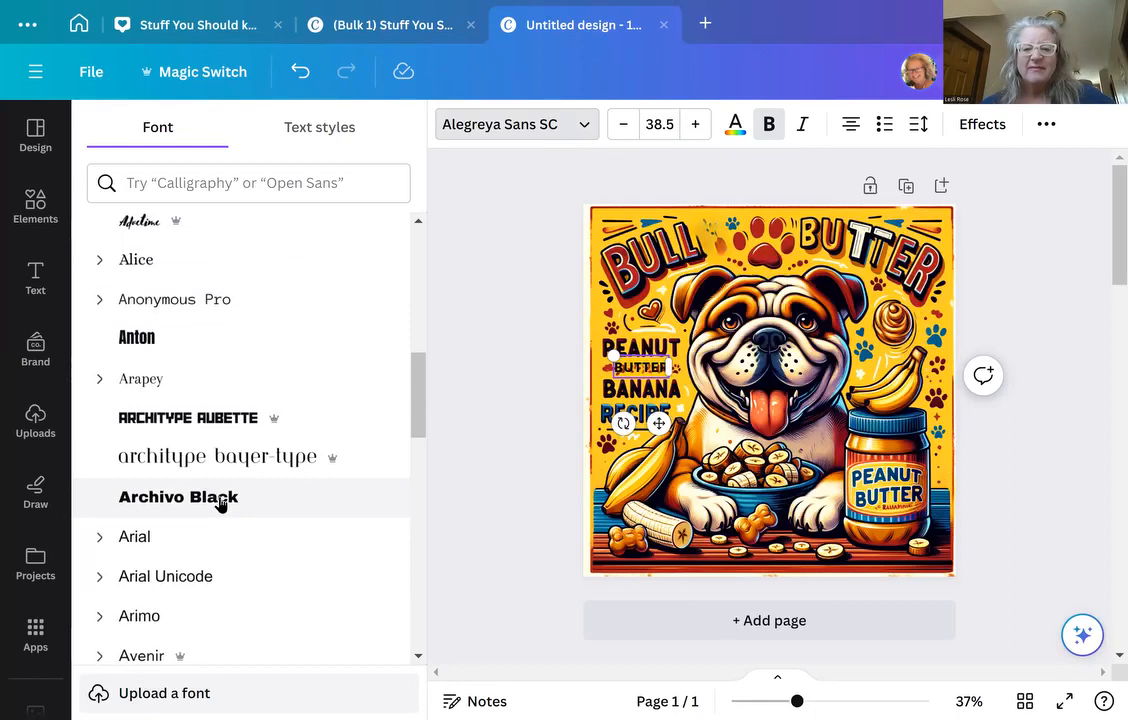
{"action": "left_click", "coordinate": [220, 500]}
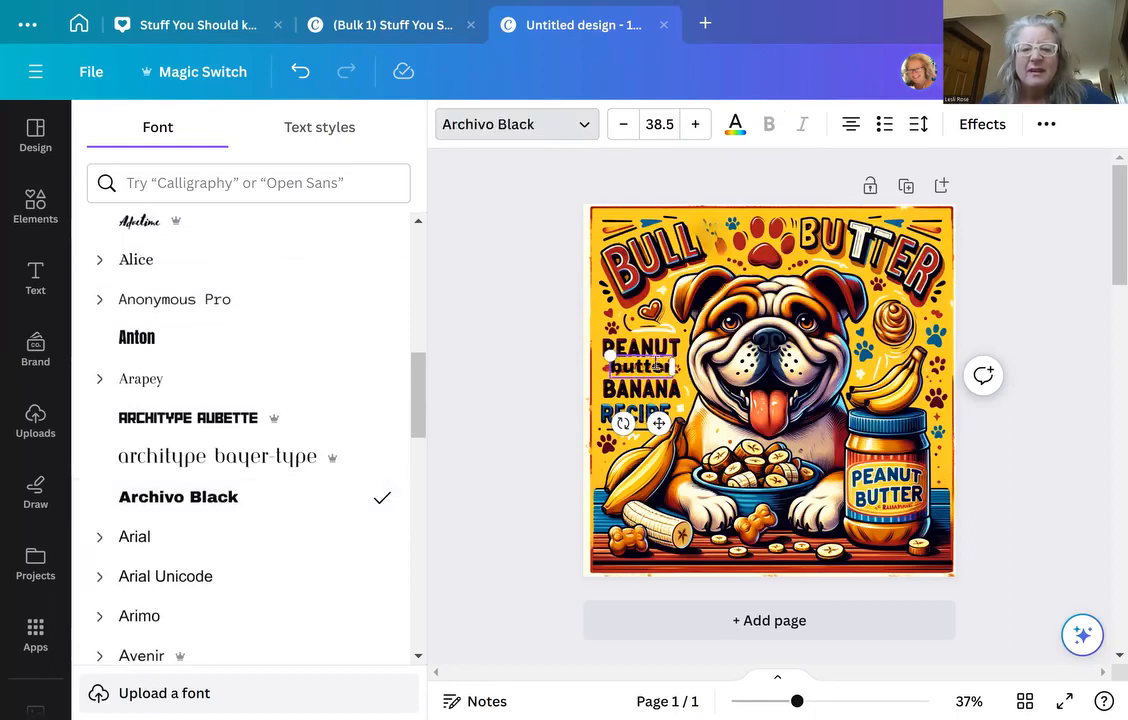
{"action": "left_click_drag", "start_coordinate": [670, 367], "coordinate": [613, 366]}
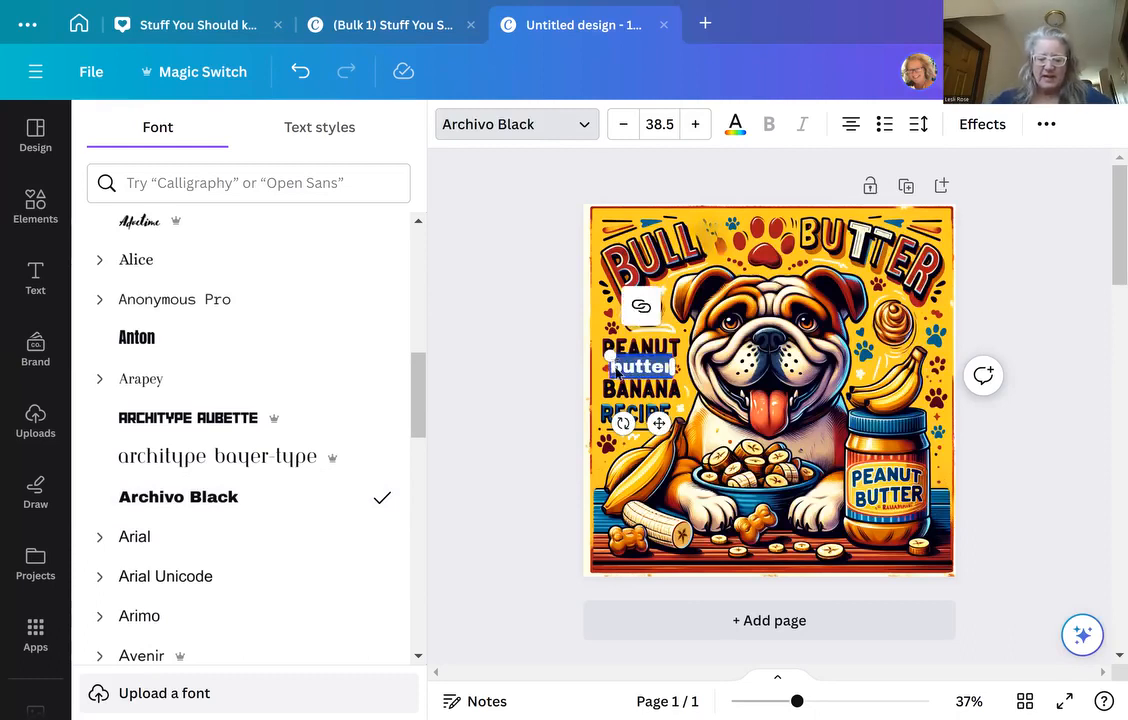
{"action": "type", "text": "BUTTER"}
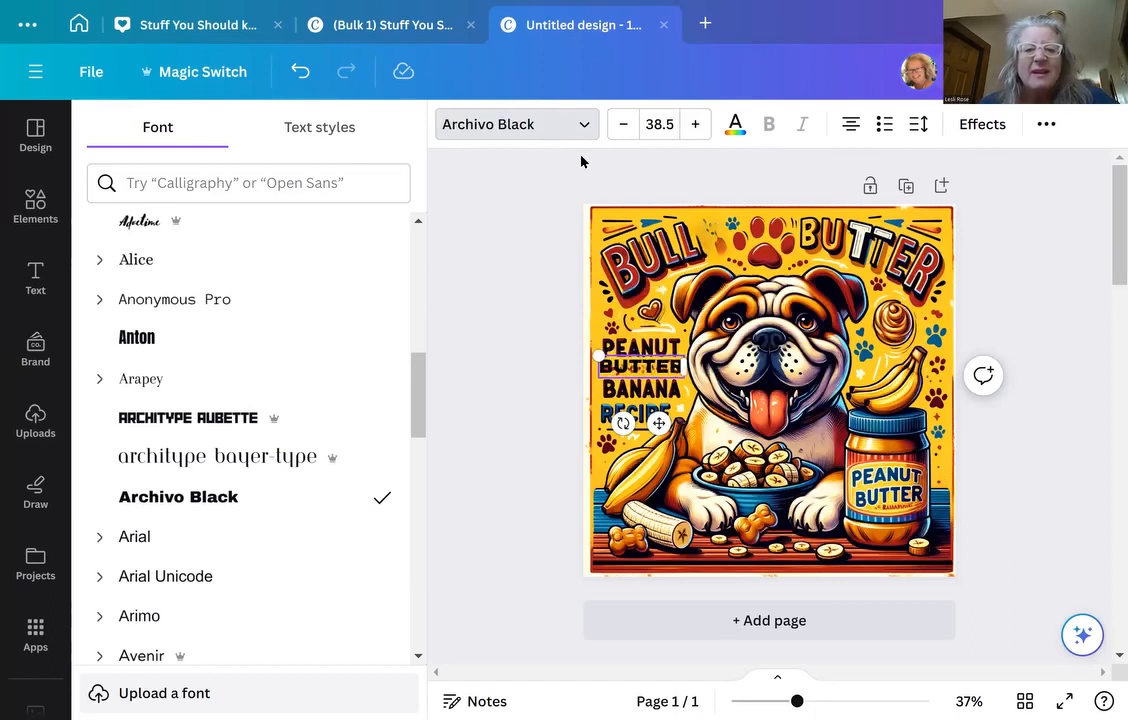
{"action": "left_click", "coordinate": [517, 127]}
{"action": "left_click", "coordinate": [517, 127]}
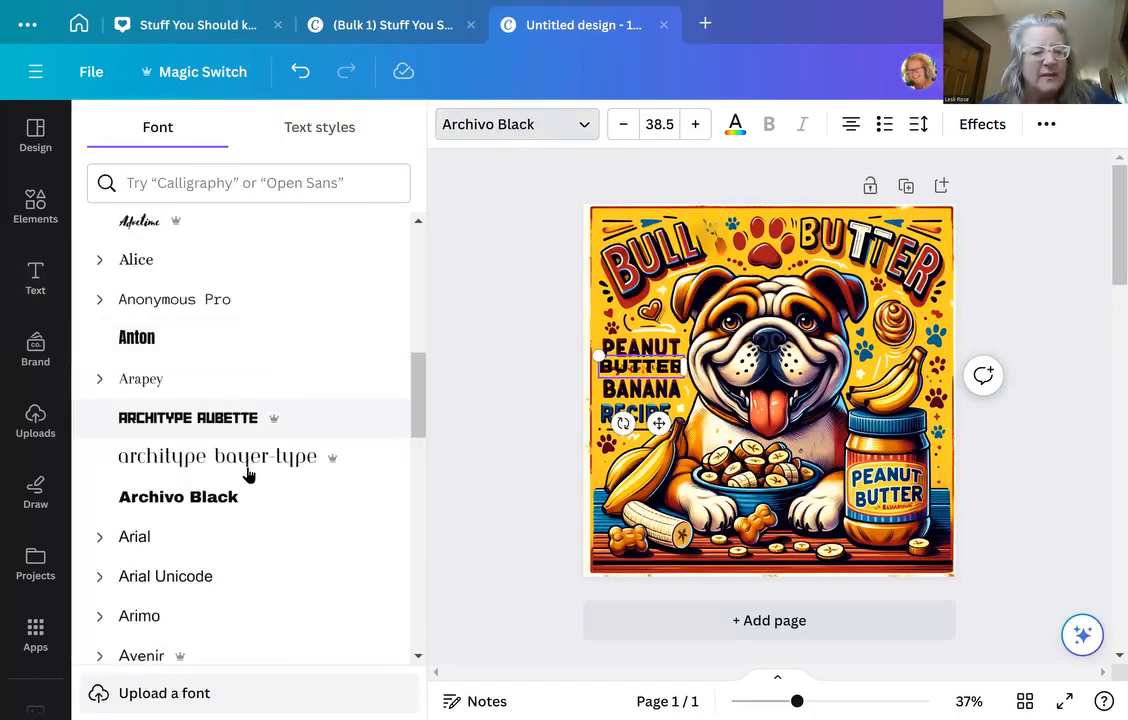
Step: Try the Intro Rust, League Spartan and Oilvare Base fonts on BUTTER
{"action": "scroll", "coordinate": [248, 470], "scroll_direction": "down", "scroll_amount": 1}
{"action": "scroll", "coordinate": [248, 473], "scroll_direction": "down", "scroll_amount": 3}
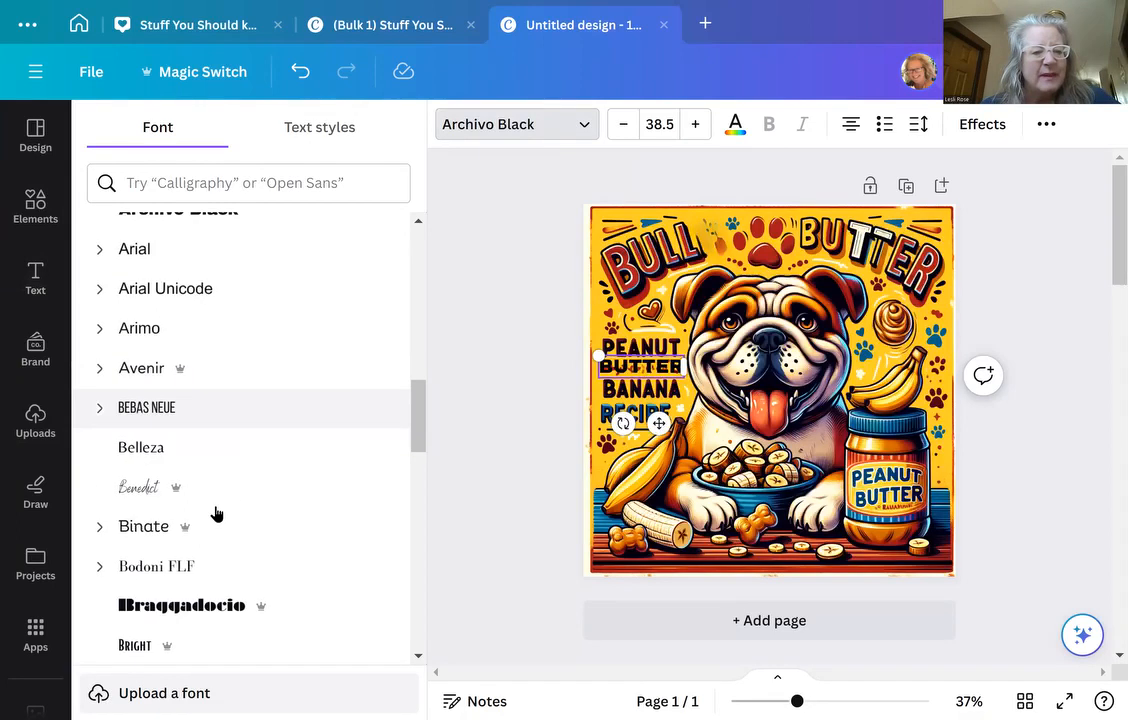
{"action": "scroll", "coordinate": [212, 520], "scroll_direction": "down", "scroll_amount": 1}
{"action": "scroll", "coordinate": [249, 524], "scroll_direction": "down", "scroll_amount": 3}
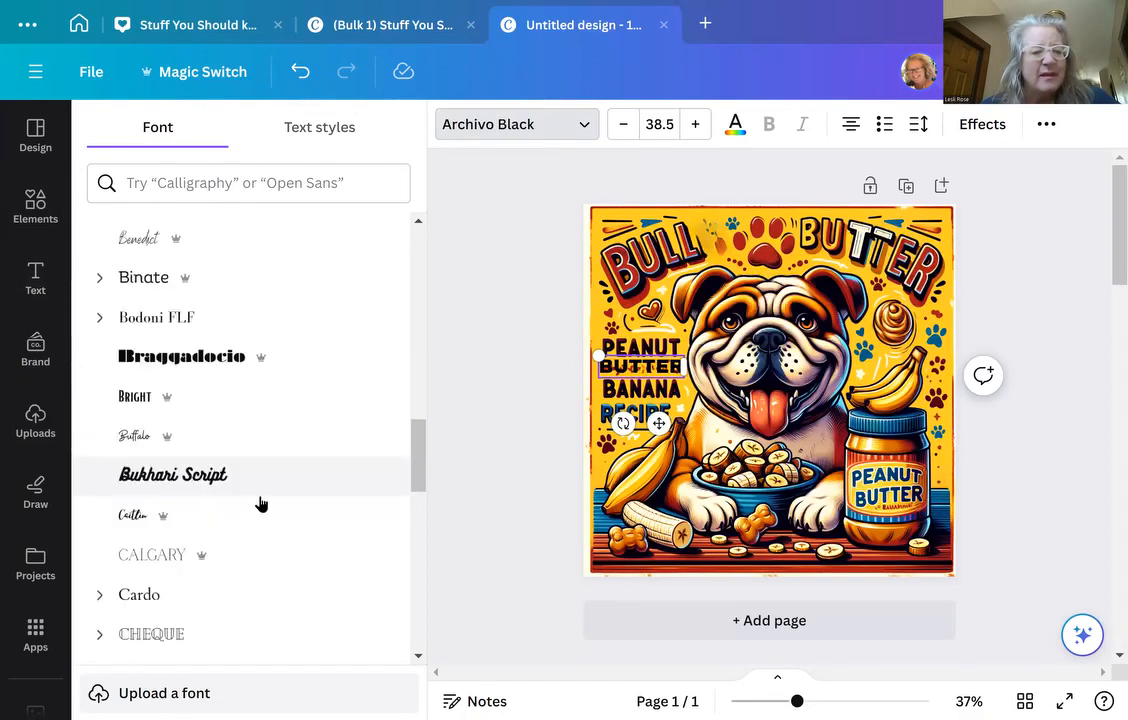
{"action": "scroll", "coordinate": [260, 503], "scroll_direction": "down", "scroll_amount": 3}
{"action": "scroll", "coordinate": [260, 510], "scroll_direction": "down", "scroll_amount": 3}
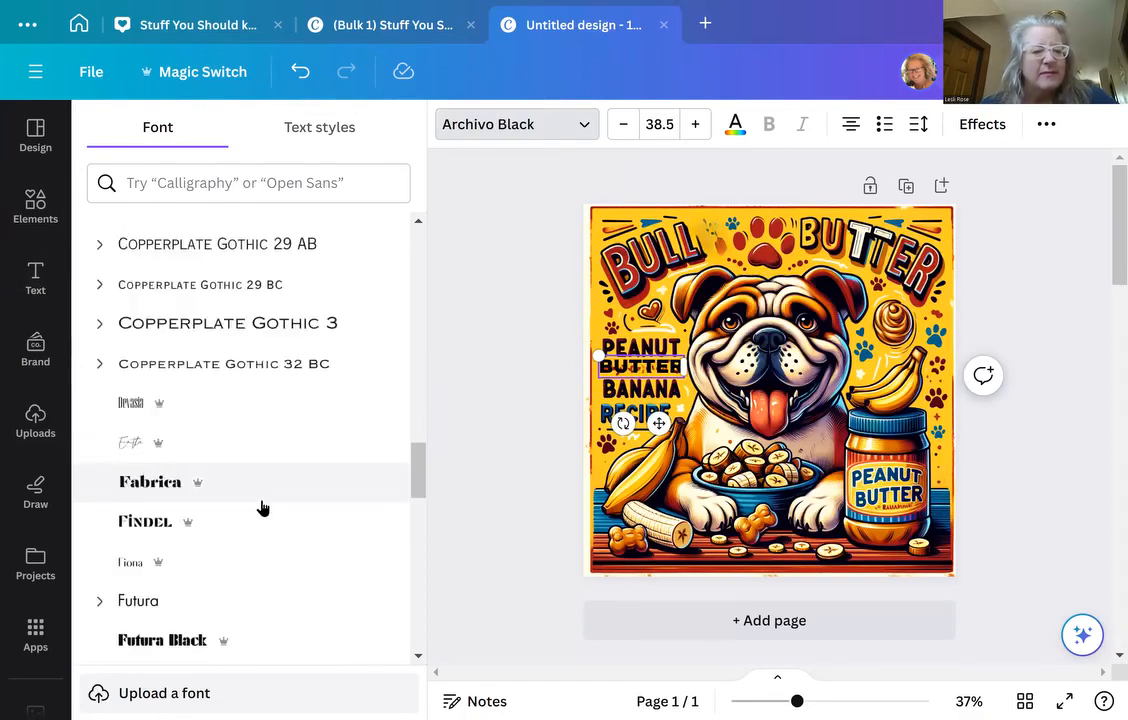
{"action": "scroll", "coordinate": [262, 508], "scroll_direction": "down", "scroll_amount": 1}
{"action": "scroll", "coordinate": [260, 508], "scroll_direction": "down", "scroll_amount": 1}
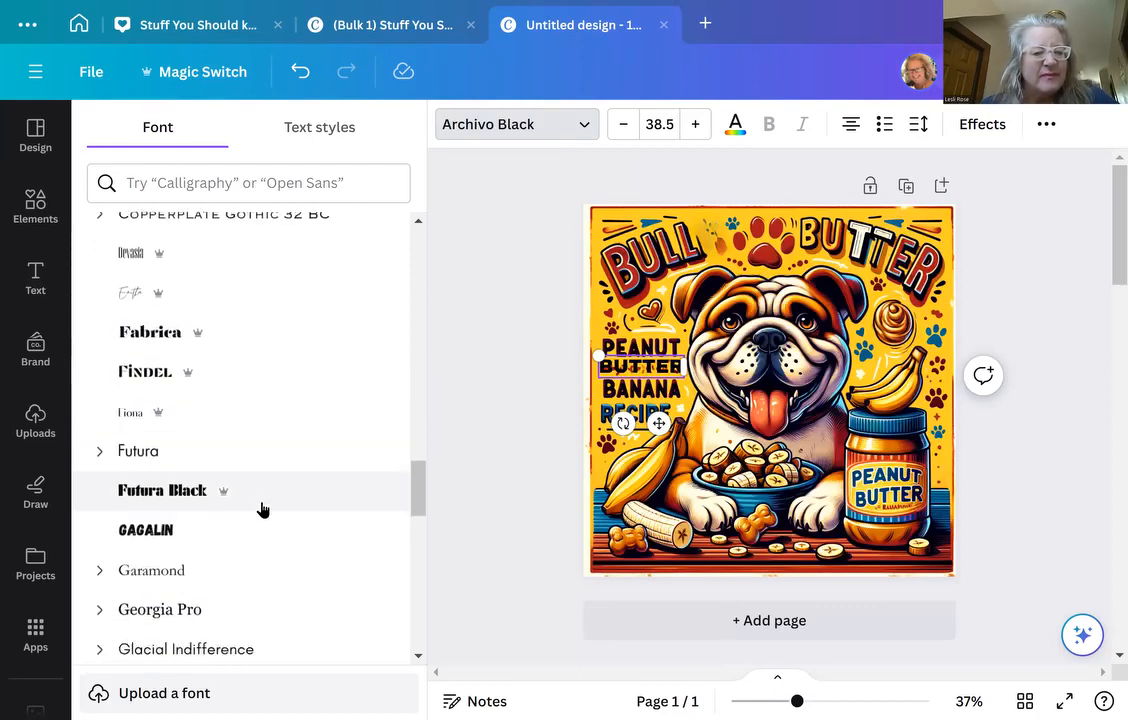
{"action": "scroll", "coordinate": [260, 508], "scroll_direction": "down", "scroll_amount": 1}
{"action": "scroll", "coordinate": [274, 510], "scroll_direction": "down", "scroll_amount": 2}
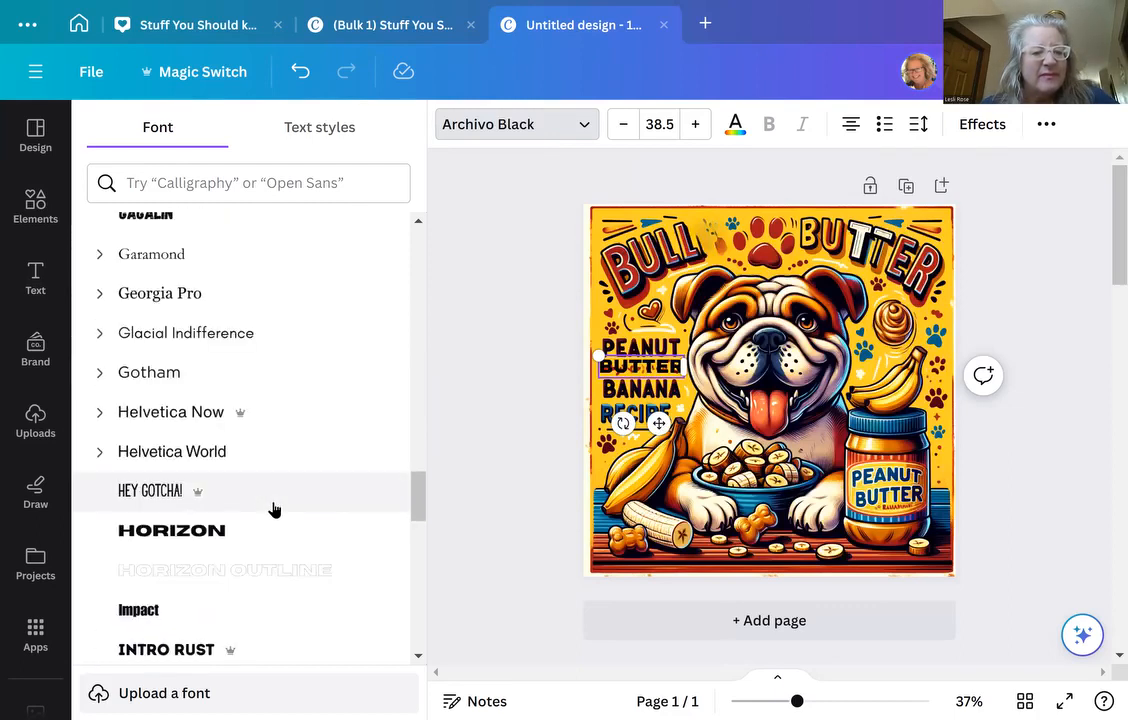
{"action": "scroll", "coordinate": [270, 509], "scroll_direction": "down", "scroll_amount": 2}
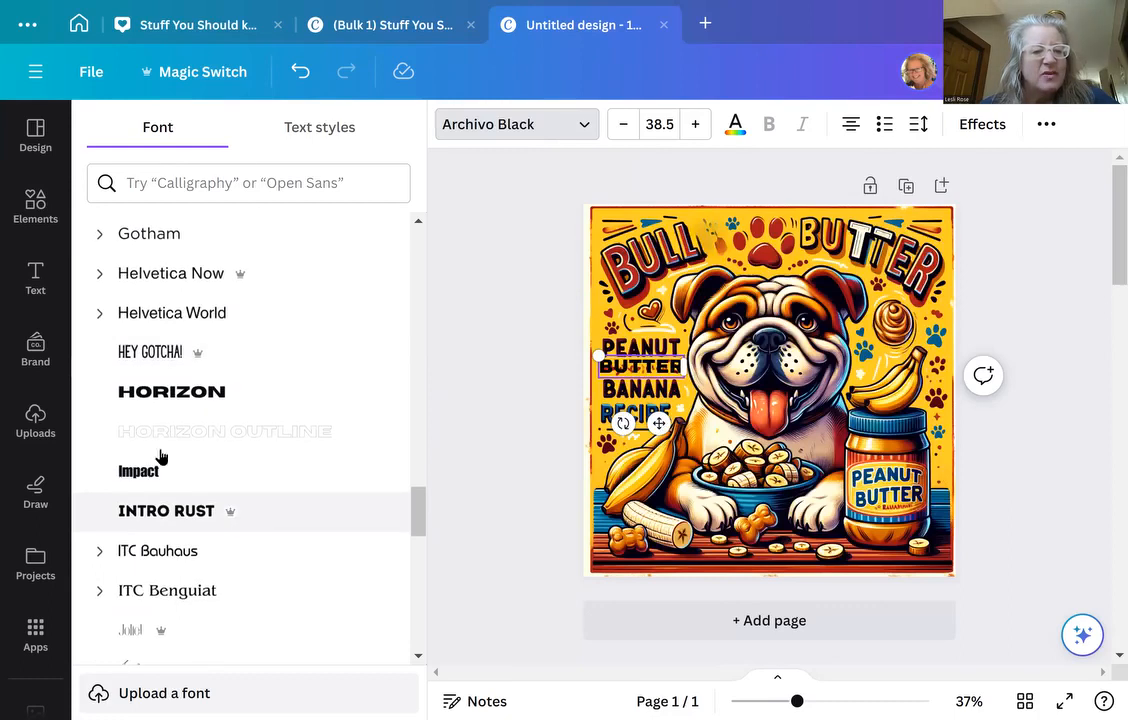
{"action": "scroll", "coordinate": [155, 440], "scroll_direction": "down", "scroll_amount": 1}
{"action": "left_click", "coordinate": [139, 398]}
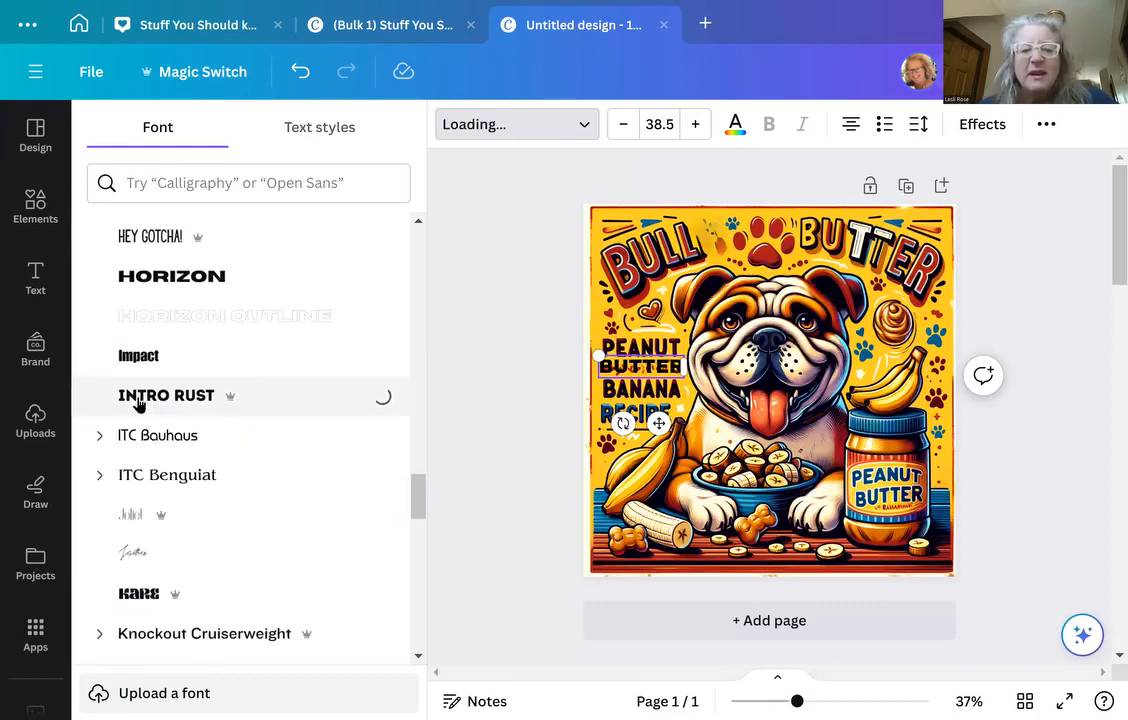
{"action": "scroll", "coordinate": [192, 428], "scroll_direction": "down", "scroll_amount": 1}
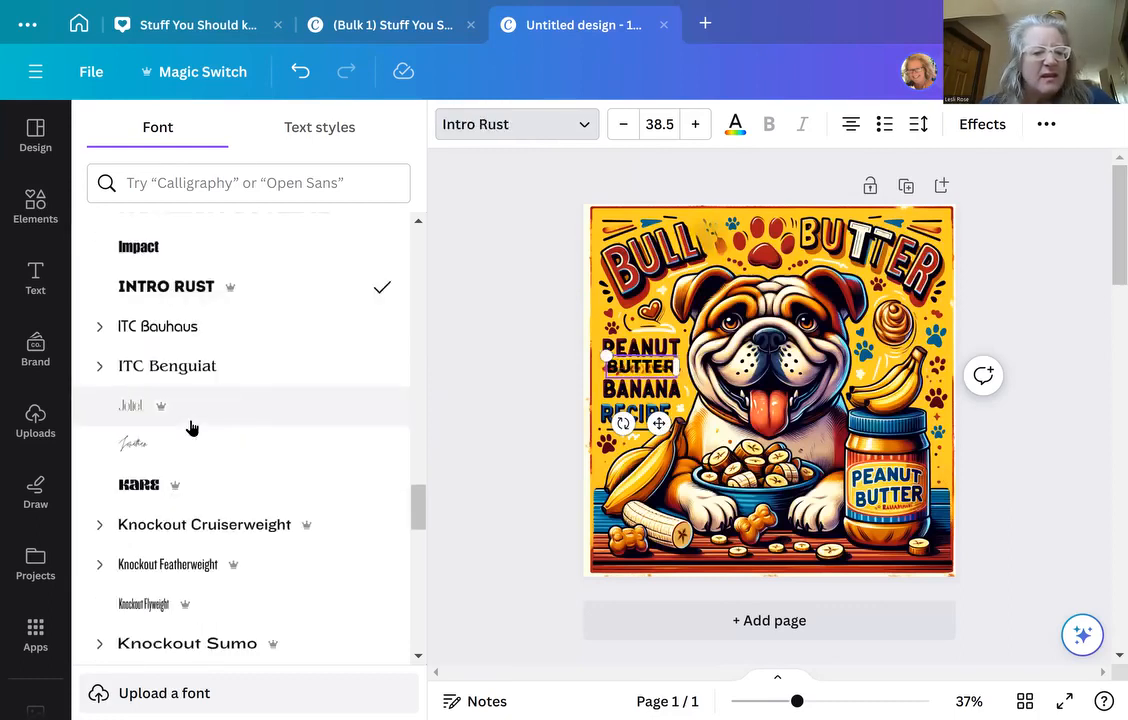
{"action": "scroll", "coordinate": [194, 437], "scroll_direction": "down", "scroll_amount": 1}
{"action": "scroll", "coordinate": [205, 488], "scroll_direction": "down", "scroll_amount": 1}
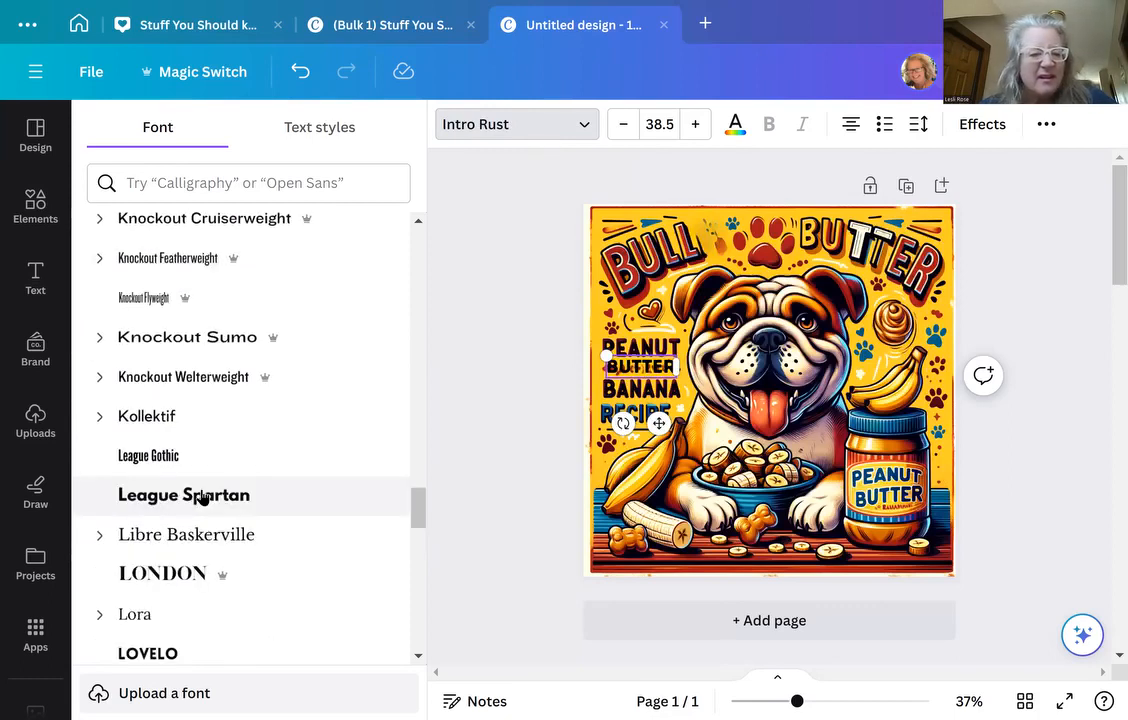
{"action": "left_click", "coordinate": [202, 497]}
{"action": "scroll", "coordinate": [202, 497], "scroll_direction": "down", "scroll_amount": 1}
{"action": "scroll", "coordinate": [200, 497], "scroll_direction": "down", "scroll_amount": 1}
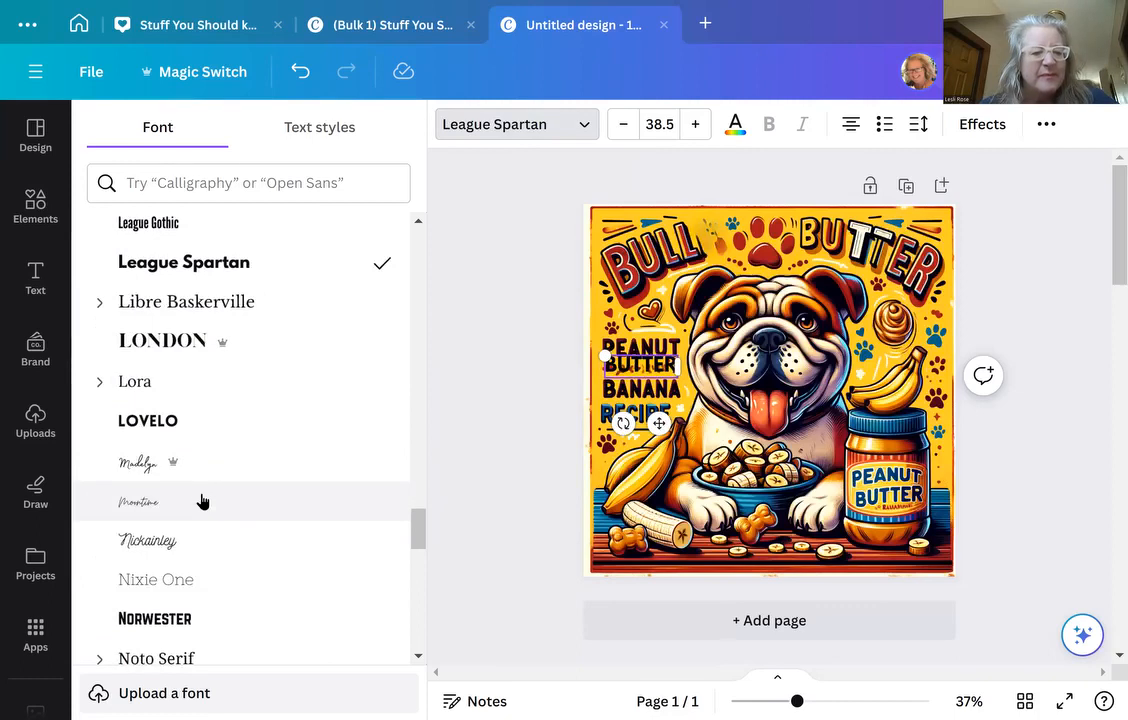
{"action": "scroll", "coordinate": [201, 498], "scroll_direction": "down", "scroll_amount": 1}
{"action": "left_click", "coordinate": [202, 502]}
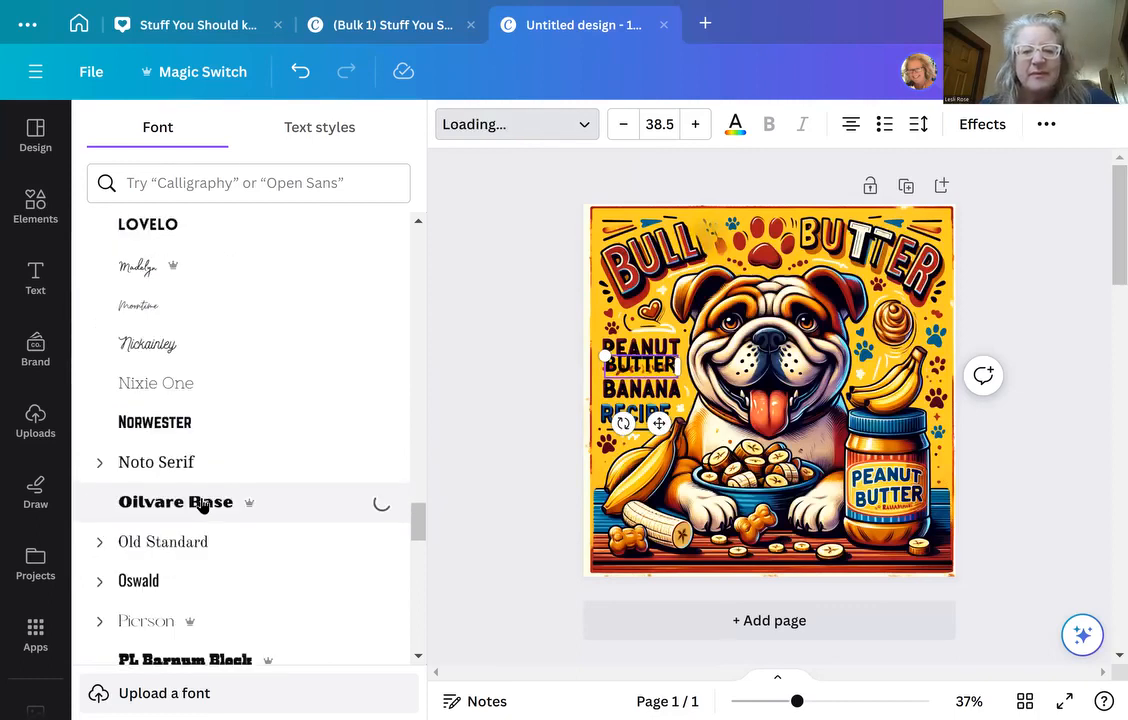
Step: Try Shrikhand, then apply the Sunborn font to BUTTER
{"action": "scroll", "coordinate": [201, 527], "scroll_direction": "down", "scroll_amount": 1}
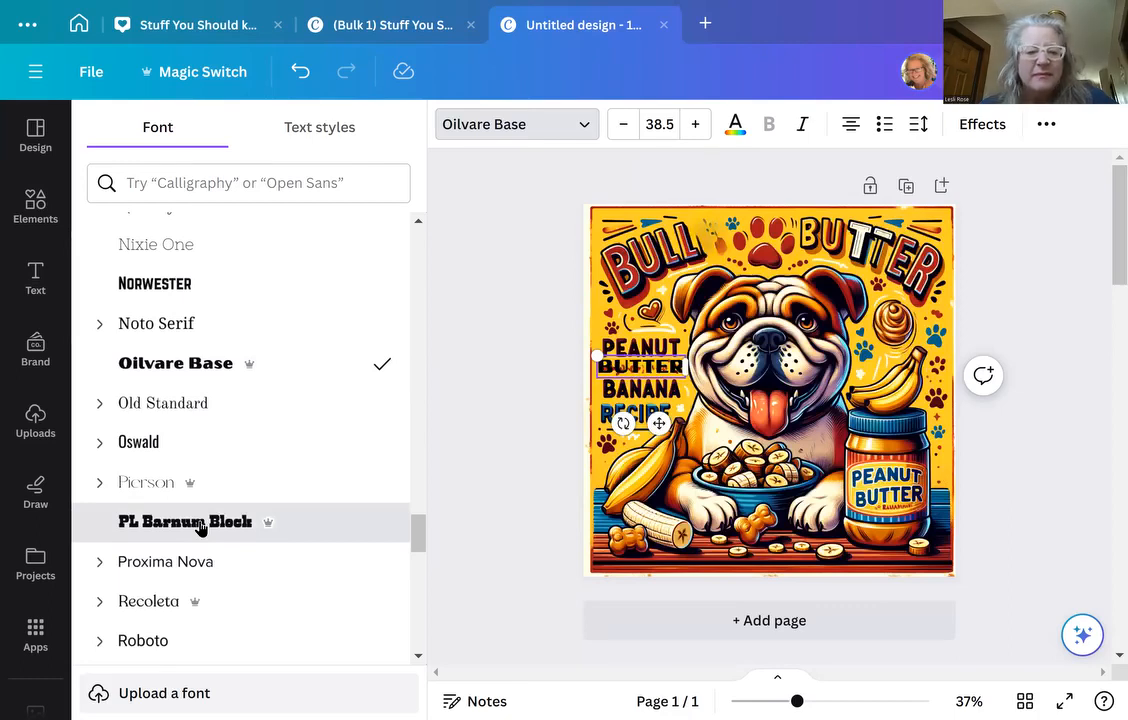
{"action": "scroll", "coordinate": [200, 545], "scroll_direction": "down", "scroll_amount": 3}
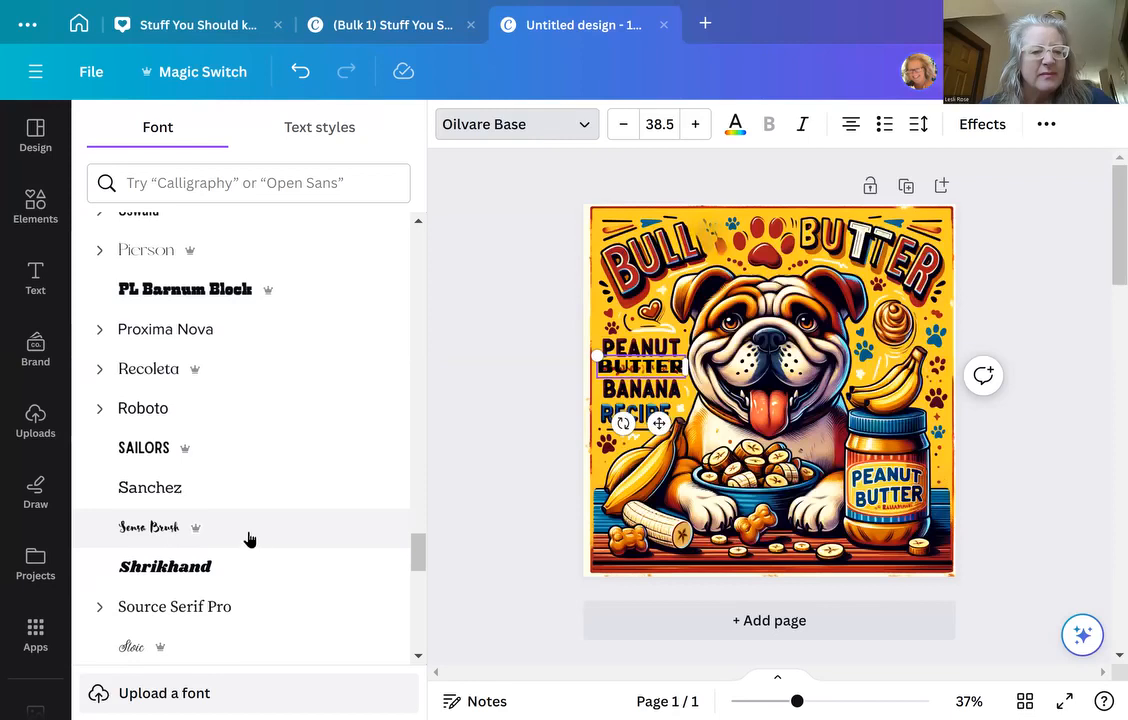
{"action": "scroll", "coordinate": [230, 515], "scroll_direction": "down", "scroll_amount": 1}
{"action": "left_click", "coordinate": [201, 476]}
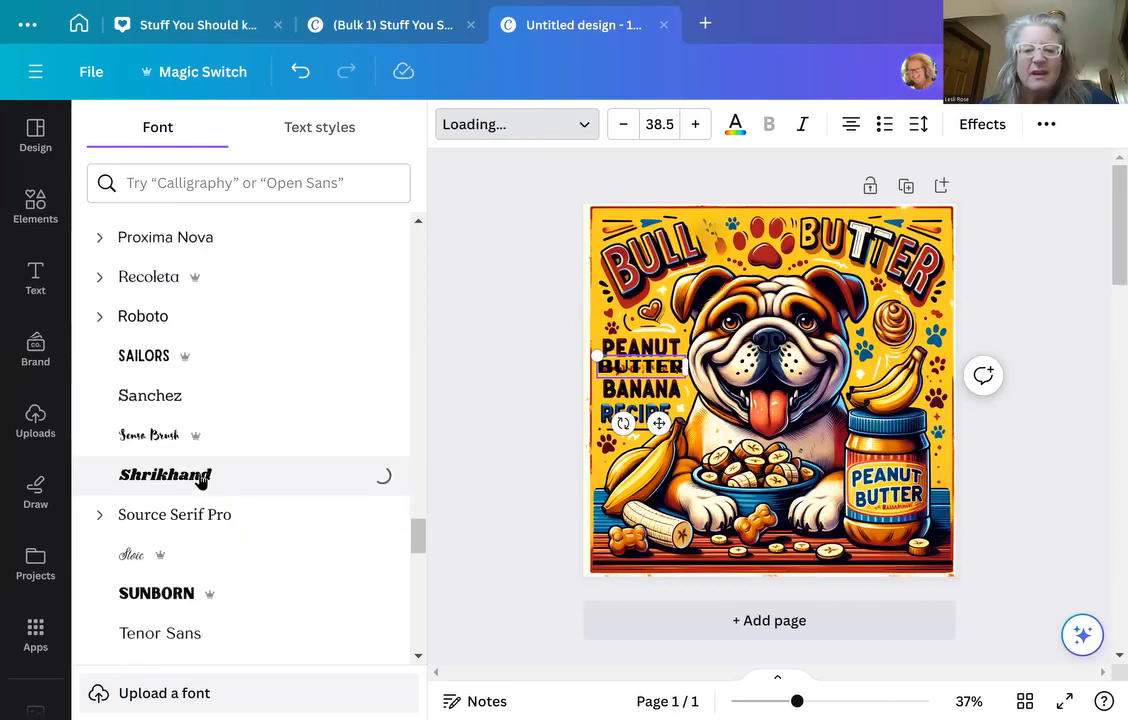
{"action": "scroll", "coordinate": [165, 525], "scroll_direction": "down", "scroll_amount": 1}
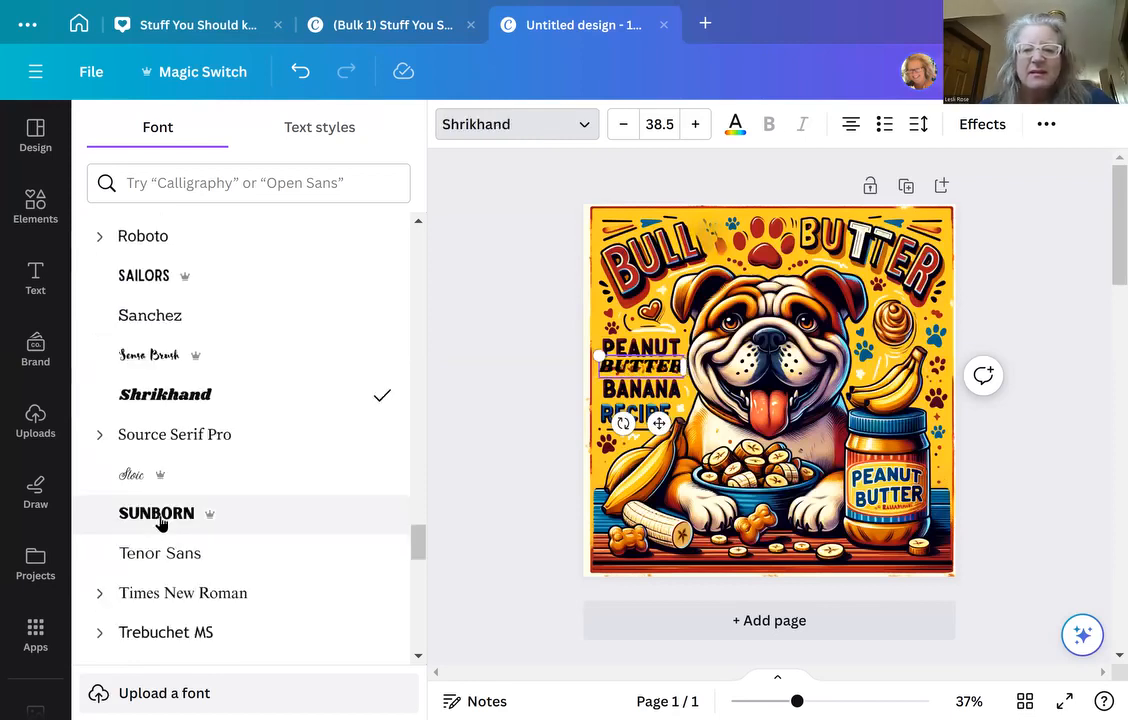
{"action": "left_click", "coordinate": [160, 522]}
{"action": "scroll", "coordinate": [199, 500], "scroll_direction": "down", "scroll_amount": 1}
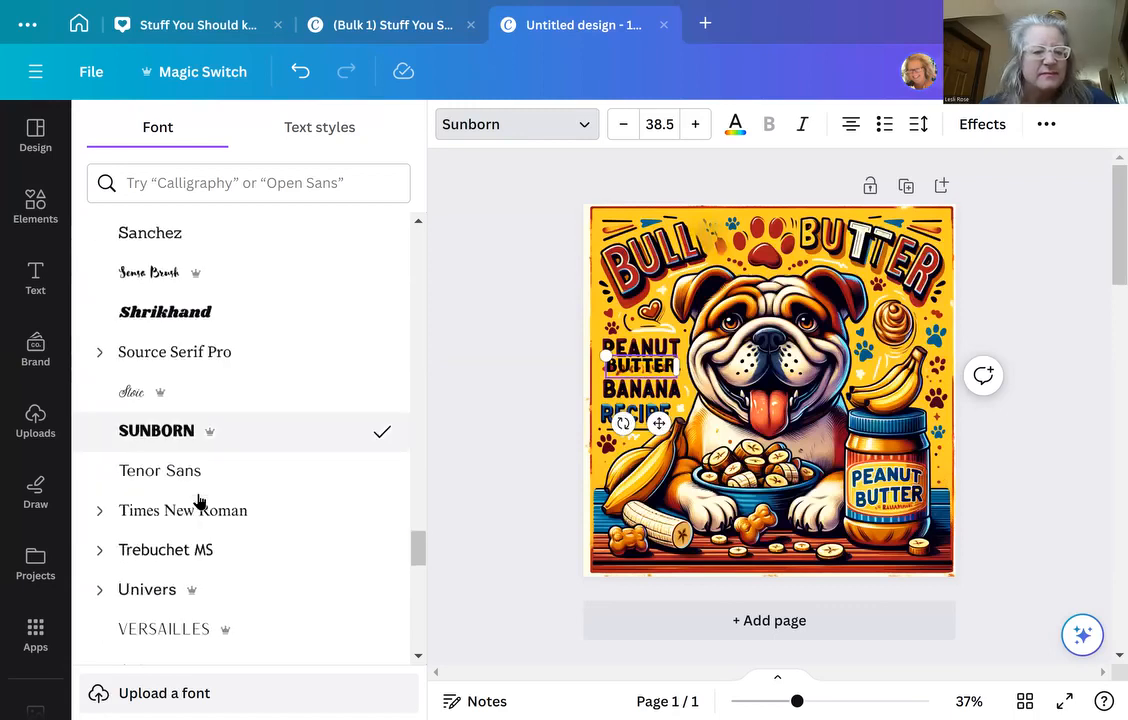
{"action": "scroll", "coordinate": [199, 500], "scroll_direction": "down", "scroll_amount": 3}
{"action": "scroll", "coordinate": [272, 491], "scroll_direction": "down", "scroll_amount": 1}
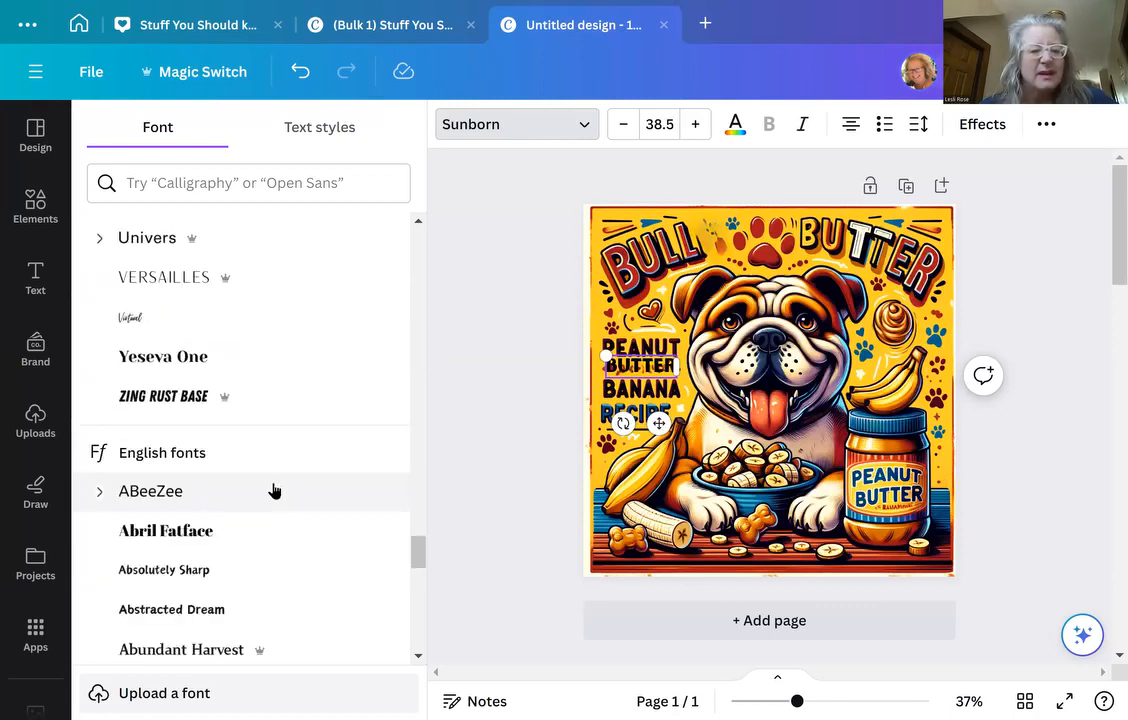
{"action": "scroll", "coordinate": [274, 491], "scroll_direction": "down", "scroll_amount": 2}
{"action": "scroll", "coordinate": [274, 490], "scroll_direction": "down", "scroll_amount": 1}
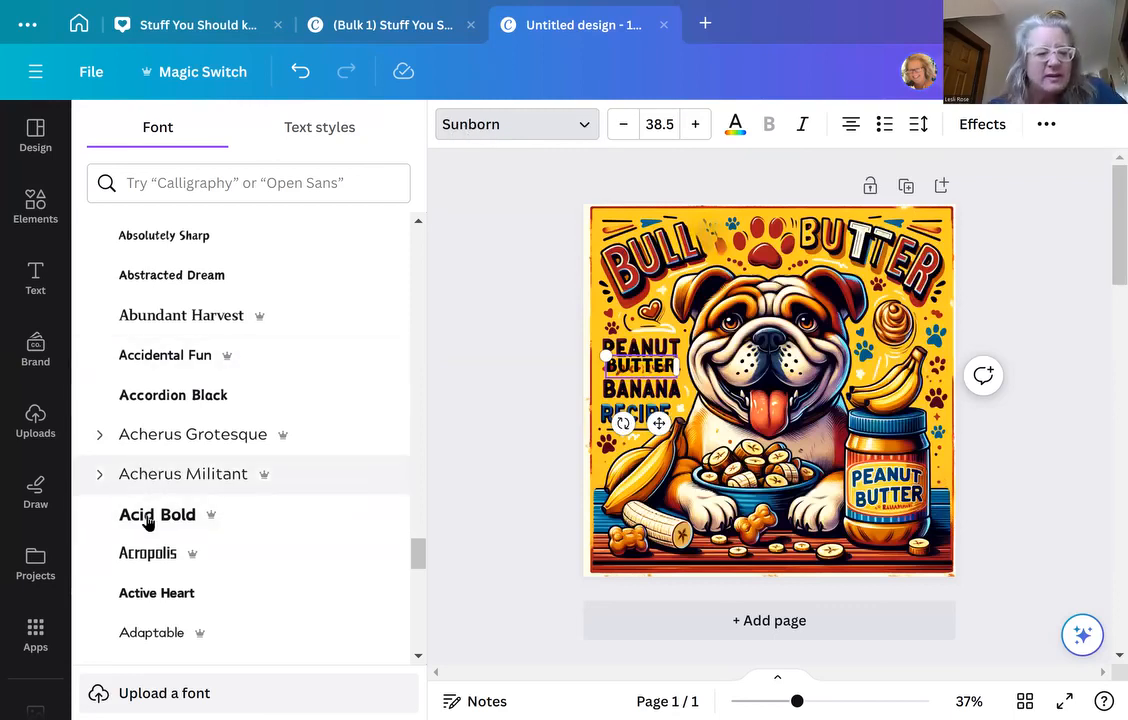
Step: After trying Active Heart and Acid Bold, set BUTTER to Alfa Slab One and lower it slightly
{"action": "left_click", "coordinate": [134, 596]}
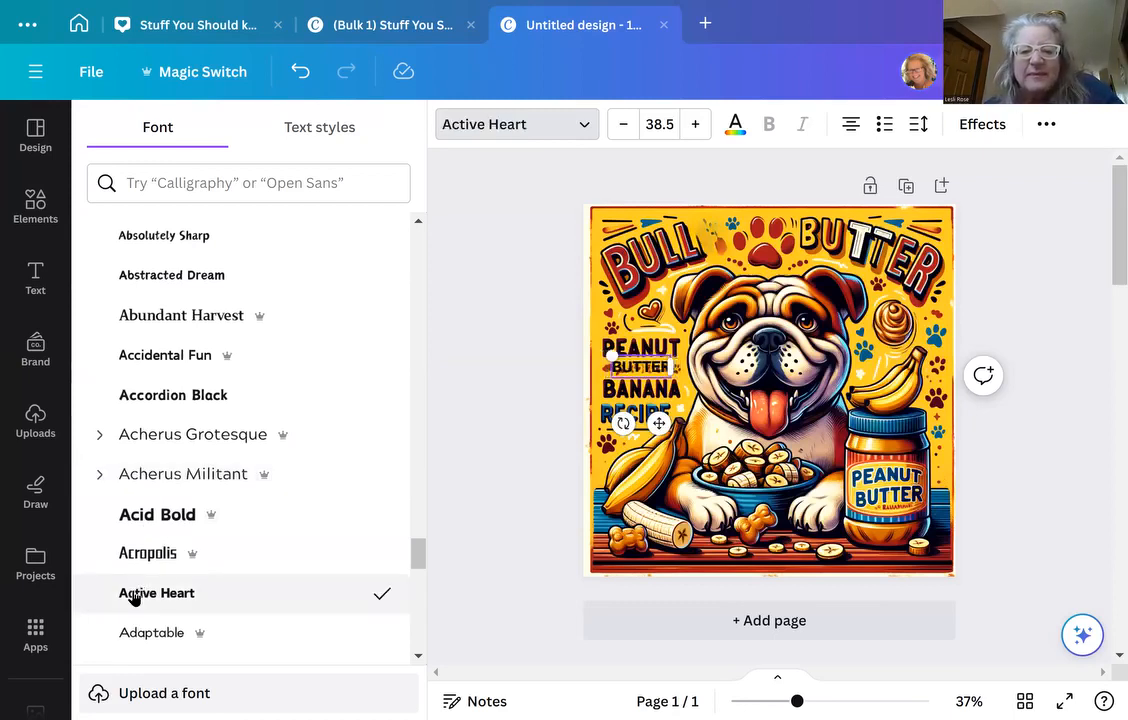
{"action": "left_click", "coordinate": [152, 522]}
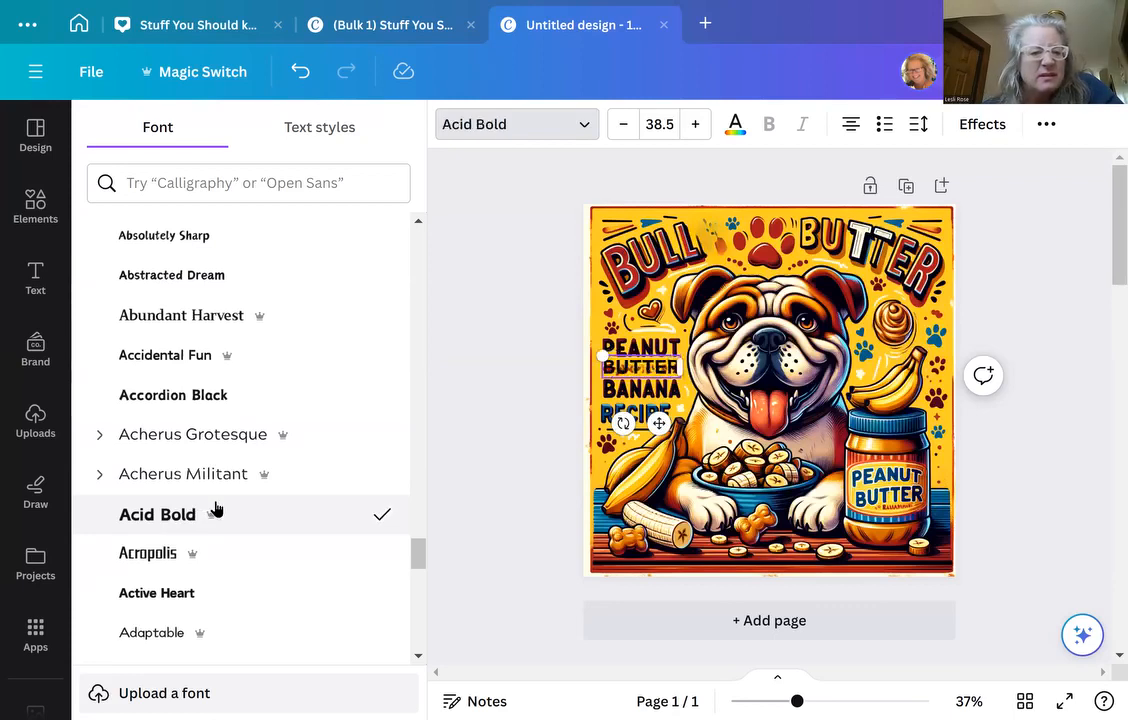
{"action": "scroll", "coordinate": [216, 511], "scroll_direction": "down", "scroll_amount": 1}
{"action": "scroll", "coordinate": [216, 509], "scroll_direction": "down", "scroll_amount": 1}
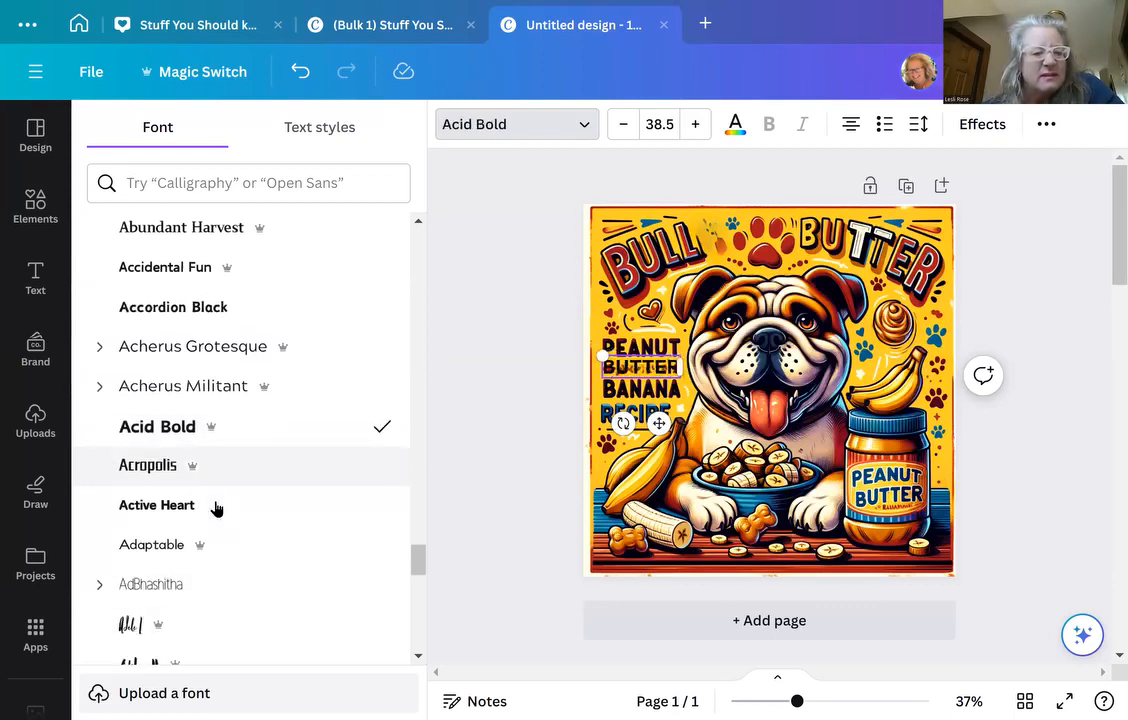
{"action": "scroll", "coordinate": [216, 509], "scroll_direction": "down", "scroll_amount": 4}
{"action": "scroll", "coordinate": [216, 509], "scroll_direction": "down", "scroll_amount": 2}
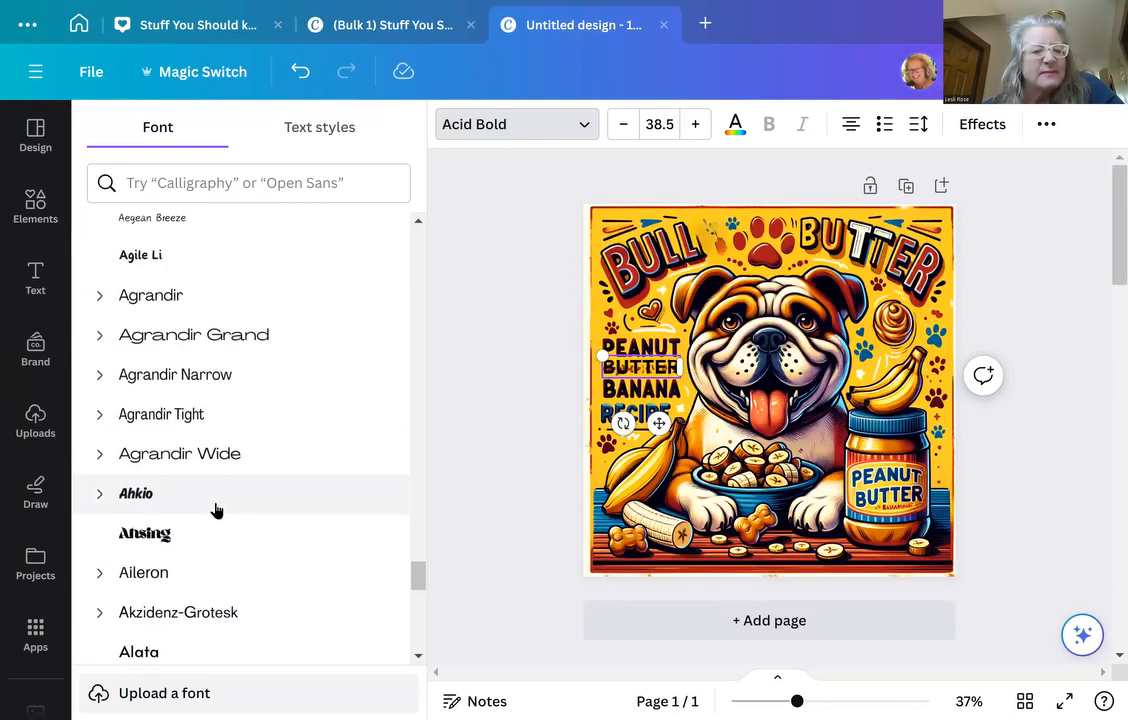
{"action": "scroll", "coordinate": [216, 509], "scroll_direction": "down", "scroll_amount": 1}
{"action": "scroll", "coordinate": [216, 510], "scroll_direction": "down", "scroll_amount": 2}
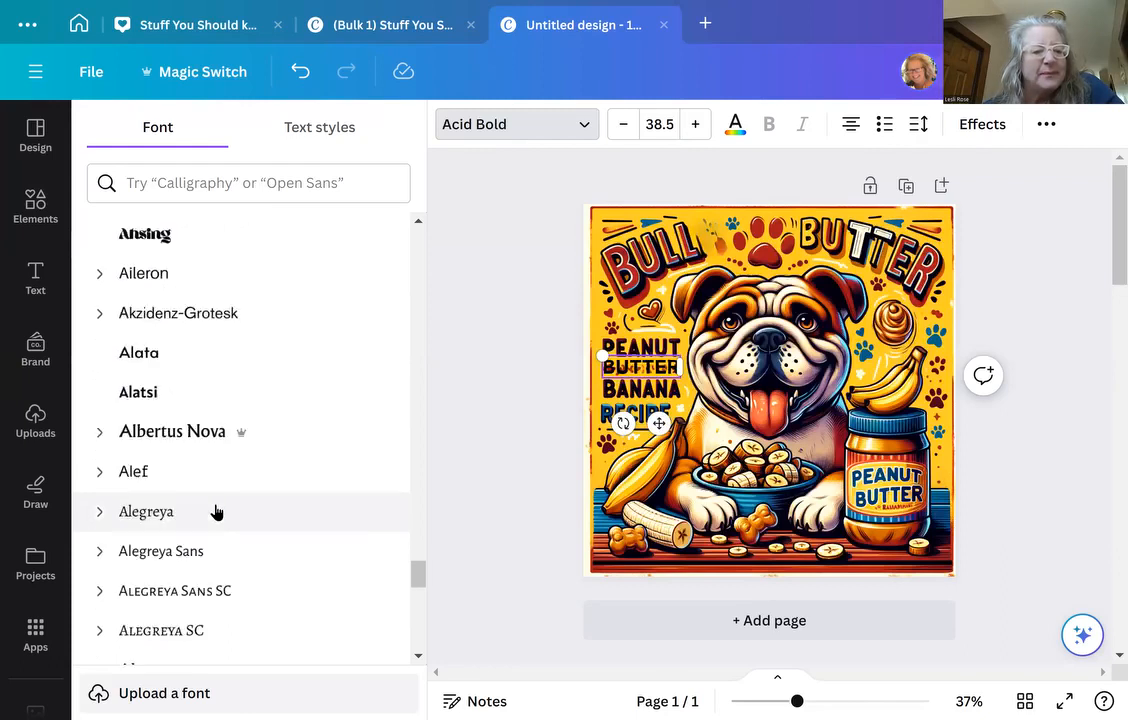
{"action": "scroll", "coordinate": [216, 511], "scroll_direction": "down", "scroll_amount": 2}
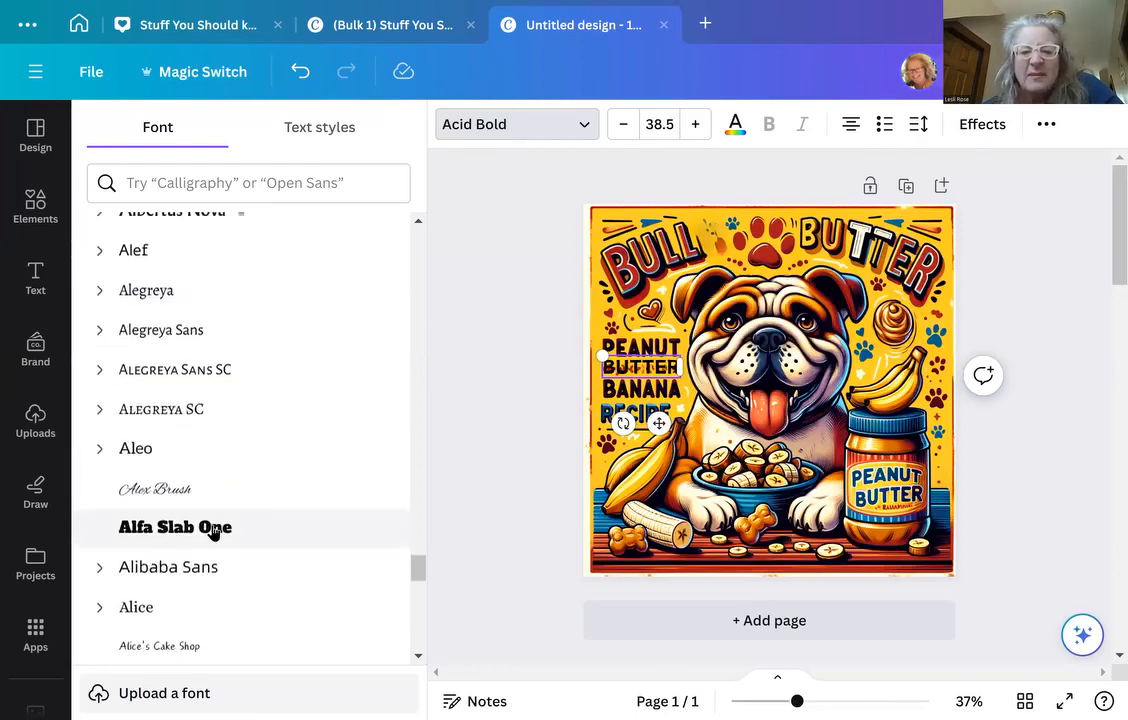
{"action": "left_click", "coordinate": [213, 530]}
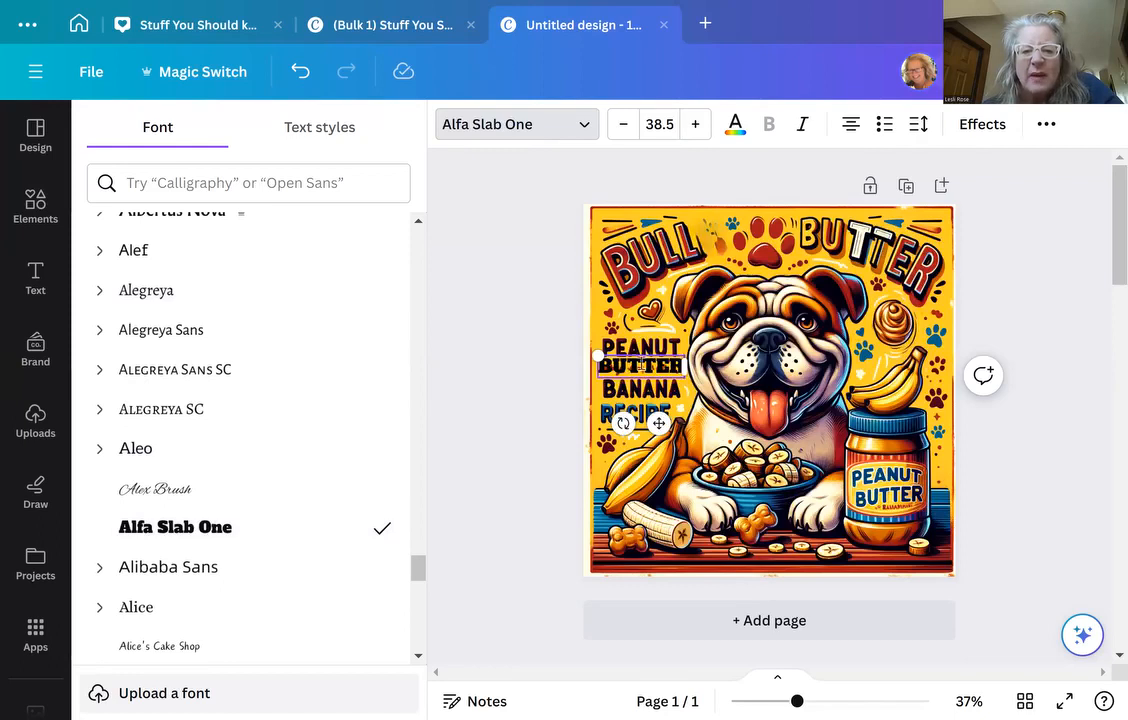
{"action": "left_click_drag", "start_coordinate": [658, 421], "coordinate": [658, 425]}
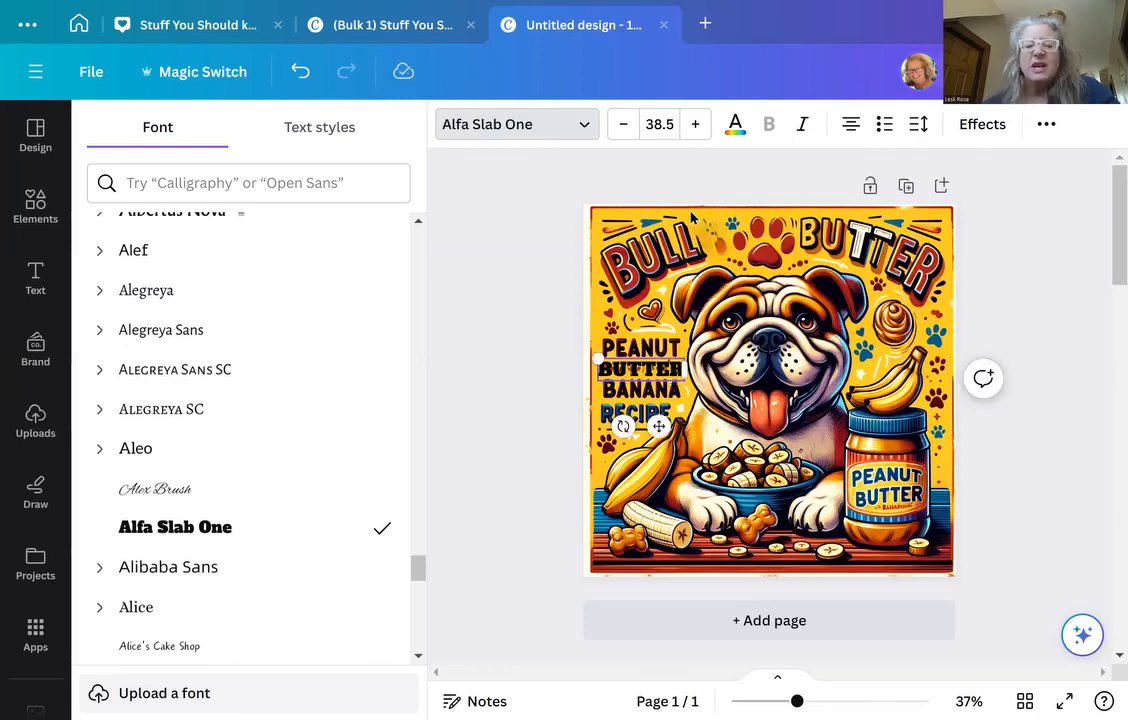
Step: Colour BUTTER #26020E using the eyedropper on the artwork's dark outline, then deselect it
{"action": "left_click", "coordinate": [736, 130]}
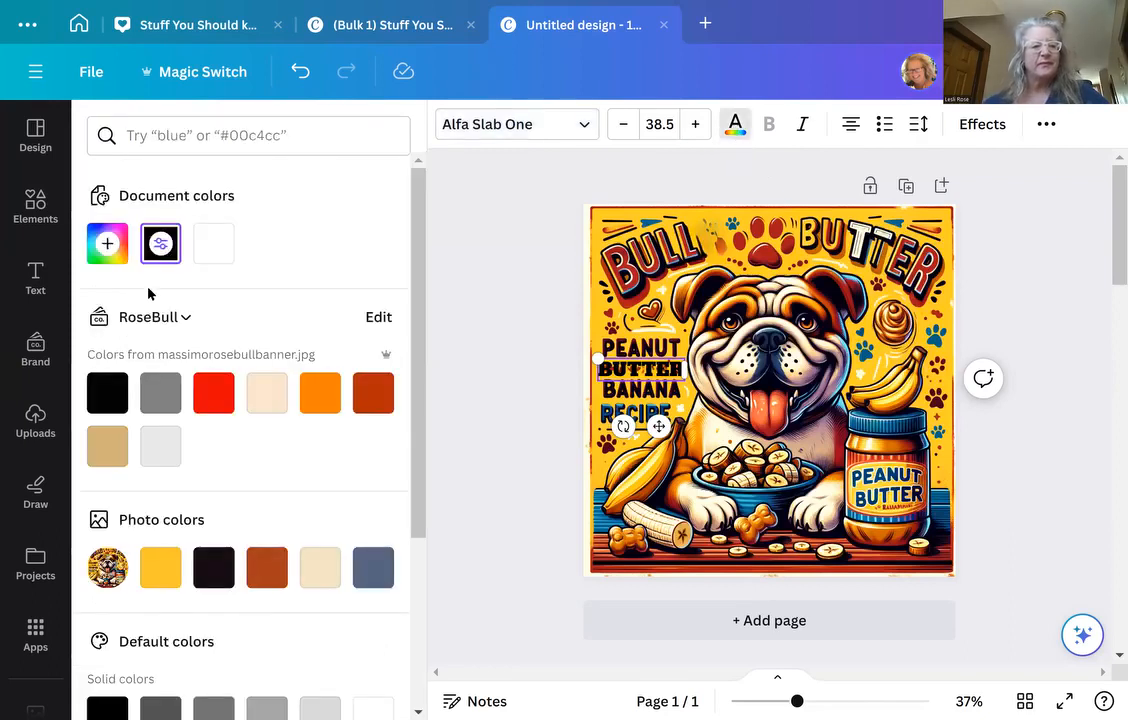
{"action": "scroll", "coordinate": [223, 497], "scroll_direction": "down", "scroll_amount": 1}
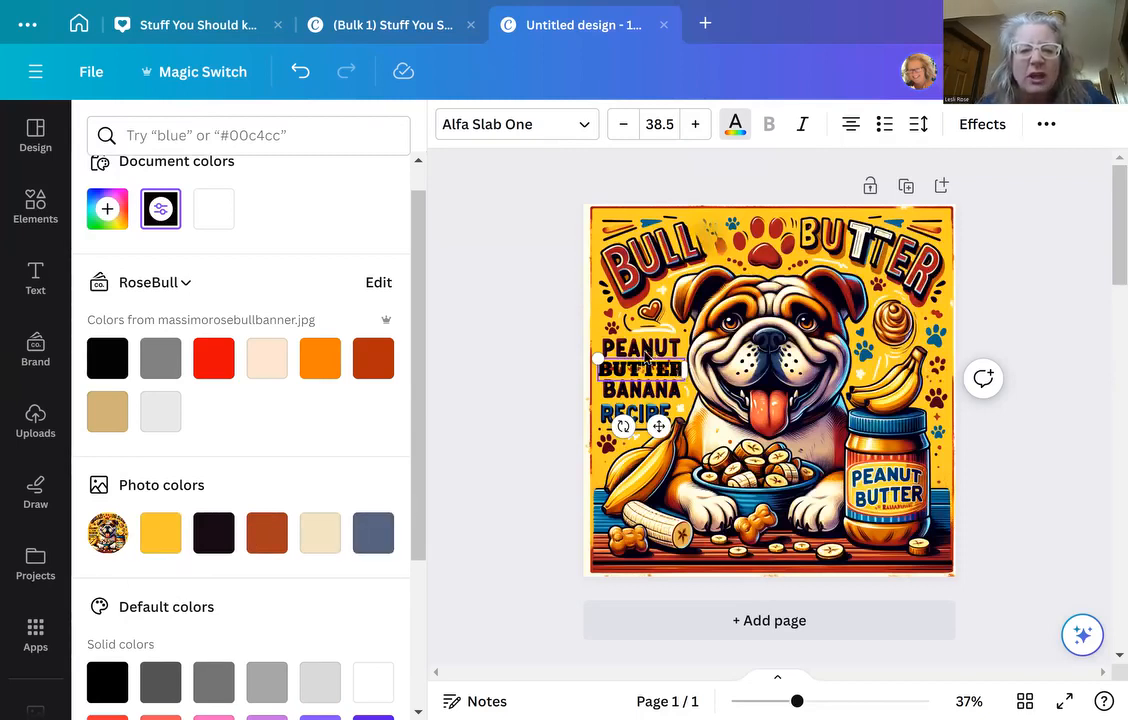
{"action": "left_click", "coordinate": [107, 210]}
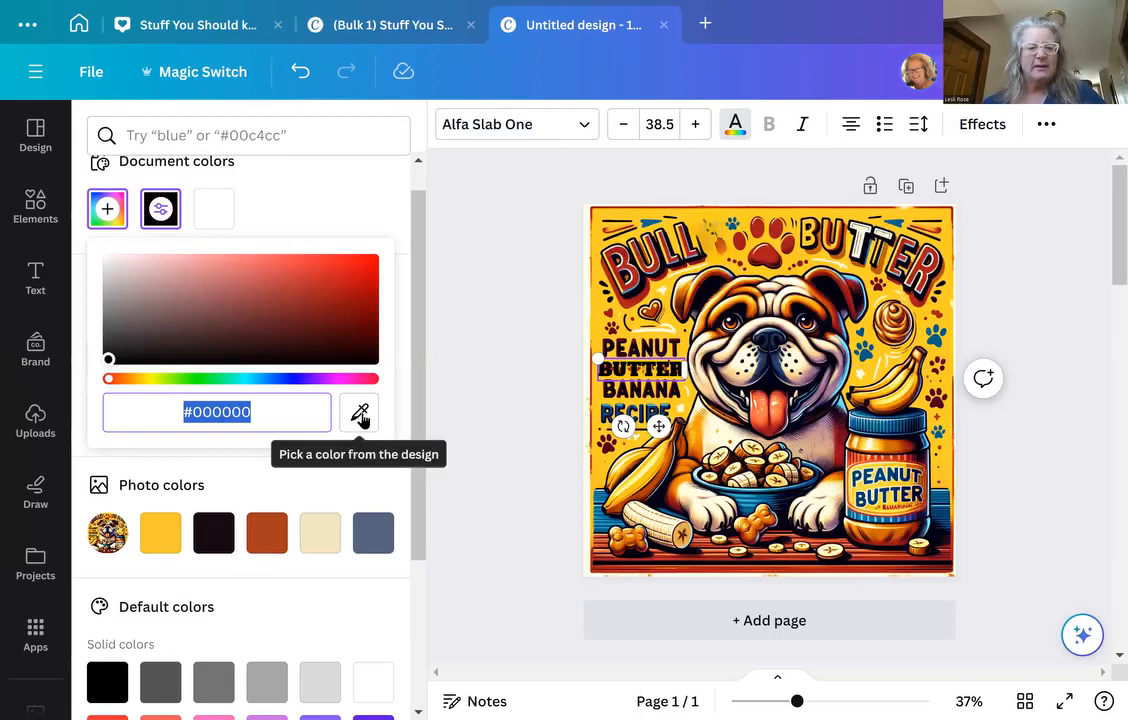
{"action": "left_click", "coordinate": [360, 414]}
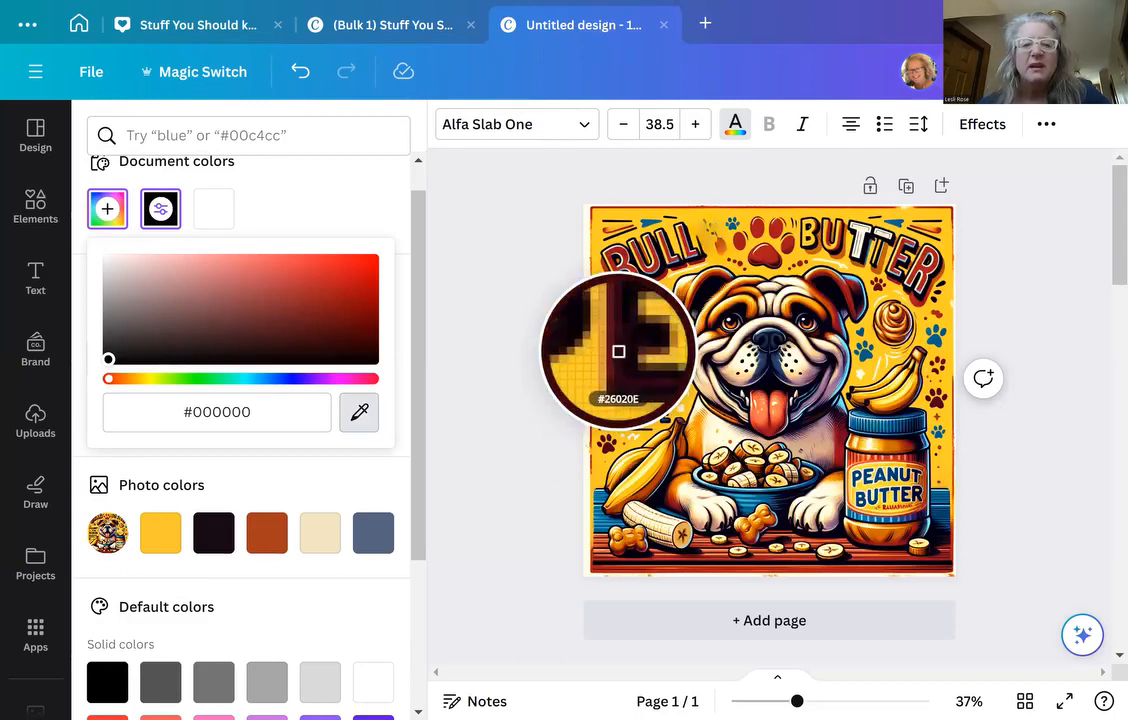
{"action": "left_click", "coordinate": [618, 351]}
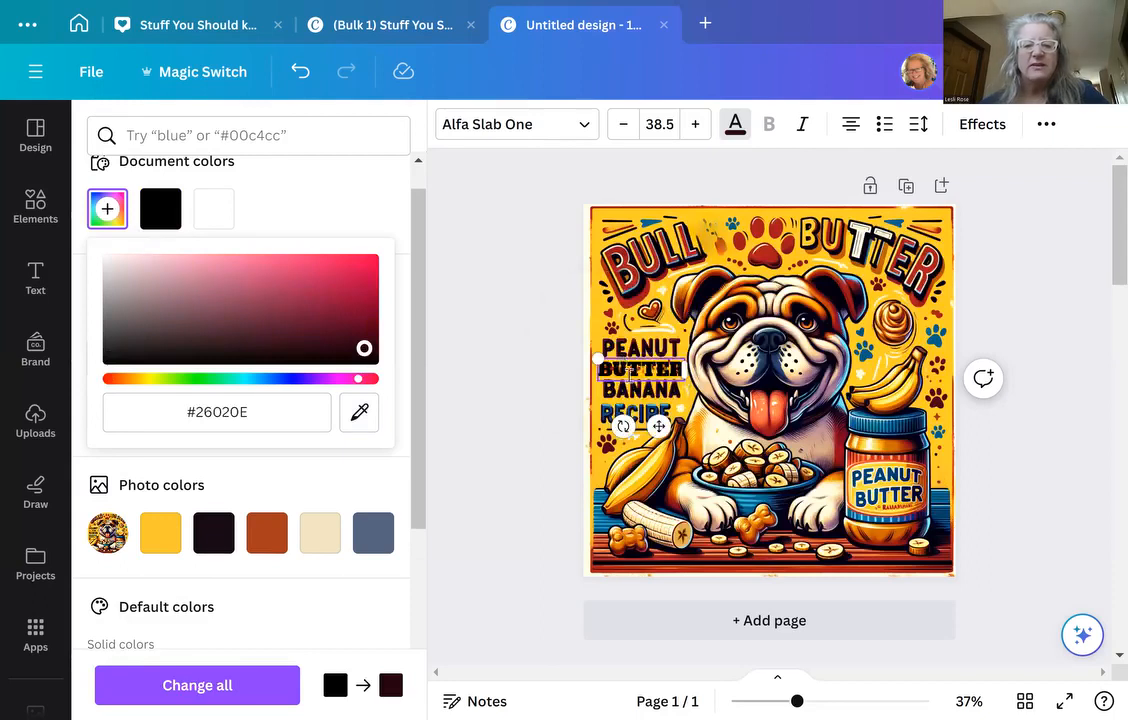
{"action": "left_click", "coordinate": [1020, 472]}
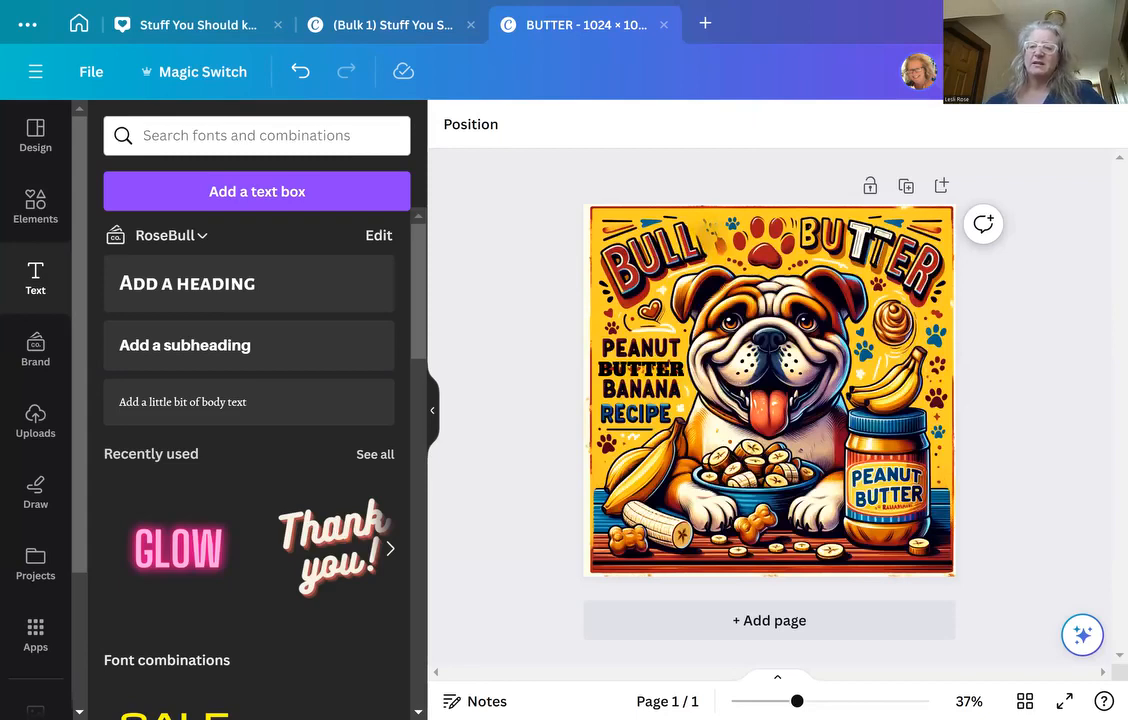
Step: Download the 1024 × 1024 design as a PNG from the Share menu
{"action": "left_click", "coordinate": [1075, 72]}
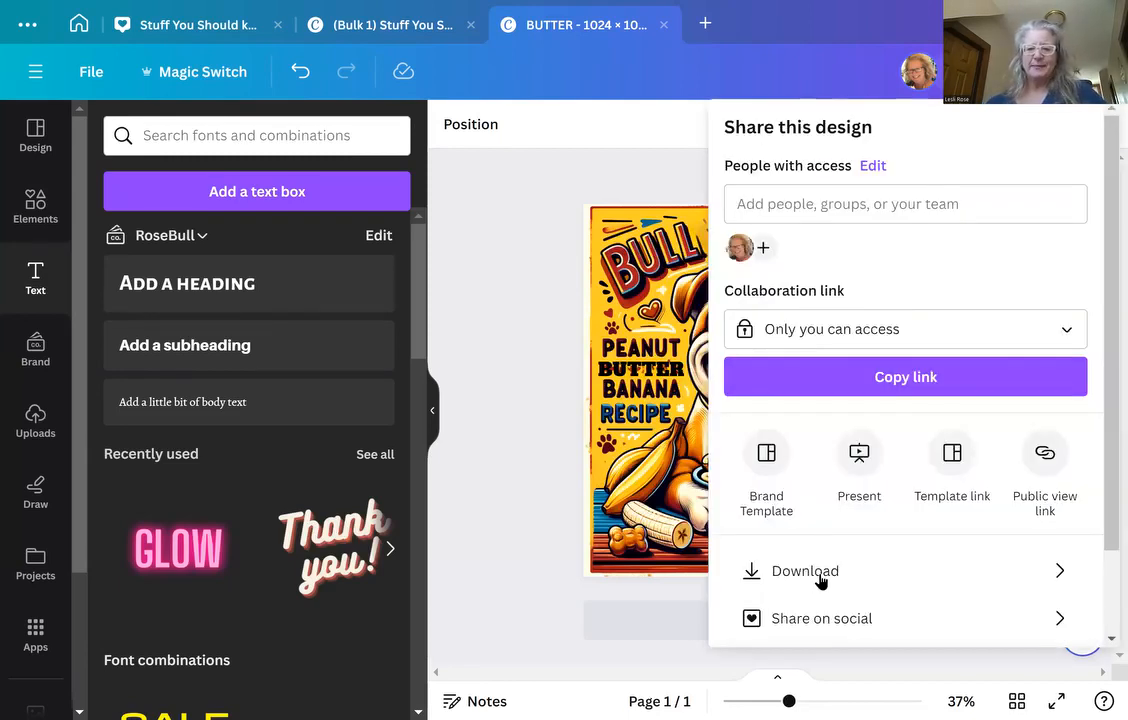
{"action": "left_click", "coordinate": [805, 571]}
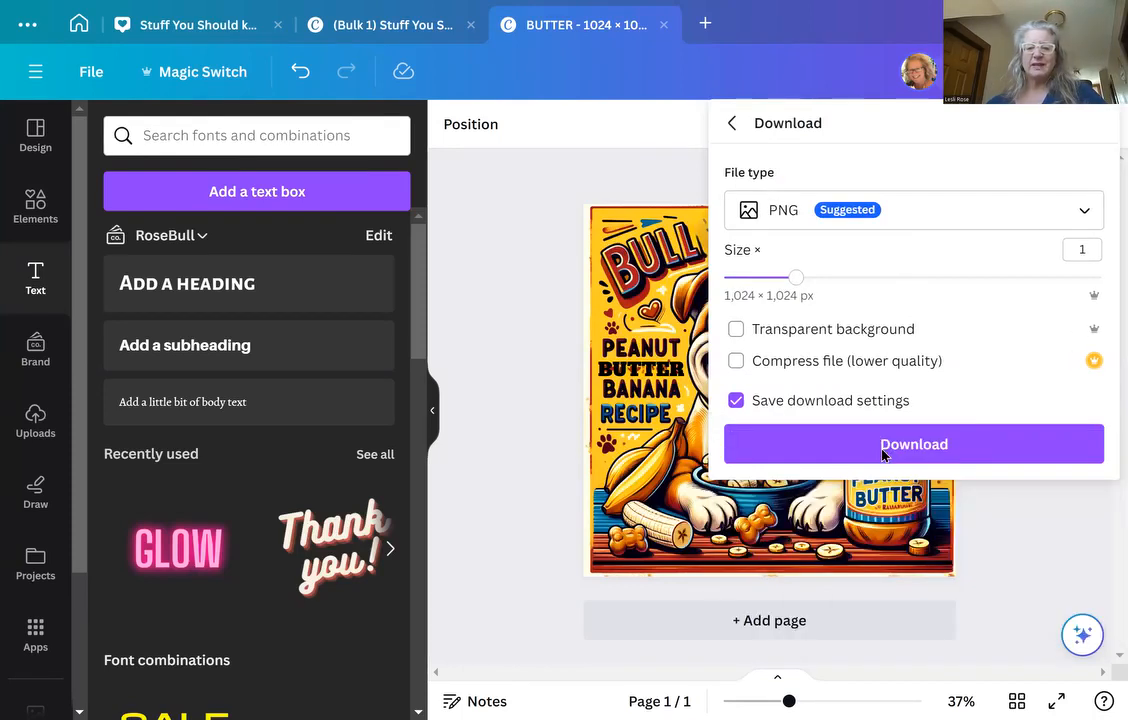
{"action": "left_click", "coordinate": [882, 450]}
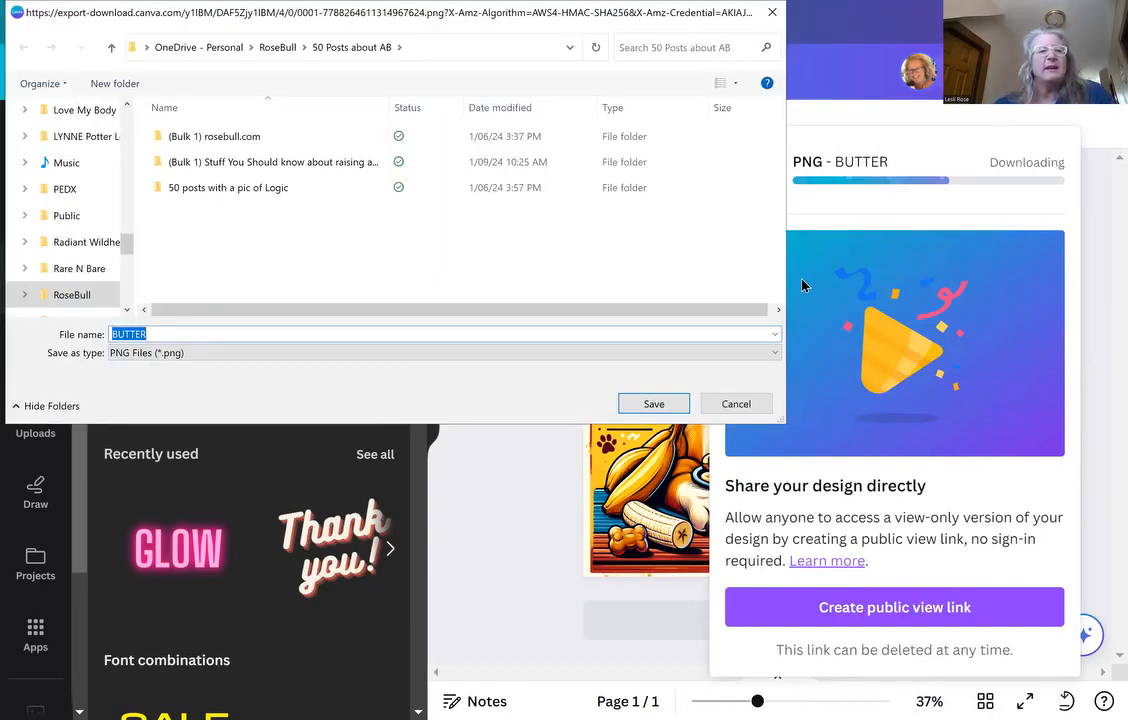
Step: Save the PNG as 'Peanut Butter & Banana Bulldog Treats' in the RoseBull folder
{"action": "left_click", "coordinate": [280, 49]}
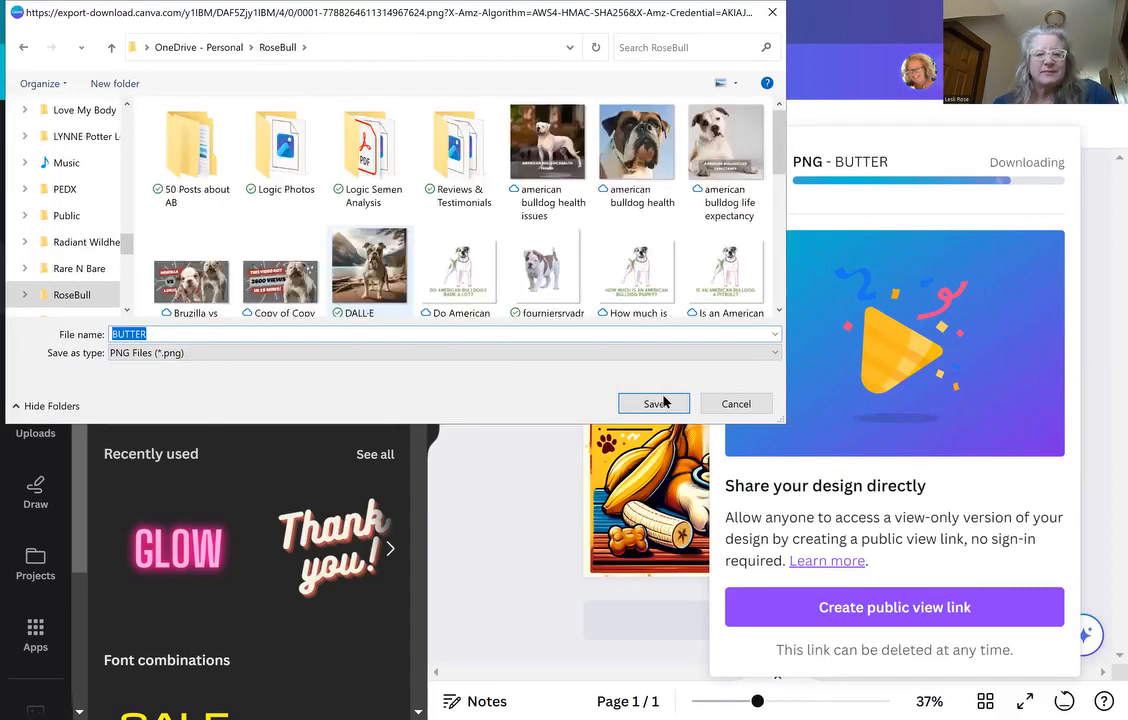
{"action": "left_click", "coordinate": [150, 334]}
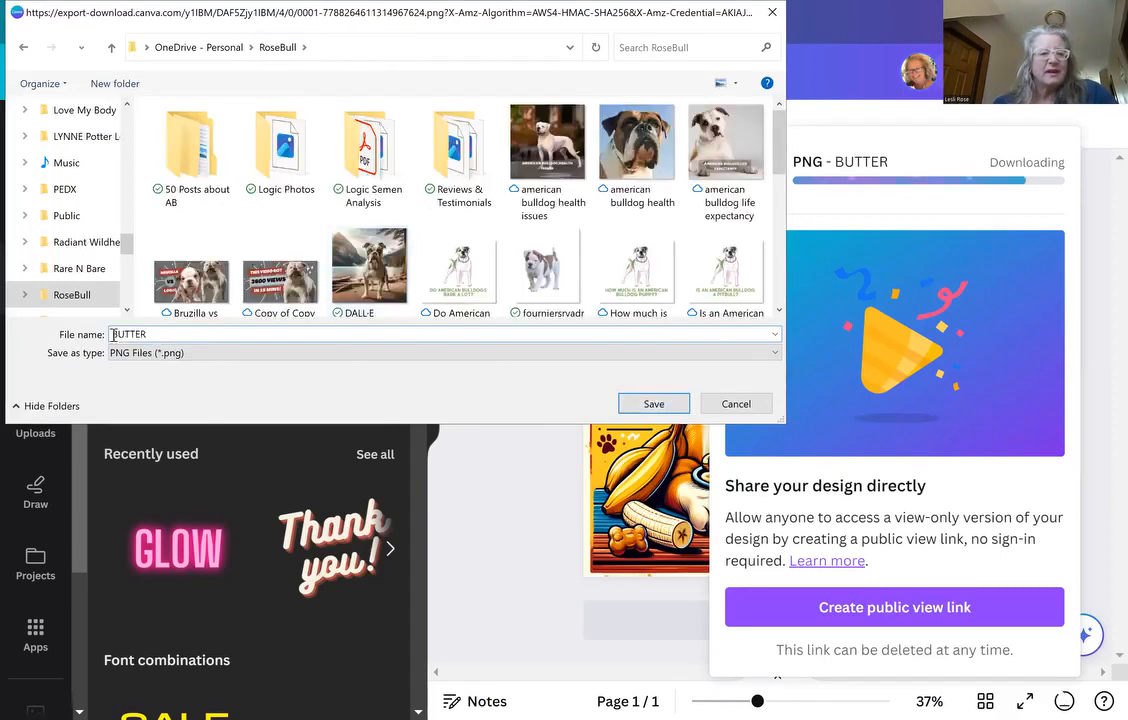
{"action": "double_click", "coordinate": [113, 335]}
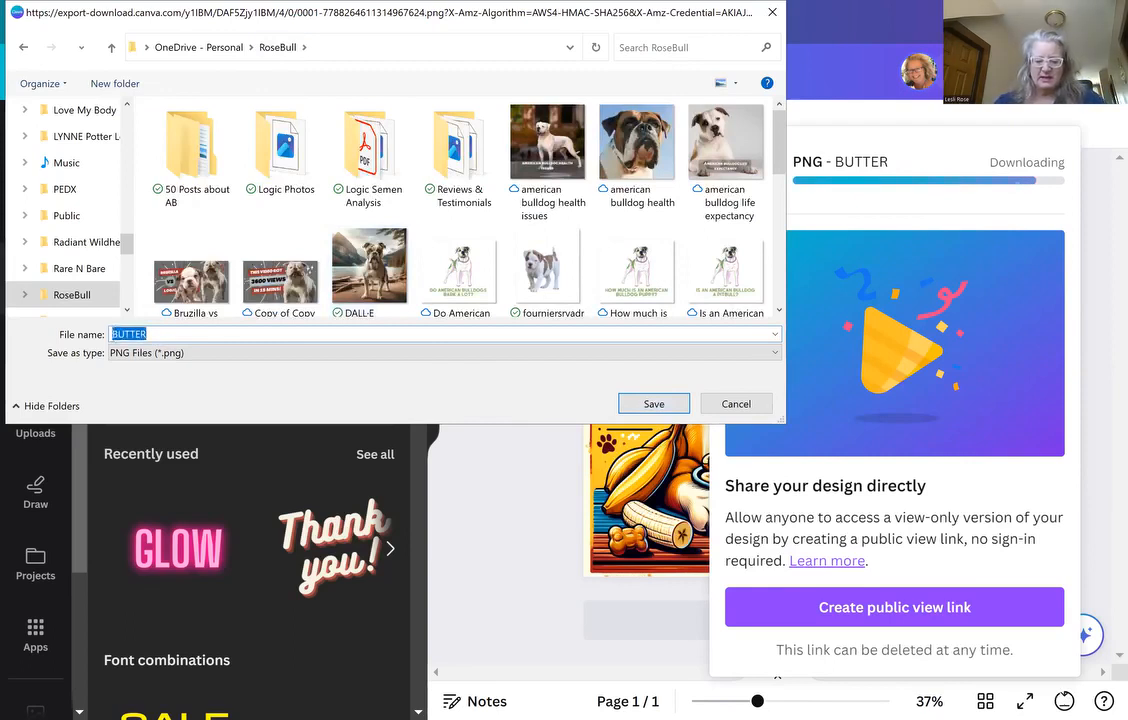
{"action": "type", "text": "Peanut Butter & Banana Bulldog"}
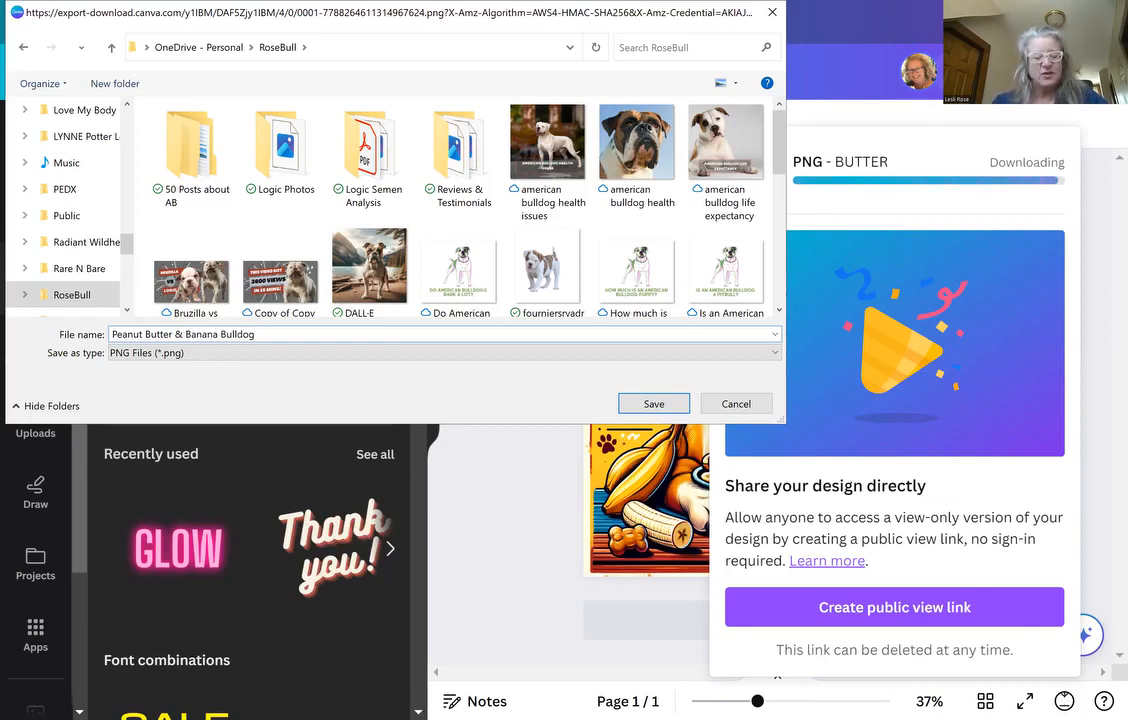
{"action": "type", "text": " Treats"}
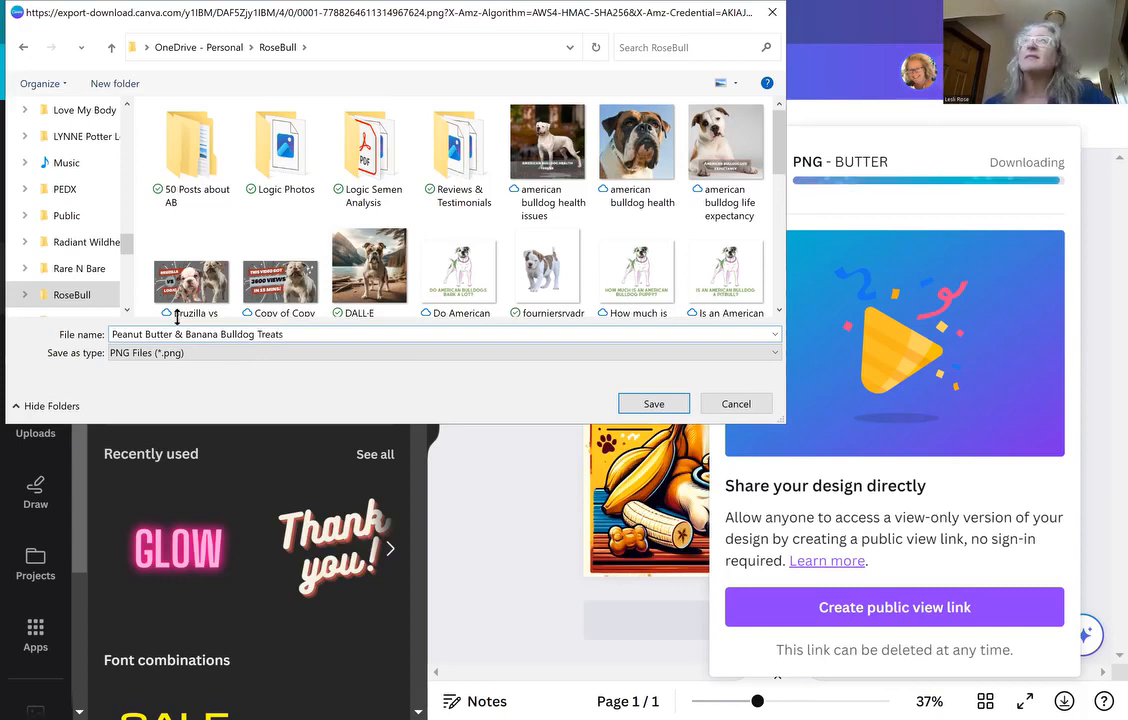
{"action": "left_click", "coordinate": [675, 405]}
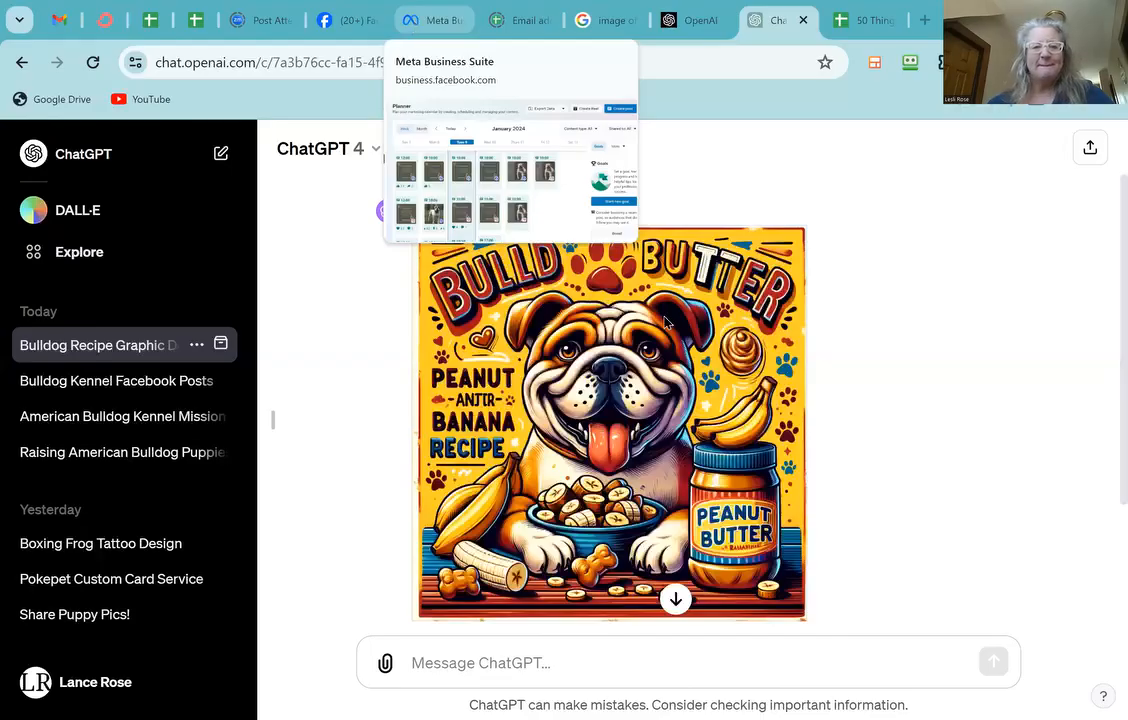
Step: Start a new Facebook and Instagram post from the Planner's Saturday 13 slot, scheduled for 13 January 2024 at 10:00 AM
{"action": "left_click", "coordinate": [434, 20]}
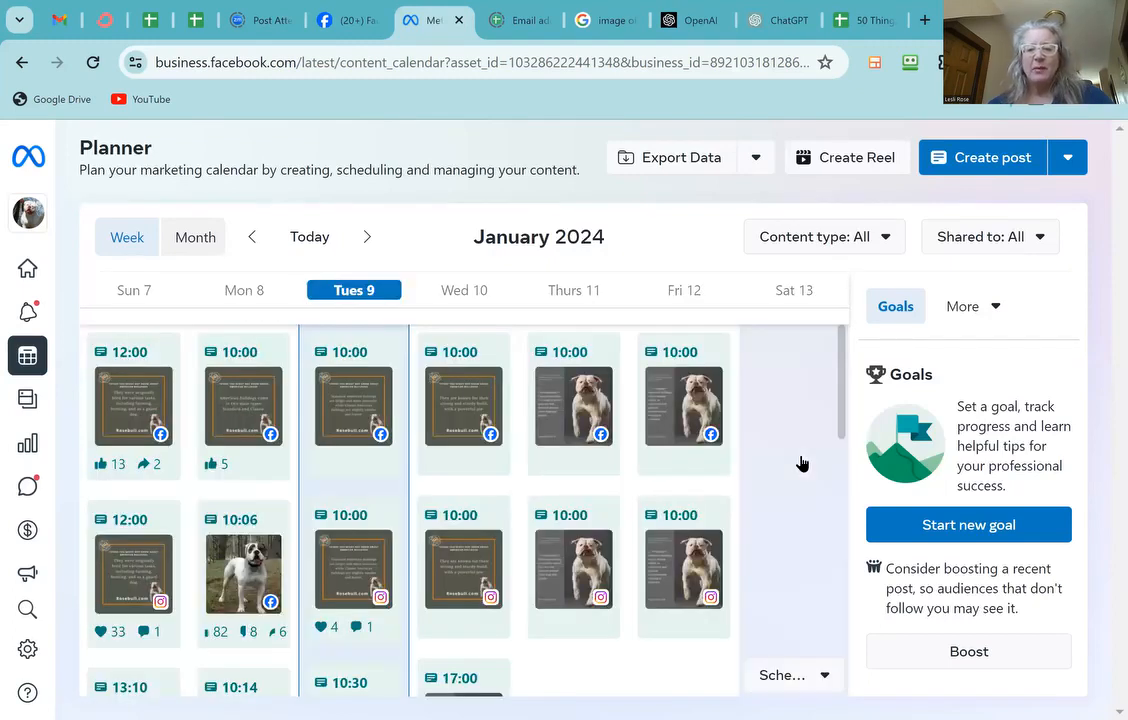
{"action": "left_click", "coordinate": [793, 675]}
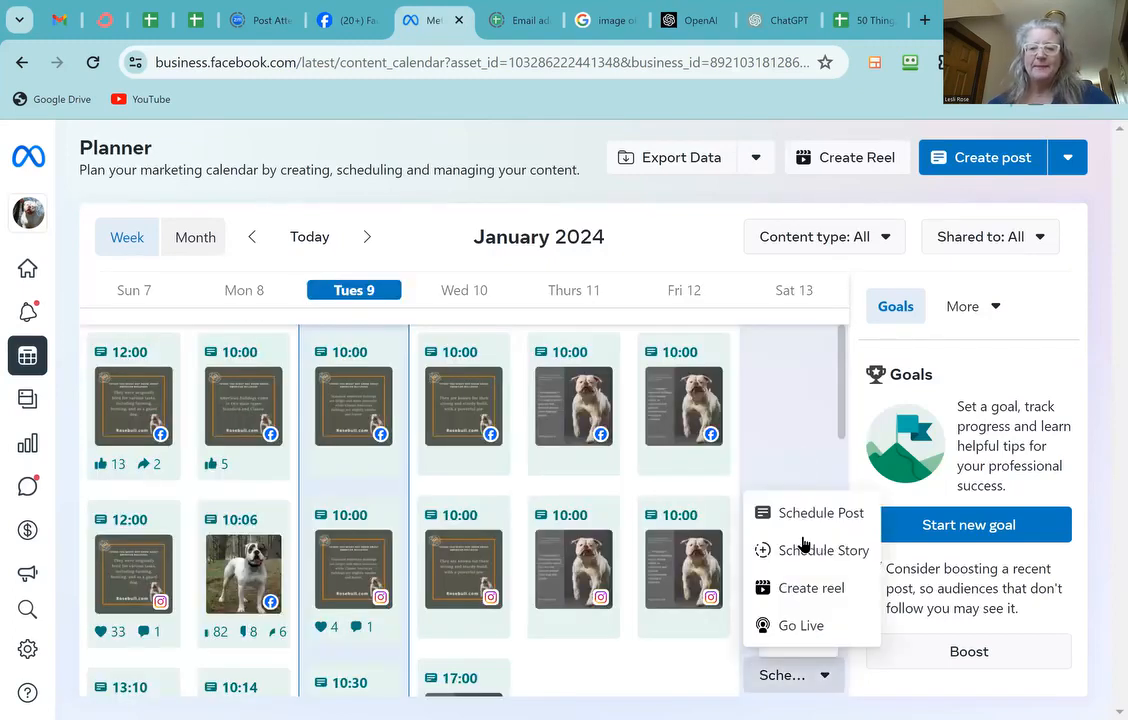
{"action": "left_click", "coordinate": [803, 548]}
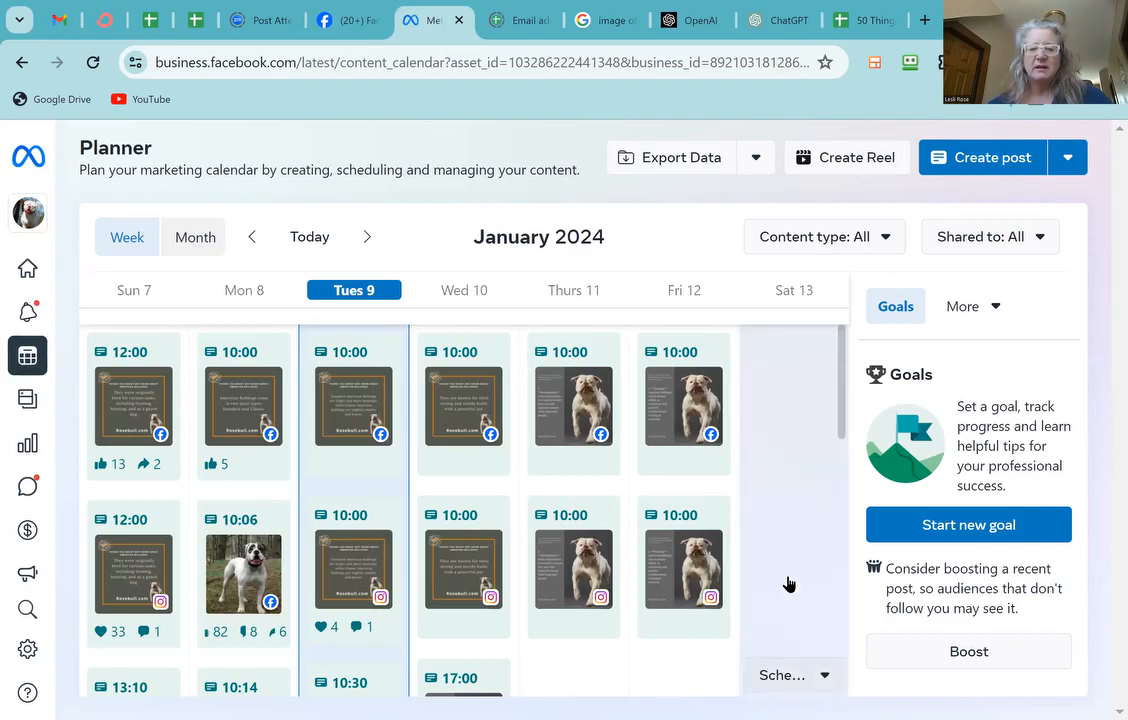
{"action": "left_click", "coordinate": [799, 676]}
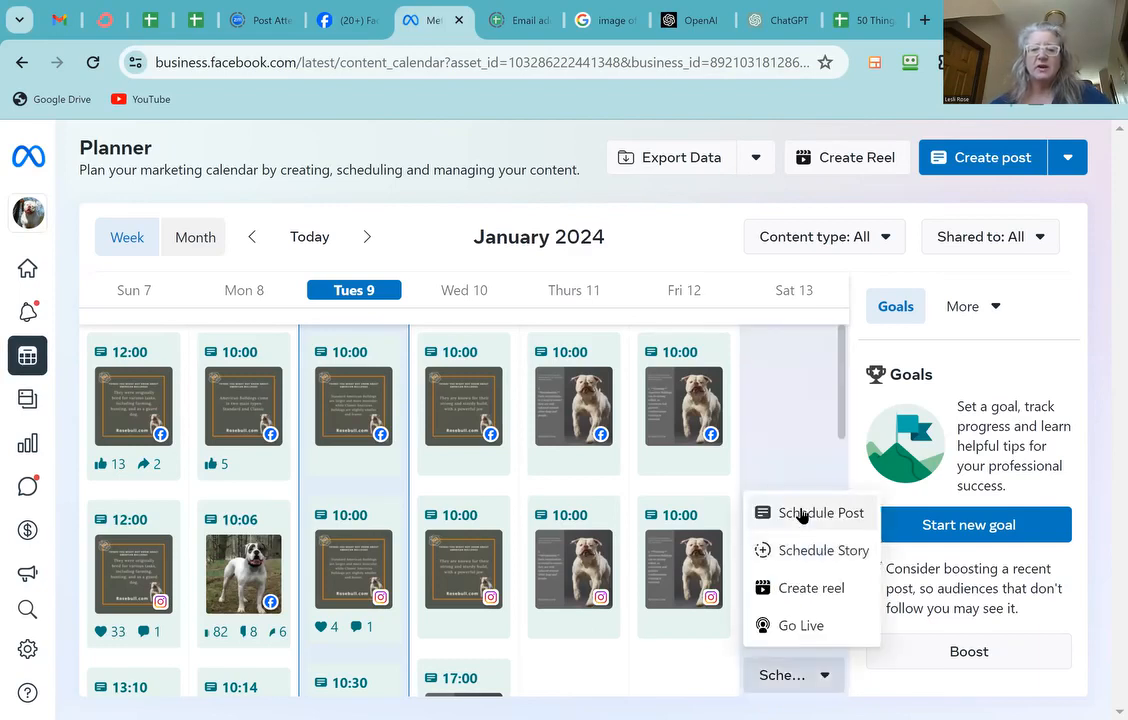
{"action": "left_click", "coordinate": [801, 514]}
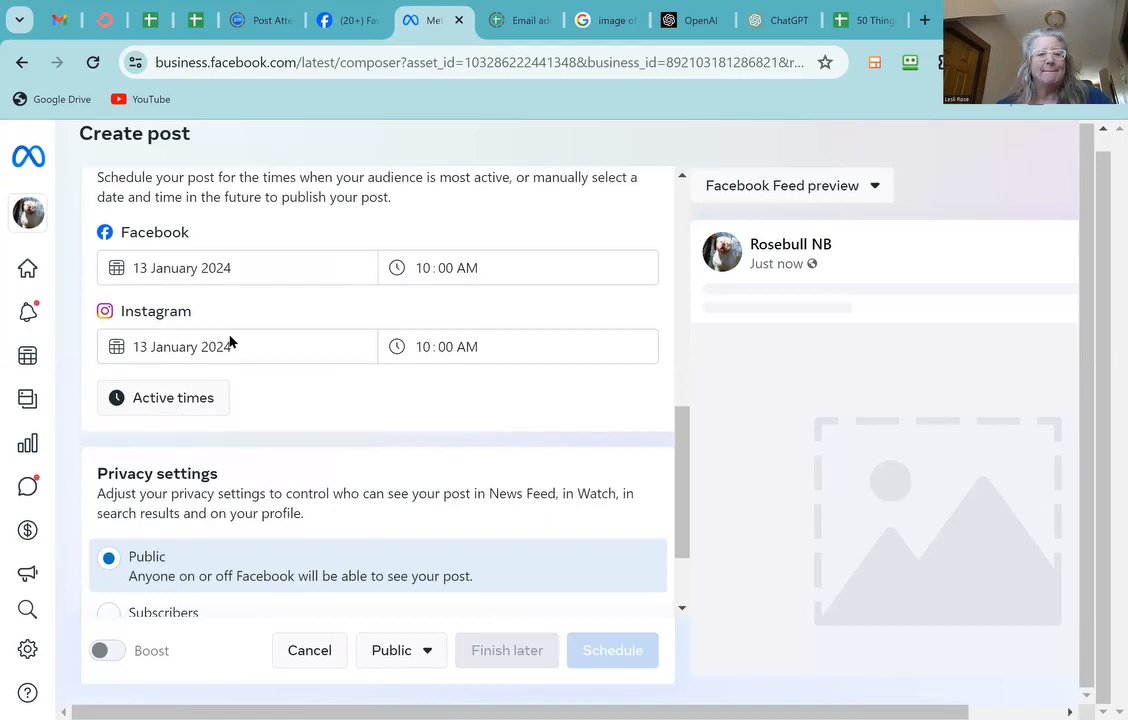
Step: Choose to add a photo to the post by uploading from the desktop
{"action": "scroll", "coordinate": [233, 363], "scroll_direction": "down", "scroll_amount": 1}
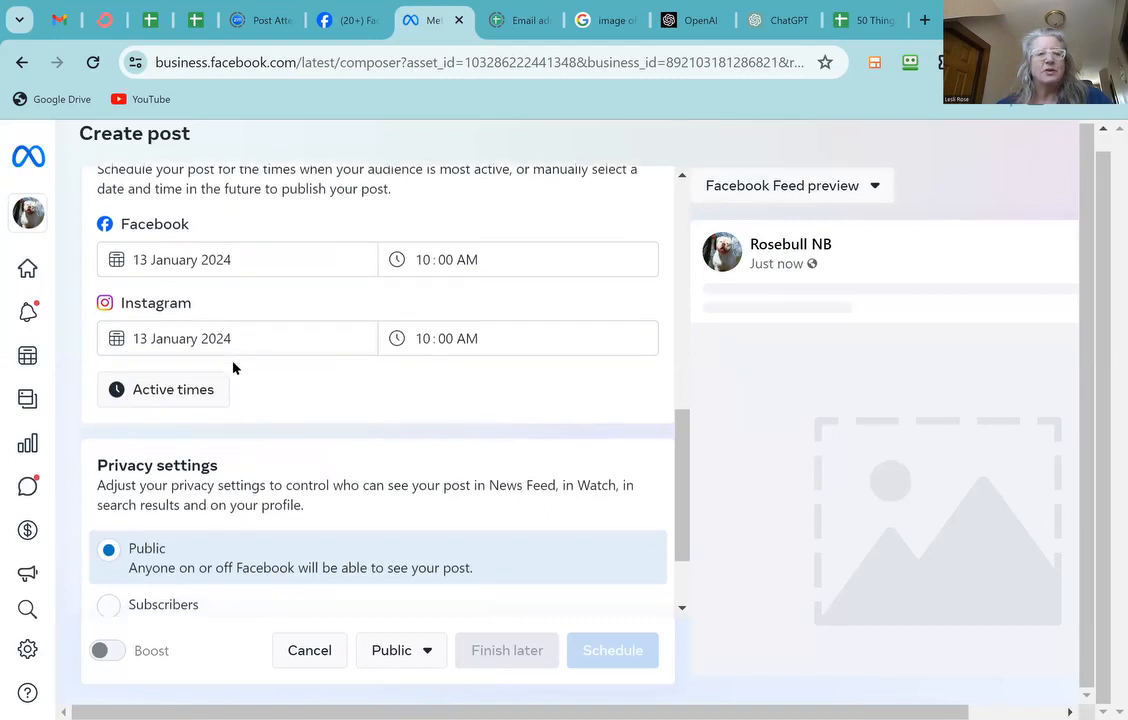
{"action": "scroll", "coordinate": [233, 368], "scroll_direction": "up", "scroll_amount": 3}
{"action": "scroll", "coordinate": [233, 368], "scroll_direction": "up", "scroll_amount": 5}
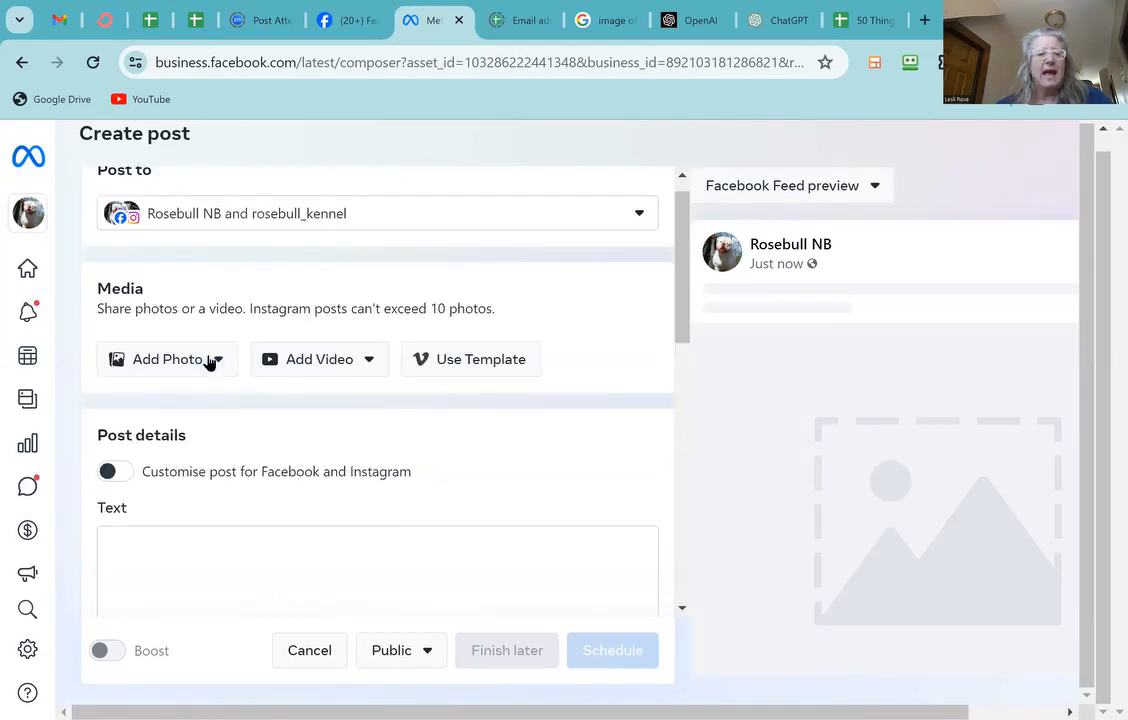
{"action": "left_click", "coordinate": [191, 362]}
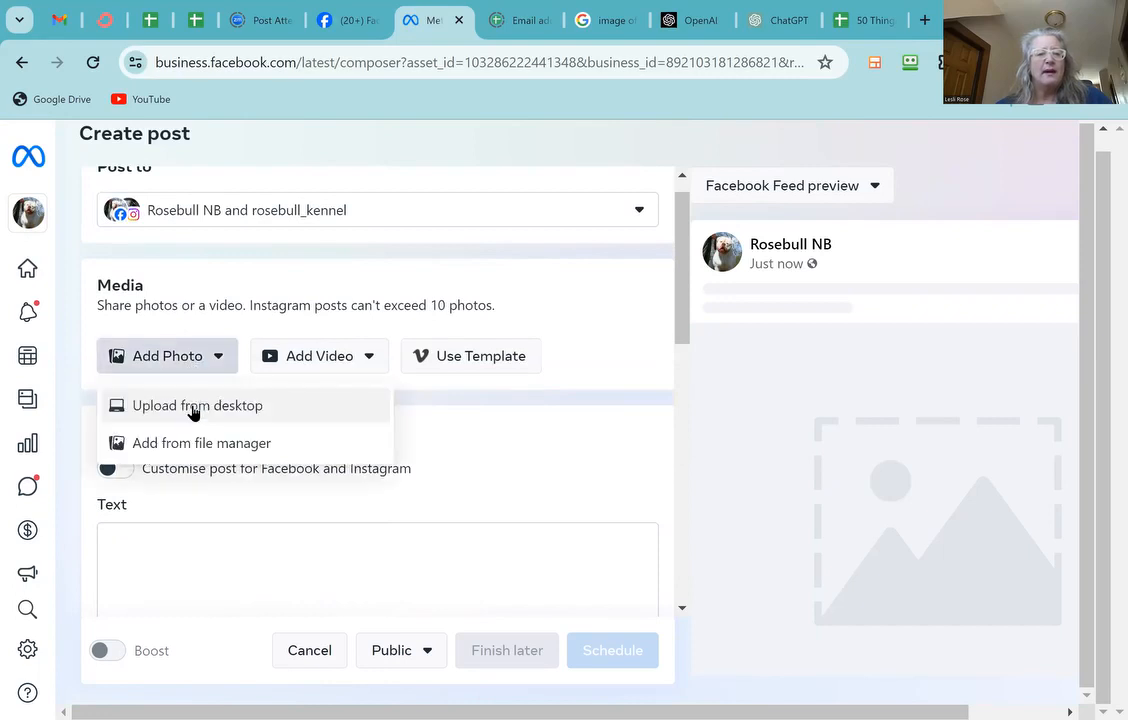
{"action": "left_click", "coordinate": [195, 408]}
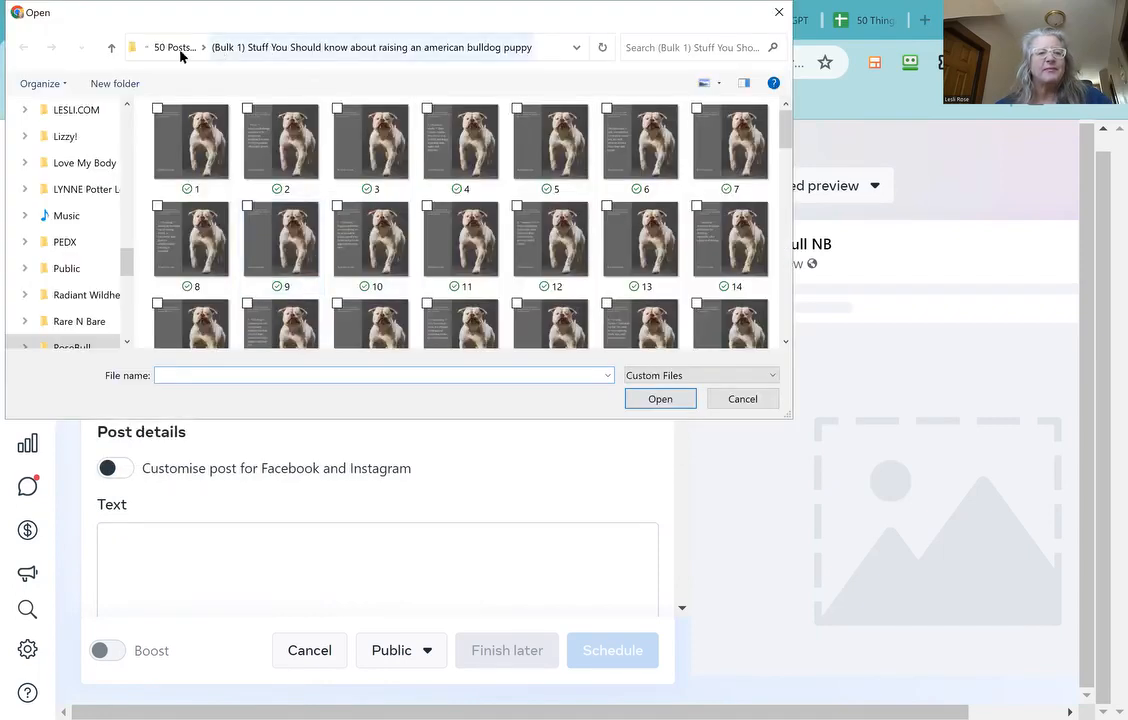
Step: Attach the Peanut Butter & Banana Bulldog Treats image from the RoseBull folder
{"action": "left_click", "coordinate": [162, 48]}
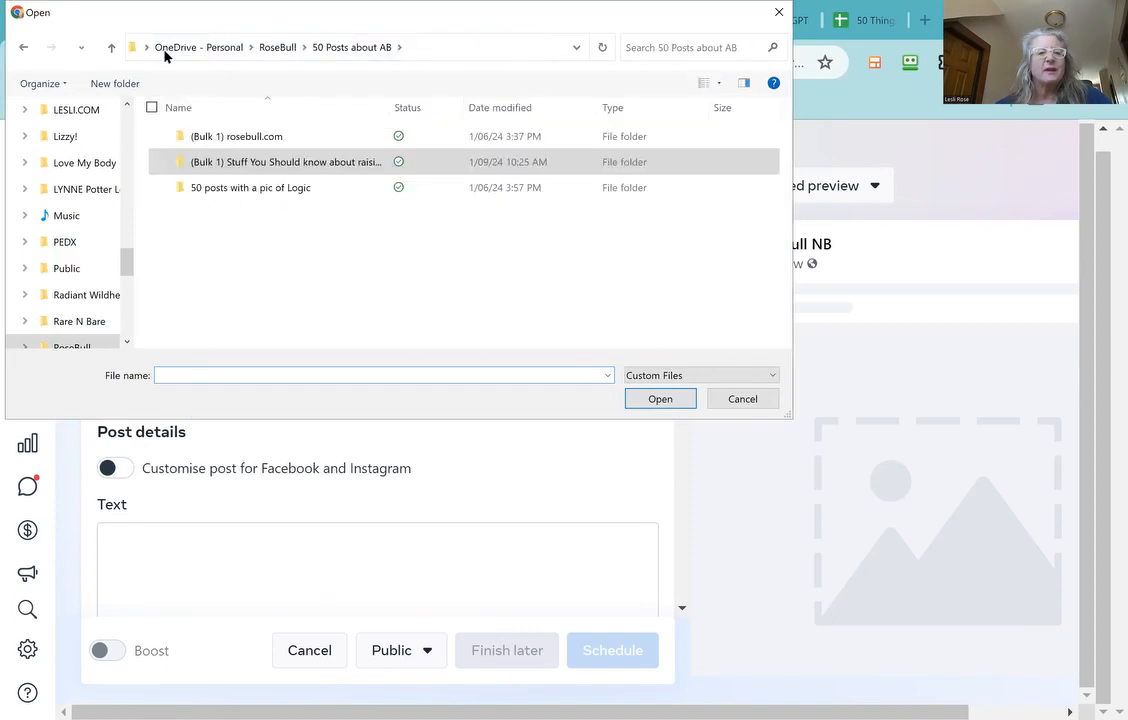
{"action": "left_click", "coordinate": [266, 52]}
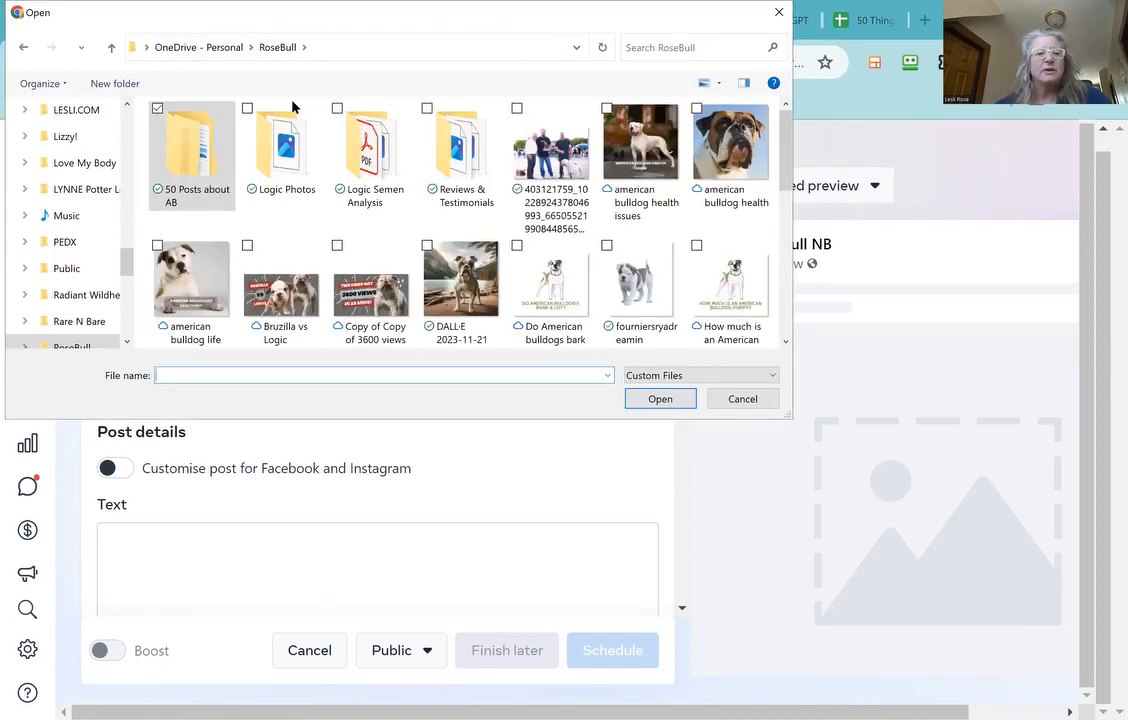
{"action": "scroll", "coordinate": [377, 176], "scroll_direction": "down", "scroll_amount": 1}
{"action": "scroll", "coordinate": [377, 176], "scroll_direction": "down", "scroll_amount": 1}
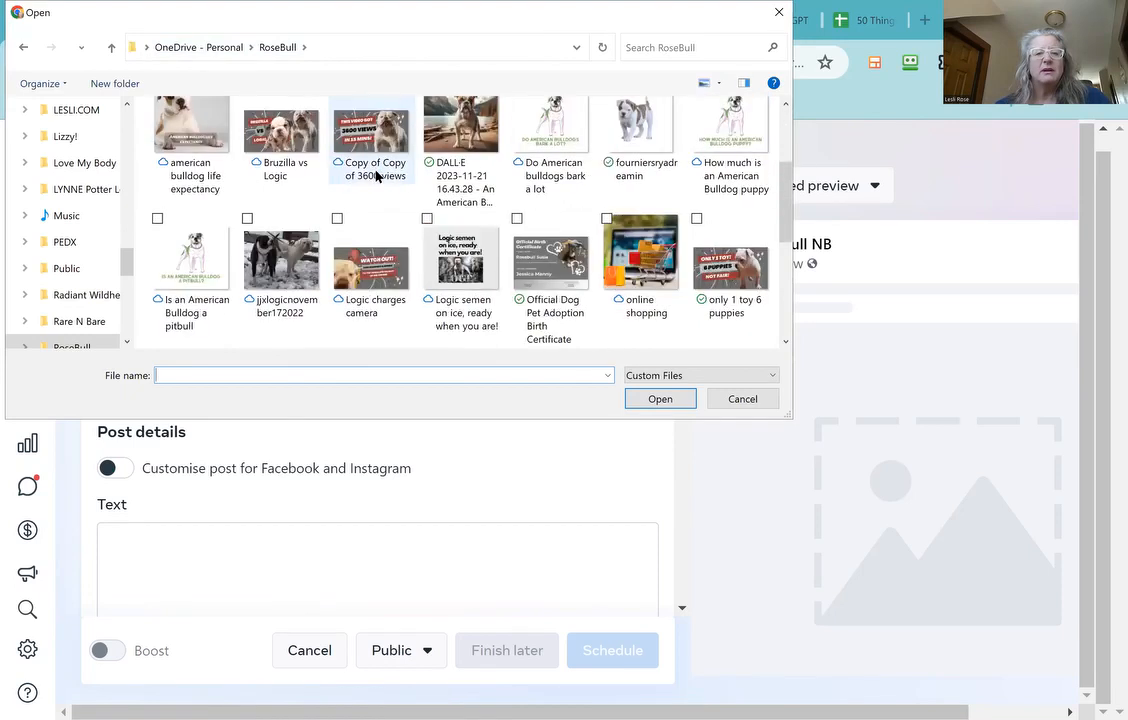
{"action": "scroll", "coordinate": [377, 176], "scroll_direction": "down", "scroll_amount": 2}
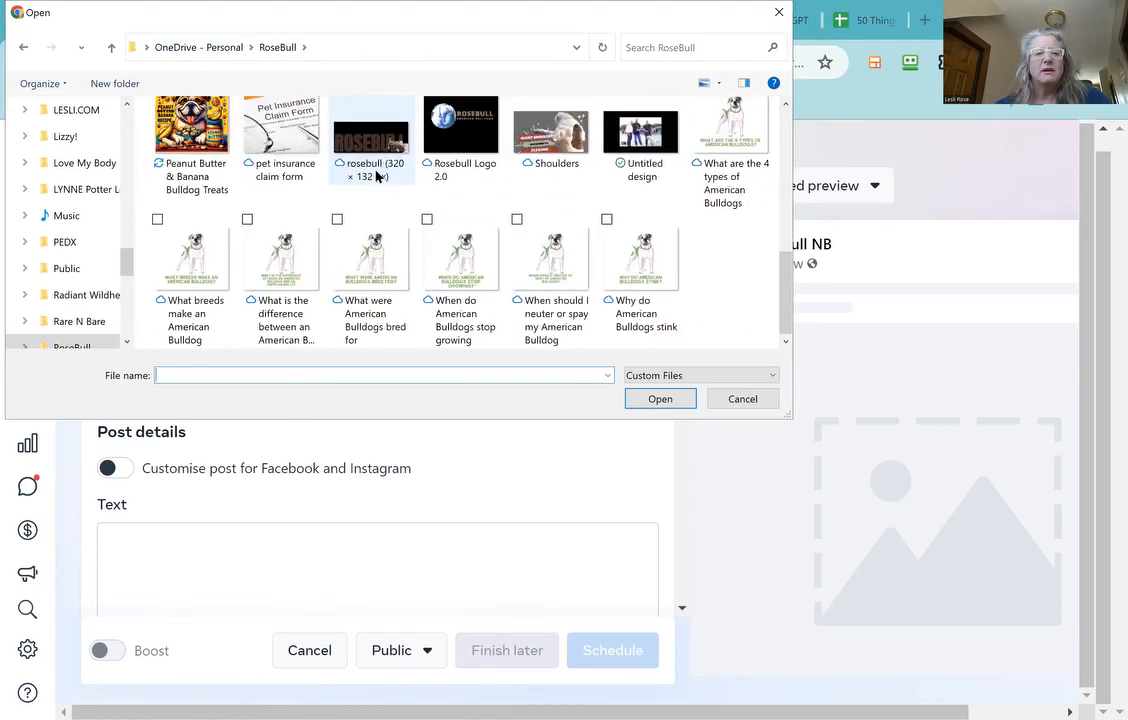
{"action": "left_click", "coordinate": [174, 120]}
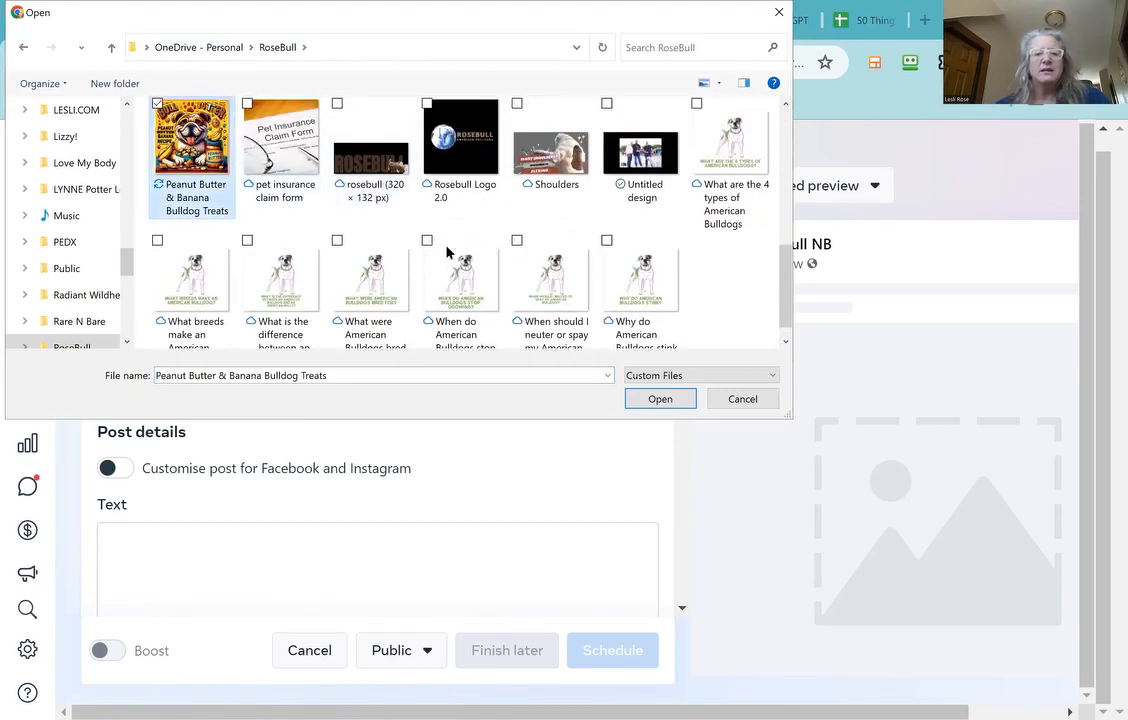
{"action": "left_click", "coordinate": [660, 399]}
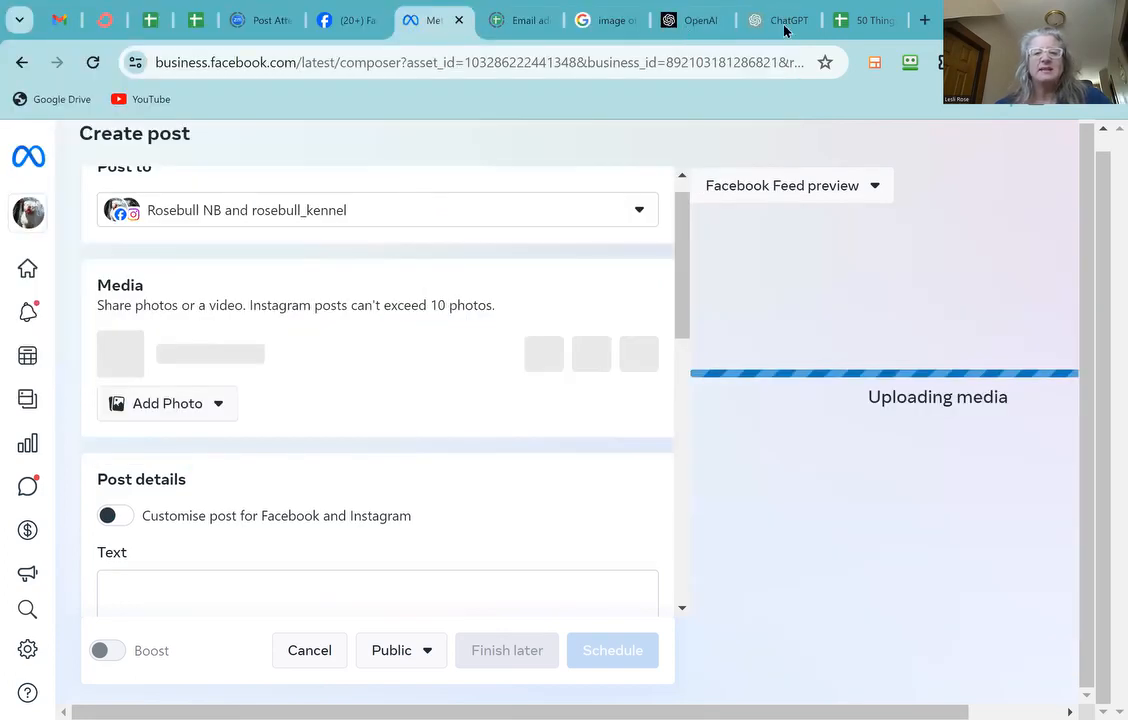
{"action": "left_click", "coordinate": [785, 30]}
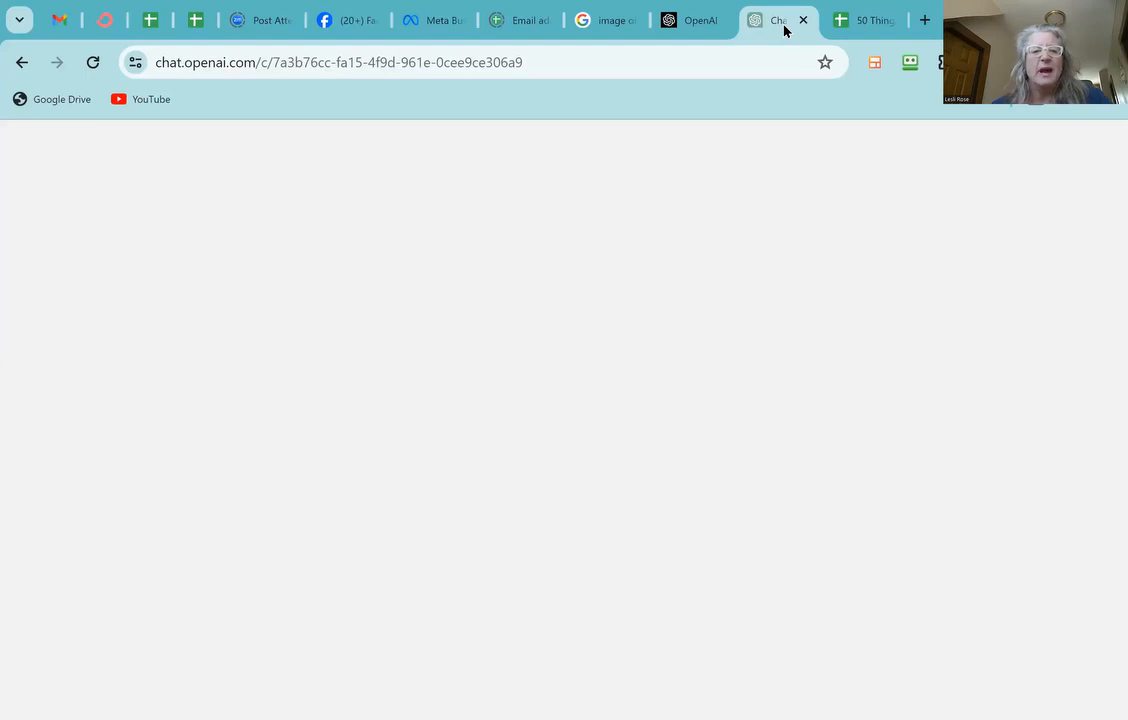
Step: In the Bulldog Kennel Facebook Posts chat, copy the Peanut Butter and Banana Bites recipe, title through instructions
{"action": "scroll", "coordinate": [500, 265], "scroll_direction": "up", "scroll_amount": 1}
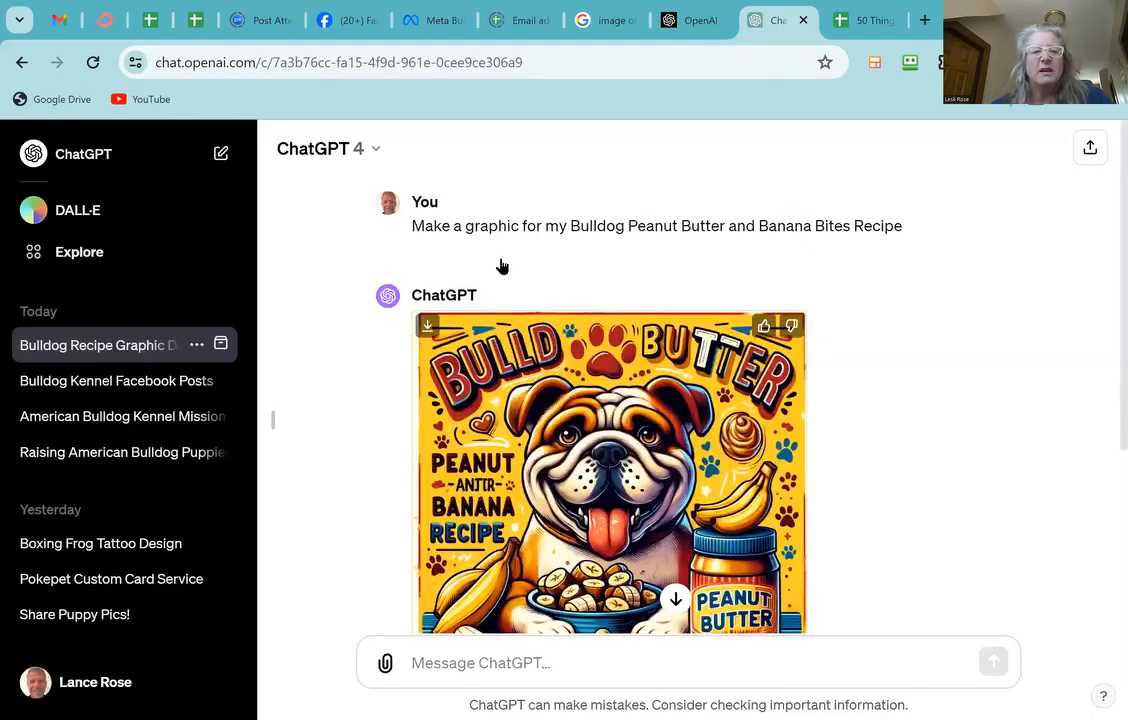
{"action": "left_click", "coordinate": [130, 388]}
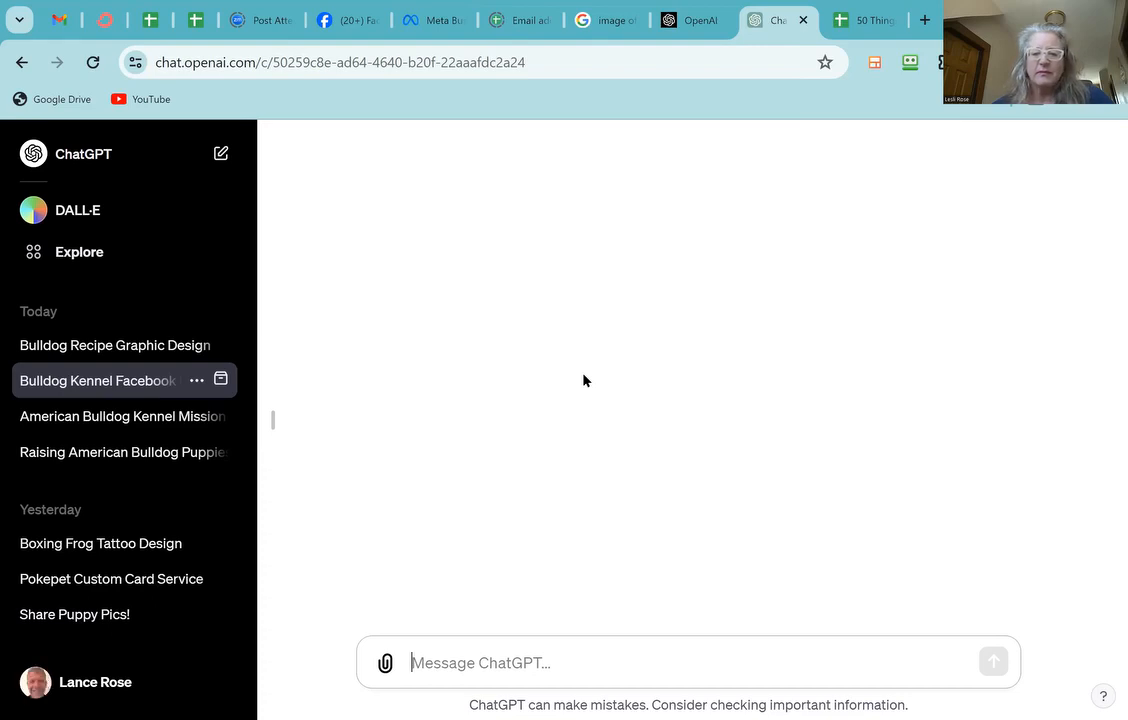
{"action": "scroll", "coordinate": [584, 380], "scroll_direction": "up", "scroll_amount": 3}
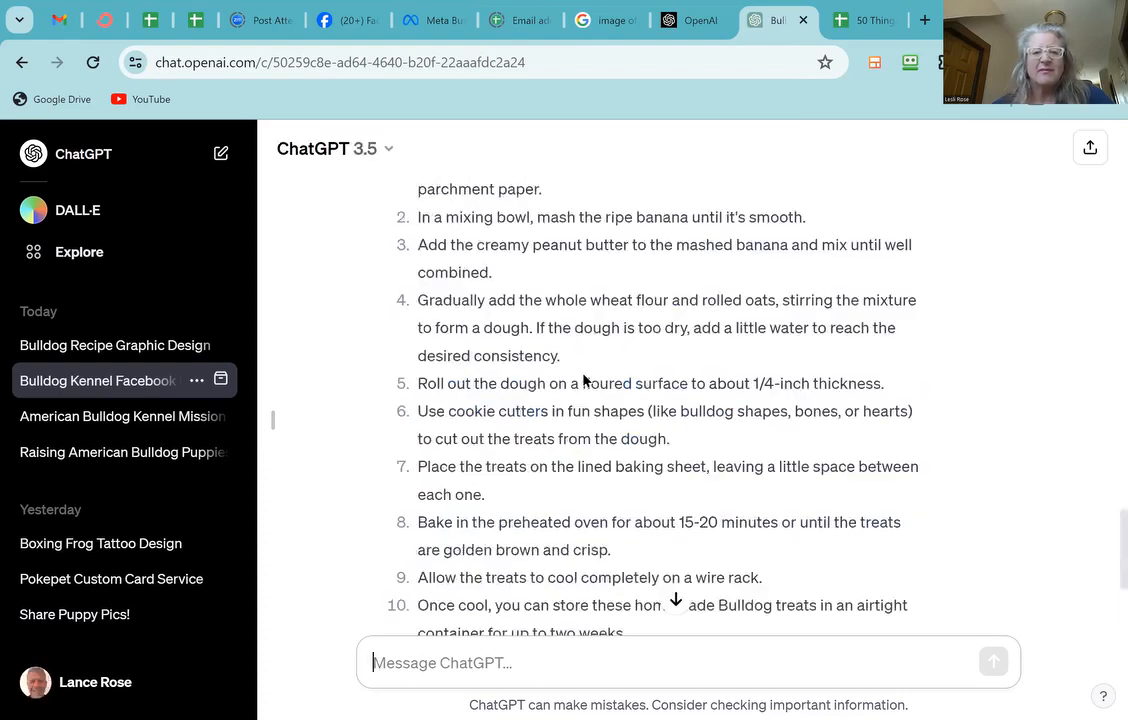
{"action": "scroll", "coordinate": [584, 380], "scroll_direction": "up", "scroll_amount": 4}
{"action": "scroll", "coordinate": [584, 380], "scroll_direction": "up", "scroll_amount": 2}
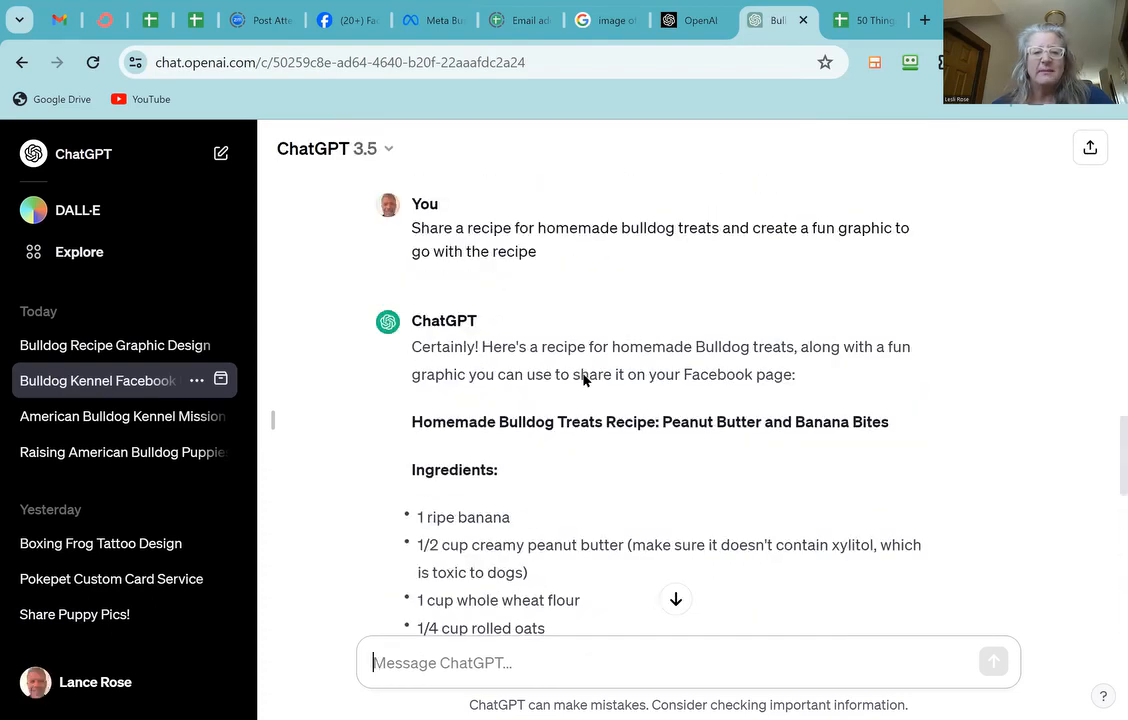
{"action": "scroll", "coordinate": [584, 380], "scroll_direction": "down", "scroll_amount": 3}
{"action": "scroll", "coordinate": [584, 380], "scroll_direction": "up", "scroll_amount": 3}
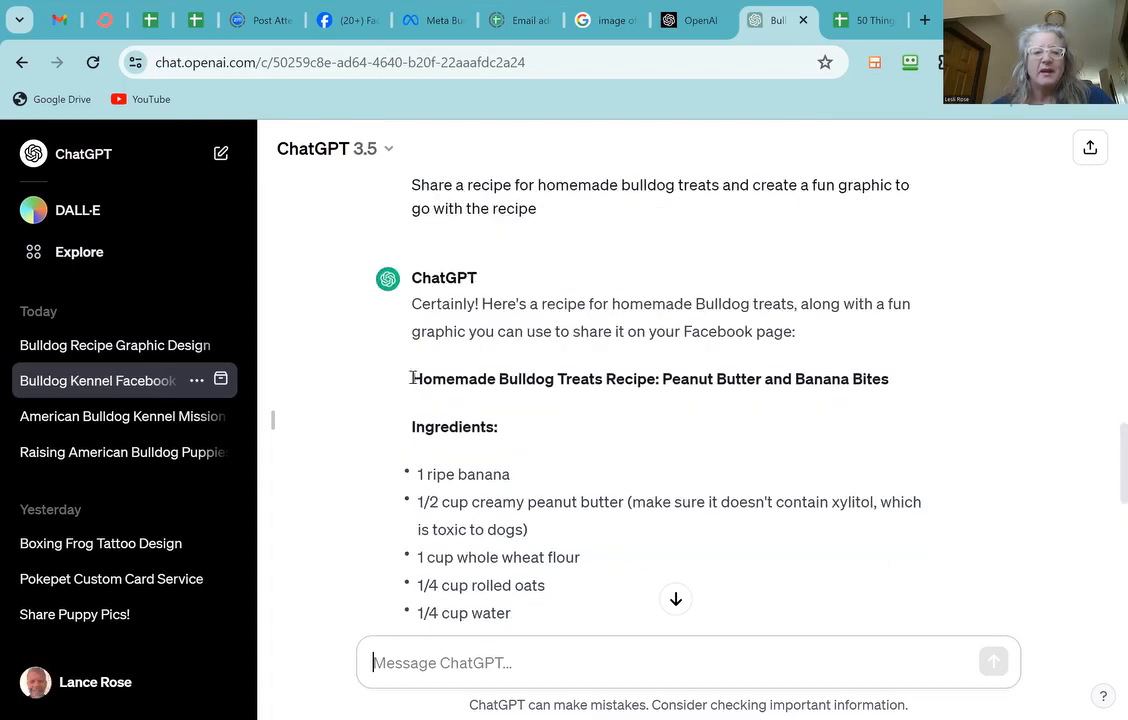
{"action": "left_click_drag", "start_coordinate": [413, 378], "coordinate": [511, 527]}
{"action": "left_click_drag", "start_coordinate": [520, 628], "coordinate": [636, 540]}
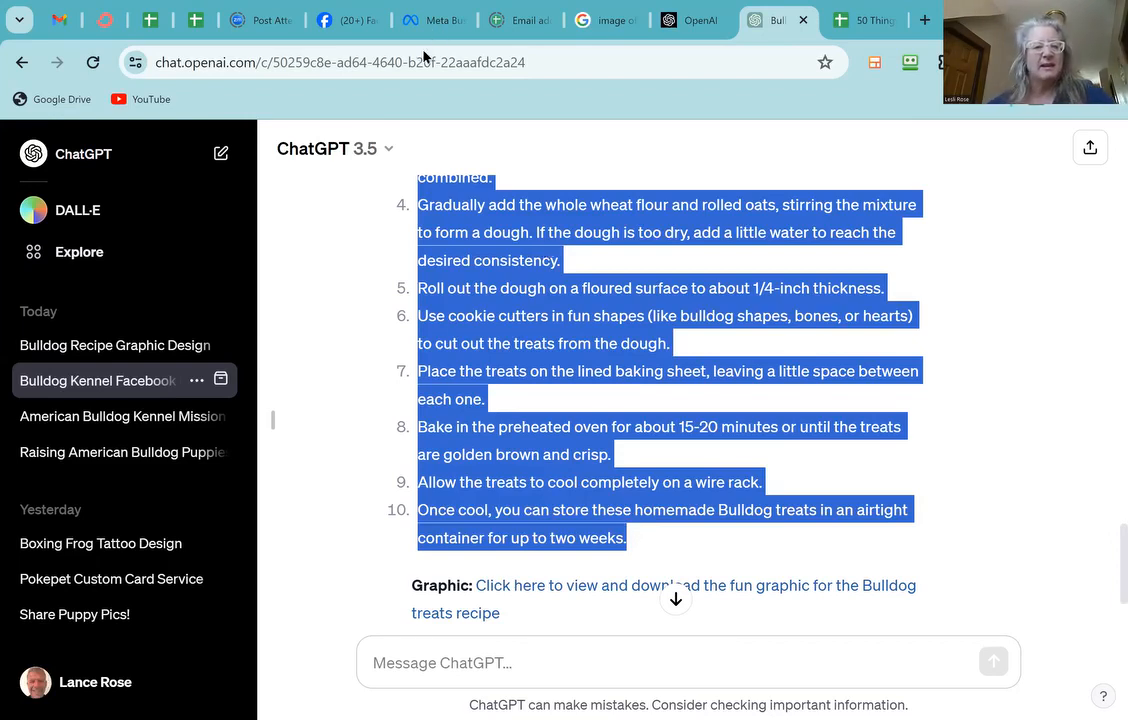
{"action": "left_click", "coordinate": [415, 21]}
Step: Paste the copied bulldog treats recipe as the post text and schedule it for 13 January 2024, 10:00 AM
{"action": "scroll", "coordinate": [165, 480], "scroll_direction": "down", "scroll_amount": 1}
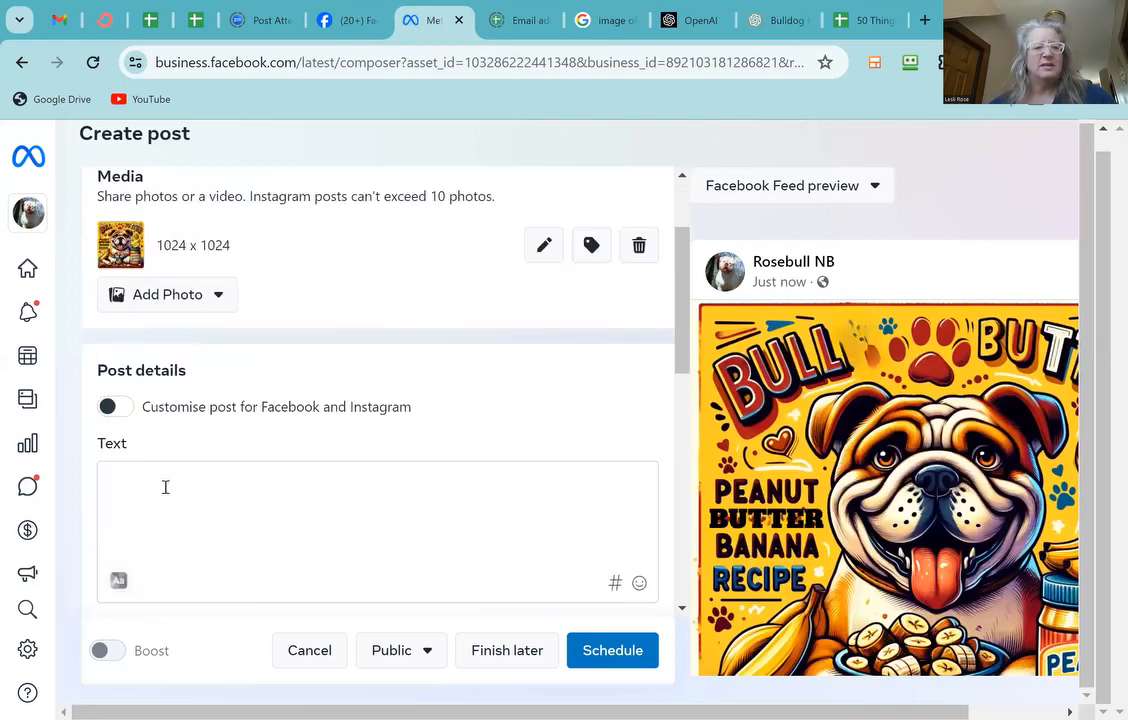
{"action": "left_click", "coordinate": [166, 495]}
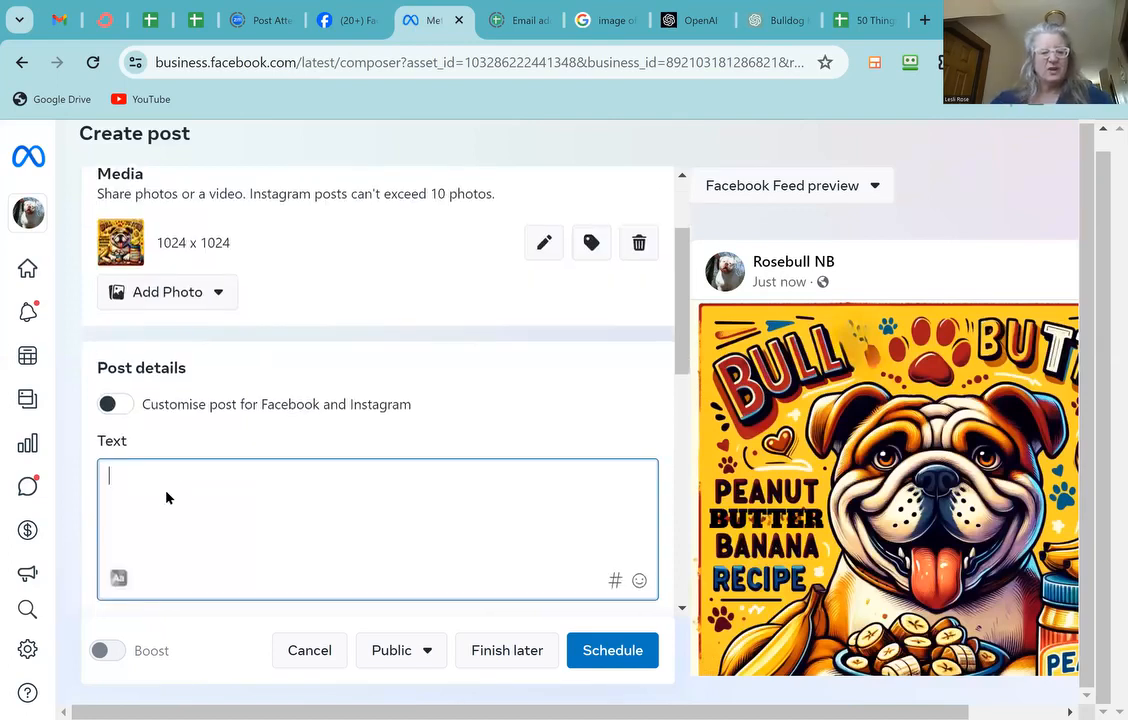
{"action": "key", "text": "ctrl+v"}
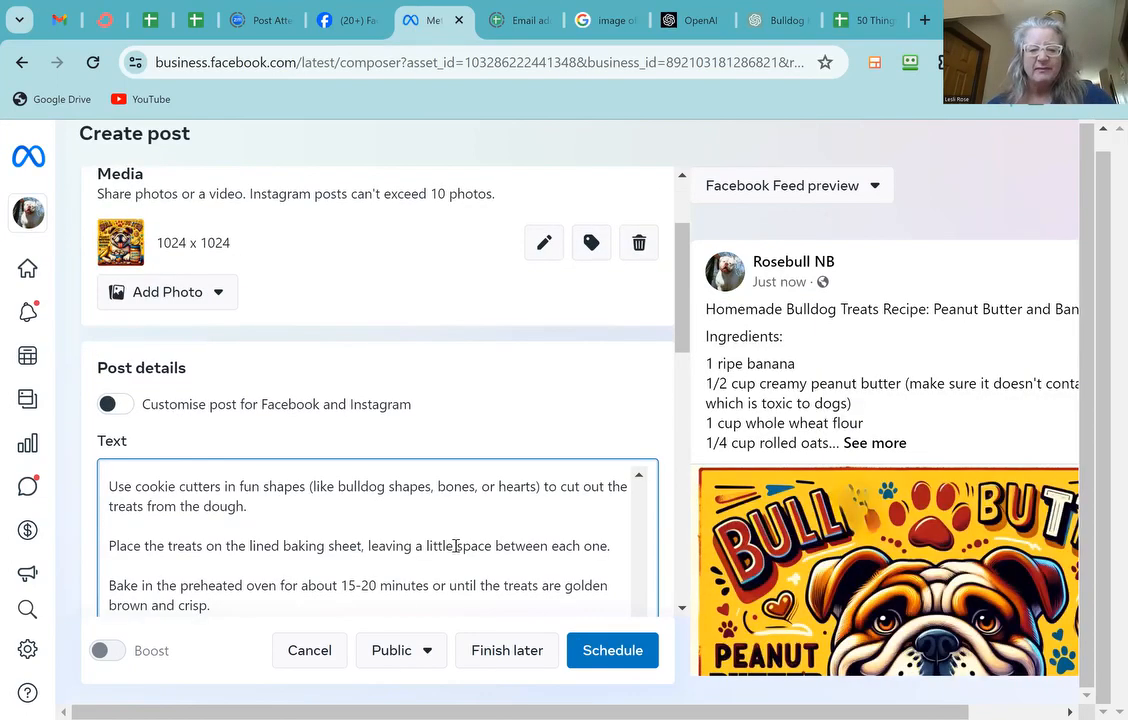
{"action": "left_click", "coordinate": [587, 652]}
{"action": "scroll", "coordinate": [578, 541], "scroll_direction": "down", "scroll_amount": 4}
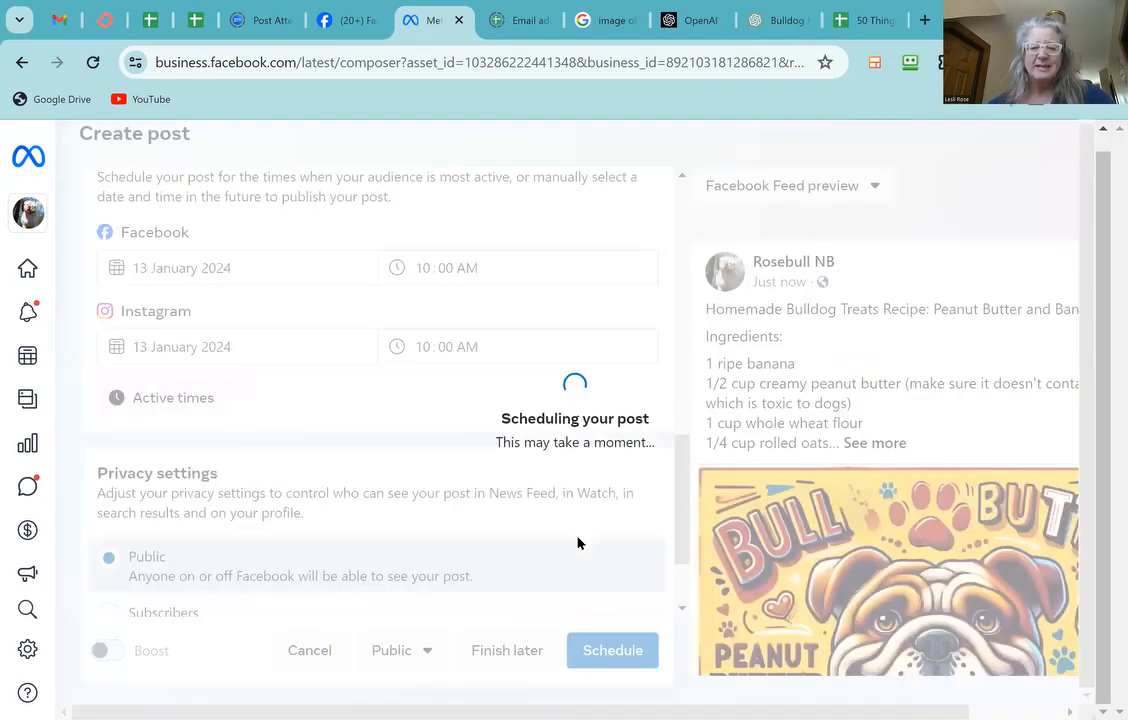